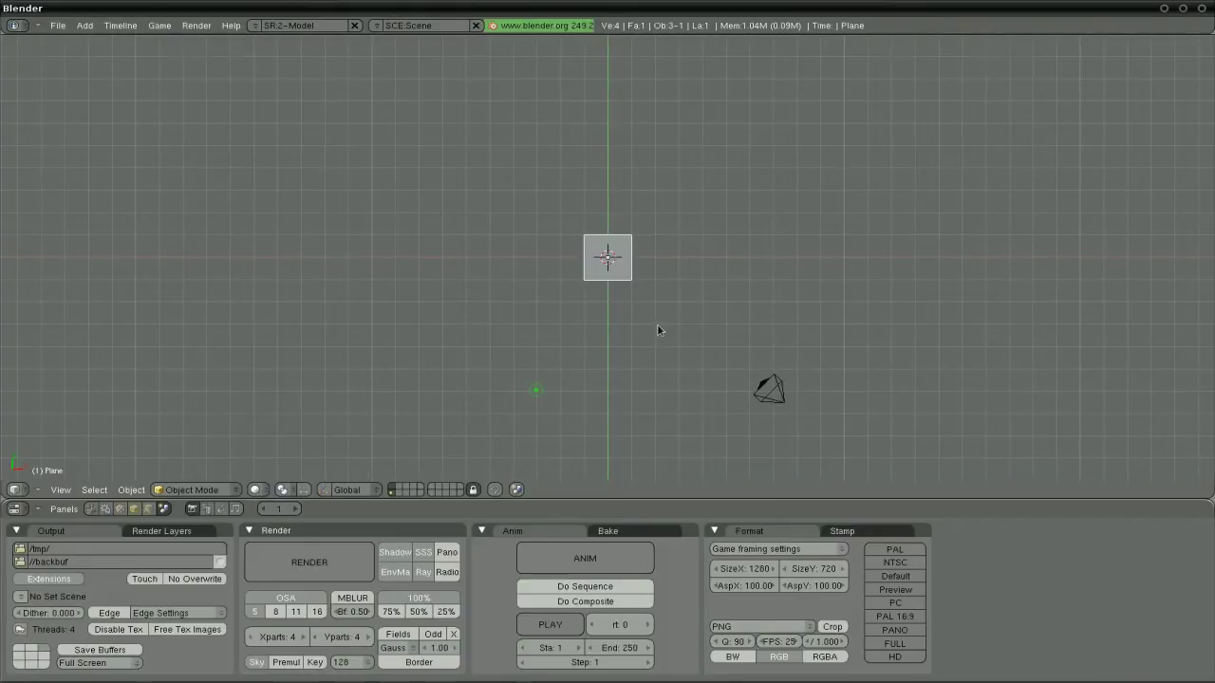
Turn on the grid floor and the X and Y axis lines in the 3D view's display properties.
{"action": "key", "text": "KP_Decimal"}
{"action": "scroll", "coordinate": [658, 326], "scroll_direction": "down", "scroll_amount": 4}
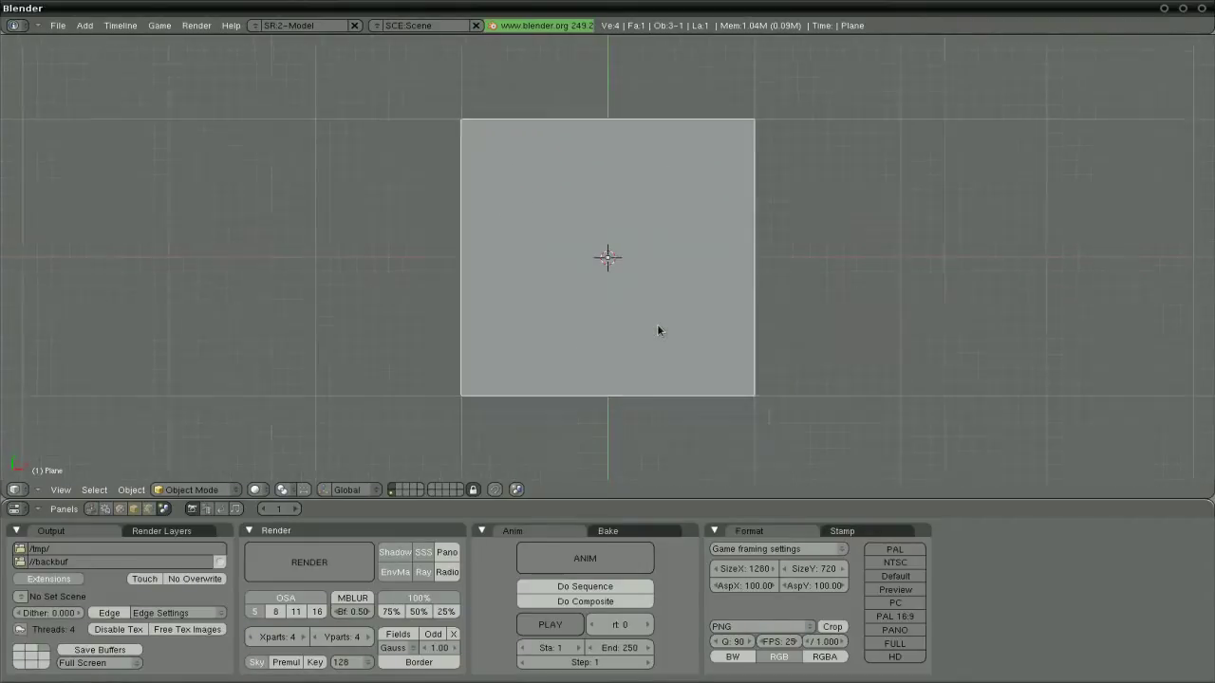
{"action": "scroll", "coordinate": [658, 325], "scroll_direction": "up", "scroll_amount": 1}
{"action": "middle_click_drag", "start_coordinate": [661, 334], "coordinate": [479, 282]}
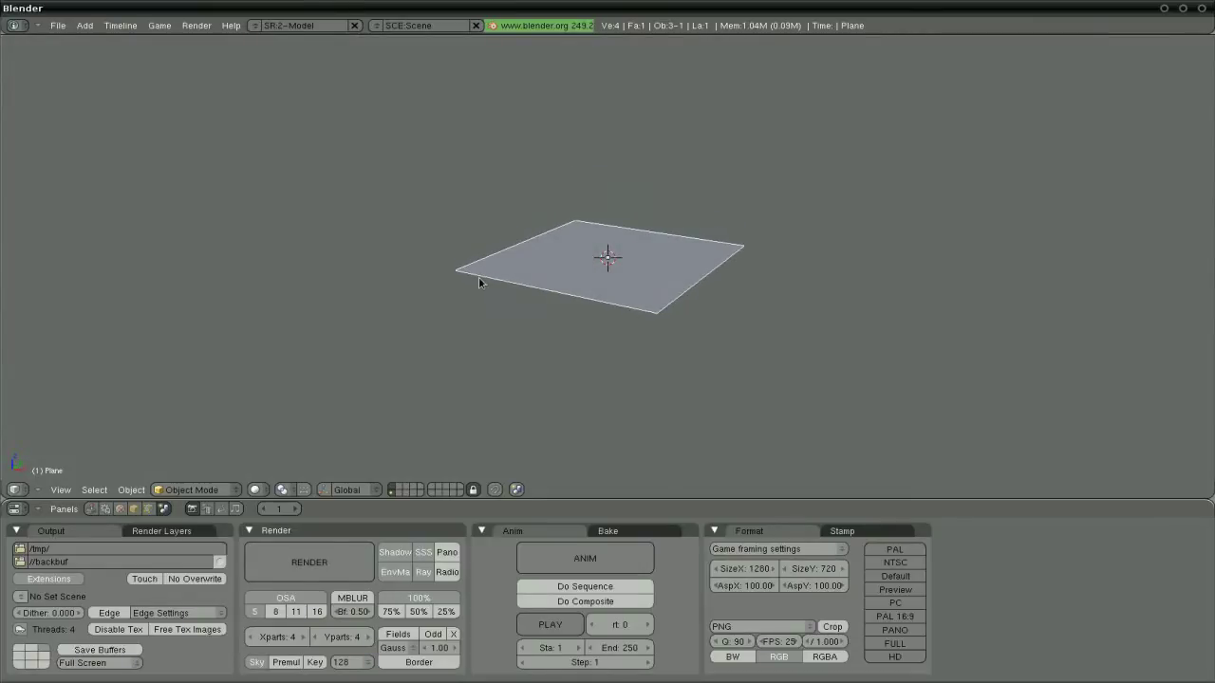
{"action": "left_click", "coordinate": [61, 490]}
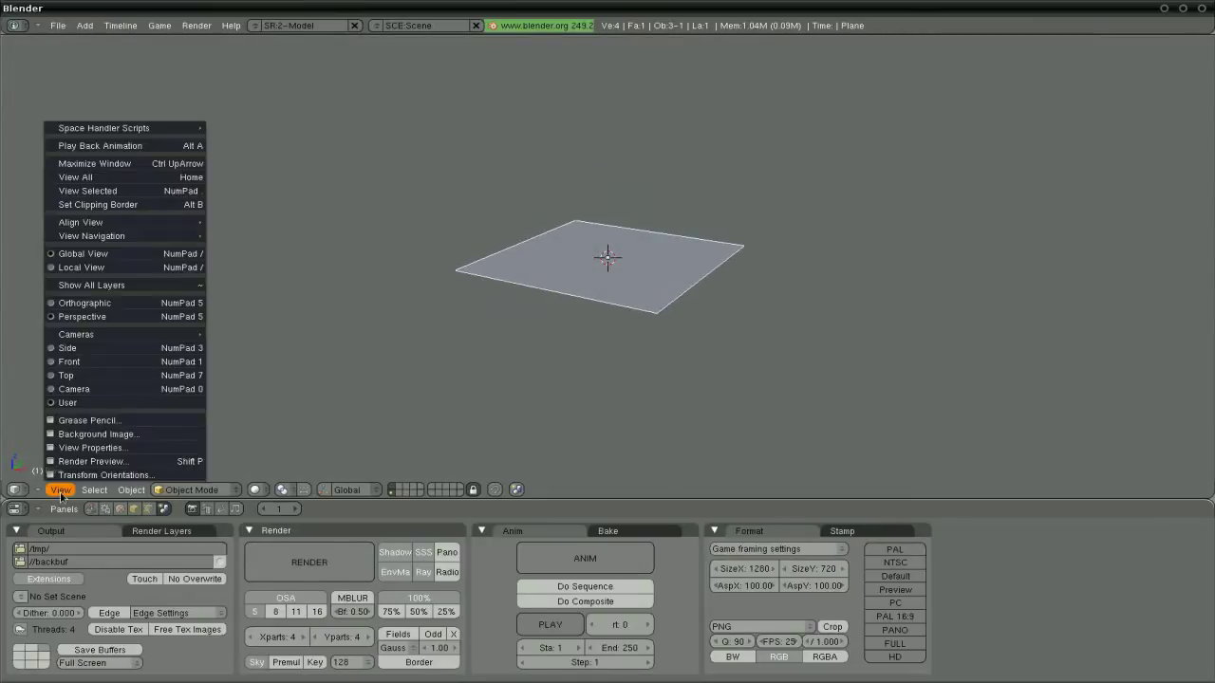
{"action": "left_click", "coordinate": [86, 448]}
{"action": "left_click_drag", "start_coordinate": [221, 374], "coordinate": [106, 349]}
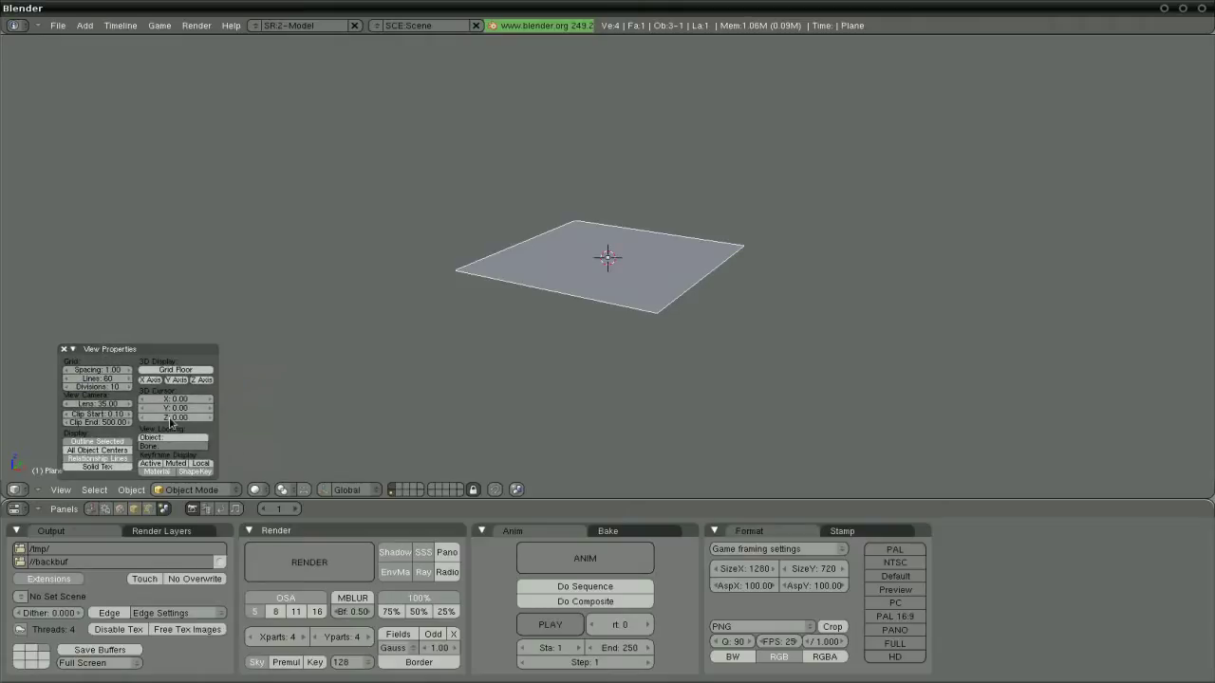
{"action": "left_click", "coordinate": [163, 370]}
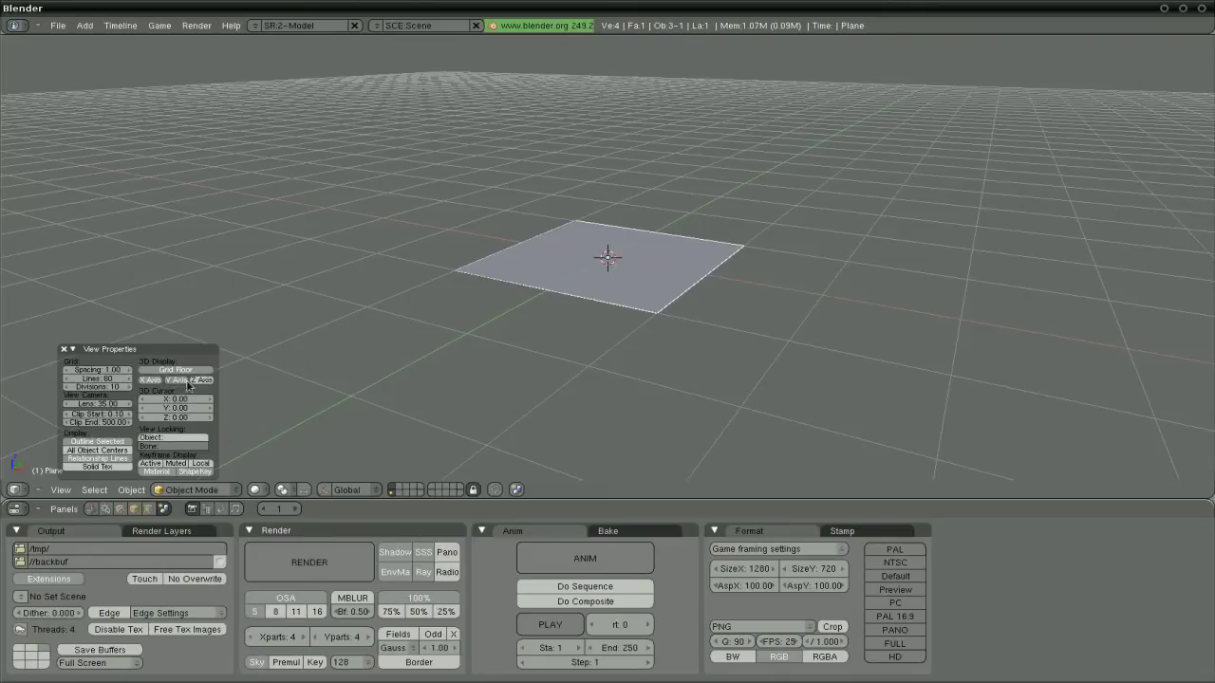
{"action": "left_click", "coordinate": [71, 350]}
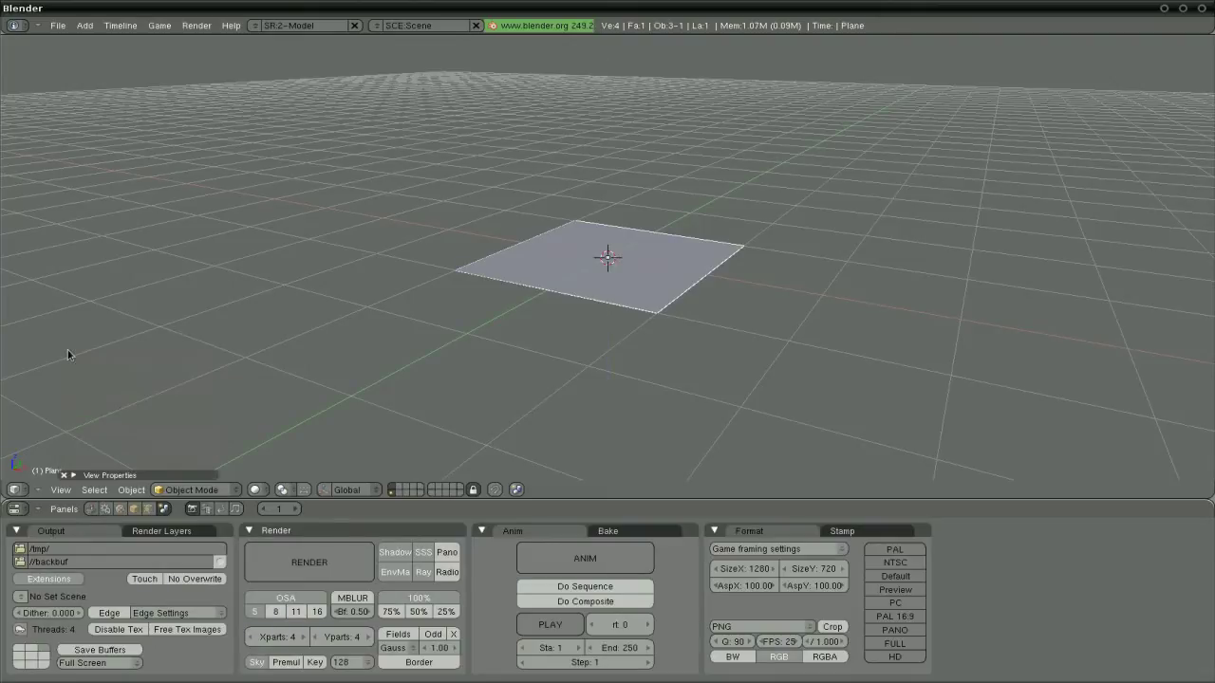
{"action": "middle_click_drag", "start_coordinate": [669, 329], "coordinate": [736, 326]}
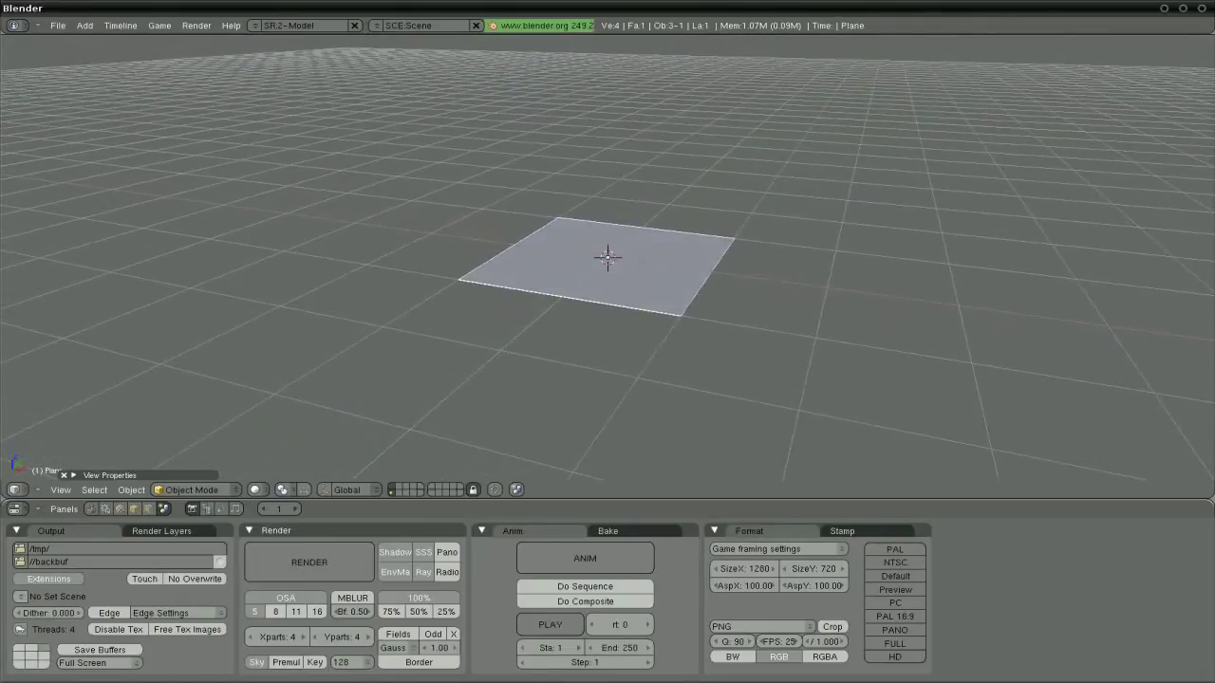
{"action": "left_click", "coordinate": [63, 476]}
Add a new particle system to the plane and set its type to Hair.
{"action": "left_click", "coordinate": [134, 509]}
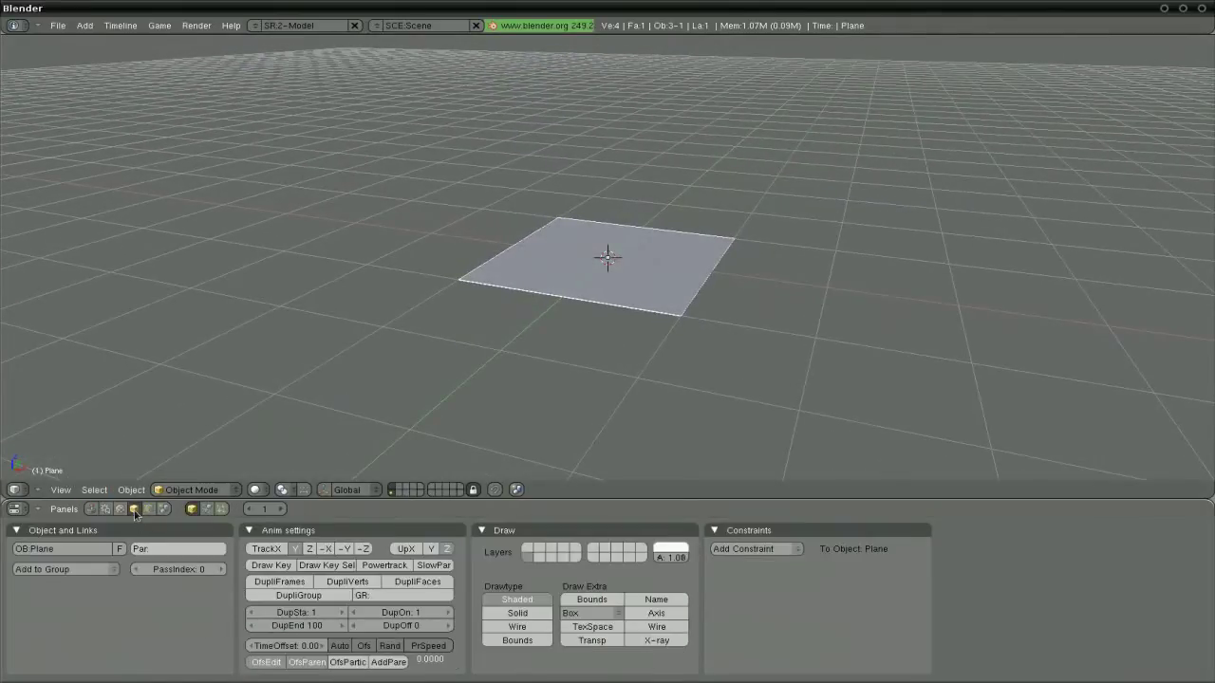
{"action": "left_click", "coordinate": [220, 510]}
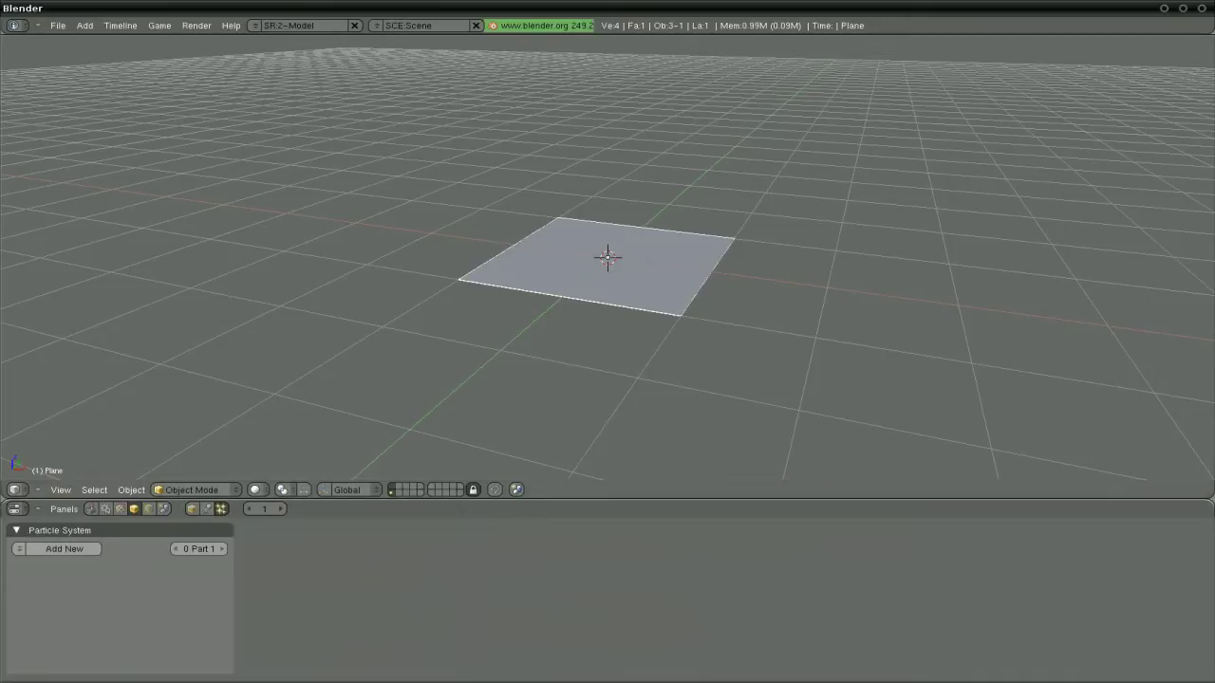
{"action": "middle_click_drag", "start_coordinate": [721, 313], "coordinate": [678, 312]}
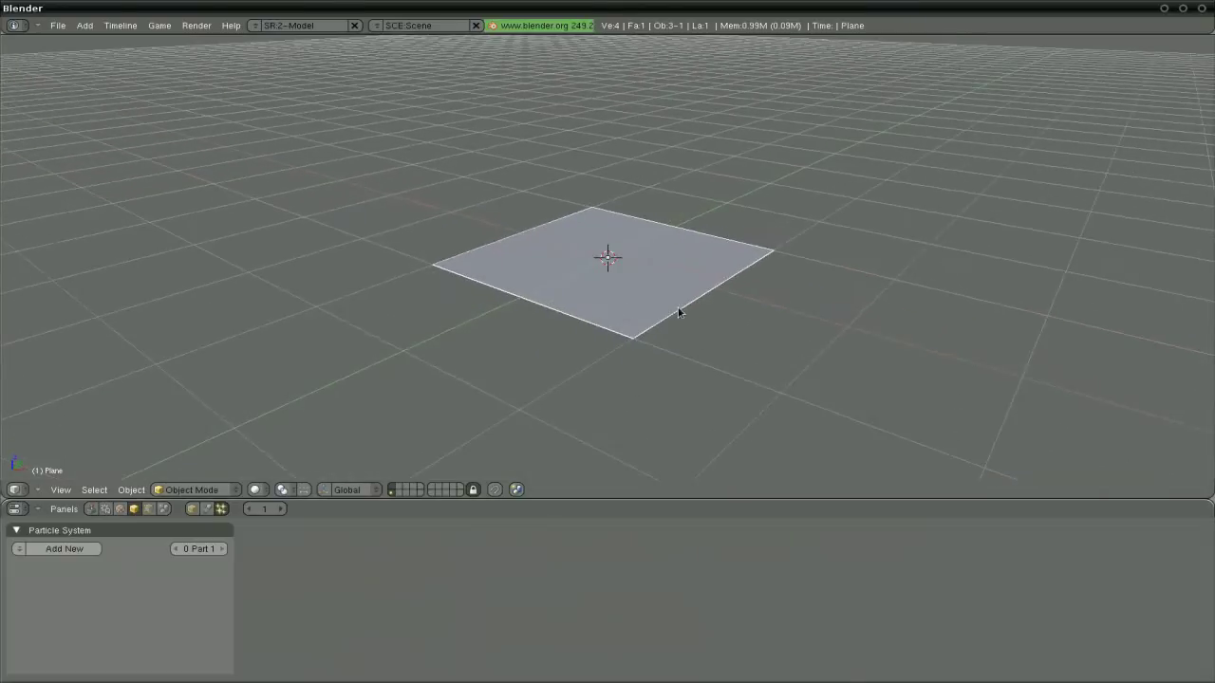
{"action": "scroll", "coordinate": [513, 342], "scroll_direction": "down", "scroll_amount": 2}
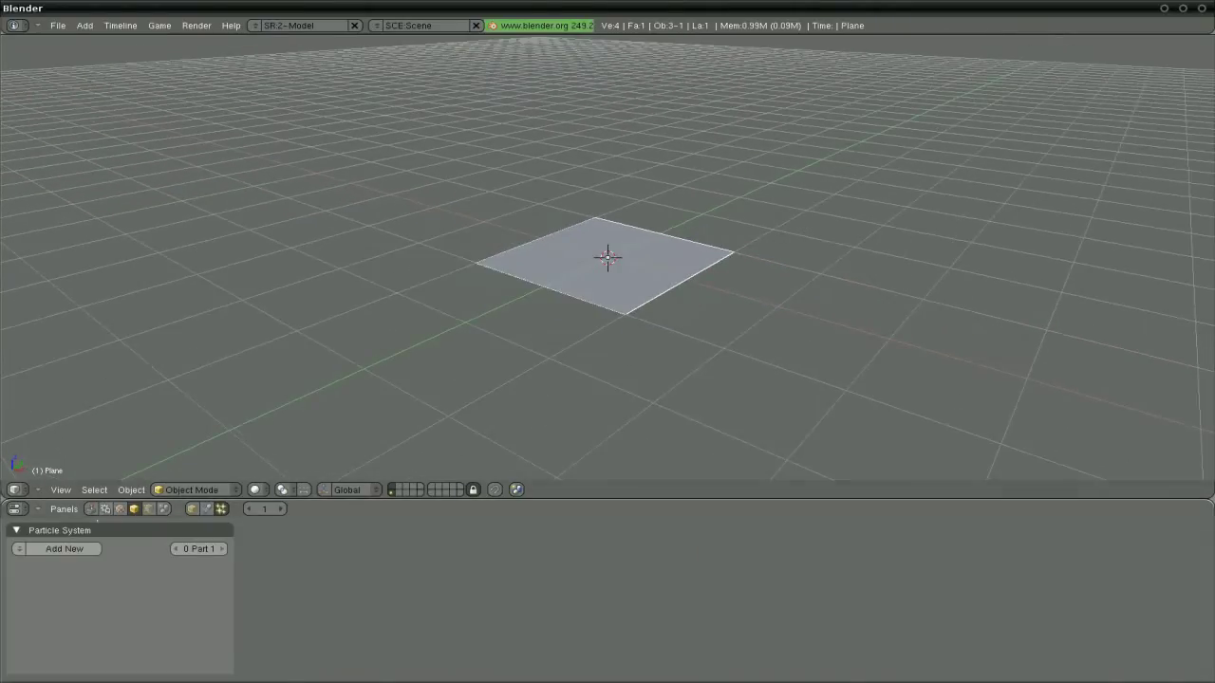
{"action": "left_click", "coordinate": [44, 549]}
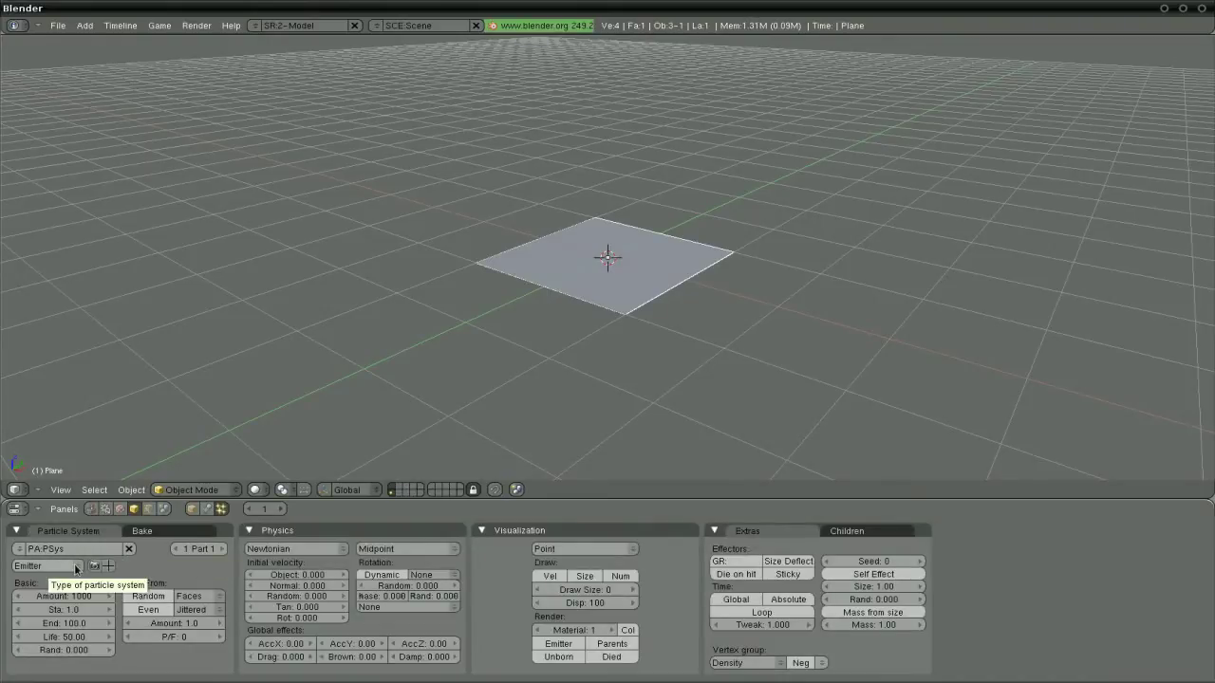
{"action": "left_click", "coordinate": [75, 569]}
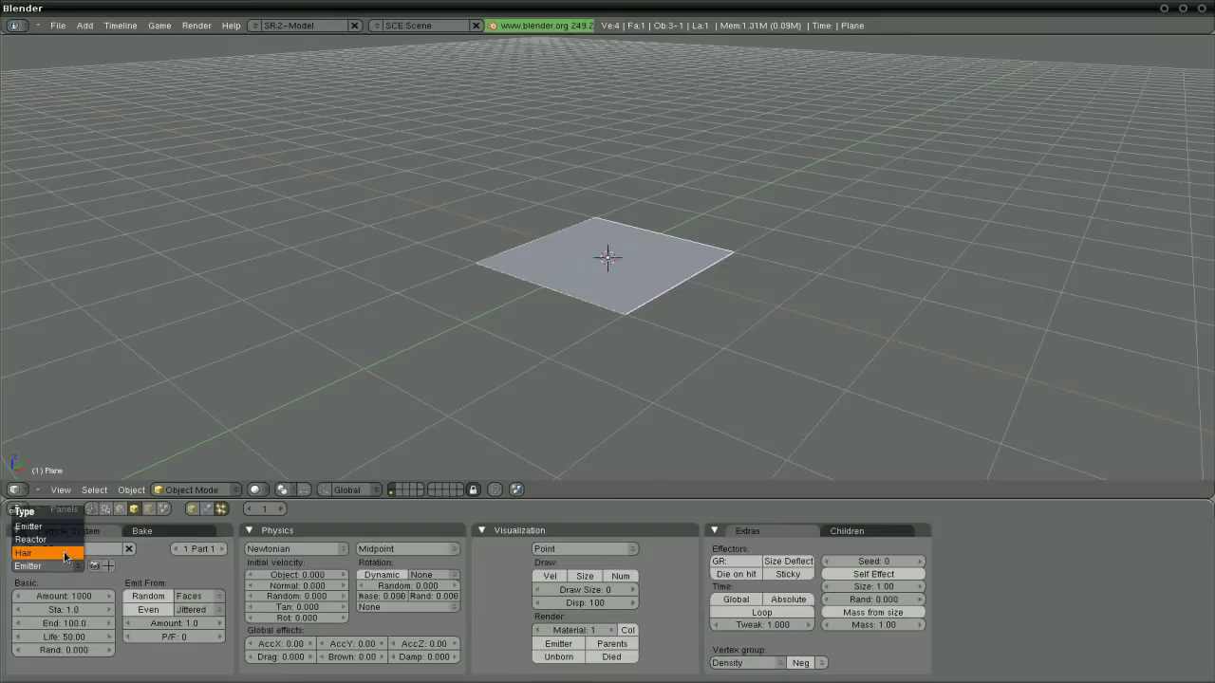
{"action": "left_click", "coordinate": [64, 554]}
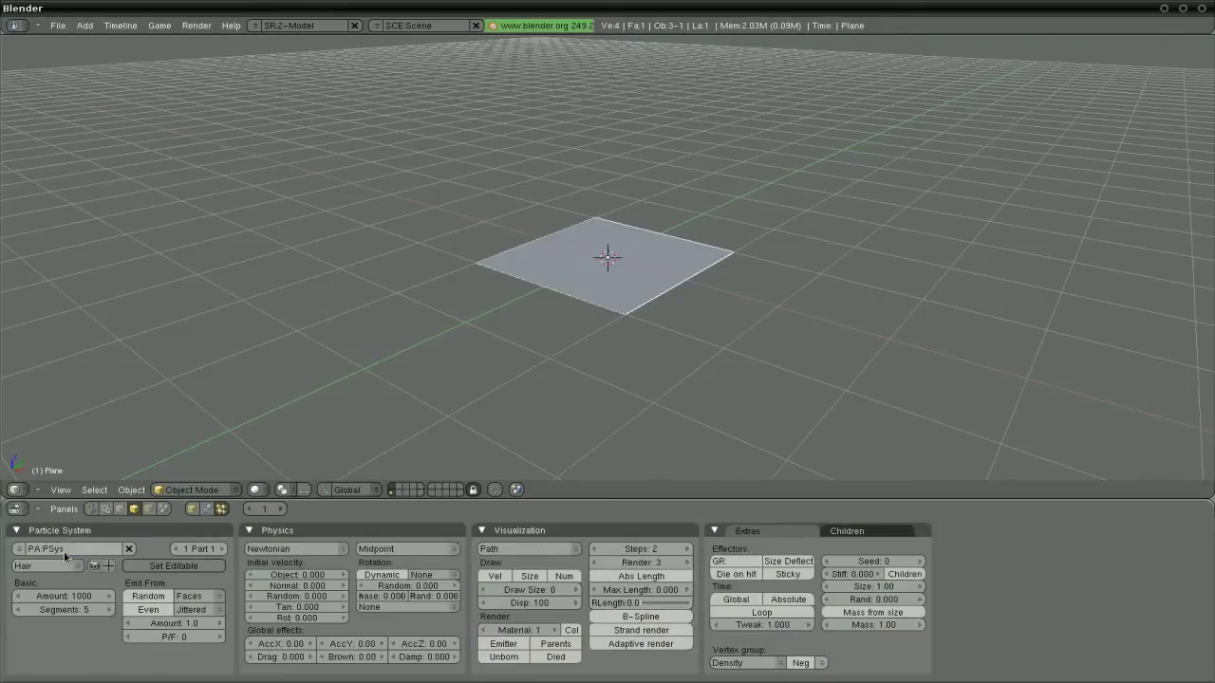
Set the hair's initial Normal velocity to 0.1.
{"action": "left_click", "coordinate": [303, 587]}
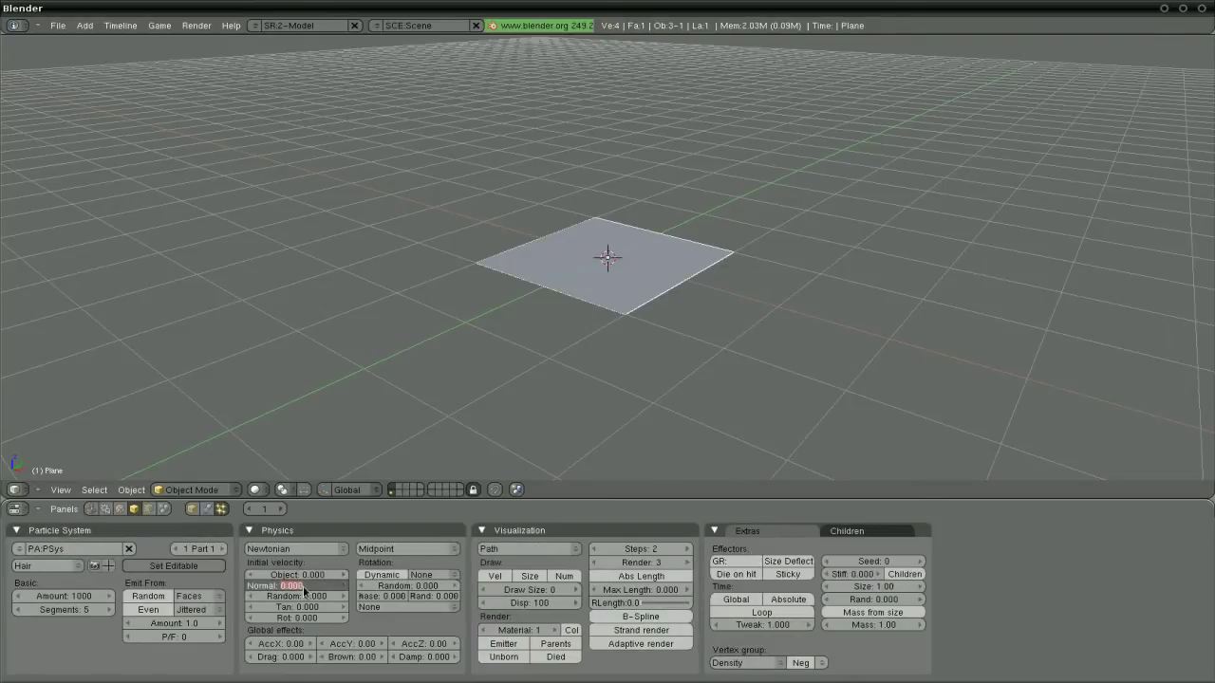
{"action": "type", "text": "0.1"}
{"action": "key", "text": "Return"}
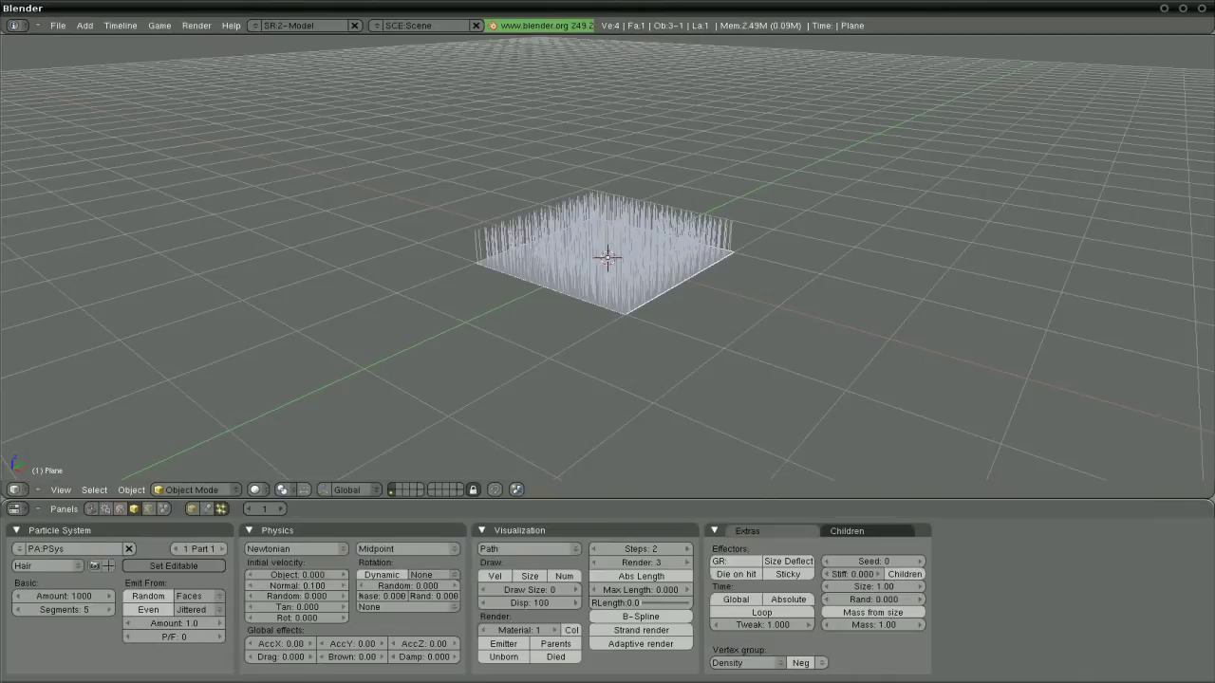
{"action": "scroll", "coordinate": [470, 295], "scroll_direction": "up", "scroll_amount": 3}
{"action": "middle_click_drag", "start_coordinate": [470, 295], "coordinate": [596, 300]}
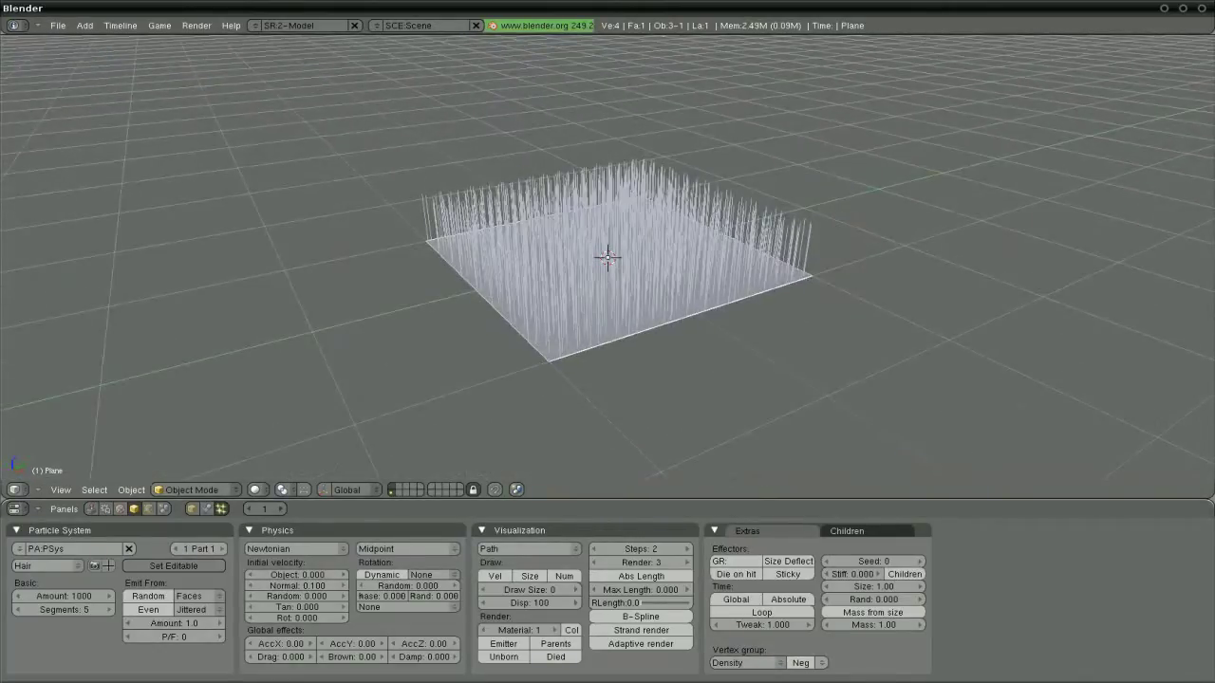
Set the hair's initial Normal velocity to 1.
{"action": "left_click", "coordinate": [302, 586]}
{"action": "type", "text": "1"}
{"action": "key", "text": "Return"}
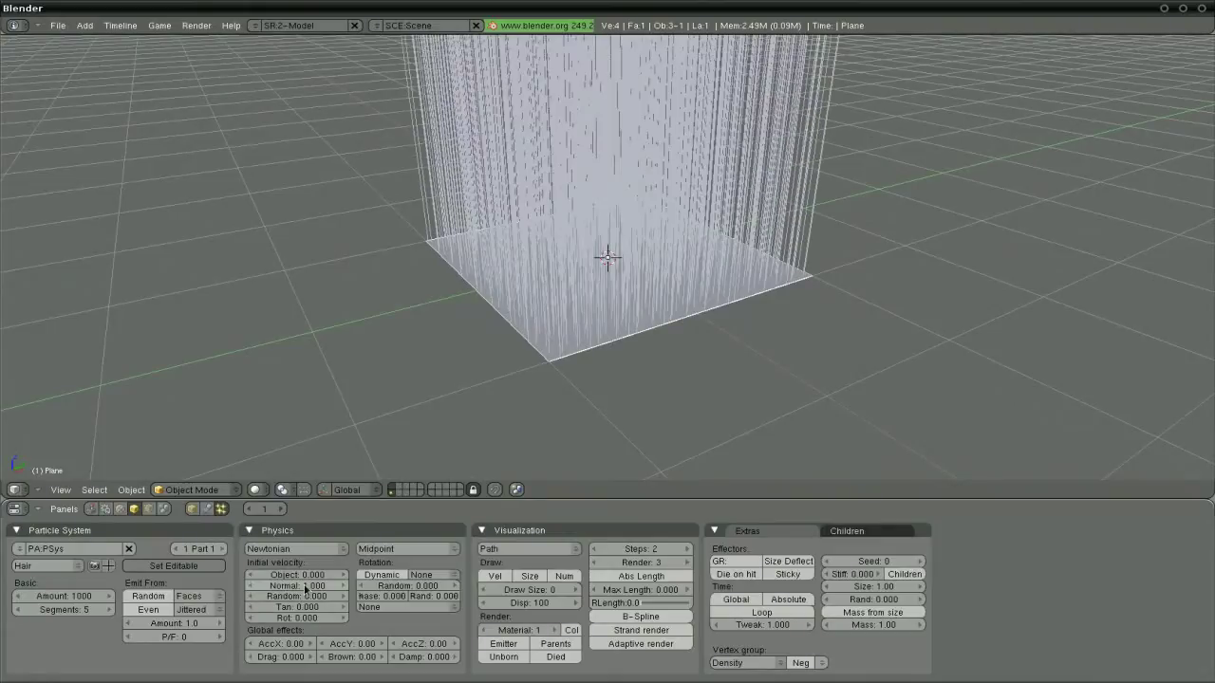
{"action": "scroll", "coordinate": [500, 286], "scroll_direction": "down", "scroll_amount": 7}
{"action": "scroll", "coordinate": [500, 286], "scroll_direction": "up", "scroll_amount": 3}
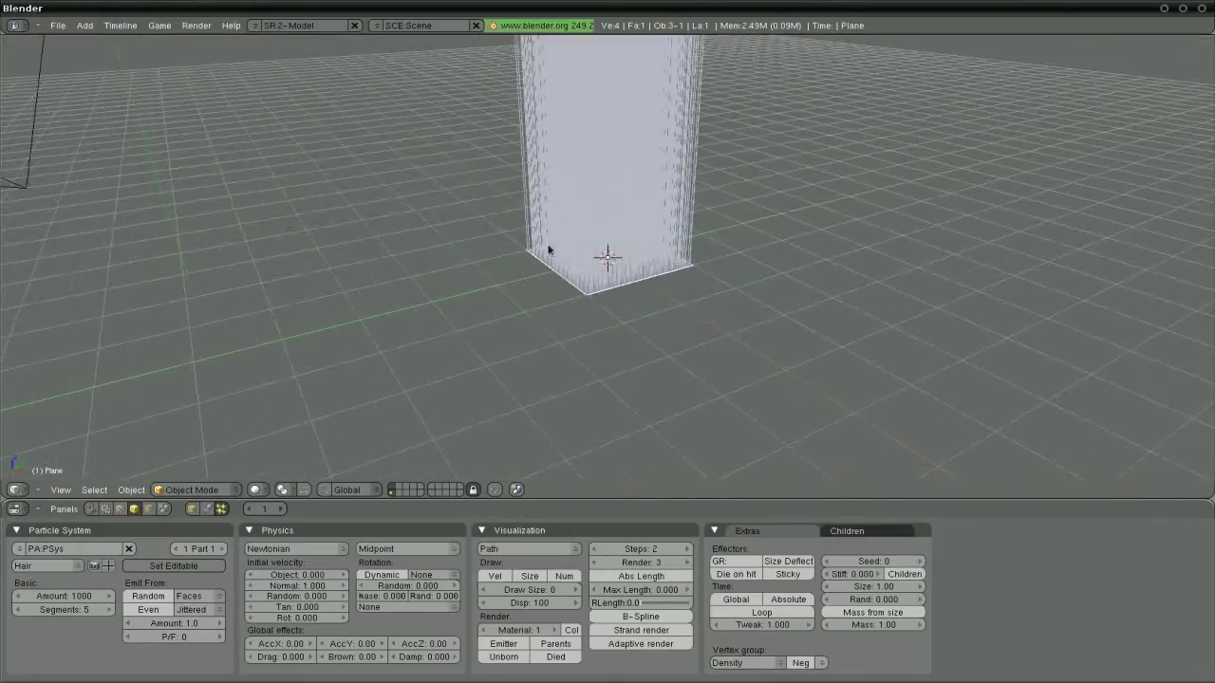
{"action": "middle_click_drag", "start_coordinate": [549, 250], "coordinate": [516, 358]}
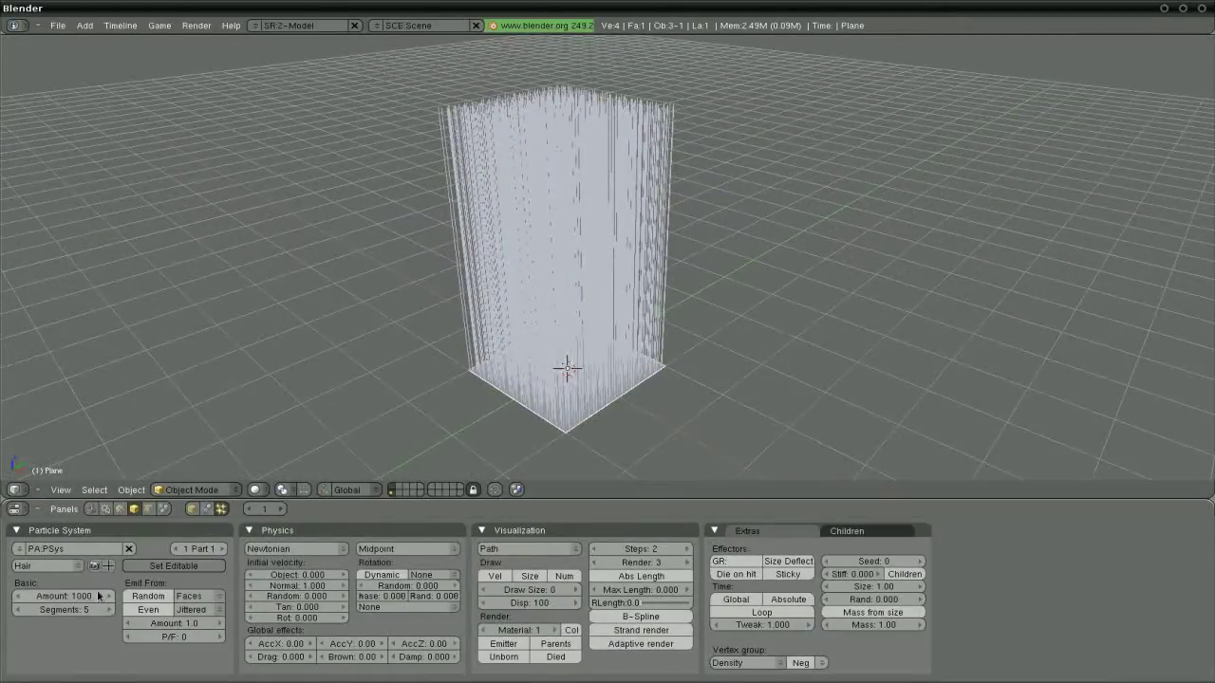
Set the particle system's hair Amount to 1.
{"action": "left_click", "coordinate": [69, 597]}
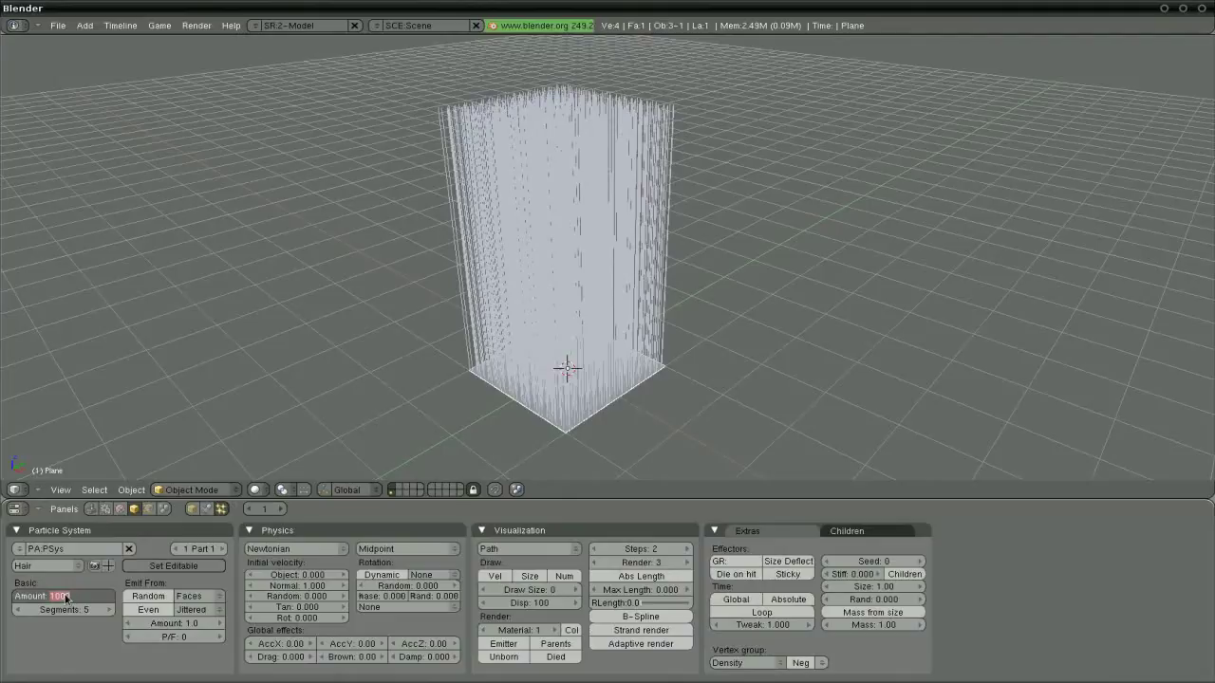
{"action": "key", "text": "Return"}
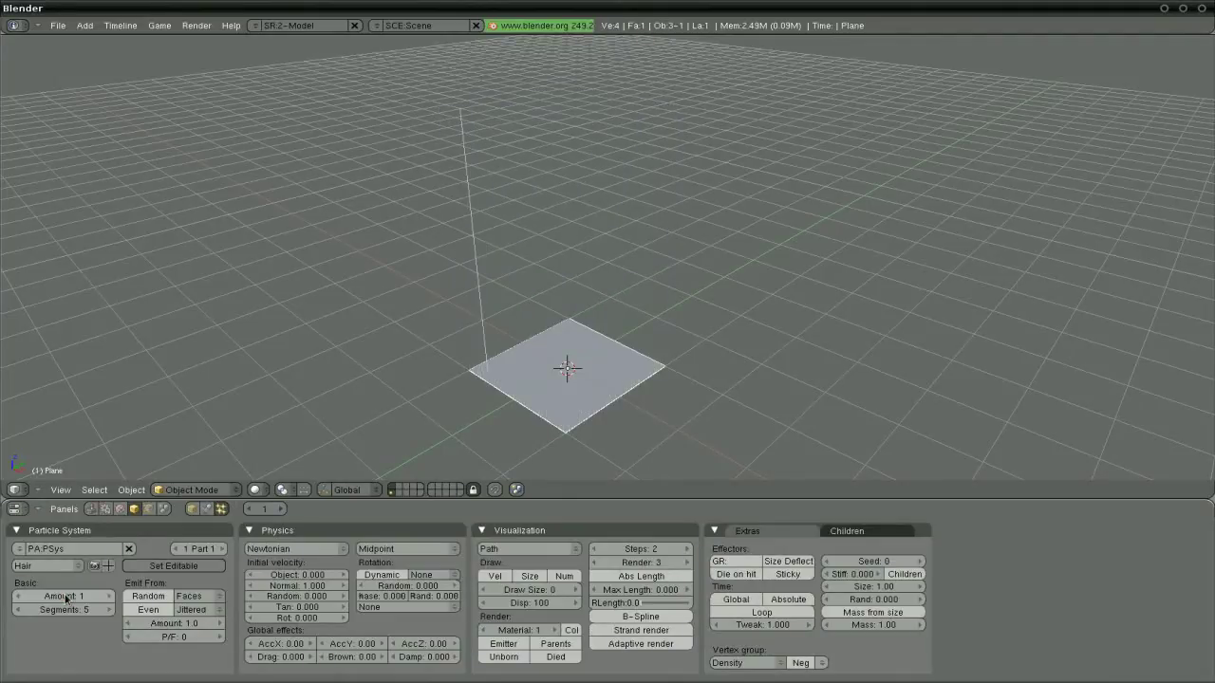
{"action": "left_click", "coordinate": [151, 611]}
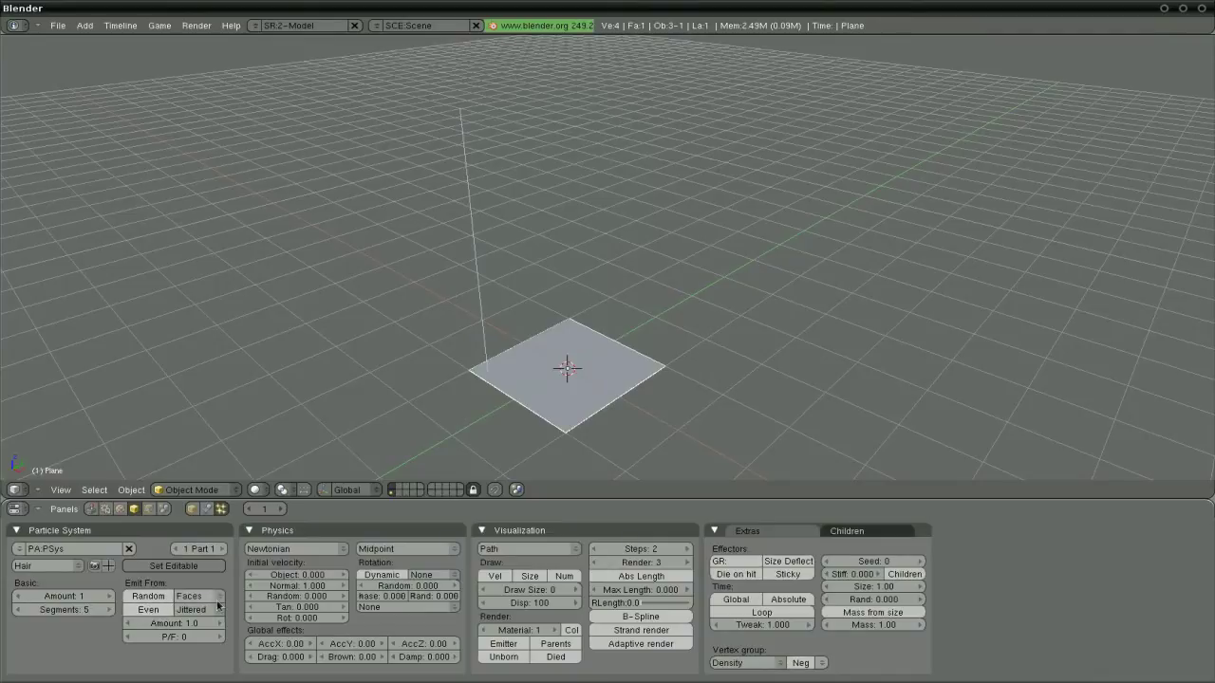
Set the particle system's hair Amount to 10.
{"action": "left_click", "coordinate": [68, 598]}
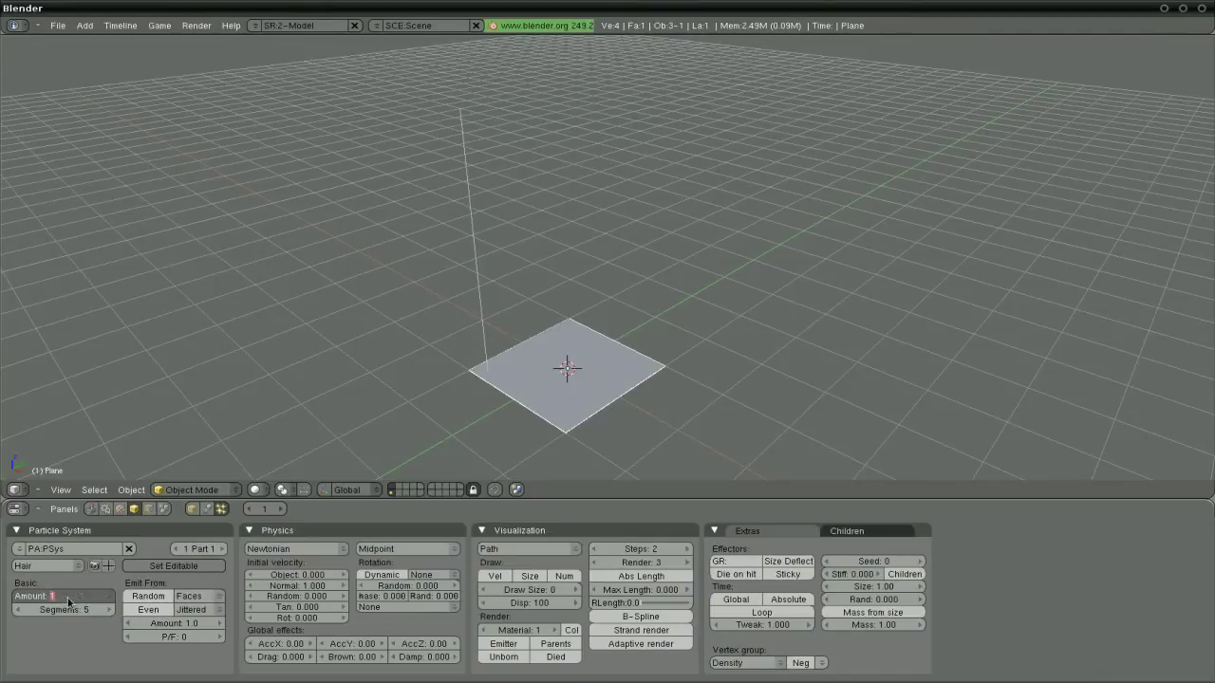
{"action": "type", "text": "10"}
{"action": "key", "text": "Return"}
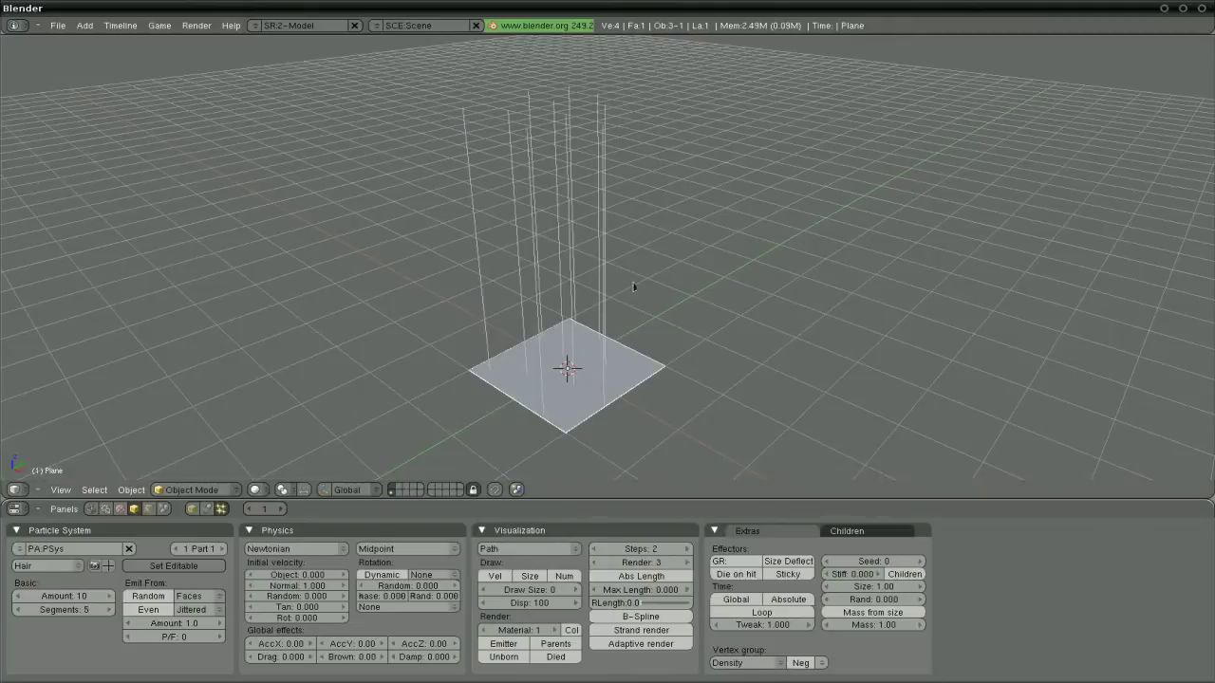
Turn on Even distribution for the hair emission from faces, leaving Random off.
{"action": "left_click", "coordinate": [147, 612]}
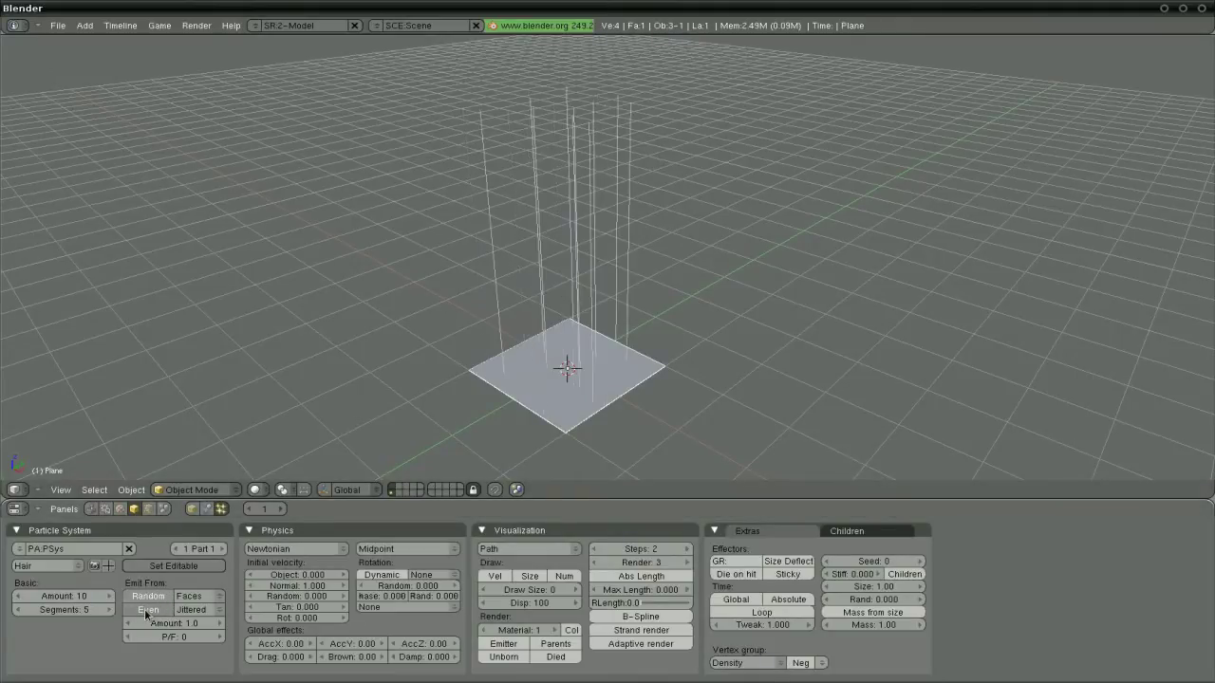
{"action": "left_click", "coordinate": [147, 612]}
{"action": "middle_click_drag", "start_coordinate": [513, 375], "coordinate": [637, 364]}
{"action": "middle_click_drag", "start_coordinate": [546, 367], "coordinate": [645, 354]}
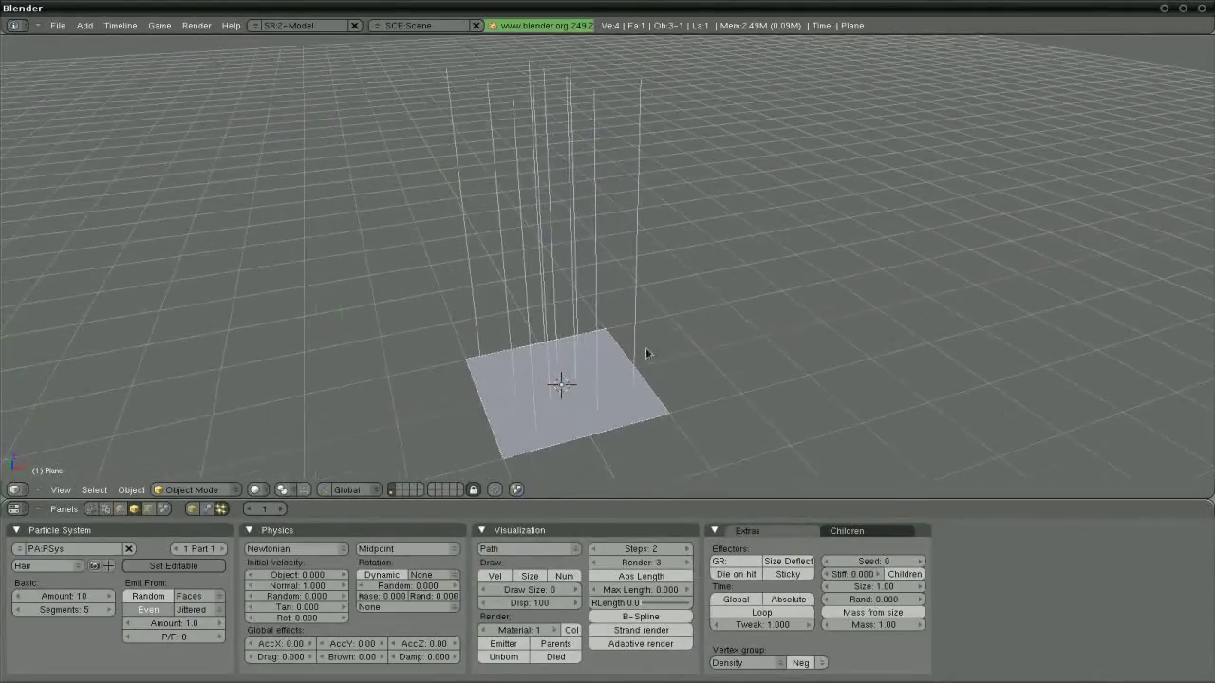
{"action": "middle_click_drag", "start_coordinate": [813, 349], "coordinate": [655, 348]}
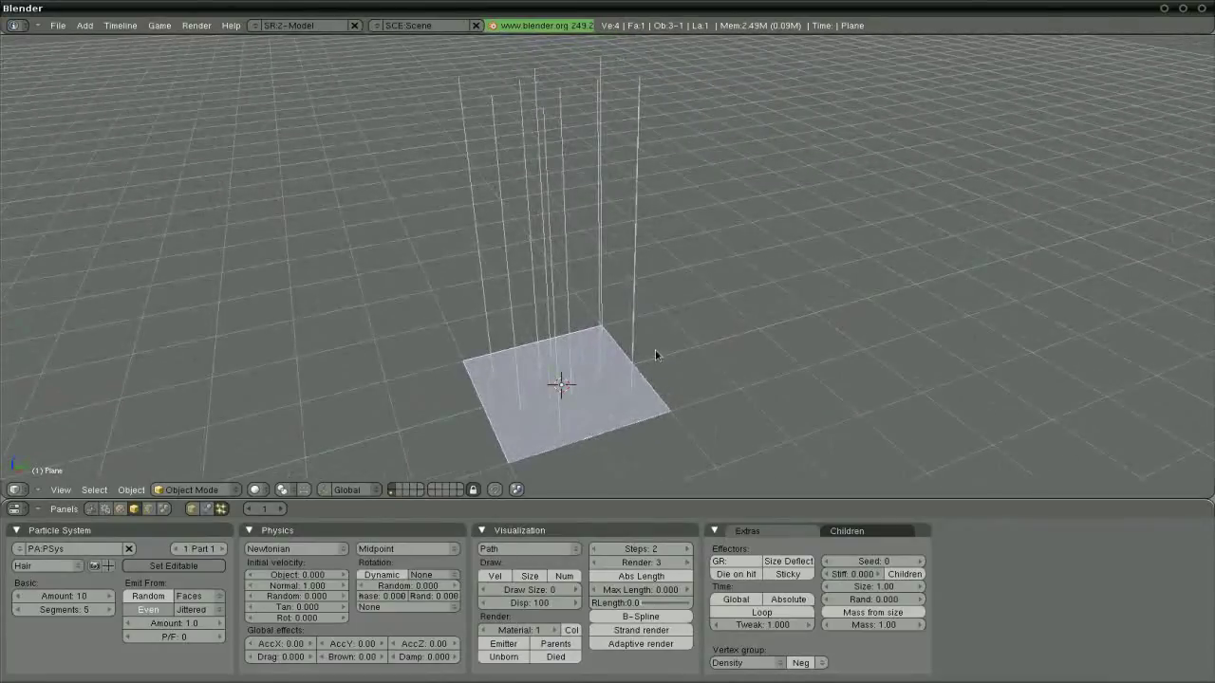
{"action": "middle_click_drag", "start_coordinate": [600, 410], "coordinate": [617, 377]}
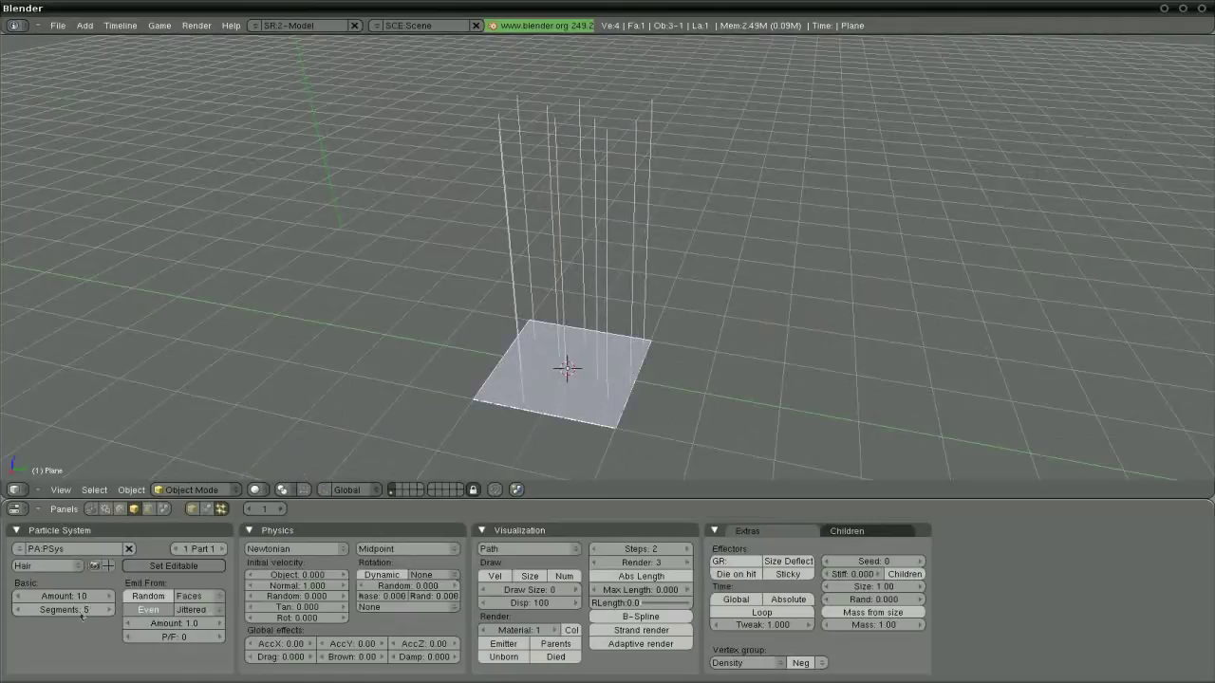
Generate child hairs from Faces and set the children's display Amount to 100.
{"action": "left_click", "coordinate": [892, 530]}
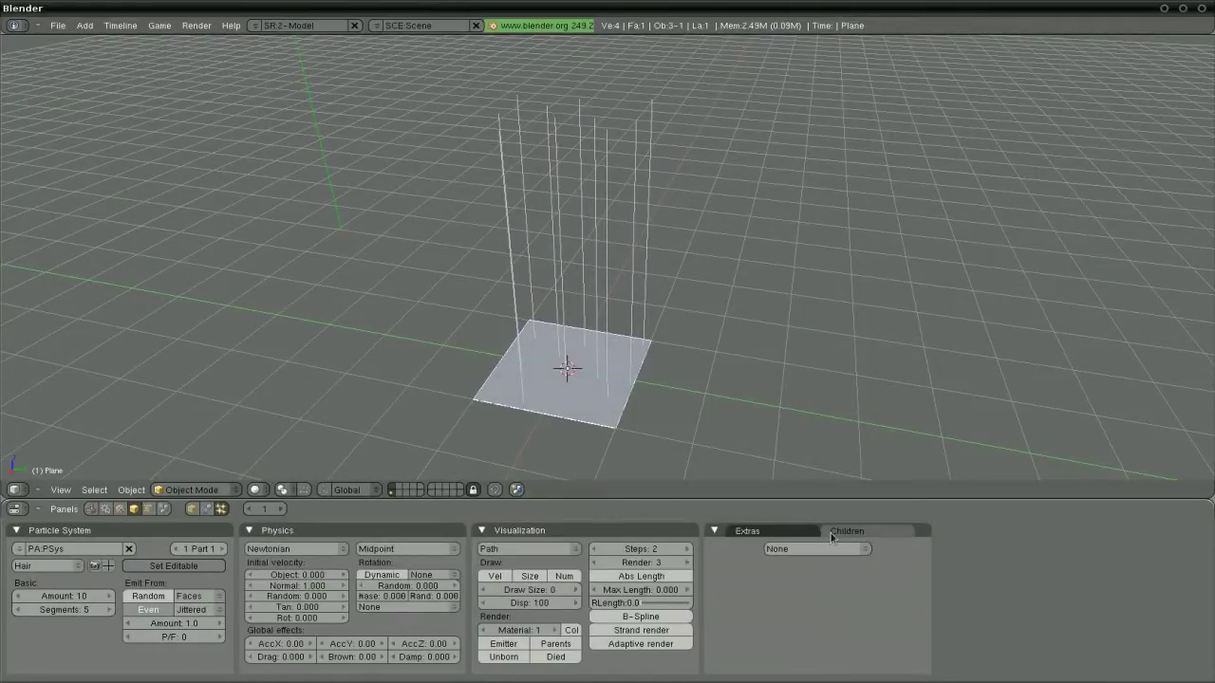
{"action": "left_click", "coordinate": [855, 549]}
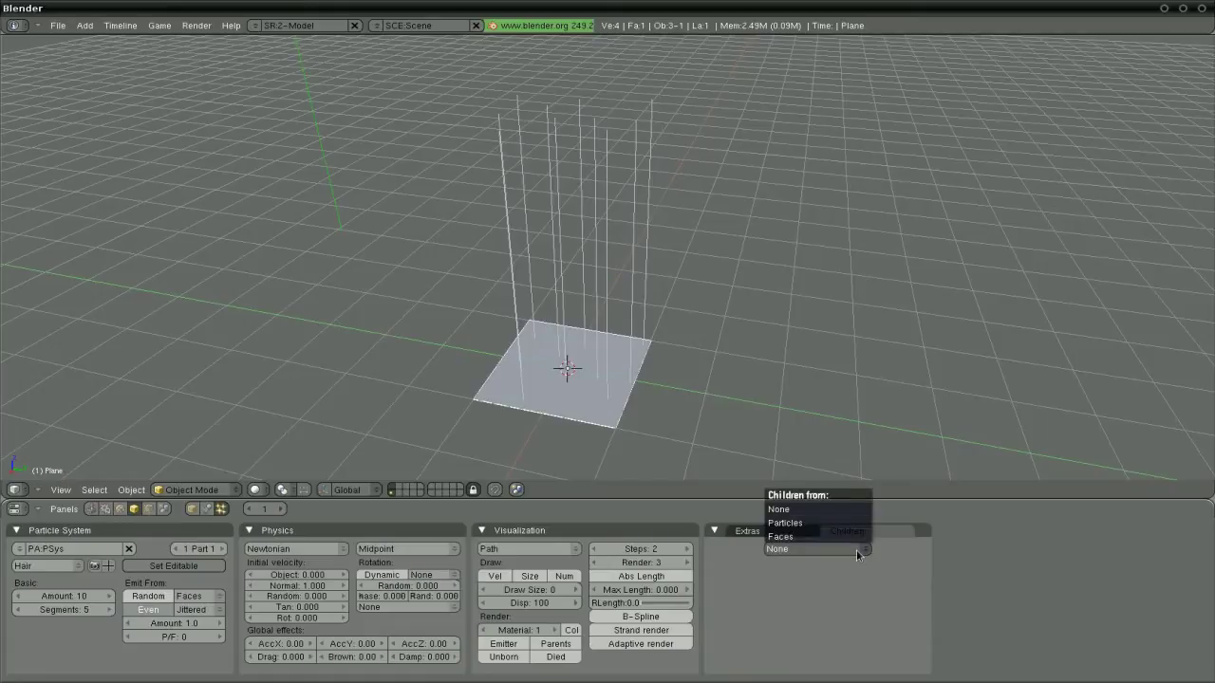
{"action": "left_click", "coordinate": [788, 536]}
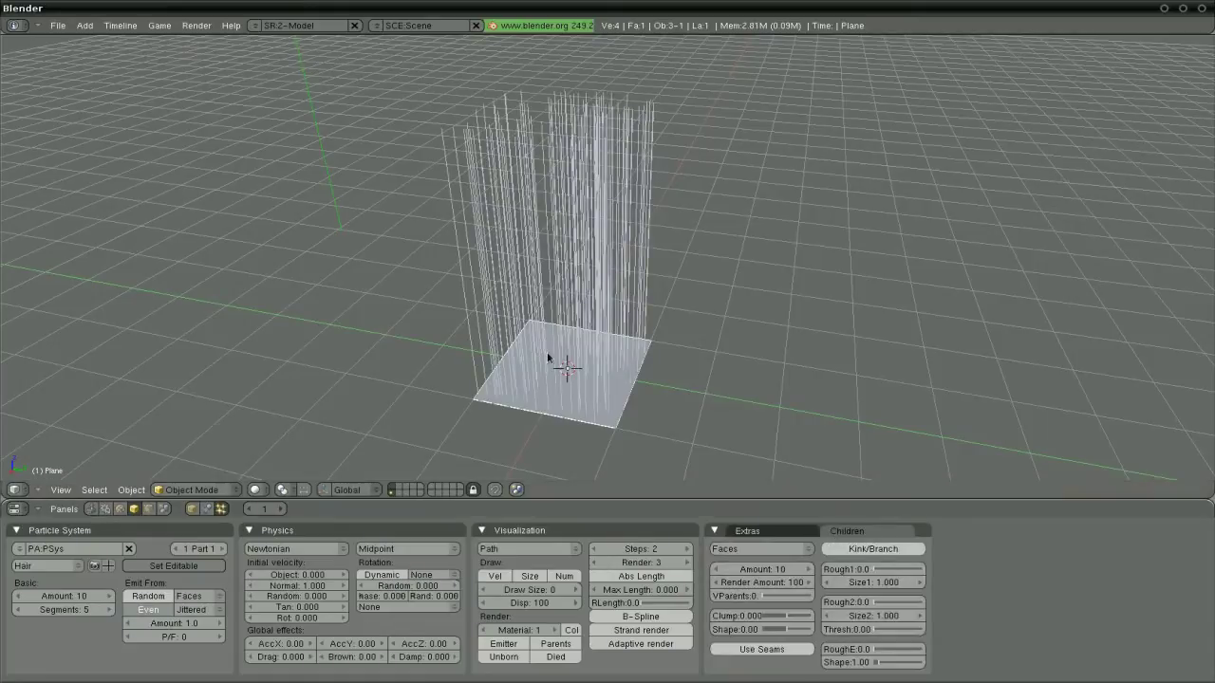
{"action": "left_click", "coordinate": [770, 571]}
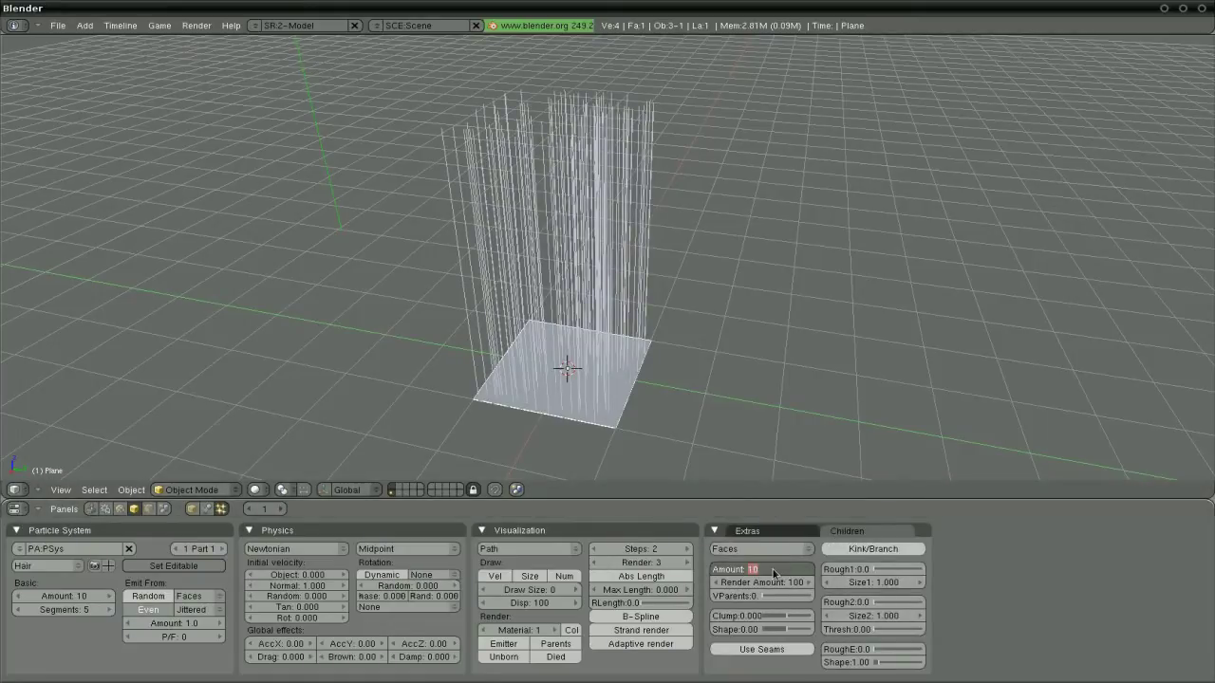
{"action": "key", "text": "Return"}
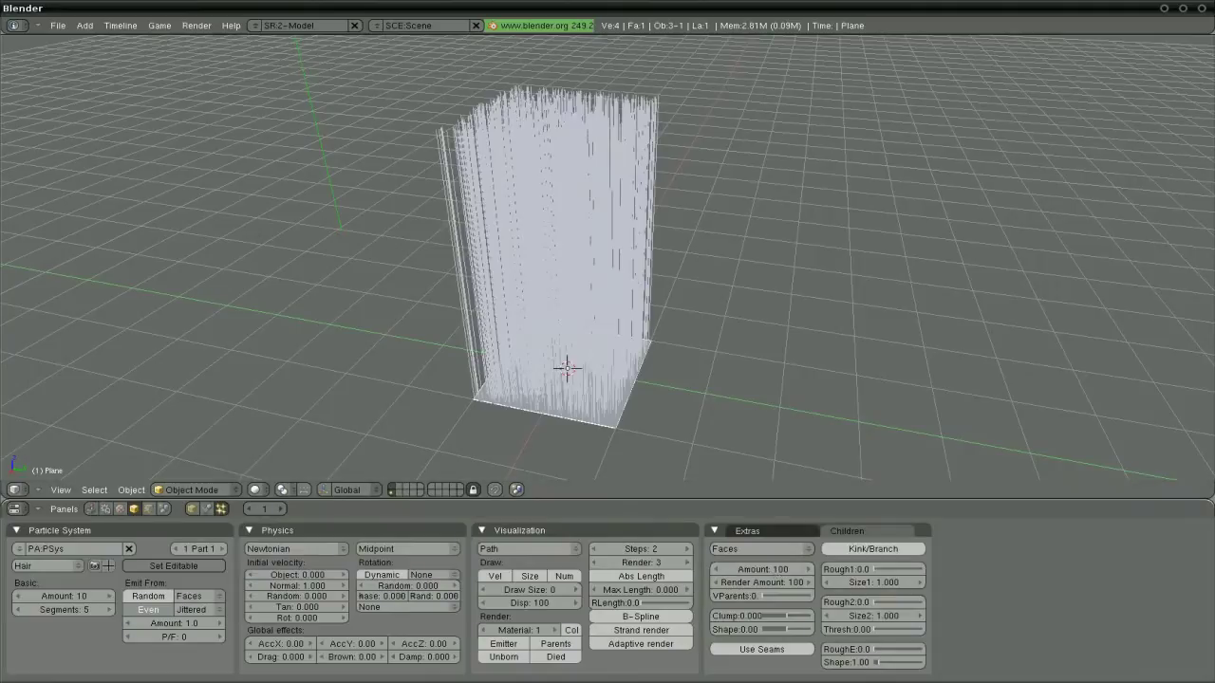
{"action": "middle_click_drag", "start_coordinate": [517, 249], "coordinate": [559, 231]}
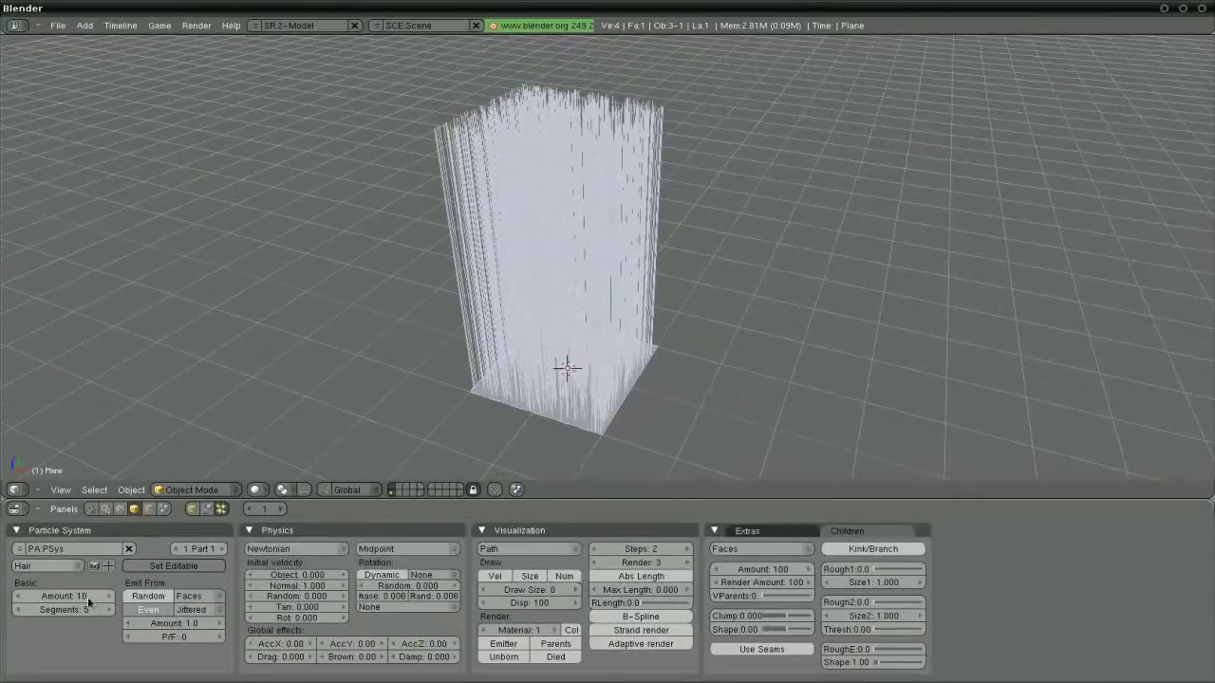
Set the hair path Steps to 6 and the Render steps to 6.
{"action": "middle_click_drag", "start_coordinate": [789, 309], "coordinate": [722, 295]}
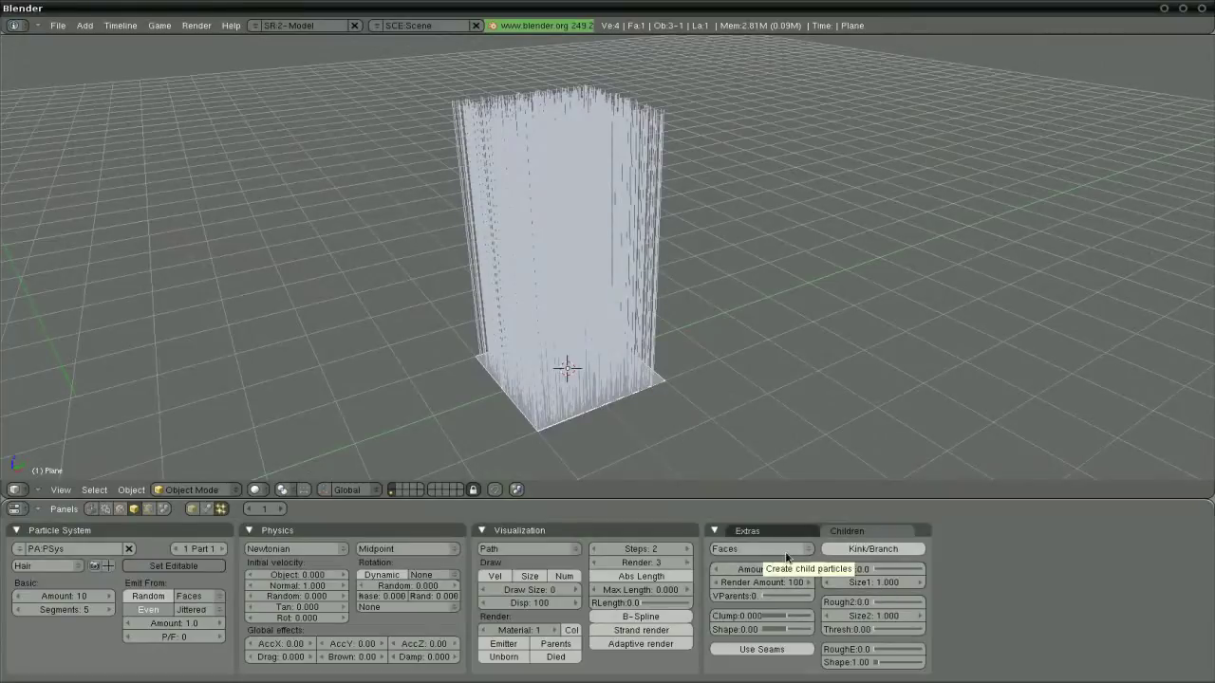
{"action": "middle_click_drag", "start_coordinate": [681, 272], "coordinate": [543, 318]}
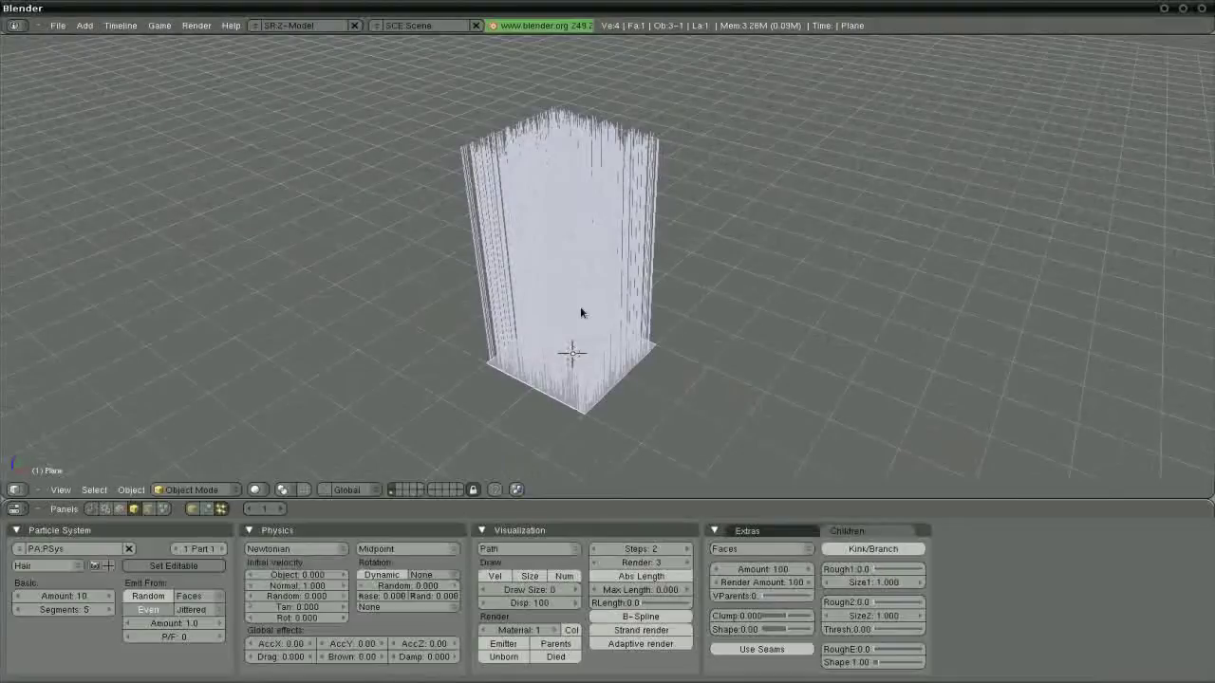
{"action": "scroll", "coordinate": [566, 327], "scroll_direction": "up", "scroll_amount": 1}
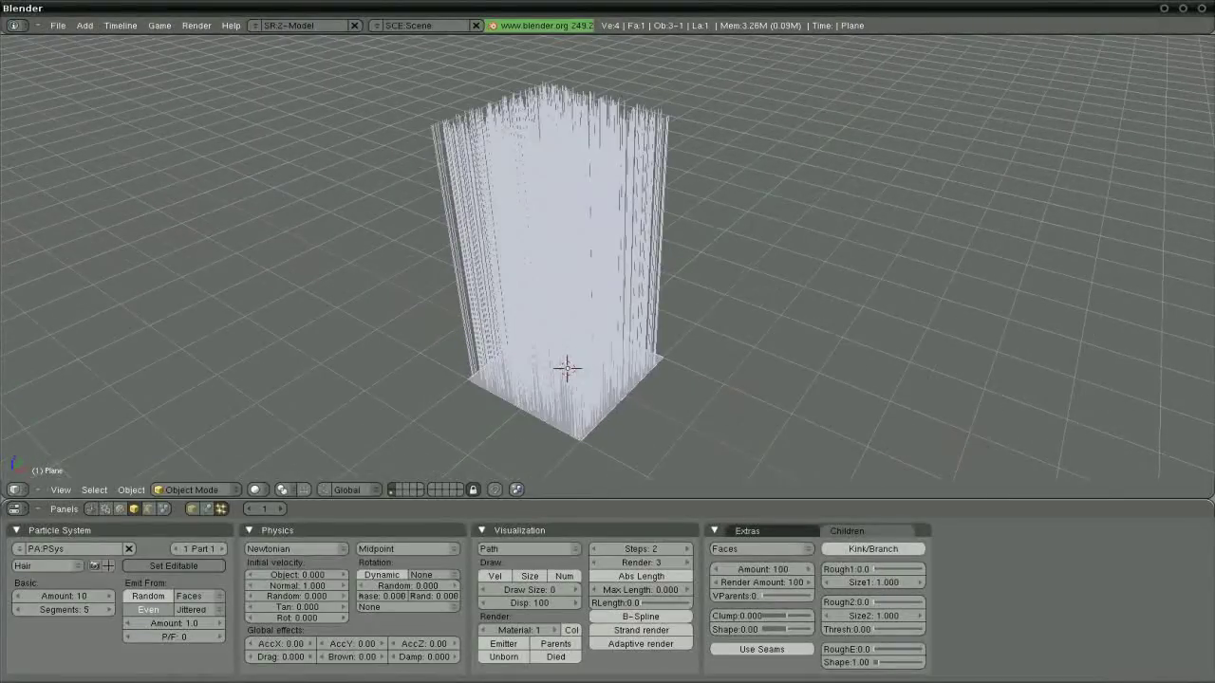
{"action": "middle_click_drag", "start_coordinate": [727, 368], "coordinate": [651, 352]}
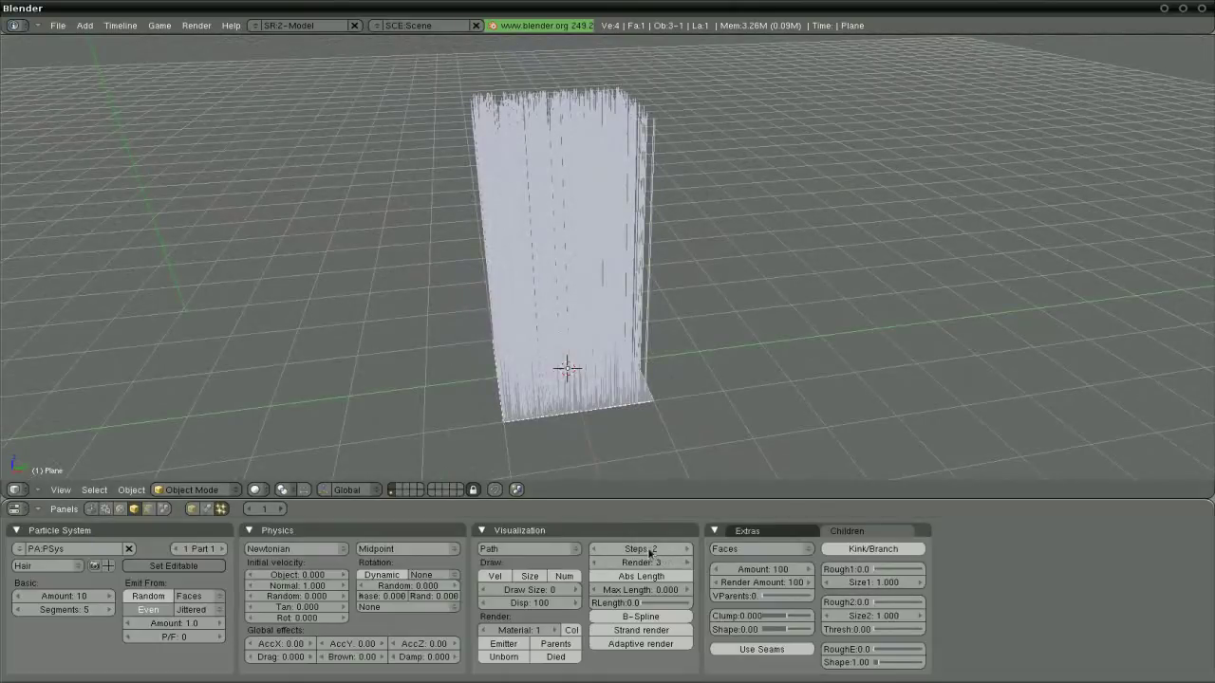
{"action": "left_click", "coordinate": [692, 548]}
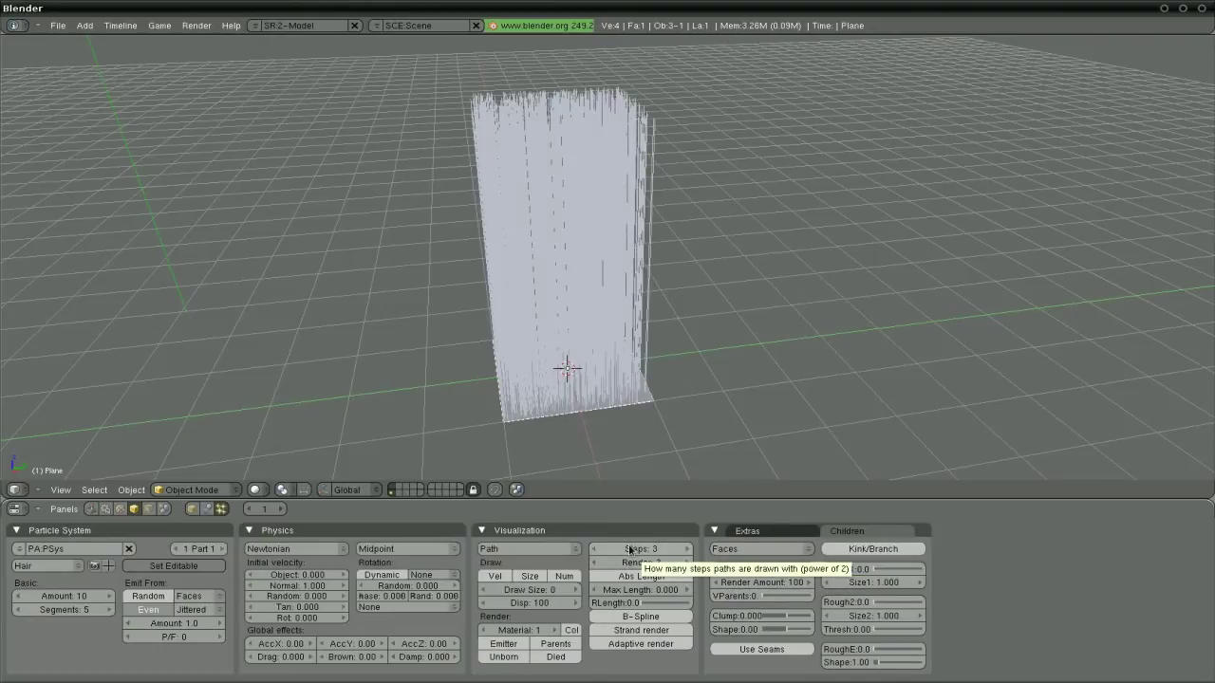
{"action": "left_click", "coordinate": [686, 549]}
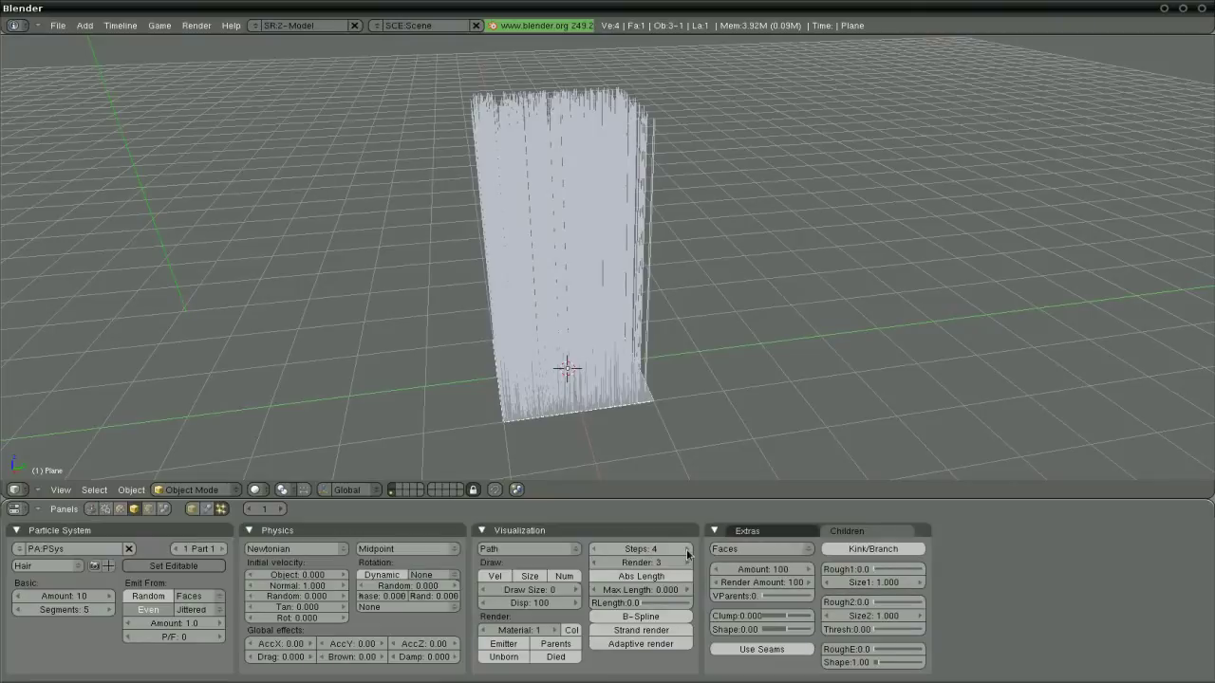
{"action": "left_click", "coordinate": [687, 548]}
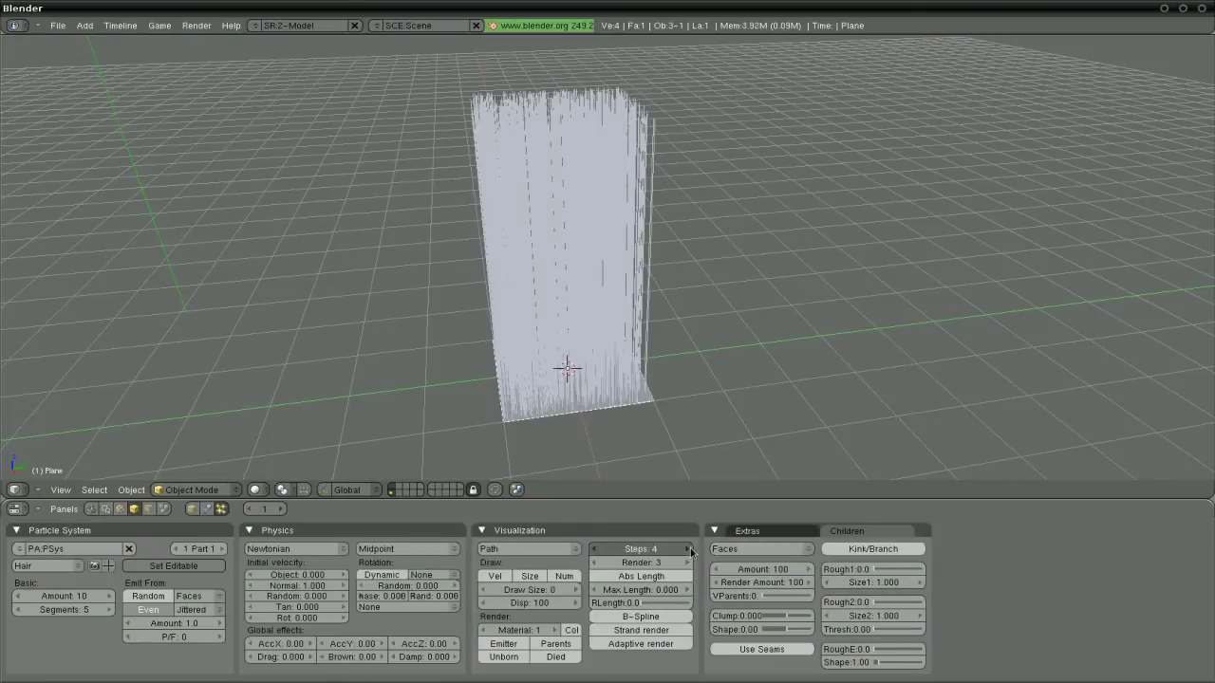
{"action": "left_click", "coordinate": [689, 551]}
{"action": "left_click", "coordinate": [686, 563]}
{"action": "left_click", "coordinate": [685, 565]}
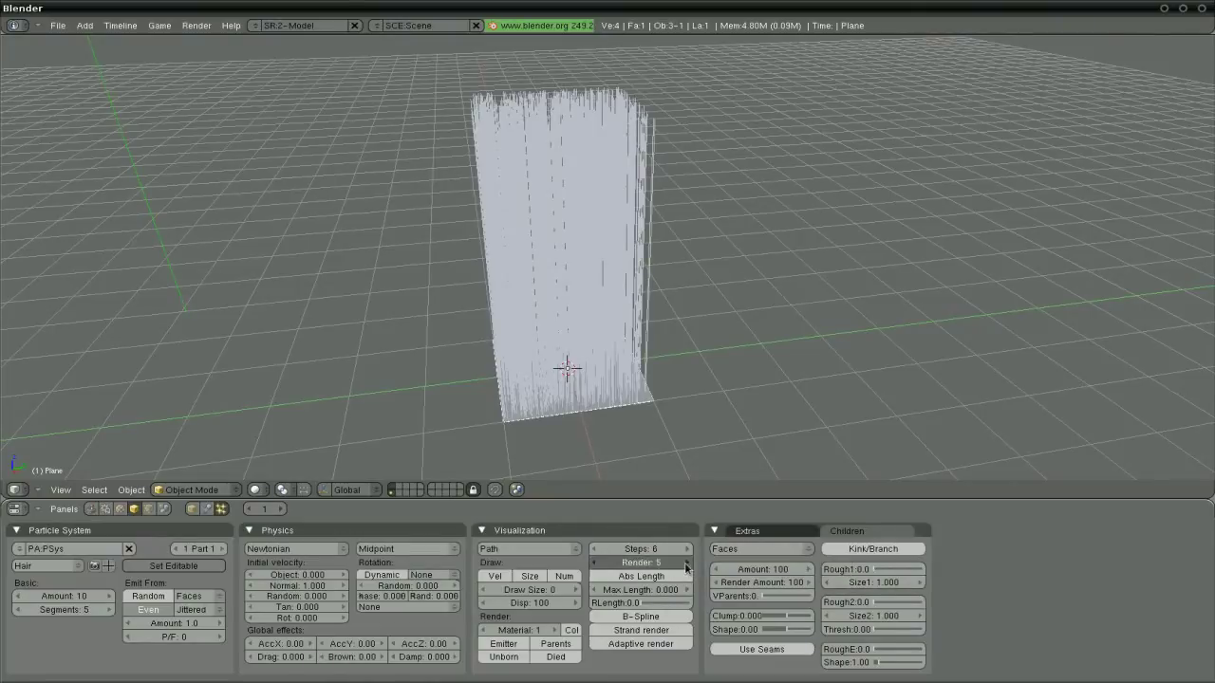
{"action": "left_click", "coordinate": [684, 567]}
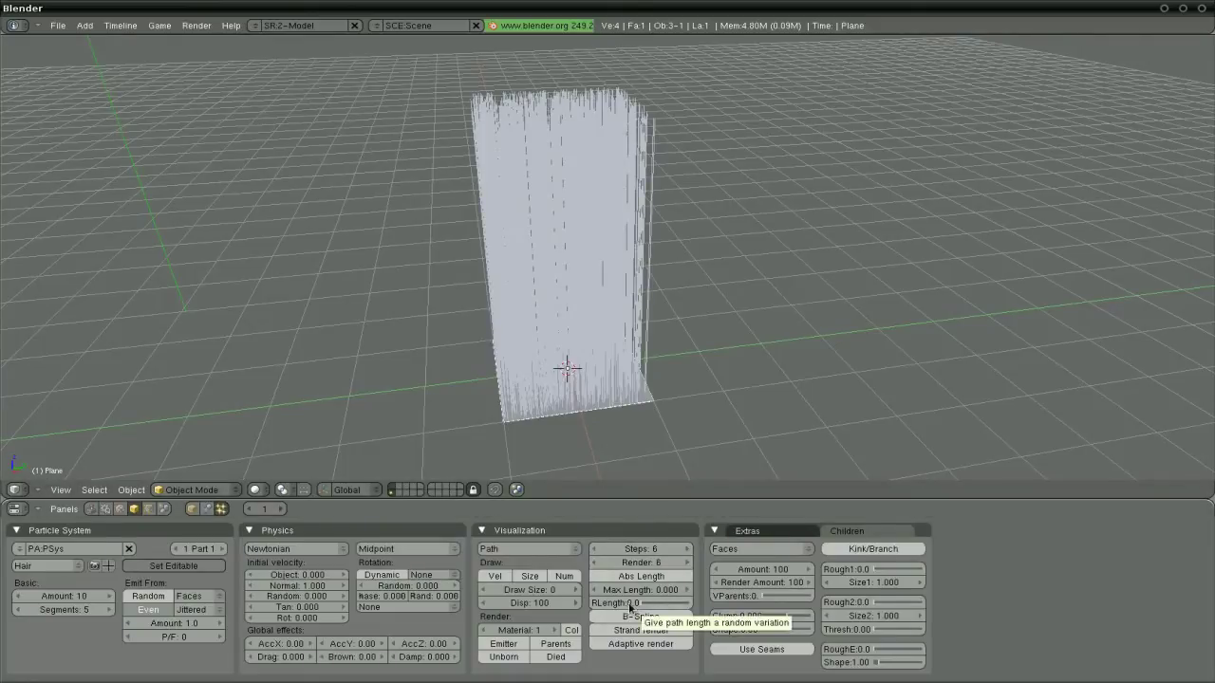
Give the hair paths full random length variation by setting RLength to 1.0.
{"action": "left_click_drag", "start_coordinate": [660, 603], "coordinate": [802, 602]}
{"action": "middle_click_drag", "start_coordinate": [664, 285], "coordinate": [716, 302]}
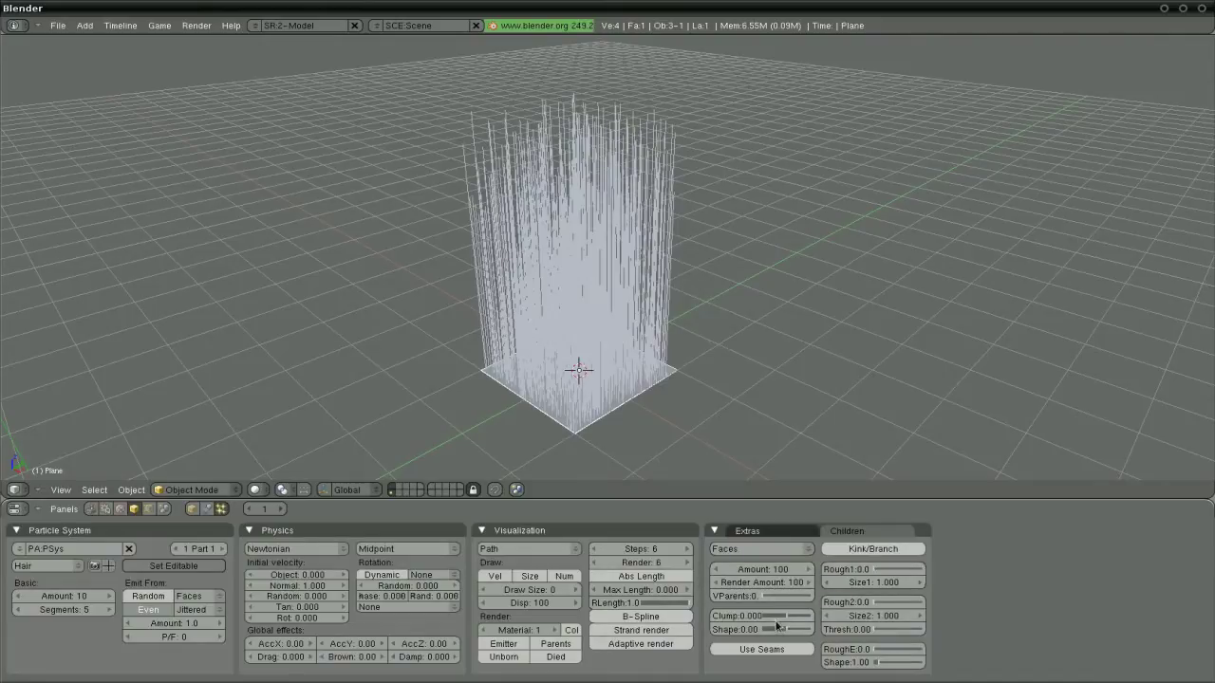
Try the children's Clump at 0.765, 1.000 and -1.0, viewing the hair from different angles.
{"action": "left_click_drag", "start_coordinate": [791, 619], "coordinate": [813, 619]}
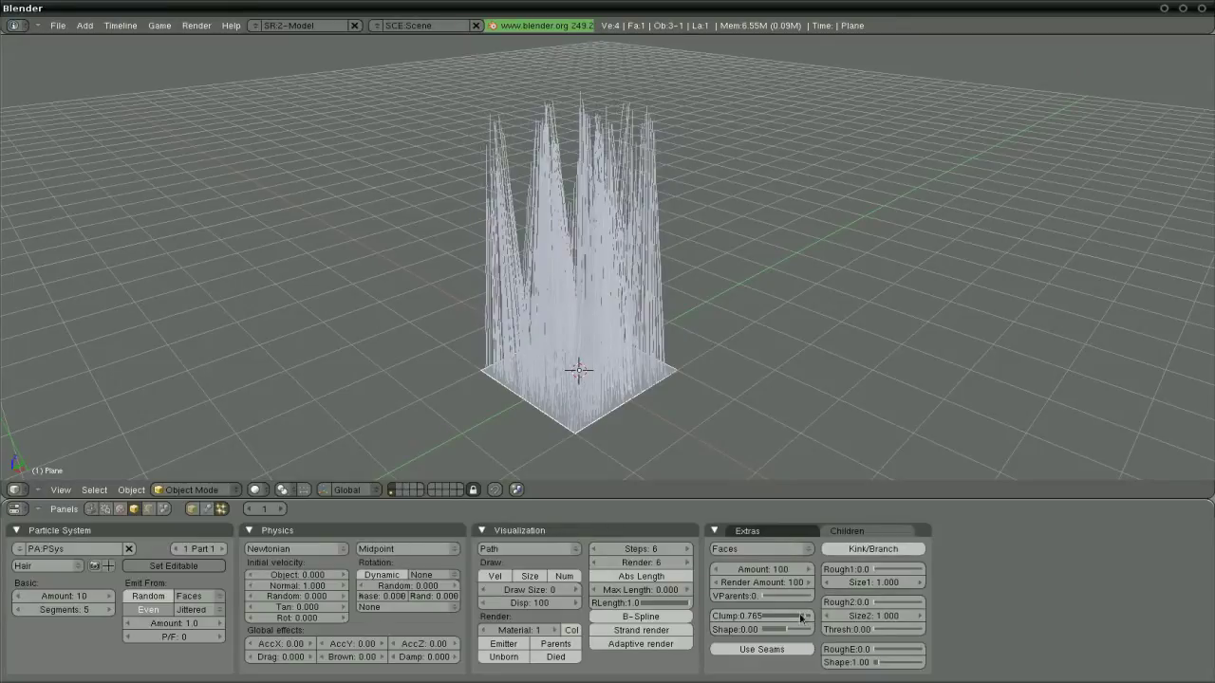
{"action": "middle_click_drag", "start_coordinate": [506, 286], "coordinate": [613, 216]}
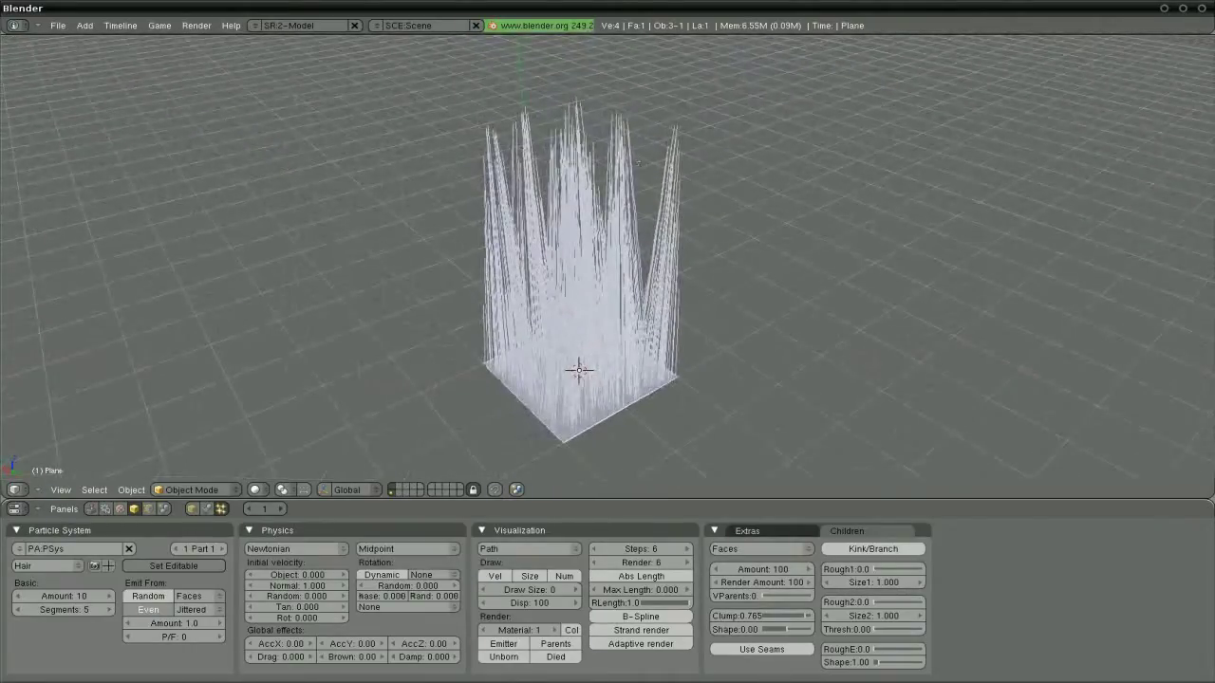
{"action": "left_click_drag", "start_coordinate": [786, 615], "coordinate": [809, 619]}
{"action": "middle_click_drag", "start_coordinate": [660, 333], "coordinate": [613, 295]}
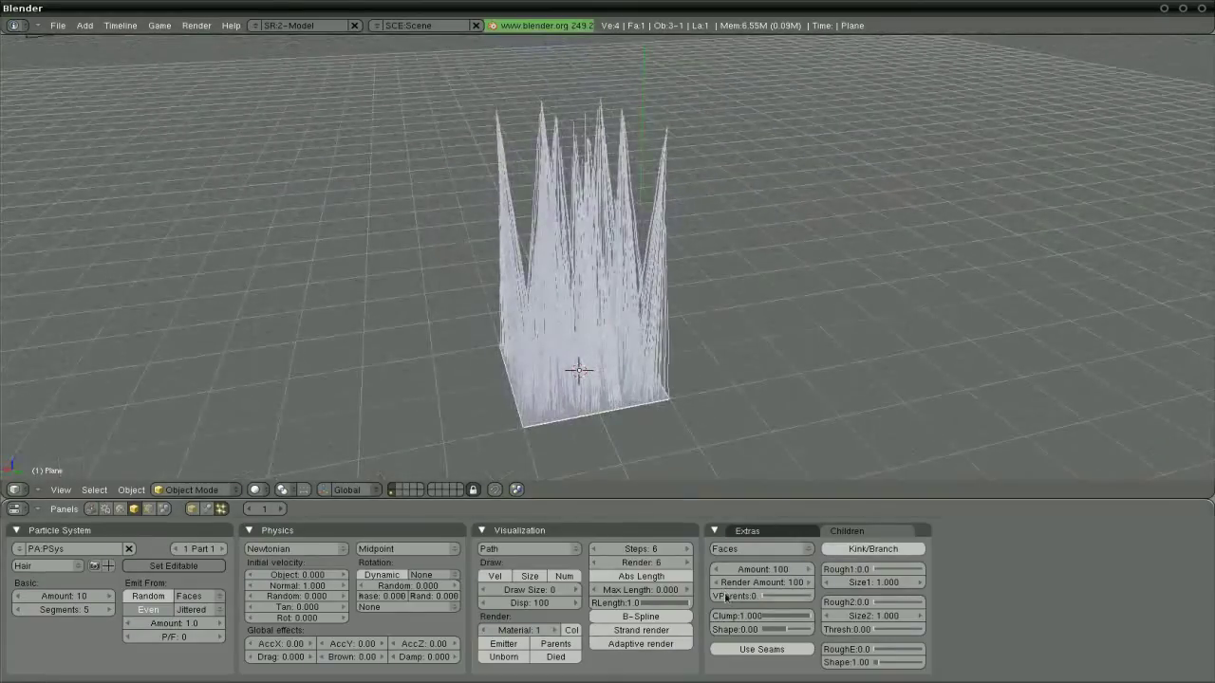
{"action": "middle_click_drag", "start_coordinate": [743, 379], "coordinate": [699, 379]}
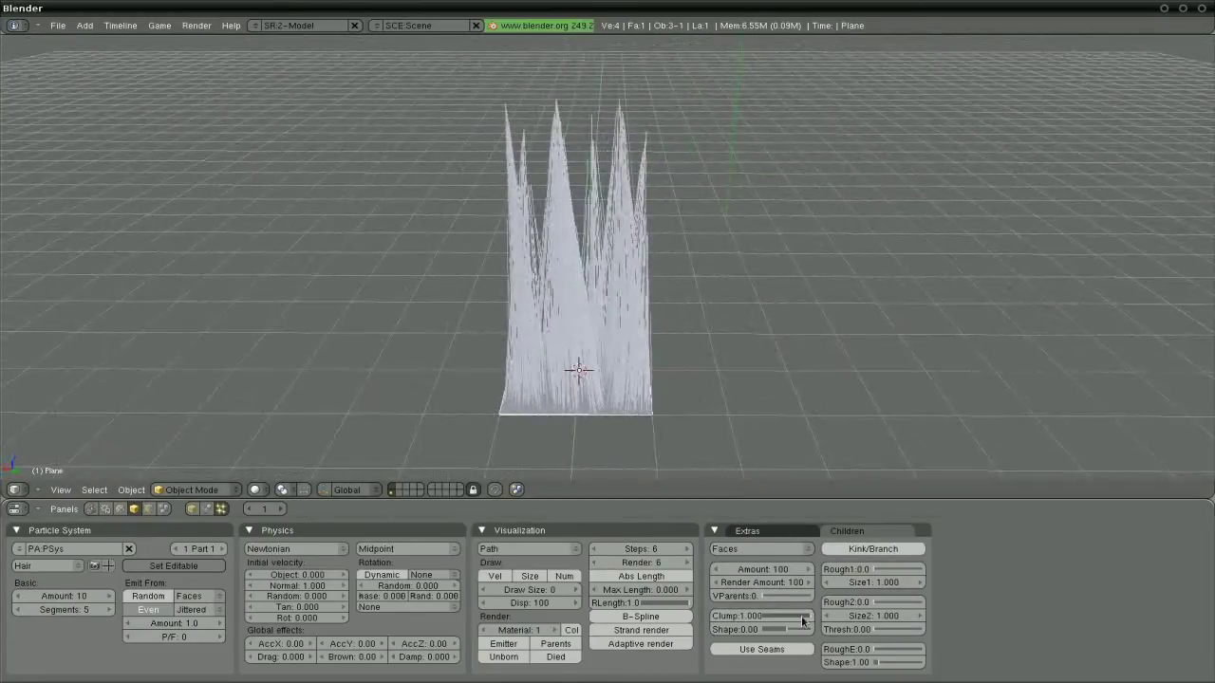
{"action": "left_click_drag", "start_coordinate": [803, 621], "coordinate": [751, 618]}
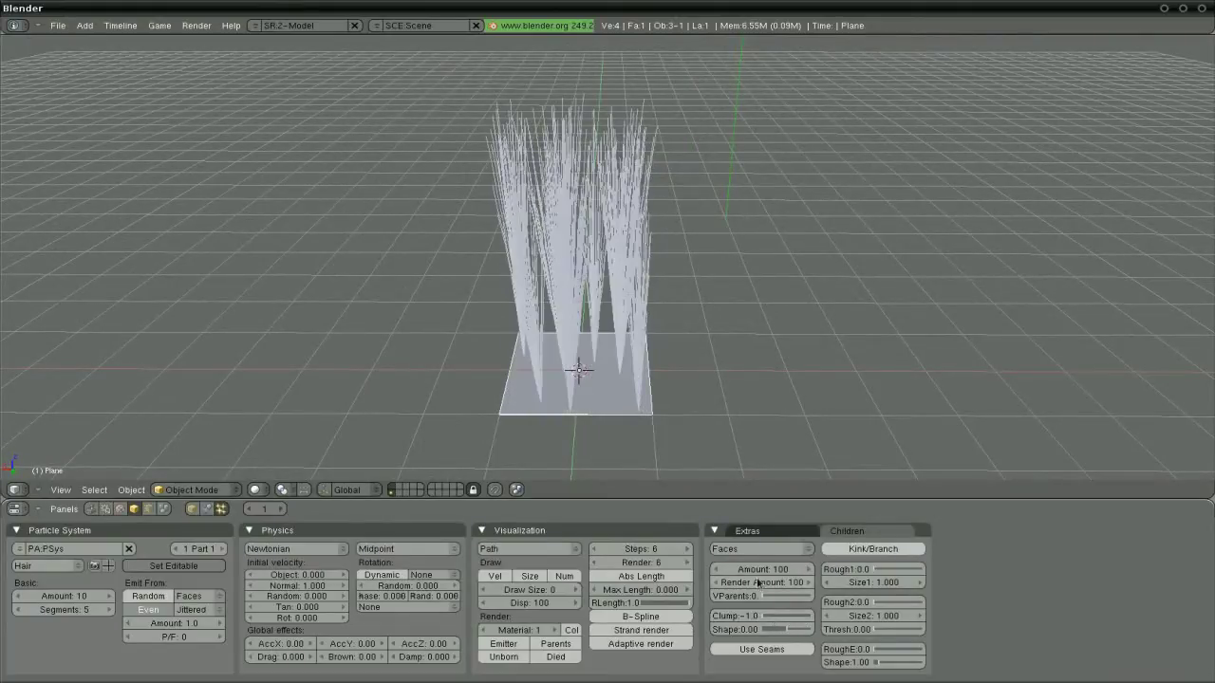
{"action": "middle_click_drag", "start_coordinate": [787, 417], "coordinate": [577, 405]}
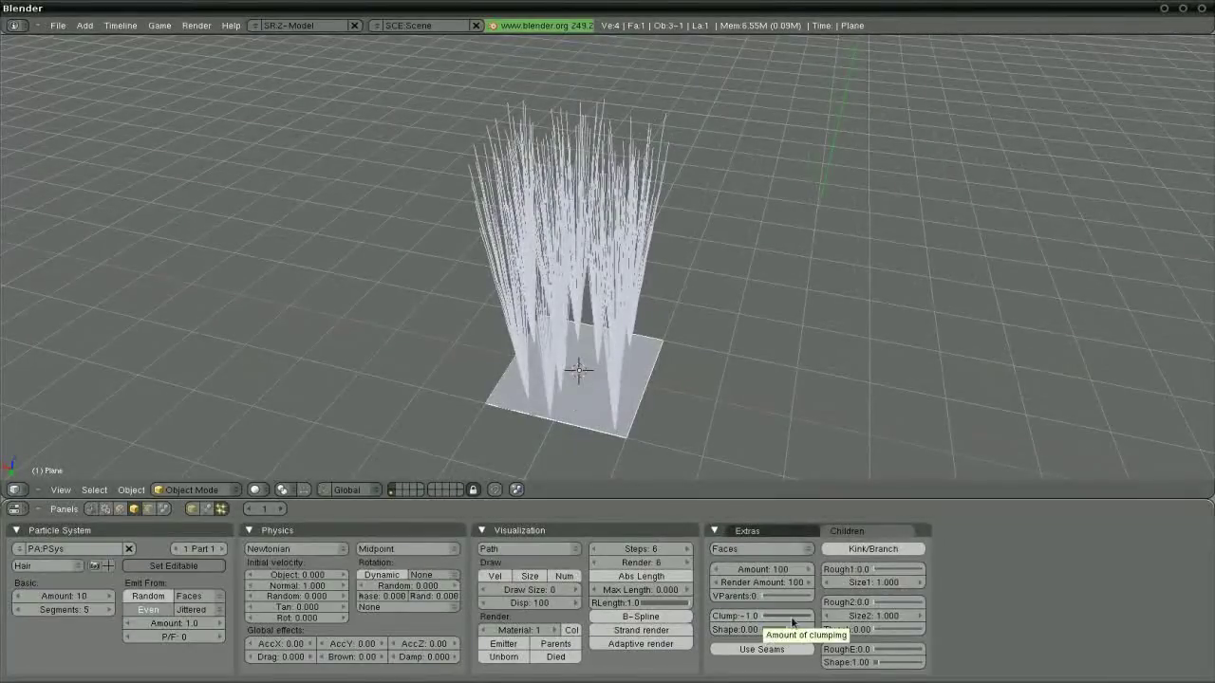
Set the children's Clump to 0.882 and the clump Shape to 0.11, trying a Shape of -0.5 on the way.
{"action": "left_click_drag", "start_coordinate": [792, 622], "coordinate": [790, 622]}
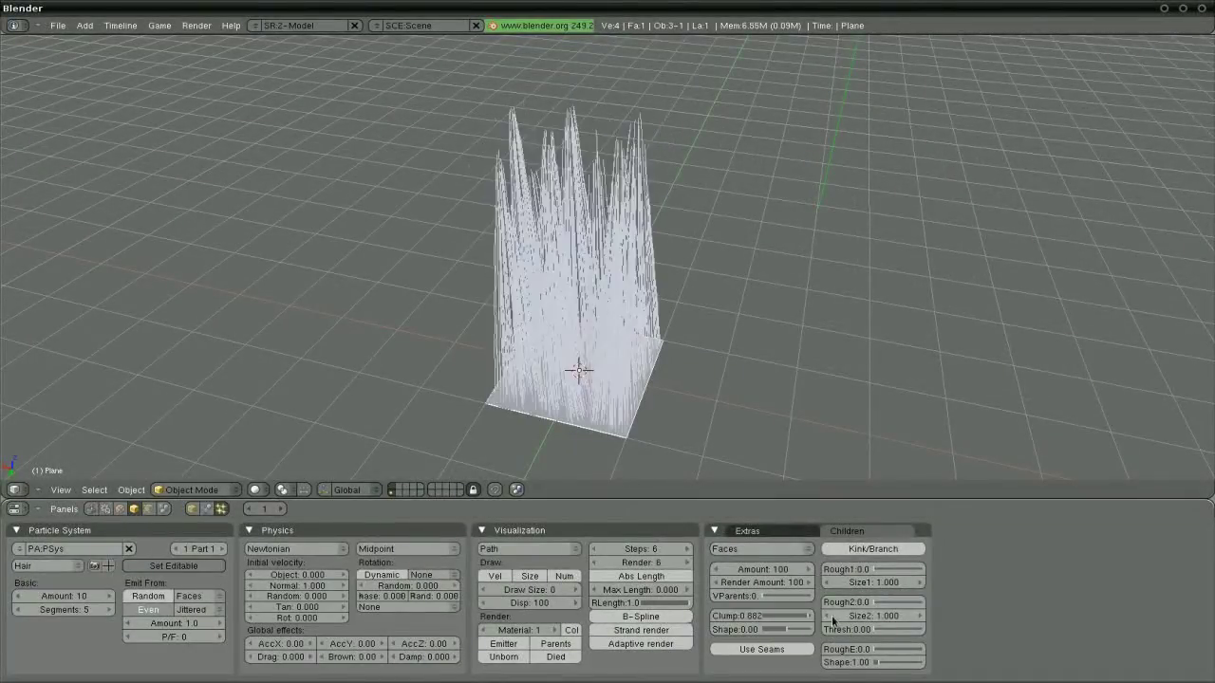
{"action": "middle_click_drag", "start_coordinate": [662, 282], "coordinate": [494, 263]}
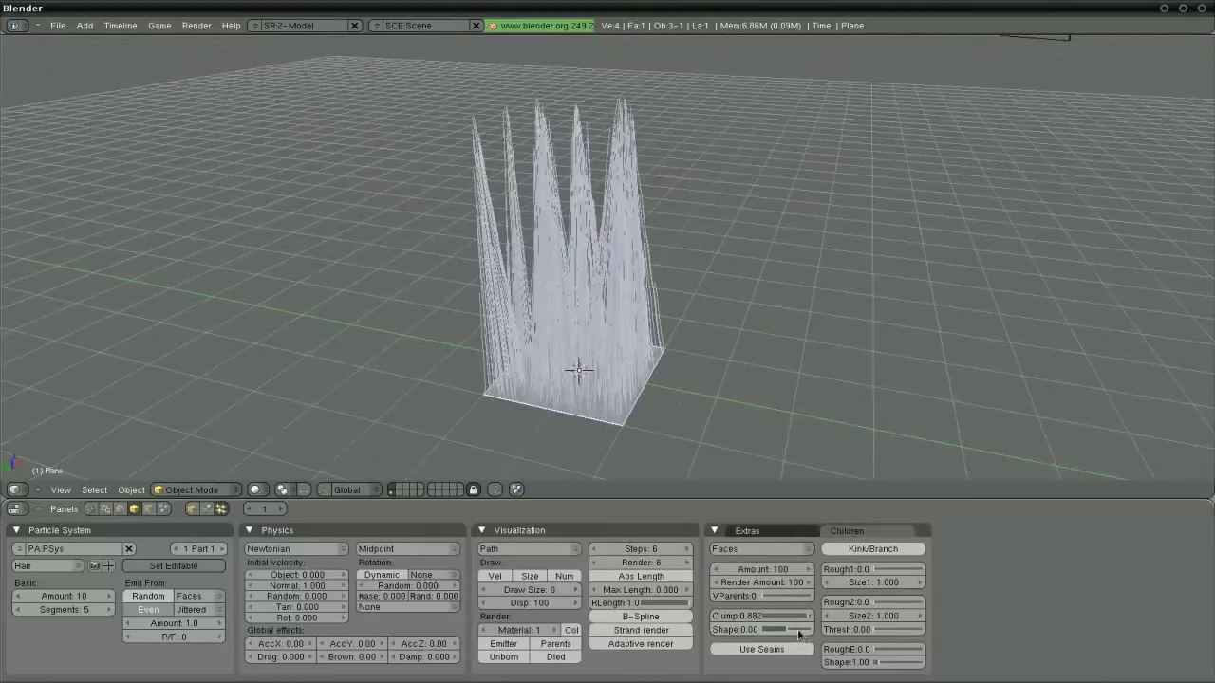
{"action": "mouse_move", "coordinate": [797, 628]}
{"action": "left_mouse_down"}
{"action": "mouse_move", "coordinate": [809, 633]}
{"action": "mouse_move", "coordinate": [786, 635]}
{"action": "left_mouse_up"}
{"action": "middle_click_drag", "start_coordinate": [711, 404], "coordinate": [626, 408]}
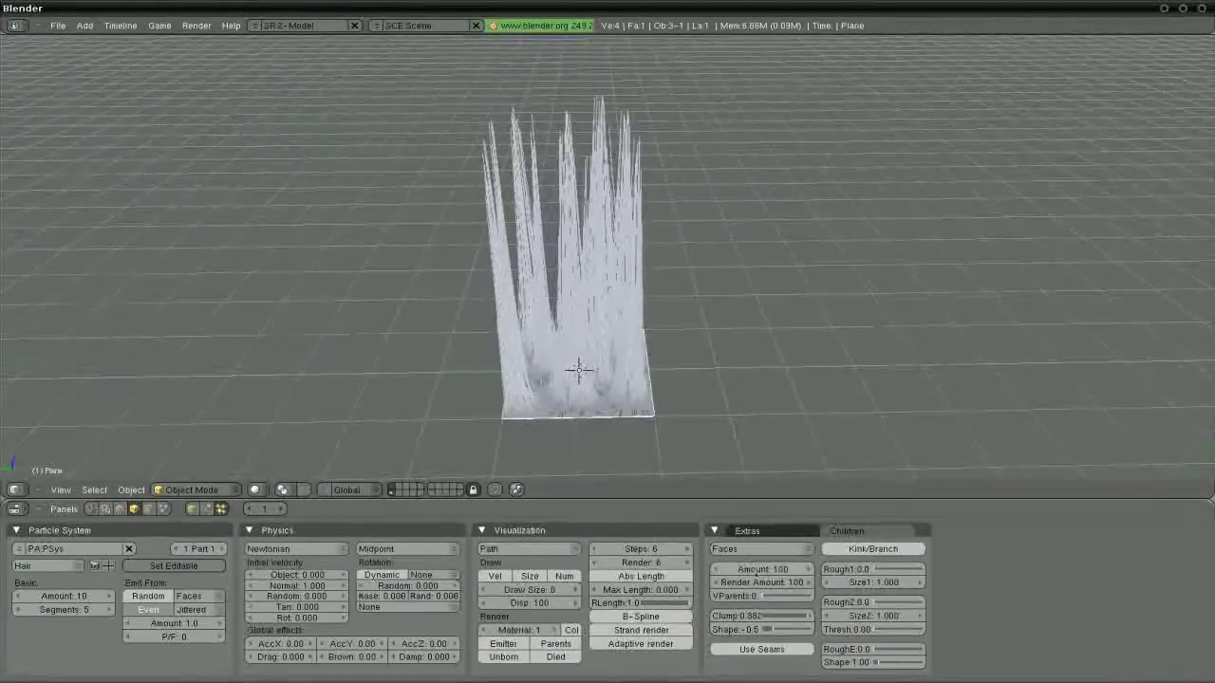
{"action": "mouse_move", "coordinate": [797, 633]}
{"action": "left_mouse_down"}
{"action": "mouse_move", "coordinate": [820, 633]}
{"action": "mouse_move", "coordinate": [801, 632]}
{"action": "left_mouse_up"}
{"action": "middle_click_drag", "start_coordinate": [708, 320], "coordinate": [664, 320]}
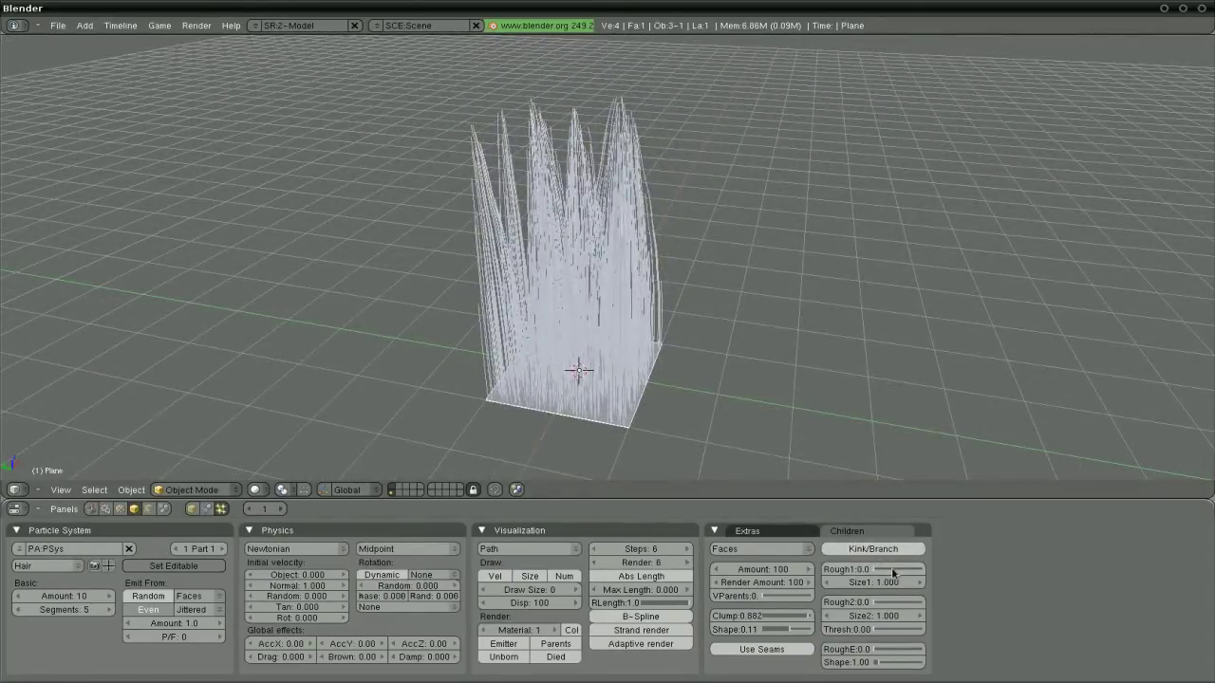
Set the children's Rough1 to 0.5 and Size1 to 1.380.
{"action": "mouse_move", "coordinate": [892, 573]}
{"action": "left_mouse_down"}
{"action": "mouse_move", "coordinate": [907, 573]}
{"action": "mouse_move", "coordinate": [889, 575]}
{"action": "left_mouse_up"}
{"action": "left_click", "coordinate": [892, 567]}
{"action": "type", "text": "0.5"}
{"action": "key", "text": "Return"}
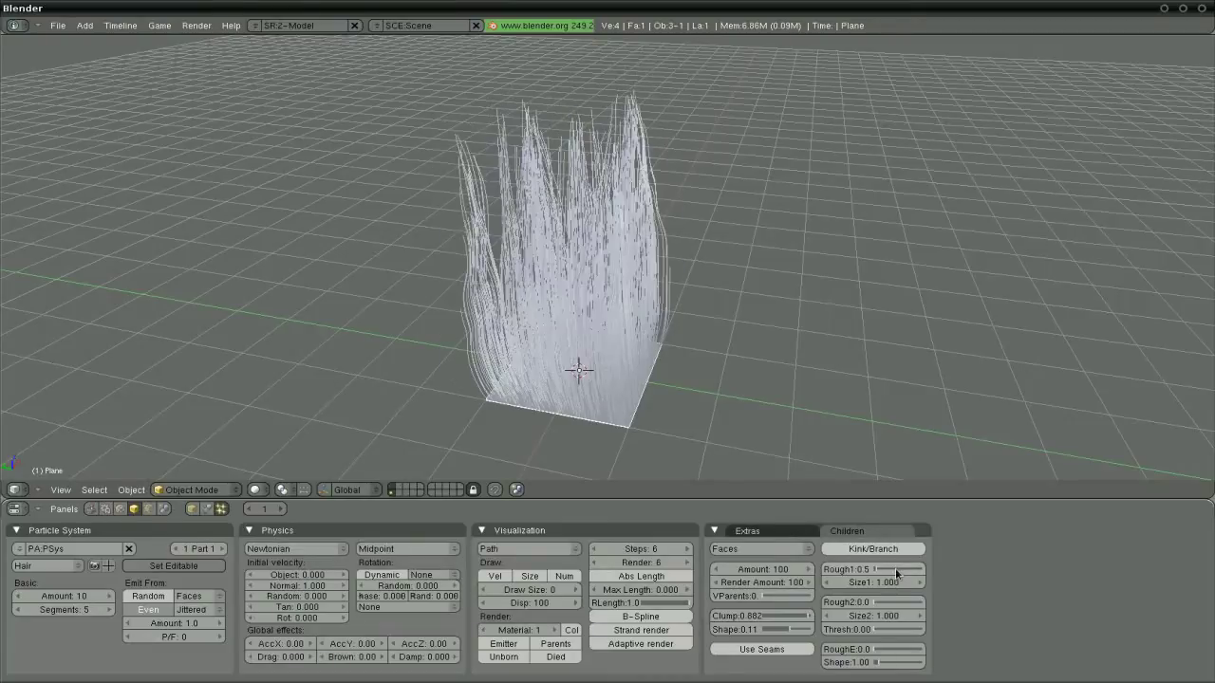
{"action": "left_click_drag", "start_coordinate": [893, 583], "coordinate": [910, 589]}
{"action": "middle_click_drag", "start_coordinate": [655, 389], "coordinate": [591, 309]}
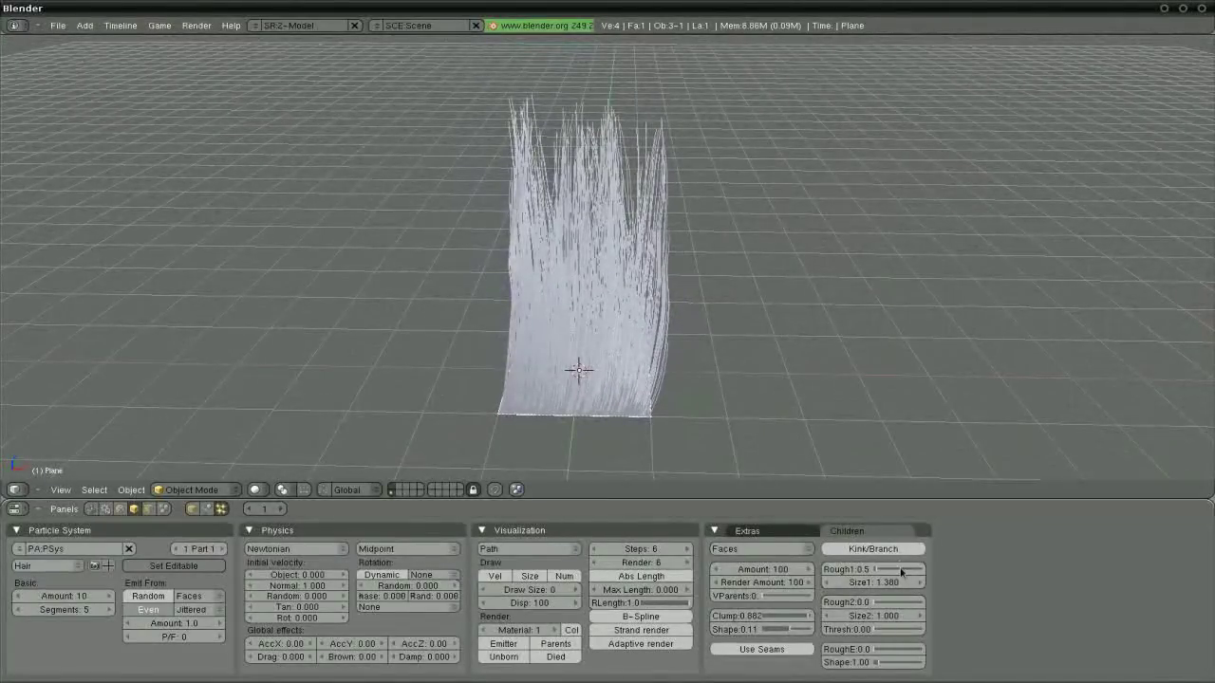
Reset the children's Rough1 to 0.0, try Rough2 at 0.7 and return it to 0.0.
{"action": "left_click", "coordinate": [889, 598]}
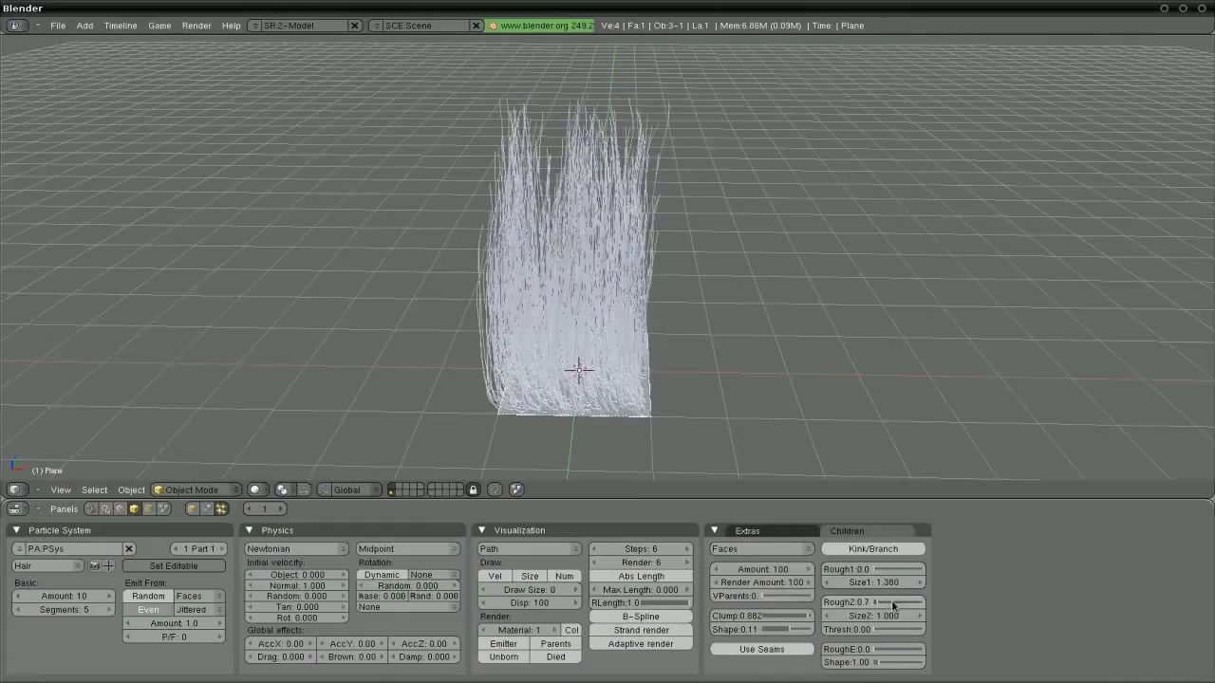
{"action": "left_click_drag", "start_coordinate": [870, 603], "coordinate": [845, 604]}
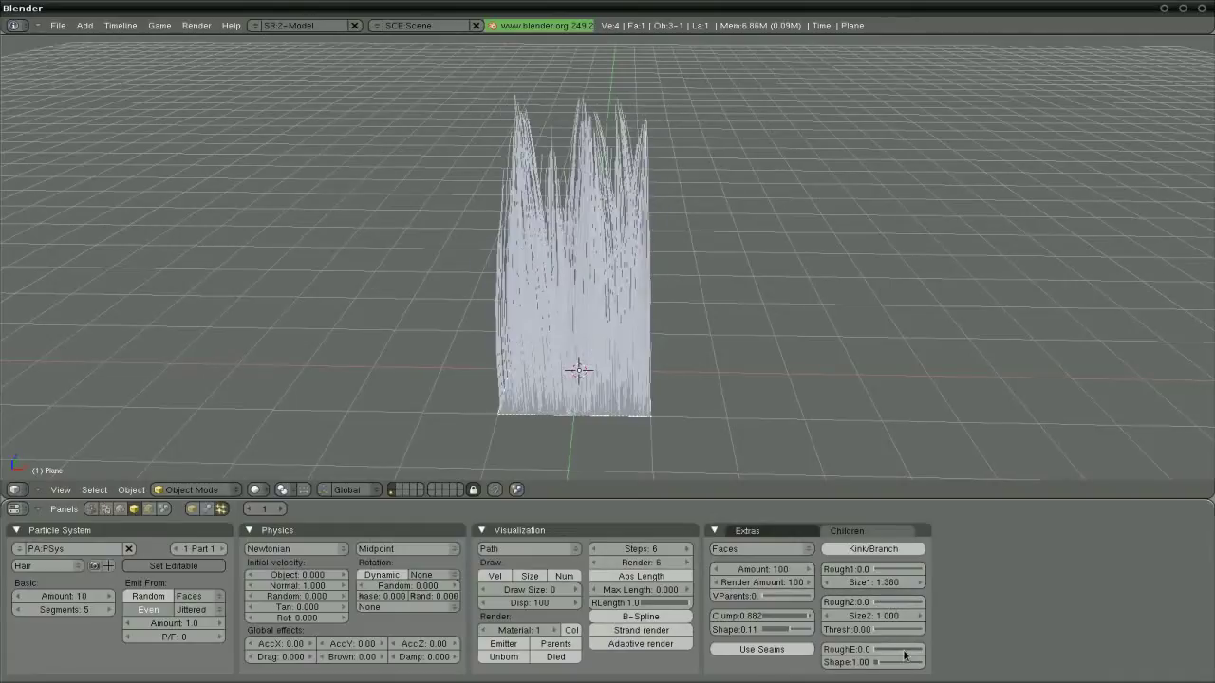
Set the children's end roughness RoughE to 1.3 and its Shape to 2.32.
{"action": "left_click_drag", "start_coordinate": [899, 652], "coordinate": [907, 652]}
{"action": "middle_click_drag", "start_coordinate": [703, 318], "coordinate": [686, 352]}
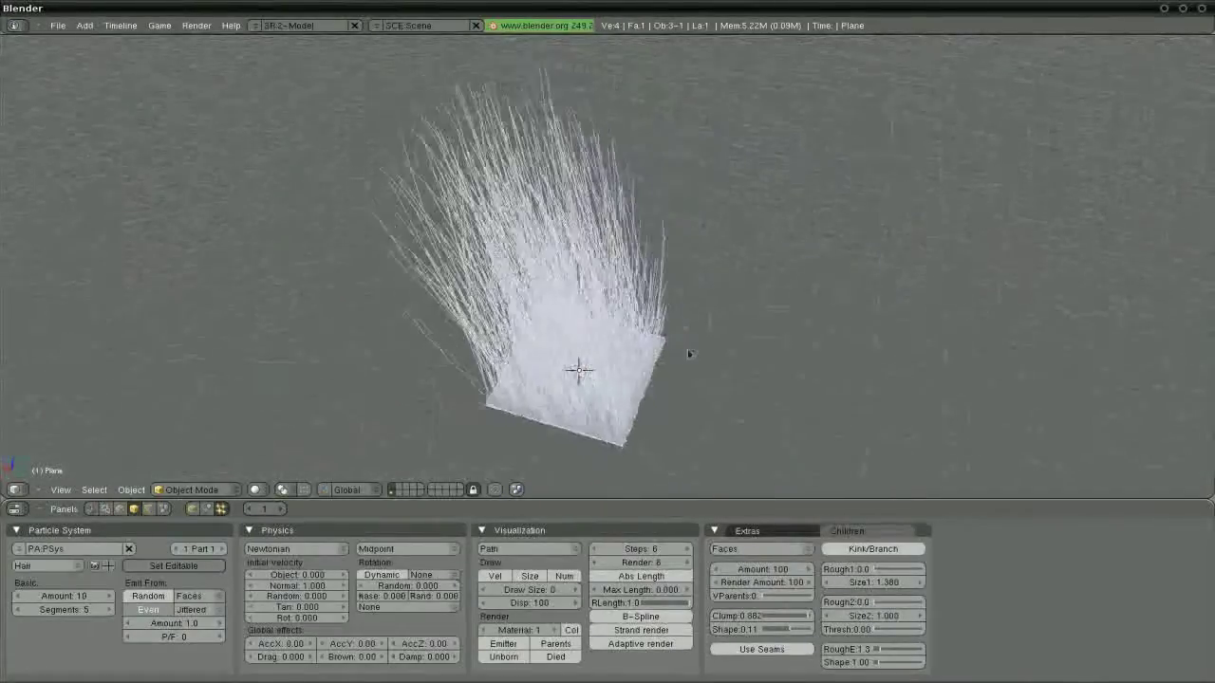
{"action": "left_click_drag", "start_coordinate": [903, 664], "coordinate": [912, 663]}
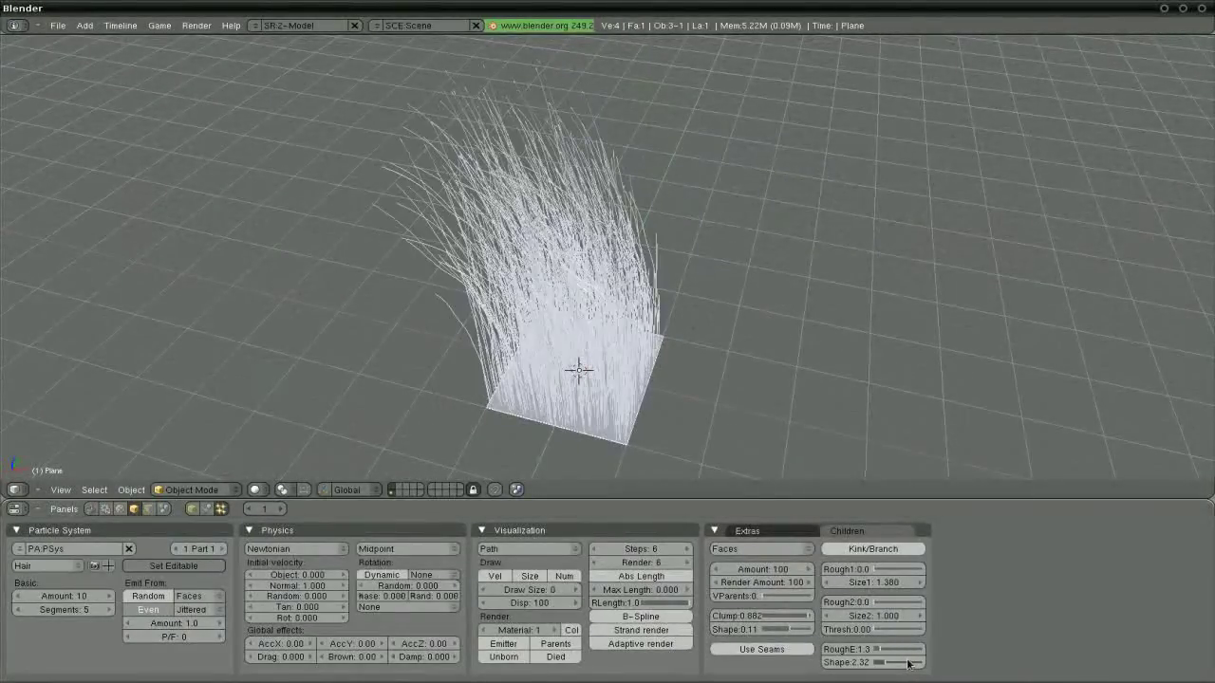
{"action": "middle_click_drag", "start_coordinate": [778, 370], "coordinate": [582, 287]}
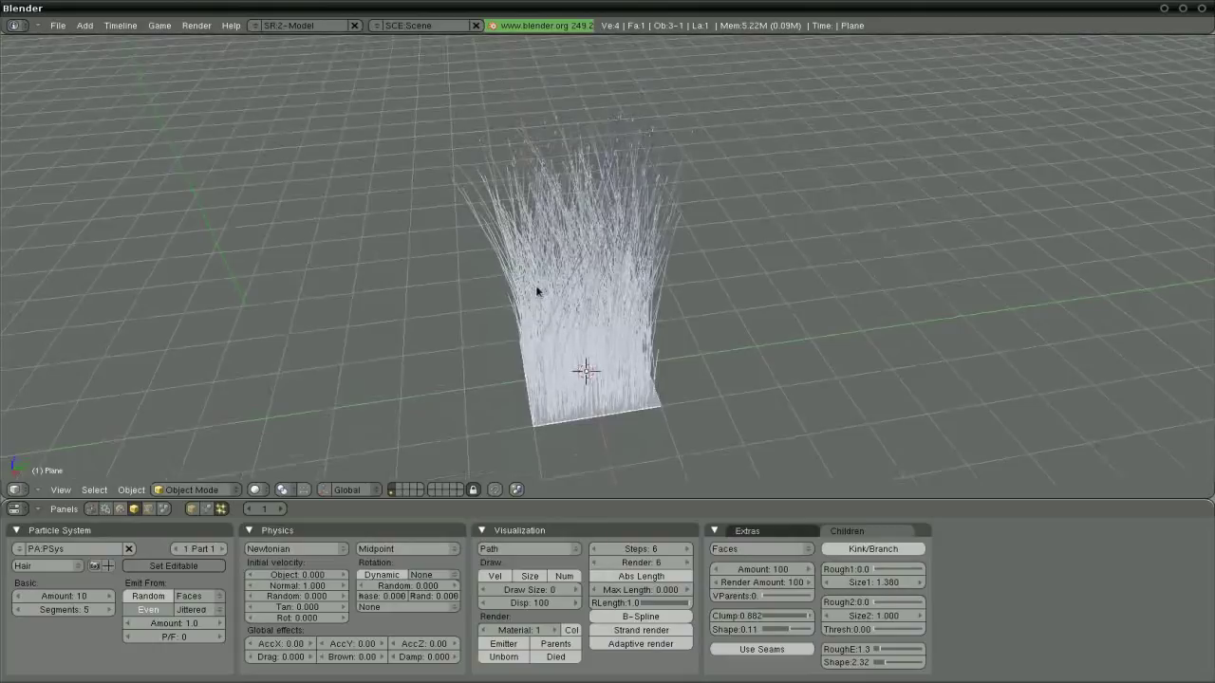
Add a new material to the plane and return to the particle system settings.
{"action": "left_click", "coordinate": [120, 510]}
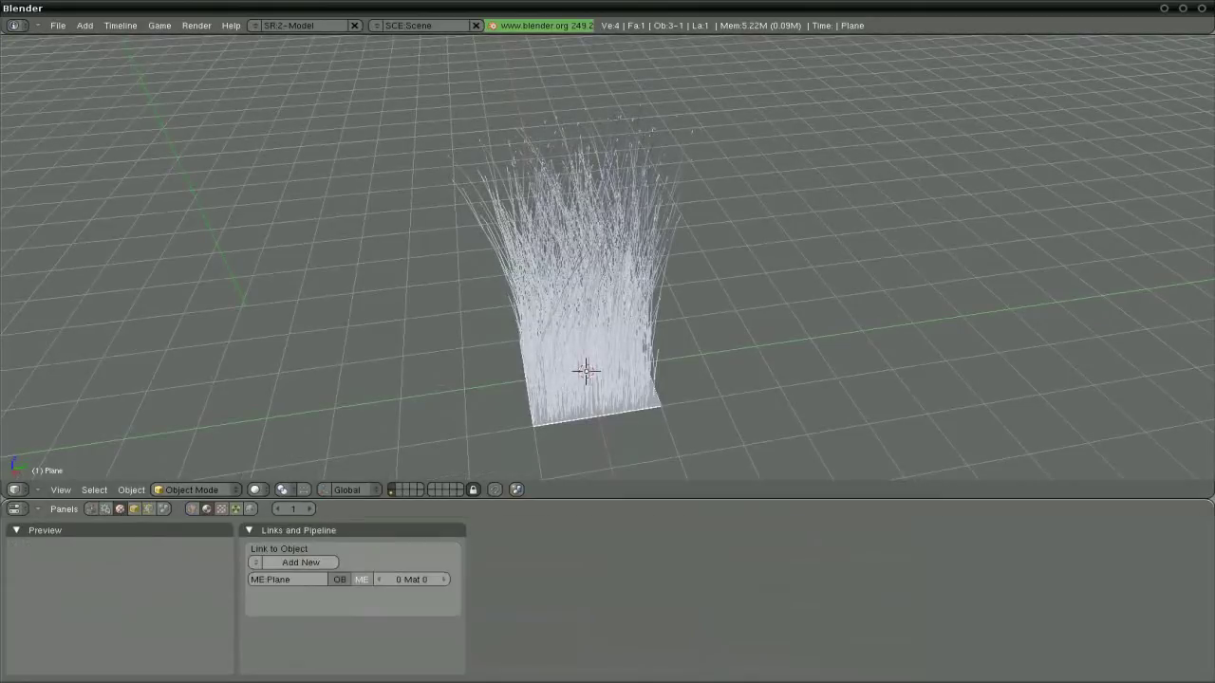
{"action": "left_click", "coordinate": [295, 563]}
{"action": "left_click", "coordinate": [147, 509]}
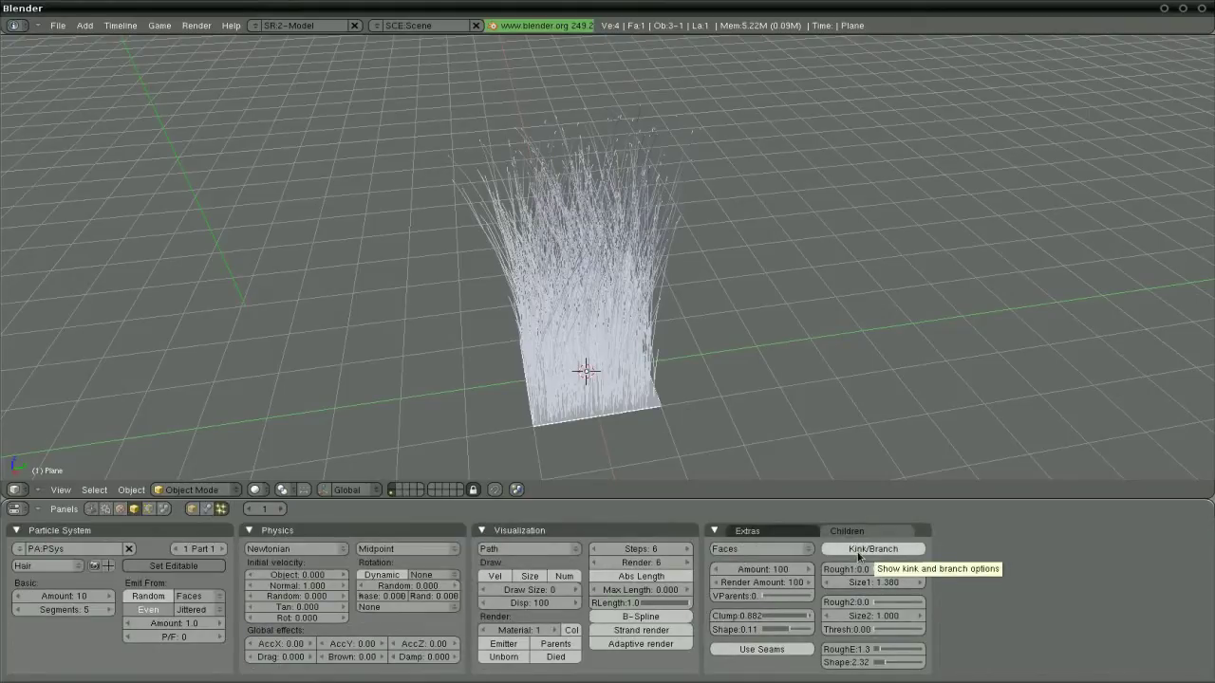
{"action": "left_click", "coordinate": [859, 553]}
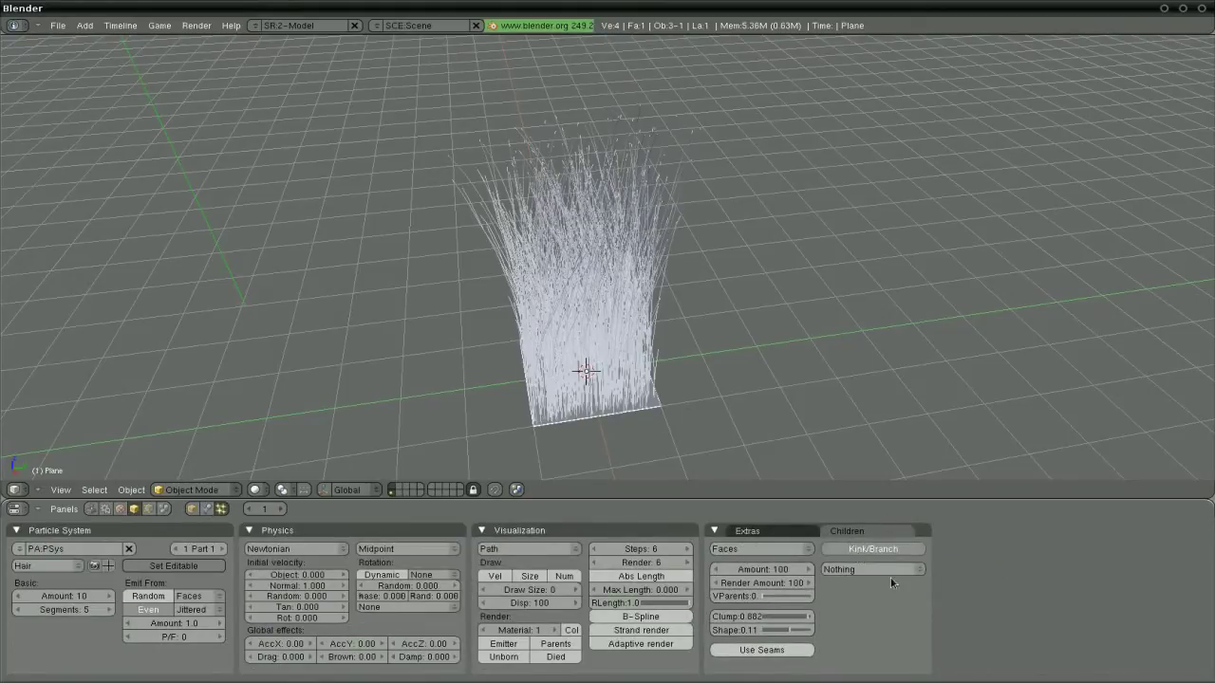
{"action": "left_click", "coordinate": [888, 568]}
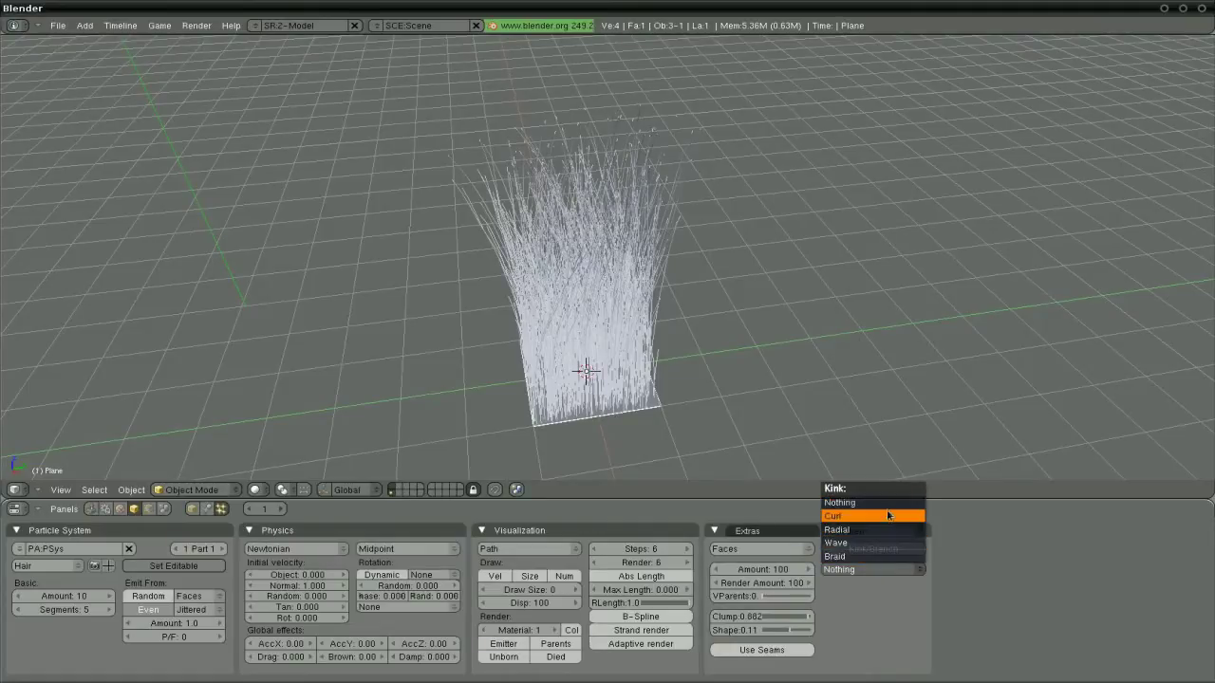
{"action": "left_click", "coordinate": [887, 515]}
Reset the children's end roughness RoughE to 0.0 and set its Shape to 0.00.
{"action": "left_click", "coordinate": [871, 549]}
{"action": "left_click_drag", "start_coordinate": [893, 653], "coordinate": [824, 662]}
{"action": "middle_click_drag", "start_coordinate": [789, 375], "coordinate": [686, 368]}
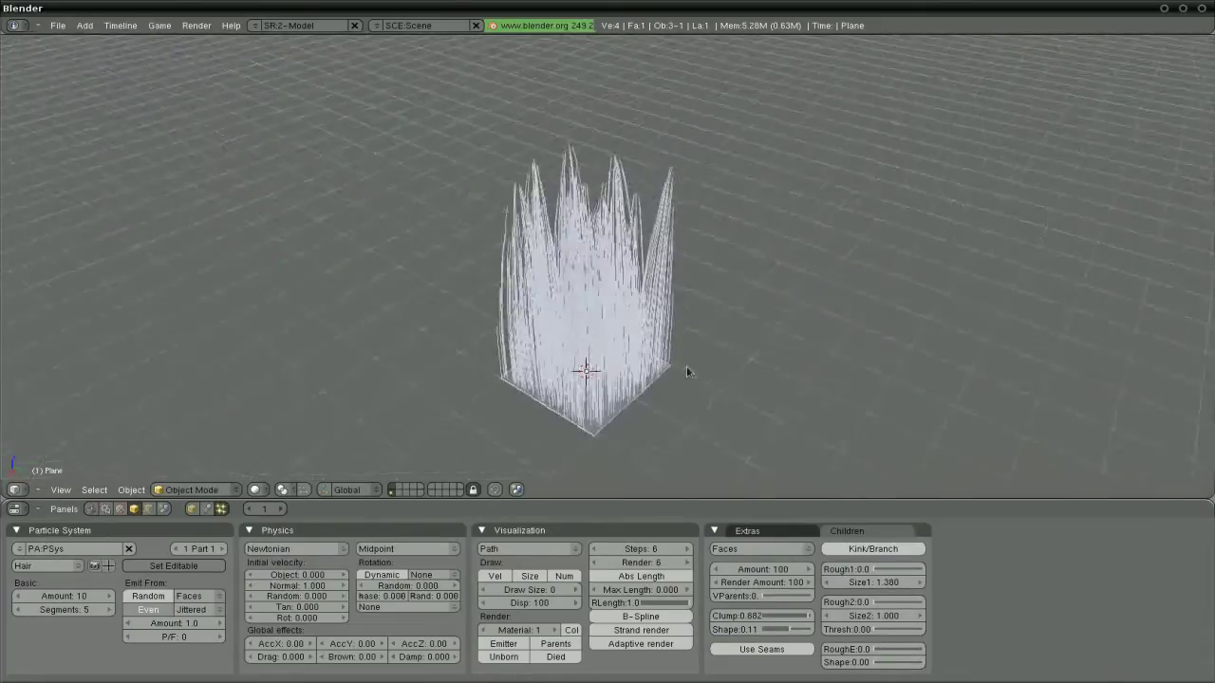
Apply the Braid kink to the child hairs and set the kink Shape to -0.2.
{"action": "left_click", "coordinate": [878, 550]}
{"action": "left_click", "coordinate": [873, 570]}
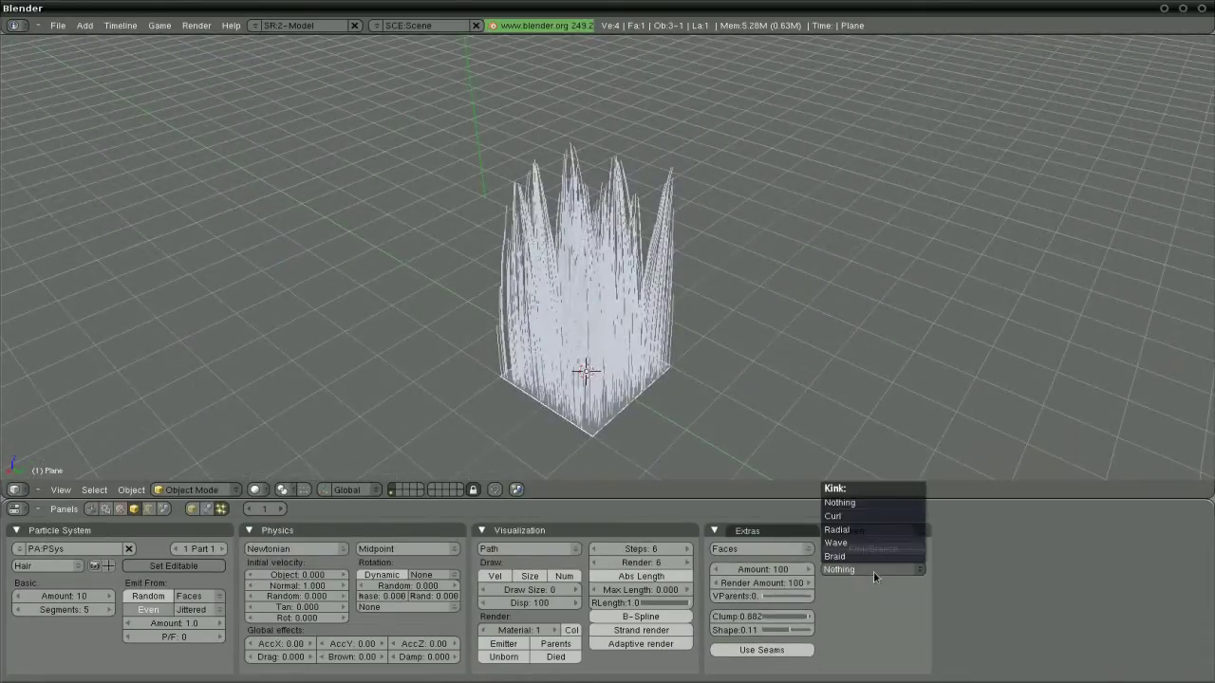
{"action": "left_click", "coordinate": [872, 555]}
{"action": "scroll", "coordinate": [738, 325], "scroll_direction": "up", "scroll_amount": 4}
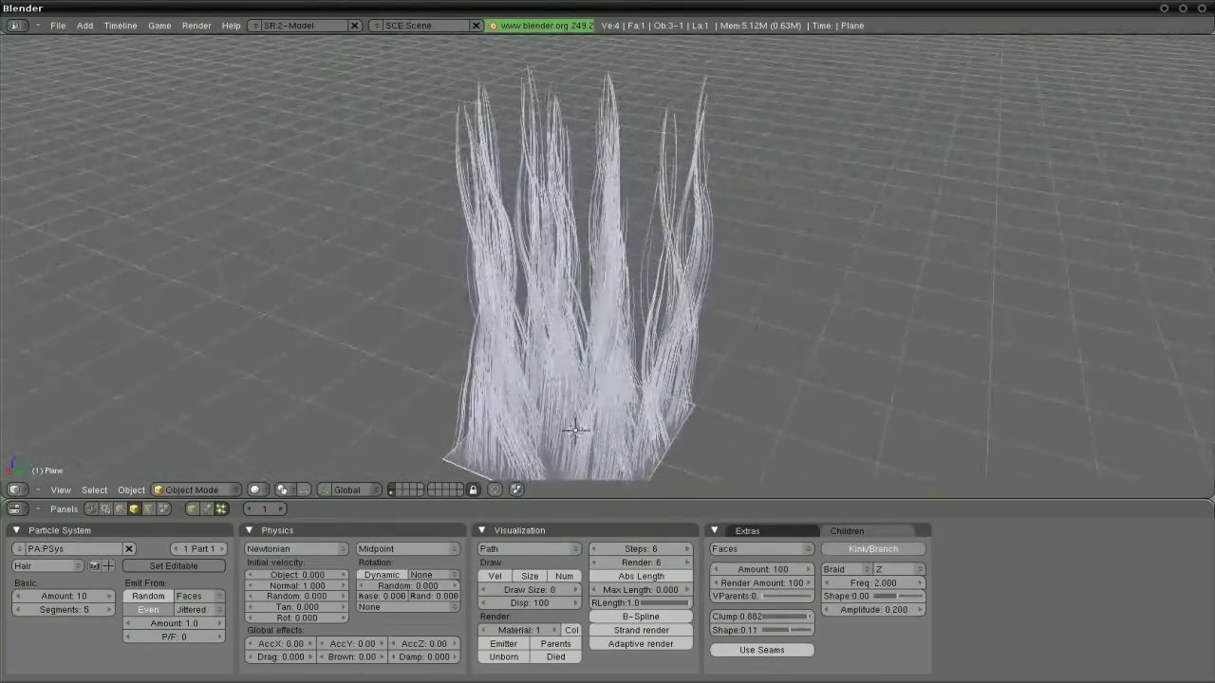
{"action": "left_click_drag", "start_coordinate": [887, 600], "coordinate": [889, 602]}
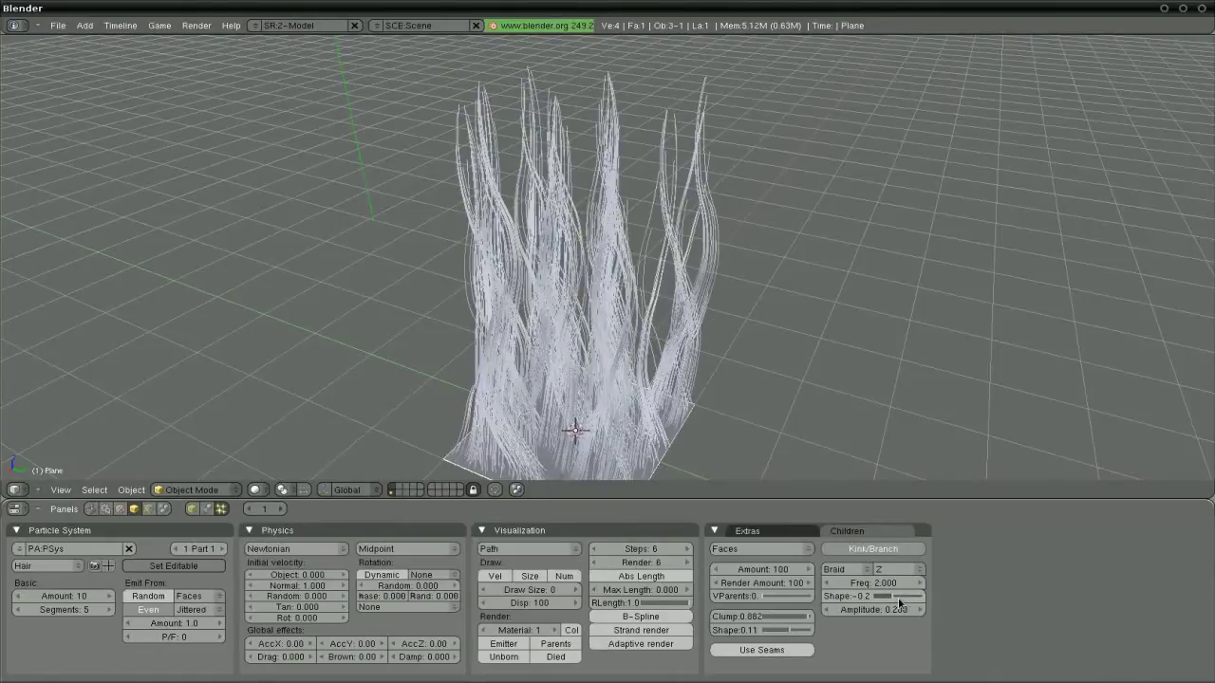
Set the Braid kink's Amplitude to 0.240 and its Freq to 1.960 on the child hairs.
{"action": "left_click", "coordinate": [901, 610]}
{"action": "left_click", "coordinate": [901, 610]}
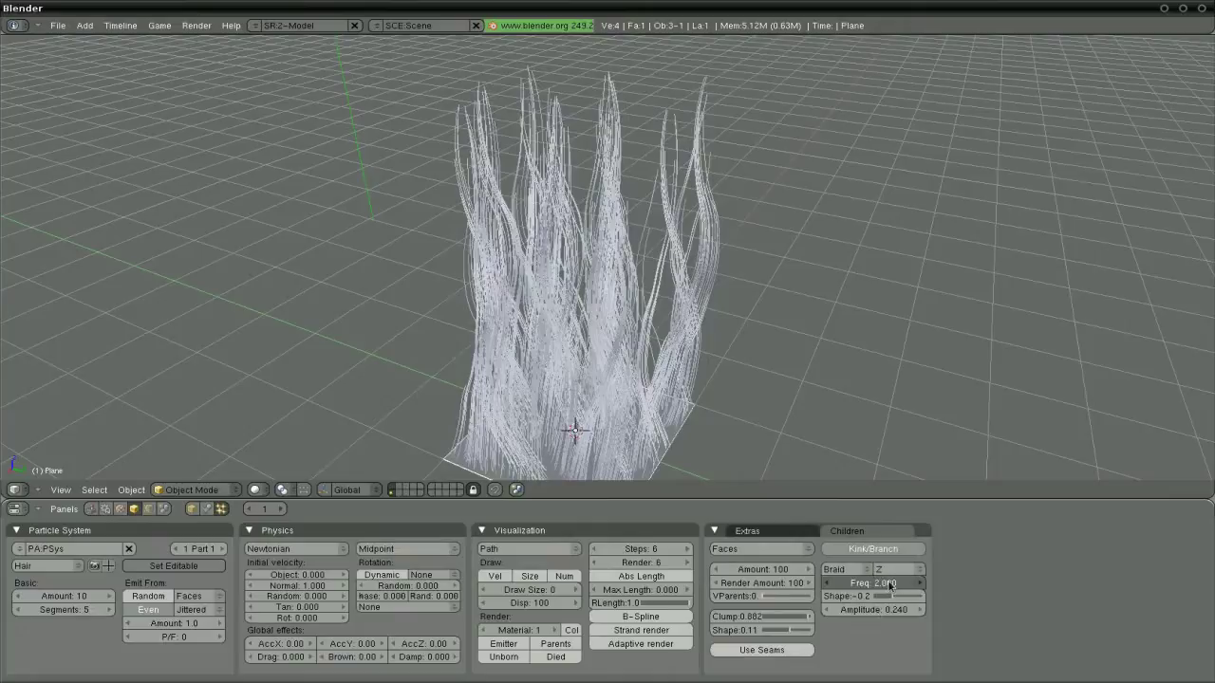
{"action": "left_click", "coordinate": [892, 584]}
{"action": "left_click", "coordinate": [898, 586]}
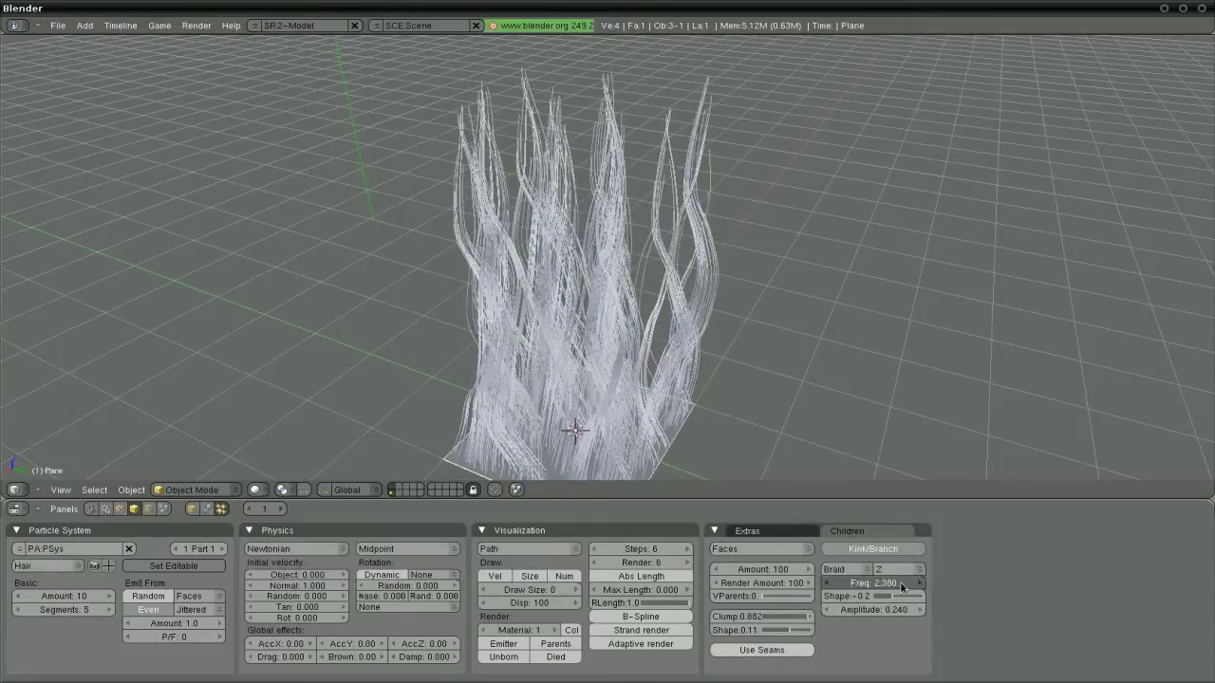
{"action": "left_click_drag", "start_coordinate": [901, 587], "coordinate": [883, 585]}
Switch the children's kink type to Wave and set its Shape to 0.20.
{"action": "left_click", "coordinate": [857, 570]}
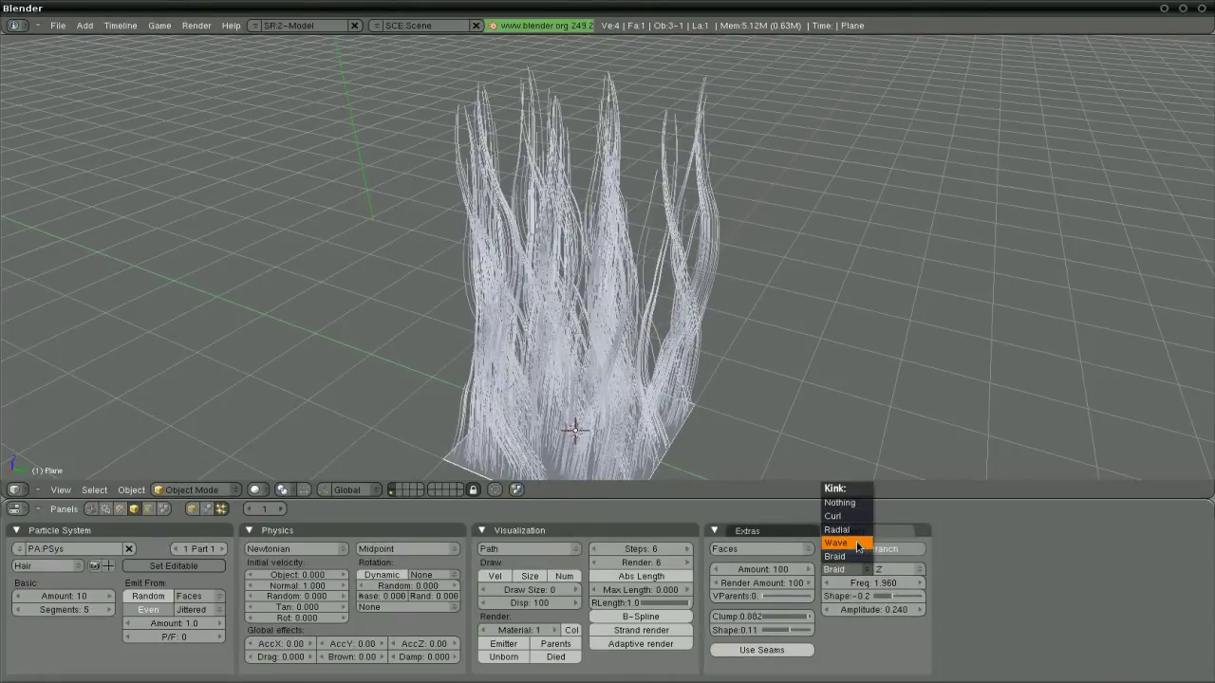
{"action": "left_click", "coordinate": [857, 543]}
{"action": "mouse_move", "coordinate": [761, 357]}
{"action": "middle_mouse_down"}
{"action": "mouse_move", "coordinate": [647, 347]}
{"action": "mouse_move", "coordinate": [834, 368]}
{"action": "mouse_move", "coordinate": [751, 360]}
{"action": "middle_mouse_up"}
{"action": "left_click_drag", "start_coordinate": [883, 598], "coordinate": [893, 599]}
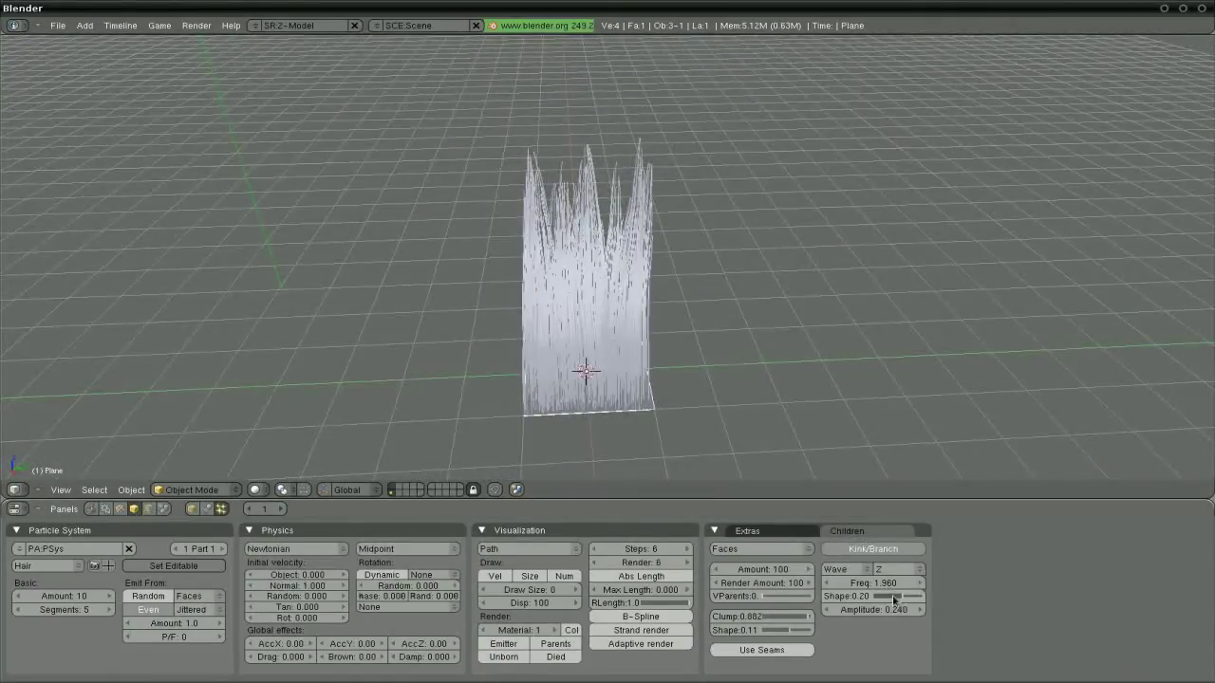
{"action": "mouse_move", "coordinate": [598, 408]}
{"action": "middle_mouse_down"}
{"action": "mouse_move", "coordinate": [570, 356]}
{"action": "mouse_move", "coordinate": [546, 381]}
{"action": "mouse_move", "coordinate": [516, 377]}
{"action": "middle_mouse_up"}
{"action": "middle_click_drag", "start_coordinate": [600, 380], "coordinate": [575, 346]}
Switch the children's kink type to Radial and inspect the hair from another angle.
{"action": "left_click", "coordinate": [854, 573]}
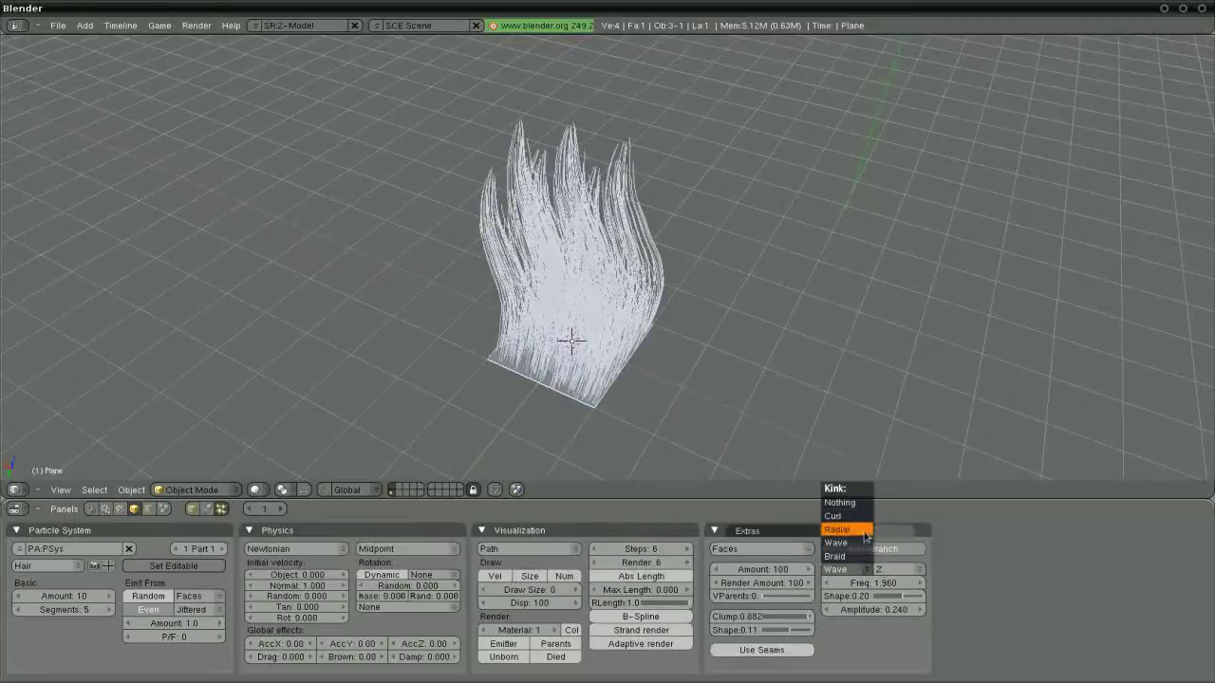
{"action": "left_click", "coordinate": [859, 529]}
{"action": "middle_click_drag", "start_coordinate": [641, 378], "coordinate": [776, 414]}
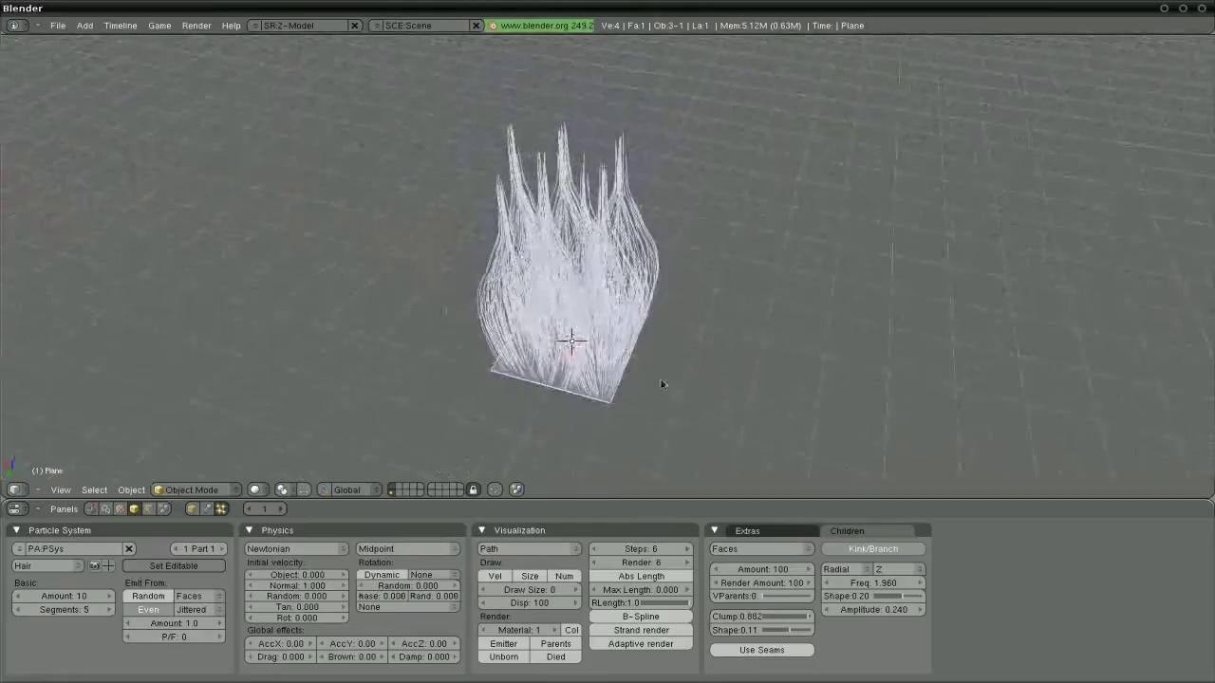
Switch the children's kink type to Curl with Freq 2.240, Shape 0.41 and Amplitude 0.140.
{"action": "left_click", "coordinate": [862, 569]}
{"action": "left_click", "coordinate": [852, 432]}
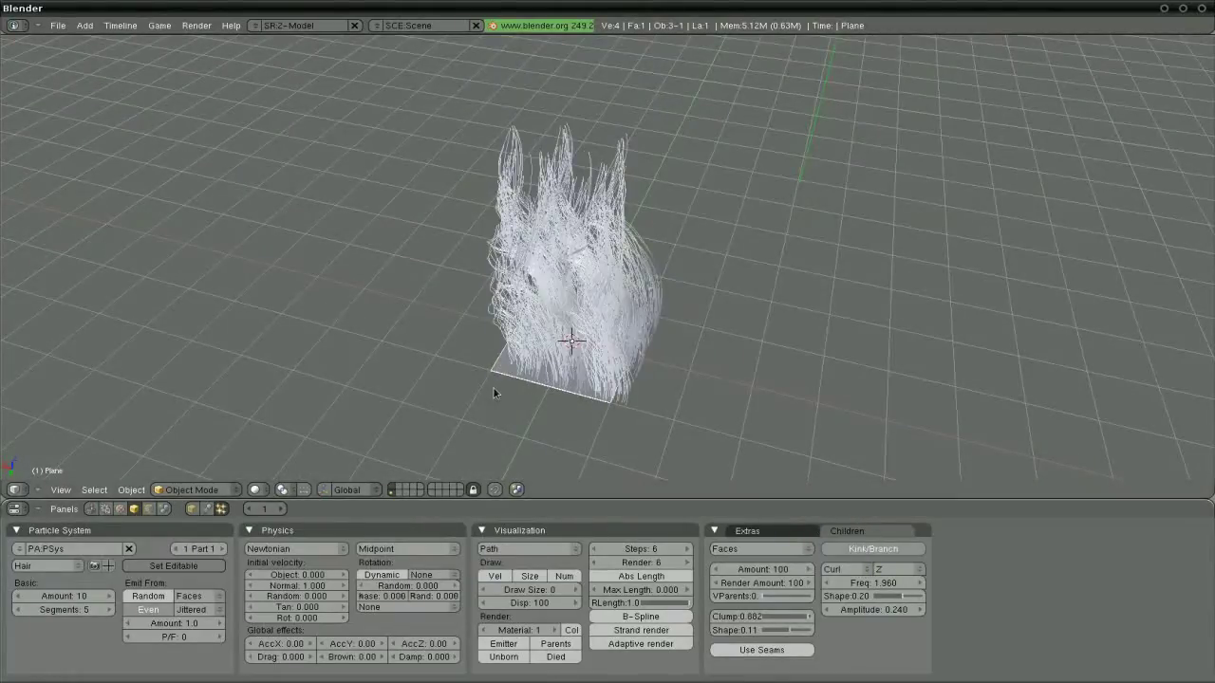
{"action": "middle_click_drag", "start_coordinate": [569, 352], "coordinate": [602, 365]}
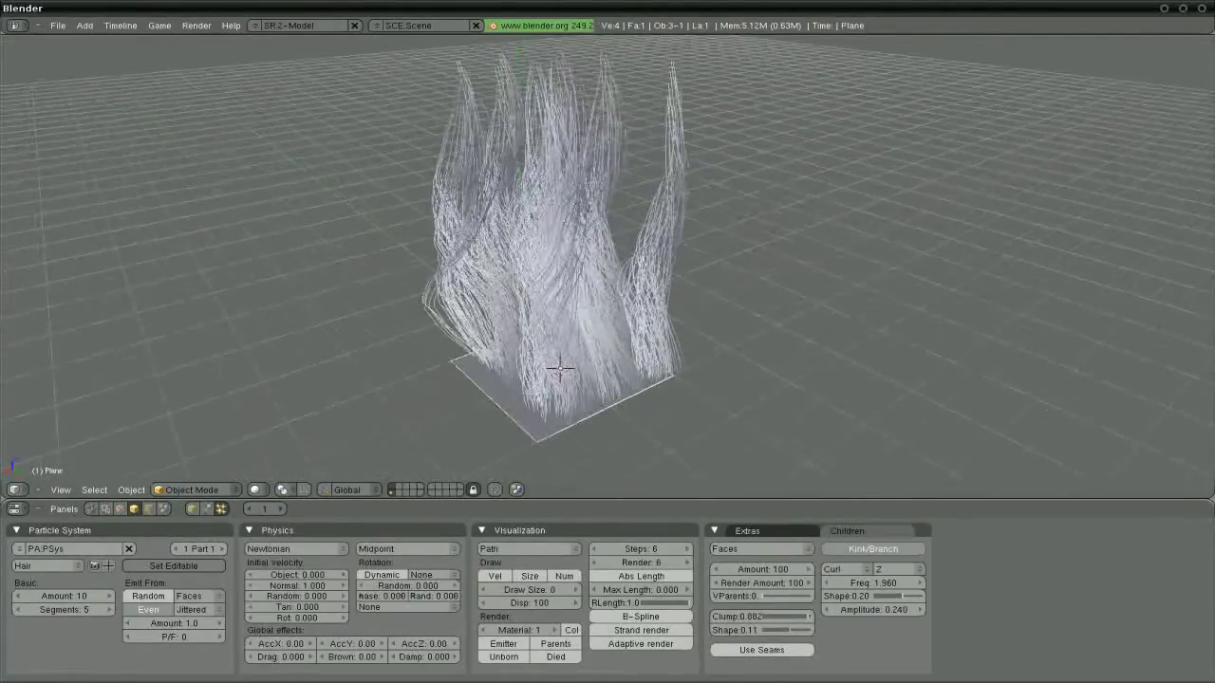
{"action": "left_click_drag", "start_coordinate": [898, 595], "coordinate": [878, 609]}
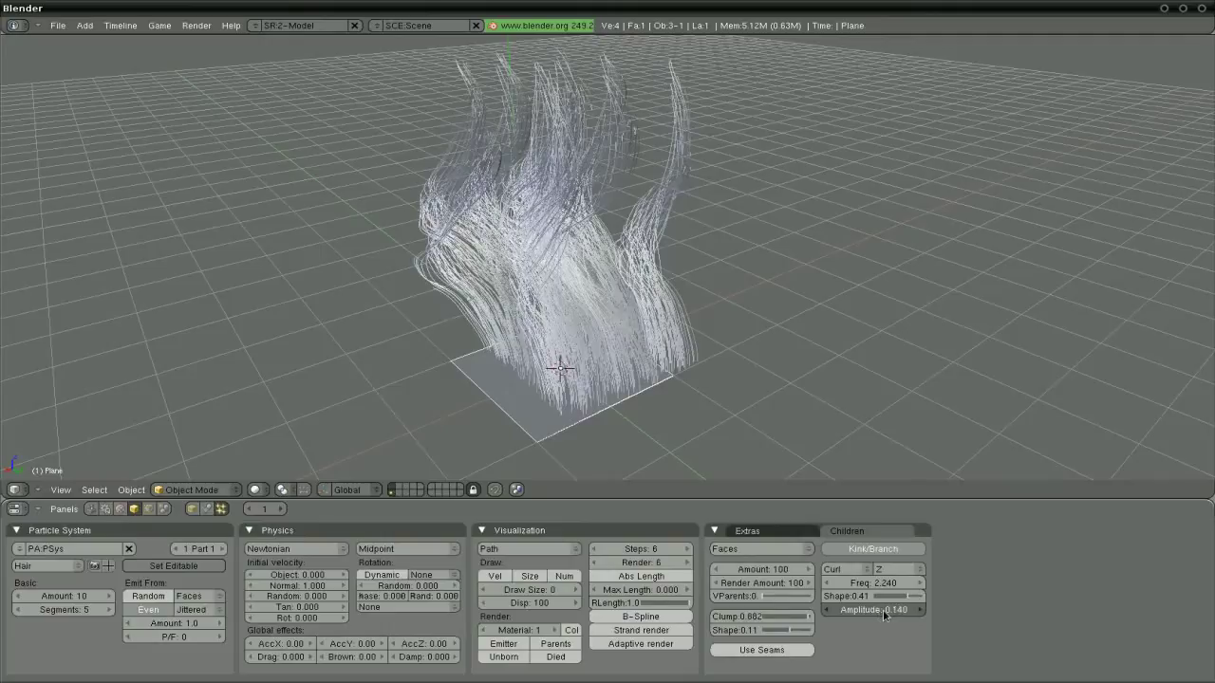
{"action": "mouse_move", "coordinate": [664, 380]}
{"action": "middle_mouse_down"}
{"action": "mouse_move", "coordinate": [616, 382]}
{"action": "mouse_move", "coordinate": [654, 385]}
{"action": "middle_mouse_up"}
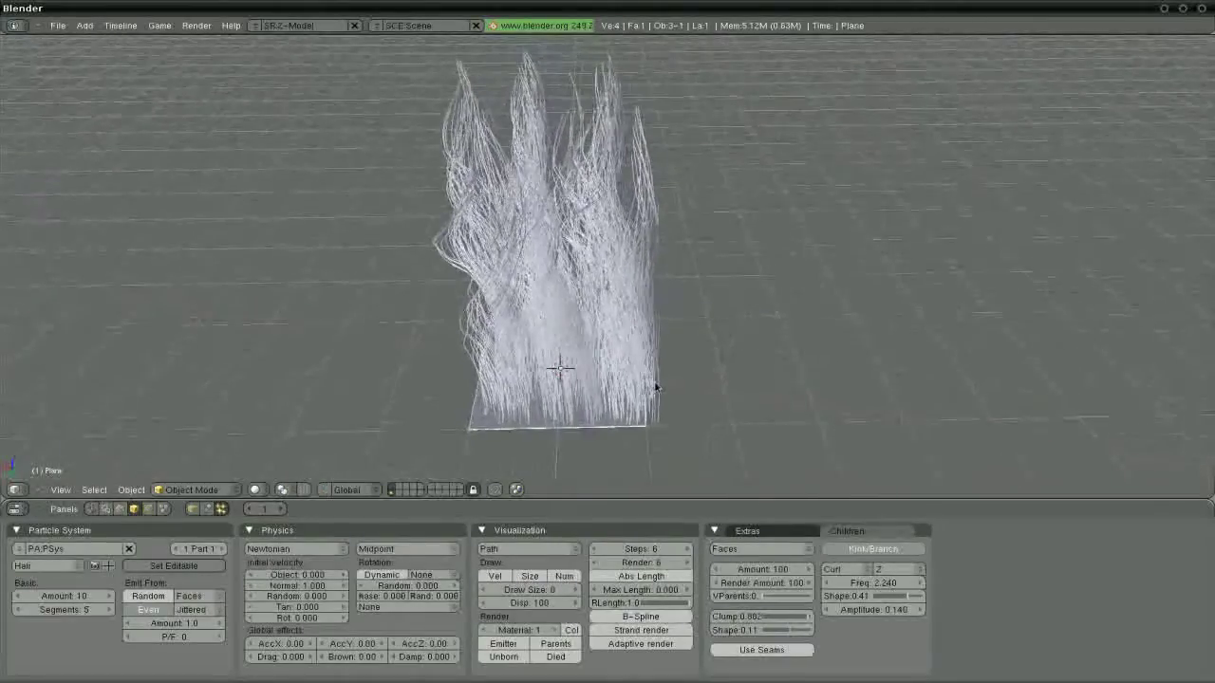
Set the children's kink type to Nothing and return to the roughness settings.
{"action": "left_click", "coordinate": [856, 573]}
{"action": "left_click", "coordinate": [867, 510]}
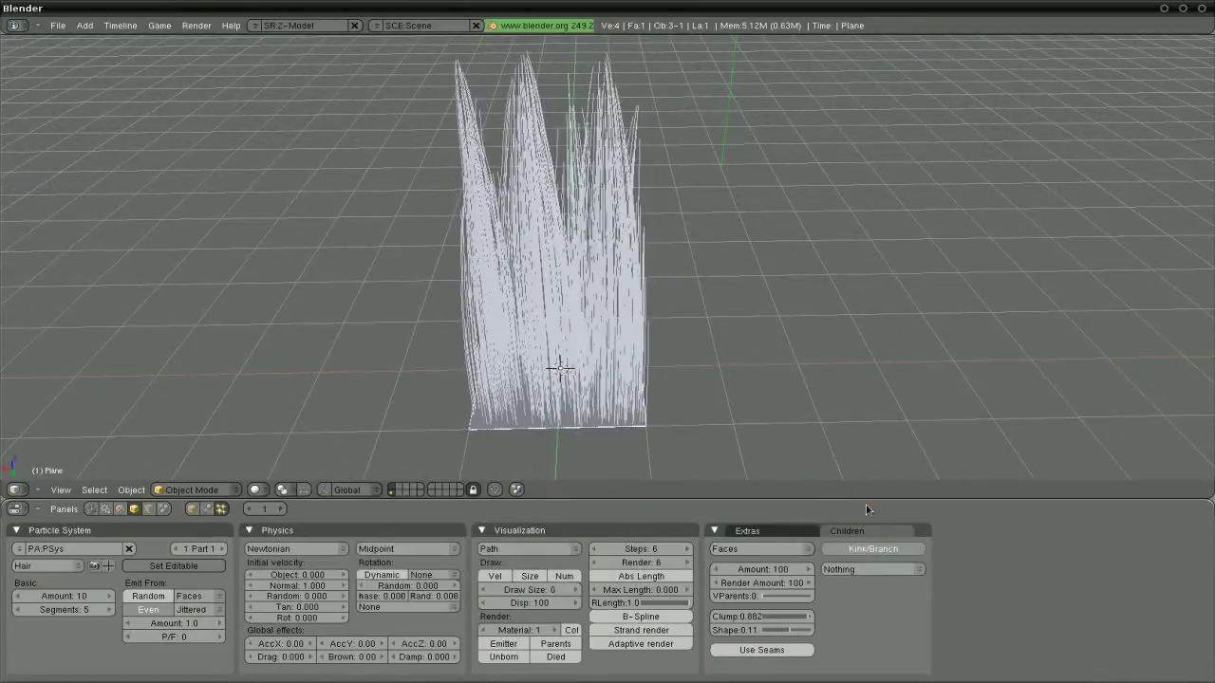
{"action": "left_click", "coordinate": [878, 549]}
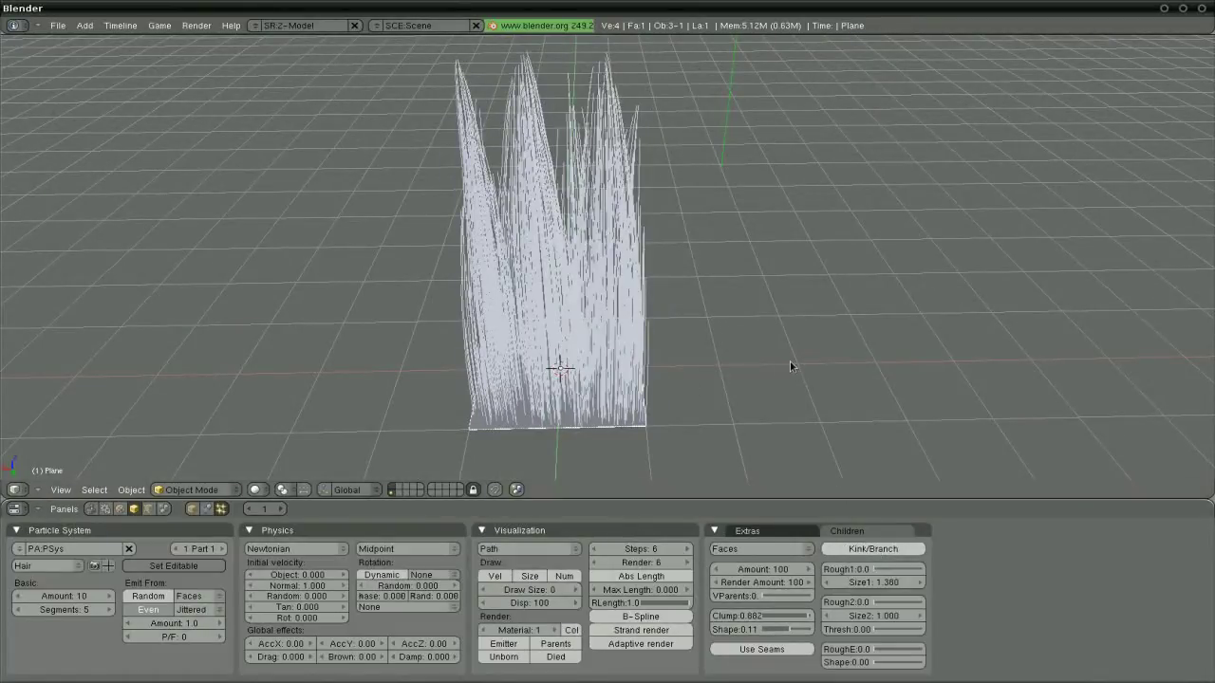
{"action": "middle_click_drag", "start_coordinate": [797, 355], "coordinate": [649, 368]}
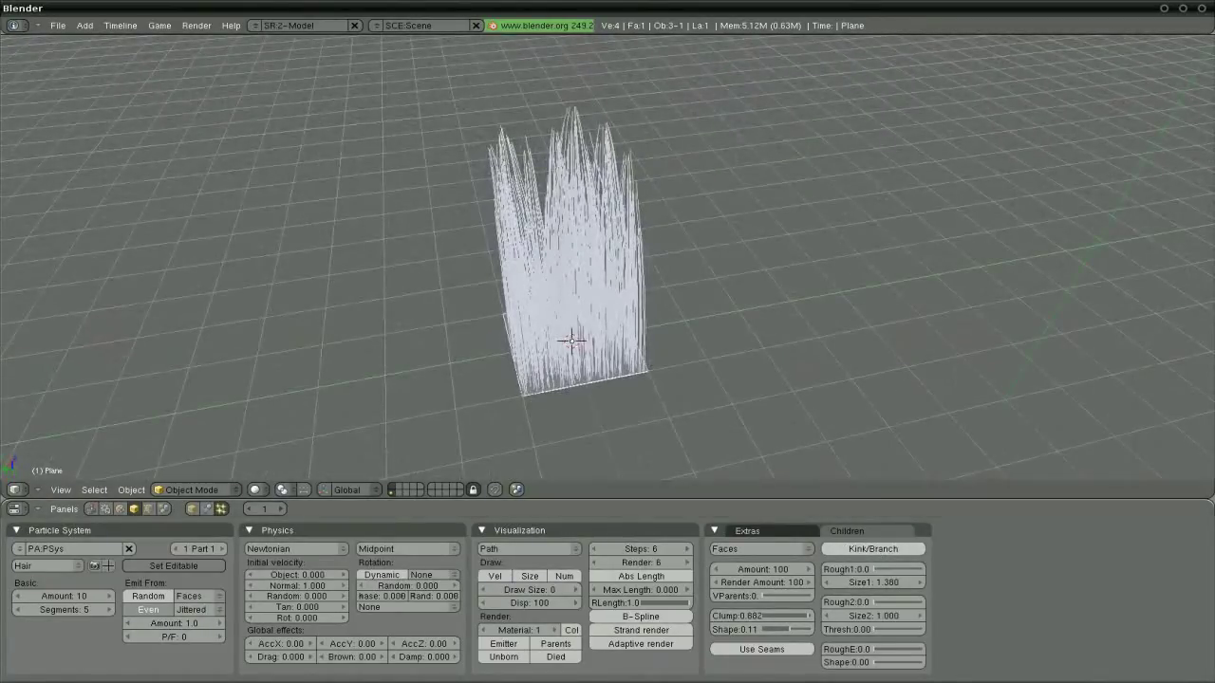
Set the hair's initial velocity to Object 0.052 and Random 0.146.
{"action": "left_click_drag", "start_coordinate": [305, 575], "coordinate": [321, 600]}
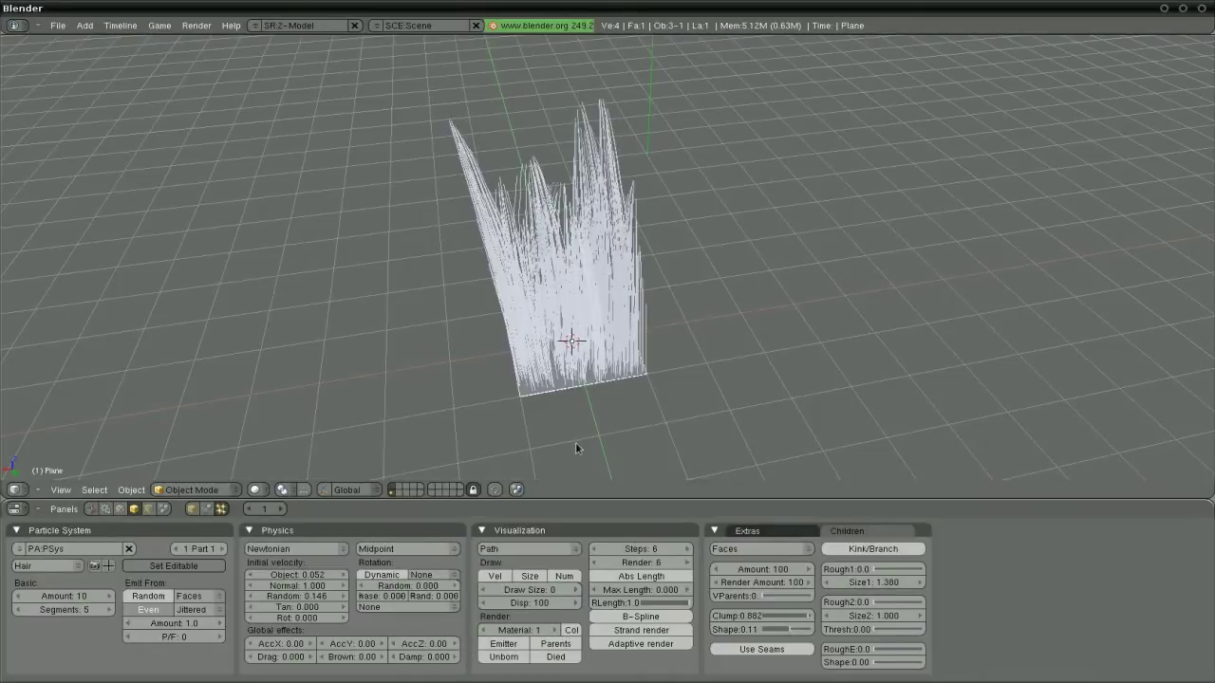
{"action": "middle_click_drag", "start_coordinate": [440, 297], "coordinate": [704, 328]}
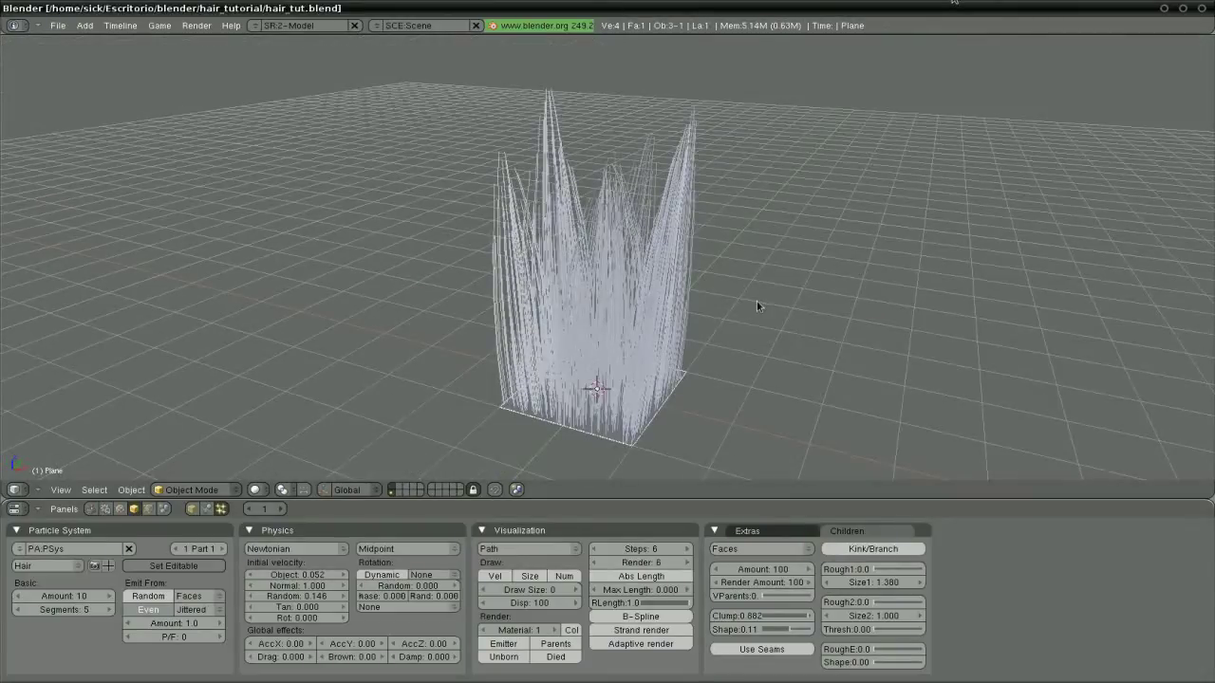
{"action": "middle_click_drag", "start_coordinate": [757, 306], "coordinate": [722, 321]}
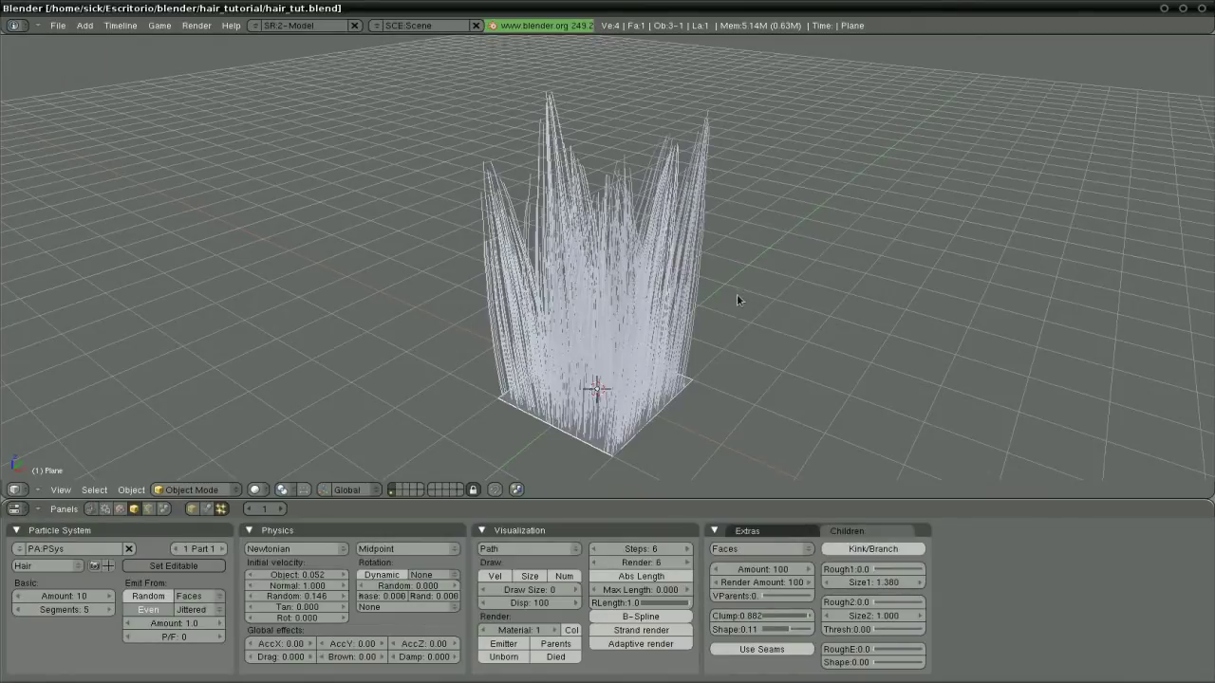
Delete the plane with its hair and switch the empty scene to the front view.
{"action": "key", "text": "x"}
{"action": "left_click", "coordinate": [638, 405]}
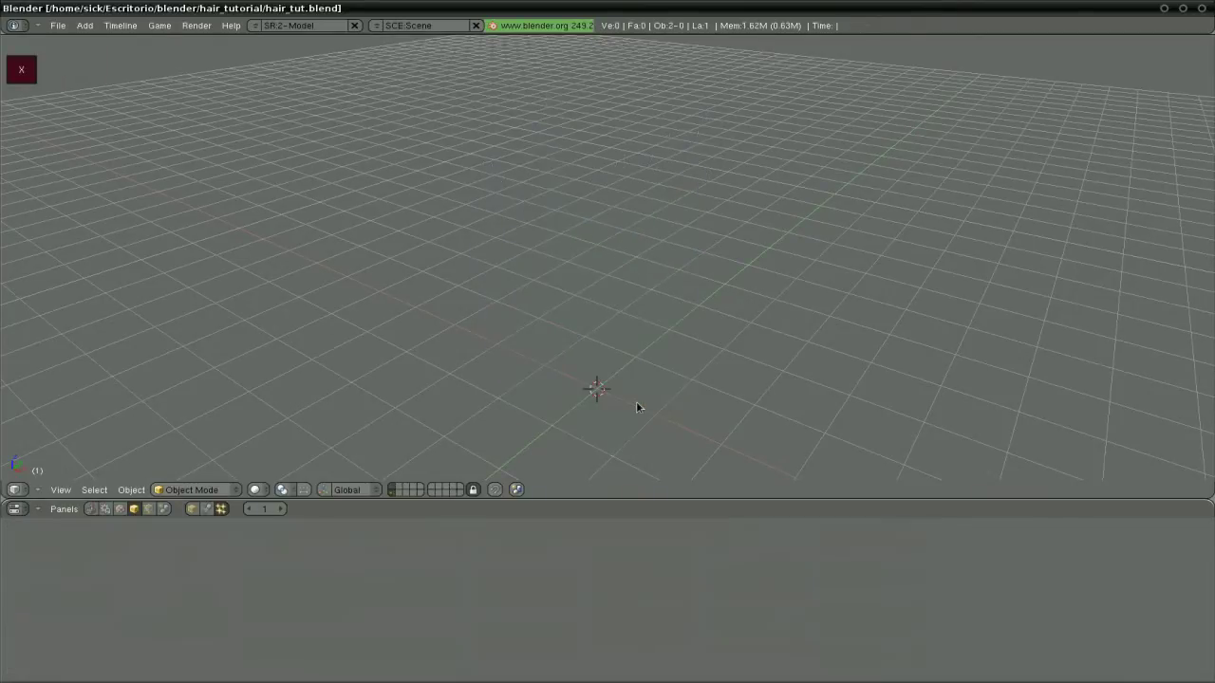
{"action": "key", "text": "KP_1"}
{"action": "key", "text": "KP_7"}
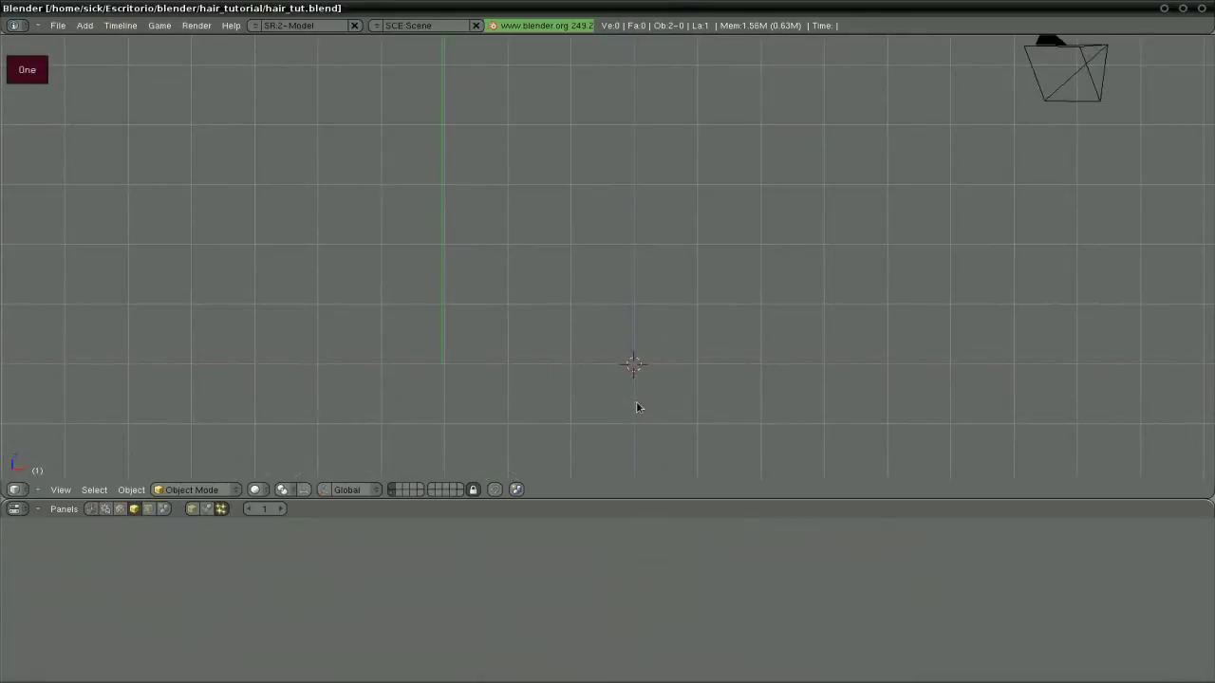
{"action": "middle_click_drag", "start_coordinate": [635, 400], "coordinate": [718, 399], "text": "shift"}
{"action": "scroll", "coordinate": [719, 399], "scroll_direction": "up", "scroll_amount": 1}
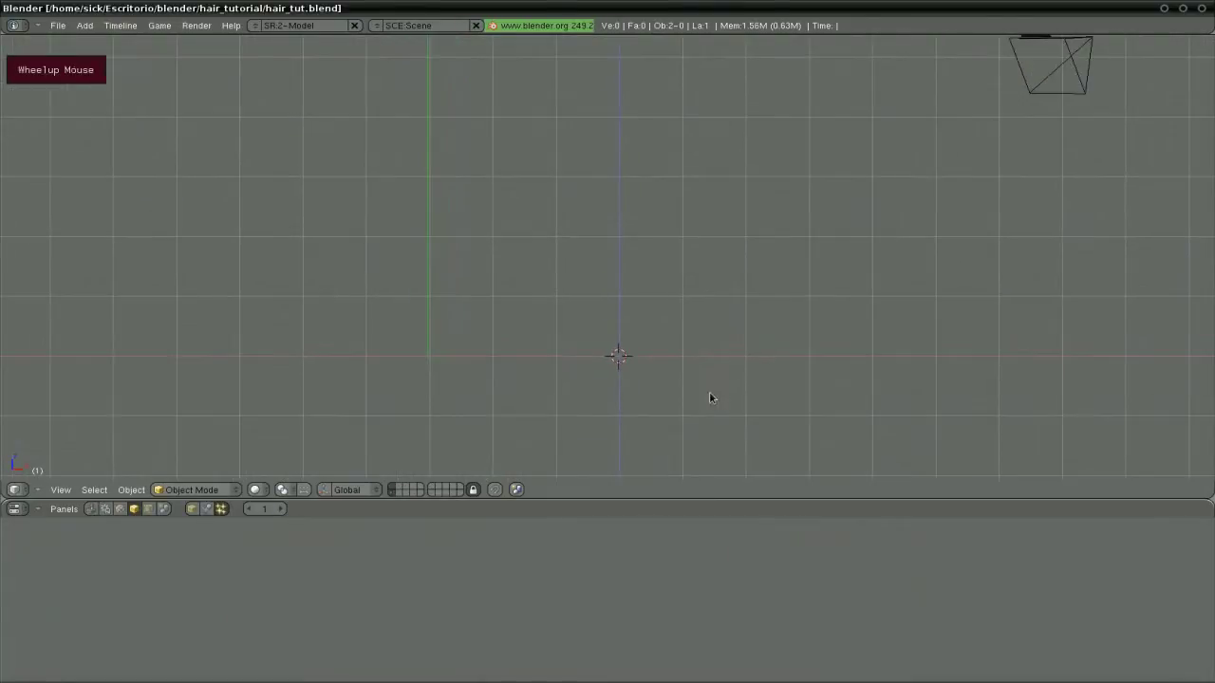
Import the Wavefront model head.obj from the hair_tutorial/Baseman_v1.5 folder with the default import options.
{"action": "left_click", "coordinate": [58, 26]}
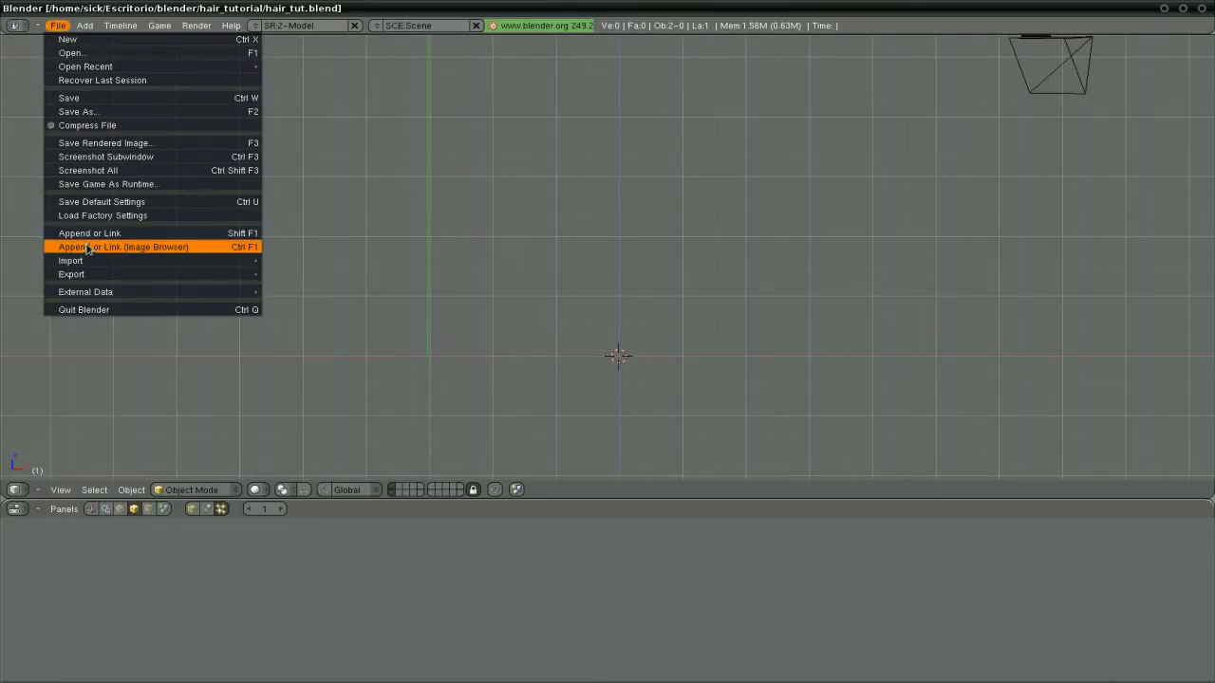
{"action": "mouse_move", "coordinate": [87, 262]}
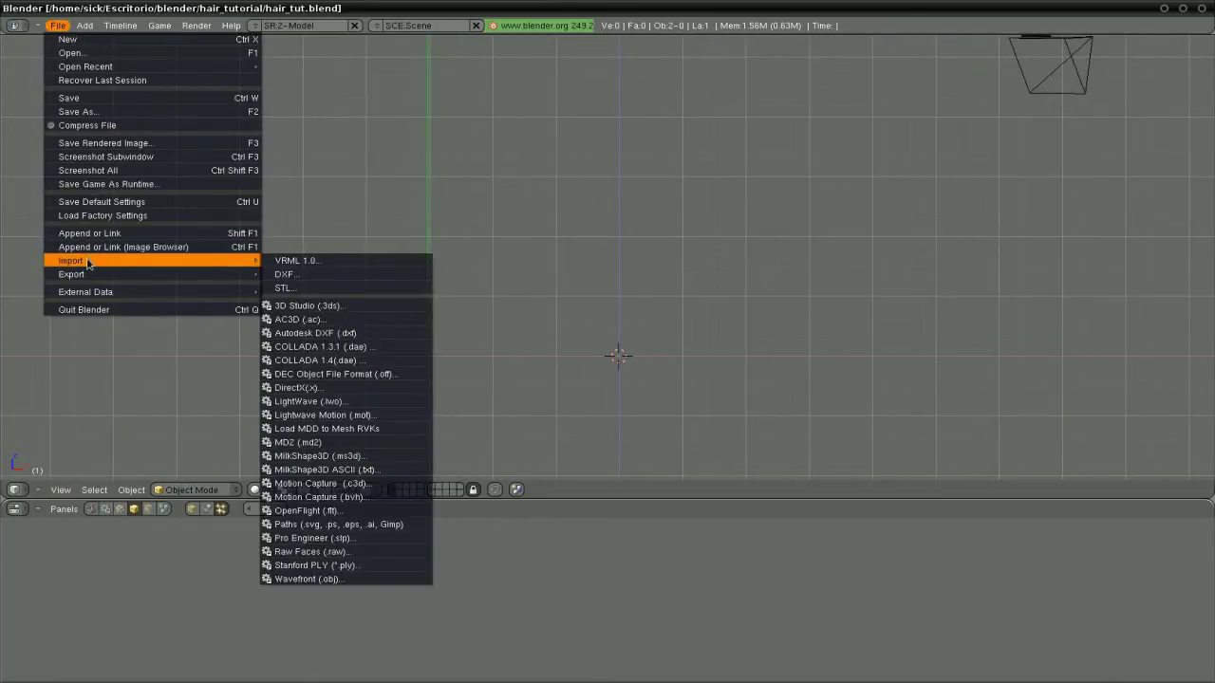
{"action": "left_click", "coordinate": [334, 579]}
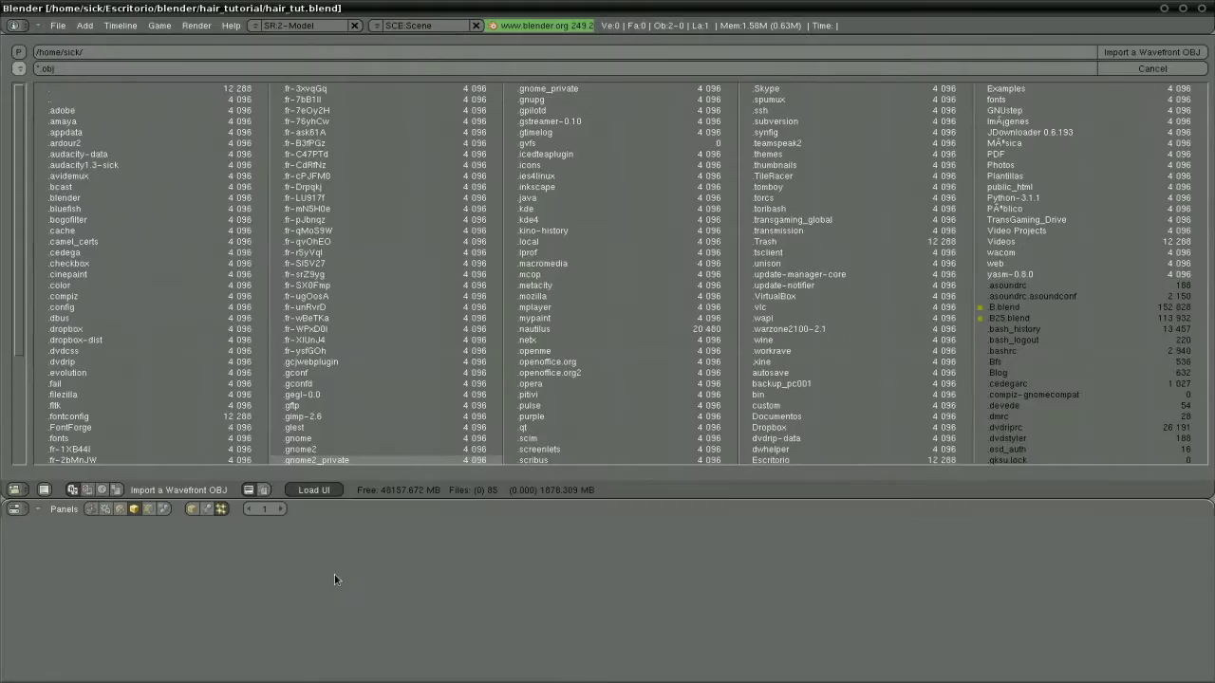
{"action": "left_click", "coordinate": [20, 70]}
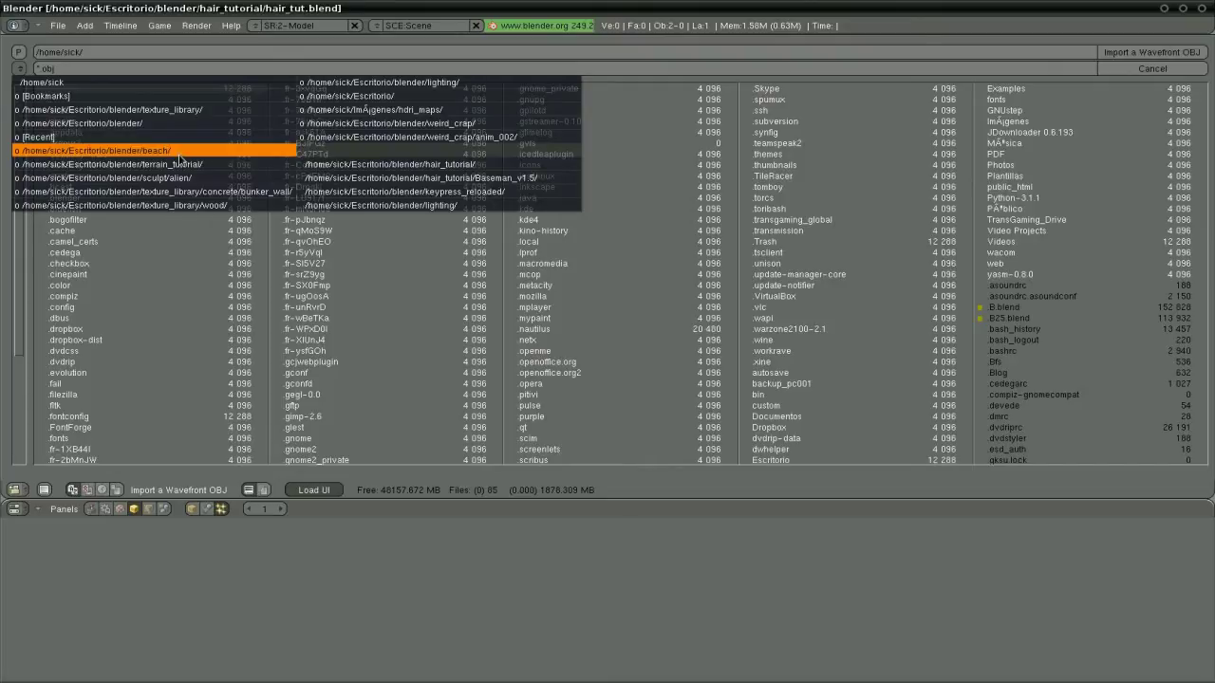
{"action": "left_click", "coordinate": [406, 165]}
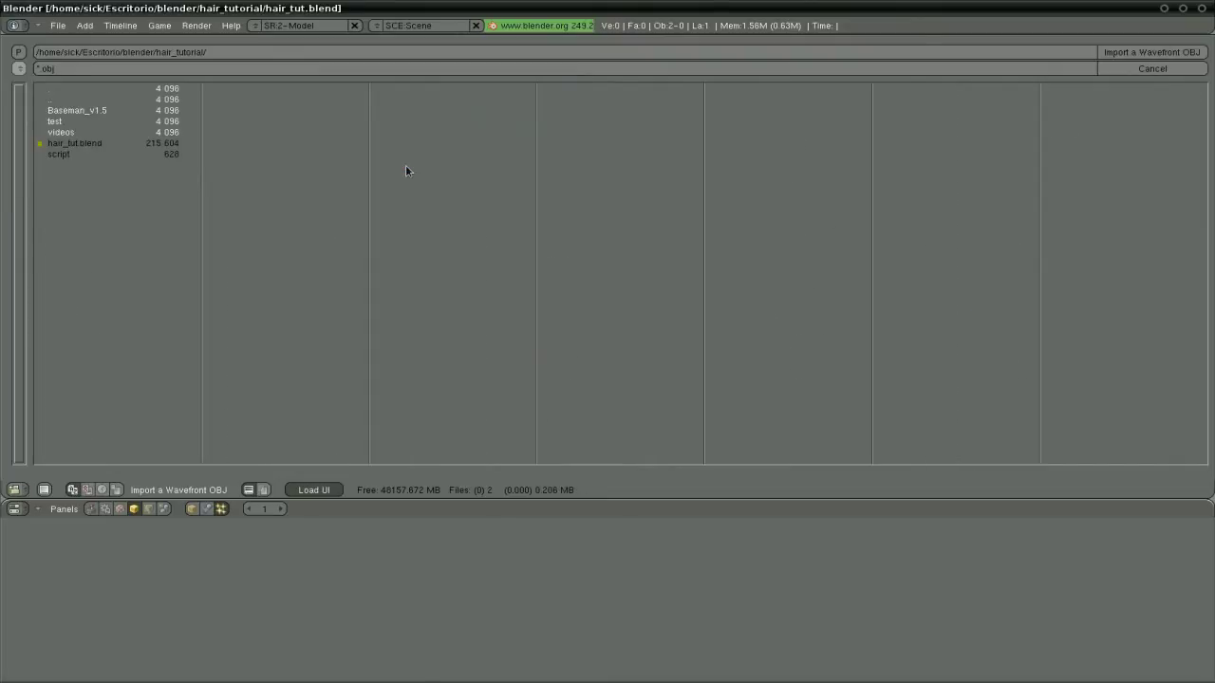
{"action": "left_click", "coordinate": [70, 111]}
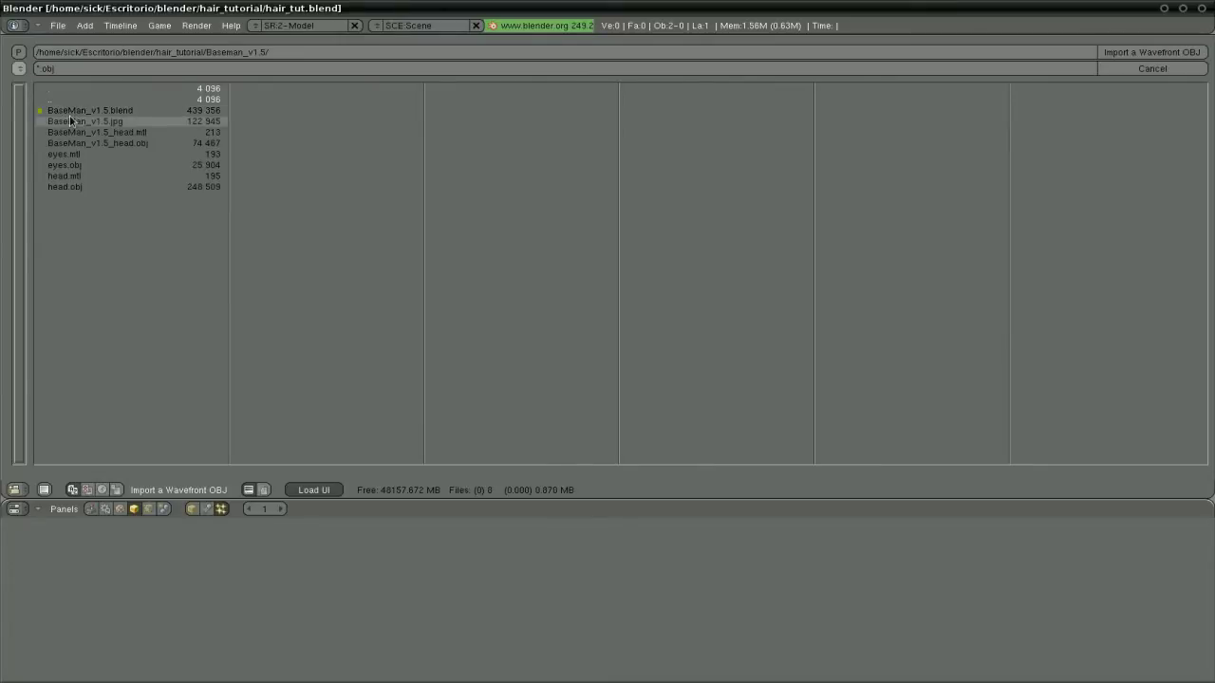
{"action": "left_click", "coordinate": [99, 187]}
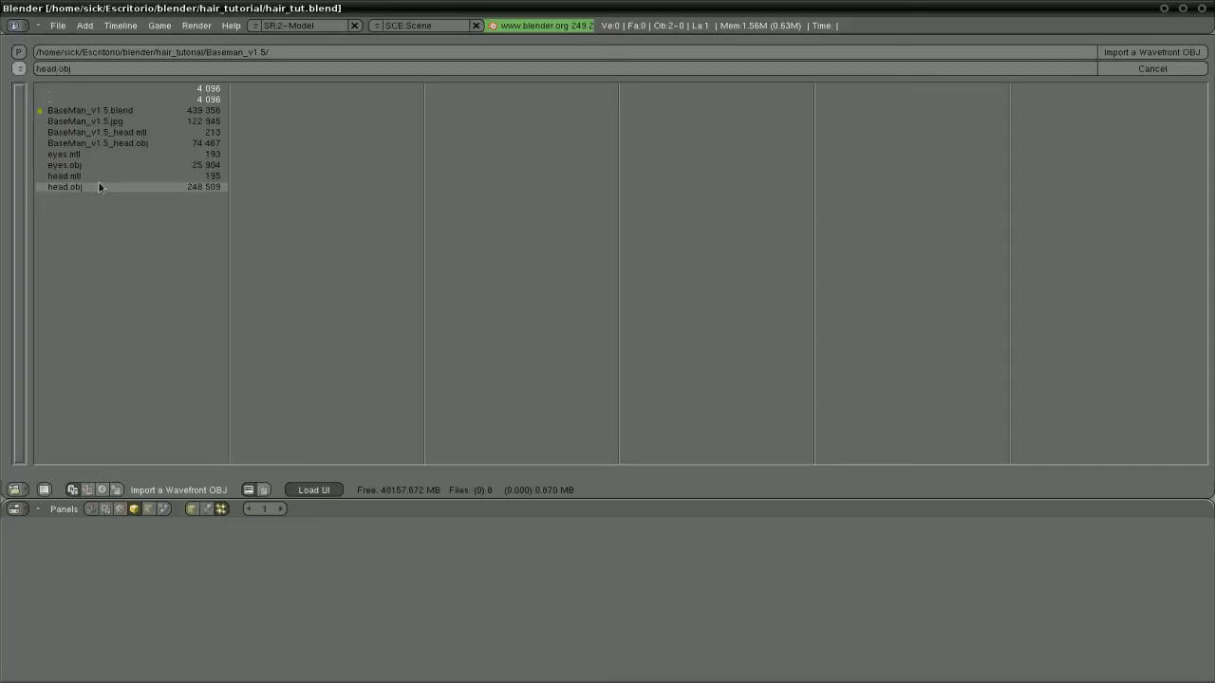
{"action": "left_click", "coordinate": [99, 187]}
{"action": "key", "text": "Return"}
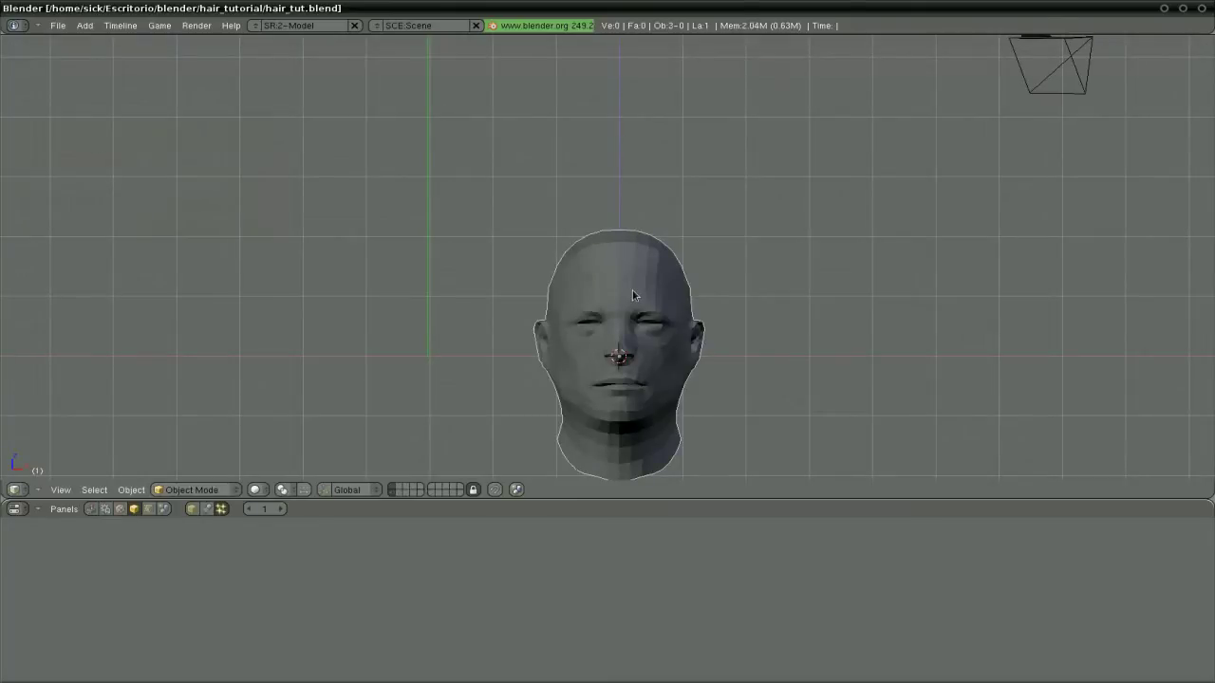
{"action": "scroll", "coordinate": [634, 295], "scroll_direction": "up", "scroll_amount": 4}
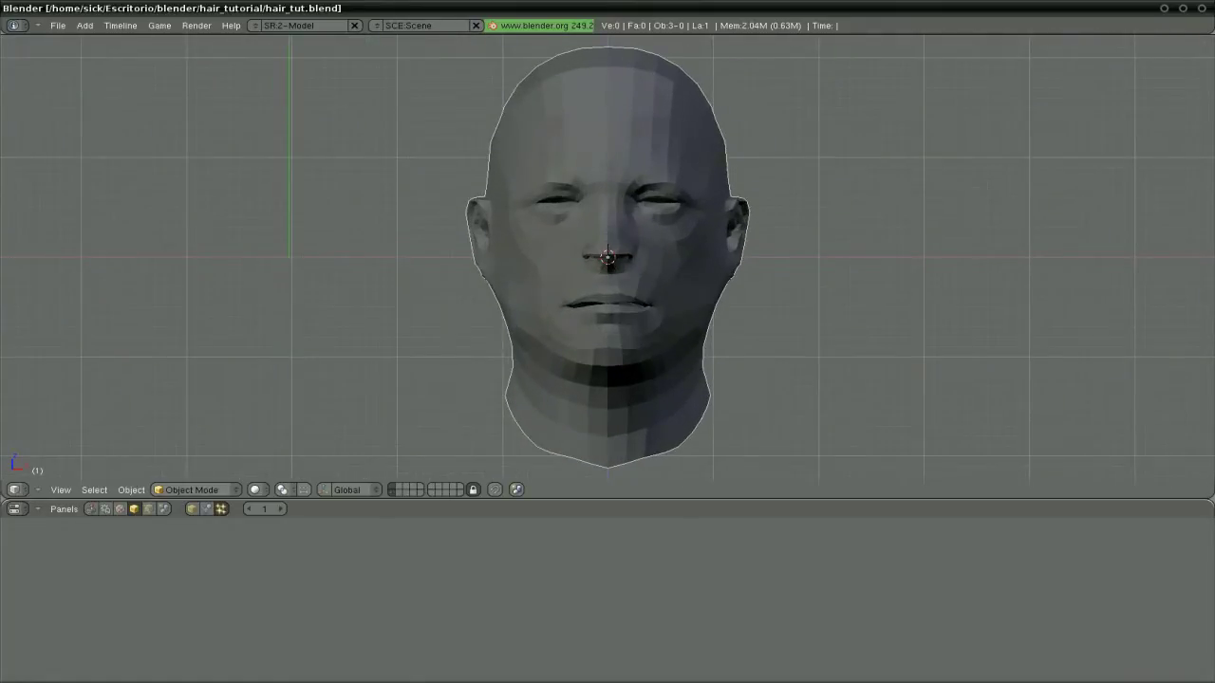
Import the Wavefront model eyes.obj from the Baseman_v1.5 folder with the default import options.
{"action": "left_click", "coordinate": [62, 25]}
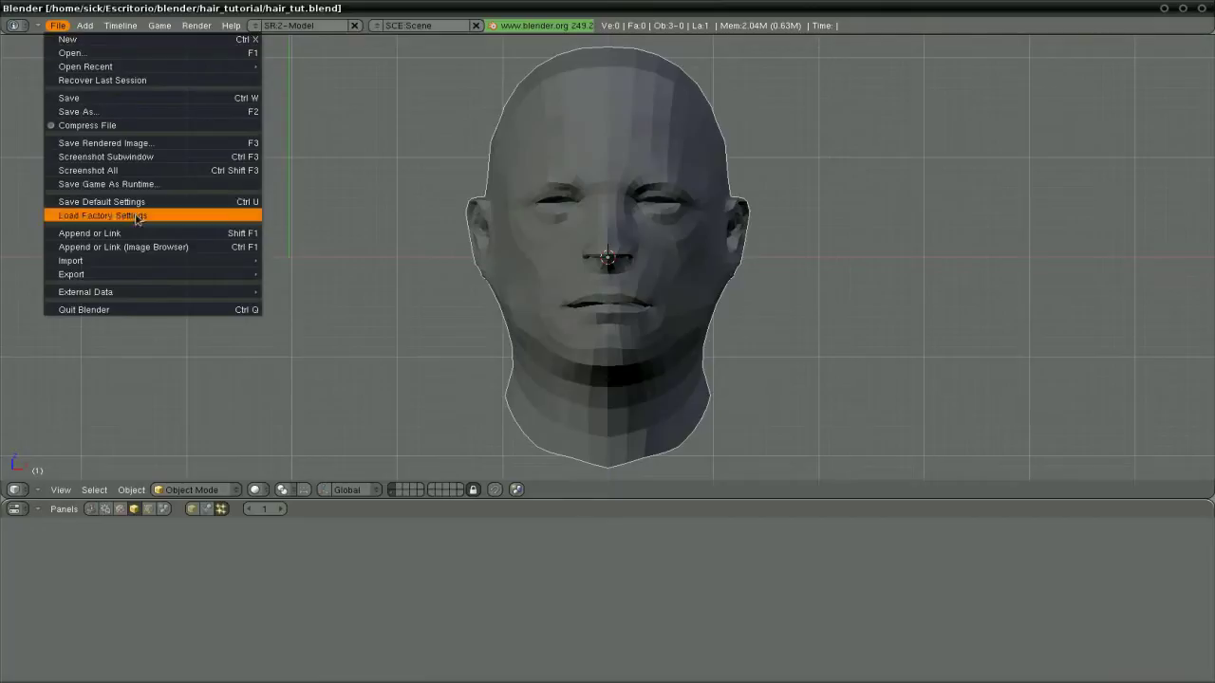
{"action": "mouse_move", "coordinate": [150, 262]}
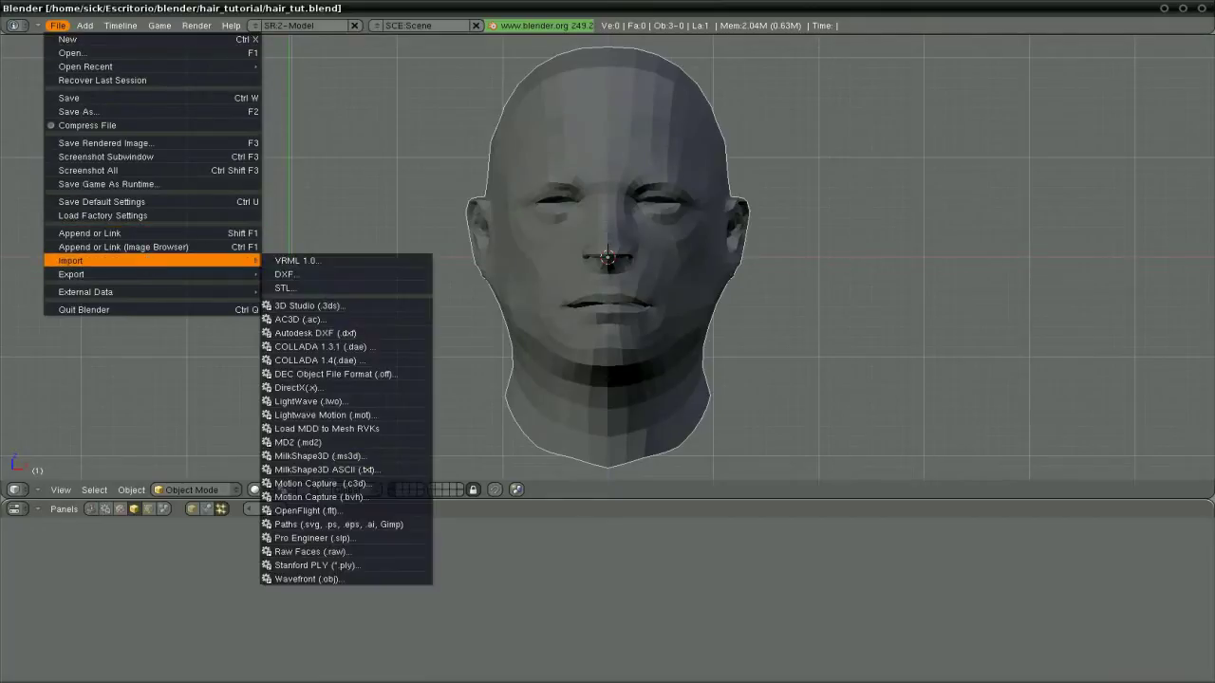
{"action": "left_click", "coordinate": [306, 579]}
{"action": "left_click", "coordinate": [19, 70]}
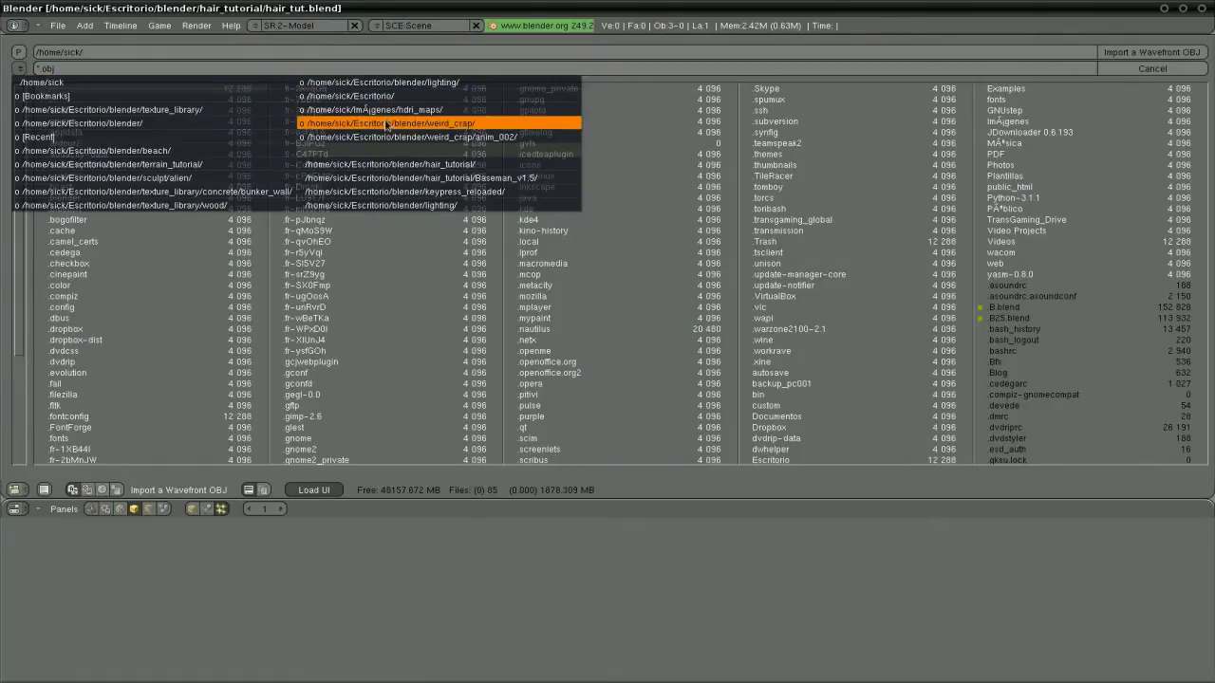
{"action": "left_click", "coordinate": [388, 178]}
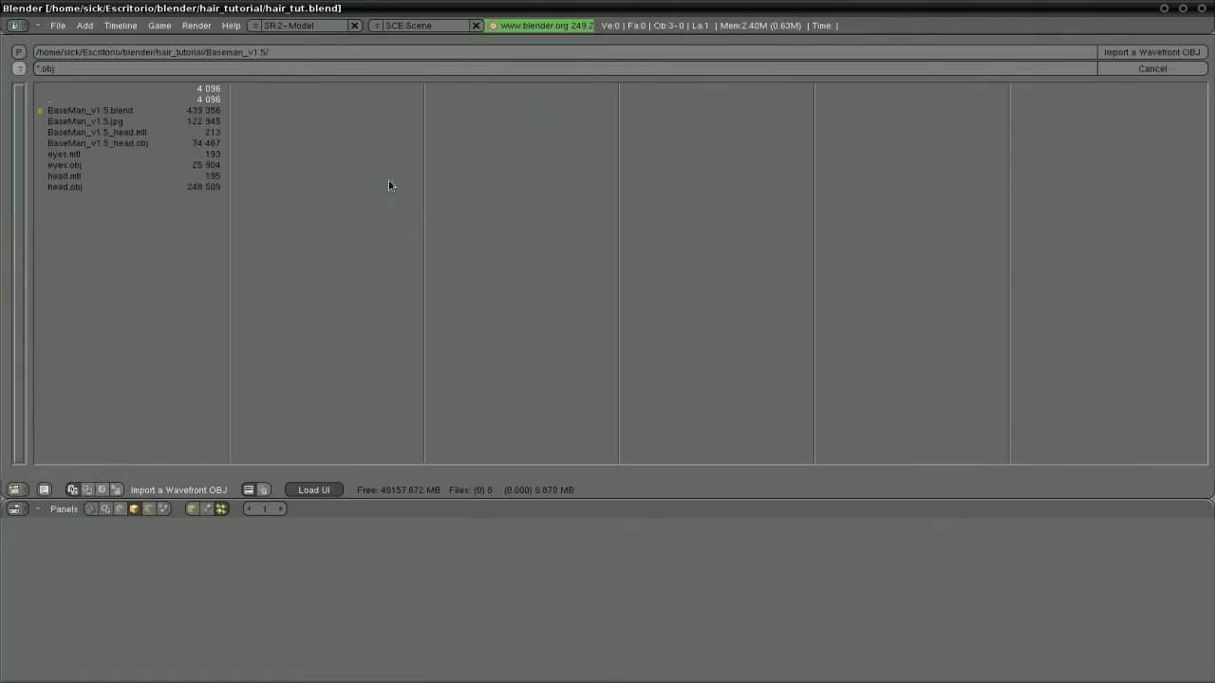
{"action": "left_click", "coordinate": [157, 169]}
{"action": "key", "text": "Return"}
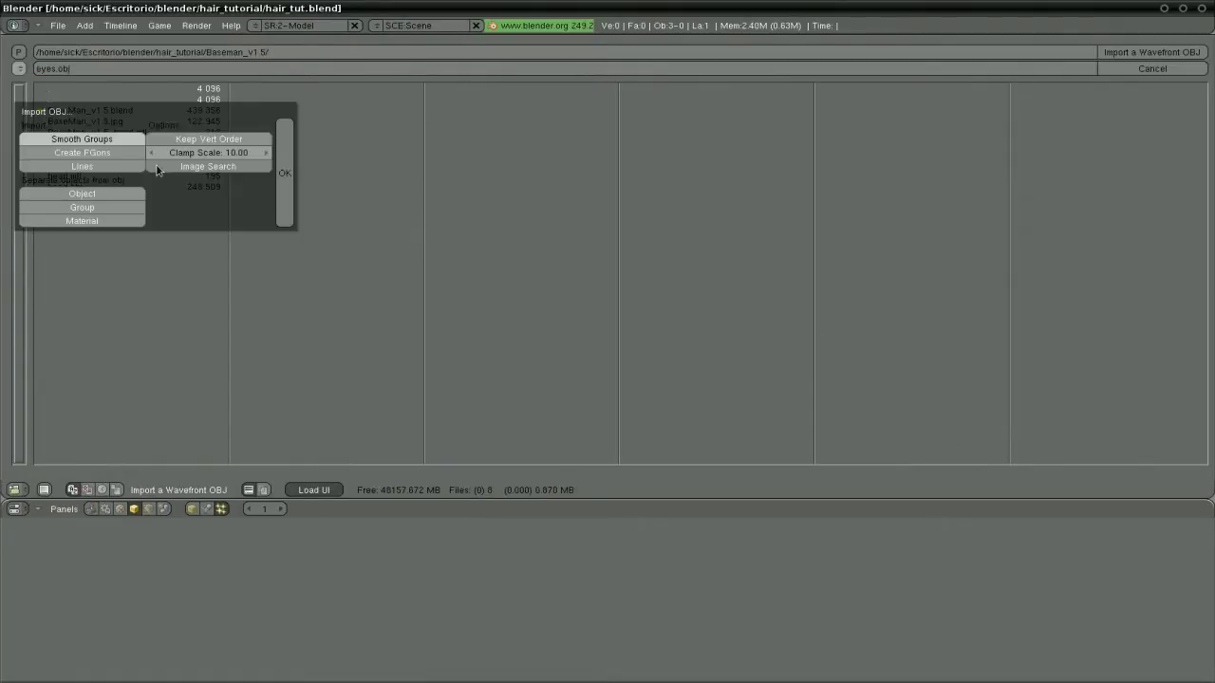
{"action": "key", "text": "Return"}
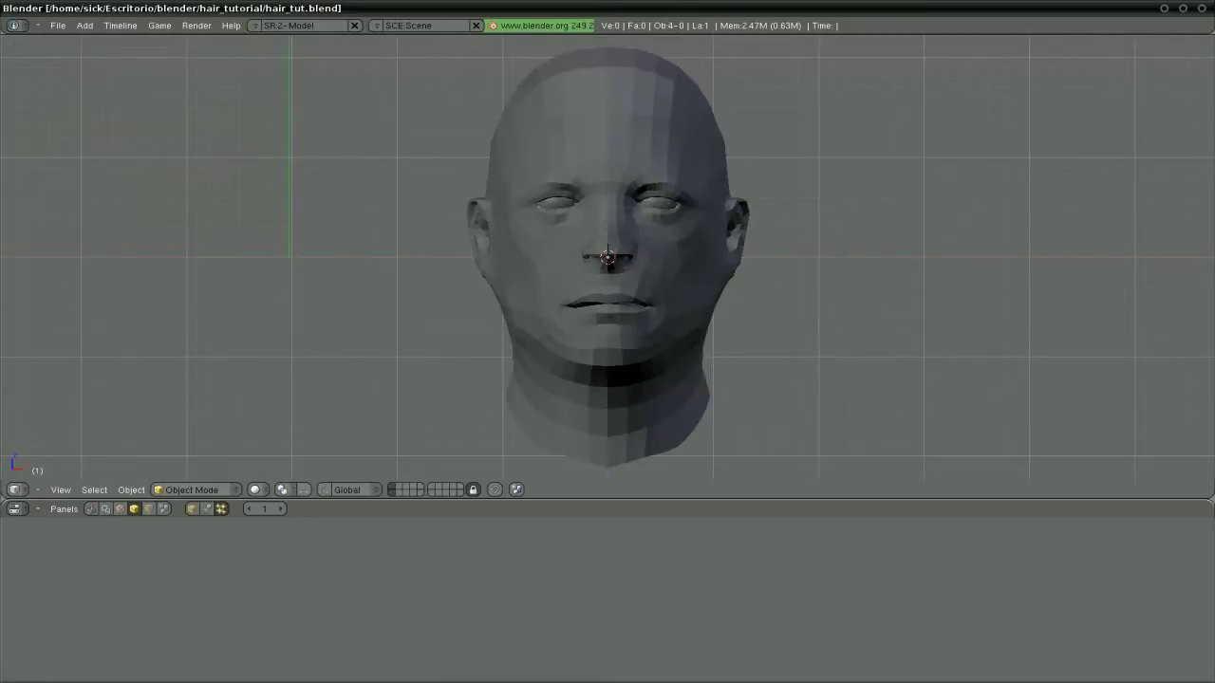
Select the head mesh and set its shading to smooth.
{"action": "left_click", "coordinate": [149, 510]}
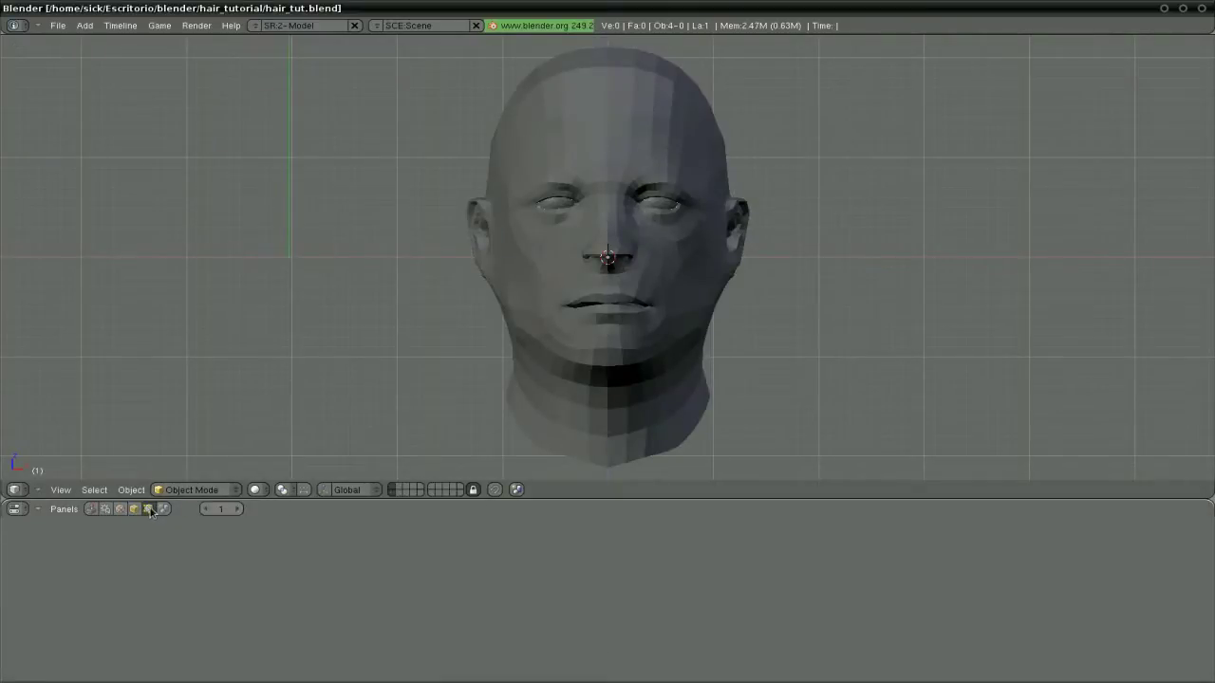
{"action": "right_click", "coordinate": [557, 208]}
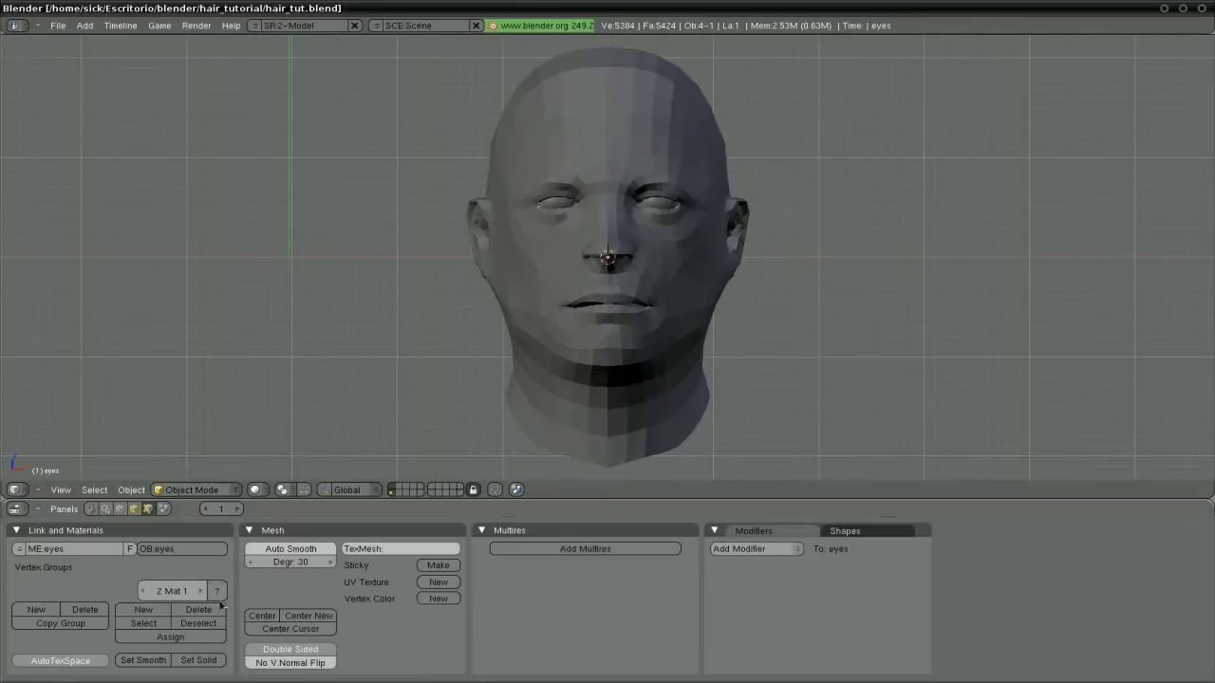
{"action": "right_click", "coordinate": [525, 277]}
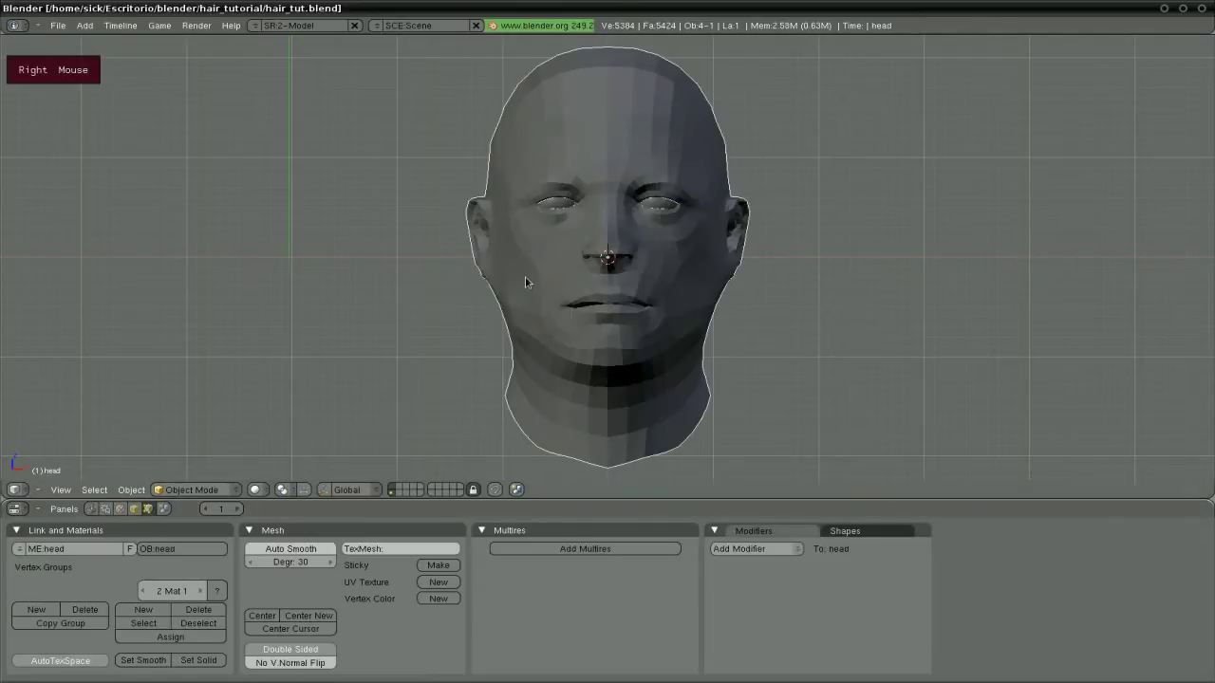
{"action": "left_click", "coordinate": [142, 660]}
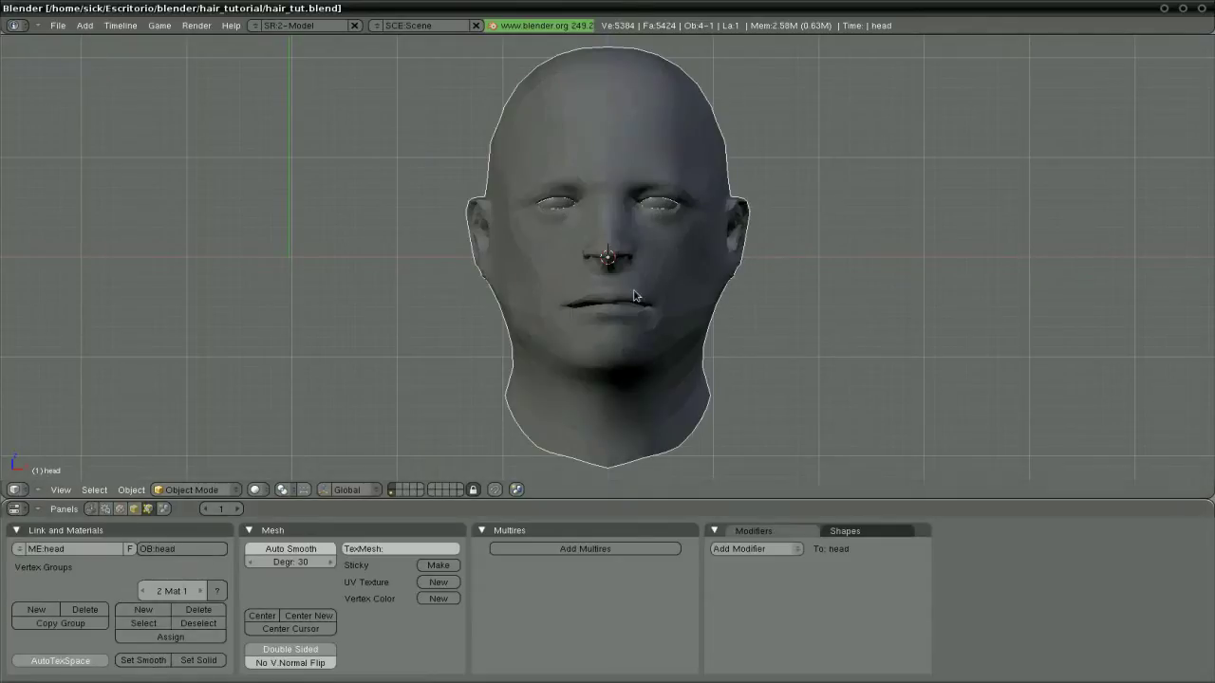
Switch the viewport to perspective and hide the grid floor and the X and Y axes.
{"action": "scroll", "coordinate": [635, 296], "scroll_direction": "down", "scroll_amount": 3}
{"action": "key", "text": "KP_5"}
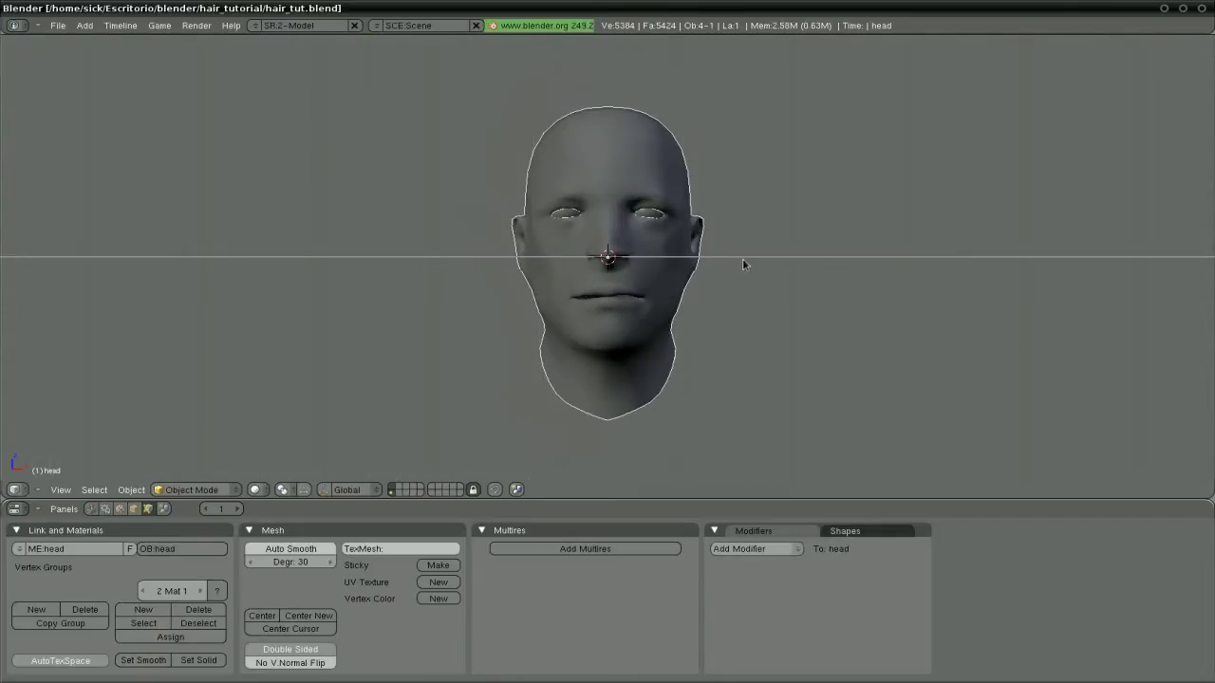
{"action": "middle_click_drag", "start_coordinate": [743, 262], "coordinate": [710, 276]}
{"action": "left_click", "coordinate": [60, 490]}
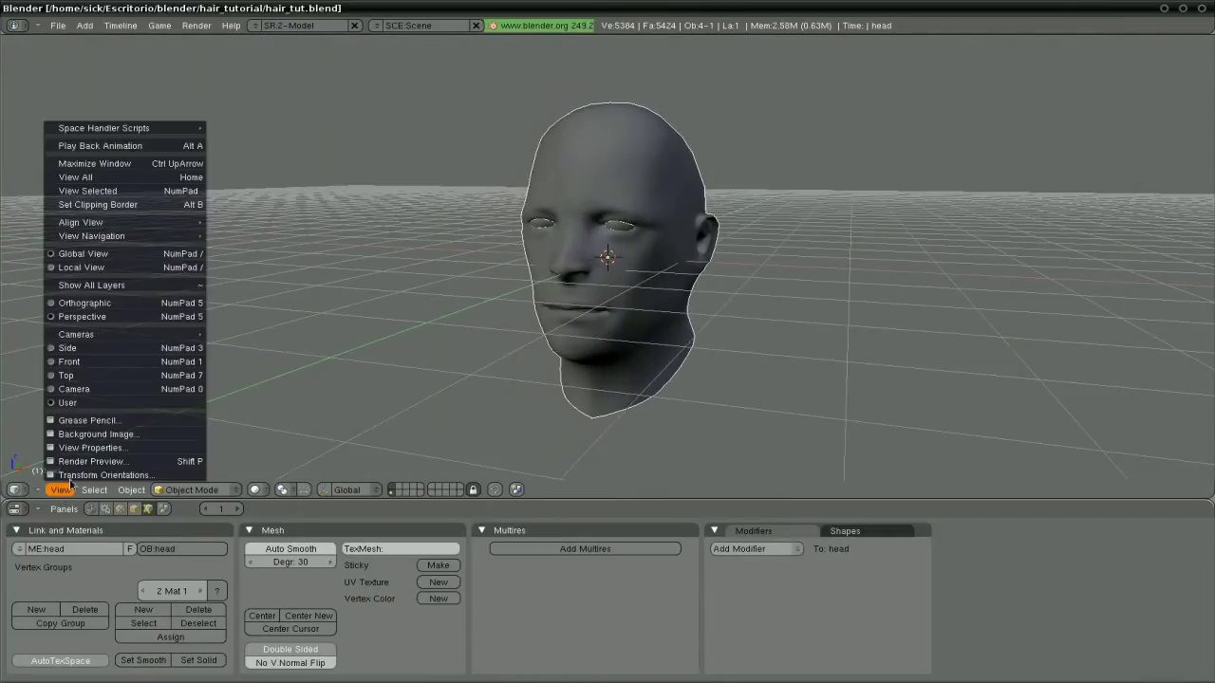
{"action": "left_click", "coordinate": [82, 448]}
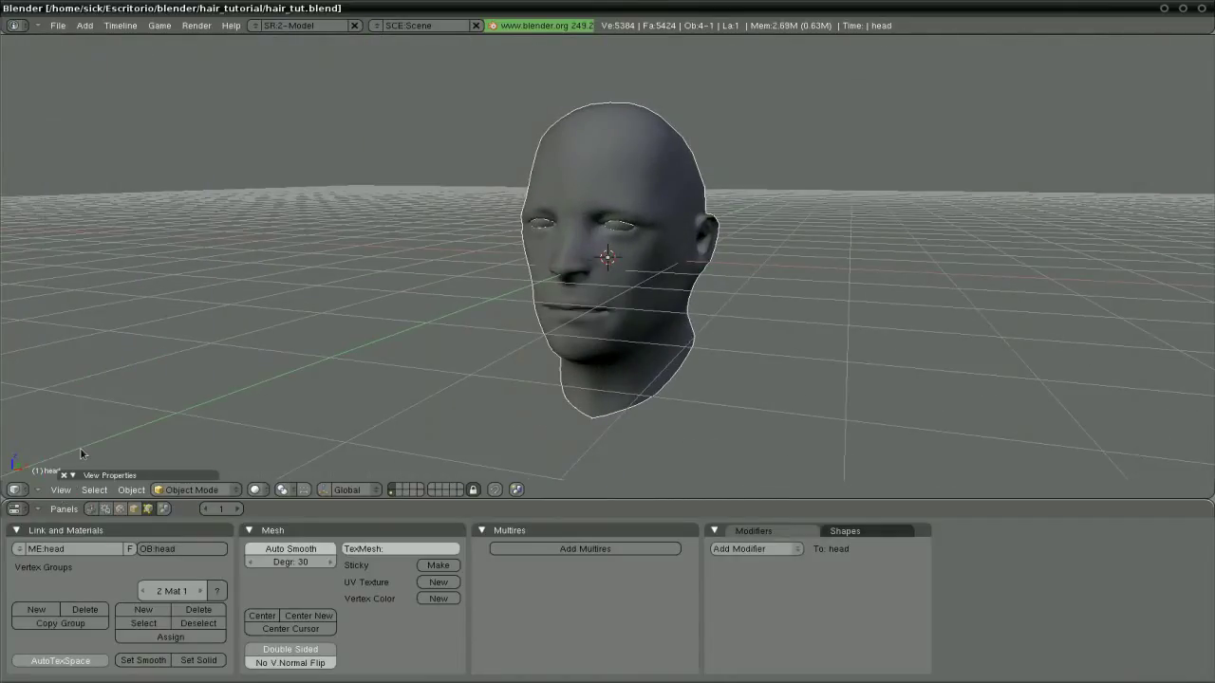
{"action": "left_click", "coordinate": [74, 475]}
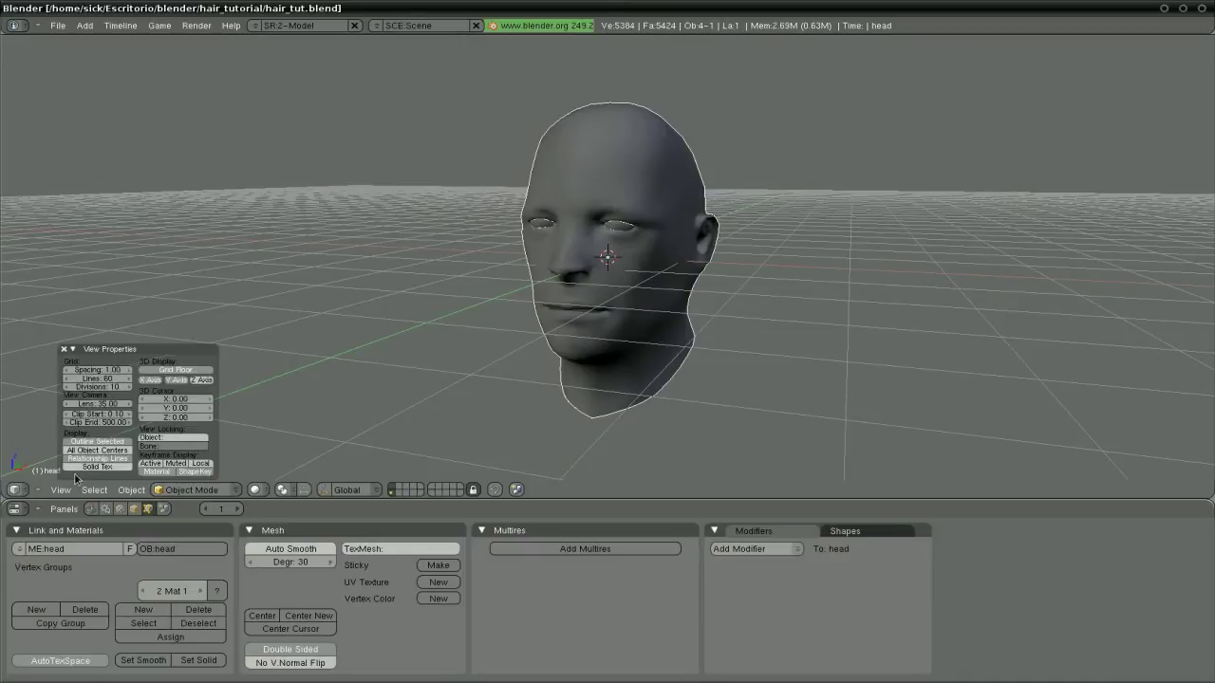
{"action": "left_click", "coordinate": [176, 370]}
{"action": "left_click", "coordinate": [171, 382]}
{"action": "left_click", "coordinate": [151, 381]}
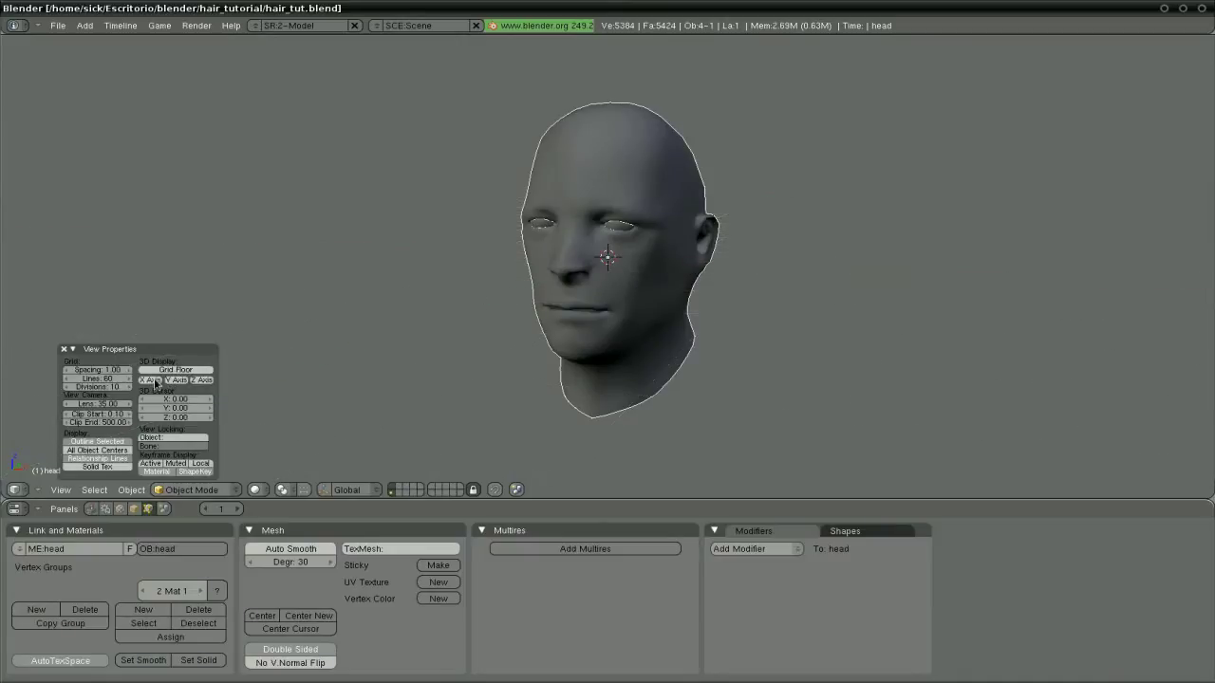
{"action": "left_click", "coordinate": [64, 350]}
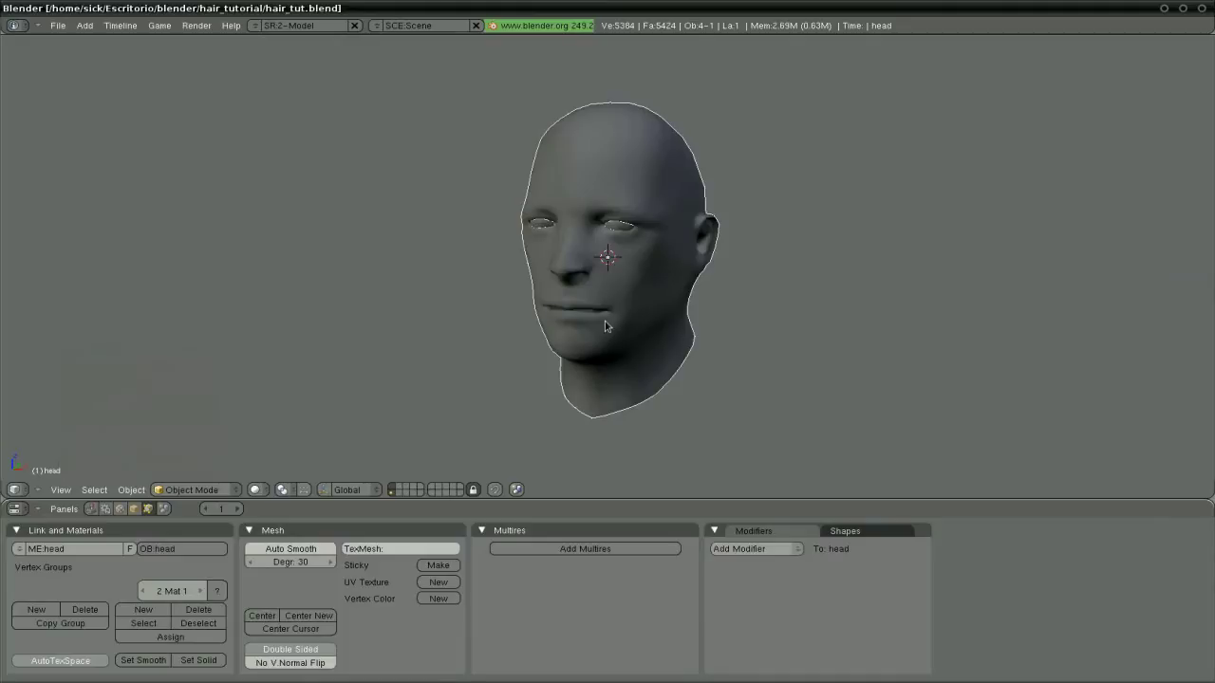
Add a new particle system to the head and set its type to Hair.
{"action": "mouse_move", "coordinate": [605, 321]}
{"action": "middle_mouse_down"}
{"action": "mouse_move", "coordinate": [741, 328]}
{"action": "mouse_move", "coordinate": [569, 336]}
{"action": "mouse_move", "coordinate": [590, 302]}
{"action": "middle_mouse_up"}
{"action": "scroll", "coordinate": [629, 321], "scroll_direction": "up", "scroll_amount": 1}
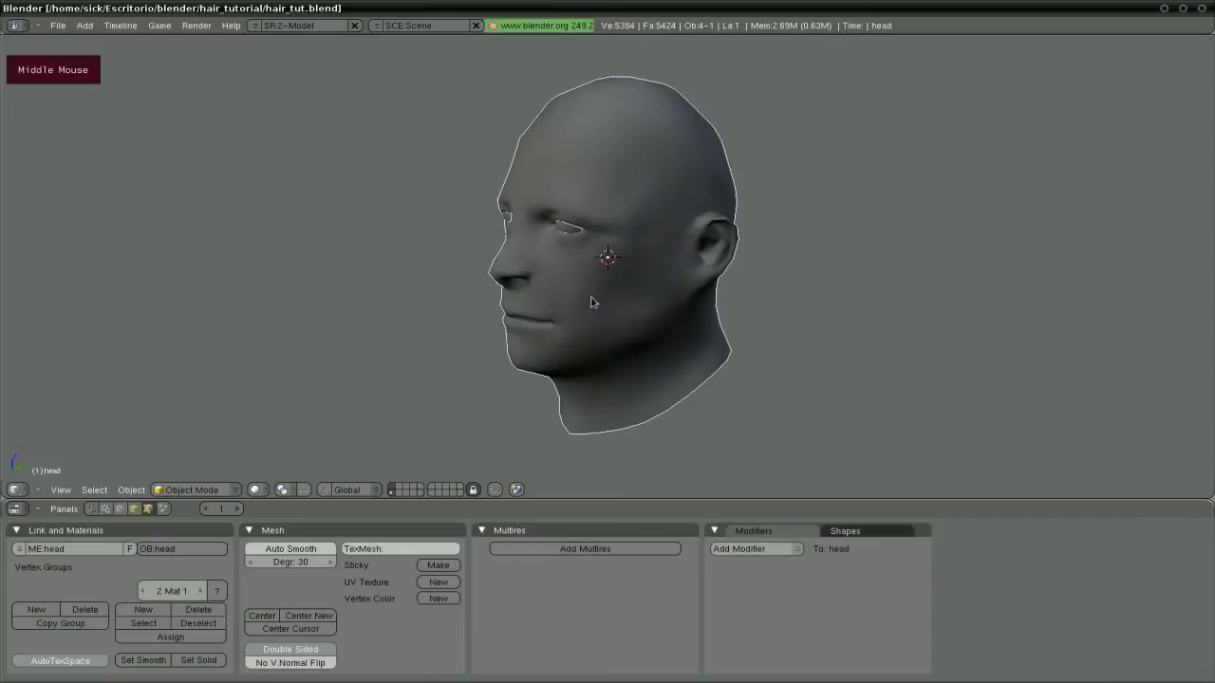
{"action": "left_click", "coordinate": [134, 510]}
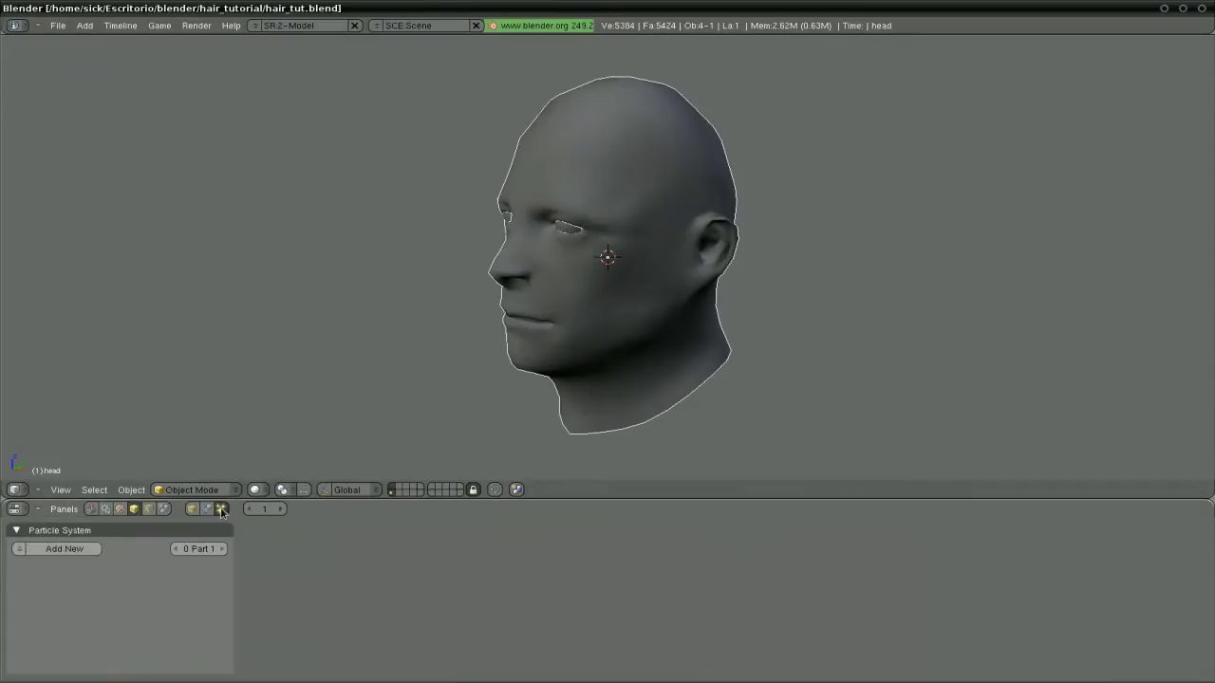
{"action": "left_click", "coordinate": [90, 549]}
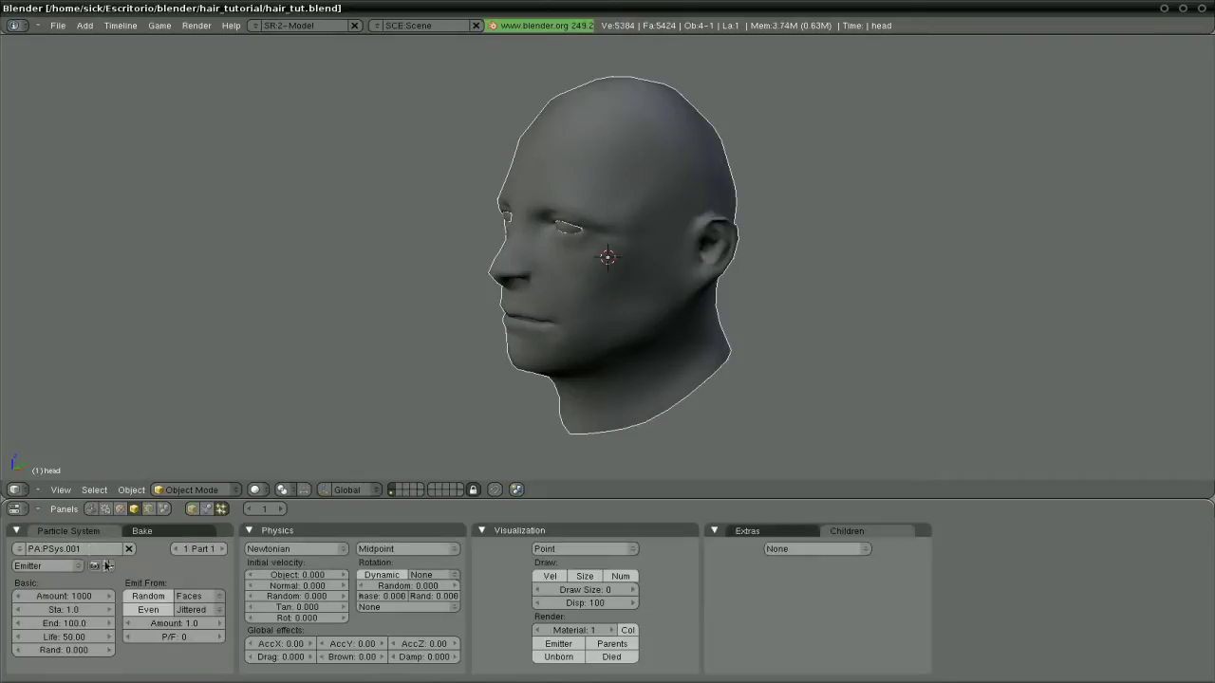
{"action": "left_click", "coordinate": [59, 565]}
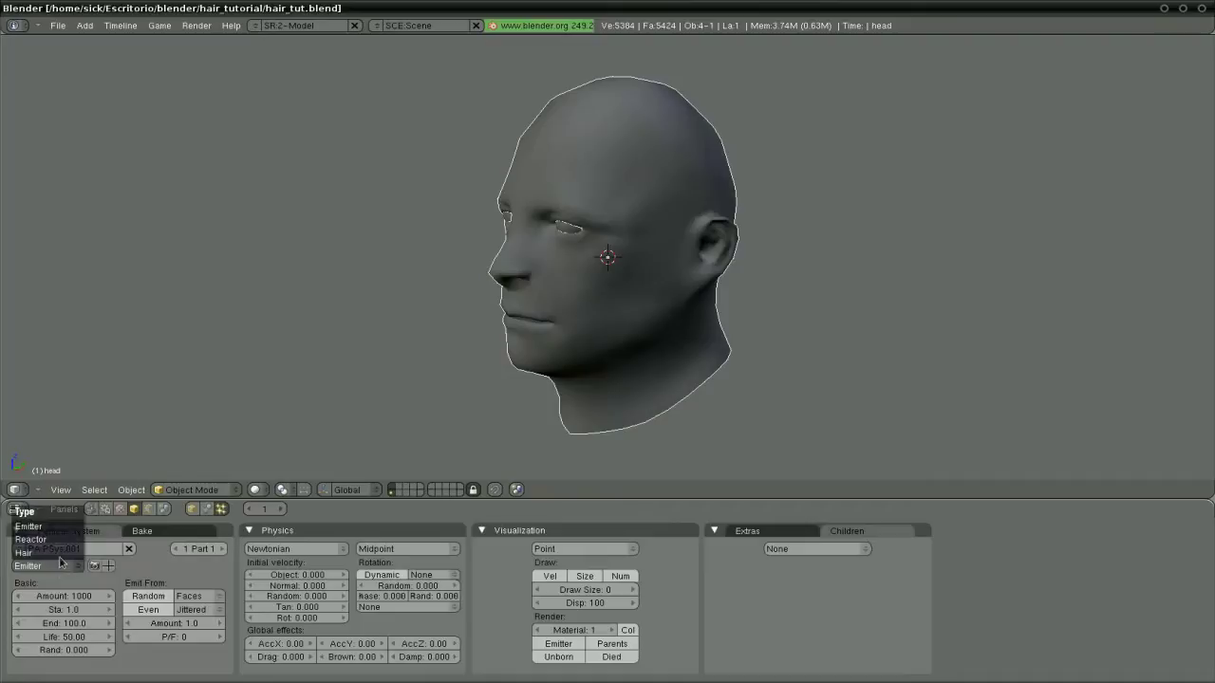
{"action": "left_click", "coordinate": [58, 554]}
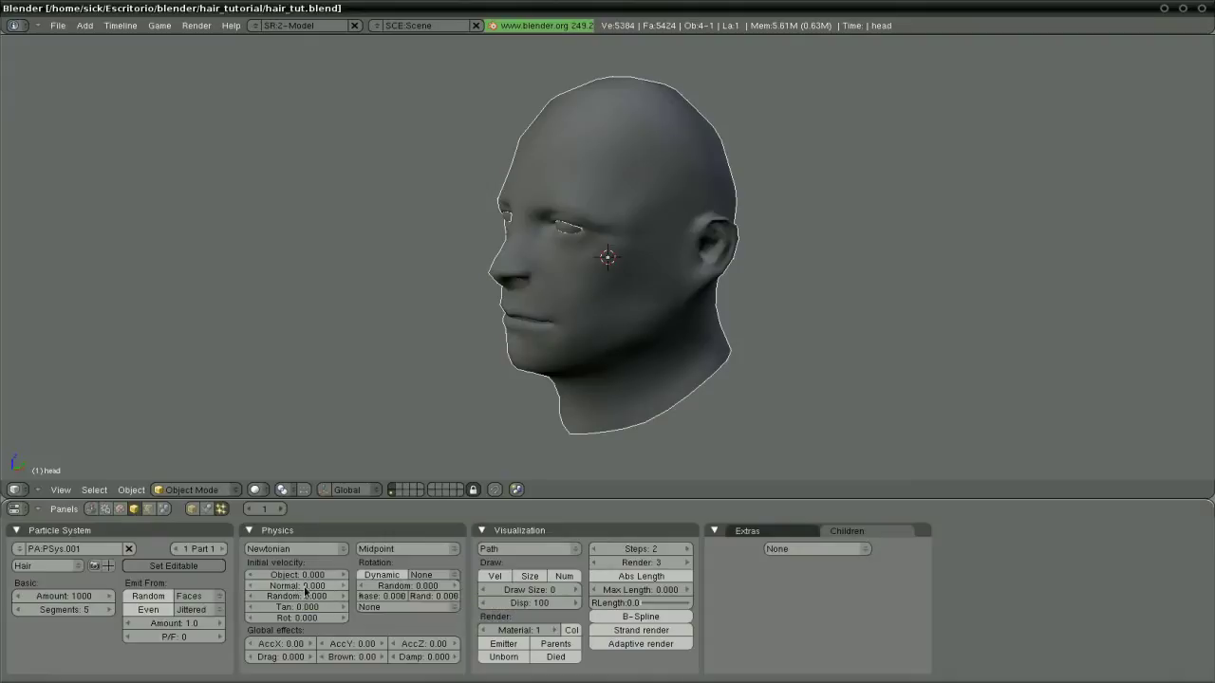
Set the initial Normal velocity of the head's hair to 1.000 and inspect the hair from several angles.
{"action": "left_click_drag", "start_coordinate": [305, 589], "coordinate": [340, 585]}
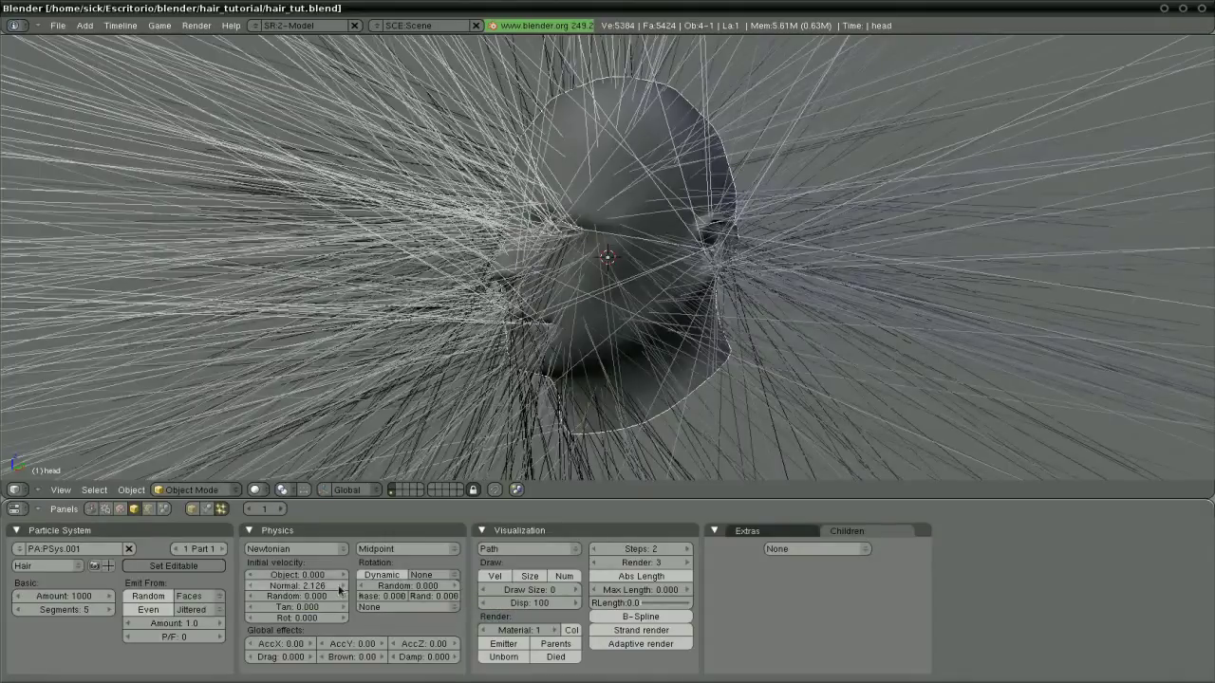
{"action": "left_click", "coordinate": [305, 586]}
{"action": "type", "text": "1"}
{"action": "key", "text": "Return"}
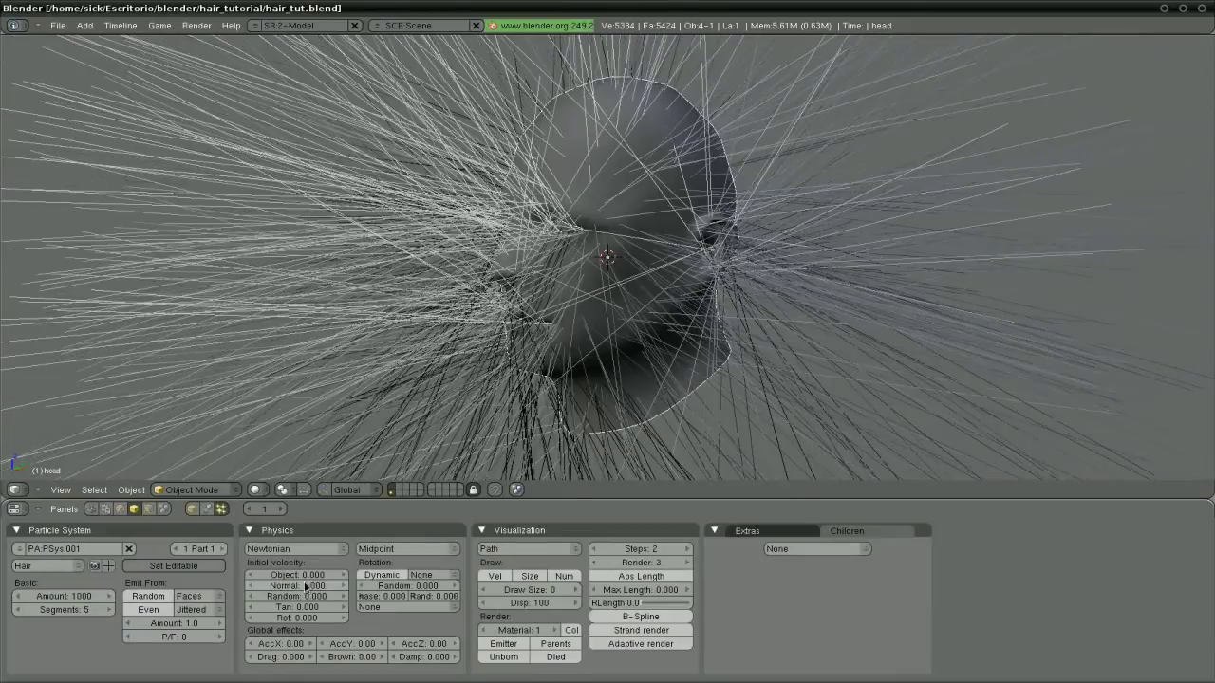
{"action": "middle_click_drag", "start_coordinate": [408, 360], "coordinate": [560, 313]}
{"action": "scroll", "coordinate": [560, 313], "scroll_direction": "up", "scroll_amount": 3}
{"action": "scroll", "coordinate": [560, 313], "scroll_direction": "down", "scroll_amount": 3}
{"action": "middle_click_drag", "start_coordinate": [652, 308], "coordinate": [546, 325]}
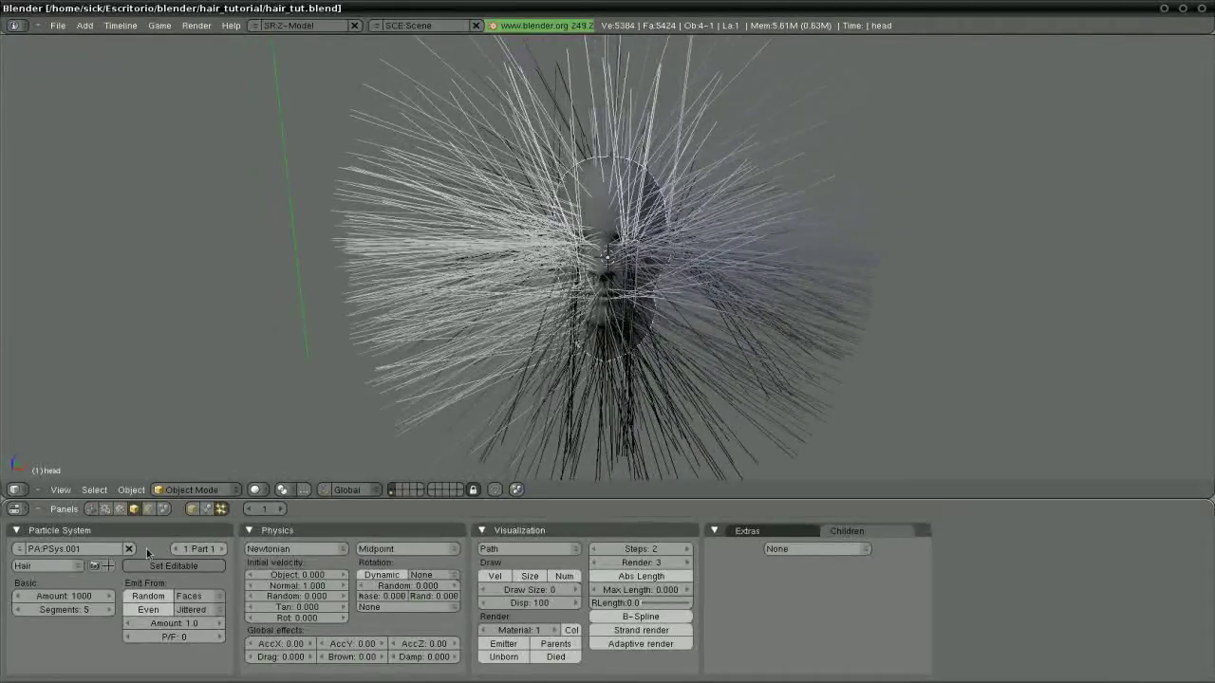
Look at the hair's Extras settings with the vertex group options, and remove the particle system from the head.
{"action": "left_click", "coordinate": [775, 533]}
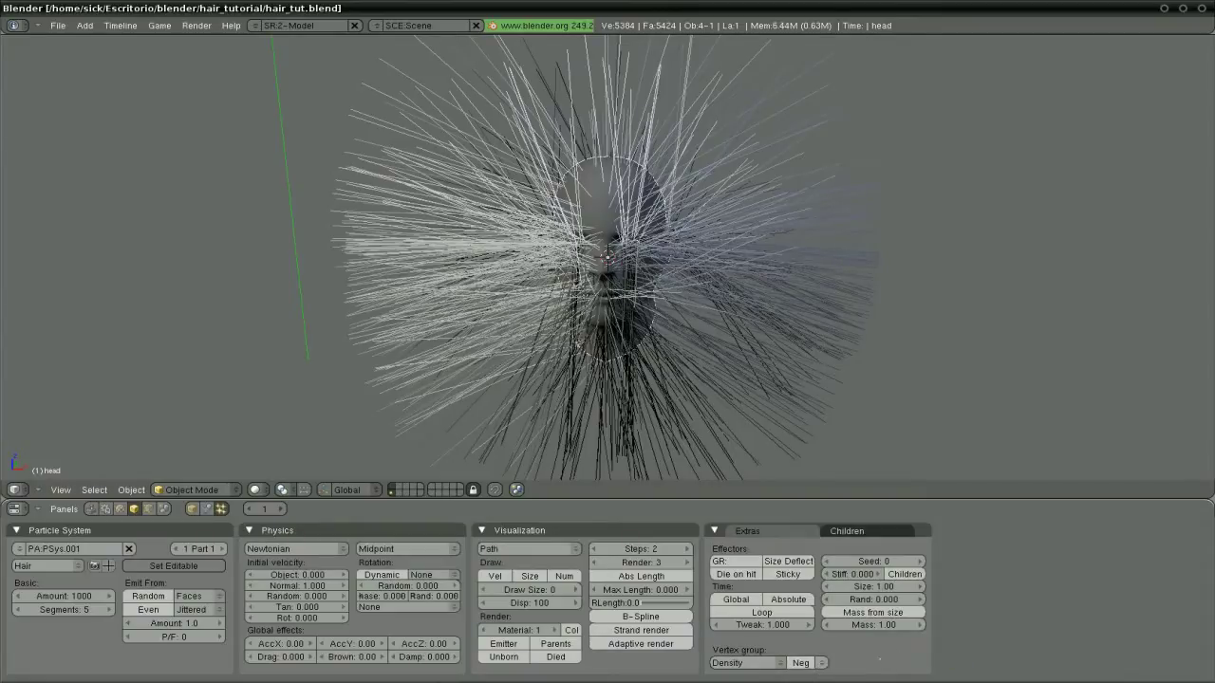
{"action": "middle_click_drag", "start_coordinate": [685, 304], "coordinate": [784, 317]}
{"action": "left_click", "coordinate": [129, 549]}
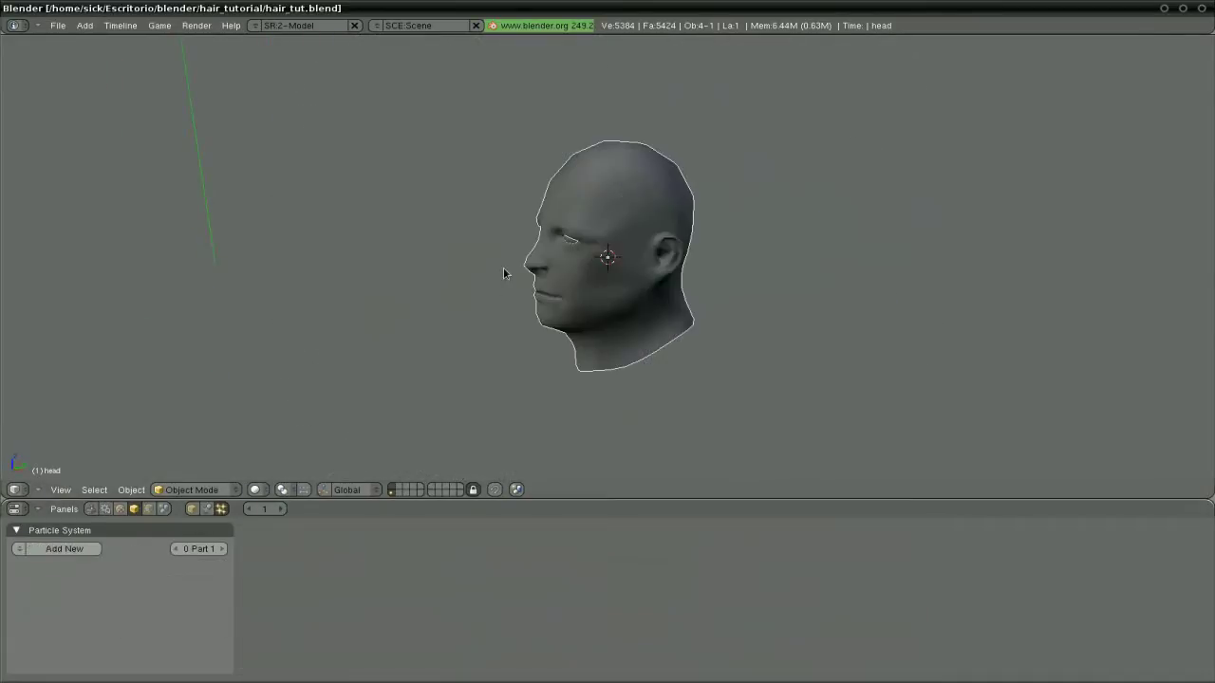
Enter Edit Mode on the head, deselect all vertices and limit selection to visible geometry.
{"action": "scroll", "coordinate": [531, 273], "scroll_direction": "up", "scroll_amount": 3}
{"action": "middle_click_drag", "start_coordinate": [614, 275], "coordinate": [652, 281], "text": "shift"}
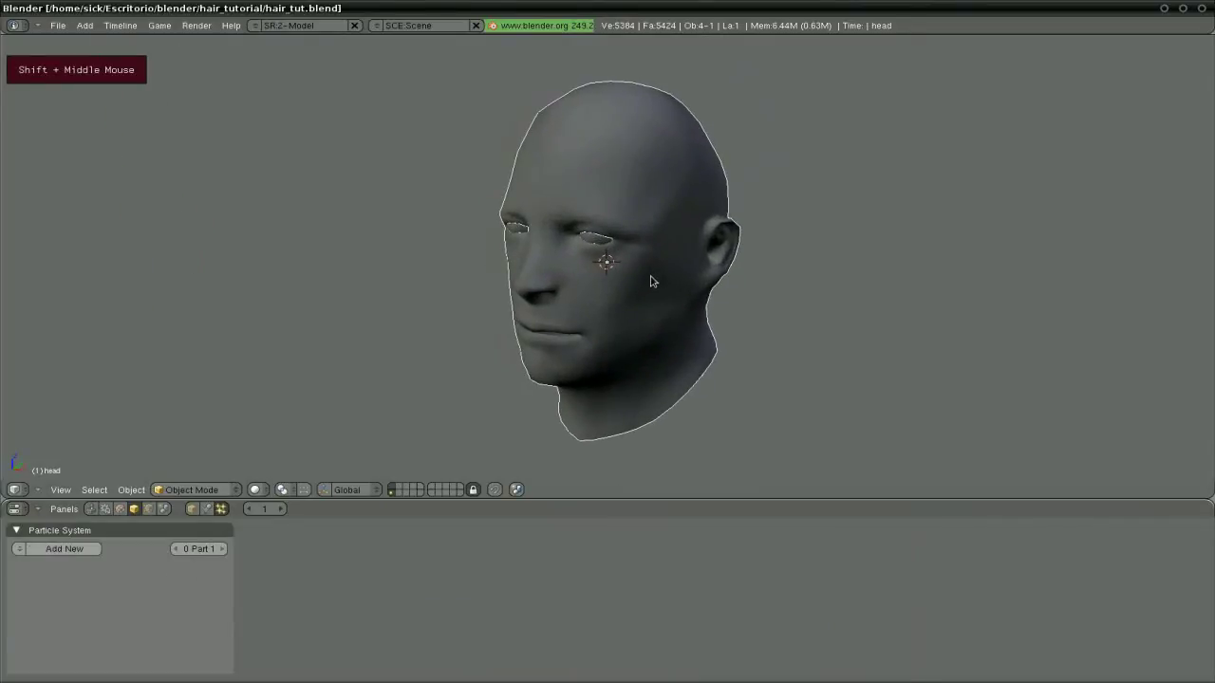
{"action": "left_click", "coordinate": [150, 509]}
{"action": "key", "text": "Tab"}
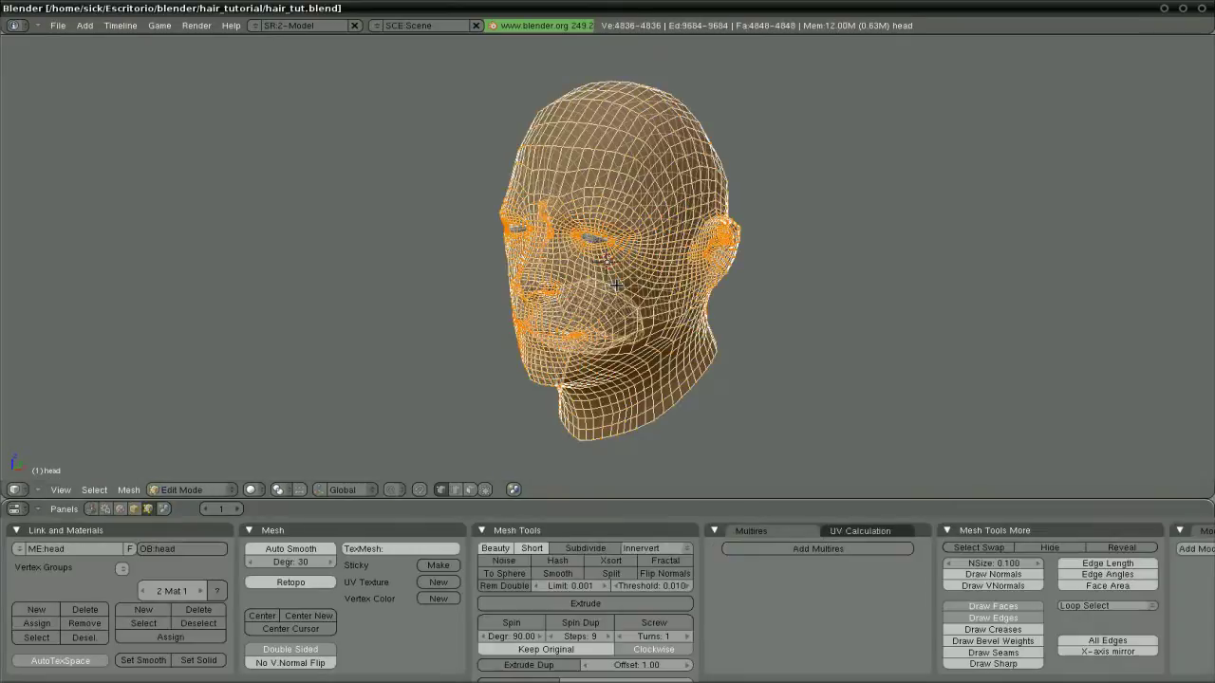
{"action": "key", "text": "a"}
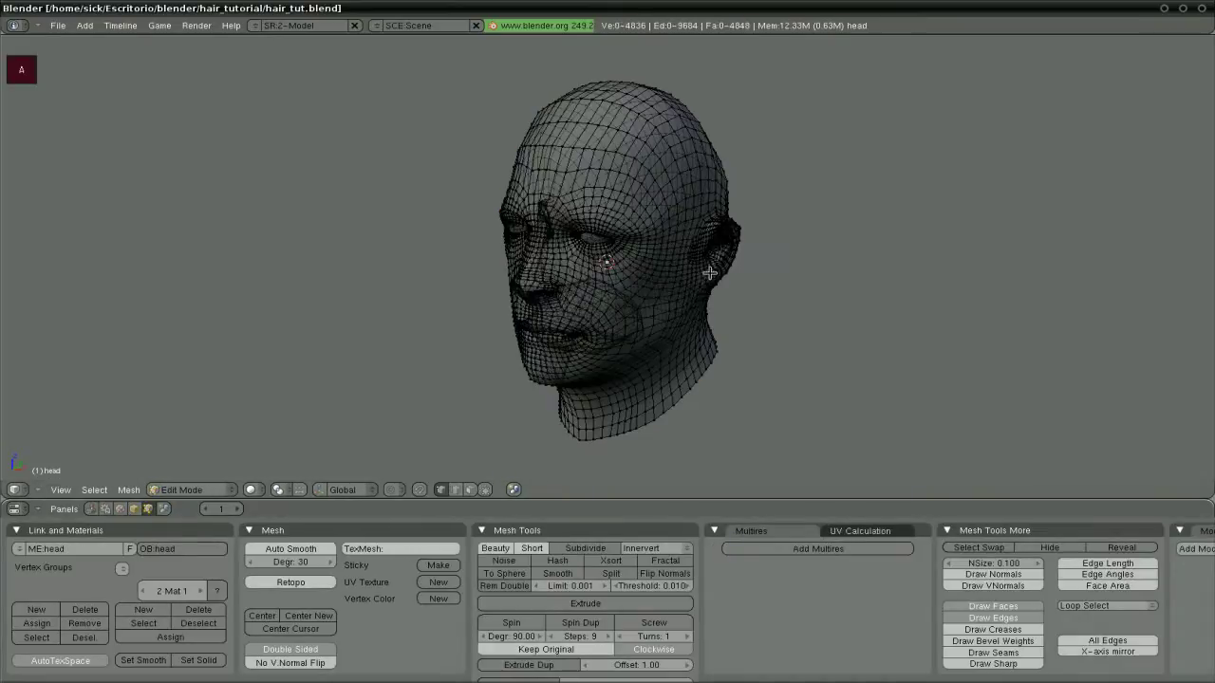
{"action": "left_click", "coordinate": [486, 489]}
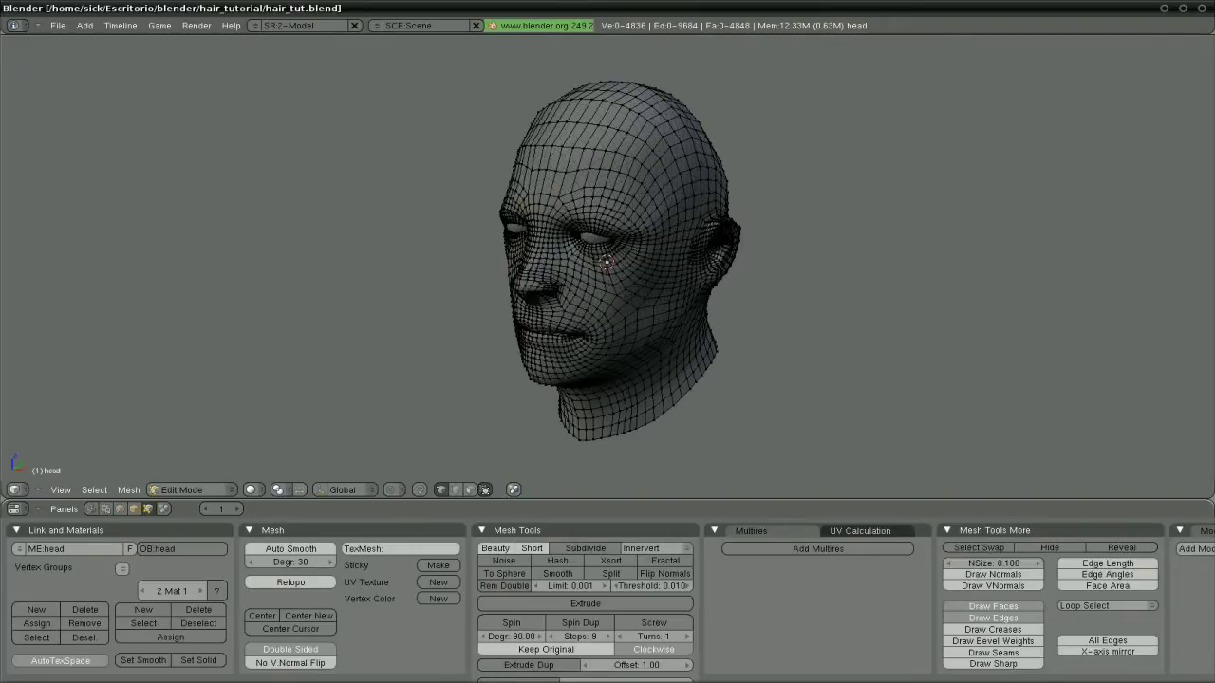
Circle-select the vertices on the top and side of the scalp, clear the selection and return to Object Mode.
{"action": "middle_click_drag", "start_coordinate": [742, 332], "coordinate": [691, 332]}
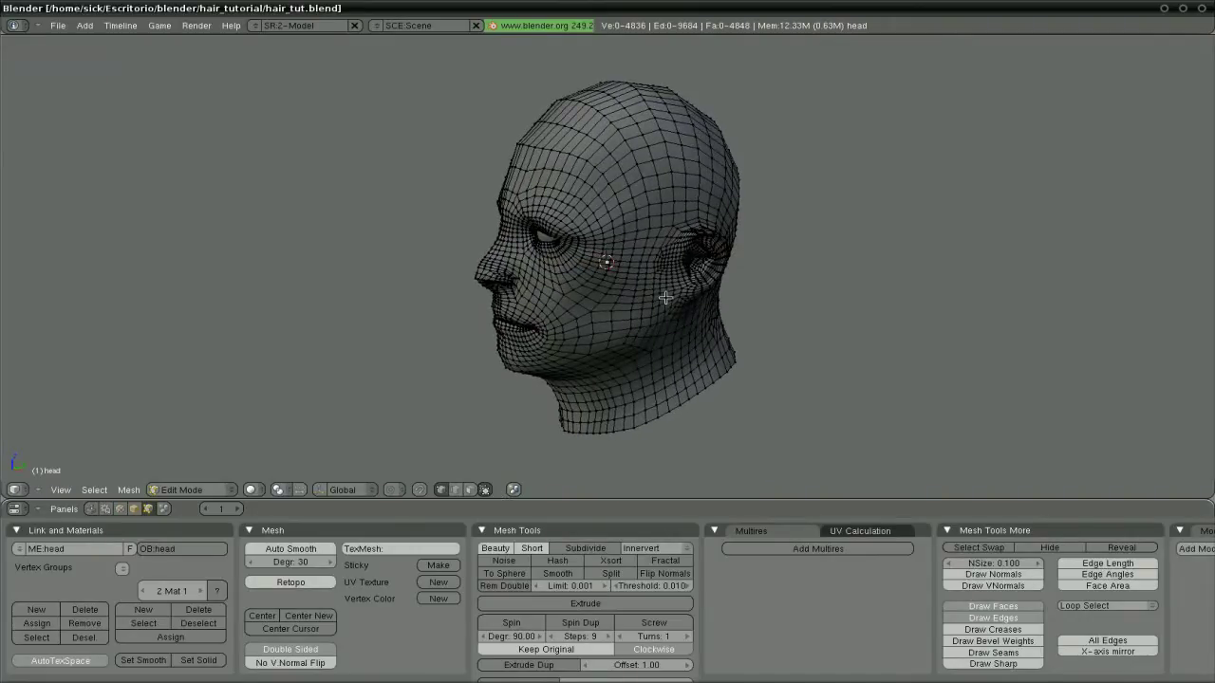
{"action": "key", "text": "b"}
{"action": "key", "text": "b"}
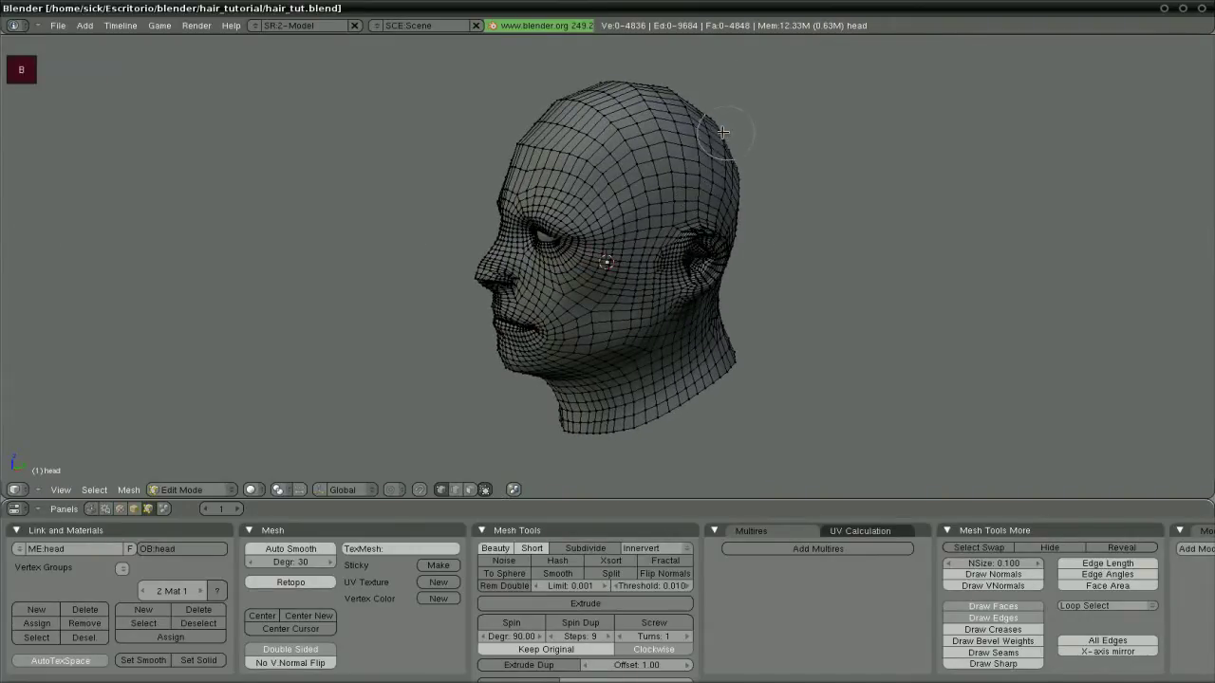
{"action": "mouse_move", "coordinate": [722, 132]}
{"action": "left_mouse_down"}
{"action": "mouse_move", "coordinate": [620, 163]}
{"action": "mouse_move", "coordinate": [676, 152]}
{"action": "mouse_move", "coordinate": [626, 156]}
{"action": "mouse_move", "coordinate": [588, 103]}
{"action": "left_mouse_up"}
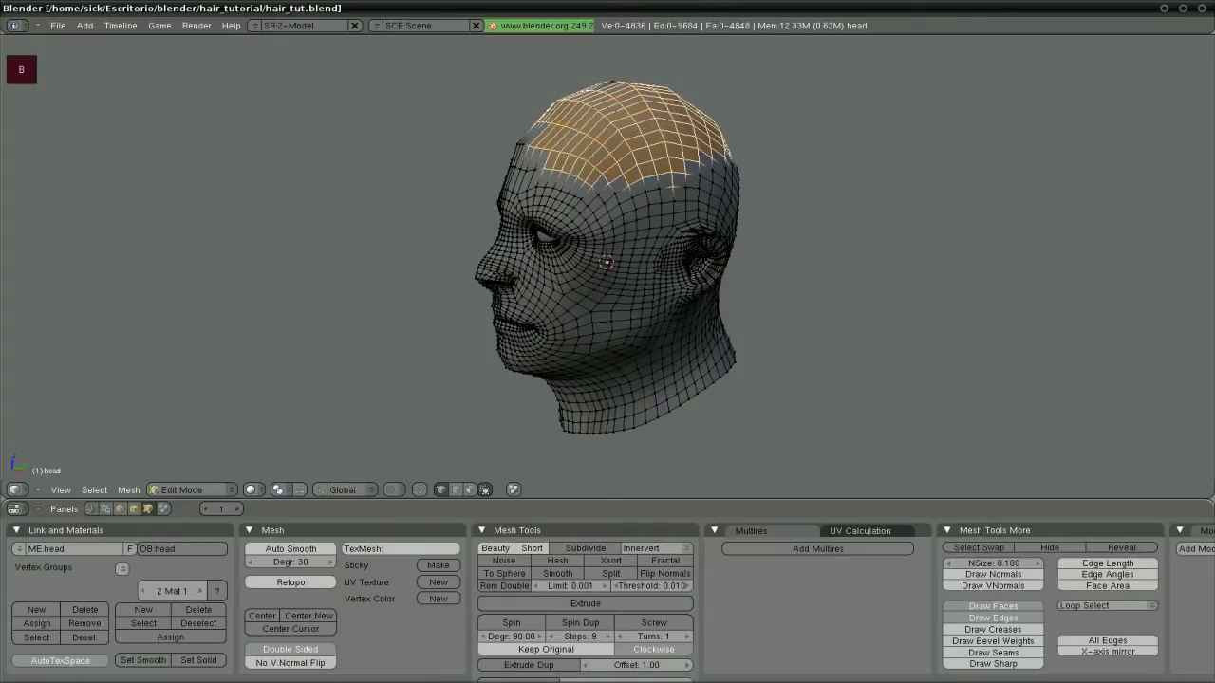
{"action": "mouse_move", "coordinate": [664, 190]}
{"action": "left_mouse_down"}
{"action": "mouse_move", "coordinate": [626, 214]}
{"action": "mouse_move", "coordinate": [649, 238]}
{"action": "left_mouse_up"}
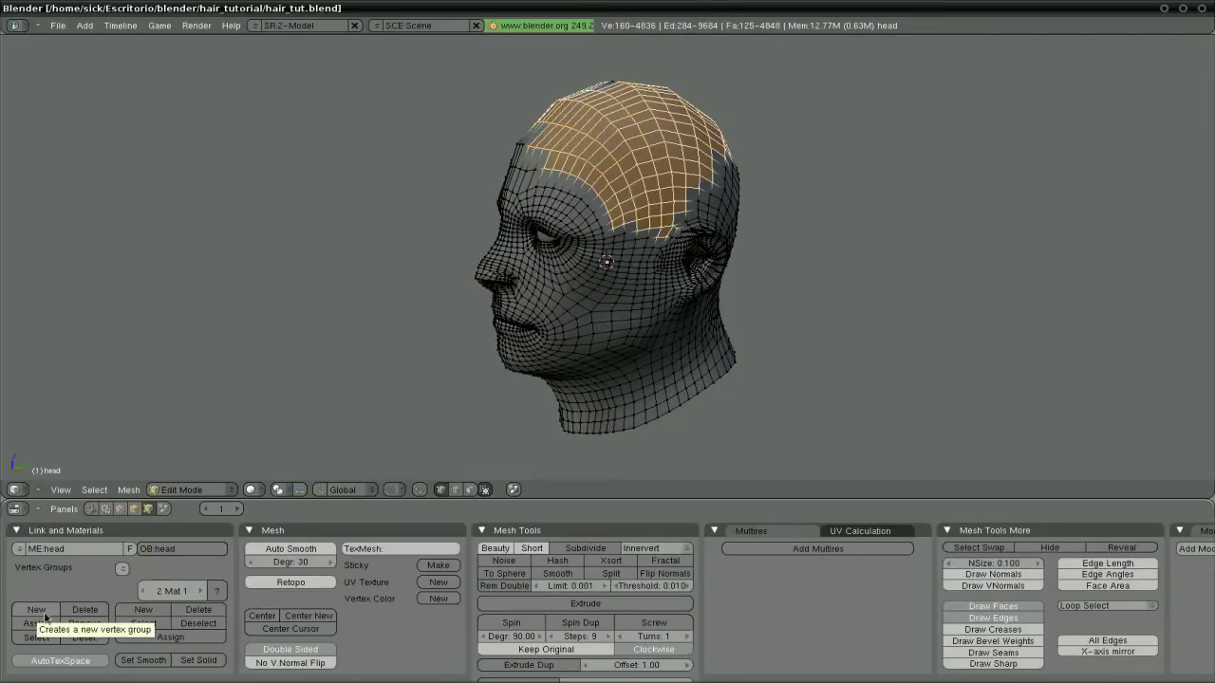
{"action": "key", "text": "a"}
{"action": "key", "text": "Tab"}
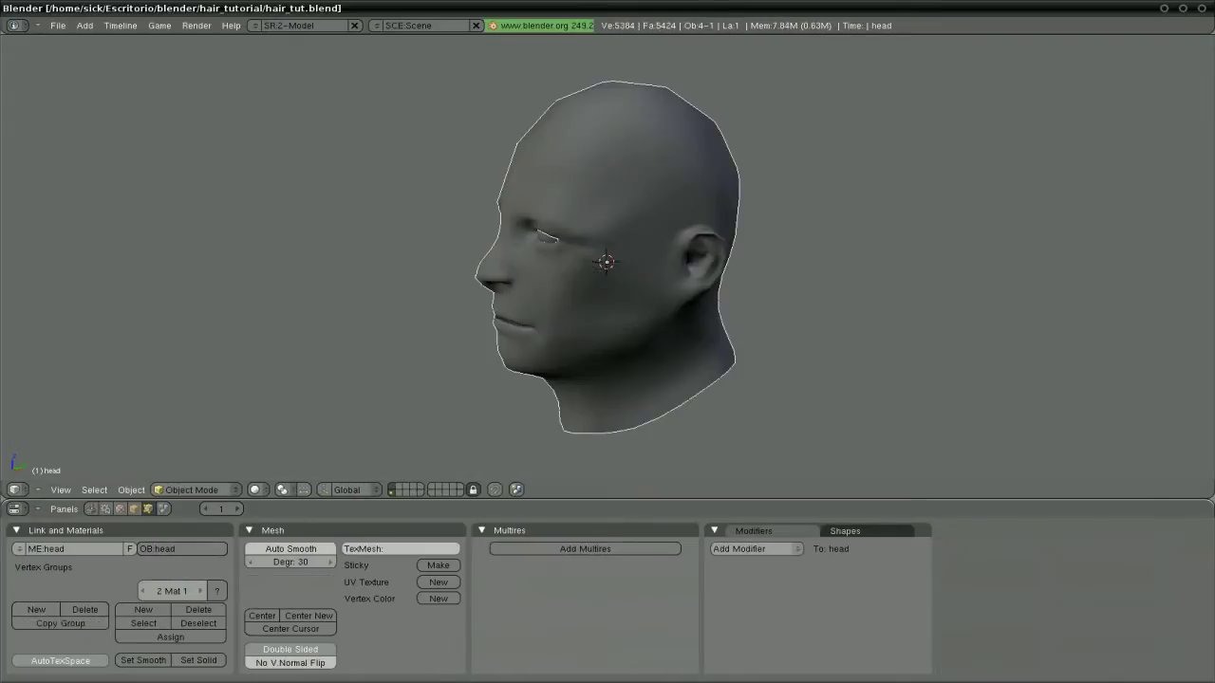
Switch the head to Weight Paint mode and view it from the side.
{"action": "mouse_move", "coordinate": [542, 341]}
{"action": "middle_mouse_down"}
{"action": "mouse_move", "coordinate": [489, 350]}
{"action": "mouse_move", "coordinate": [529, 348]}
{"action": "middle_mouse_up"}
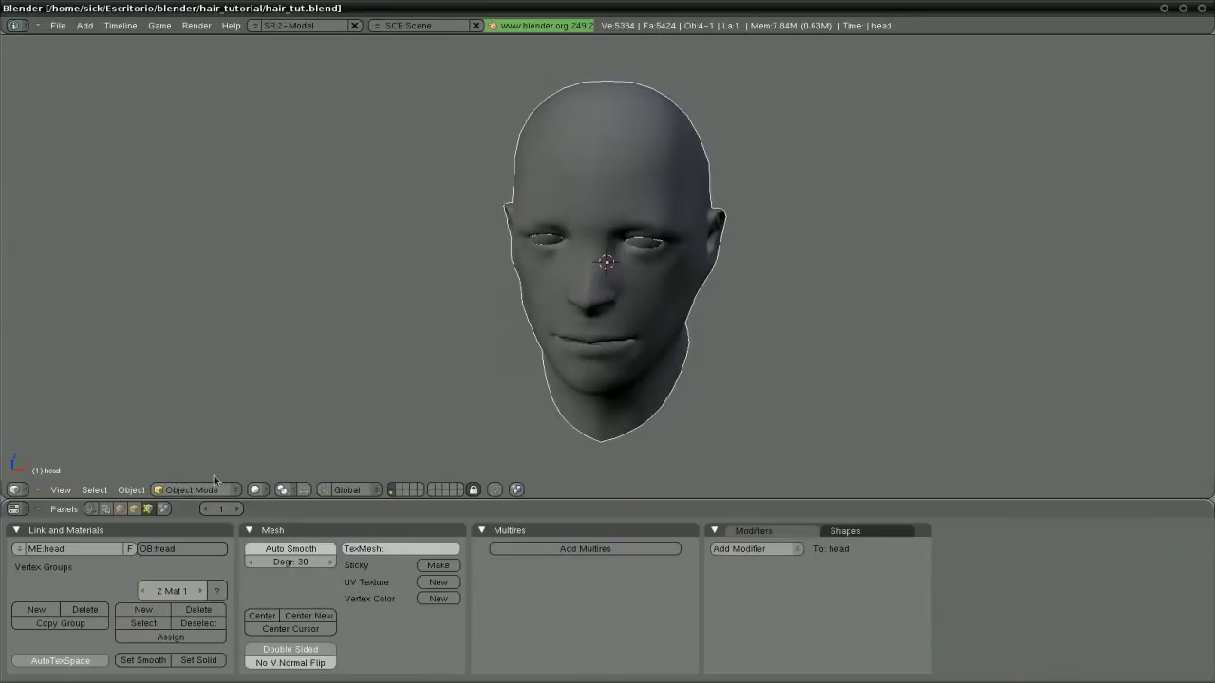
{"action": "left_click", "coordinate": [167, 489]}
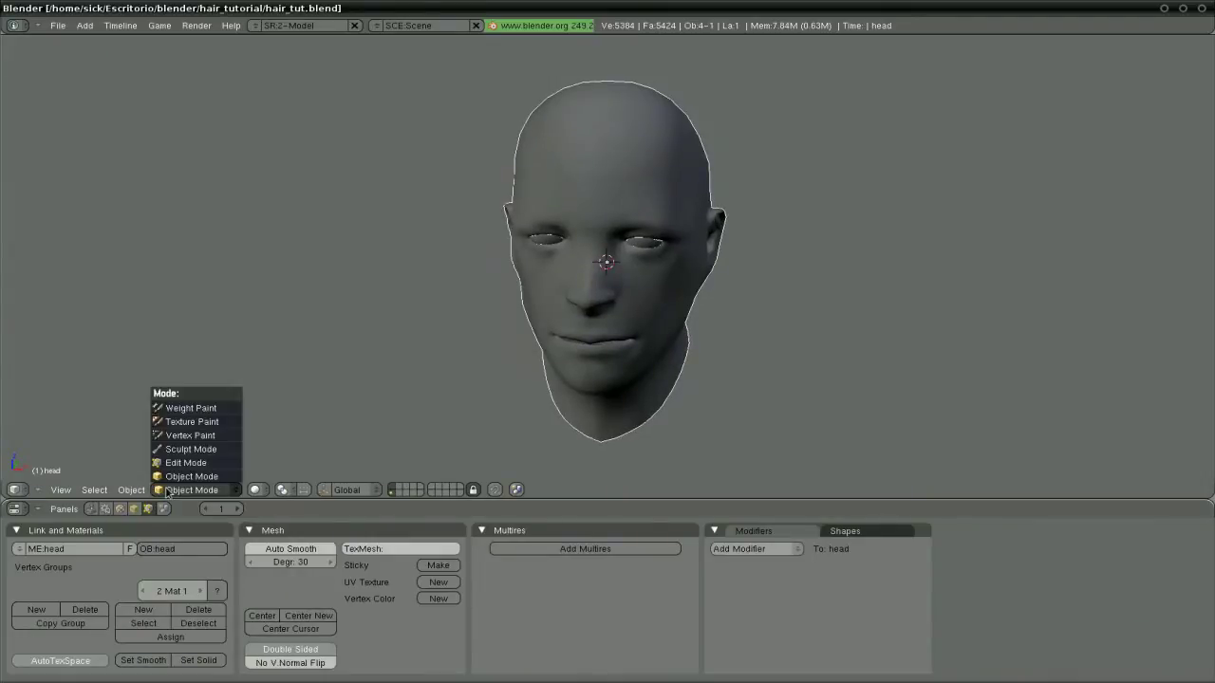
{"action": "left_click", "coordinate": [191, 408]}
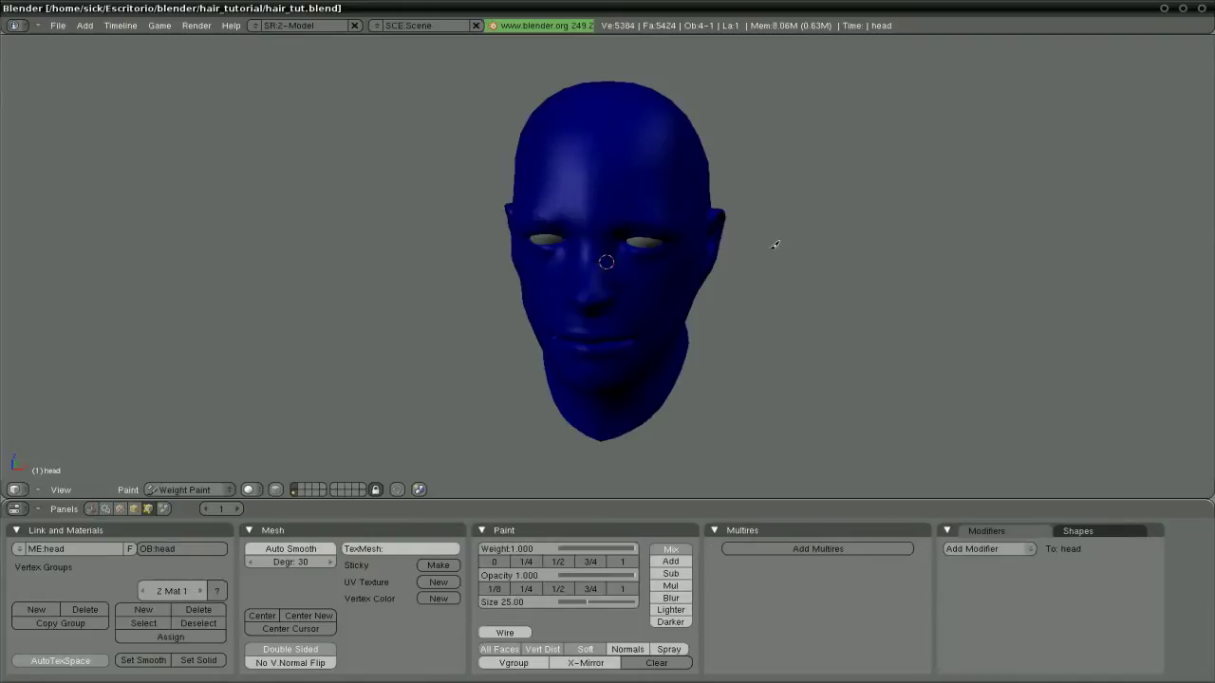
{"action": "mouse_move", "coordinate": [774, 245]}
{"action": "middle_mouse_down"}
{"action": "mouse_move", "coordinate": [644, 251]}
{"action": "mouse_move", "coordinate": [626, 222]}
{"action": "mouse_move", "coordinate": [599, 228]}
{"action": "mouse_move", "coordinate": [597, 211]}
{"action": "middle_mouse_up"}
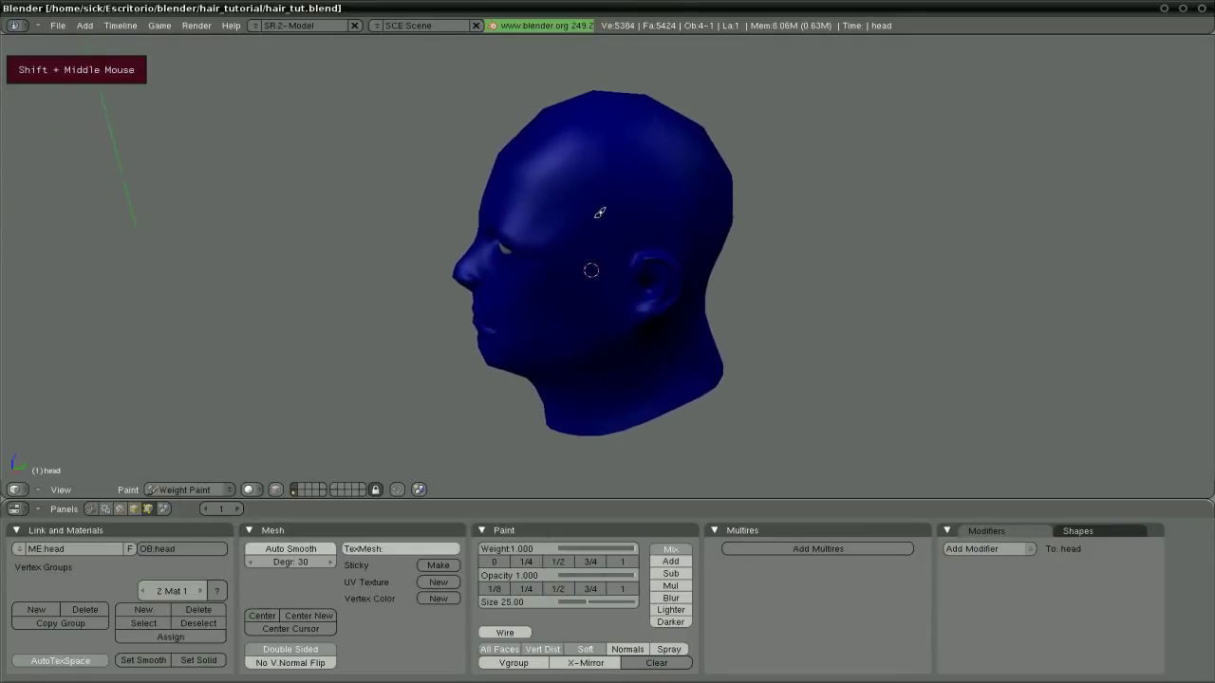
Paint a trial stroke with weight 1.000 across the side of the scalp and undo it.
{"action": "left_click", "coordinate": [584, 651]}
{"action": "mouse_move", "coordinate": [579, 171]}
{"action": "left_mouse_down"}
{"action": "mouse_move", "coordinate": [613, 212]}
{"action": "mouse_move", "coordinate": [593, 185]}
{"action": "mouse_move", "coordinate": [643, 168]}
{"action": "mouse_move", "coordinate": [688, 185]}
{"action": "left_mouse_up"}
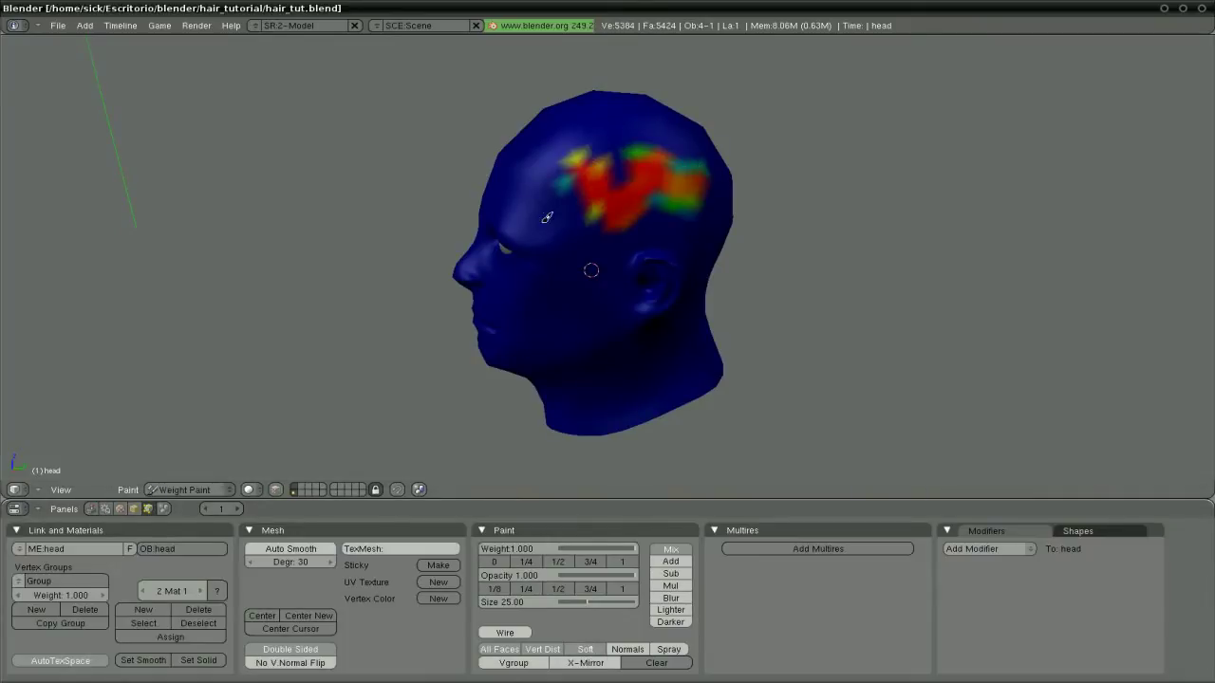
{"action": "key", "text": "ctrl+z"}
{"action": "key", "text": "ctrl+z"}
{"action": "key", "text": "ctrl+z"}
{"action": "key", "text": "ctrl+z"}
{"action": "key", "text": "ctrl+z"}
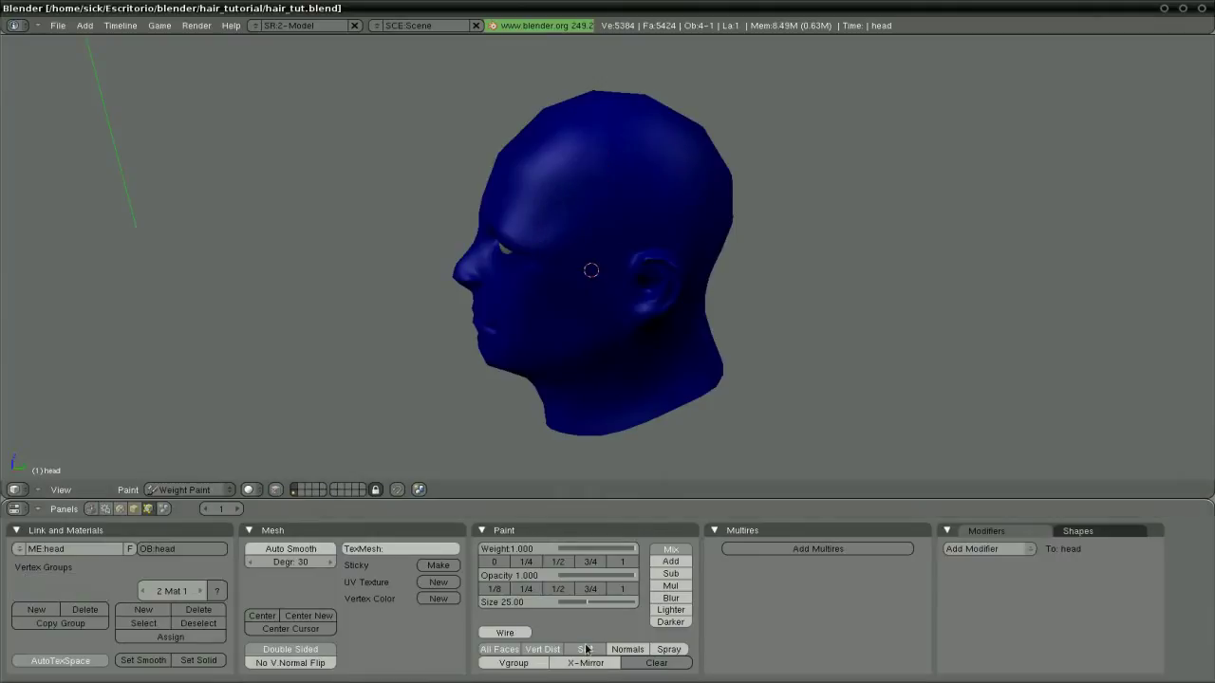
Paint a diagonal trial stroke above the ear with soft painting off and undo it.
{"action": "mouse_move", "coordinate": [599, 169]}
{"action": "left_mouse_down"}
{"action": "mouse_move", "coordinate": [659, 226]}
{"action": "mouse_move", "coordinate": [559, 156]}
{"action": "left_mouse_up"}
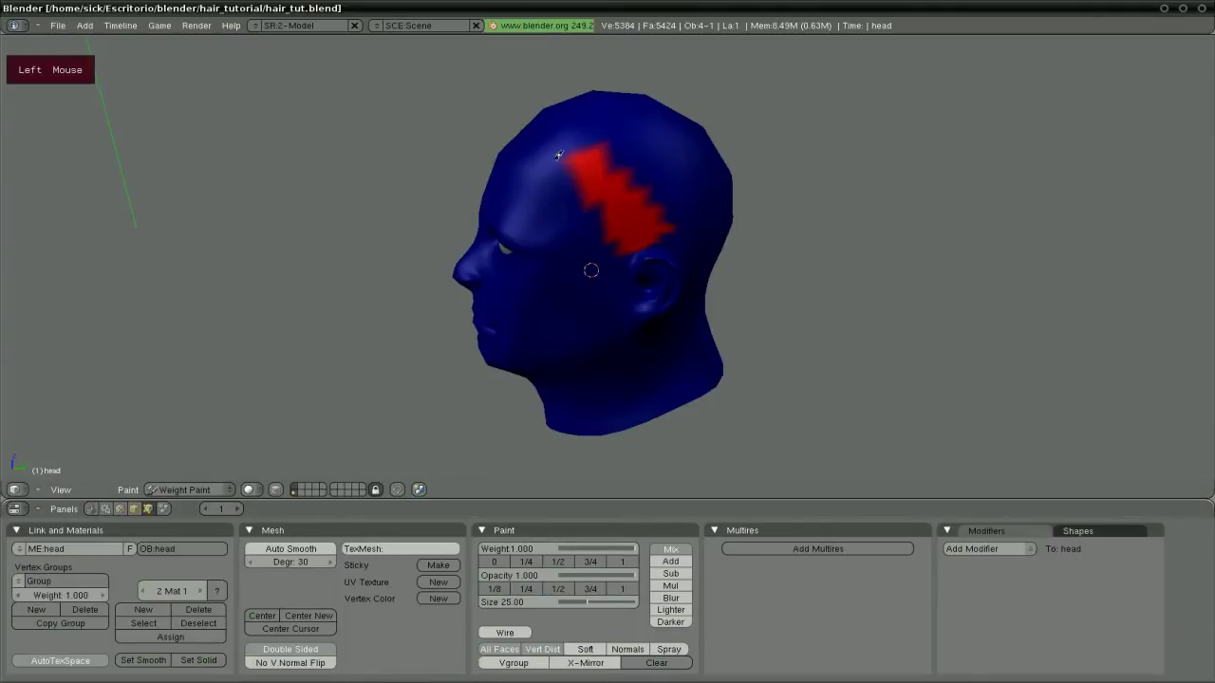
{"action": "key", "text": "ctrl+z"}
{"action": "key", "text": "ctrl+z"}
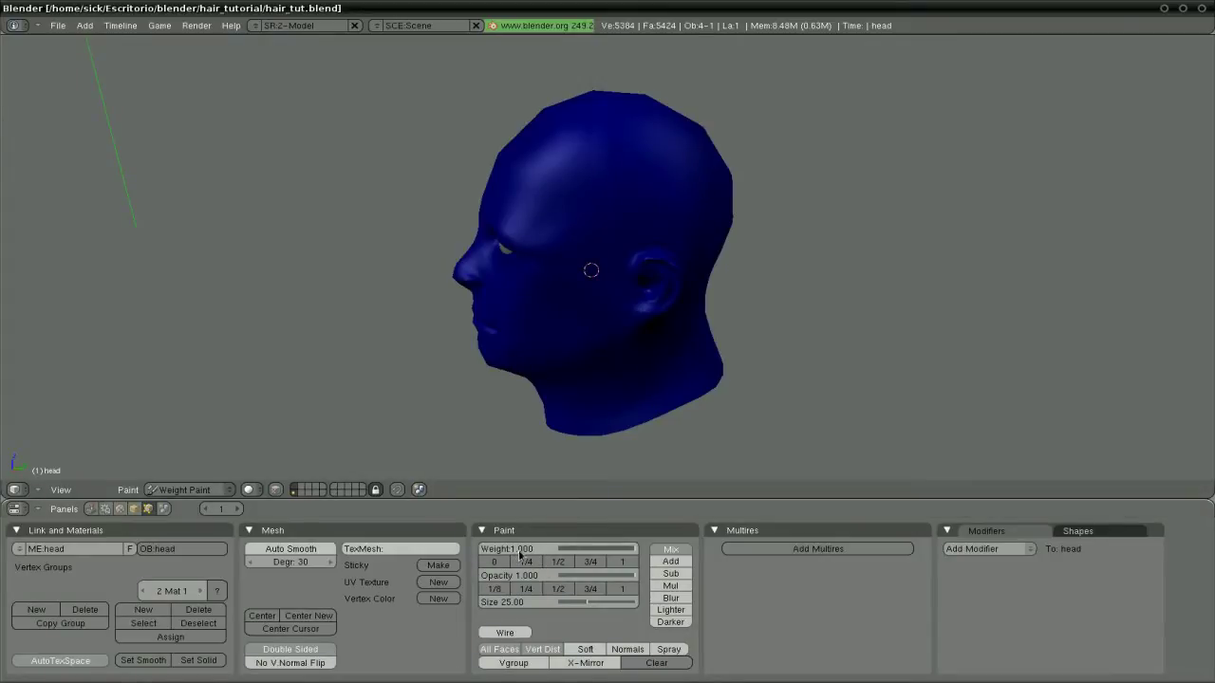
Enable X-Mirror and paint weight 1.000 over the side of the scalp above the ear.
{"action": "left_click", "coordinate": [513, 633]}
{"action": "left_click", "coordinate": [512, 634]}
{"action": "left_click", "coordinate": [587, 664]}
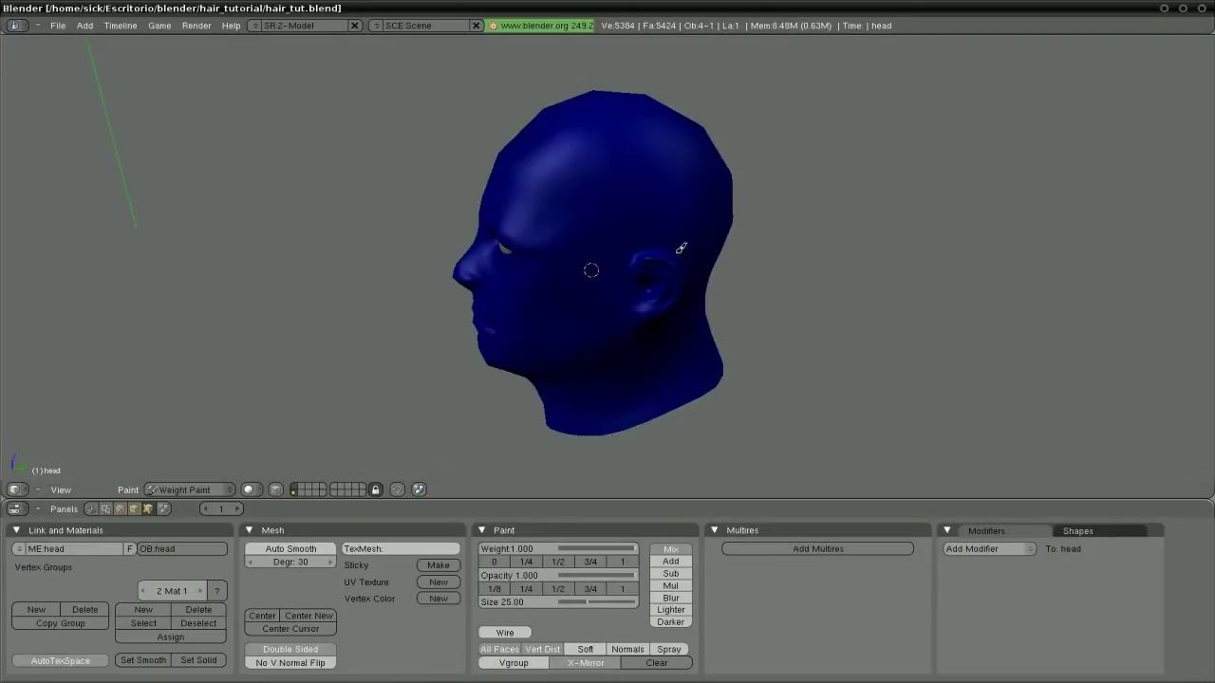
{"action": "middle_click_drag", "start_coordinate": [665, 210], "coordinate": [629, 217]}
{"action": "left_click_drag", "start_coordinate": [570, 186], "coordinate": [660, 178]}
{"action": "mouse_move", "coordinate": [660, 178]}
{"action": "middle_mouse_down"}
{"action": "mouse_move", "coordinate": [497, 215]}
{"action": "mouse_move", "coordinate": [588, 194]}
{"action": "mouse_move", "coordinate": [456, 204]}
{"action": "mouse_move", "coordinate": [608, 200]}
{"action": "middle_mouse_up"}
{"action": "mouse_move", "coordinate": [584, 187]}
{"action": "left_mouse_down"}
{"action": "mouse_move", "coordinate": [693, 219]}
{"action": "mouse_move", "coordinate": [689, 184]}
{"action": "mouse_move", "coordinate": [576, 141]}
{"action": "mouse_move", "coordinate": [668, 154]}
{"action": "left_mouse_up"}
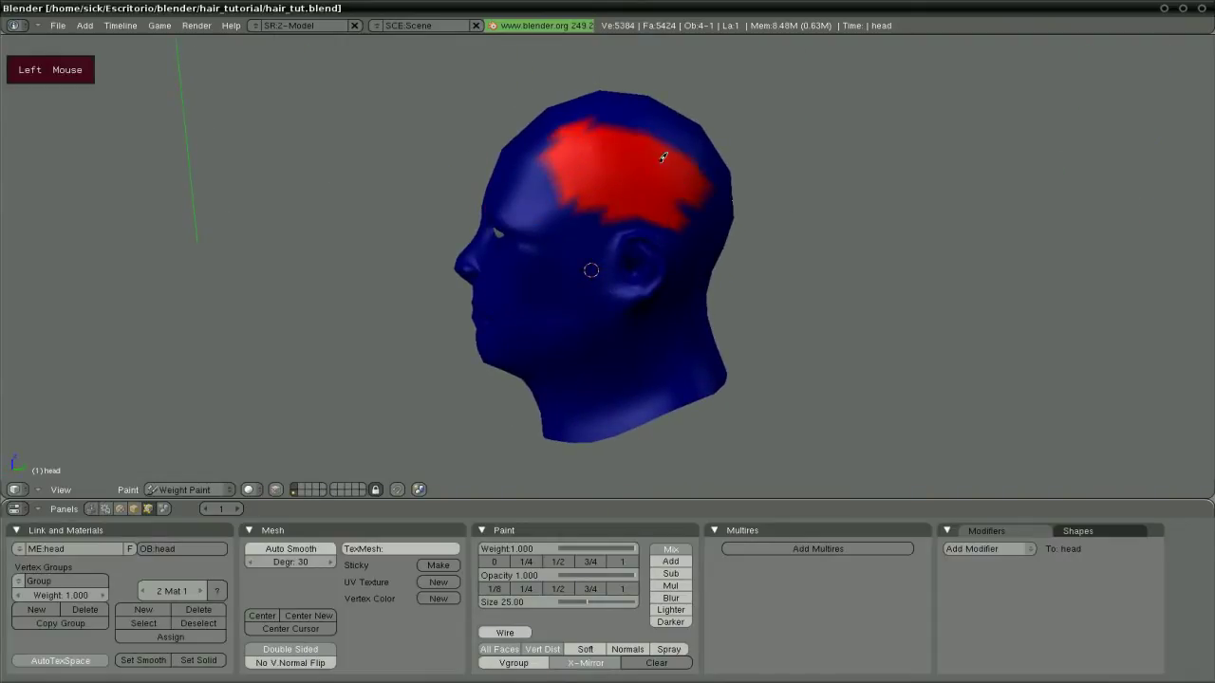
Paint full weight behind the ear and across the back of the head.
{"action": "middle_click_drag", "start_coordinate": [667, 155], "coordinate": [570, 150]}
{"action": "mouse_move", "coordinate": [570, 150]}
{"action": "left_mouse_down"}
{"action": "mouse_move", "coordinate": [617, 237]}
{"action": "mouse_move", "coordinate": [649, 210]}
{"action": "mouse_move", "coordinate": [636, 175]}
{"action": "left_mouse_up"}
{"action": "left_click_drag", "start_coordinate": [642, 212], "coordinate": [678, 238]}
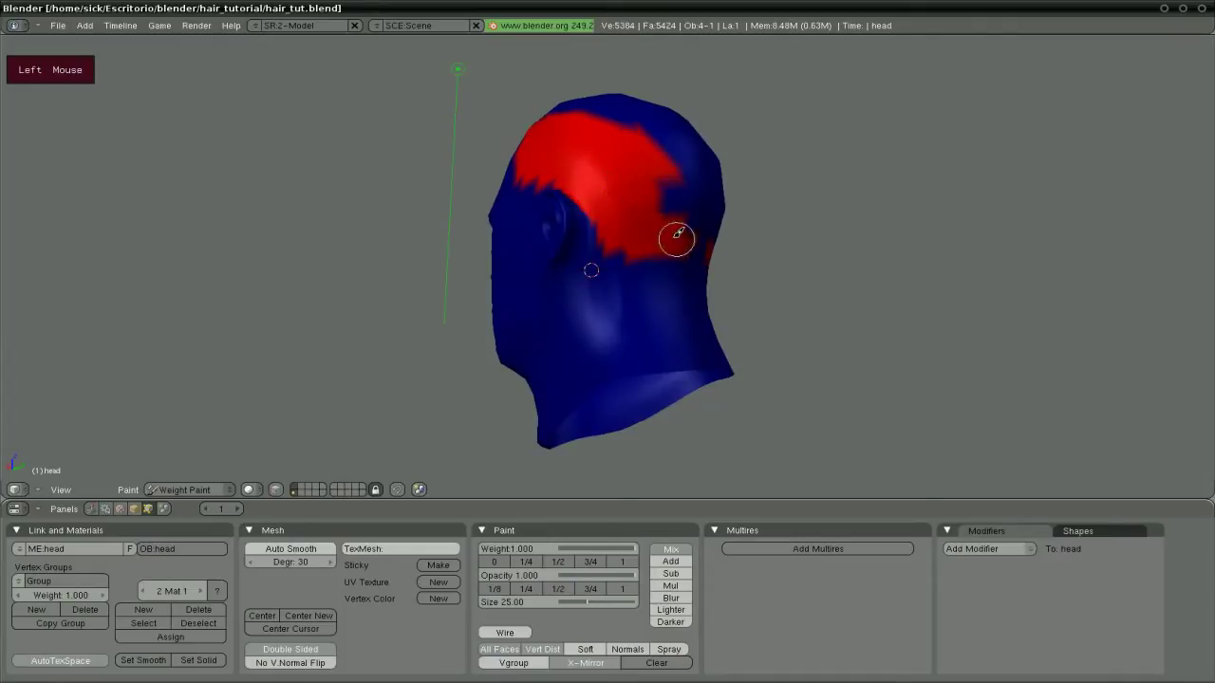
{"action": "mouse_move", "coordinate": [677, 238]}
{"action": "middle_mouse_down"}
{"action": "mouse_move", "coordinate": [577, 190]}
{"action": "mouse_move", "coordinate": [603, 228]}
{"action": "middle_mouse_up"}
{"action": "mouse_move", "coordinate": [602, 228]}
{"action": "left_mouse_down"}
{"action": "mouse_move", "coordinate": [576, 181]}
{"action": "mouse_move", "coordinate": [585, 154]}
{"action": "mouse_move", "coordinate": [617, 167]}
{"action": "left_mouse_up"}
{"action": "mouse_move", "coordinate": [617, 167]}
{"action": "middle_mouse_down"}
{"action": "mouse_move", "coordinate": [582, 266]}
{"action": "mouse_move", "coordinate": [619, 262]}
{"action": "middle_mouse_up"}
{"action": "mouse_move", "coordinate": [618, 262]}
{"action": "left_mouse_down"}
{"action": "mouse_move", "coordinate": [610, 288]}
{"action": "mouse_move", "coordinate": [542, 236]}
{"action": "mouse_move", "coordinate": [601, 217]}
{"action": "left_mouse_up"}
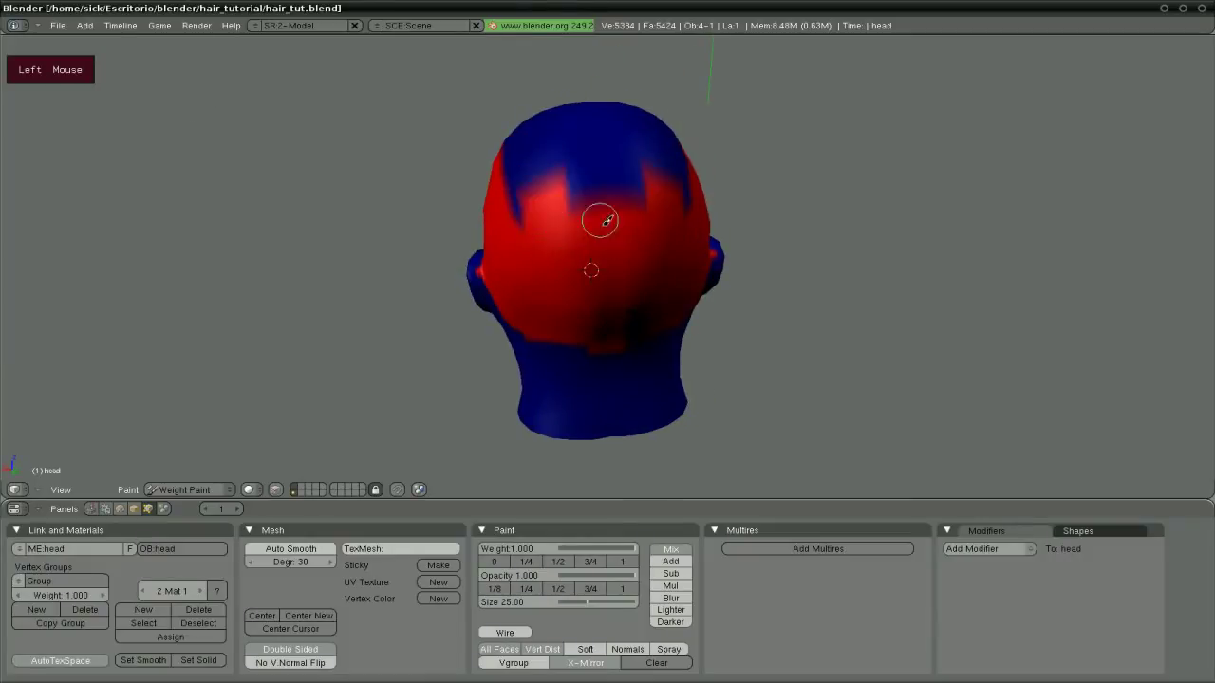
Fill the crown and the top of the scalp with full weight.
{"action": "middle_click_drag", "start_coordinate": [602, 217], "coordinate": [636, 241]}
{"action": "mouse_move", "coordinate": [636, 241]}
{"action": "left_mouse_down"}
{"action": "mouse_move", "coordinate": [622, 238]}
{"action": "mouse_move", "coordinate": [670, 238]}
{"action": "mouse_move", "coordinate": [692, 195]}
{"action": "mouse_move", "coordinate": [650, 218]}
{"action": "mouse_move", "coordinate": [592, 222]}
{"action": "mouse_move", "coordinate": [629, 171]}
{"action": "left_mouse_up"}
{"action": "middle_click_drag", "start_coordinate": [630, 171], "coordinate": [588, 190]}
{"action": "left_click_drag", "start_coordinate": [611, 155], "coordinate": [601, 166]}
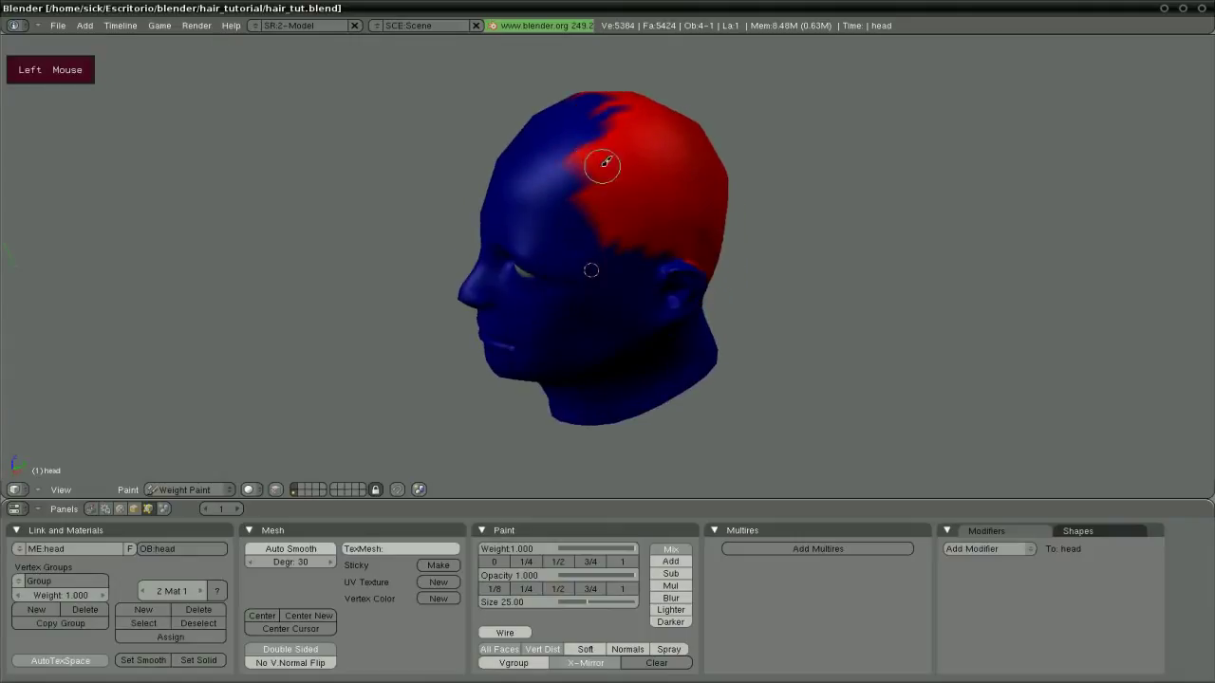
{"action": "left_click_drag", "start_coordinate": [596, 119], "coordinate": [615, 115]}
Close the unpainted gap above the forehead to form the front hairline.
{"action": "middle_click_drag", "start_coordinate": [612, 124], "coordinate": [654, 162]}
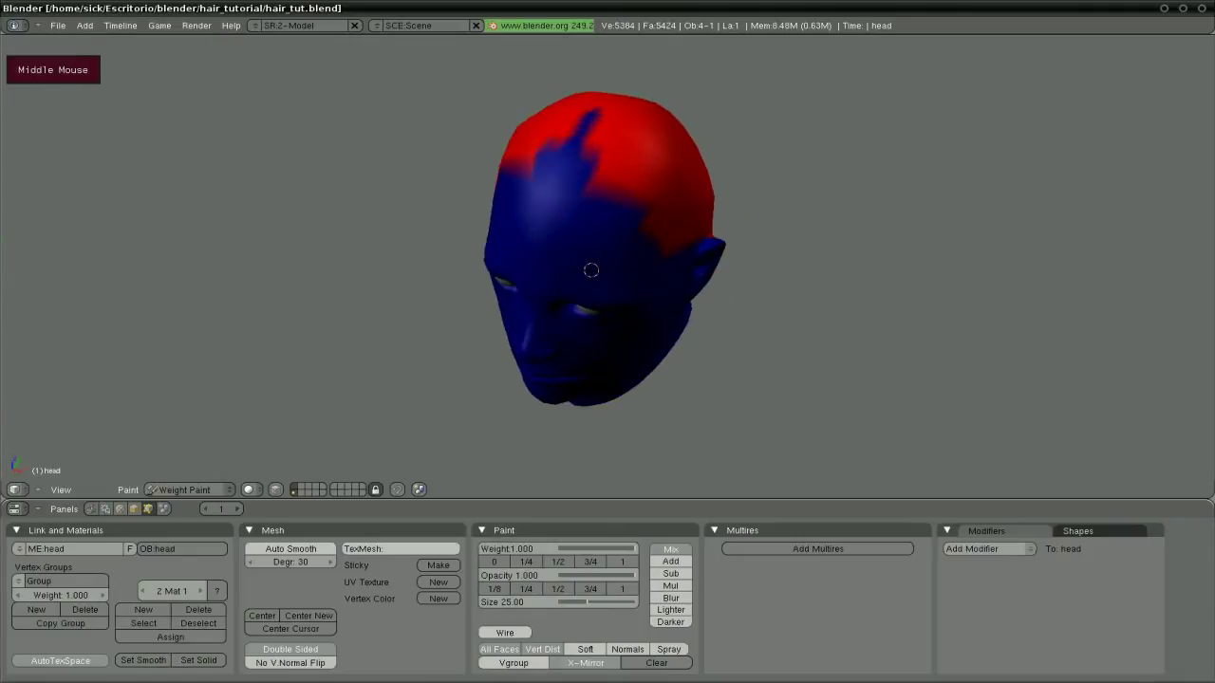
{"action": "mouse_move", "coordinate": [561, 167]}
{"action": "left_mouse_down"}
{"action": "mouse_move", "coordinate": [594, 151]}
{"action": "mouse_move", "coordinate": [596, 123]}
{"action": "left_mouse_up"}
{"action": "middle_click_drag", "start_coordinate": [610, 139], "coordinate": [560, 143]}
{"action": "mouse_move", "coordinate": [560, 152]}
{"action": "left_mouse_down"}
{"action": "mouse_move", "coordinate": [562, 127]}
{"action": "mouse_move", "coordinate": [536, 149]}
{"action": "mouse_move", "coordinate": [572, 157]}
{"action": "left_mouse_up"}
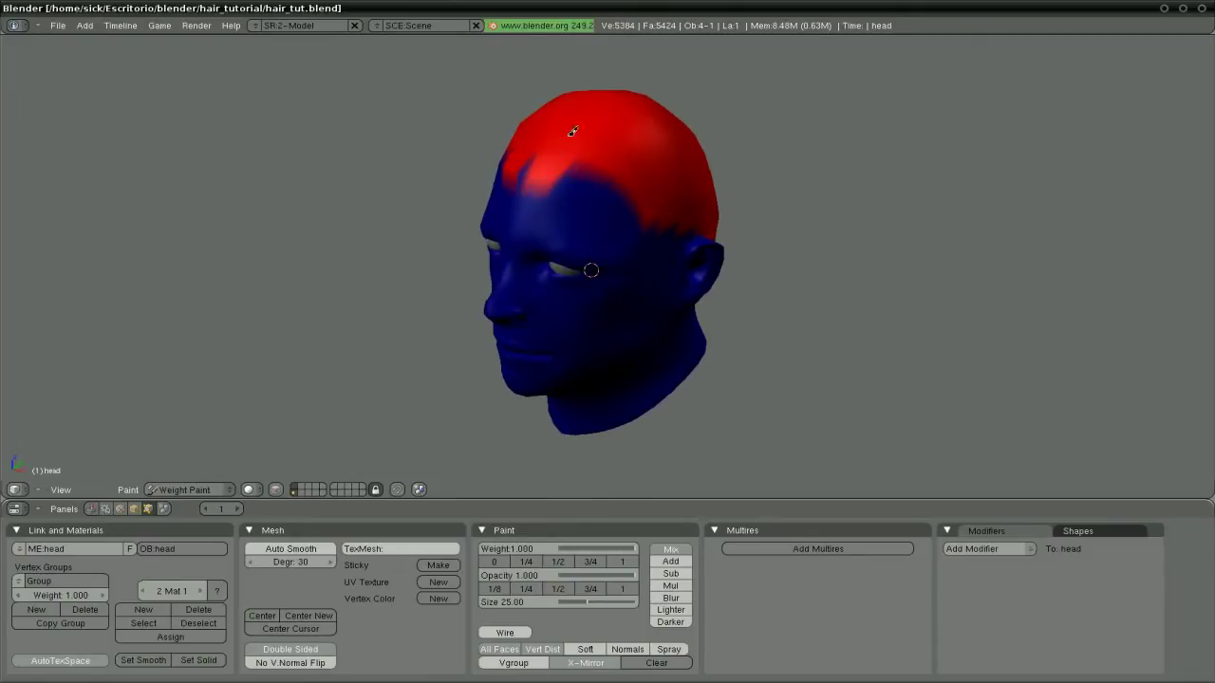
Extend the painted weight over the temple and down into a sideburn in front of the ear.
{"action": "mouse_move", "coordinate": [566, 159]}
{"action": "middle_mouse_down"}
{"action": "mouse_move", "coordinate": [599, 166]}
{"action": "mouse_move", "coordinate": [456, 176]}
{"action": "mouse_move", "coordinate": [548, 143]}
{"action": "mouse_move", "coordinate": [608, 166]}
{"action": "middle_mouse_up"}
{"action": "left_click_drag", "start_coordinate": [607, 166], "coordinate": [638, 192]}
{"action": "mouse_move", "coordinate": [598, 133]}
{"action": "middle_mouse_down", "text": "ctrl"}
{"action": "mouse_move", "coordinate": [607, 114]}
{"action": "mouse_move", "coordinate": [616, 178]}
{"action": "middle_mouse_up", "text": "ctrl"}
{"action": "mouse_move", "coordinate": [617, 179]}
{"action": "left_mouse_down"}
{"action": "mouse_move", "coordinate": [618, 196]}
{"action": "mouse_move", "coordinate": [628, 158]}
{"action": "left_mouse_up"}
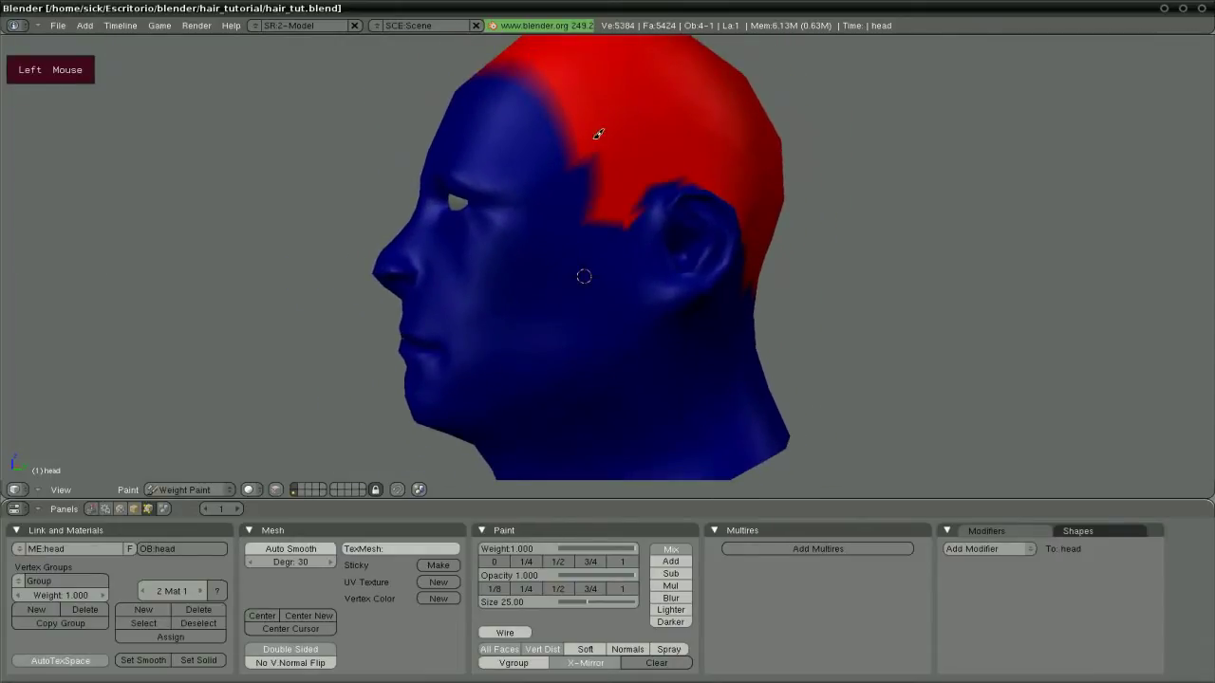
{"action": "left_click_drag", "start_coordinate": [611, 210], "coordinate": [618, 203]}
Paint the lower hairline behind the ears and along the nape of the neck.
{"action": "mouse_move", "coordinate": [618, 204]}
{"action": "middle_mouse_down"}
{"action": "mouse_move", "coordinate": [635, 162]}
{"action": "mouse_move", "coordinate": [568, 168]}
{"action": "mouse_move", "coordinate": [575, 217]}
{"action": "middle_mouse_up"}
{"action": "mouse_move", "coordinate": [575, 217]}
{"action": "left_mouse_down"}
{"action": "mouse_move", "coordinate": [621, 256]}
{"action": "mouse_move", "coordinate": [694, 258]}
{"action": "left_mouse_up"}
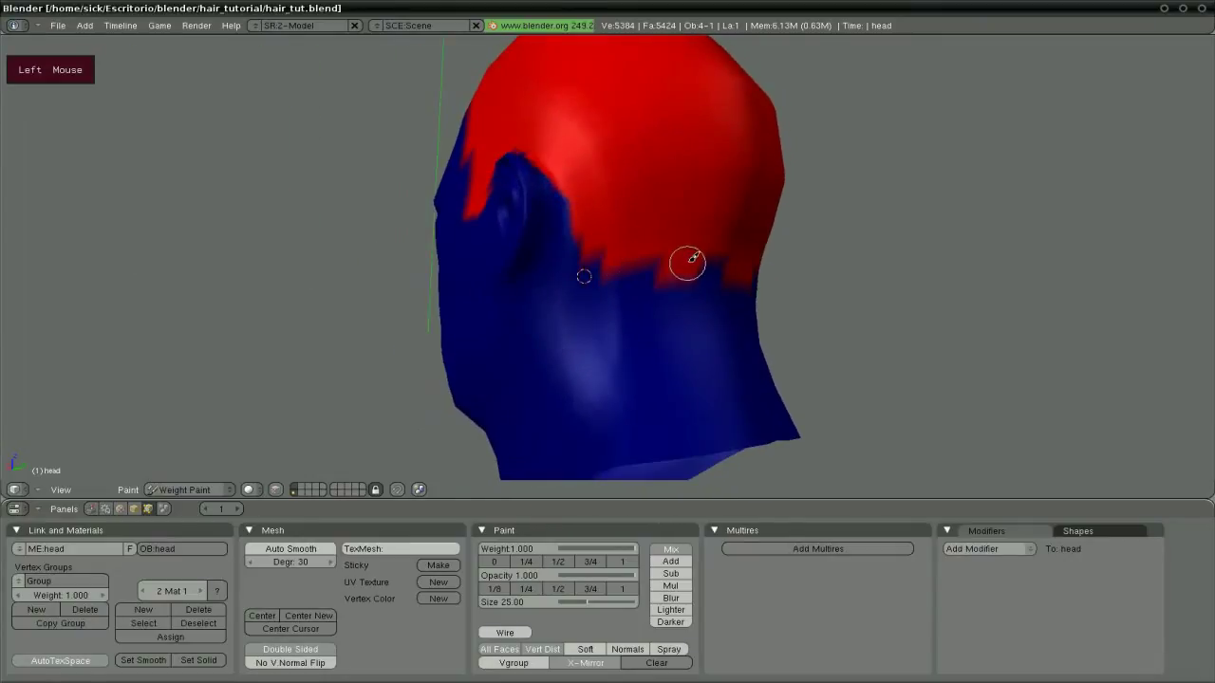
{"action": "mouse_move", "coordinate": [593, 188]}
{"action": "middle_mouse_down"}
{"action": "mouse_move", "coordinate": [515, 204]}
{"action": "mouse_move", "coordinate": [624, 243]}
{"action": "mouse_move", "coordinate": [569, 184]}
{"action": "mouse_move", "coordinate": [575, 228]}
{"action": "middle_mouse_up"}
{"action": "mouse_move", "coordinate": [575, 228]}
{"action": "left_mouse_down"}
{"action": "mouse_move", "coordinate": [577, 261]}
{"action": "mouse_move", "coordinate": [545, 255]}
{"action": "mouse_move", "coordinate": [579, 266]}
{"action": "mouse_move", "coordinate": [522, 228]}
{"action": "left_mouse_up"}
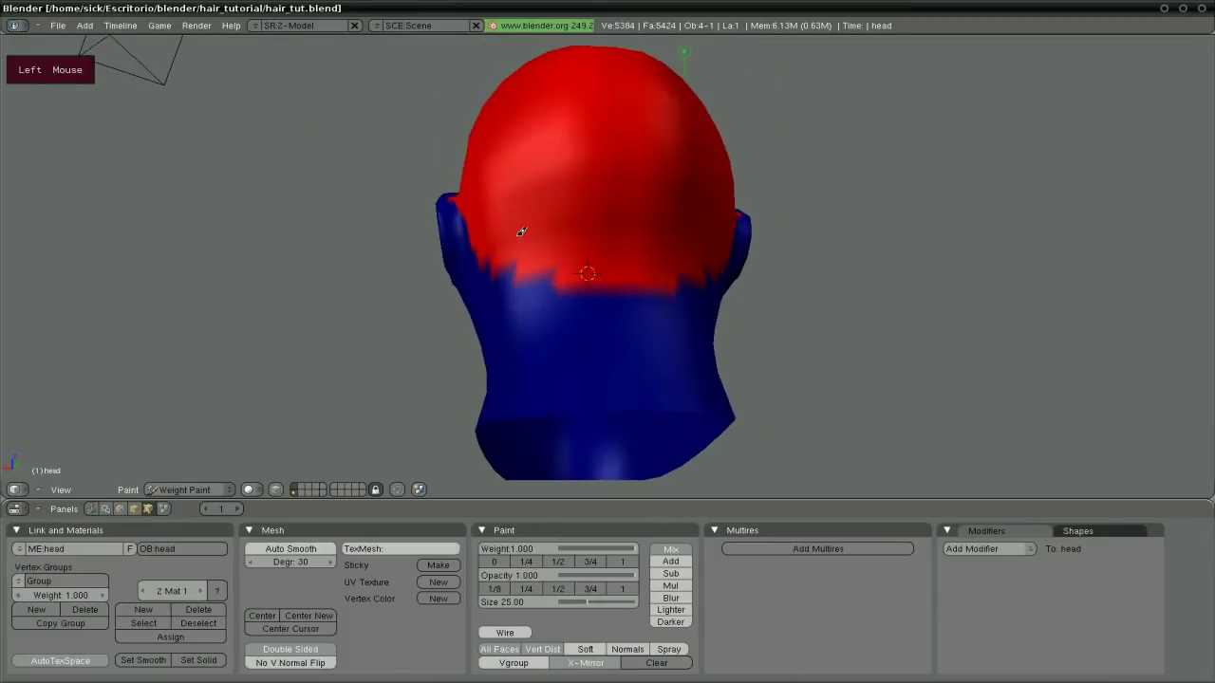
{"action": "mouse_move", "coordinate": [523, 227]}
{"action": "middle_mouse_down"}
{"action": "mouse_move", "coordinate": [610, 228]}
{"action": "mouse_move", "coordinate": [509, 228]}
{"action": "mouse_move", "coordinate": [580, 260]}
{"action": "mouse_move", "coordinate": [551, 263]}
{"action": "mouse_move", "coordinate": [524, 293]}
{"action": "mouse_move", "coordinate": [550, 269]}
{"action": "mouse_move", "coordinate": [523, 225]}
{"action": "middle_mouse_up"}
{"action": "left_click_drag", "start_coordinate": [527, 266], "coordinate": [511, 289]}
{"action": "mouse_move", "coordinate": [510, 290]}
{"action": "middle_mouse_down"}
{"action": "mouse_move", "coordinate": [676, 228]}
{"action": "mouse_move", "coordinate": [669, 254]}
{"action": "middle_mouse_up"}
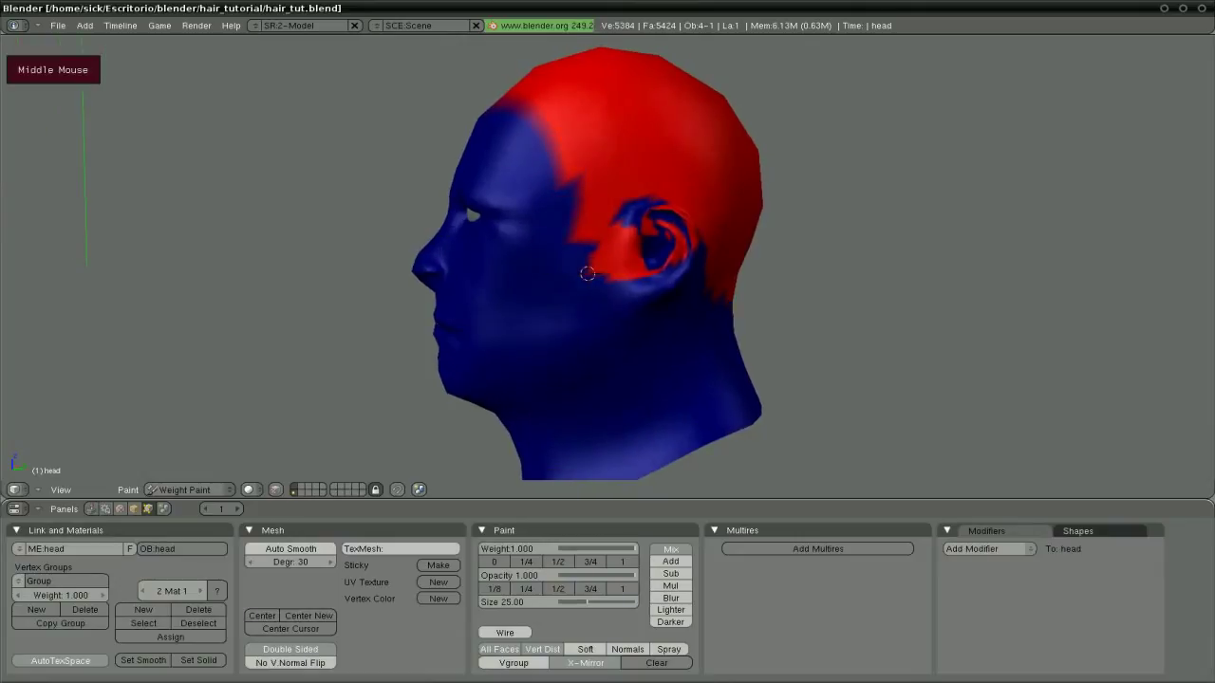
Subtract the stray weight from the ear and the cheek in front of it with the Sub brush.
{"action": "left_click", "coordinate": [669, 573]}
{"action": "mouse_move", "coordinate": [589, 275]}
{"action": "middle_mouse_down"}
{"action": "mouse_move", "coordinate": [624, 263]}
{"action": "mouse_move", "coordinate": [587, 273]}
{"action": "middle_mouse_up"}
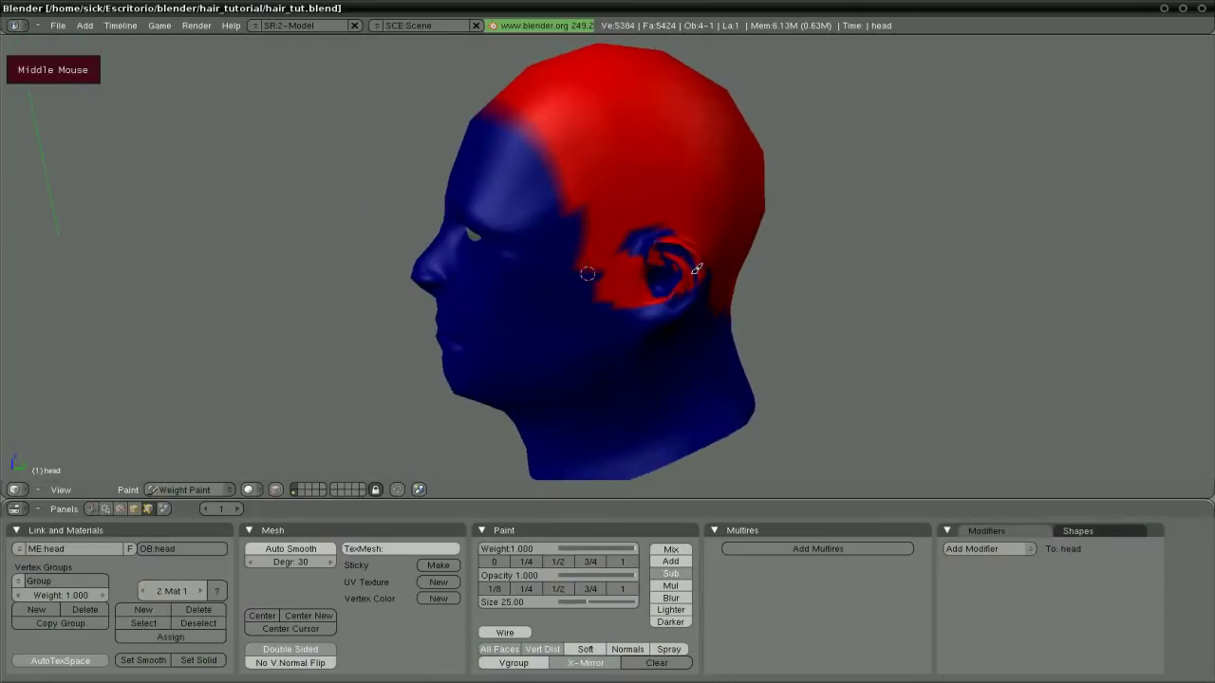
{"action": "mouse_move", "coordinate": [641, 298]}
{"action": "left_mouse_down"}
{"action": "mouse_move", "coordinate": [643, 271]}
{"action": "mouse_move", "coordinate": [627, 274]}
{"action": "mouse_move", "coordinate": [698, 268]}
{"action": "left_mouse_up"}
{"action": "middle_click_drag", "start_coordinate": [666, 251], "coordinate": [602, 269]}
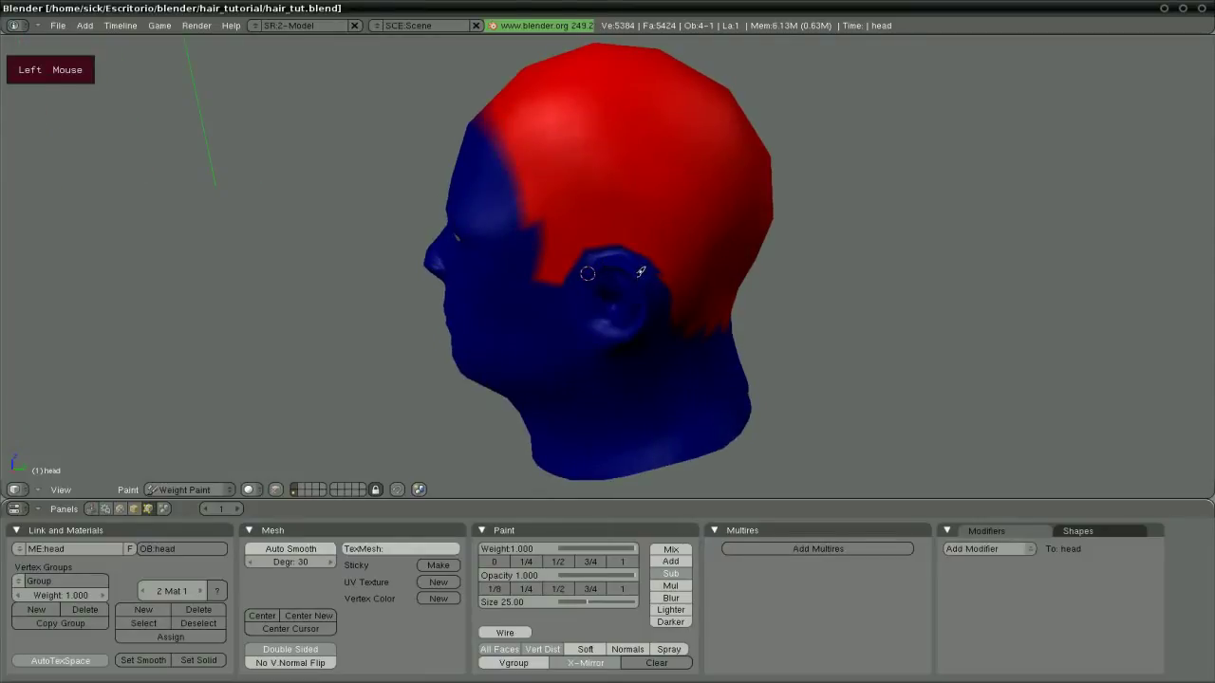
{"action": "middle_click_drag", "start_coordinate": [640, 272], "coordinate": [609, 242]}
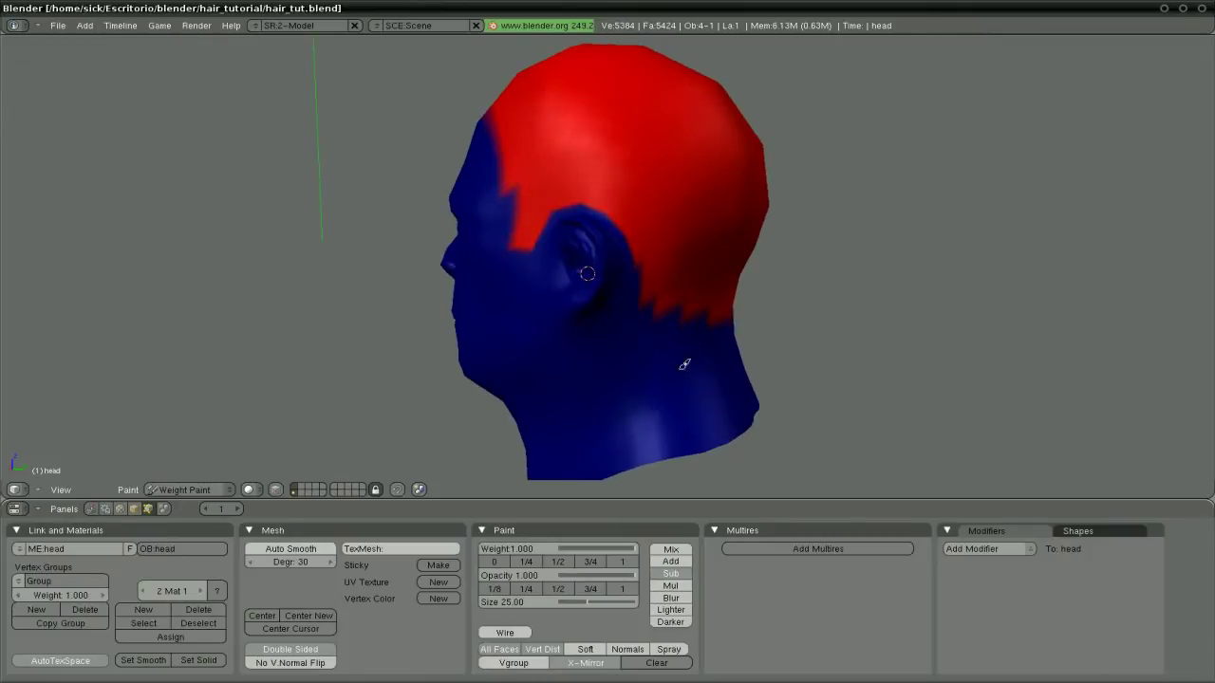
{"action": "middle_click_drag", "start_coordinate": [678, 360], "coordinate": [518, 294]}
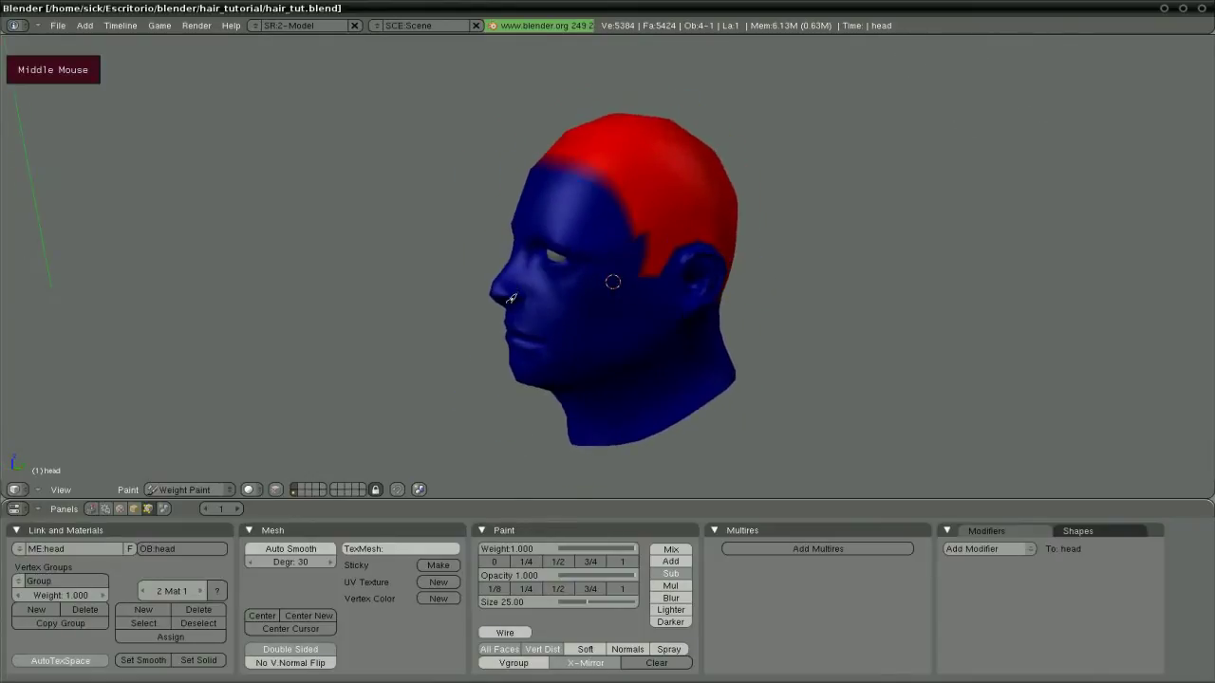
Return the head to Object Mode and rename its vertex group as hair.
{"action": "left_click", "coordinate": [228, 491]}
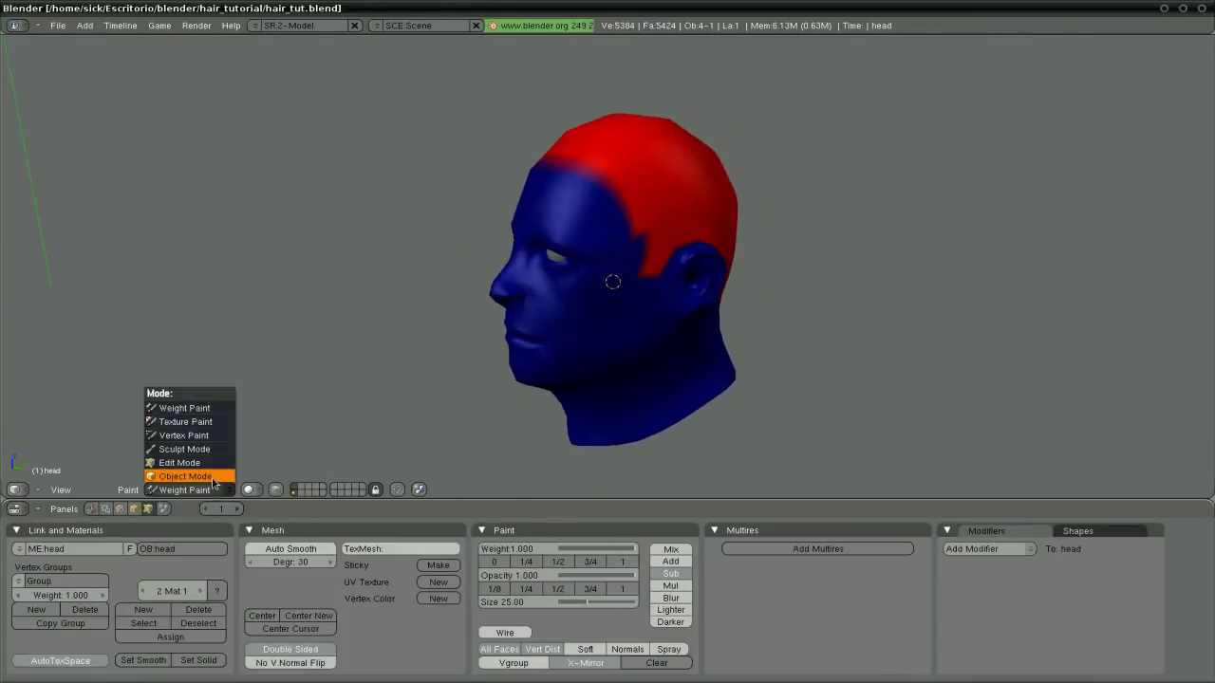
{"action": "left_click", "coordinate": [189, 474]}
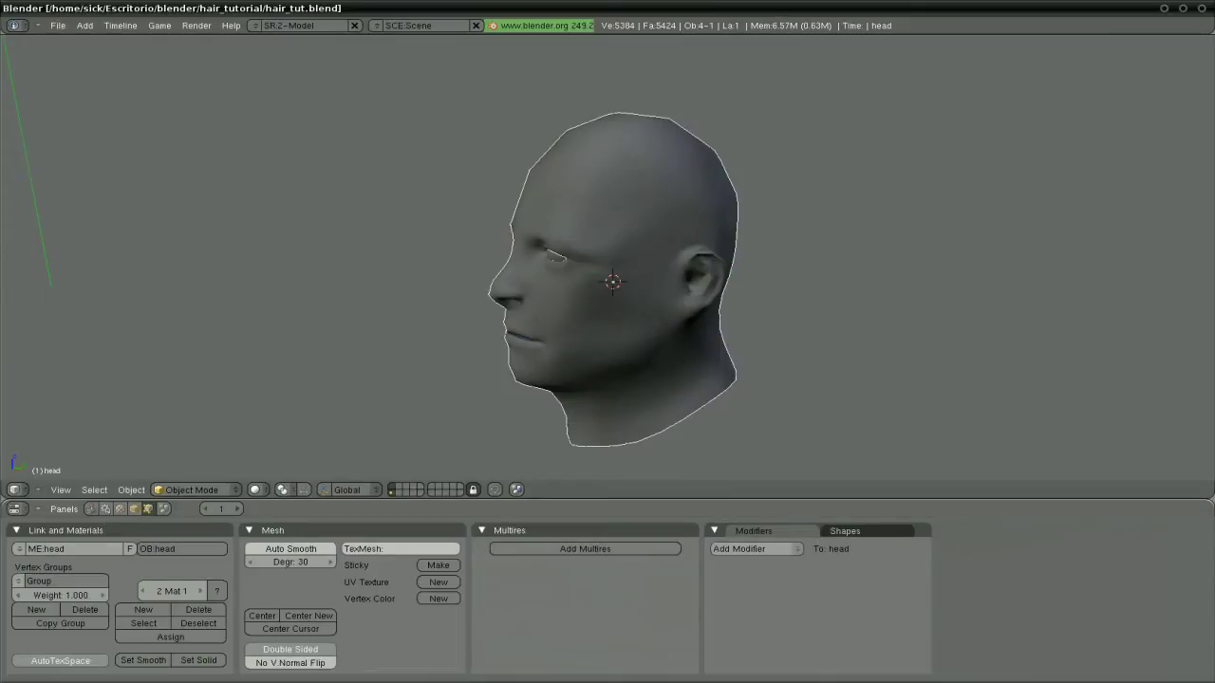
{"action": "left_click", "coordinate": [53, 581]}
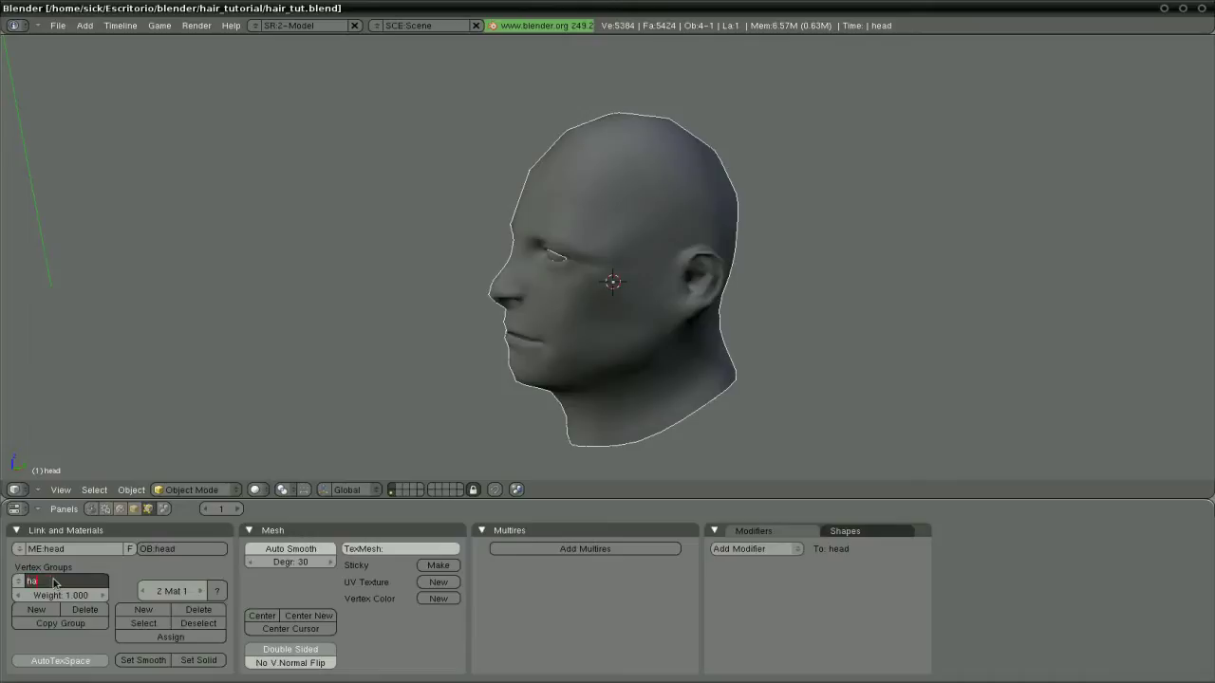
{"action": "key", "text": "Return"}
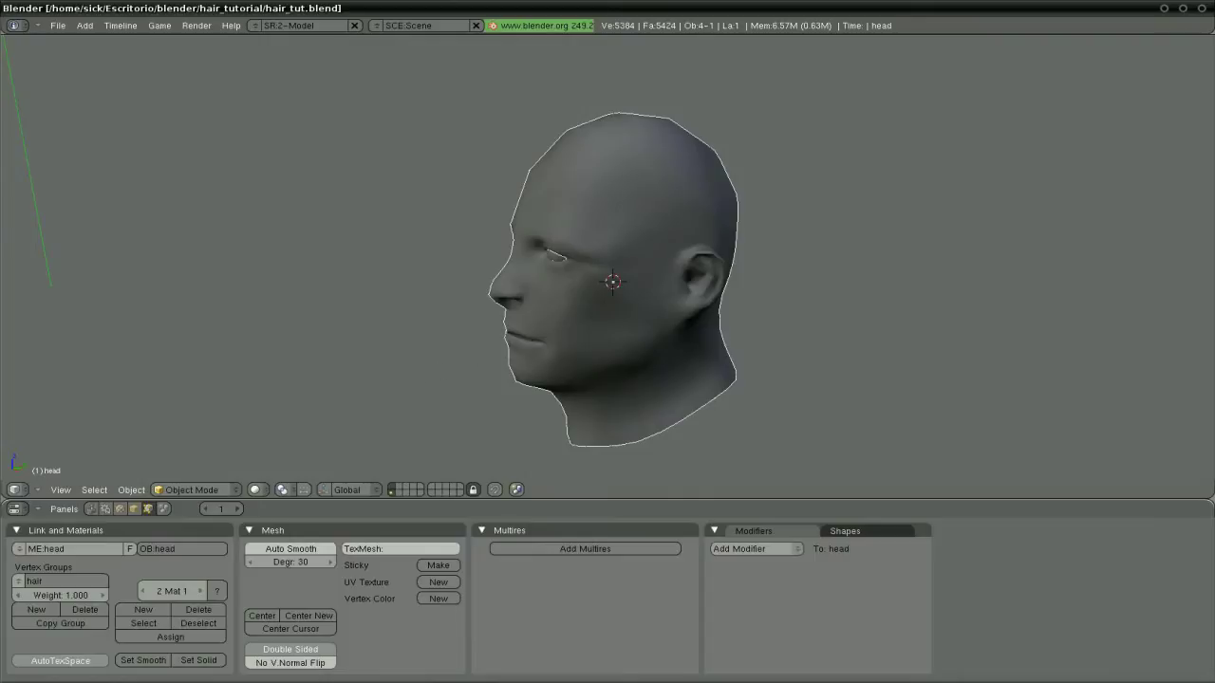
Add a new particle system to the head and set its type to Hair.
{"action": "left_click", "coordinate": [136, 511]}
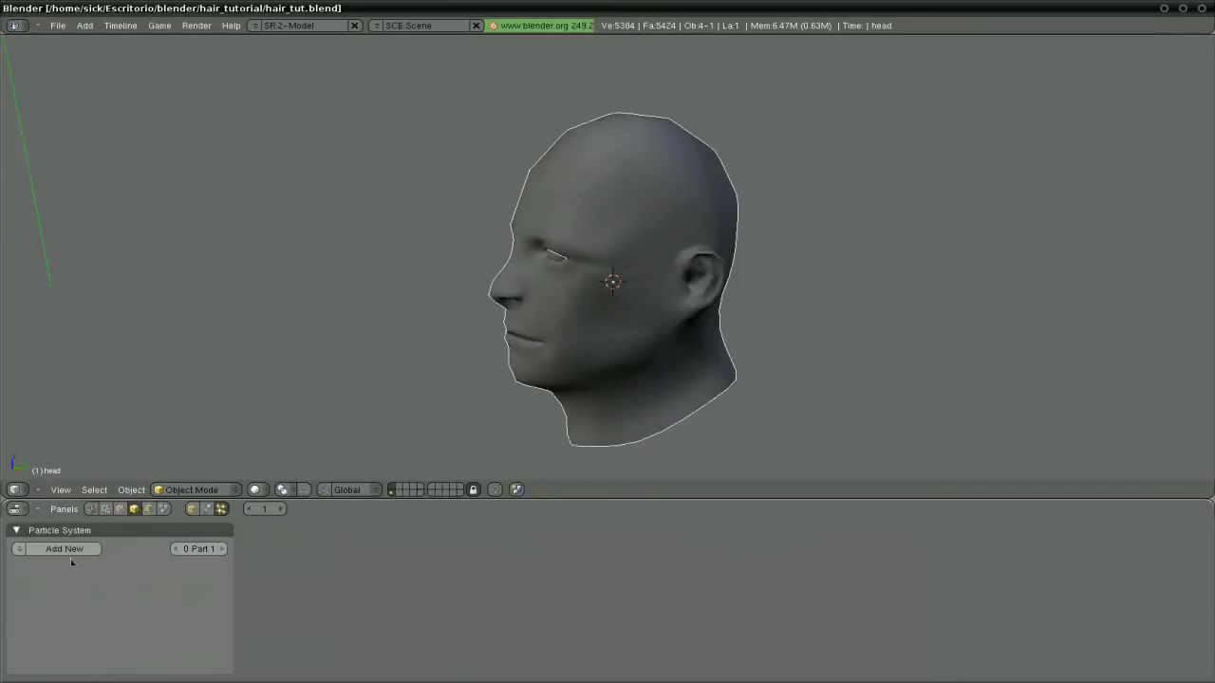
{"action": "left_click", "coordinate": [58, 549]}
{"action": "left_click", "coordinate": [58, 566]}
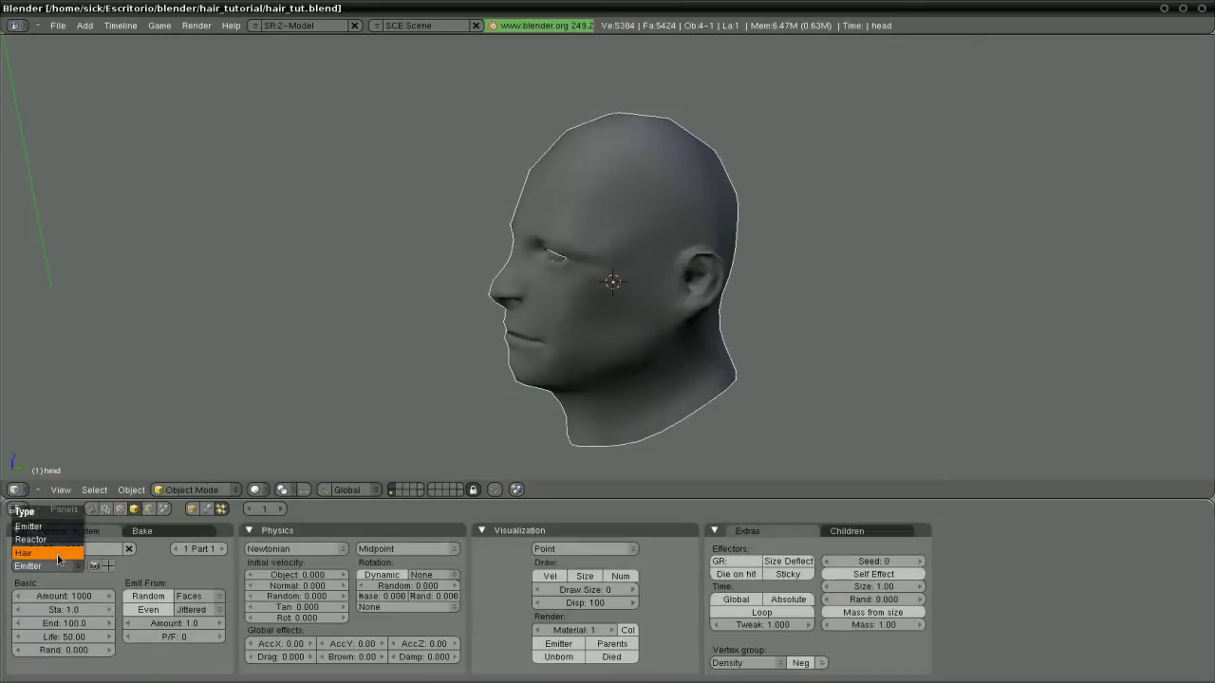
{"action": "left_click", "coordinate": [49, 552]}
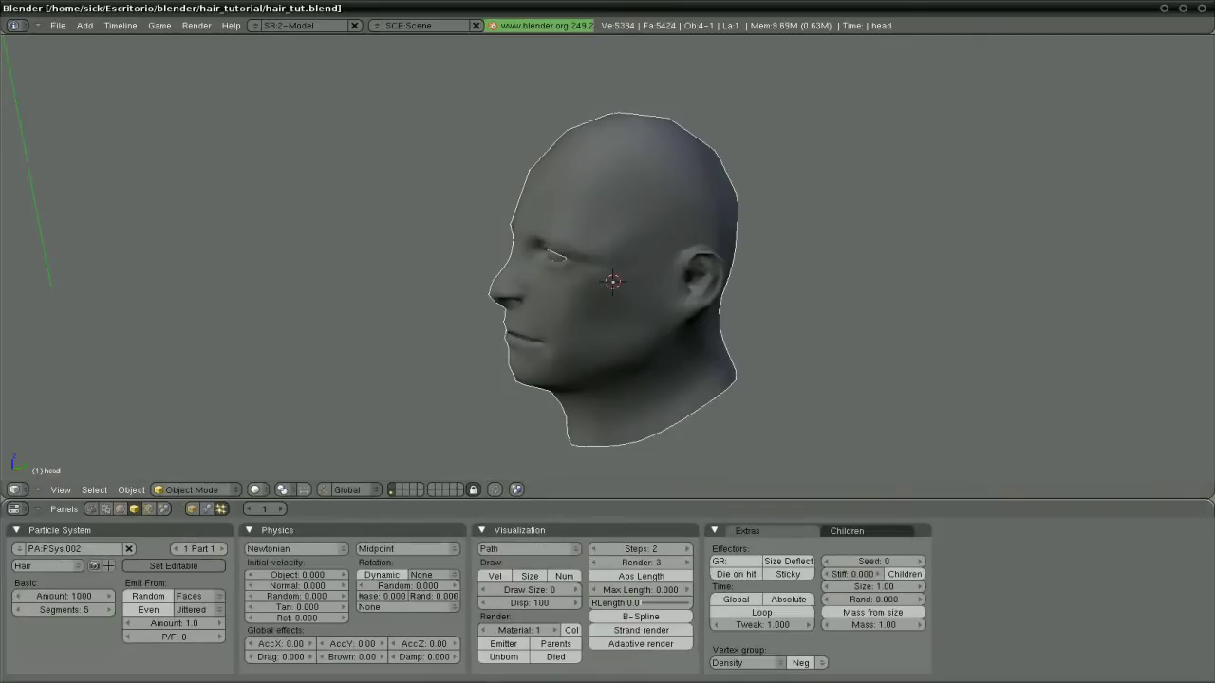
Set the hair particles' Normal initial velocity to 1.
{"action": "mouse_move", "coordinate": [780, 310]}
{"action": "middle_mouse_down"}
{"action": "mouse_move", "coordinate": [758, 306]}
{"action": "mouse_move", "coordinate": [783, 306]}
{"action": "middle_mouse_up"}
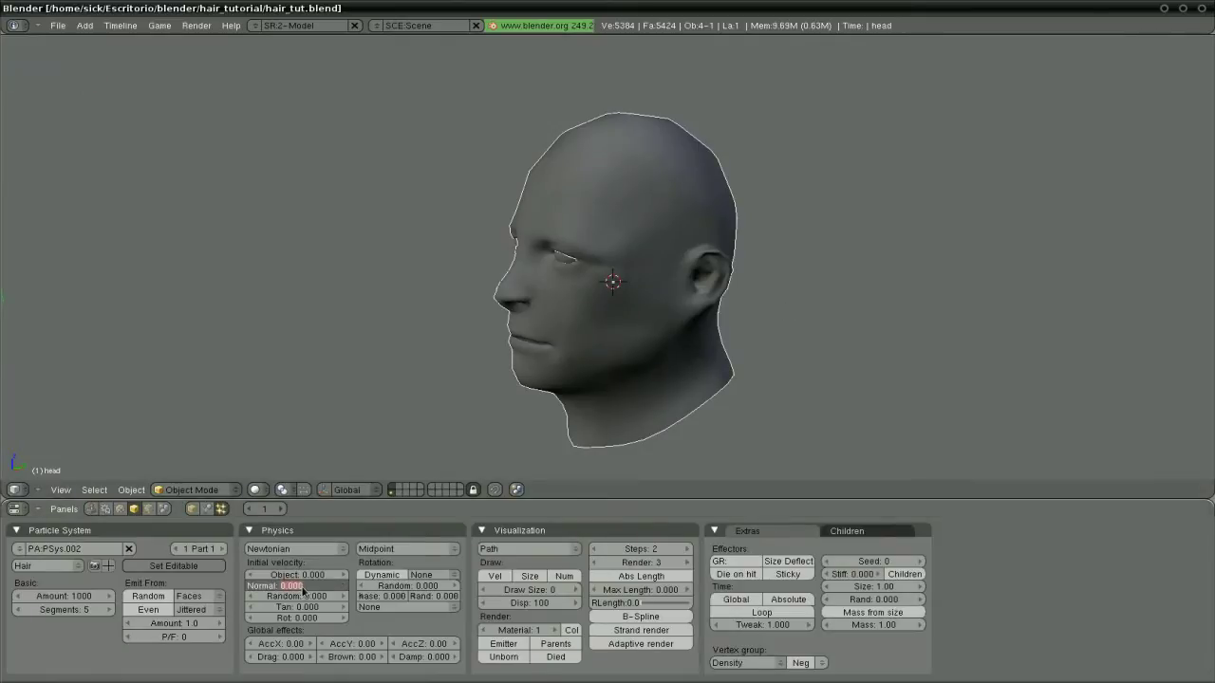
{"action": "type", "text": "1"}
{"action": "key", "text": "Return"}
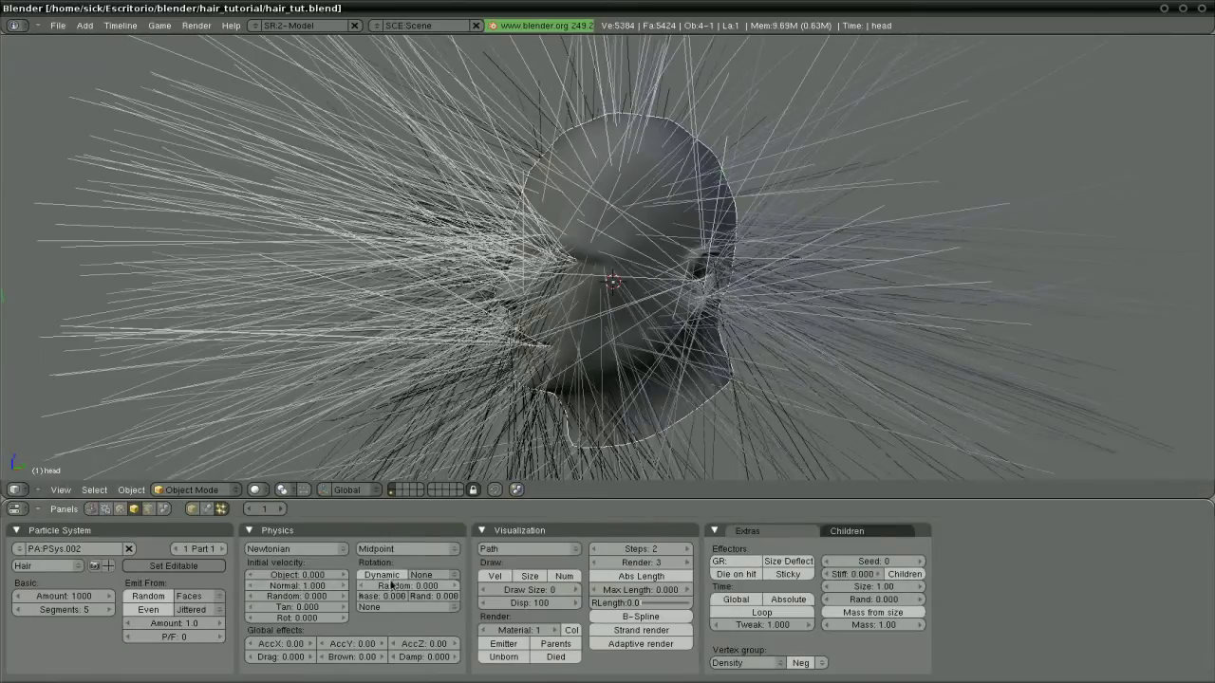
{"action": "scroll", "coordinate": [790, 371], "scroll_direction": "up", "scroll_amount": 3}
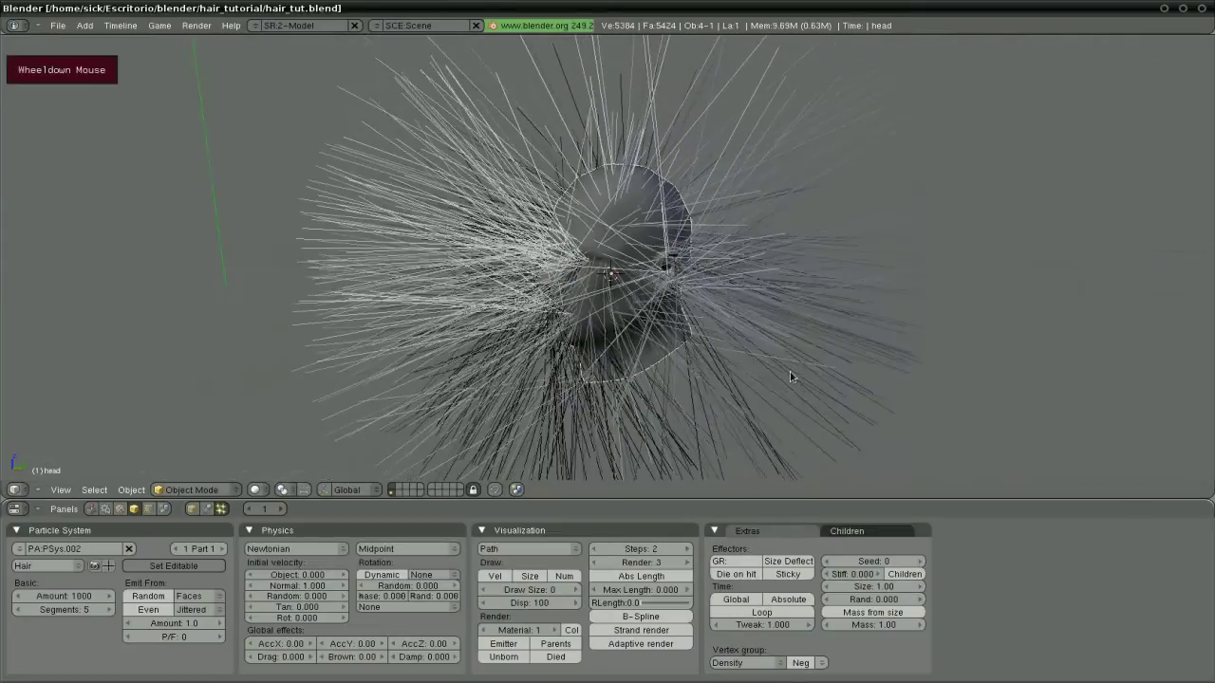
{"action": "mouse_move", "coordinate": [776, 373]}
{"action": "middle_mouse_down"}
{"action": "mouse_move", "coordinate": [721, 385]}
{"action": "mouse_move", "coordinate": [757, 376]}
{"action": "middle_mouse_up"}
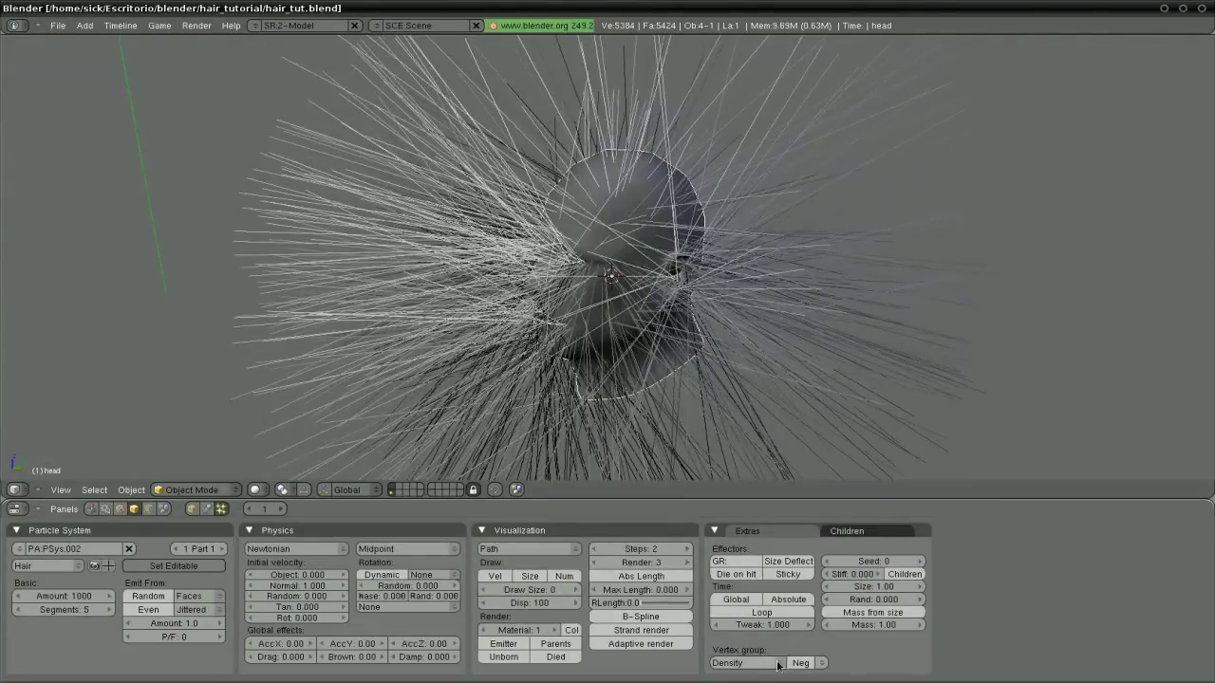
Assign the hair vertex group to the particle system's Density.
{"action": "left_click", "coordinate": [822, 666]}
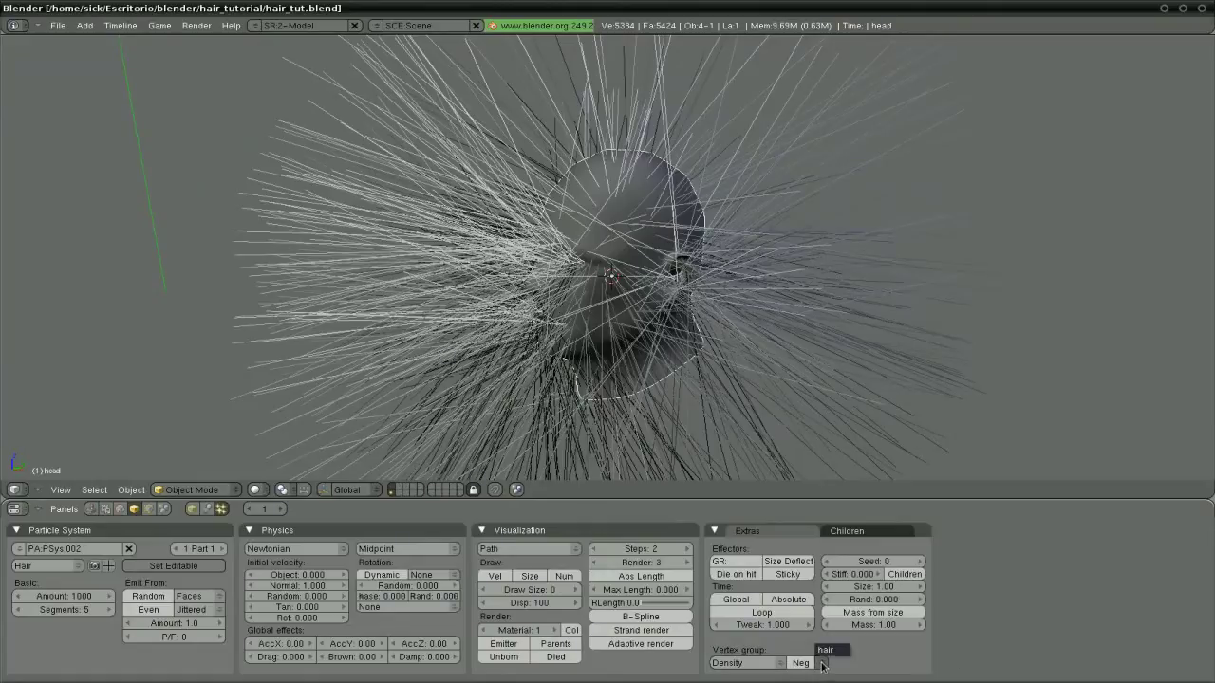
{"action": "left_click", "coordinate": [822, 653]}
{"action": "middle_click_drag", "start_coordinate": [685, 407], "coordinate": [577, 332]}
{"action": "scroll", "coordinate": [578, 329], "scroll_direction": "down", "scroll_amount": 2}
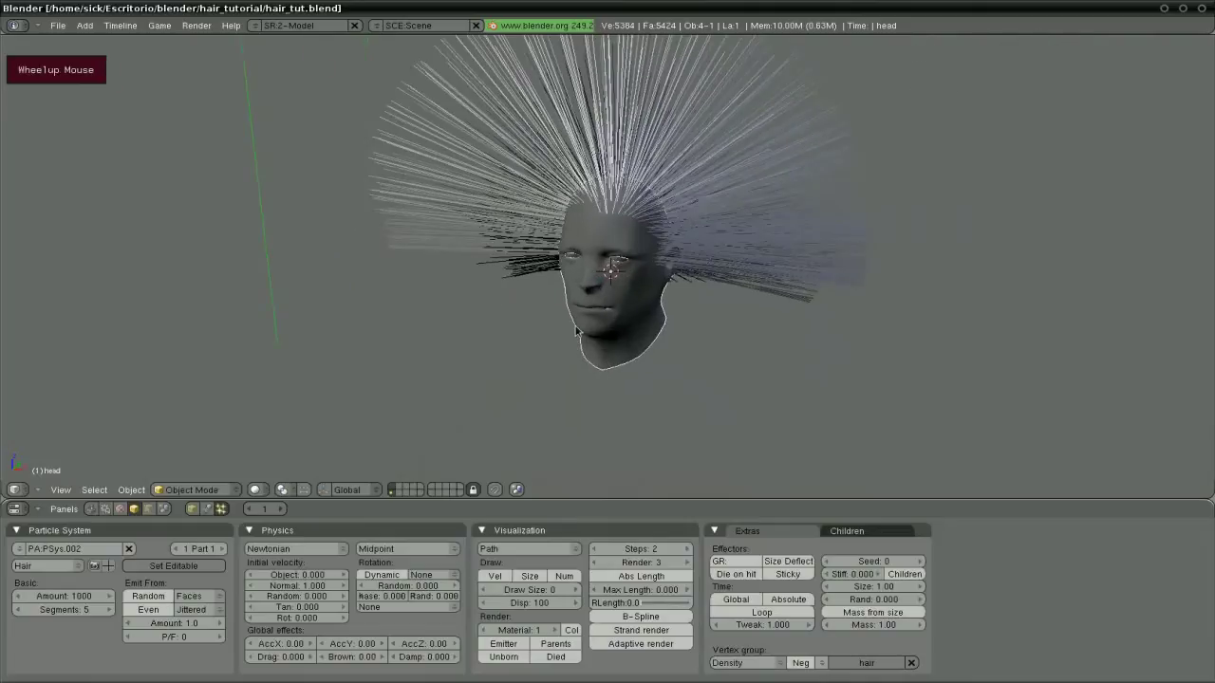
Shorten the hair by setting the Normal initial velocity to 0.2.
{"action": "scroll", "coordinate": [578, 328], "scroll_direction": "up", "scroll_amount": 2}
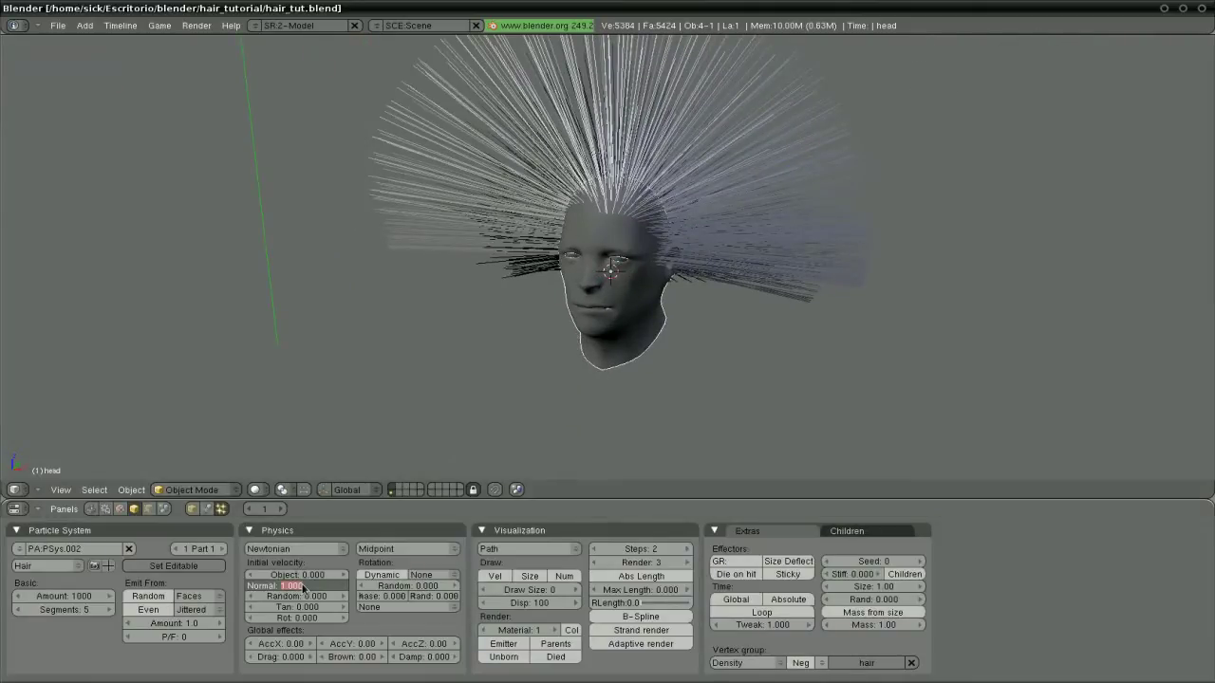
{"action": "type", "text": "0.2"}
{"action": "key", "text": "Return"}
{"action": "middle_click_drag", "start_coordinate": [697, 303], "coordinate": [911, 270]}
Enable Even and Random emission for the hair particles.
{"action": "left_click", "coordinate": [149, 609]}
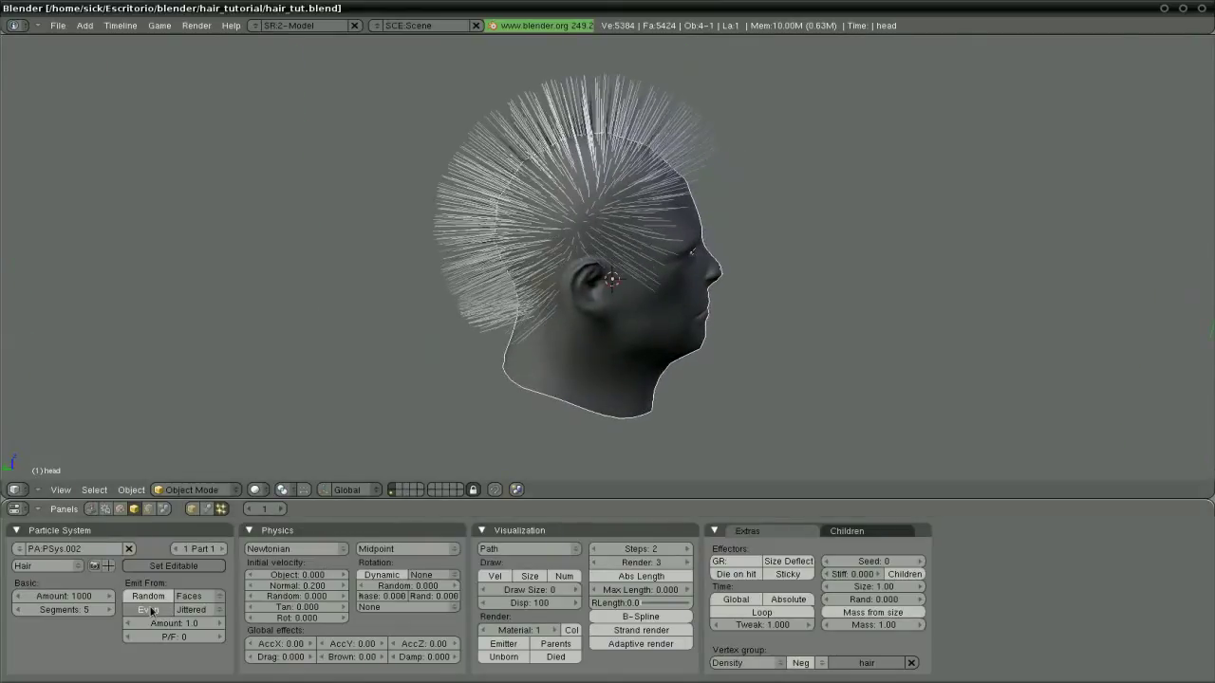
{"action": "middle_click_drag", "start_coordinate": [645, 312], "coordinate": [498, 318]}
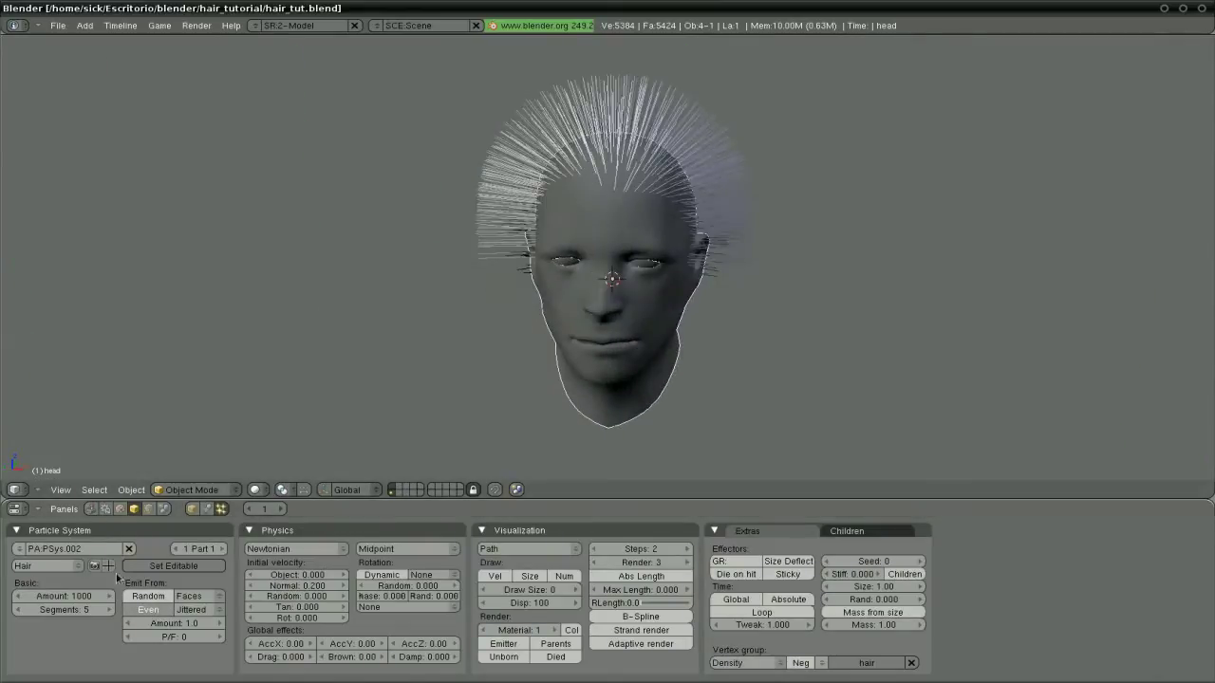
{"action": "middle_click_drag", "start_coordinate": [575, 336], "coordinate": [466, 355]}
{"action": "middle_click_drag", "start_coordinate": [621, 350], "coordinate": [540, 339], "text": "shift"}
{"action": "scroll", "coordinate": [613, 339], "scroll_direction": "up", "scroll_amount": 2}
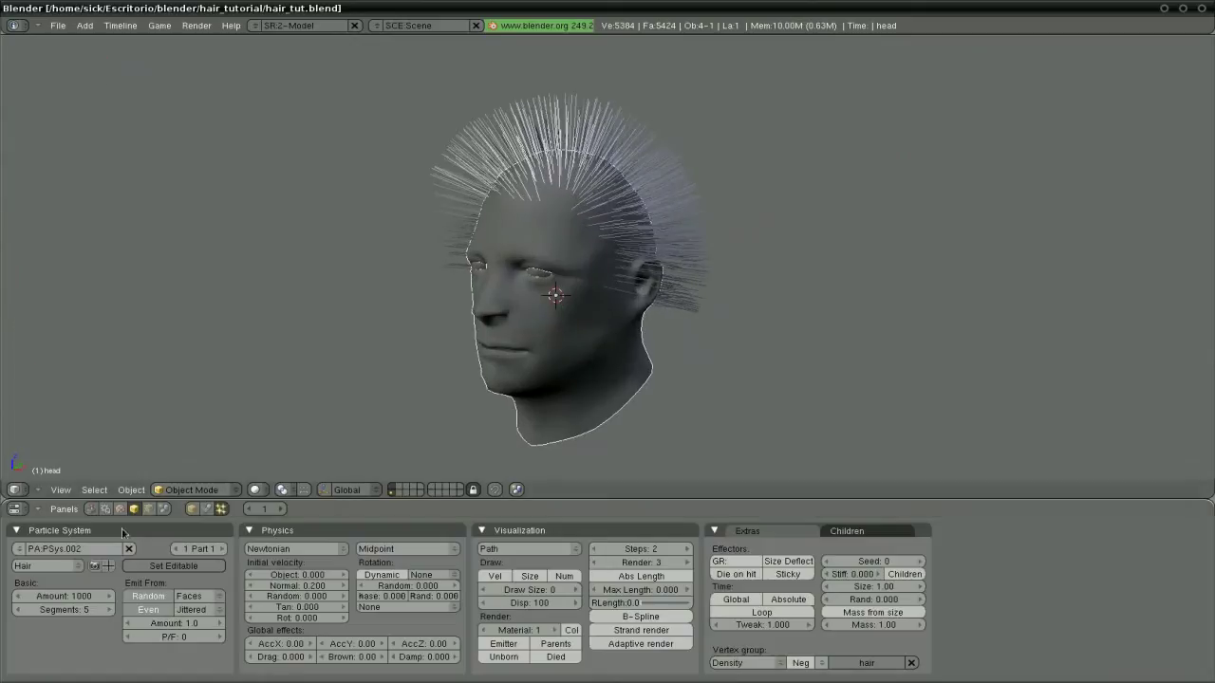
Set the hair particle system's basic Amount to 500.
{"action": "left_click", "coordinate": [78, 596]}
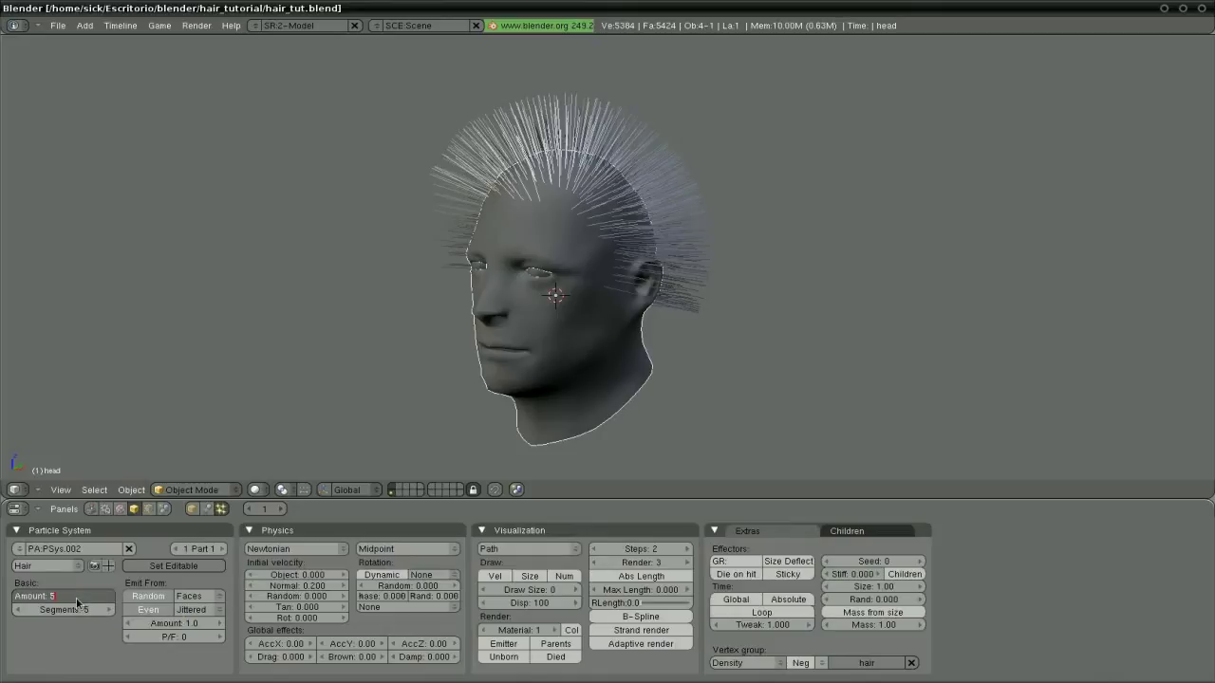
{"action": "type", "text": "500"}
{"action": "key", "text": "Return"}
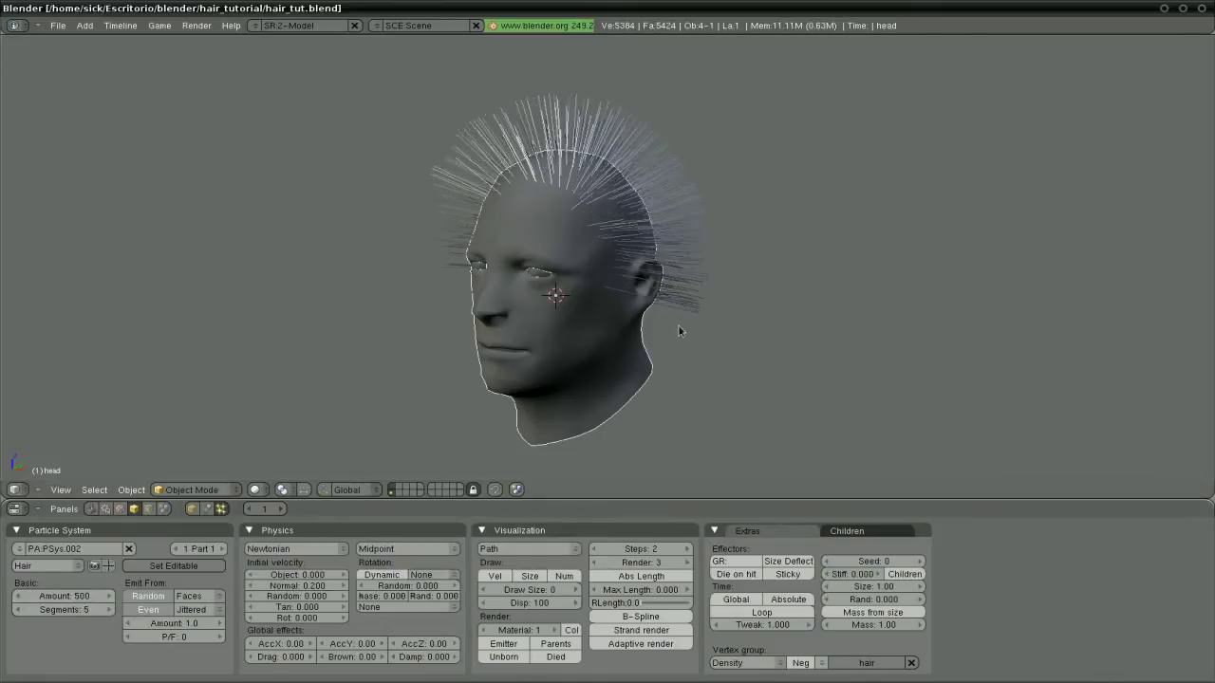
{"action": "middle_click_drag", "start_coordinate": [679, 326], "coordinate": [593, 333]}
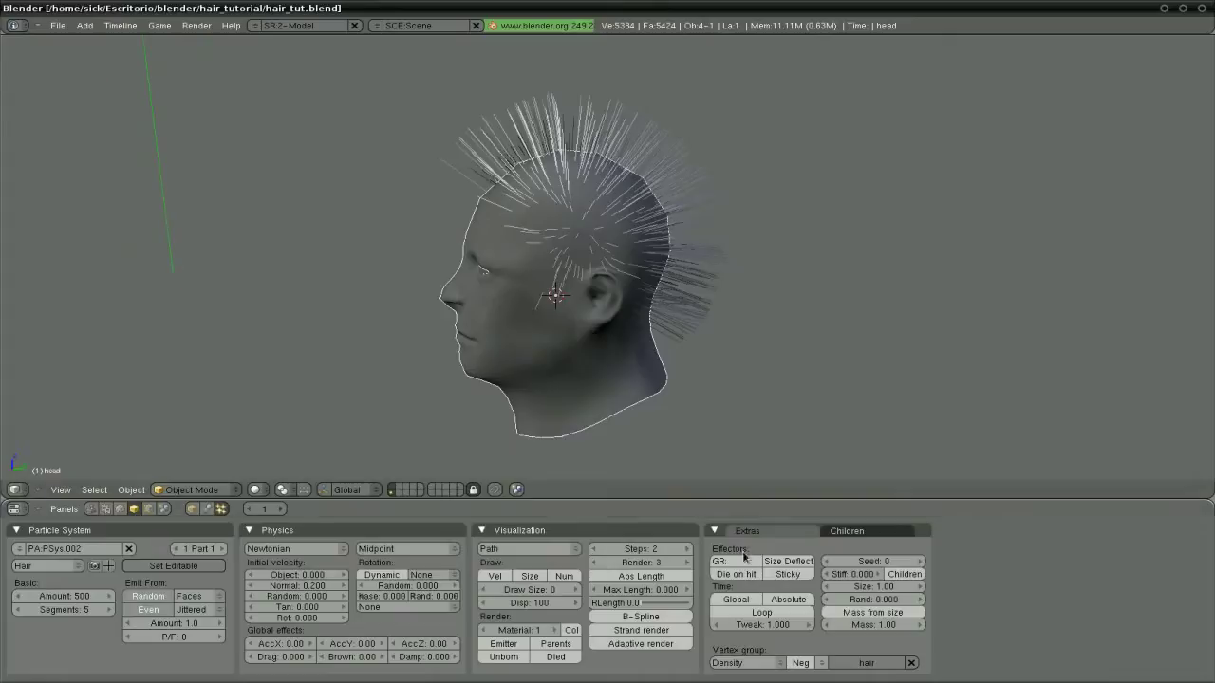
Fill in the hair by generating child particles from Faces.
{"action": "left_click", "coordinate": [838, 533]}
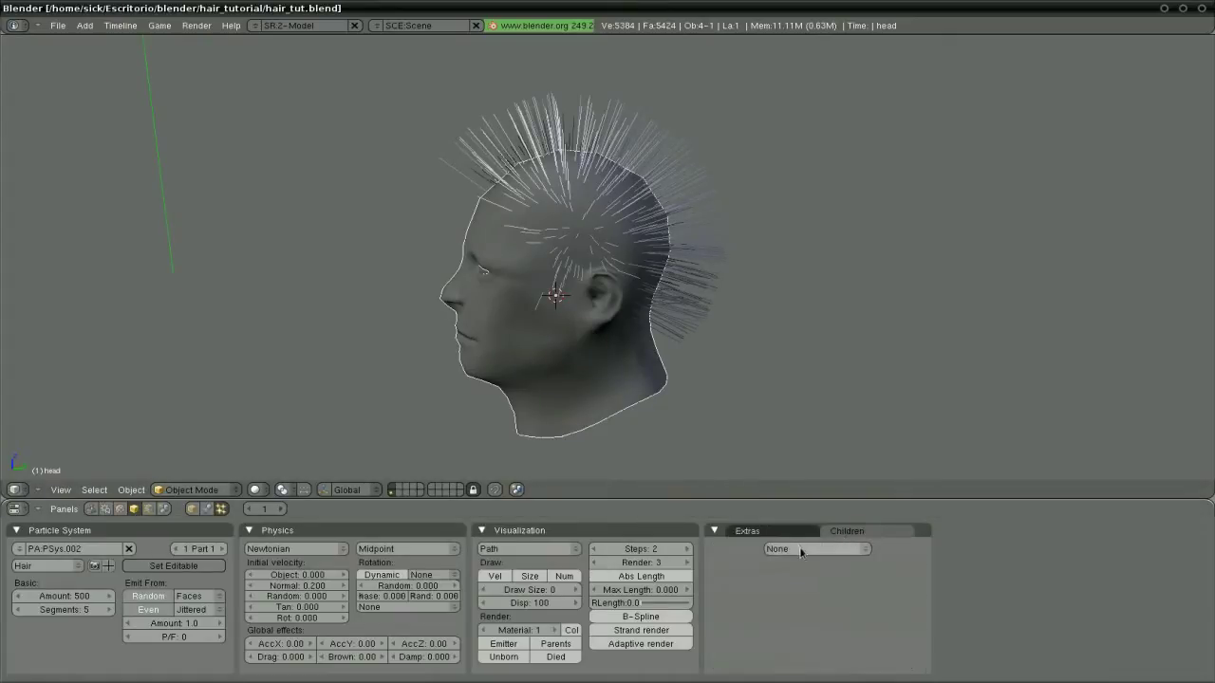
{"action": "left_click", "coordinate": [800, 549]}
{"action": "left_click", "coordinate": [805, 537]}
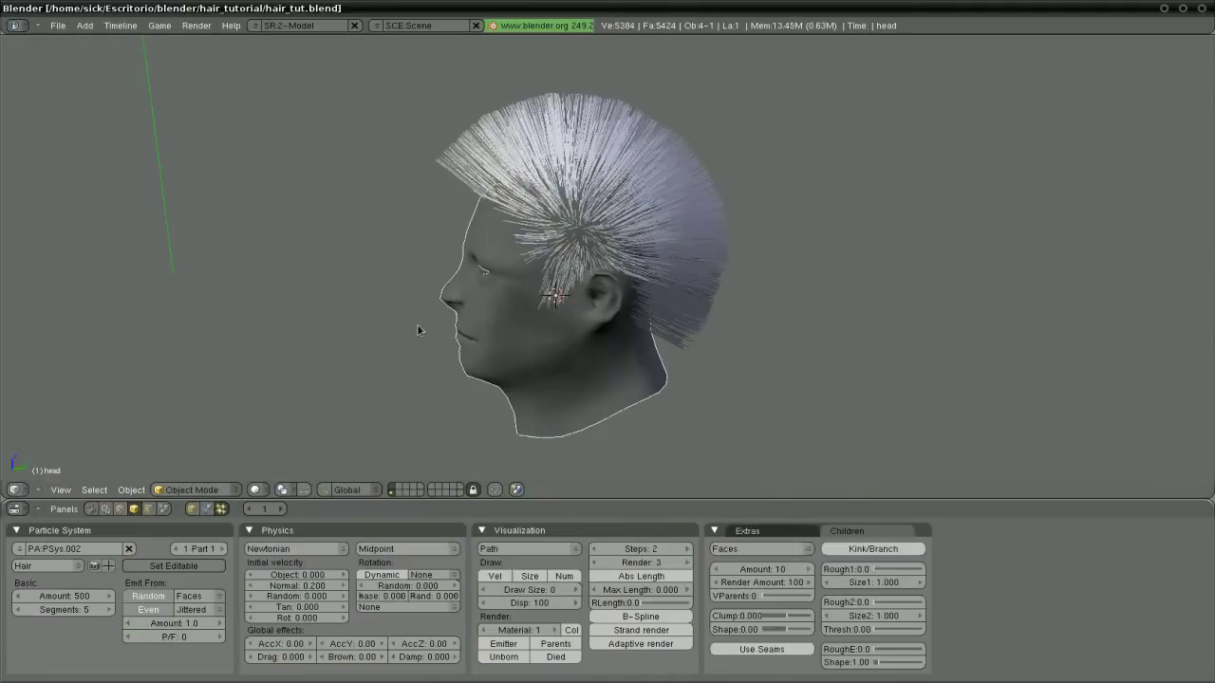
{"action": "middle_click_drag", "start_coordinate": [418, 331], "coordinate": [707, 328]}
{"action": "middle_click_drag", "start_coordinate": [745, 270], "coordinate": [599, 354]}
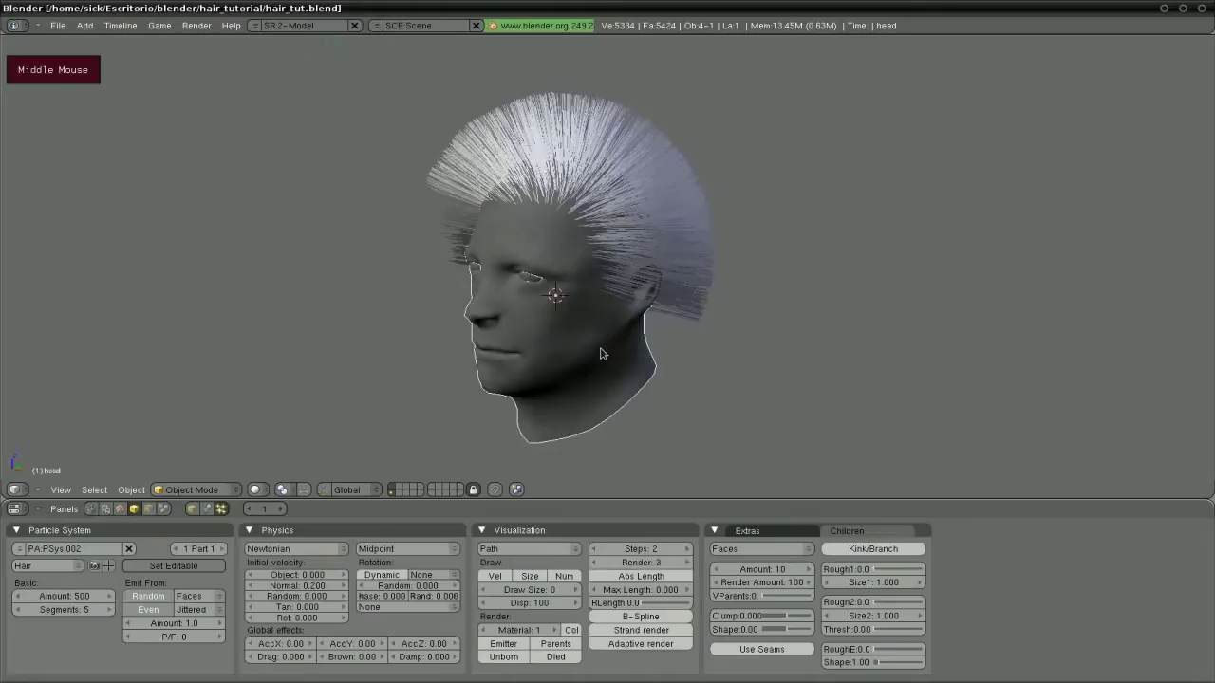
{"action": "scroll", "coordinate": [546, 313], "scroll_direction": "down", "scroll_amount": 1}
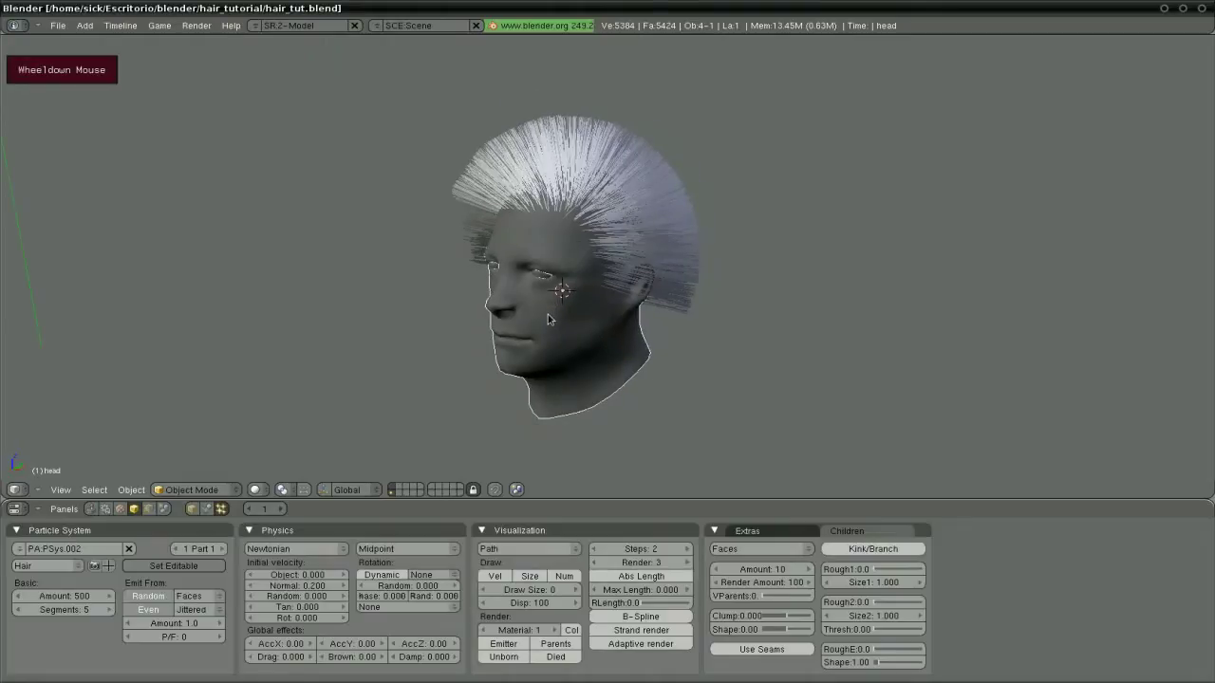
{"action": "scroll", "coordinate": [548, 319], "scroll_direction": "up", "scroll_amount": 1}
{"action": "middle_click_drag", "start_coordinate": [532, 323], "coordinate": [592, 318]}
{"action": "scroll", "coordinate": [581, 338], "scroll_direction": "up", "scroll_amount": 2}
Set the display amount of child hairs to 100.
{"action": "left_click", "coordinate": [771, 573]}
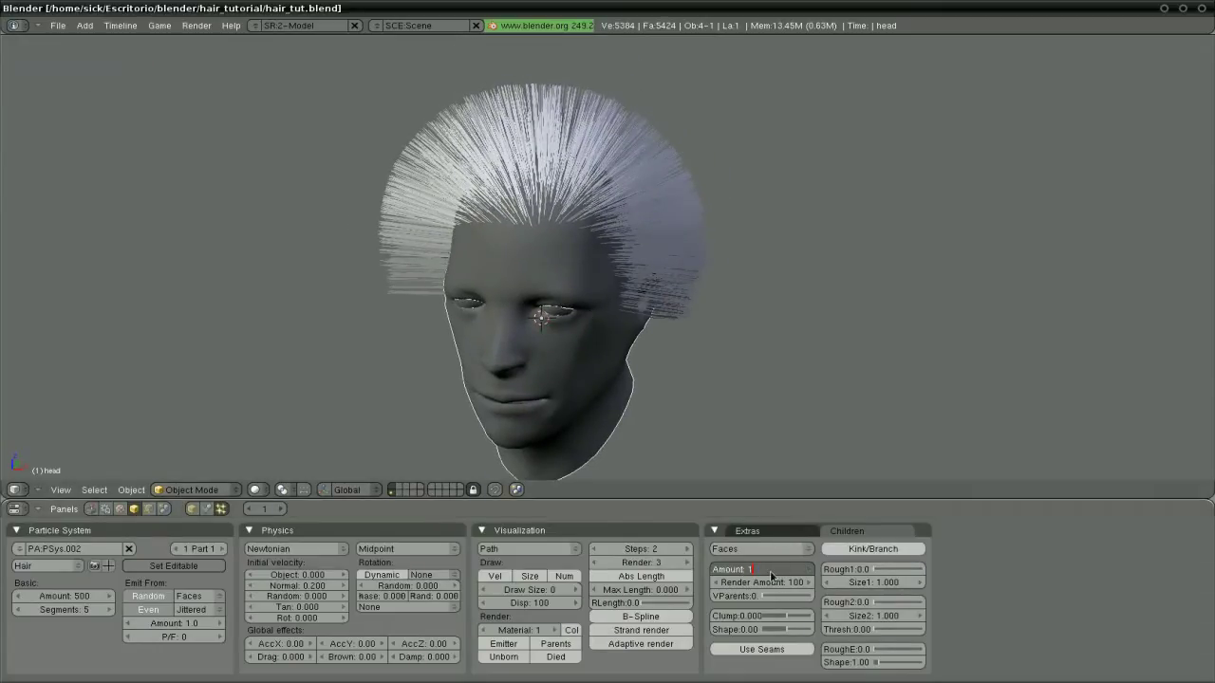
{"action": "type", "text": "100"}
{"action": "key", "text": "Return"}
{"action": "middle_click_drag", "start_coordinate": [692, 303], "coordinate": [617, 307]}
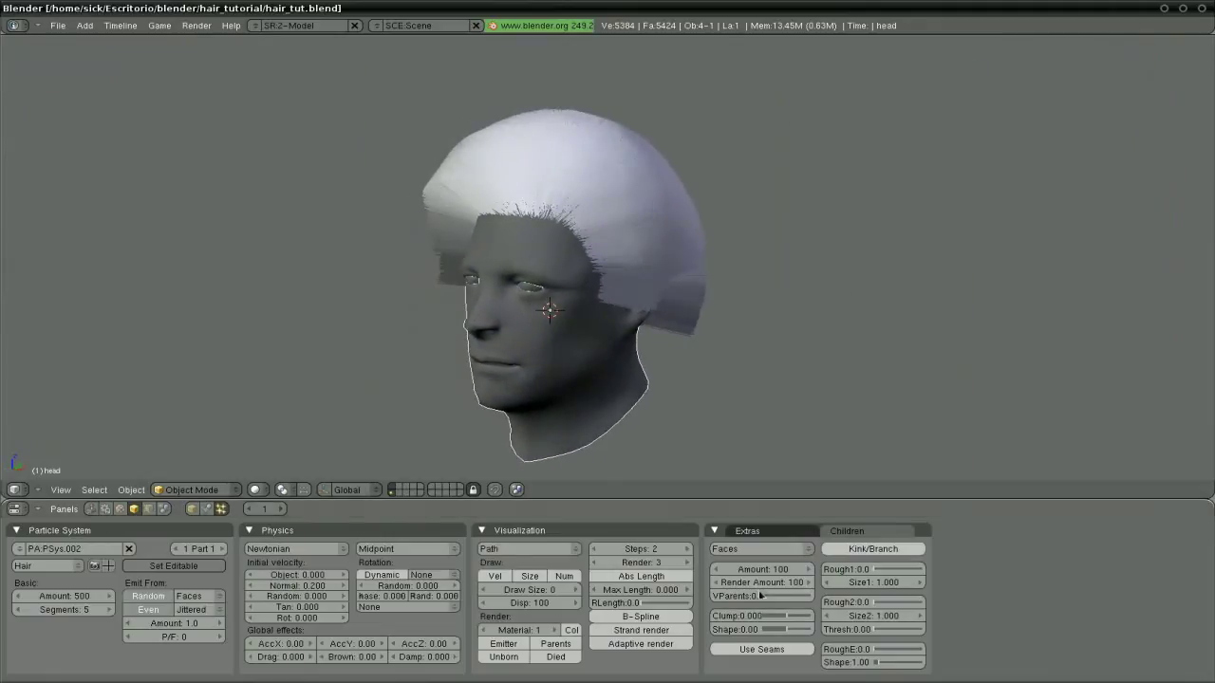
Gather the child hairs into tufts with a Clump value of about 0.471.
{"action": "left_click_drag", "start_coordinate": [797, 615], "coordinate": [808, 619]}
{"action": "middle_click", "coordinate": [570, 347]}
{"action": "middle_click_drag", "start_coordinate": [571, 347], "coordinate": [629, 342]}
{"action": "scroll", "coordinate": [620, 344], "scroll_direction": "up", "scroll_amount": 2}
{"action": "scroll", "coordinate": [623, 346], "scroll_direction": "down", "scroll_amount": 1}
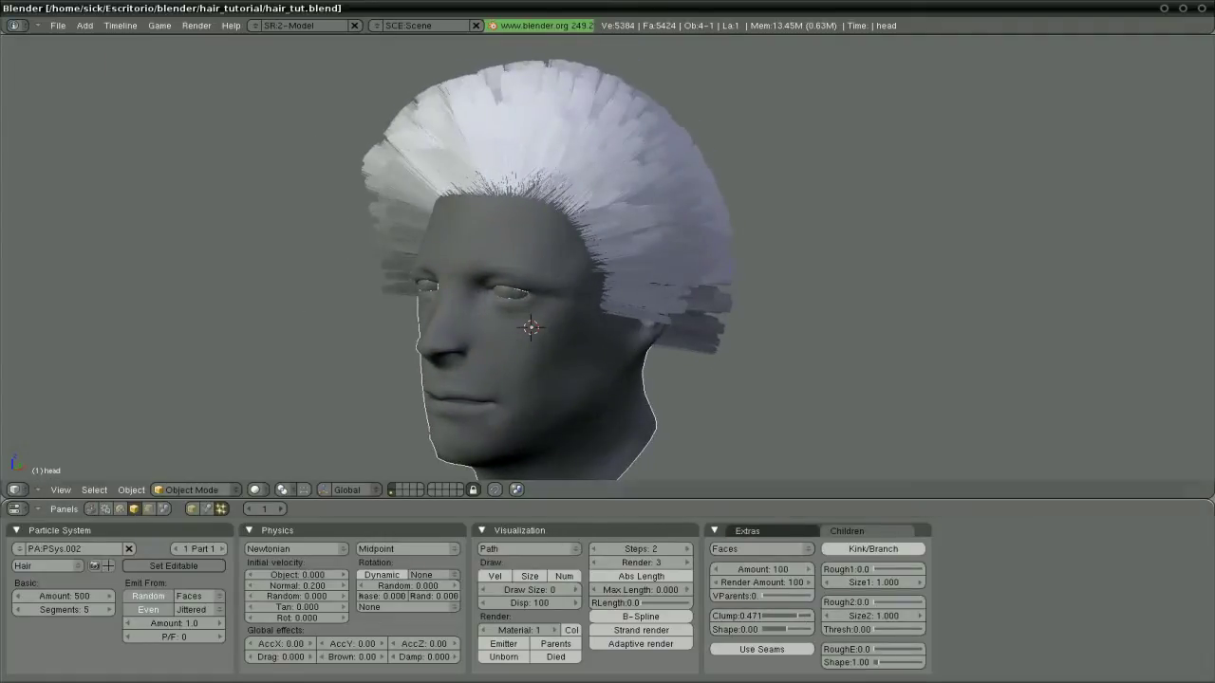
Set the child hairs' clump Shape to about 0.05 and raise Clump to about 0.588.
{"action": "left_click_drag", "start_coordinate": [790, 628], "coordinate": [792, 635]}
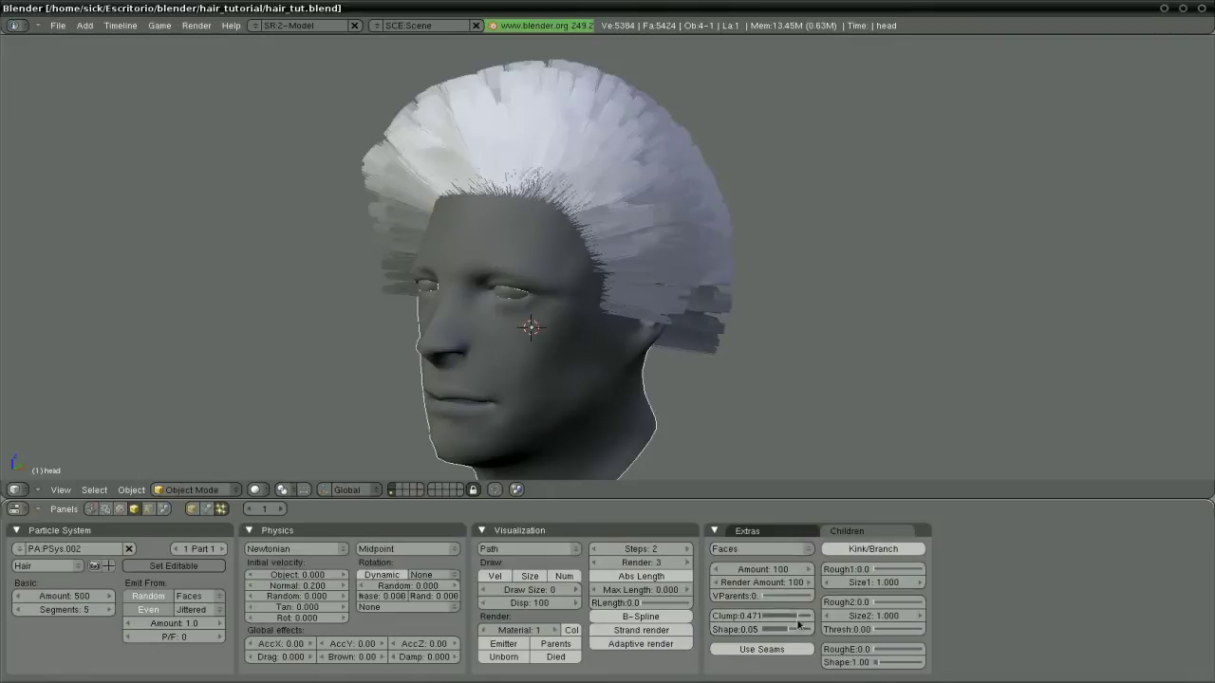
{"action": "left_click_drag", "start_coordinate": [800, 620], "coordinate": [807, 619]}
{"action": "middle_click_drag", "start_coordinate": [602, 309], "coordinate": [515, 306]}
{"action": "scroll", "coordinate": [514, 309], "scroll_direction": "down", "scroll_amount": 2}
{"action": "middle_click_drag", "start_coordinate": [697, 284], "coordinate": [571, 291]}
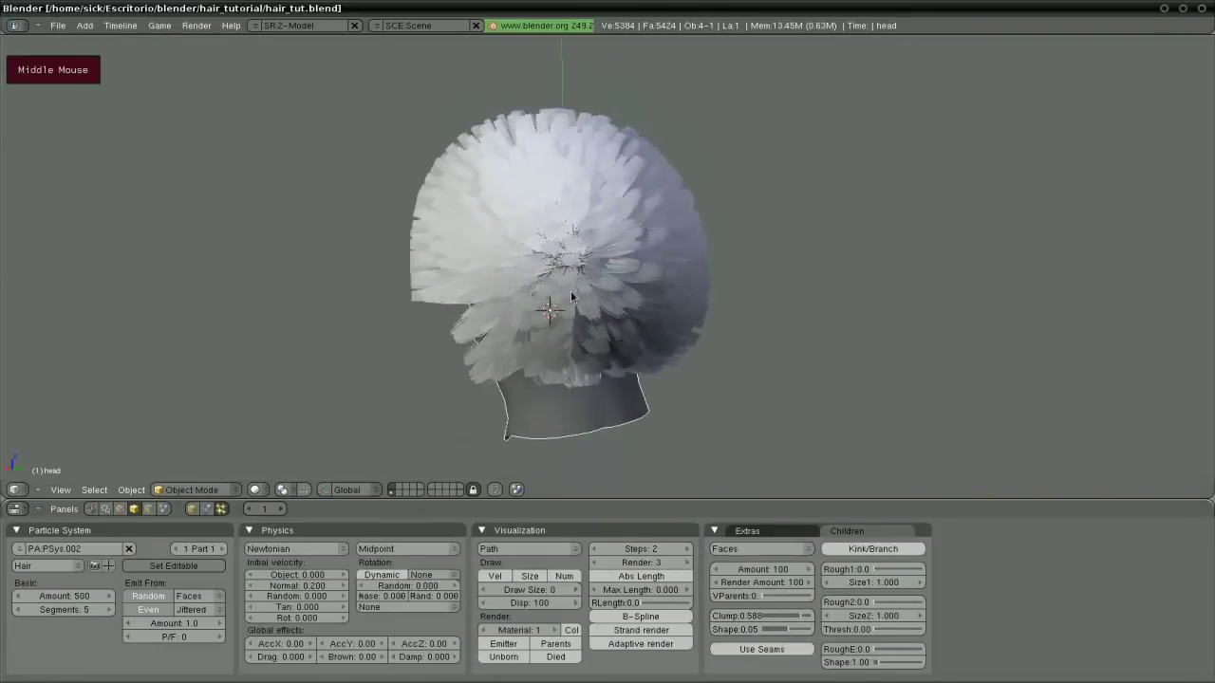
{"action": "scroll", "coordinate": [490, 292], "scroll_direction": "down", "scroll_amount": 1}
{"action": "middle_click_drag", "start_coordinate": [480, 292], "coordinate": [637, 292]}
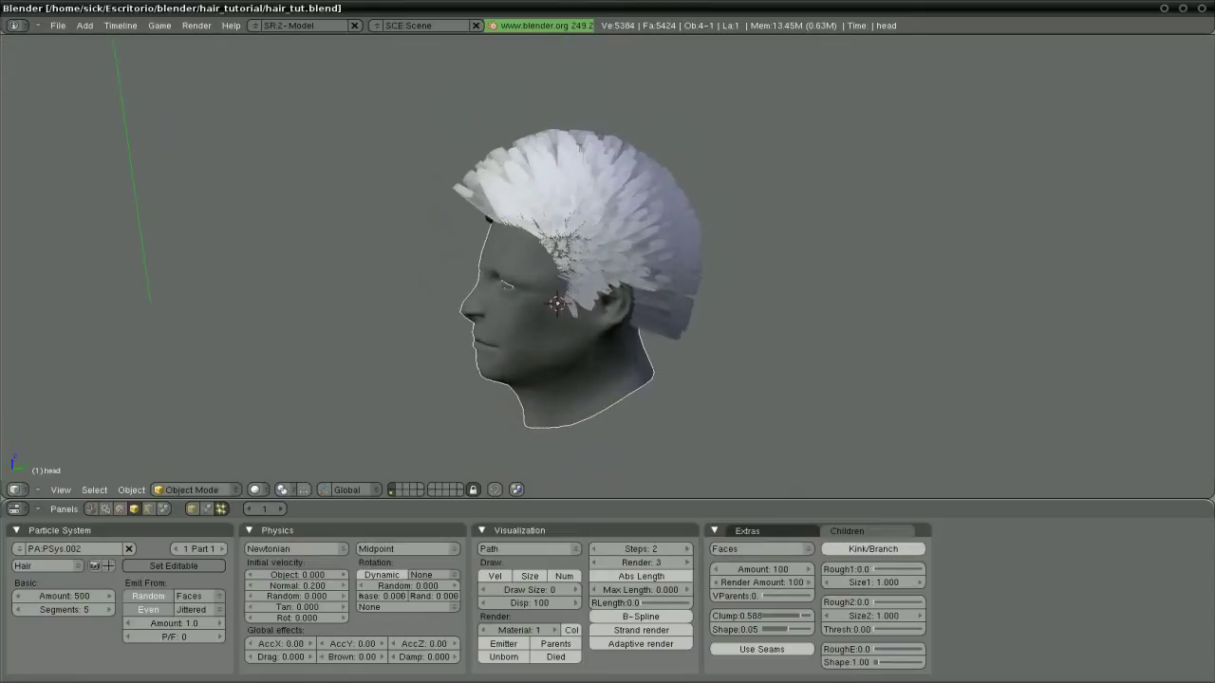
Reduce the hair particle system's basic Amount to 200.
{"action": "left_click", "coordinate": [74, 595]}
{"action": "type", "text": "2"}
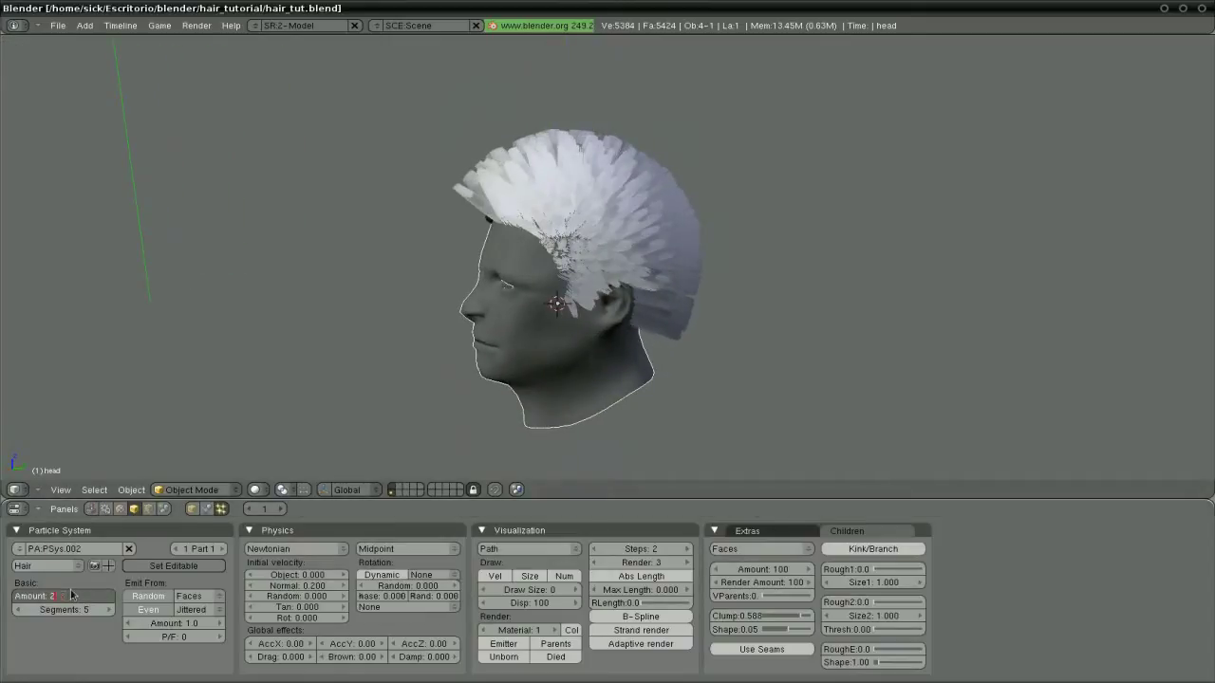
{"action": "key", "text": "Return"}
{"action": "middle_click_drag", "start_coordinate": [398, 281], "coordinate": [692, 353]}
{"action": "scroll", "coordinate": [544, 281], "scroll_direction": "up", "scroll_amount": 2}
{"action": "scroll", "coordinate": [544, 281], "scroll_direction": "up", "scroll_amount": 2}
{"action": "scroll", "coordinate": [588, 318], "scroll_direction": "down", "scroll_amount": 3}
{"action": "scroll", "coordinate": [654, 351], "scroll_direction": "up", "scroll_amount": 2}
Tighten the hair tufts by raising the children's Clump to about 0.765.
{"action": "left_click_drag", "start_coordinate": [795, 617], "coordinate": [802, 619]}
{"action": "mouse_move", "coordinate": [692, 352]}
{"action": "middle_mouse_down"}
{"action": "mouse_move", "coordinate": [645, 380]}
{"action": "mouse_move", "coordinate": [482, 384]}
{"action": "mouse_move", "coordinate": [704, 337]}
{"action": "mouse_move", "coordinate": [692, 338]}
{"action": "middle_mouse_up"}
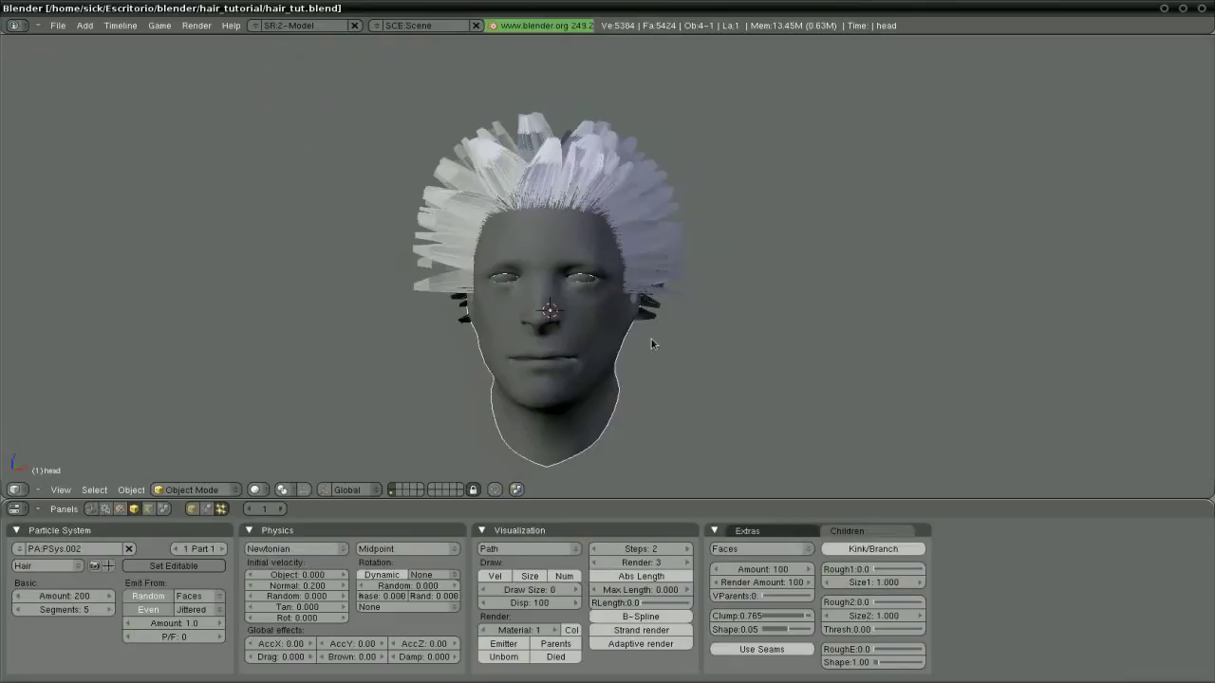
{"action": "middle_click_drag", "start_coordinate": [604, 355], "coordinate": [619, 356], "text": "shift"}
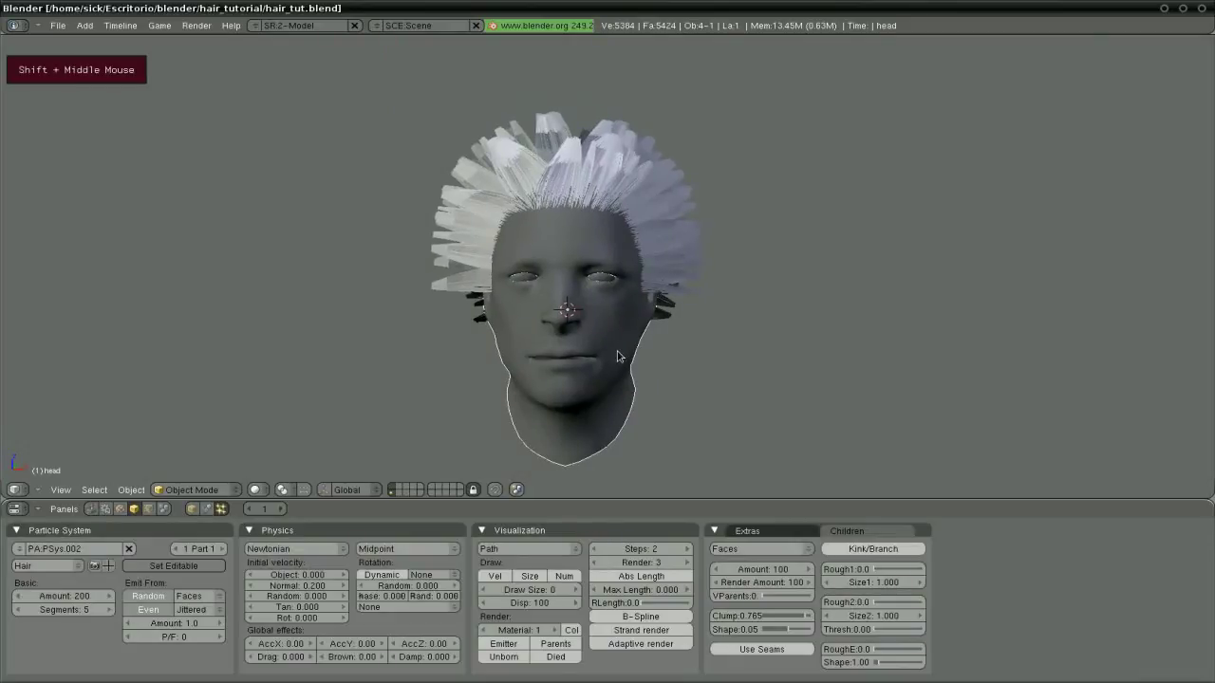
{"action": "middle_click_drag", "start_coordinate": [692, 361], "coordinate": [654, 369]}
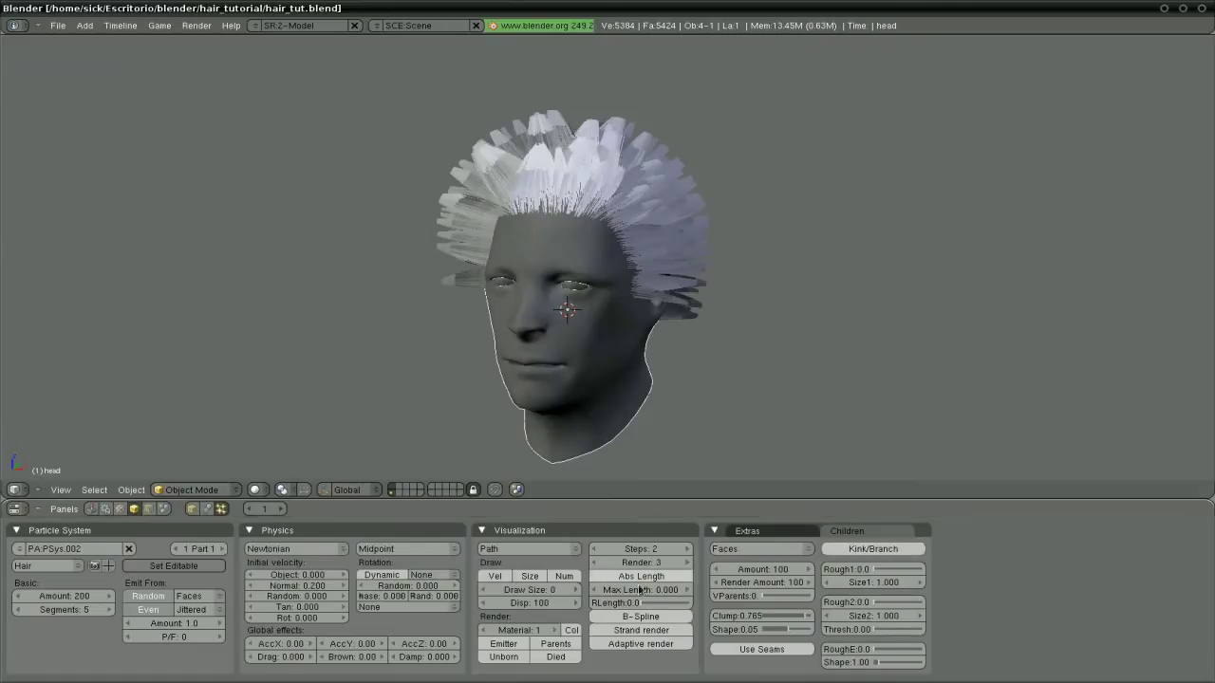
Set the hair's random length to 1.0 and both the display Steps and Render steps to 6.
{"action": "left_click_drag", "start_coordinate": [645, 602], "coordinate": [701, 603]}
{"action": "mouse_move", "coordinate": [721, 317]}
{"action": "middle_mouse_down"}
{"action": "mouse_move", "coordinate": [646, 334]}
{"action": "mouse_move", "coordinate": [712, 309]}
{"action": "mouse_move", "coordinate": [749, 323]}
{"action": "mouse_move", "coordinate": [722, 330]}
{"action": "middle_mouse_up"}
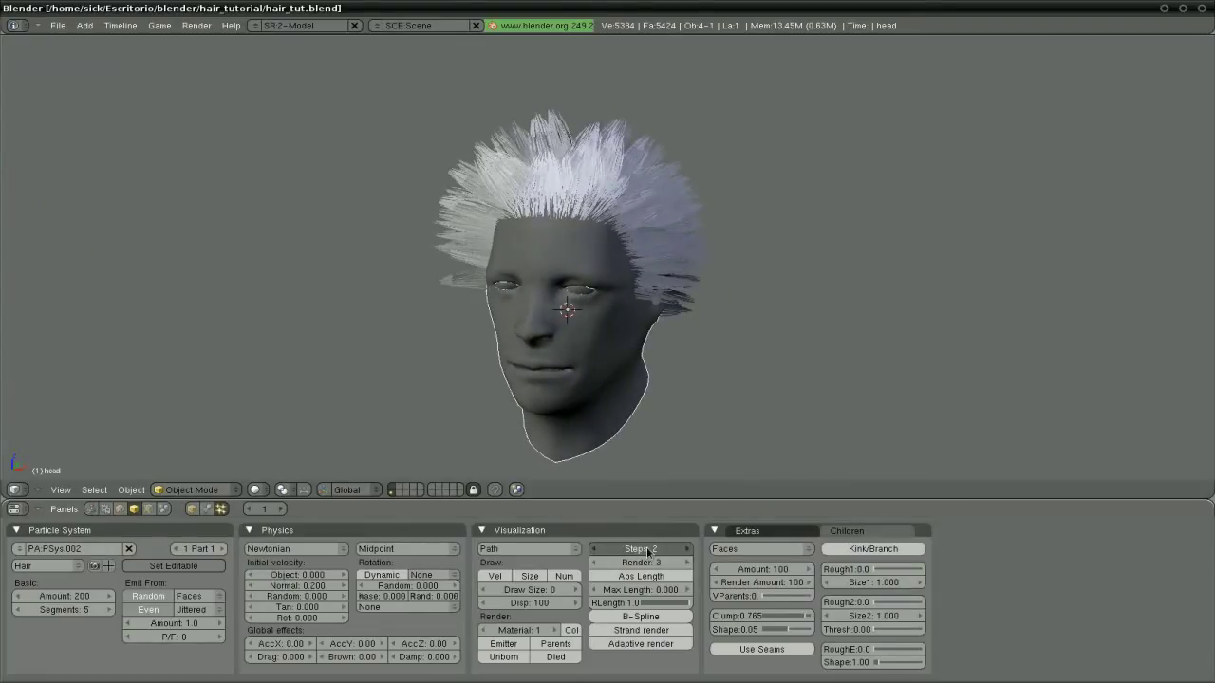
{"action": "type", "text": "6"}
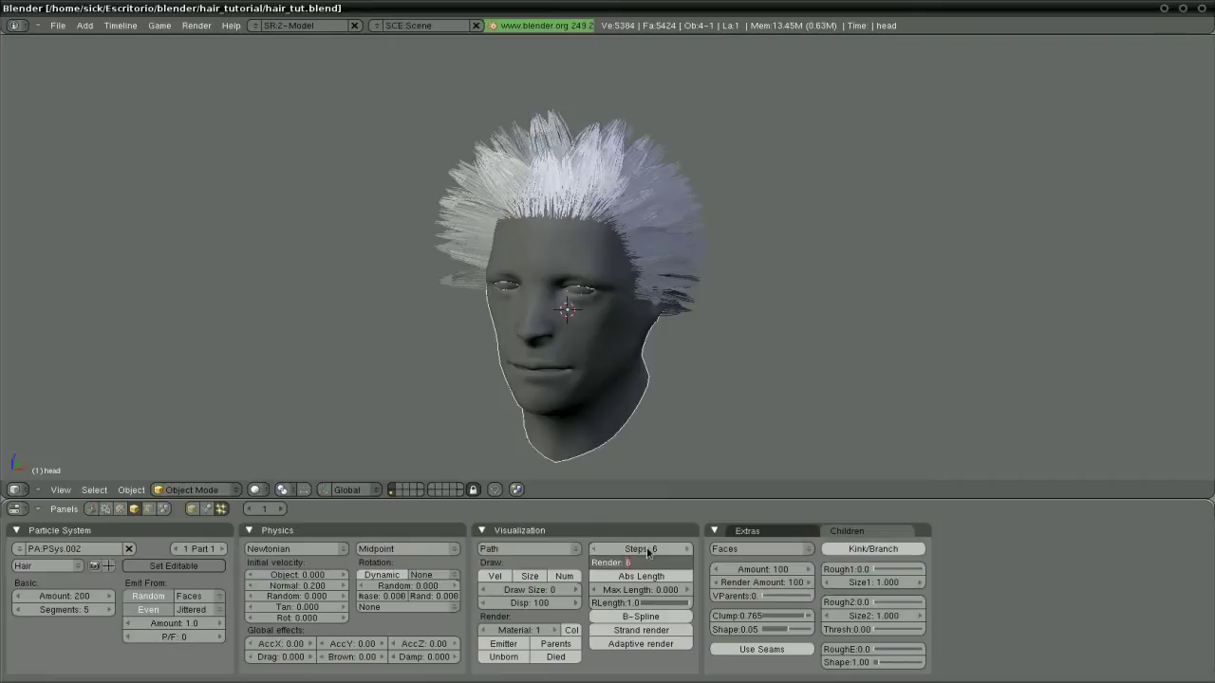
{"action": "key", "text": "Return"}
{"action": "middle_click_drag", "start_coordinate": [617, 357], "coordinate": [560, 346]}
{"action": "scroll", "coordinate": [536, 317], "scroll_direction": "down", "scroll_amount": 1}
Increase the hair particle system's basic Amount to 300.
{"action": "left_click", "coordinate": [73, 600]}
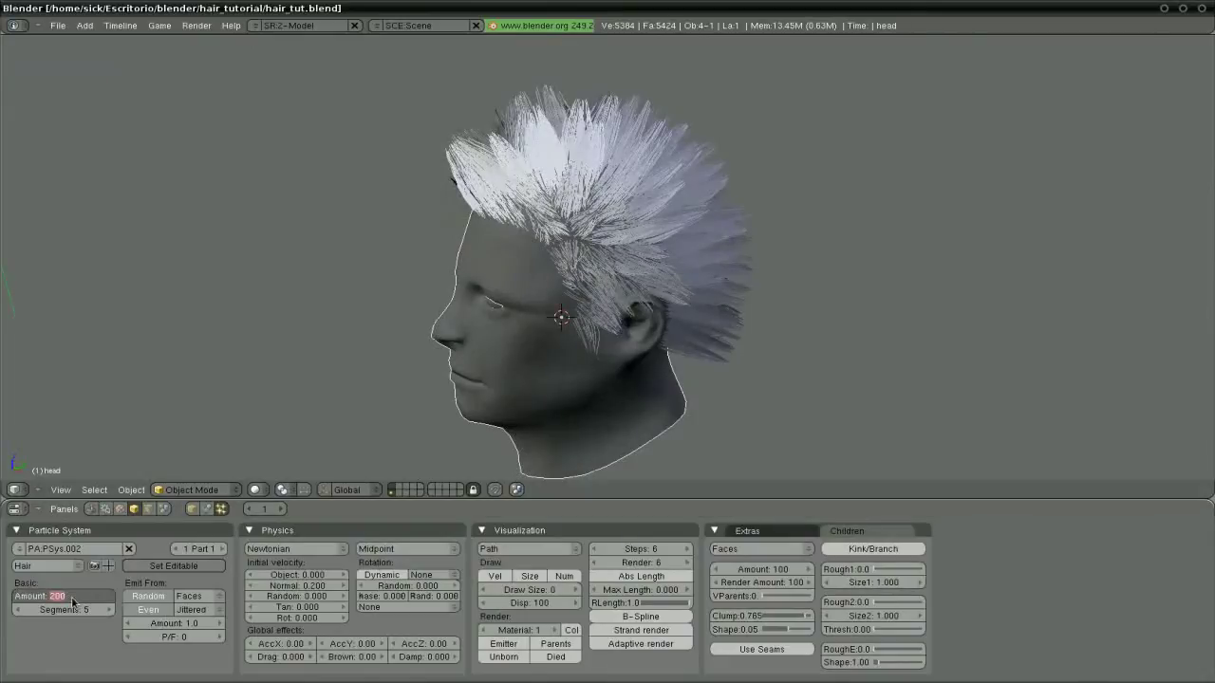
{"action": "type", "text": "3"}
{"action": "key", "text": "Return"}
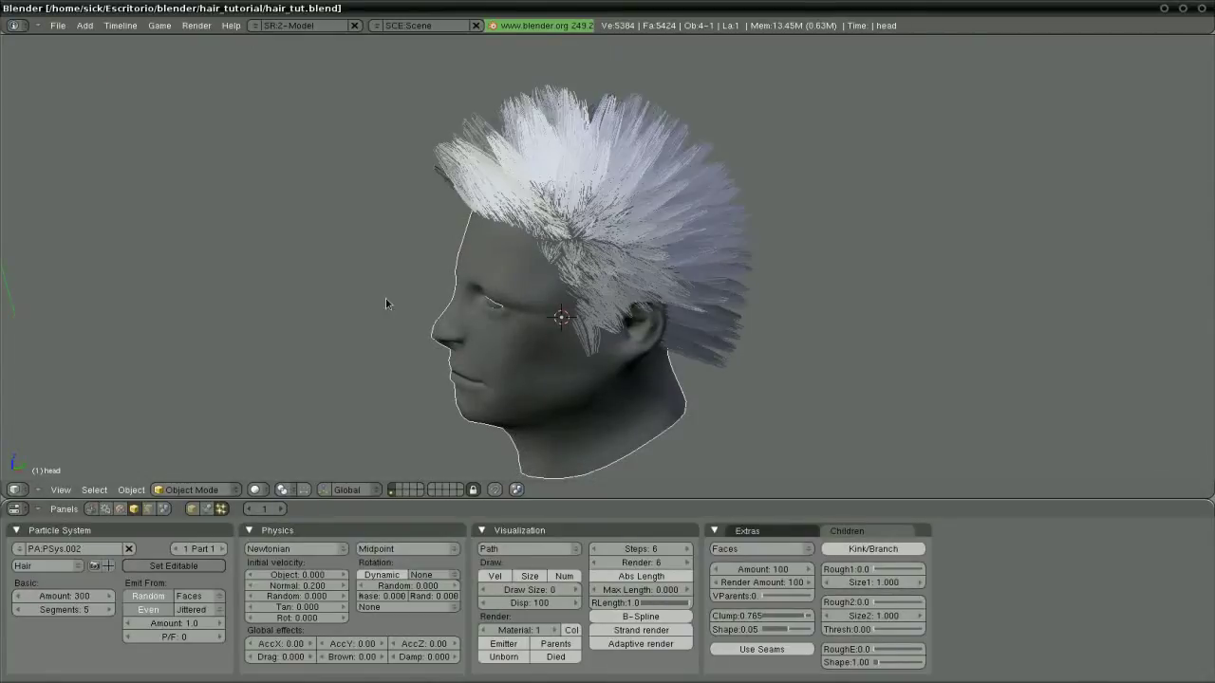
{"action": "middle_click_drag", "start_coordinate": [386, 298], "coordinate": [635, 300]}
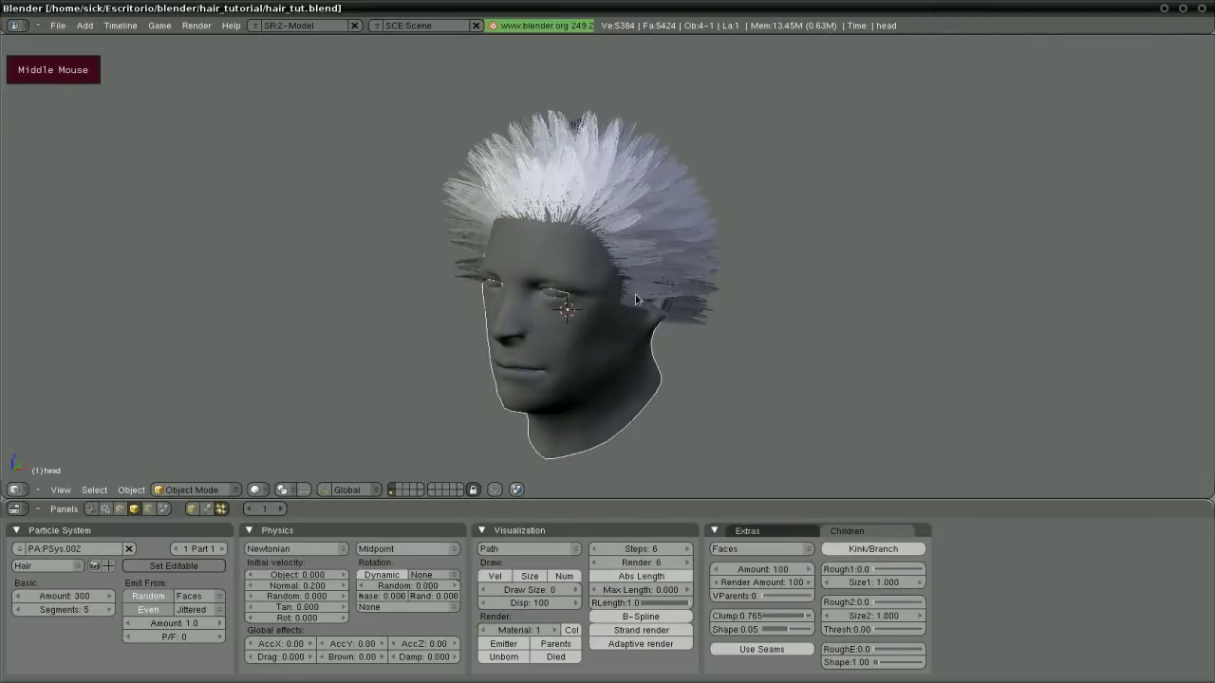
Make the Emitter mesh renderable along with the hair, test rendering the scene before and after.
{"action": "key", "text": "F12"}
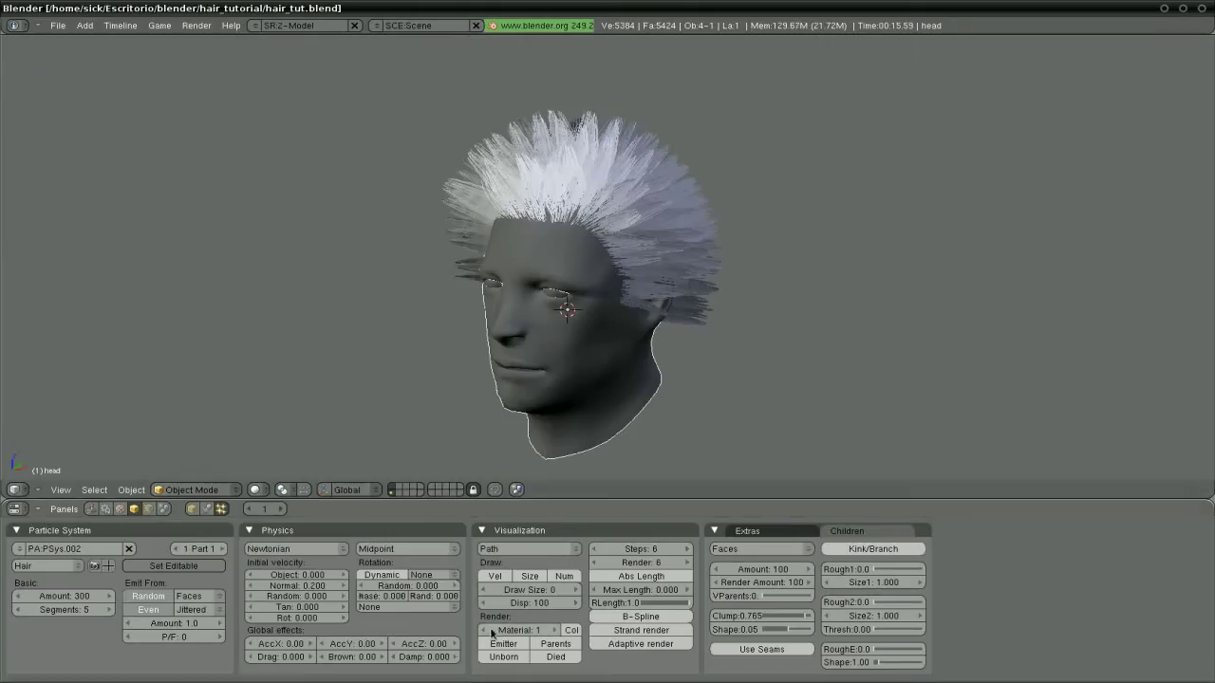
{"action": "left_click", "coordinate": [490, 648]}
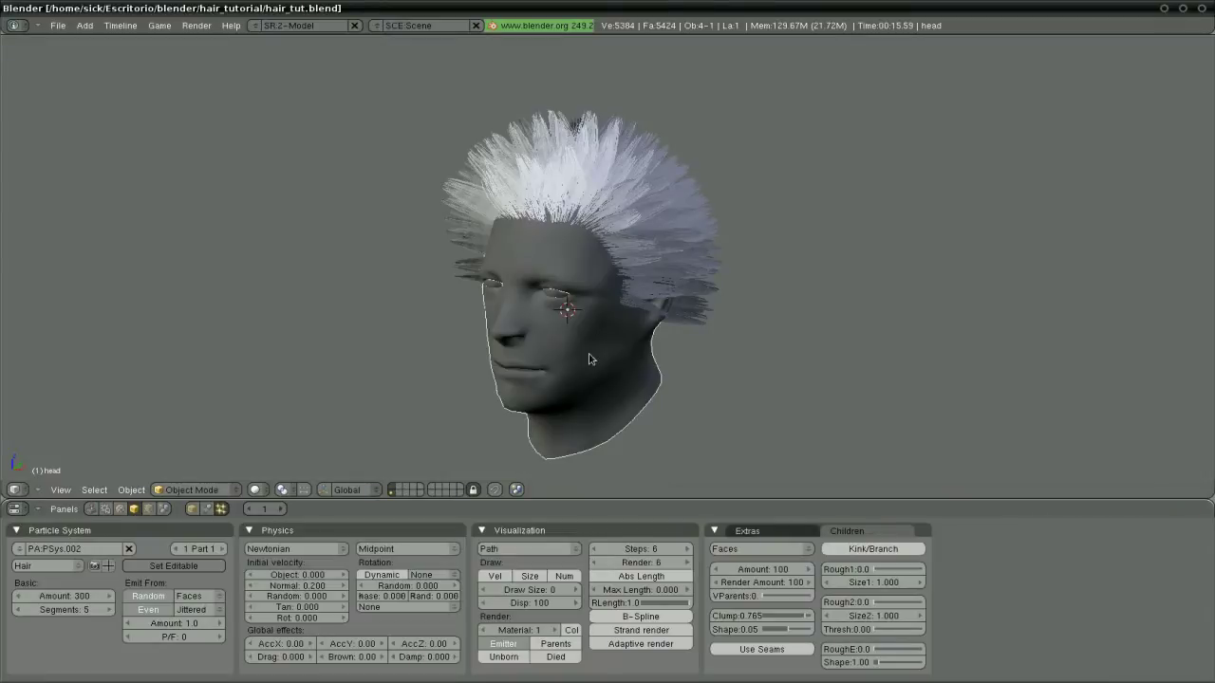
{"action": "key", "text": "F12"}
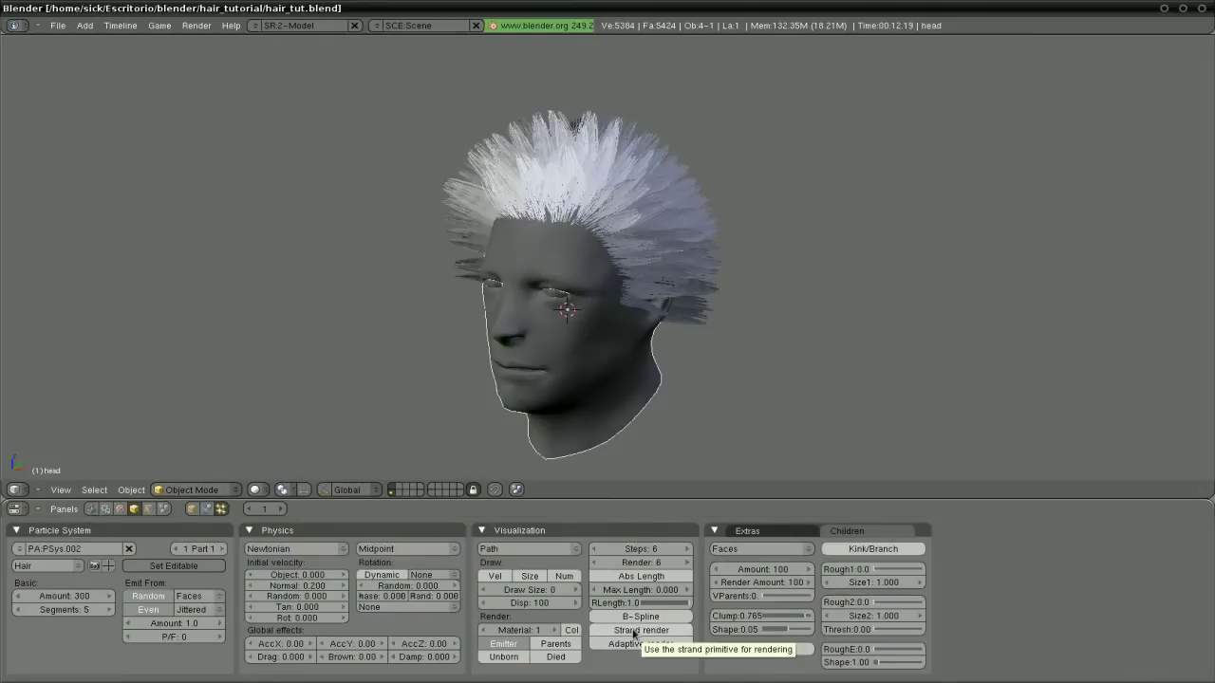
Enable Strand render for the hair particles.
{"action": "left_click", "coordinate": [680, 632]}
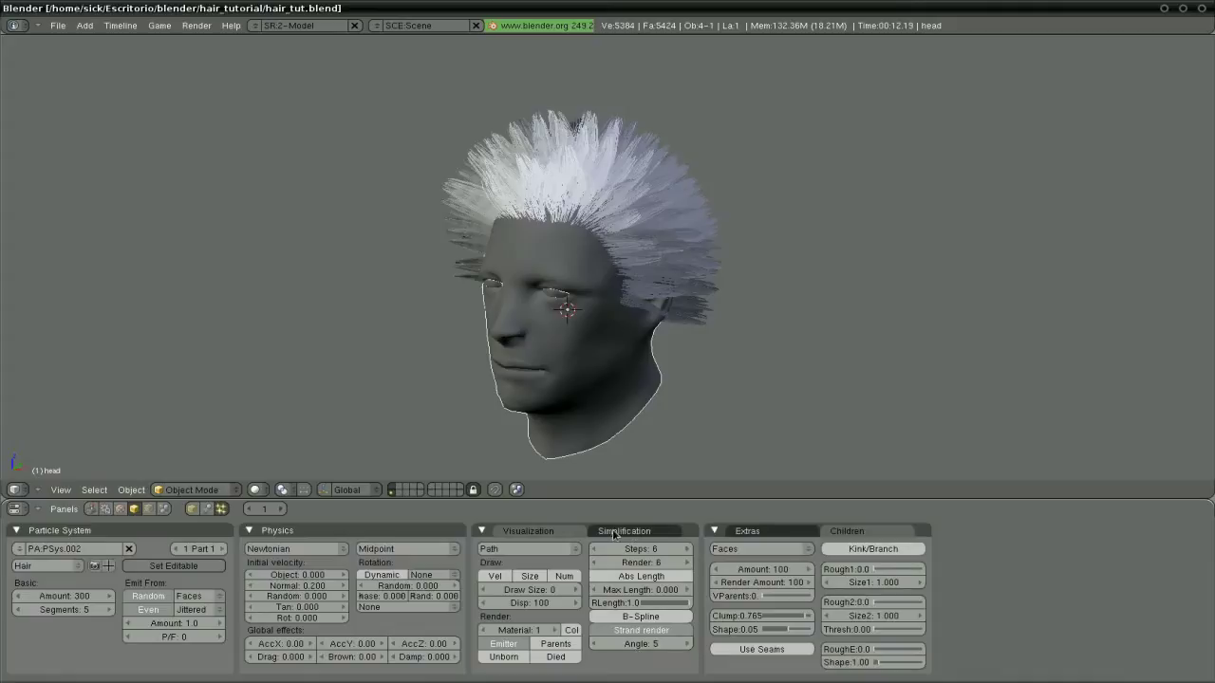
{"action": "left_click", "coordinate": [618, 630]}
{"action": "left_click", "coordinate": [619, 630]}
Try Child Simplification on the hair in a test render and turn it off again.
{"action": "left_click", "coordinate": [626, 531]}
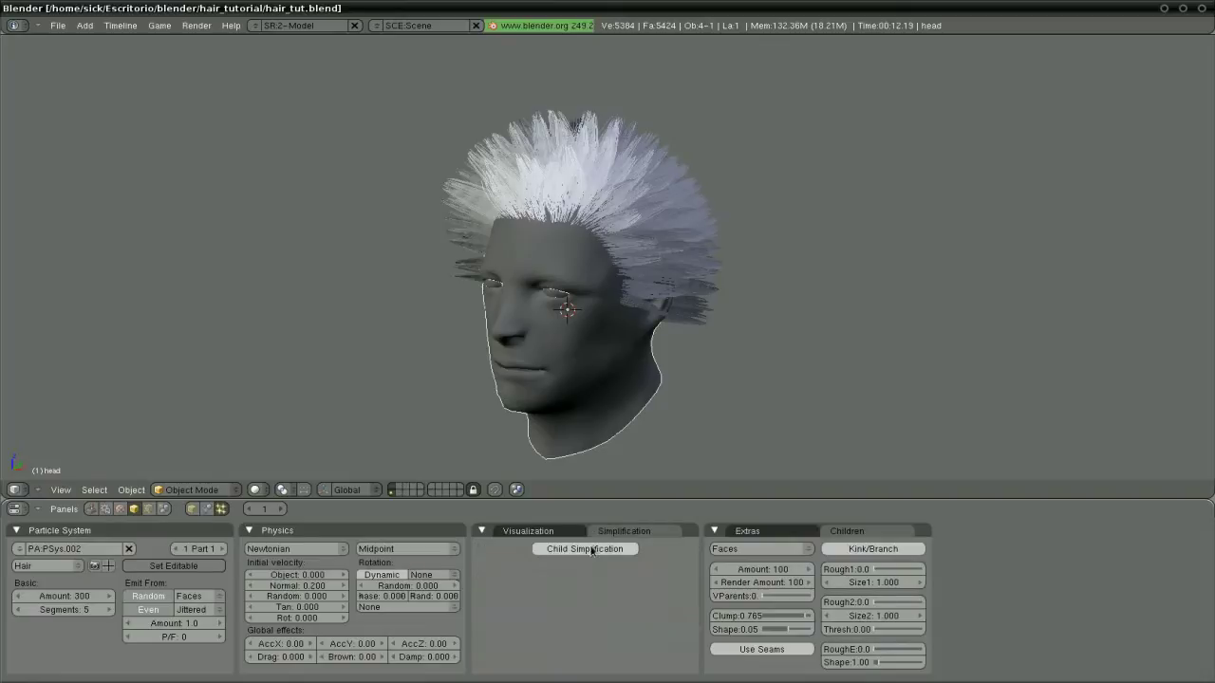
{"action": "left_click", "coordinate": [586, 552]}
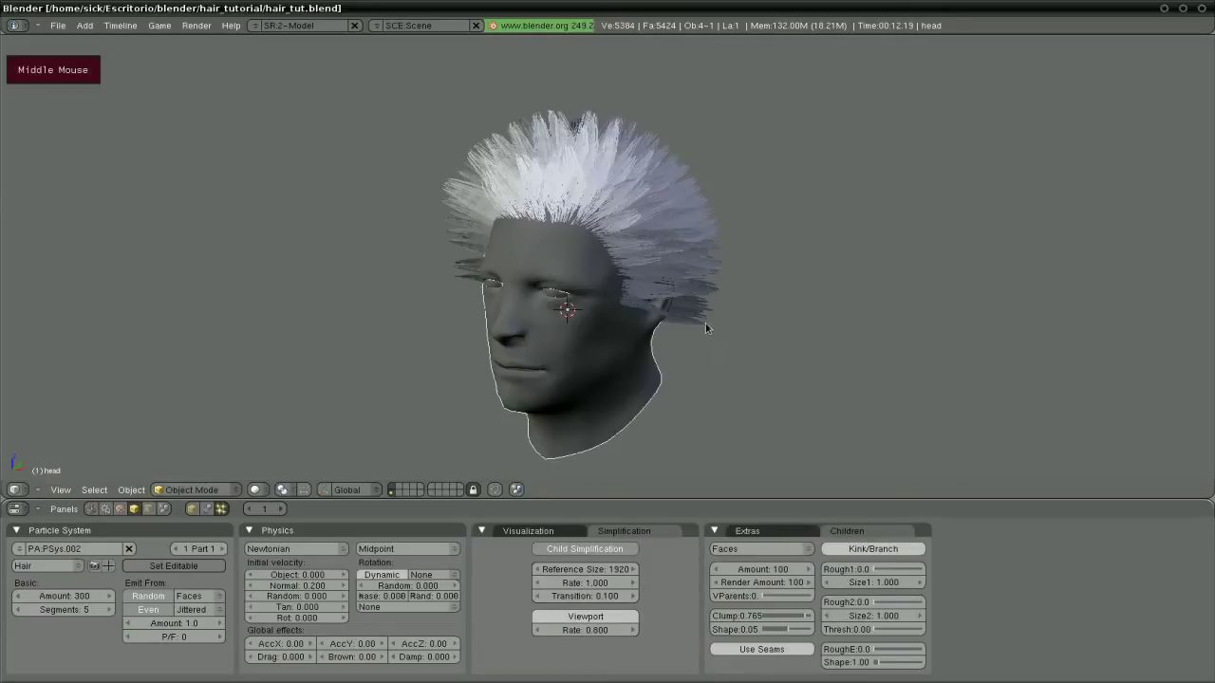
{"action": "middle_click_drag", "start_coordinate": [705, 323], "coordinate": [662, 330]}
{"action": "key", "text": "F12"}
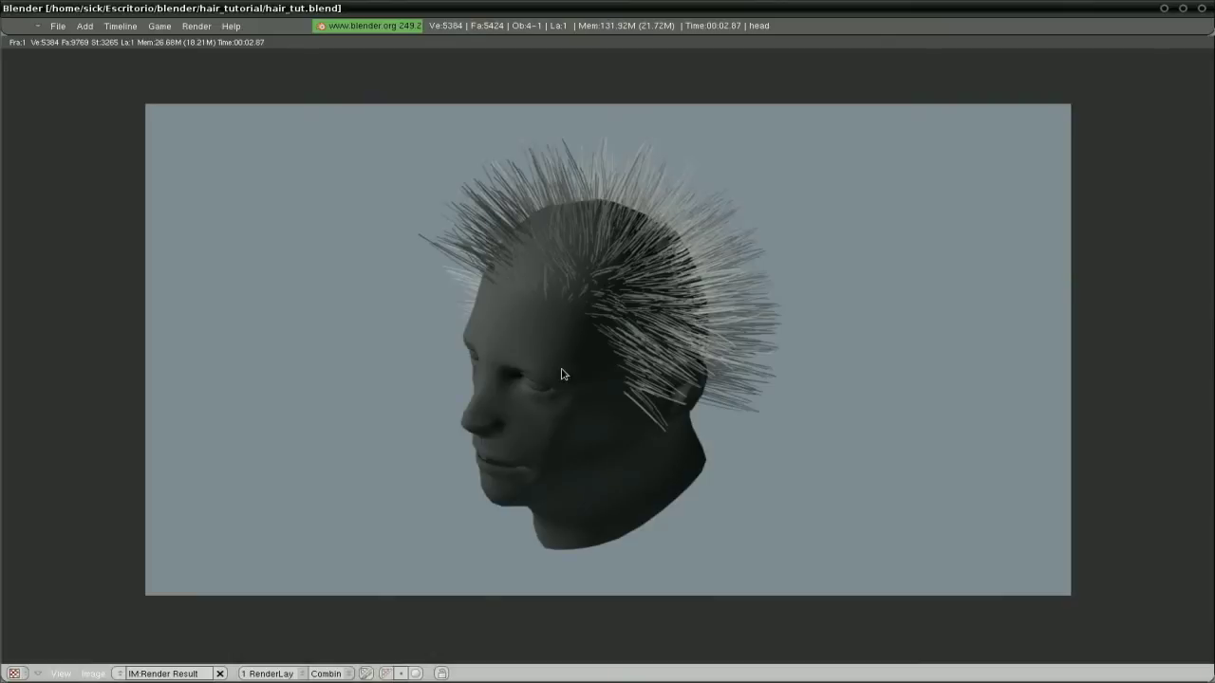
{"action": "key", "text": "Escape"}
{"action": "left_click", "coordinate": [589, 550]}
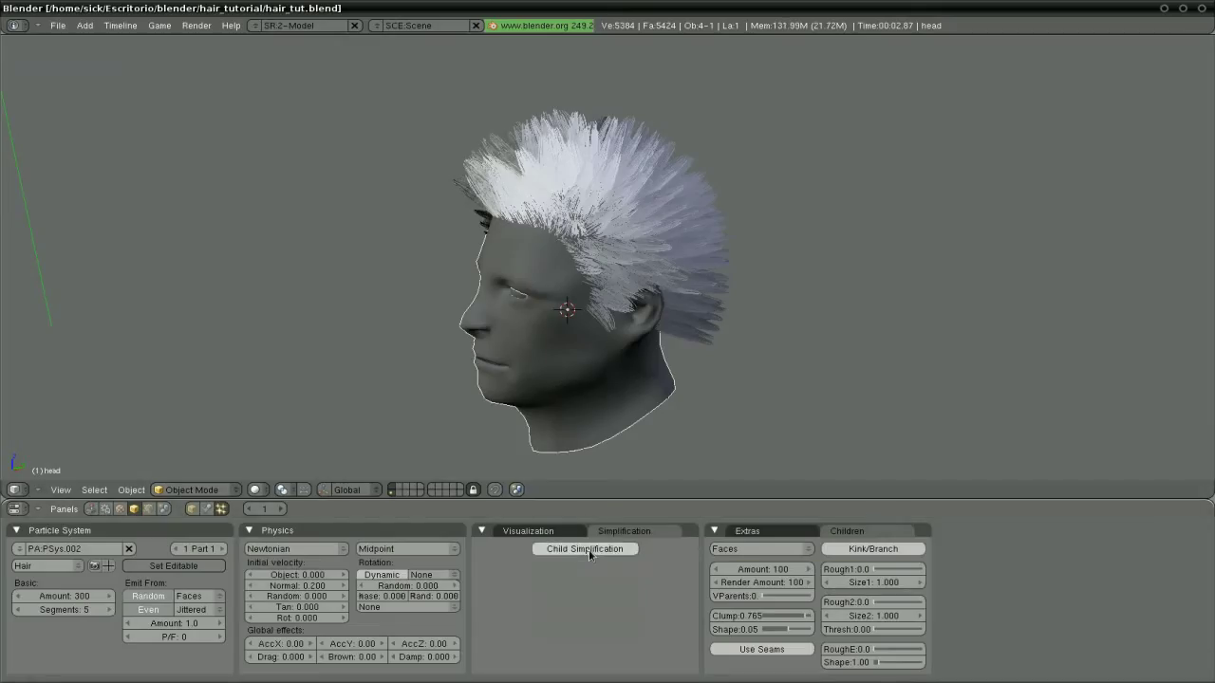
Render the head without child simplification, close the render and return to the hair's visualization settings.
{"action": "key", "text": "F12"}
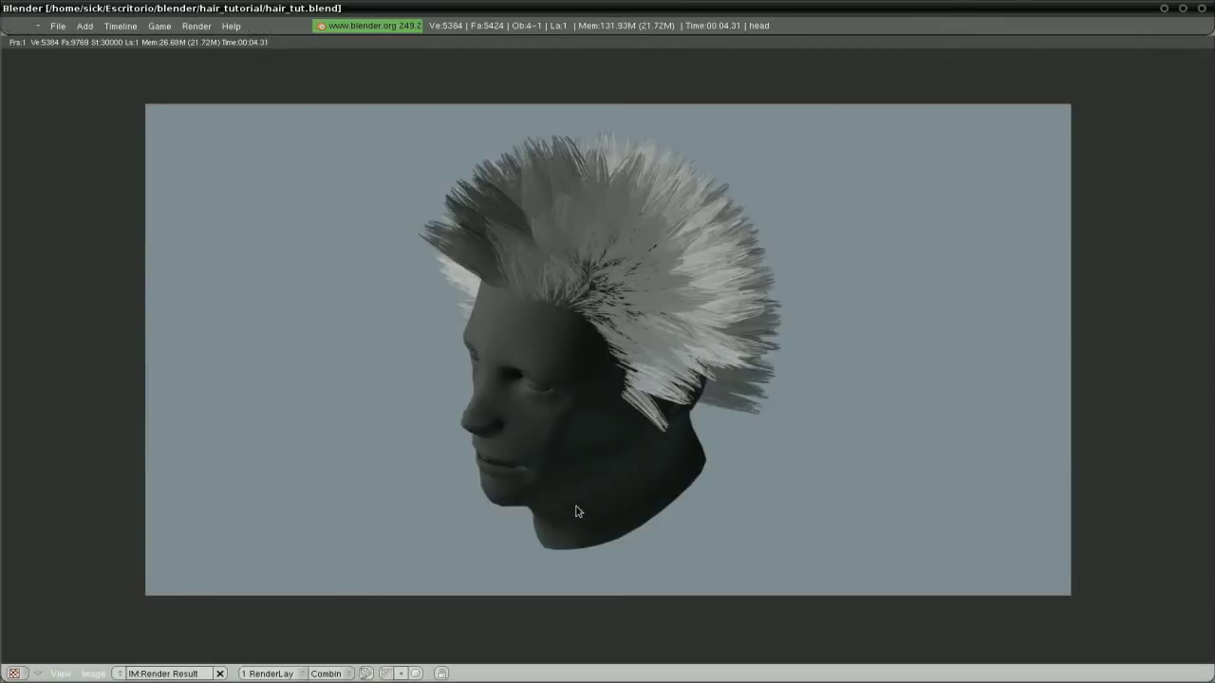
{"action": "key", "text": "Escape"}
{"action": "middle_click_drag", "start_coordinate": [473, 408], "coordinate": [620, 351]}
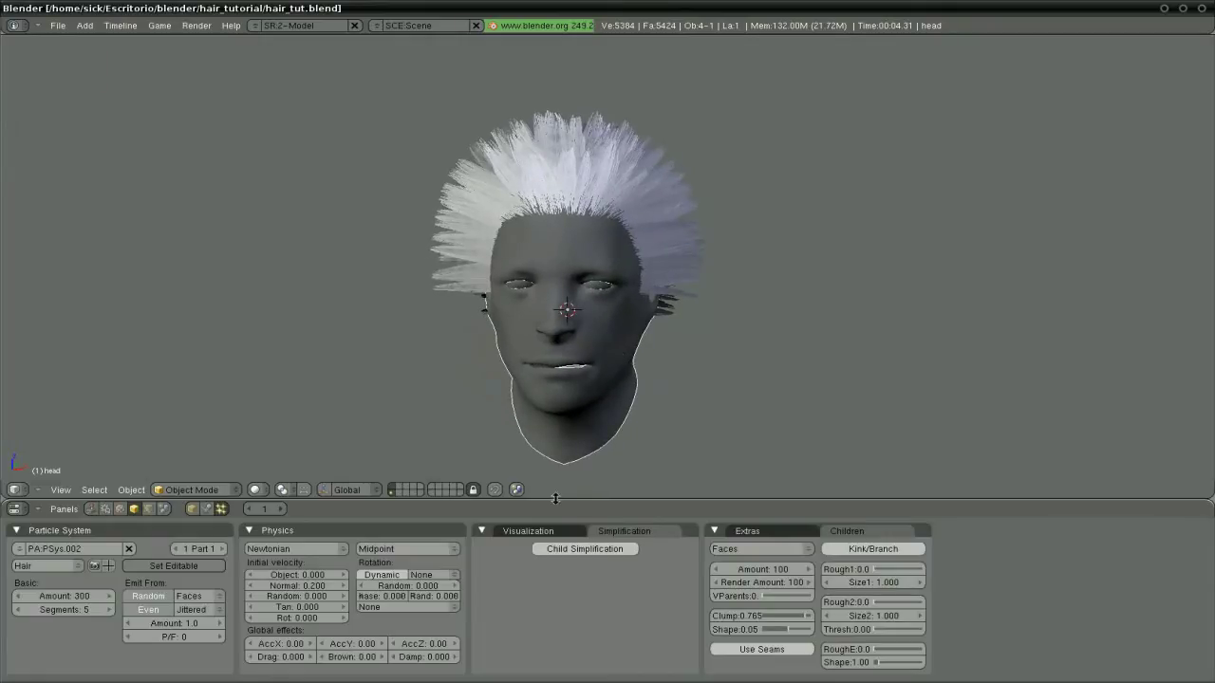
{"action": "left_click", "coordinate": [528, 531]}
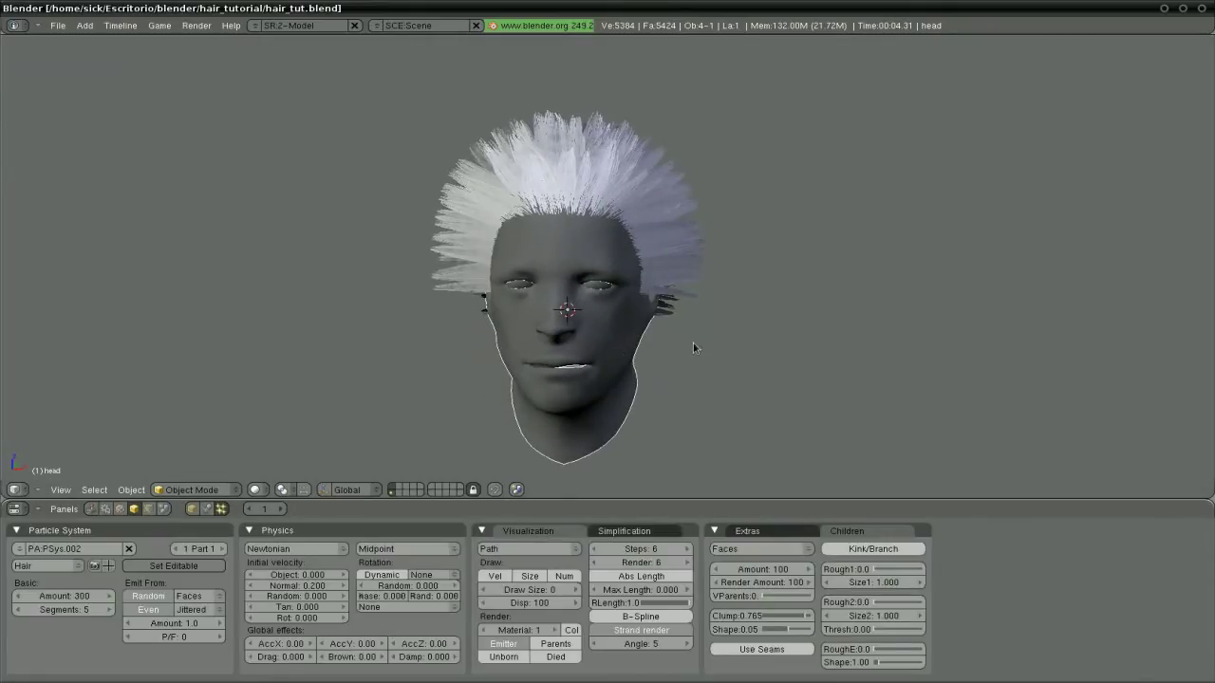
{"action": "middle_click_drag", "start_coordinate": [692, 347], "coordinate": [607, 343], "text": "shift"}
{"action": "scroll", "coordinate": [651, 340], "scroll_direction": "down", "scroll_amount": 1}
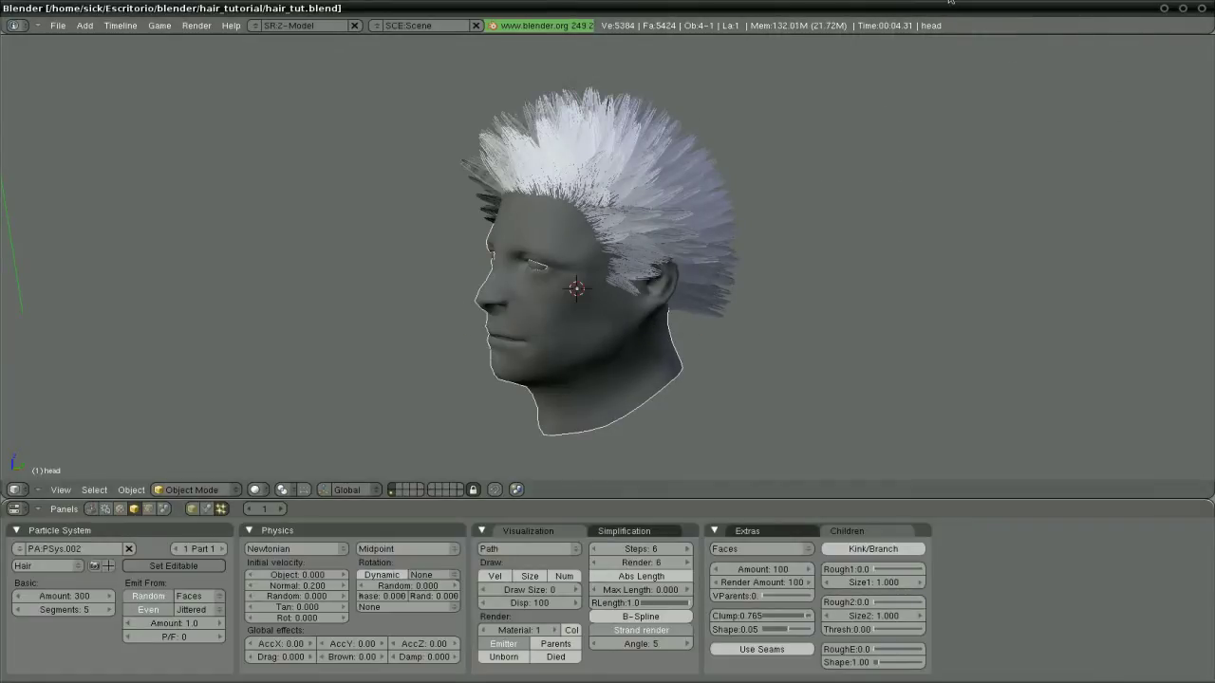
{"action": "middle_click_drag", "start_coordinate": [448, 227], "coordinate": [520, 254]}
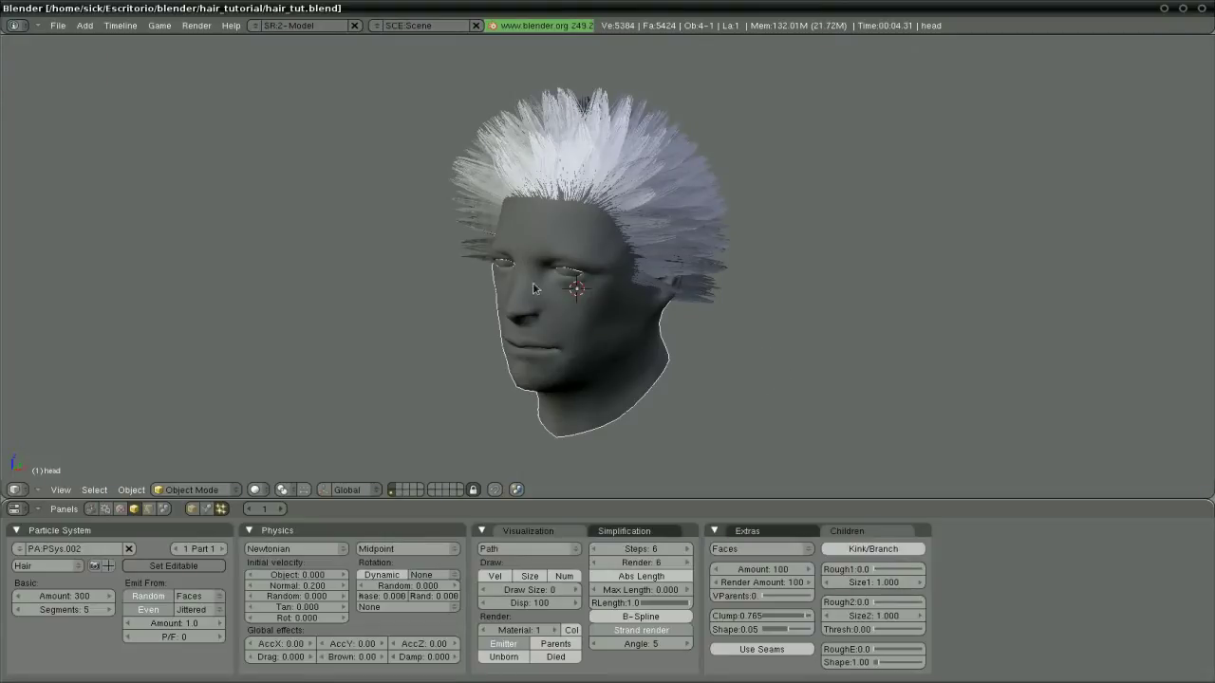
Make the head's hair particle system editable and switch the head to Particle Mode.
{"action": "left_click", "coordinate": [172, 566]}
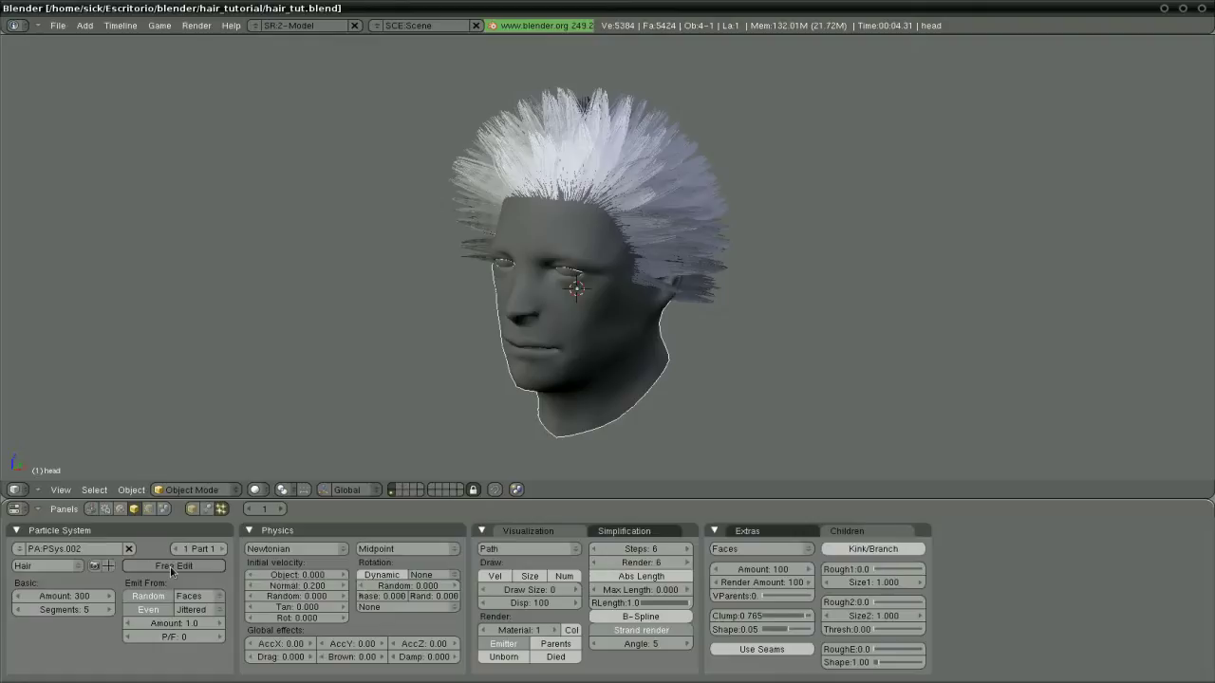
{"action": "left_click", "coordinate": [207, 490]}
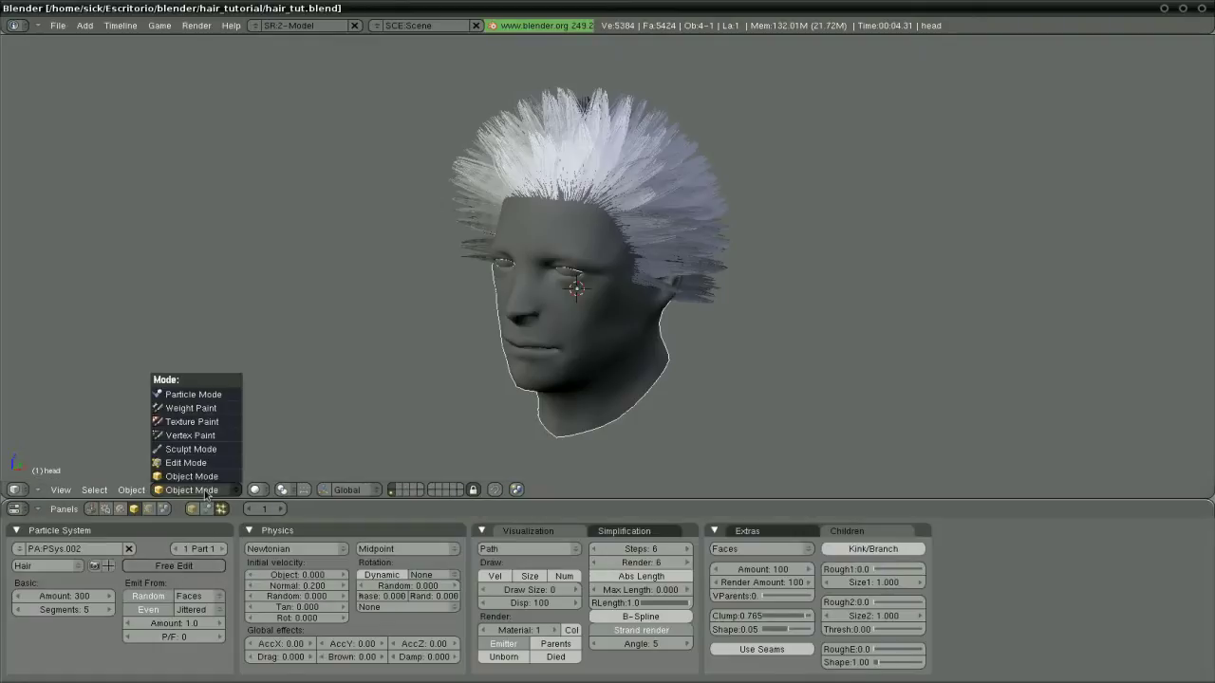
{"action": "left_click", "coordinate": [217, 398]}
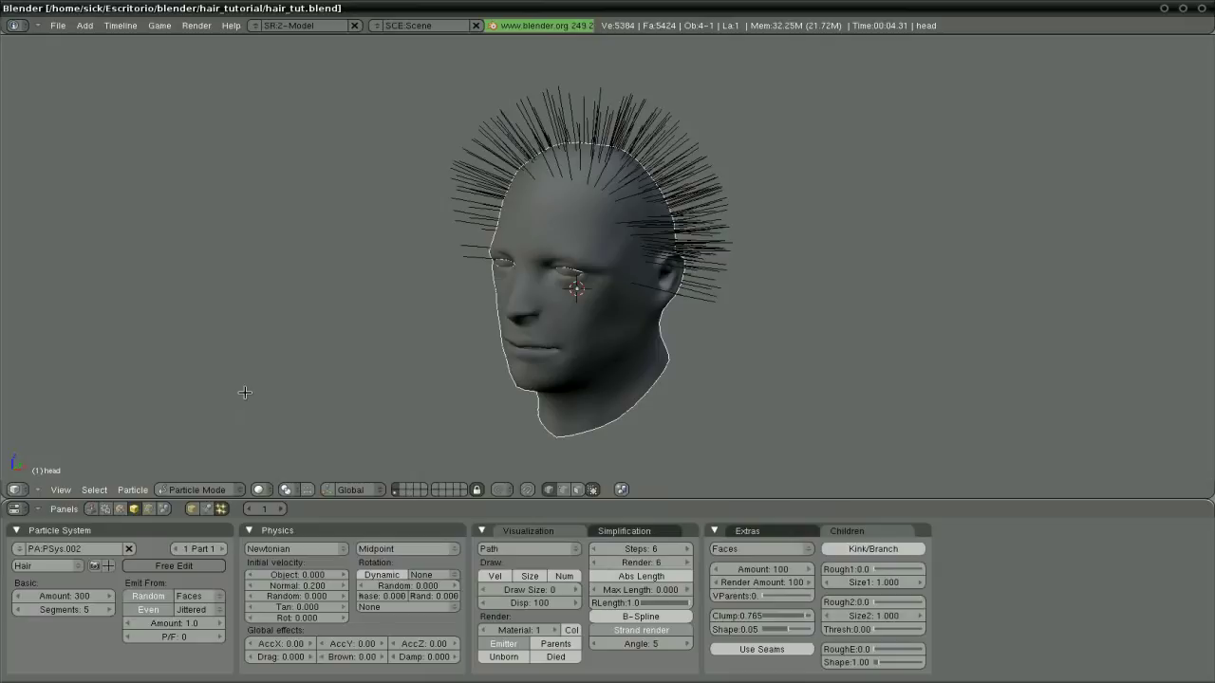
Display the Particle Edit Properties, move them clear of the head, and enable Show Children for the hair.
{"action": "mouse_move", "coordinate": [392, 362]}
{"action": "middle_mouse_down"}
{"action": "mouse_move", "coordinate": [466, 360]}
{"action": "mouse_move", "coordinate": [388, 355]}
{"action": "middle_mouse_up"}
{"action": "scroll", "coordinate": [447, 349], "scroll_direction": "up", "scroll_amount": 1}
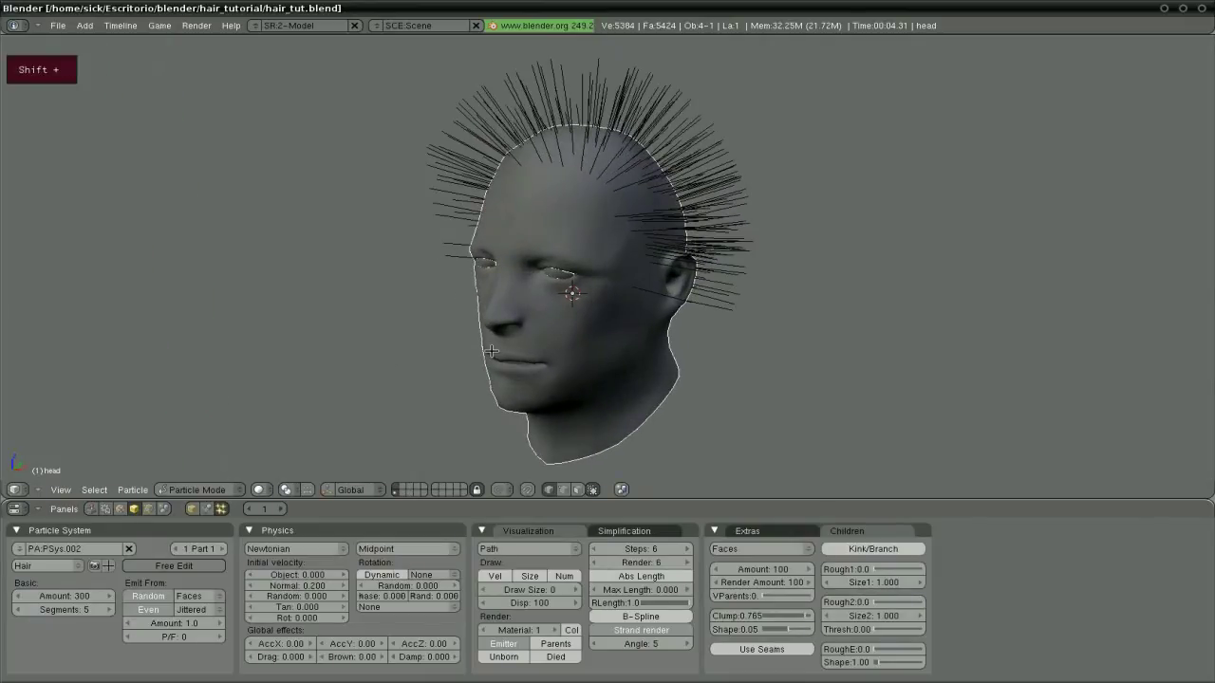
{"action": "middle_click_drag", "start_coordinate": [501, 352], "coordinate": [482, 353], "text": "shift"}
{"action": "scroll", "coordinate": [474, 354], "scroll_direction": "down", "scroll_amount": 1}
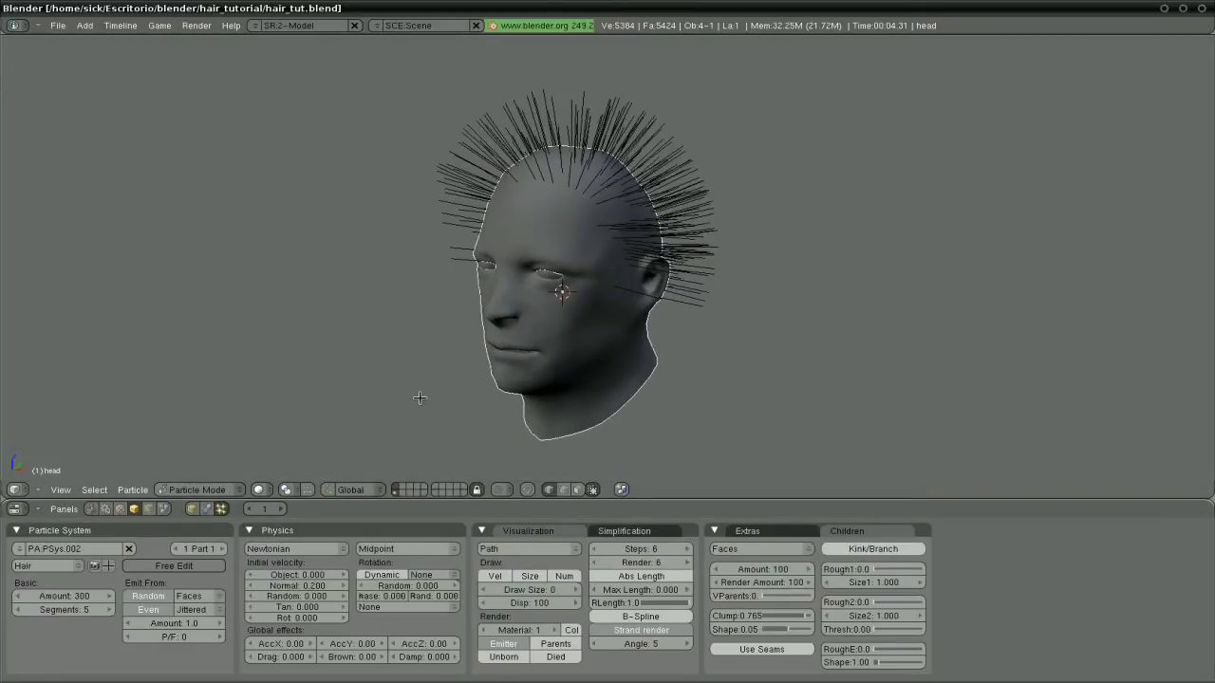
{"action": "key", "text": "n"}
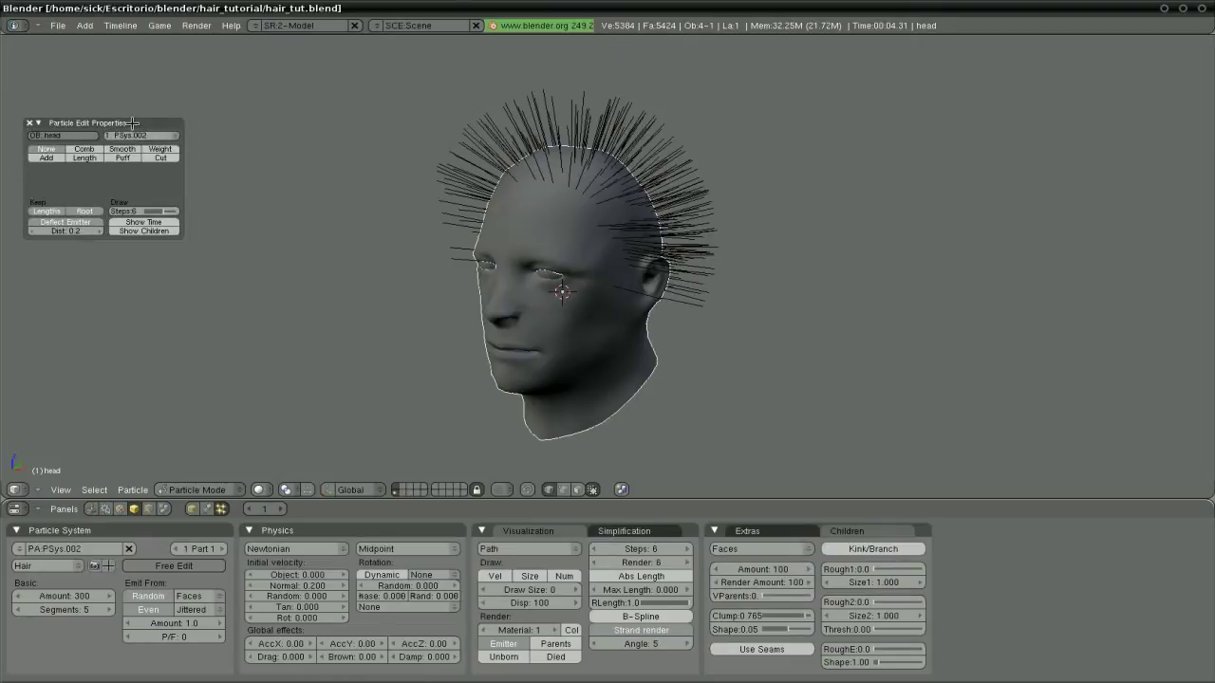
{"action": "left_click_drag", "start_coordinate": [133, 123], "coordinate": [197, 42]}
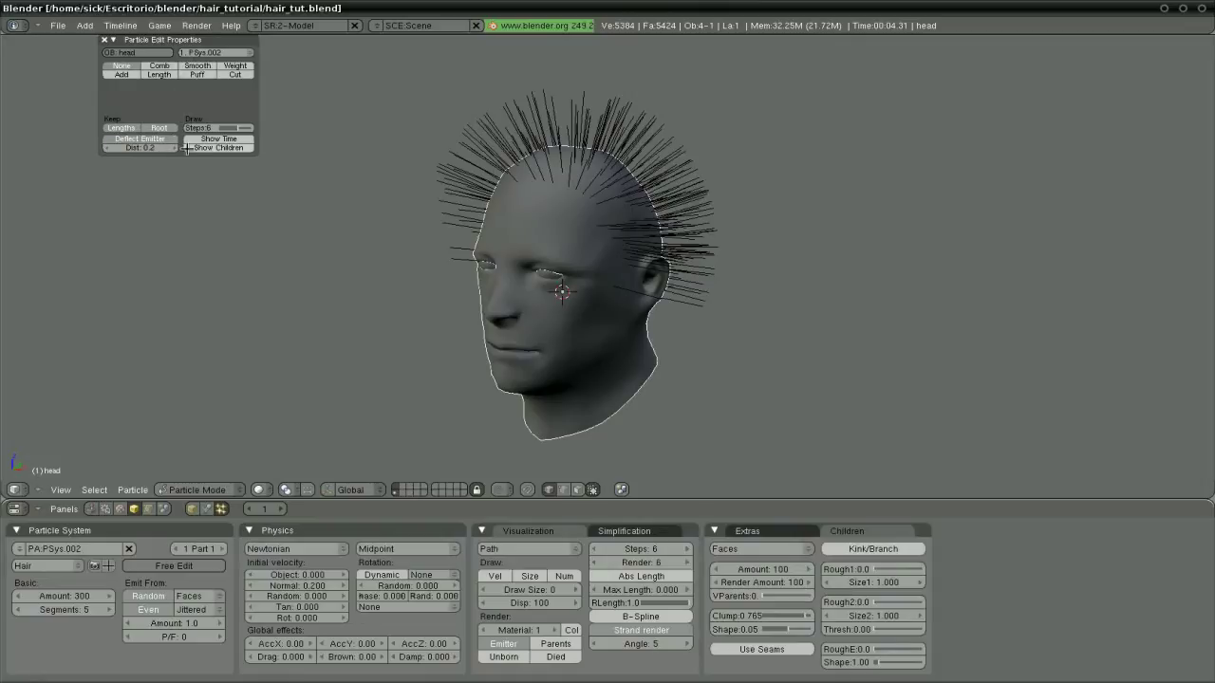
{"action": "left_click", "coordinate": [220, 148]}
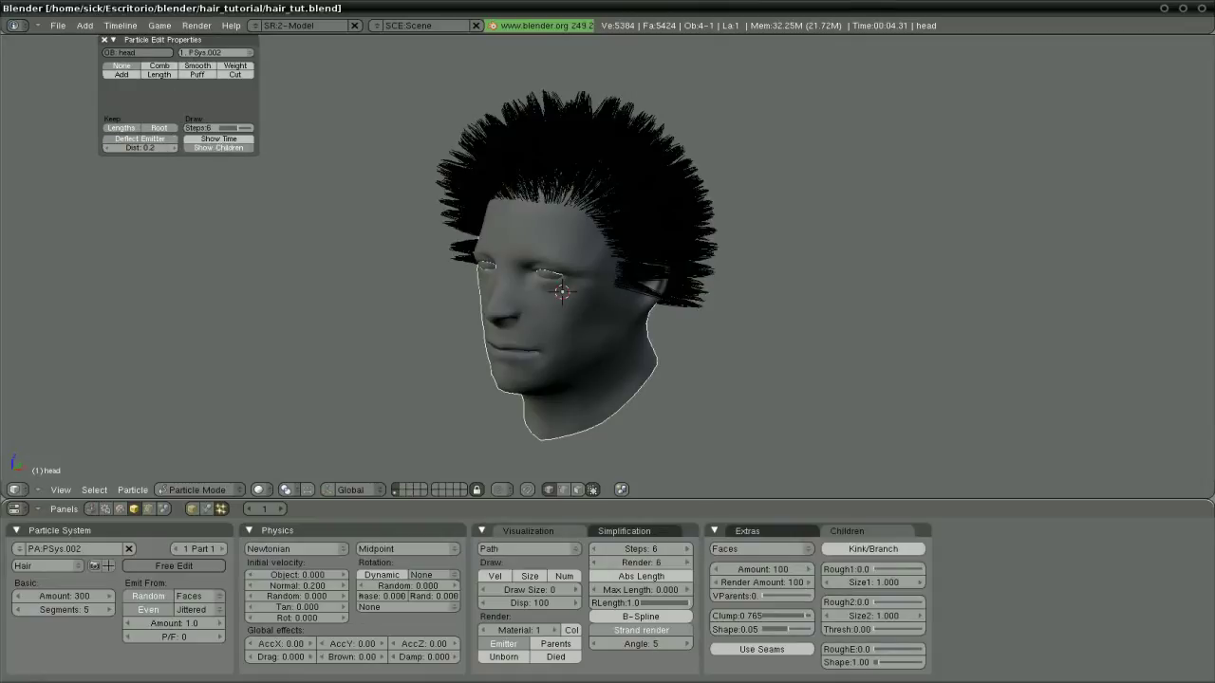
Select all the hair strands and switch particle editing to point select mode.
{"action": "middle_click_drag", "start_coordinate": [743, 244], "coordinate": [685, 245]}
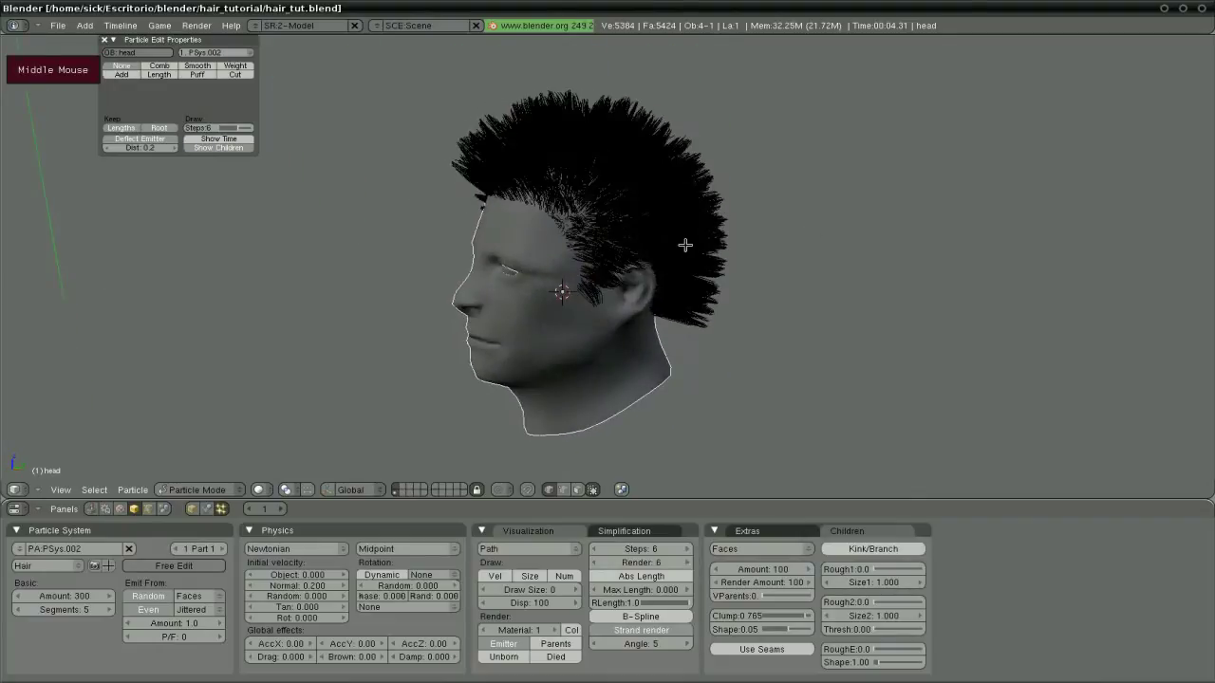
{"action": "scroll", "coordinate": [637, 274], "scroll_direction": "up", "scroll_amount": 3}
{"action": "middle_click_drag", "start_coordinate": [561, 274], "coordinate": [671, 273]}
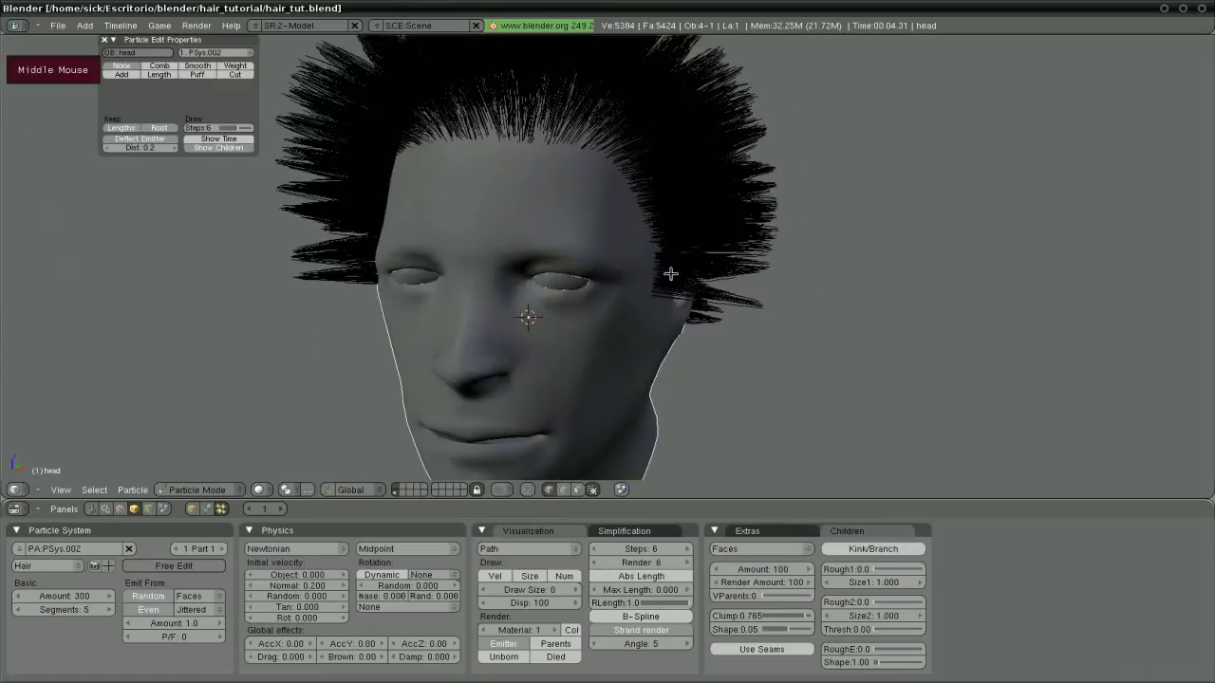
{"action": "scroll", "coordinate": [671, 273], "scroll_direction": "down", "scroll_amount": 2}
{"action": "right_click", "coordinate": [671, 286]}
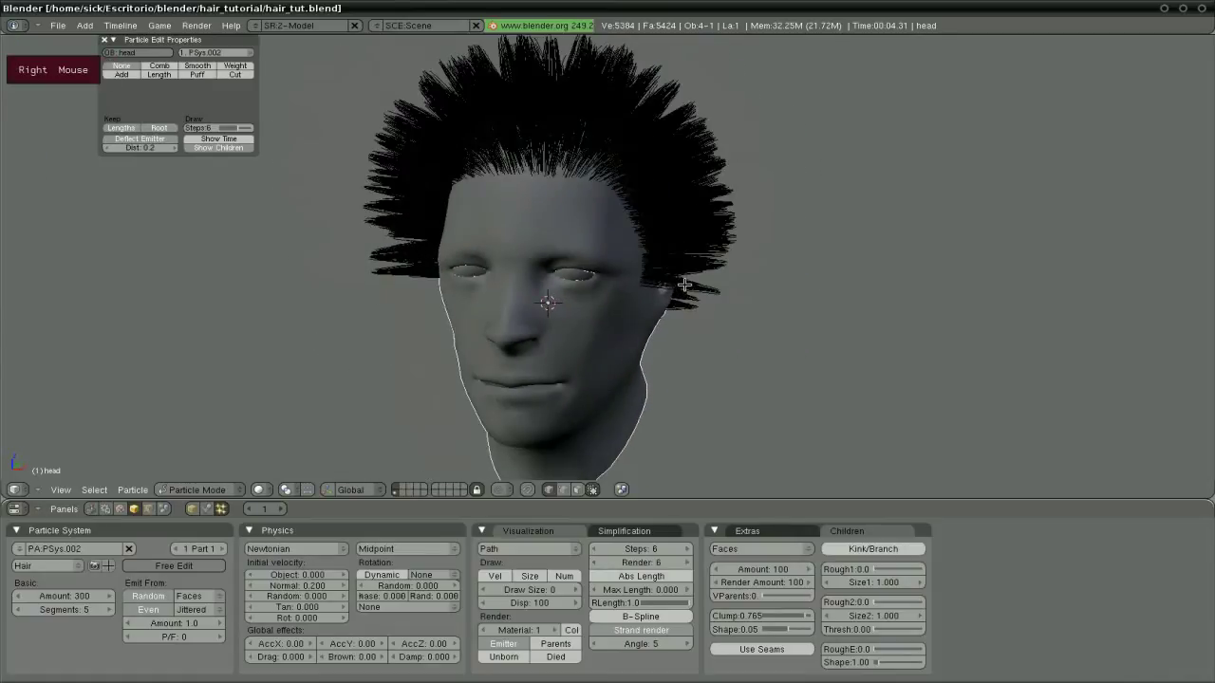
{"action": "middle_click_drag", "start_coordinate": [804, 295], "coordinate": [774, 297]}
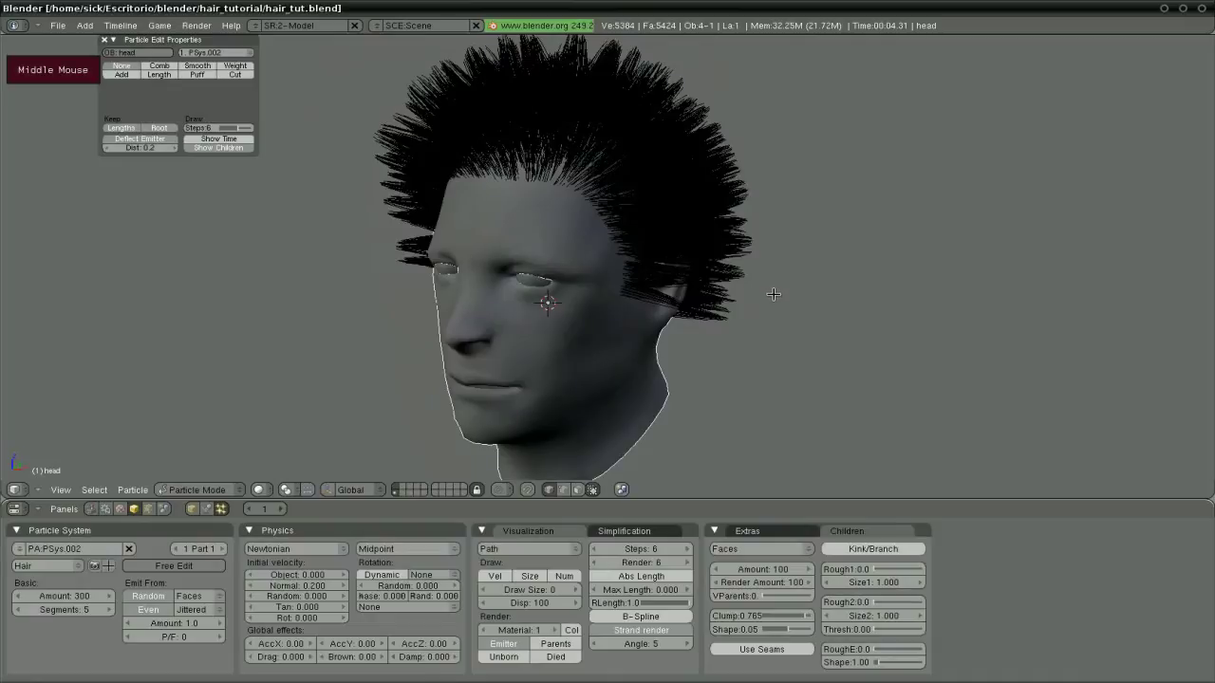
{"action": "key", "text": "a"}
{"action": "scroll", "coordinate": [771, 295], "scroll_direction": "down", "scroll_amount": 2}
{"action": "key", "text": "a"}
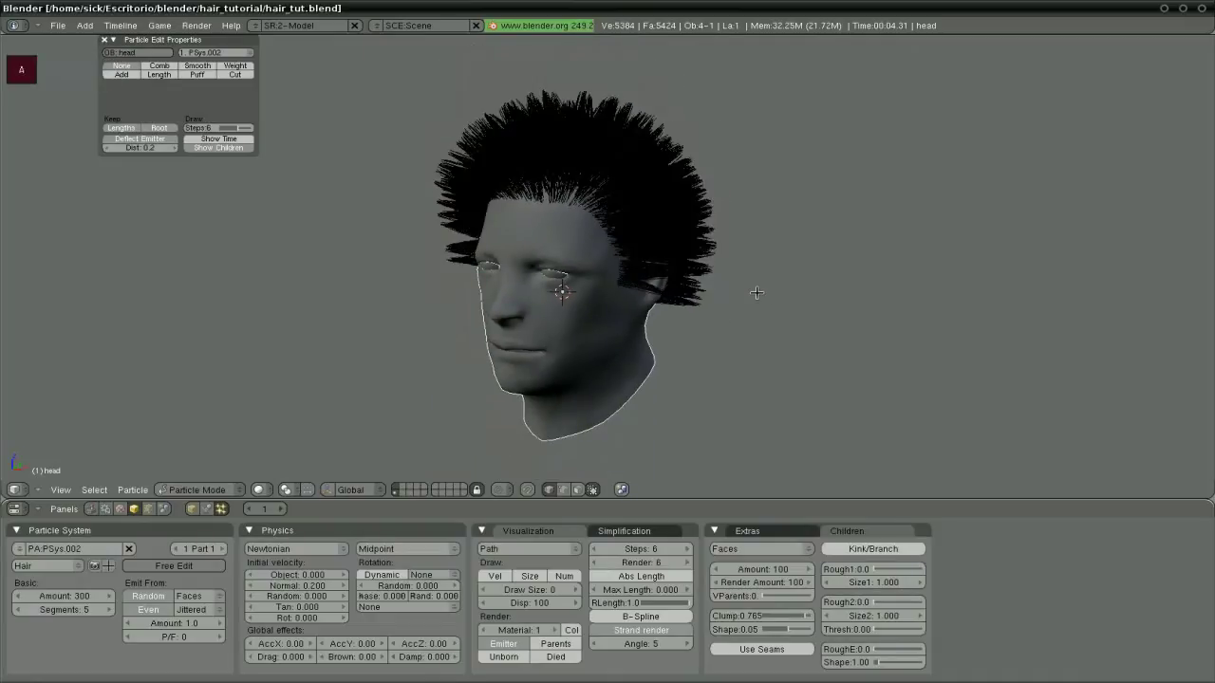
{"action": "key", "text": "a"}
{"action": "middle_click_drag", "start_coordinate": [751, 291], "coordinate": [589, 294]}
{"action": "middle_click_drag", "start_coordinate": [489, 294], "coordinate": [622, 310]}
{"action": "left_click", "coordinate": [568, 490]}
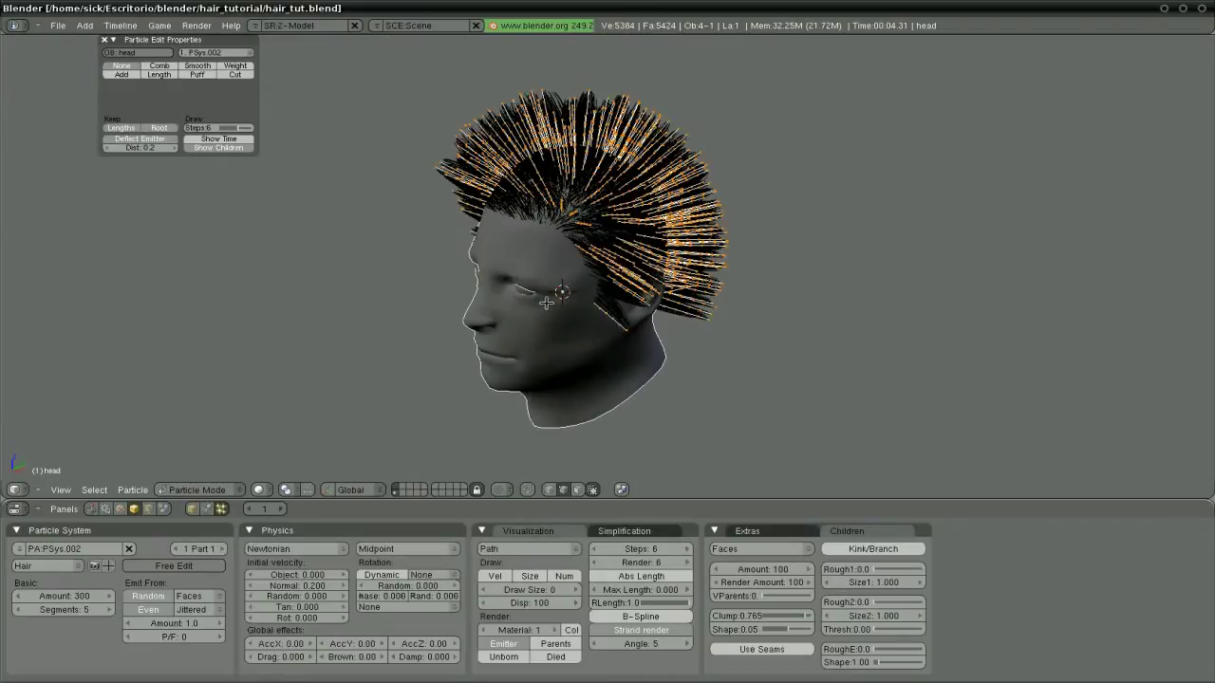
{"action": "middle_click_drag", "start_coordinate": [546, 301], "coordinate": [664, 279]}
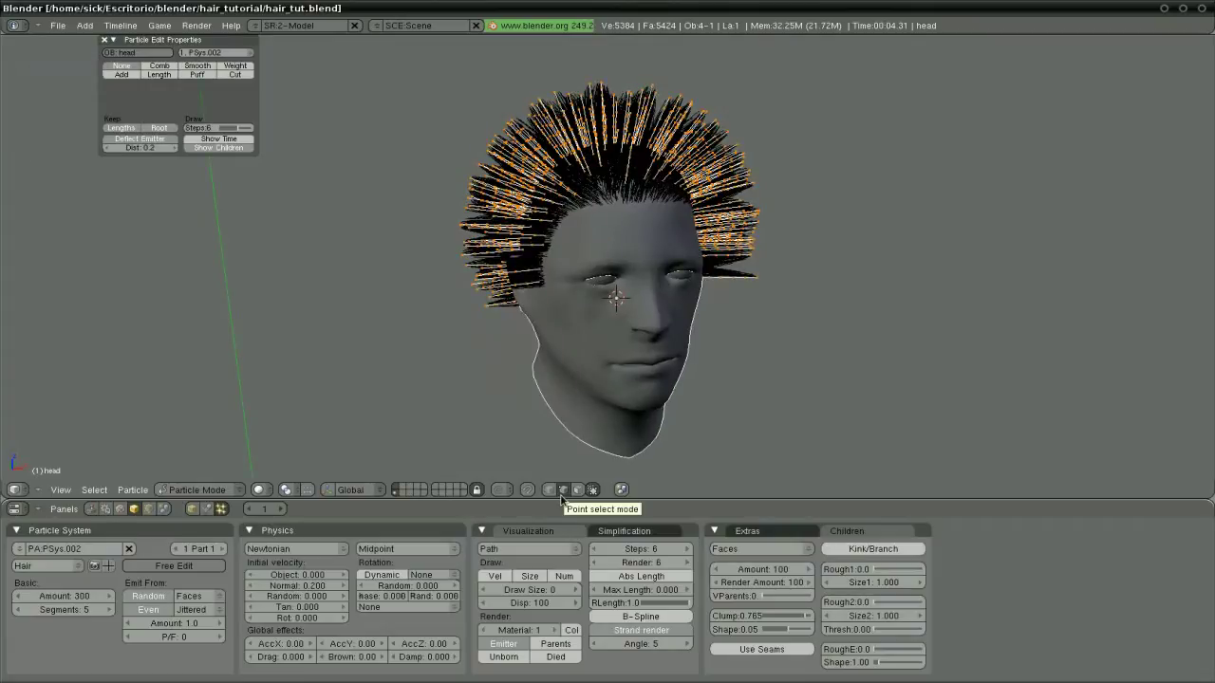
Try moving a single hair's tip point beside the ear, then cancel the move.
{"action": "scroll", "coordinate": [753, 317], "scroll_direction": "up", "scroll_amount": 3}
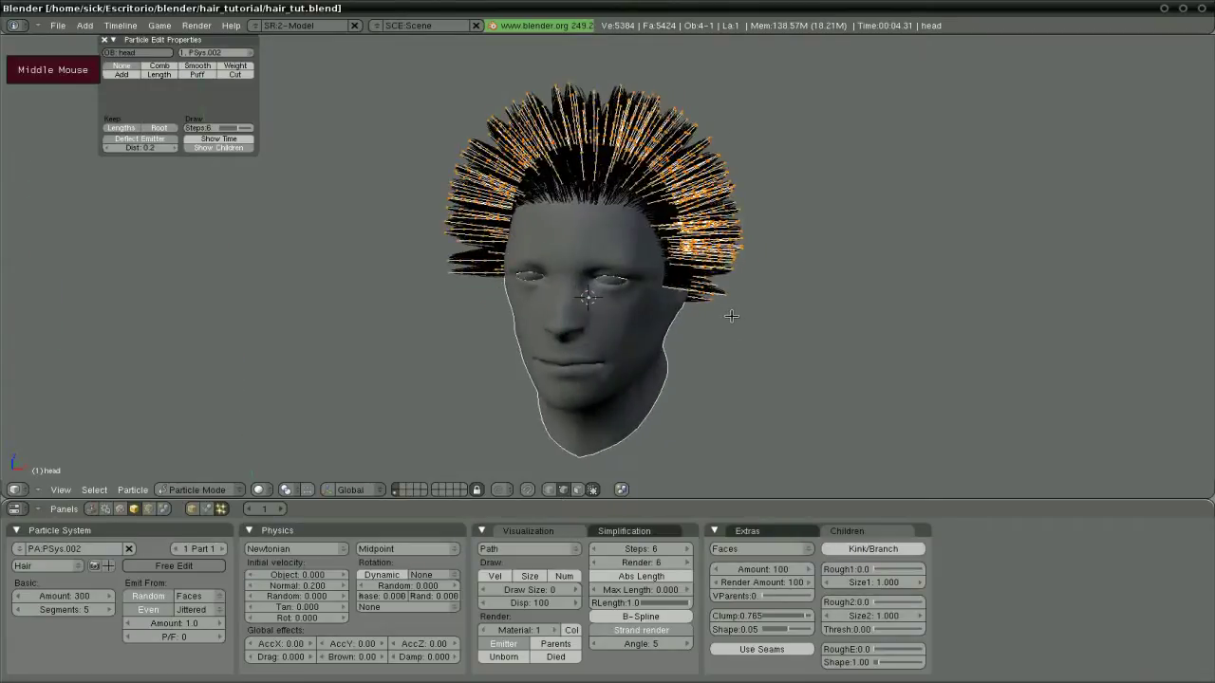
{"action": "right_click", "coordinate": [850, 332]}
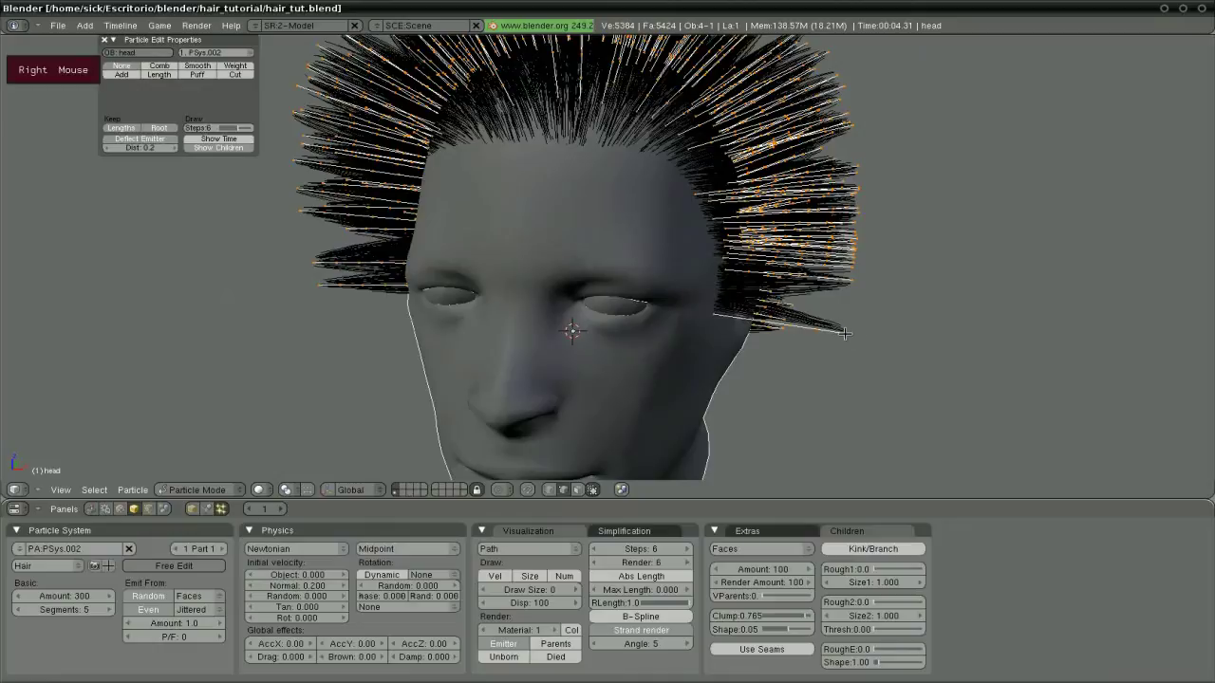
{"action": "middle_click_drag", "start_coordinate": [889, 334], "coordinate": [810, 322]}
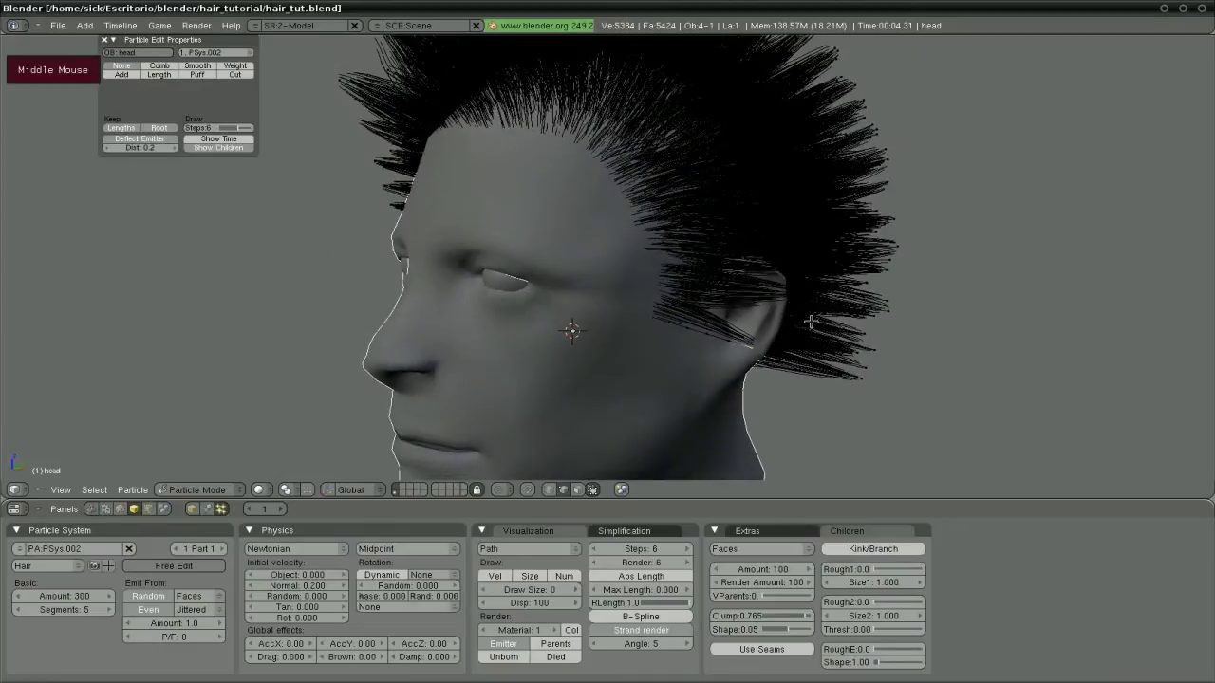
{"action": "scroll", "coordinate": [812, 322], "scroll_direction": "down", "scroll_amount": 1}
{"action": "middle_click_drag", "start_coordinate": [658, 315], "coordinate": [689, 320]}
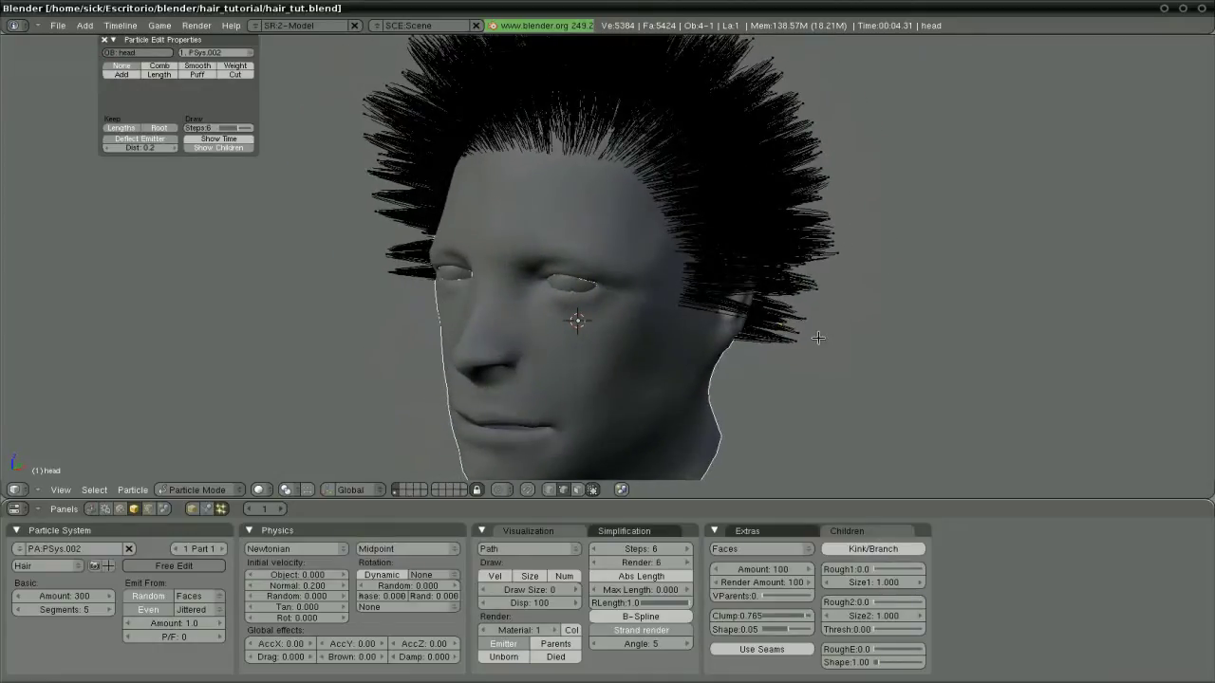
{"action": "key", "text": "g"}
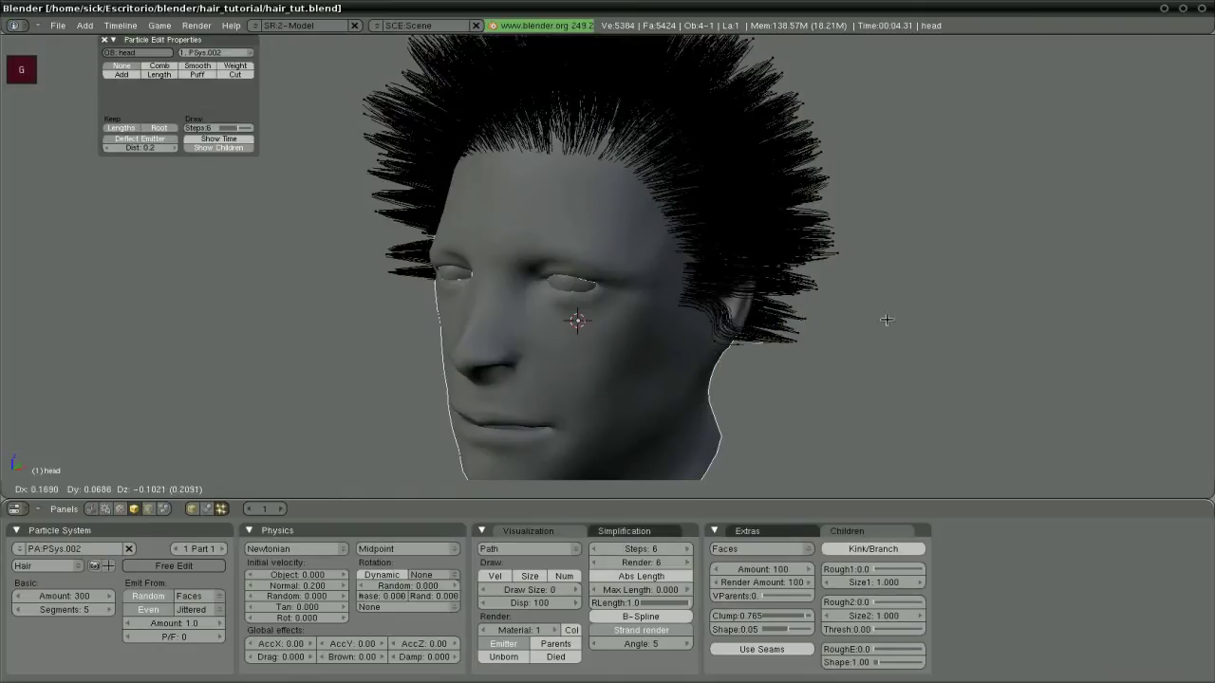
{"action": "key", "text": "Escape"}
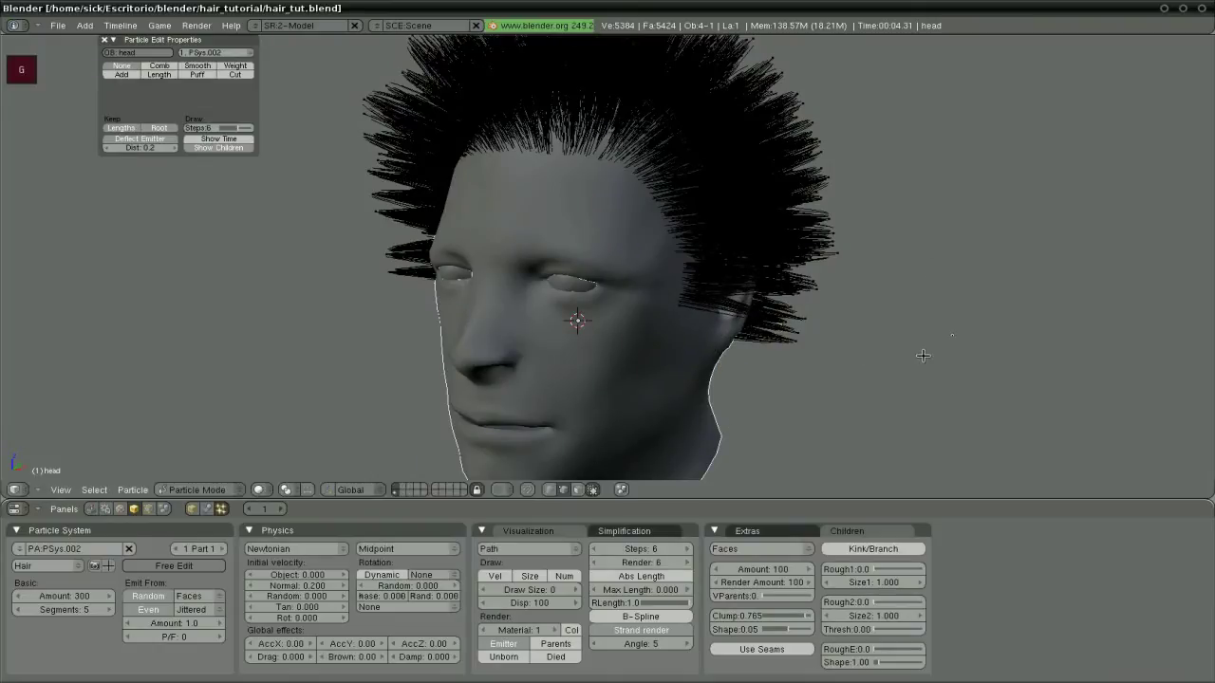
{"action": "mouse_move", "coordinate": [688, 331]}
{"action": "middle_mouse_down"}
{"action": "mouse_move", "coordinate": [646, 328]}
{"action": "mouse_move", "coordinate": [665, 334]}
{"action": "middle_mouse_up"}
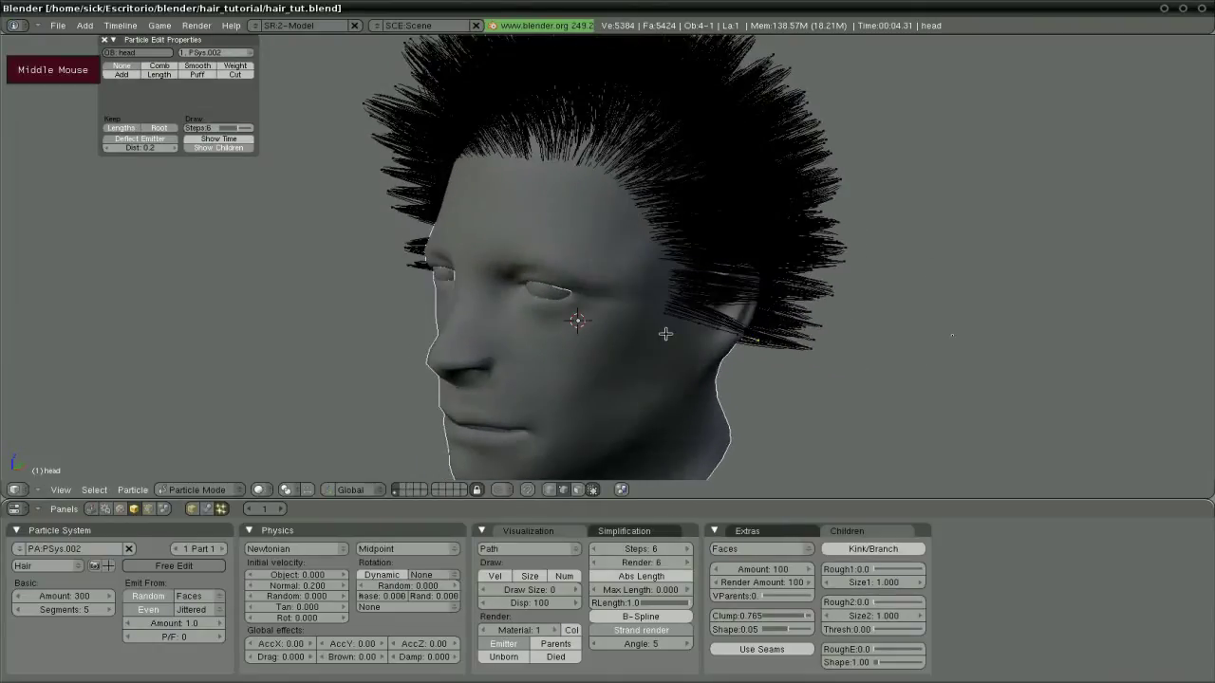
Extend the selection to the whole stray hair strand by the ear, test moving it, and erase it.
{"action": "key", "text": "ctrl+KP_Add"}
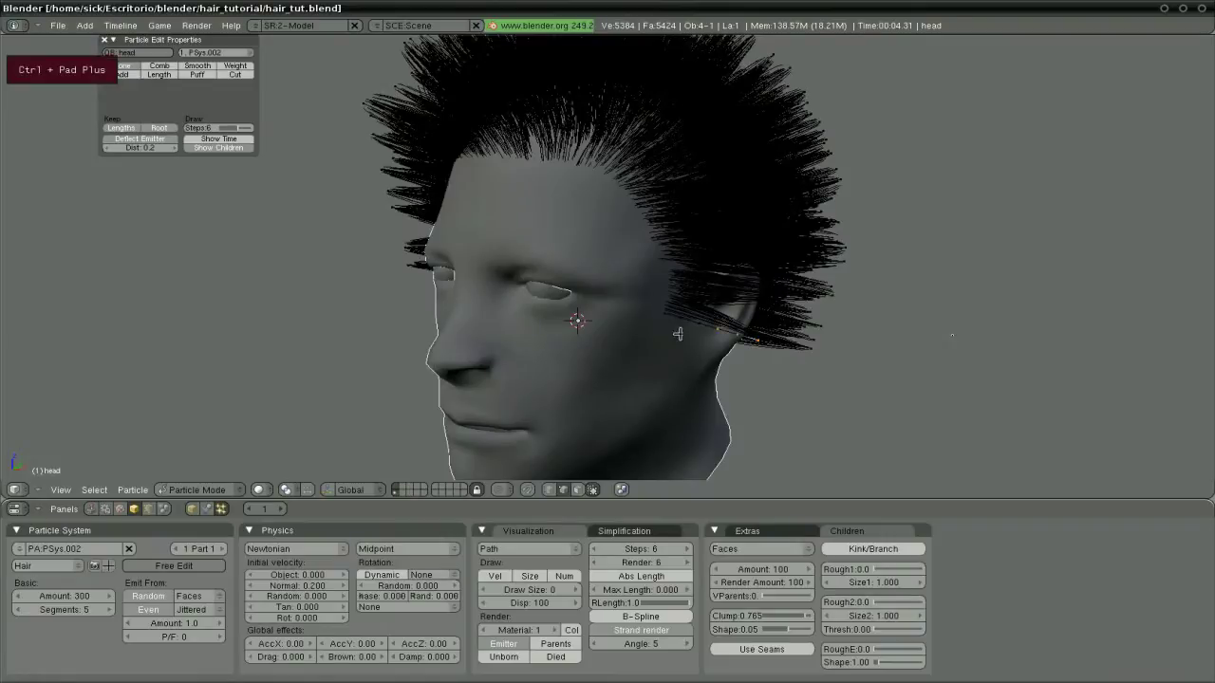
{"action": "key", "text": "g"}
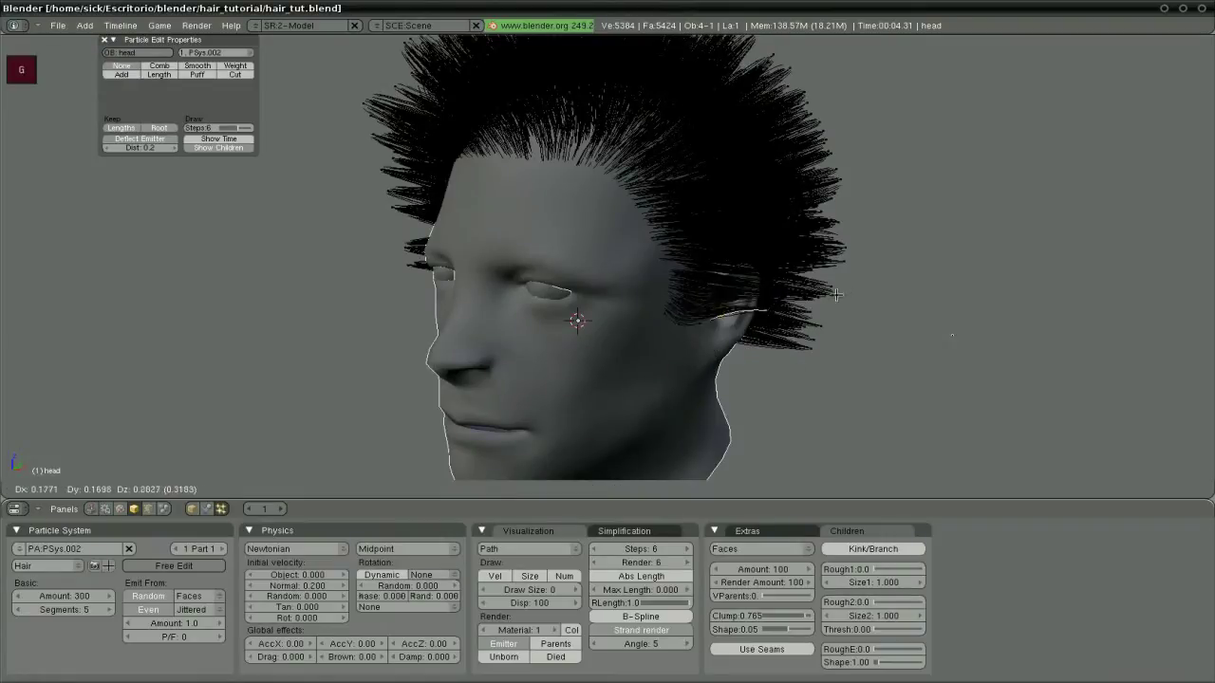
{"action": "left_click", "coordinate": [716, 360]}
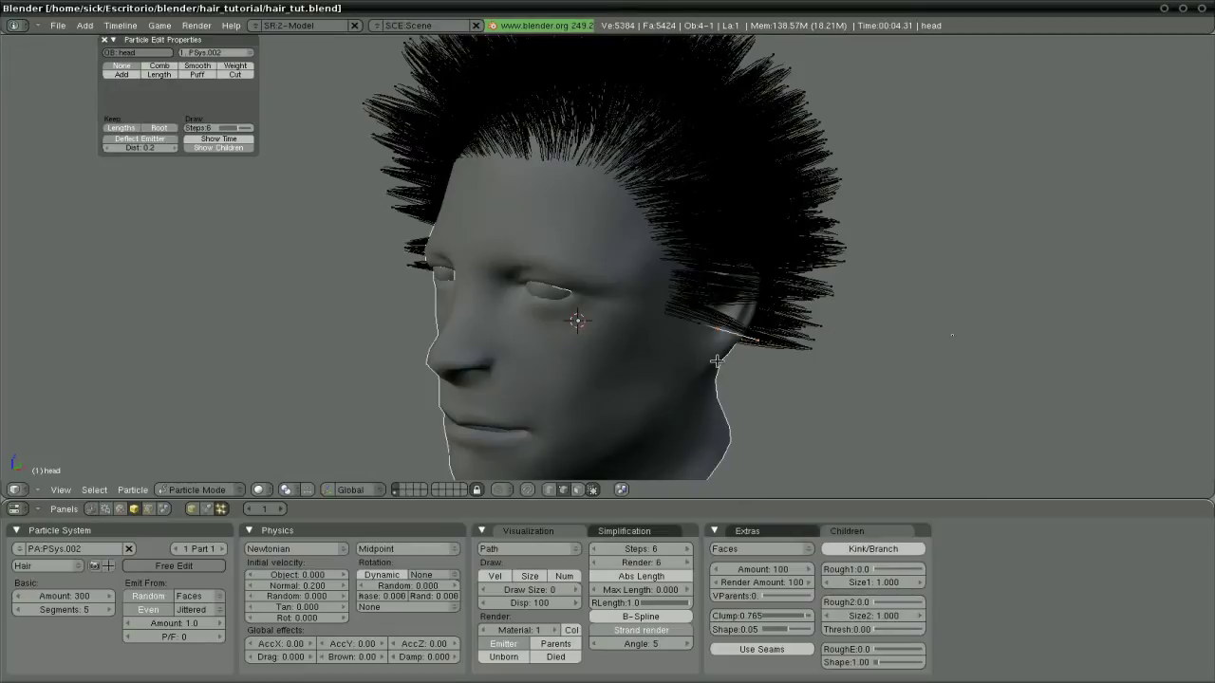
{"action": "middle_click_drag", "start_coordinate": [716, 361], "coordinate": [610, 271]}
{"action": "middle_click_drag", "start_coordinate": [556, 314], "coordinate": [782, 323]}
{"action": "middle_click_drag", "start_coordinate": [553, 327], "coordinate": [633, 327]}
{"action": "middle_click_drag", "start_coordinate": [822, 314], "coordinate": [766, 311]}
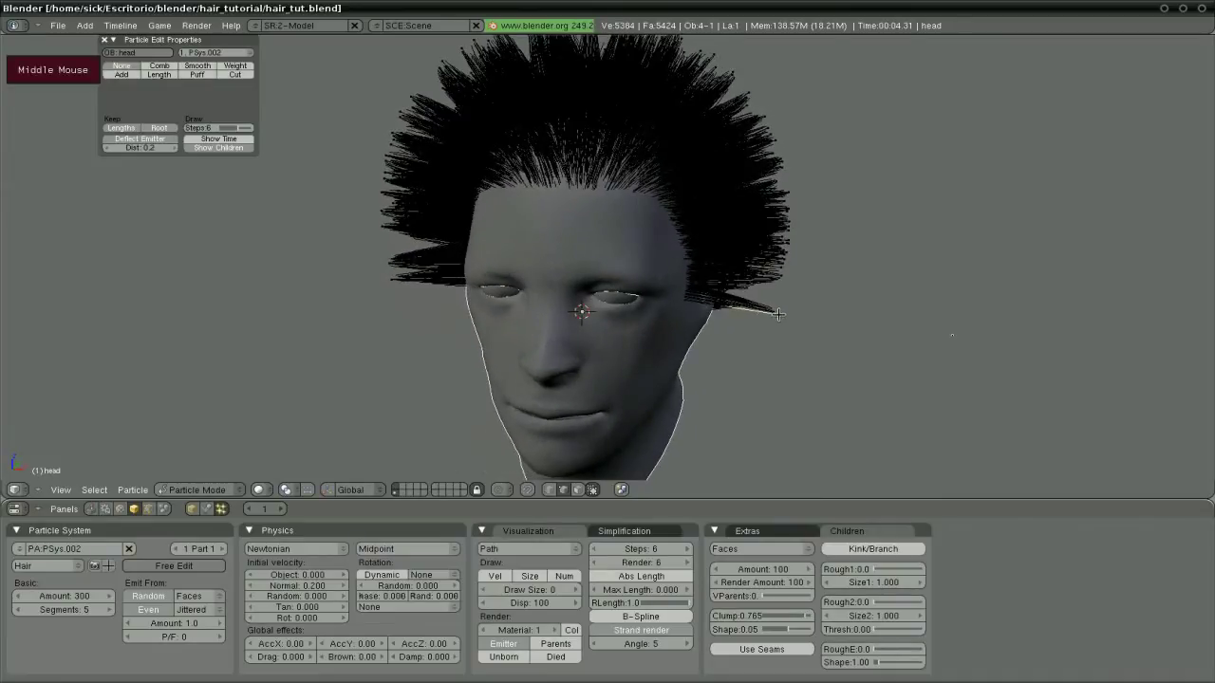
{"action": "key", "text": "x"}
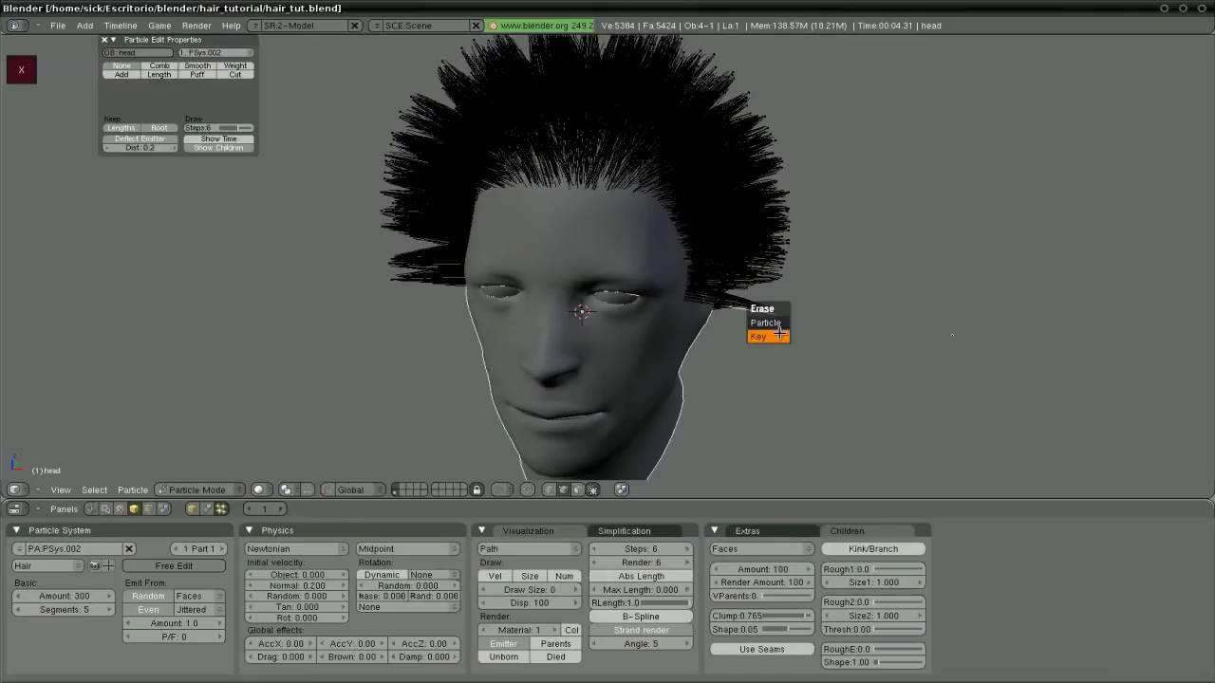
{"action": "left_click", "coordinate": [778, 335]}
{"action": "mouse_move", "coordinate": [780, 333]}
{"action": "middle_mouse_down"}
{"action": "mouse_move", "coordinate": [787, 307]}
{"action": "mouse_move", "coordinate": [753, 302]}
{"action": "middle_mouse_up"}
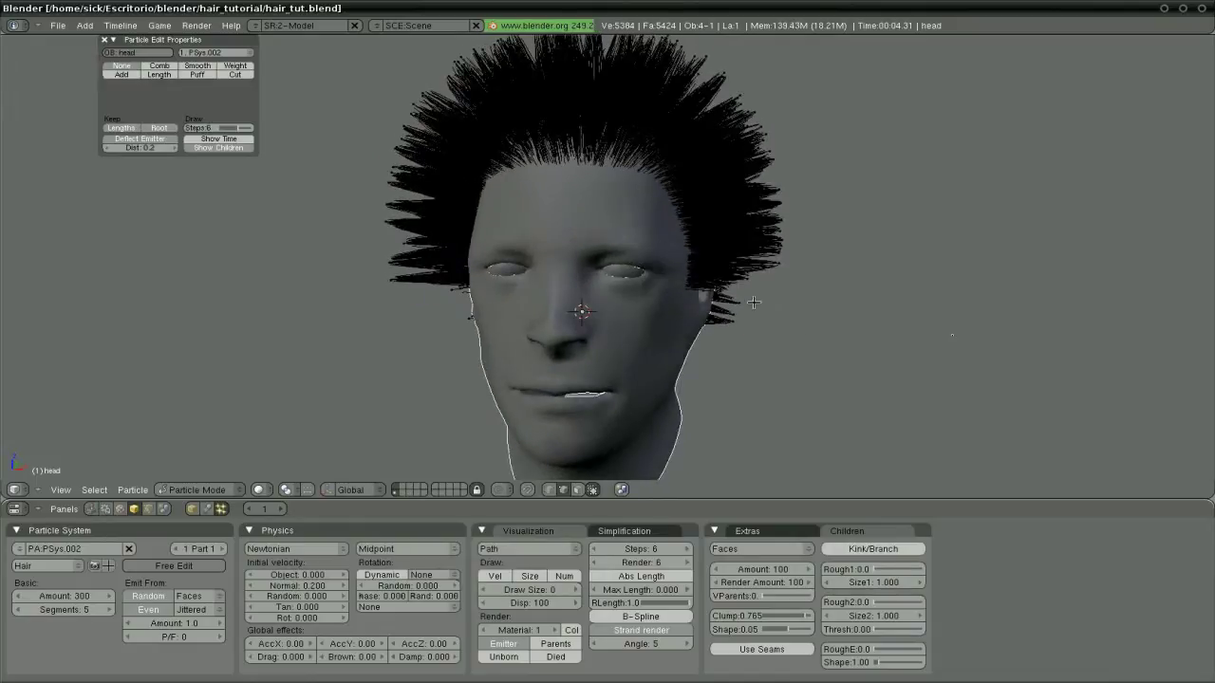
Select another hair strand beside the same ear and try moving it downward.
{"action": "right_click", "coordinate": [718, 289]}
{"action": "key", "text": "g"}
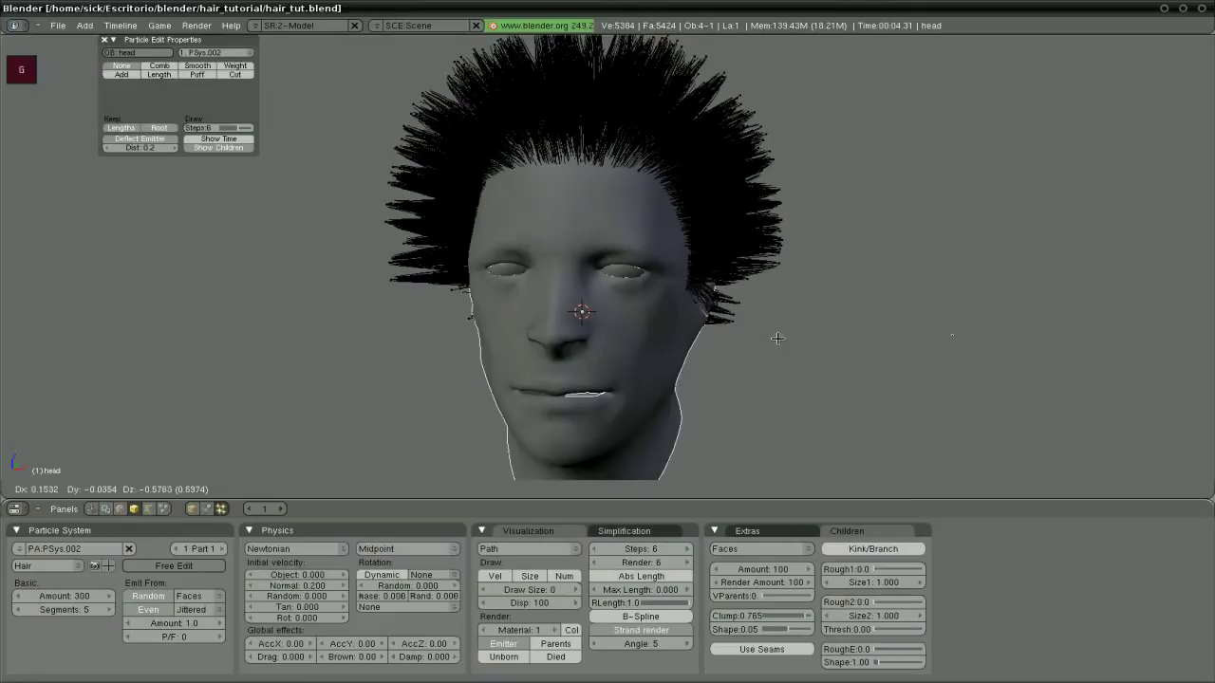
{"action": "left_click", "coordinate": [834, 343]}
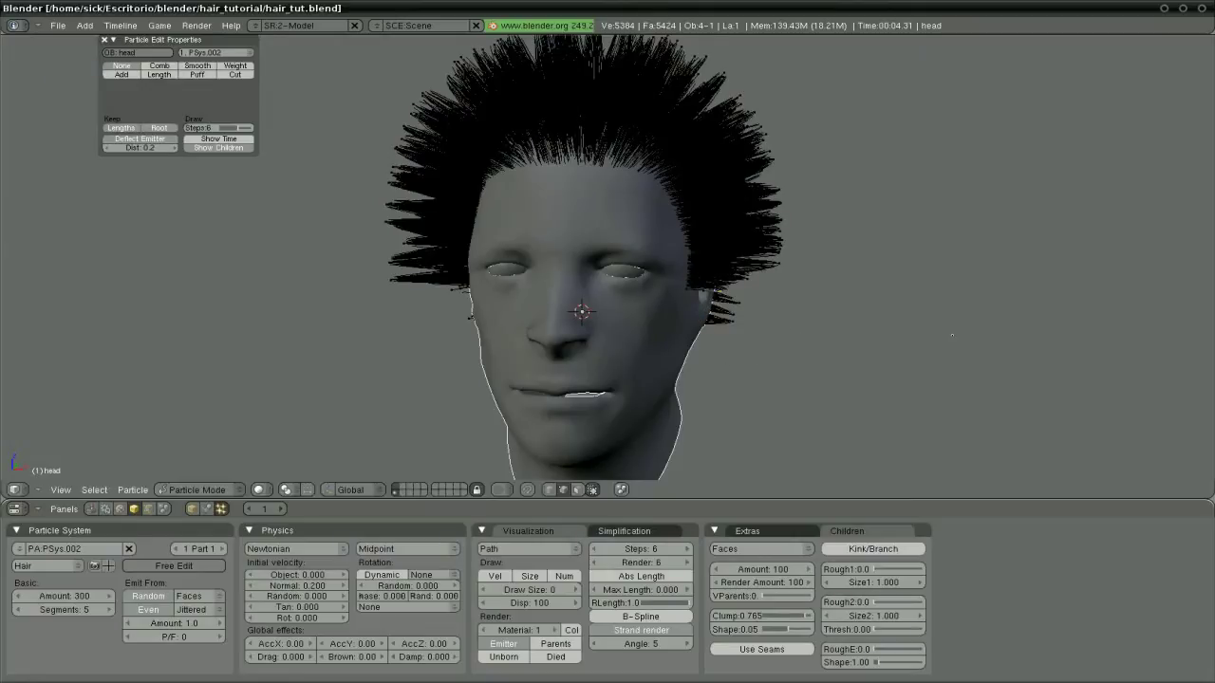
{"action": "middle_click_drag", "start_coordinate": [546, 324], "coordinate": [512, 322]}
{"action": "key", "text": "w"}
Select the whole low strand sticking out on the opposite side of the head, pull it down to isolate it, and erase it.
{"action": "right_click", "coordinate": [395, 285]}
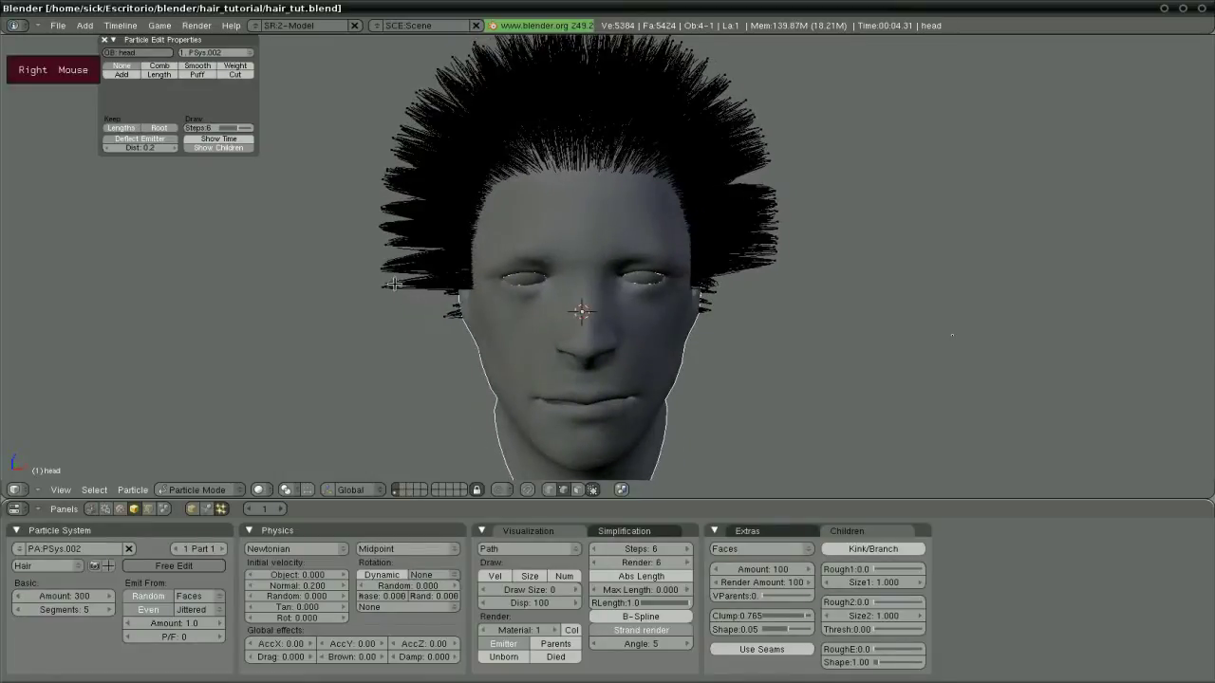
{"action": "right_click", "coordinate": [403, 305]}
{"action": "key", "text": "ctrl+KP_Add"}
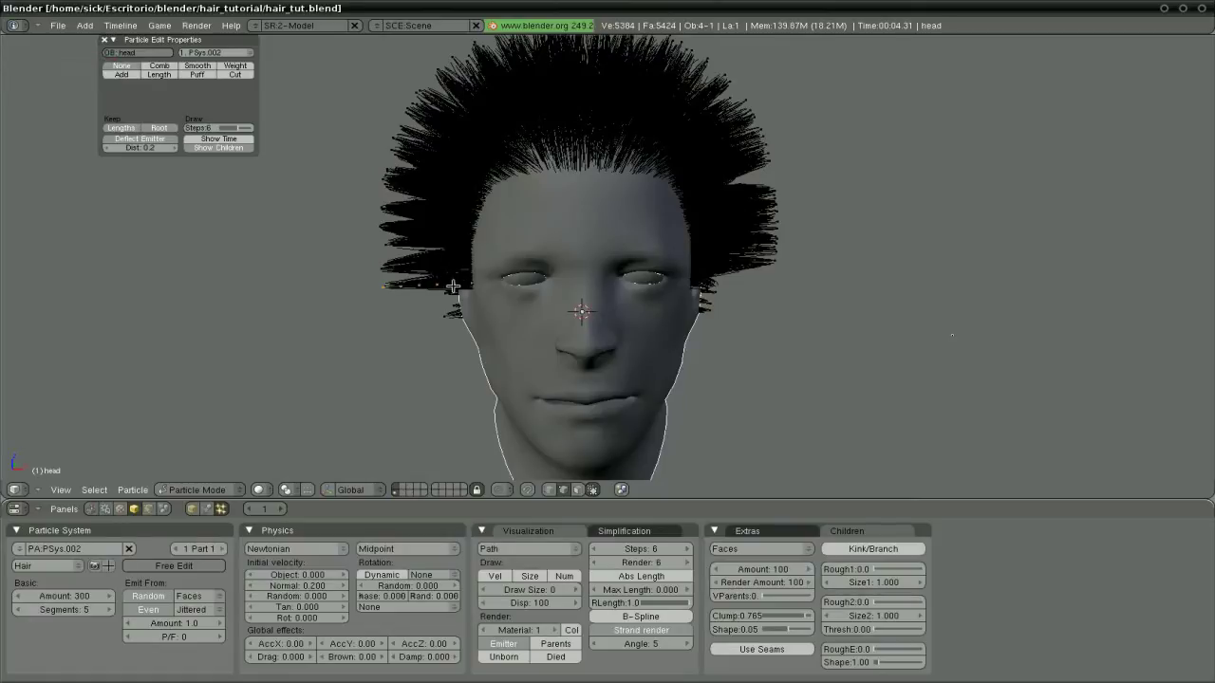
{"action": "key", "text": "b"}
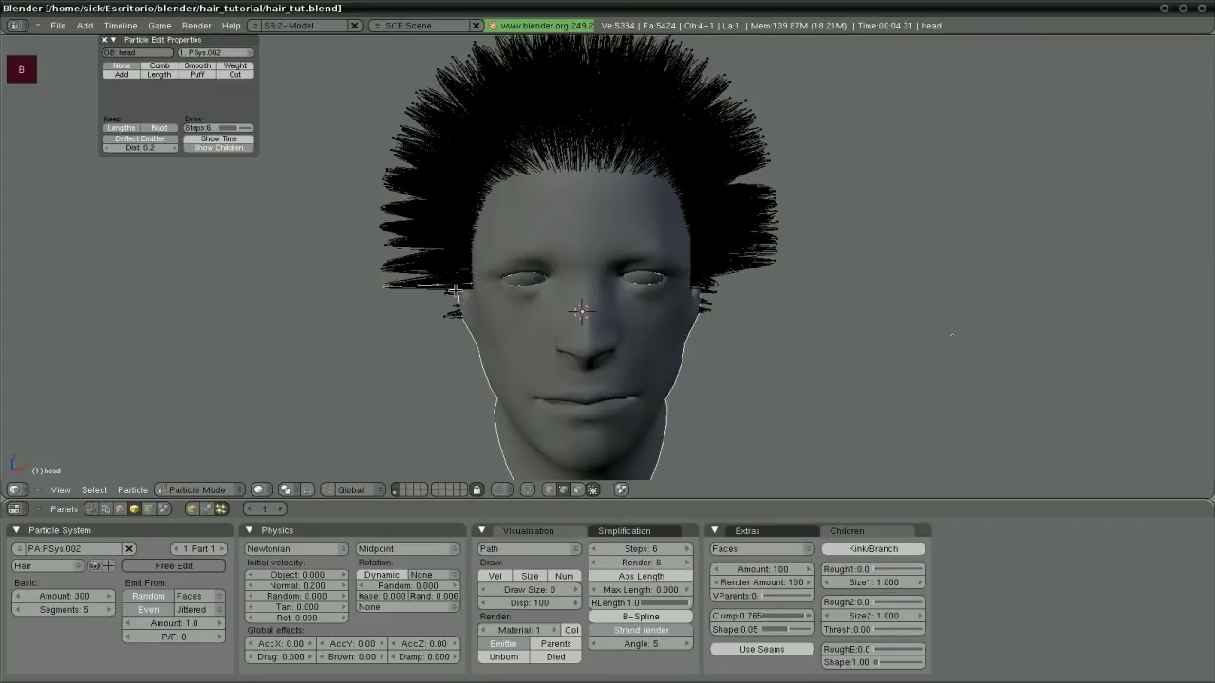
{"action": "left_click_drag", "start_coordinate": [474, 277], "coordinate": [465, 306]}
{"action": "right_click", "coordinate": [471, 282], "text": "shift"}
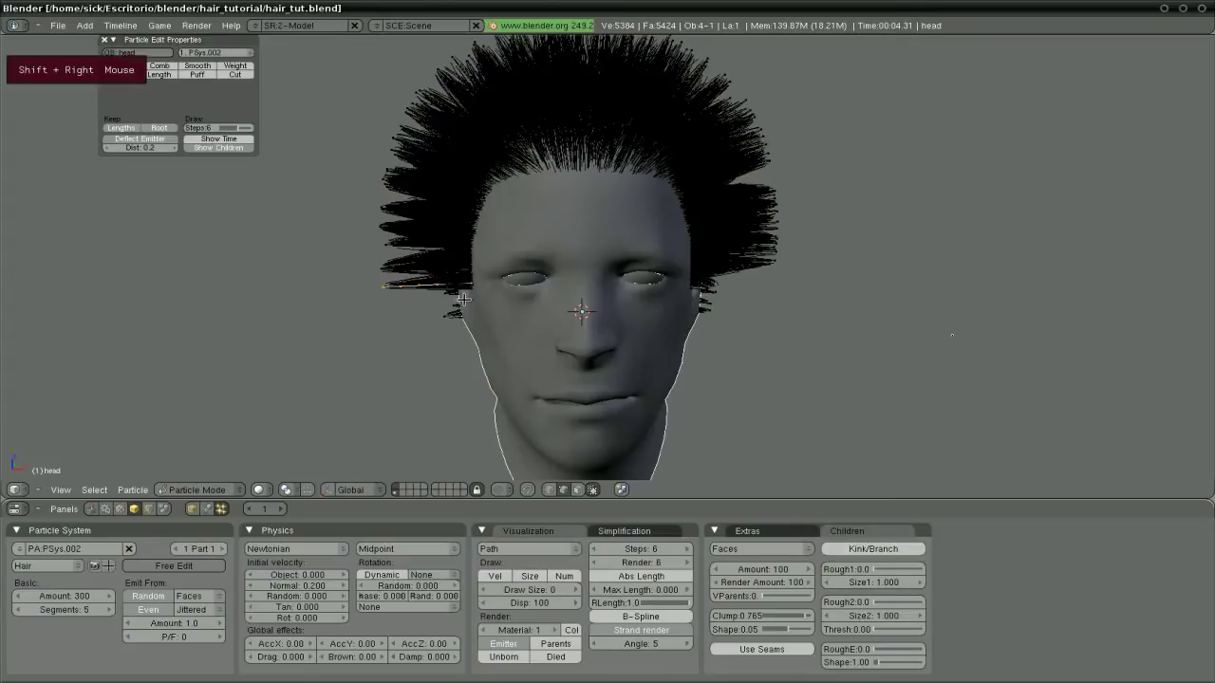
{"action": "right_click", "coordinate": [386, 287]}
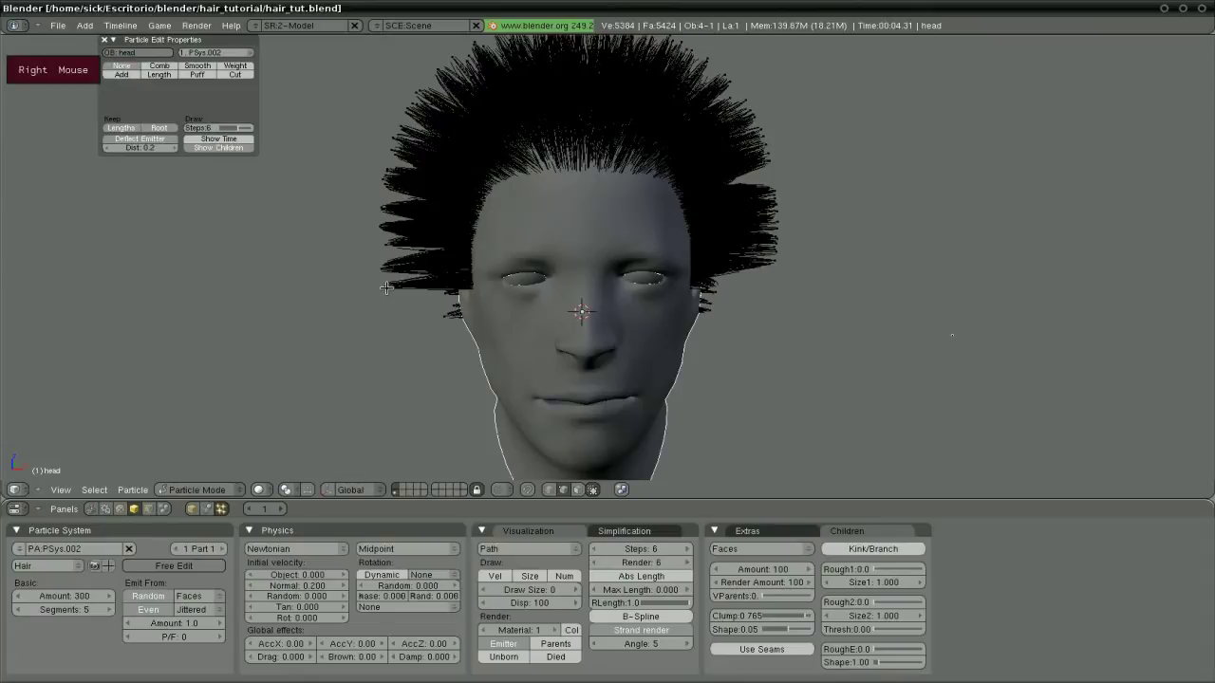
{"action": "key", "text": "ctrl+KP_Add"}
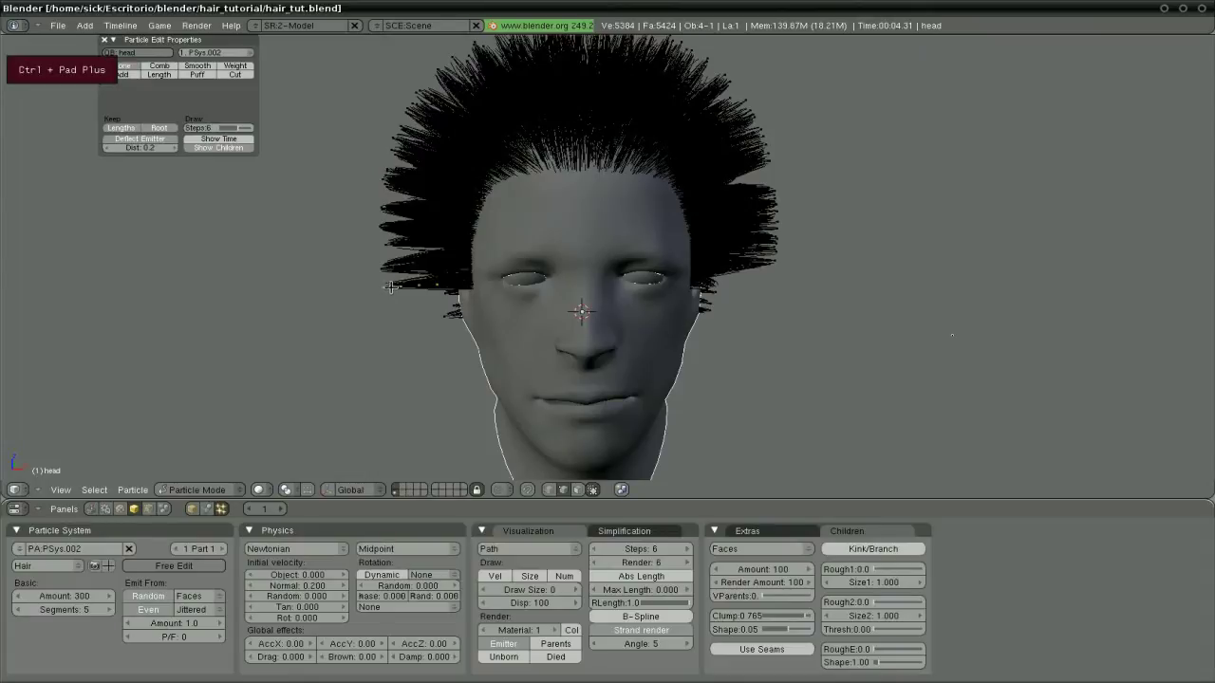
{"action": "key", "text": "g"}
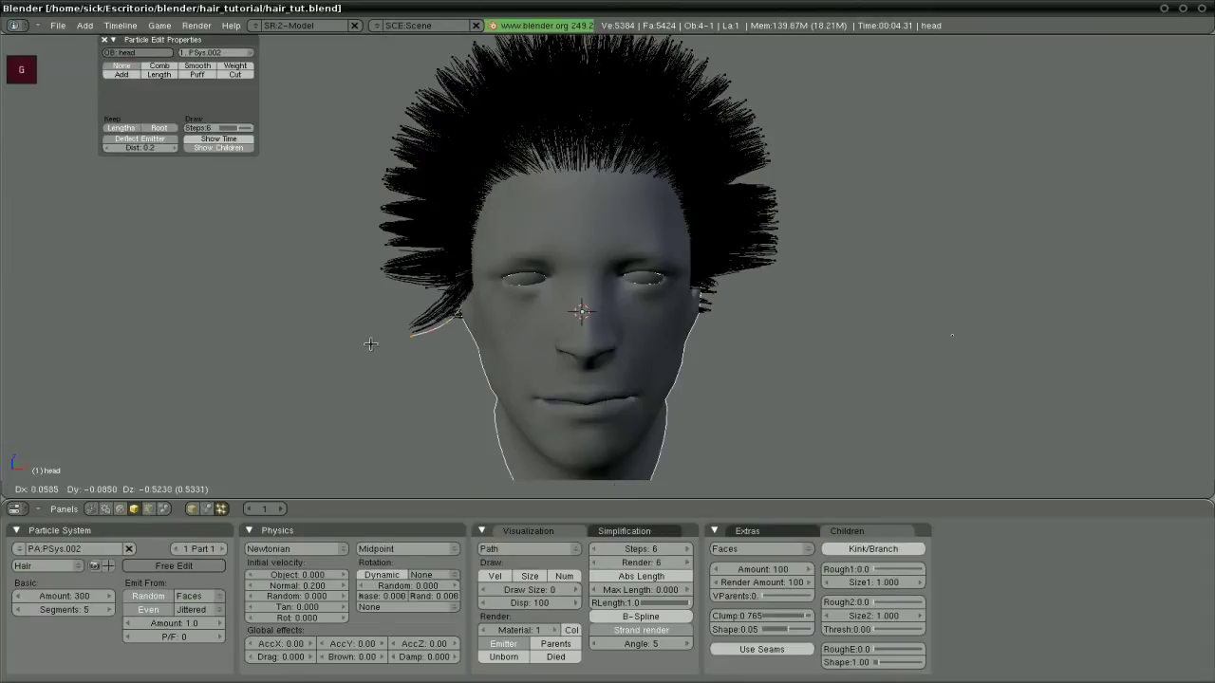
{"action": "left_click", "coordinate": [370, 343]}
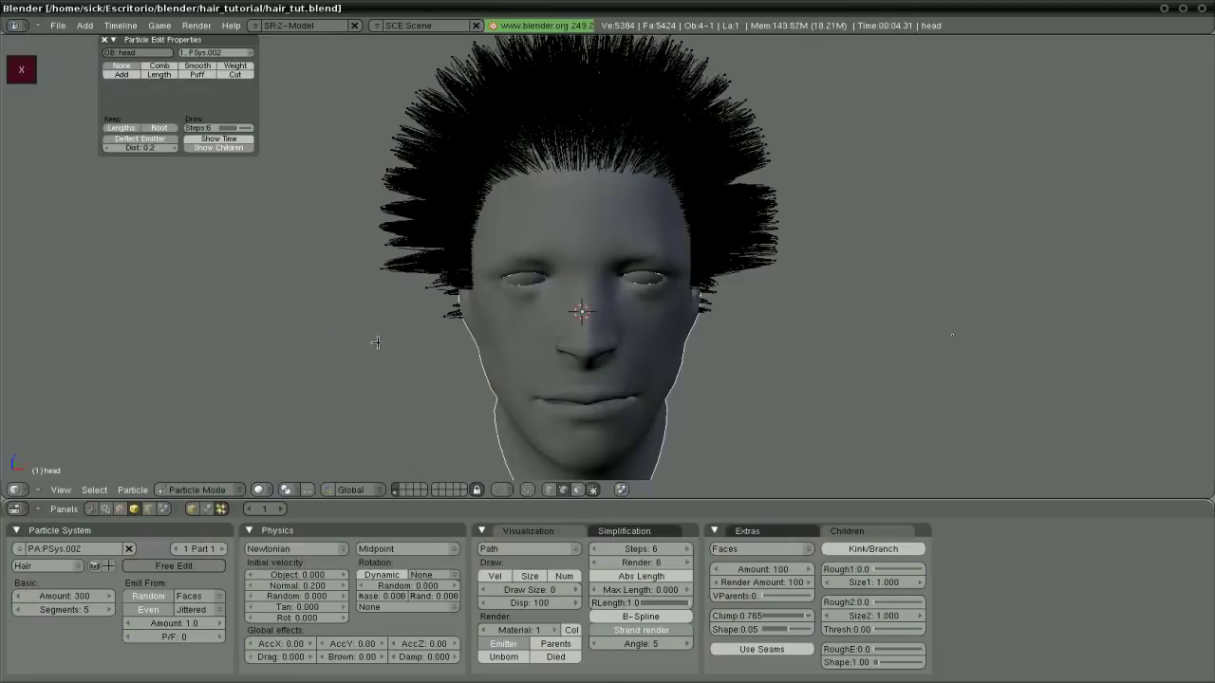
Select all hair strands and activate the Comb brush.
{"action": "middle_click_drag", "start_coordinate": [704, 328], "coordinate": [605, 324]}
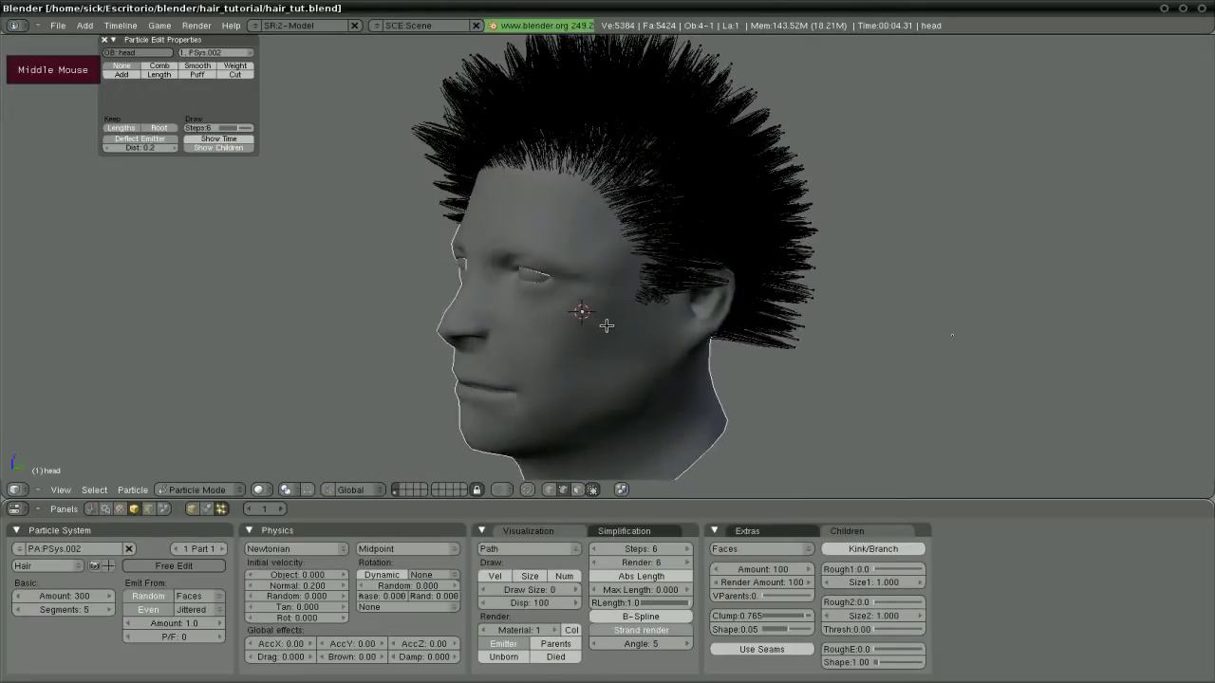
{"action": "scroll", "coordinate": [600, 319], "scroll_direction": "down", "scroll_amount": 1}
{"action": "scroll", "coordinate": [597, 301], "scroll_direction": "down", "scroll_amount": 1}
{"action": "key", "text": "a"}
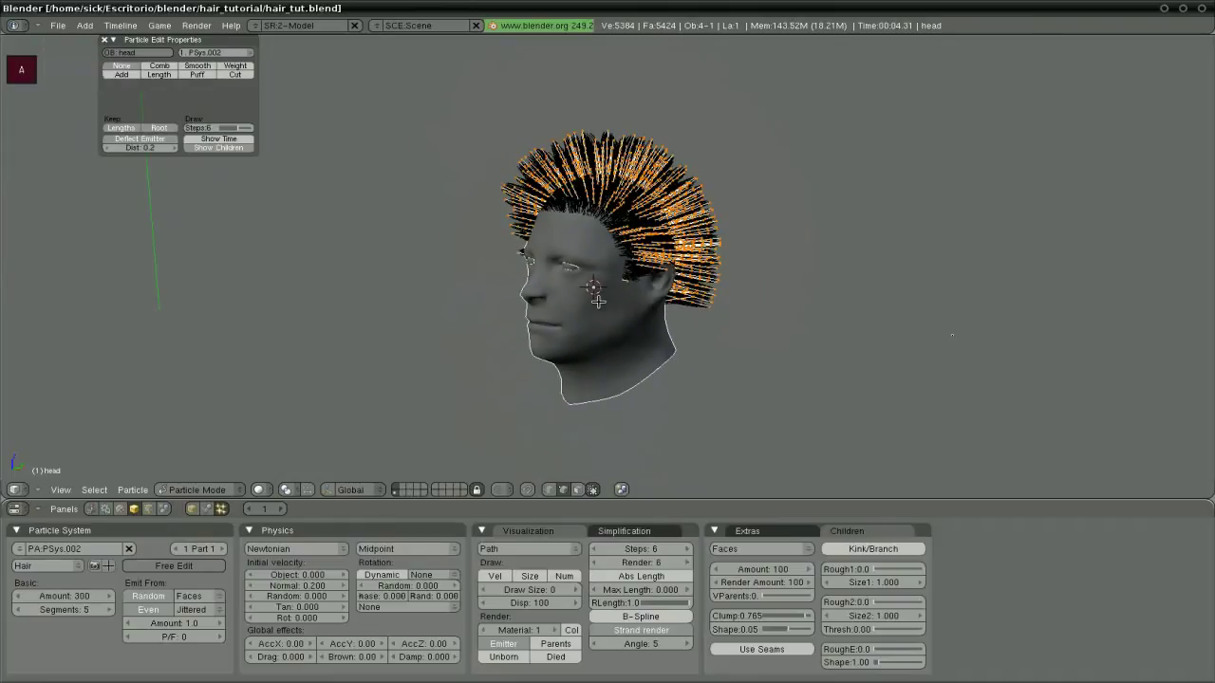
{"action": "mouse_move", "coordinate": [580, 276]}
{"action": "middle_mouse_down"}
{"action": "mouse_move", "coordinate": [626, 282]}
{"action": "mouse_move", "coordinate": [593, 281]}
{"action": "middle_mouse_up"}
{"action": "scroll", "coordinate": [592, 281], "scroll_direction": "up", "scroll_amount": 1}
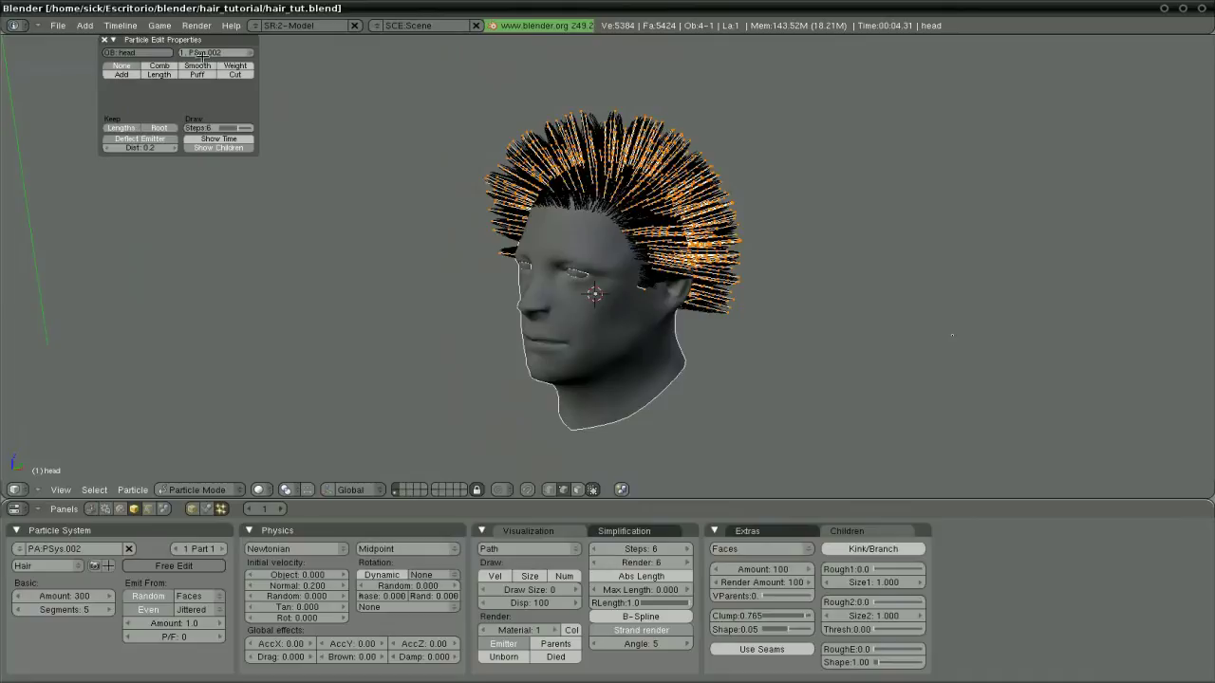
{"action": "left_click", "coordinate": [163, 66]}
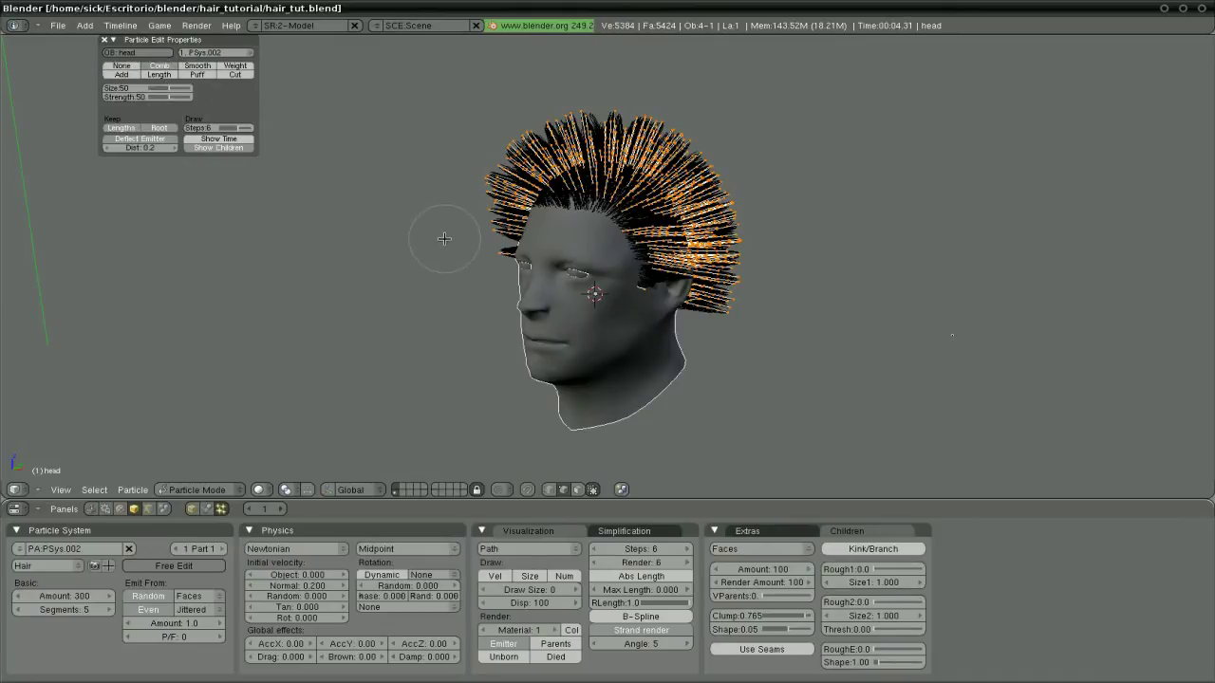
Set the Comb brush size to 76 and its strength to 70.
{"action": "key", "text": "f"}
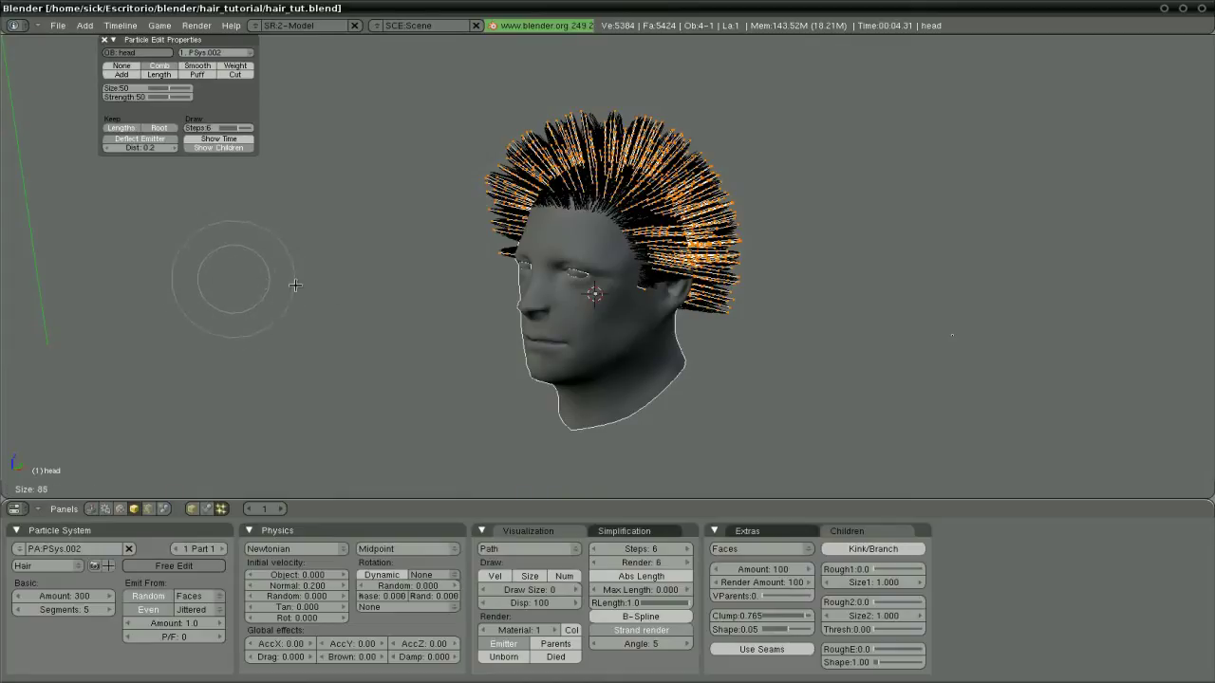
{"action": "left_click", "coordinate": [300, 282]}
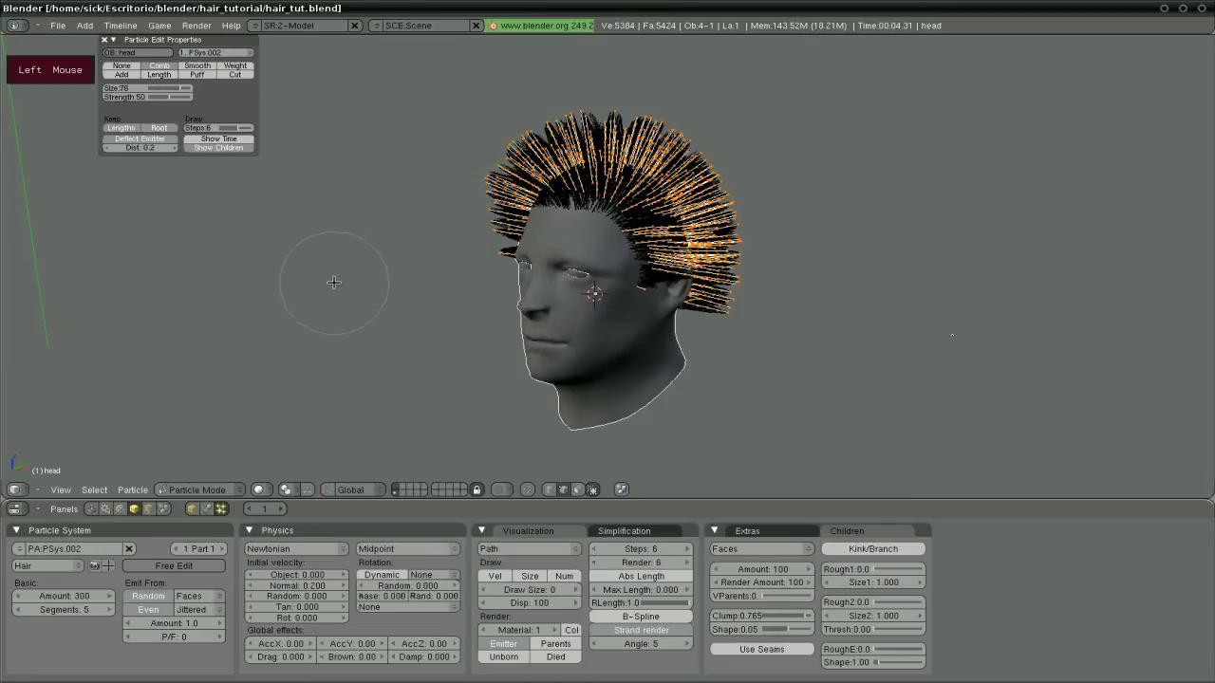
{"action": "key", "text": "ctrl+Tab"}
{"action": "key", "text": "Escape"}
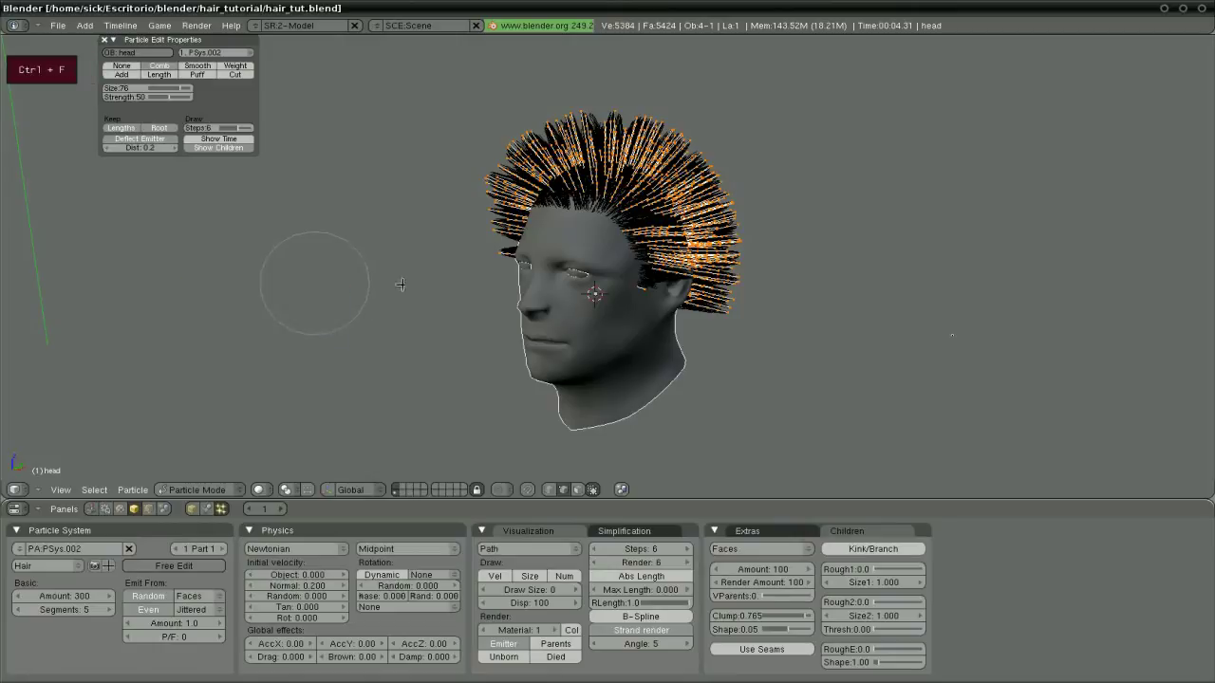
{"action": "key", "text": "shift+f"}
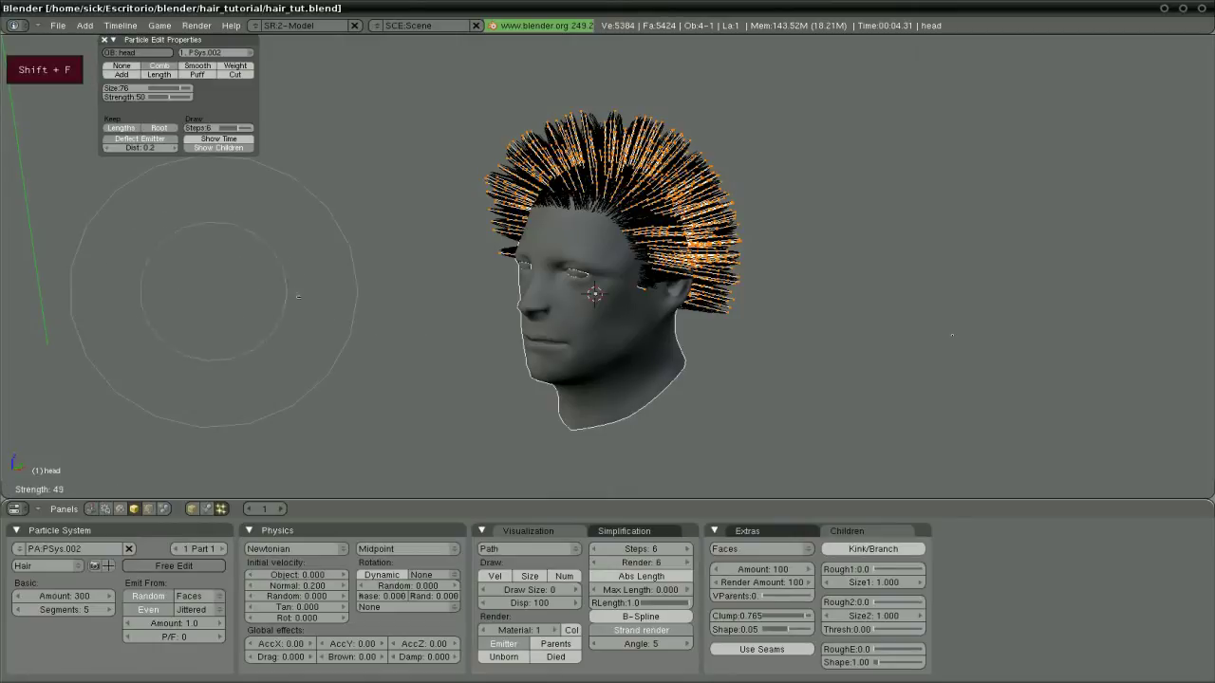
{"action": "left_click", "coordinate": [264, 301]}
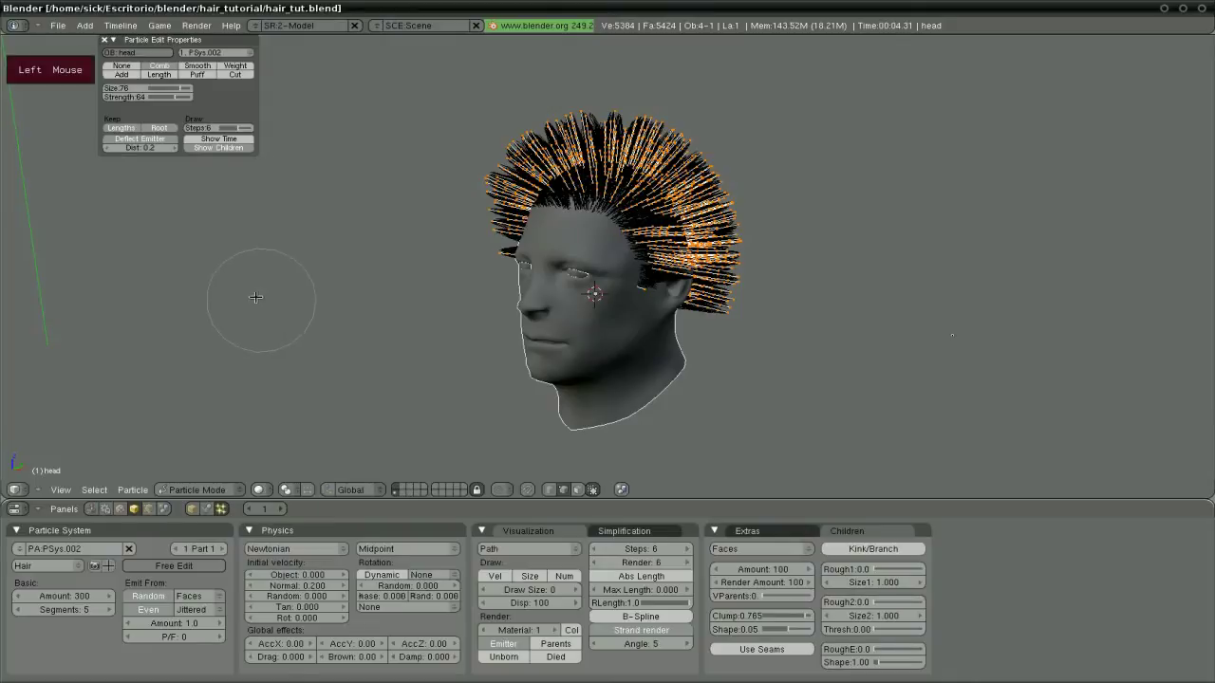
{"action": "key", "text": "shift+f"}
{"action": "left_click", "coordinate": [286, 308]}
{"action": "key", "text": "shift+f"}
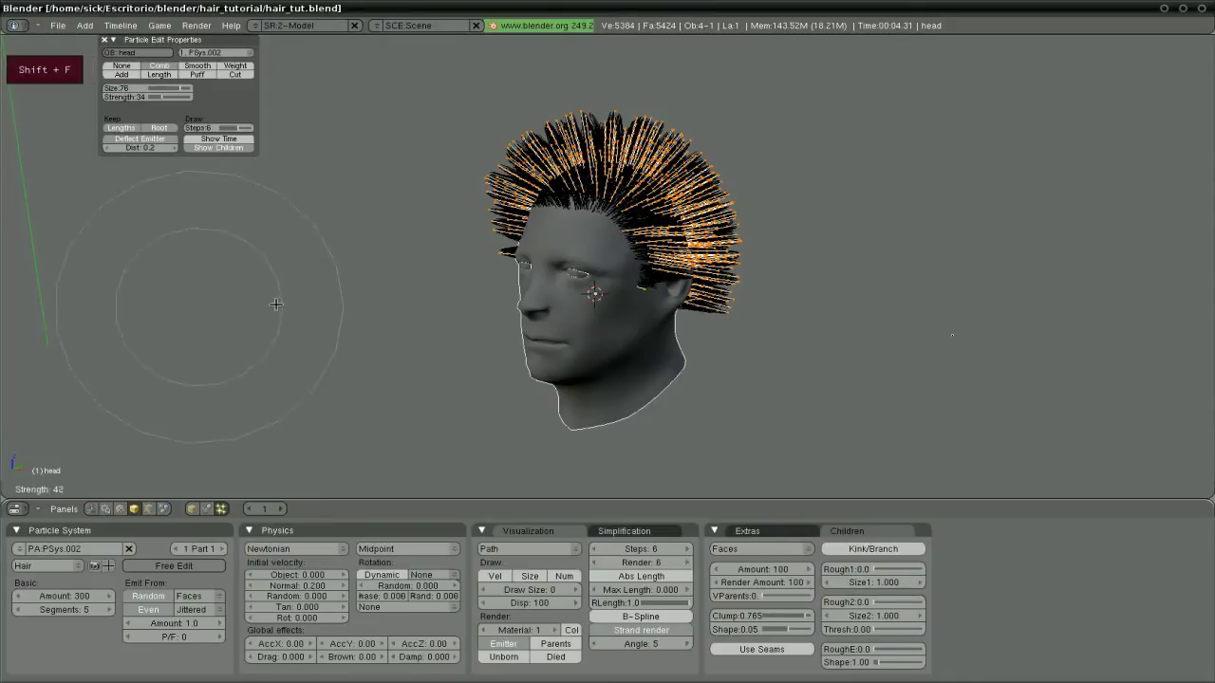
{"action": "left_click", "coordinate": [245, 302]}
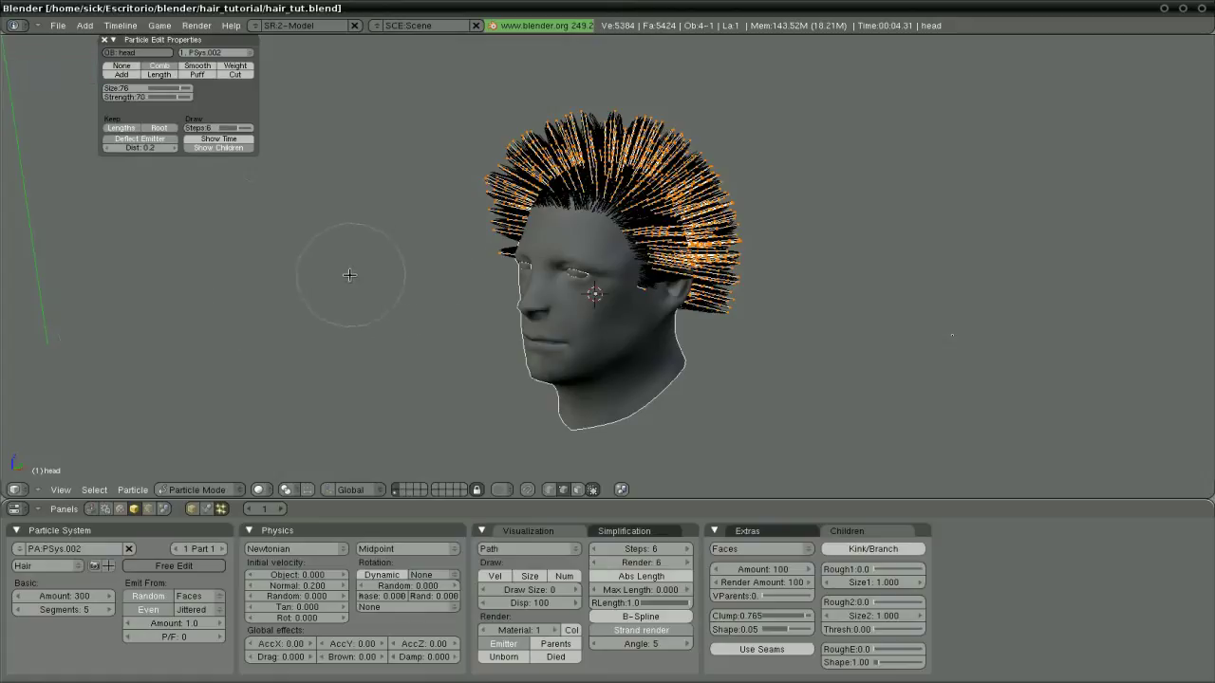
Comb the hair at the temple and above the ear backward with several strokes from the face toward the back.
{"action": "middle_click", "coordinate": [385, 272]}
{"action": "middle_click_drag", "start_coordinate": [588, 285], "coordinate": [569, 283]}
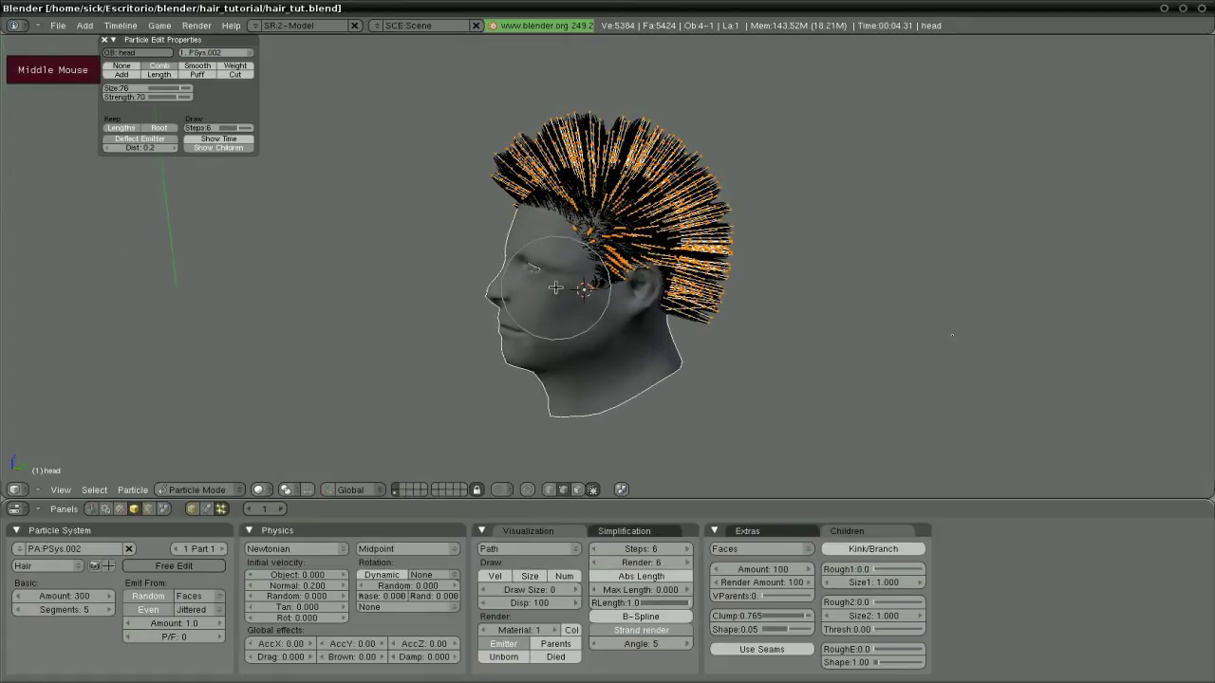
{"action": "mouse_move", "coordinate": [563, 276]}
{"action": "left_mouse_down"}
{"action": "mouse_move", "coordinate": [627, 242]}
{"action": "mouse_move", "coordinate": [712, 223]}
{"action": "left_mouse_up"}
{"action": "left_click_drag", "start_coordinate": [593, 242], "coordinate": [675, 217]}
{"action": "left_click_drag", "start_coordinate": [570, 275], "coordinate": [703, 219]}
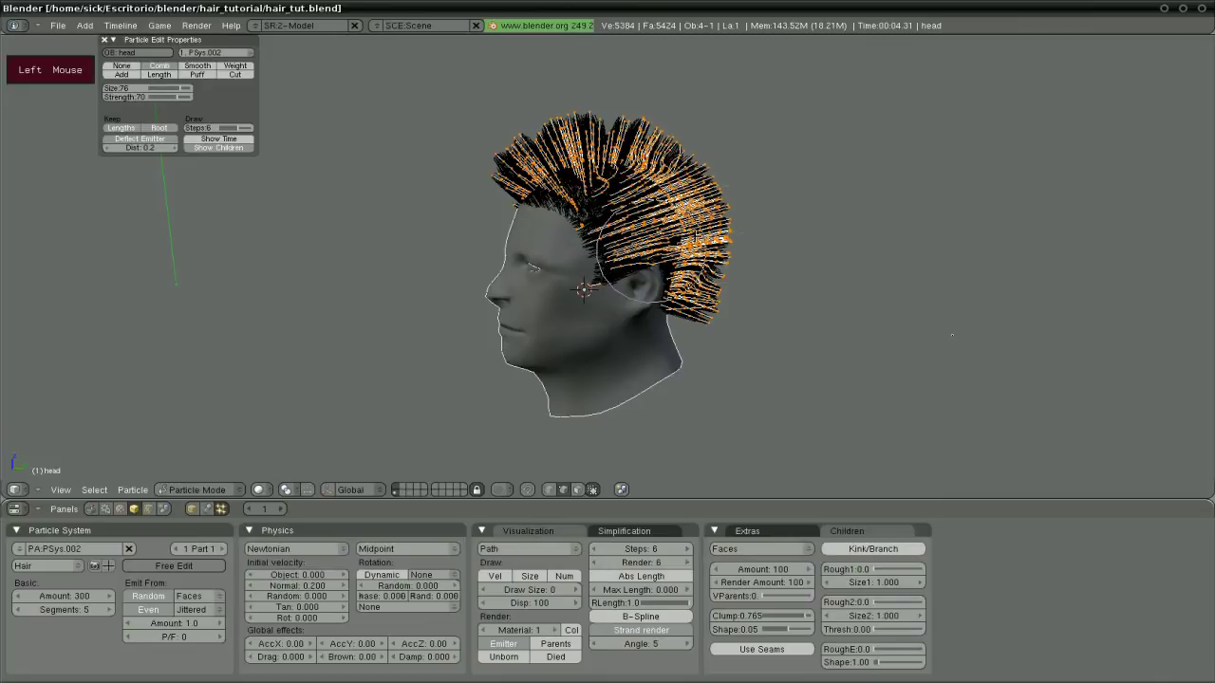
{"action": "left_click_drag", "start_coordinate": [569, 284], "coordinate": [711, 227]}
Turn off limiting the selection to visible so that brush strokes also reach strands hidden behind the head.
{"action": "middle_click", "coordinate": [459, 262]}
{"action": "middle_click_drag", "start_coordinate": [459, 262], "coordinate": [505, 450]}
{"action": "scroll", "coordinate": [563, 244], "scroll_direction": "down", "scroll_amount": 1}
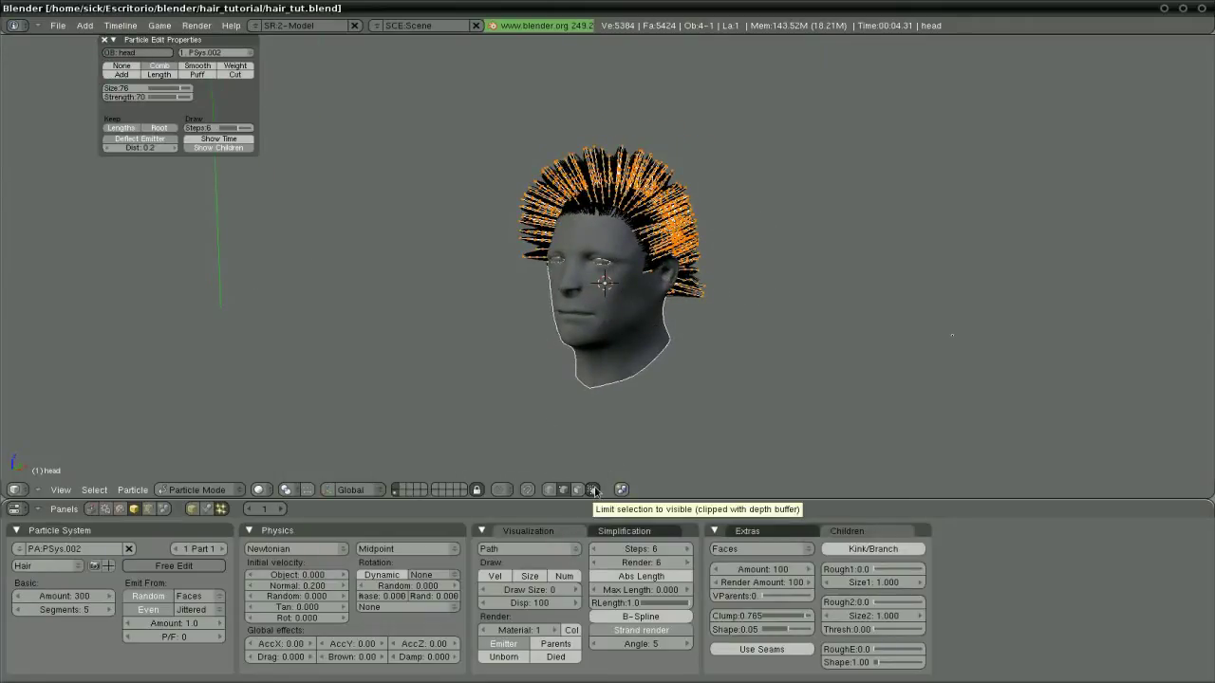
{"action": "left_click", "coordinate": [594, 490]}
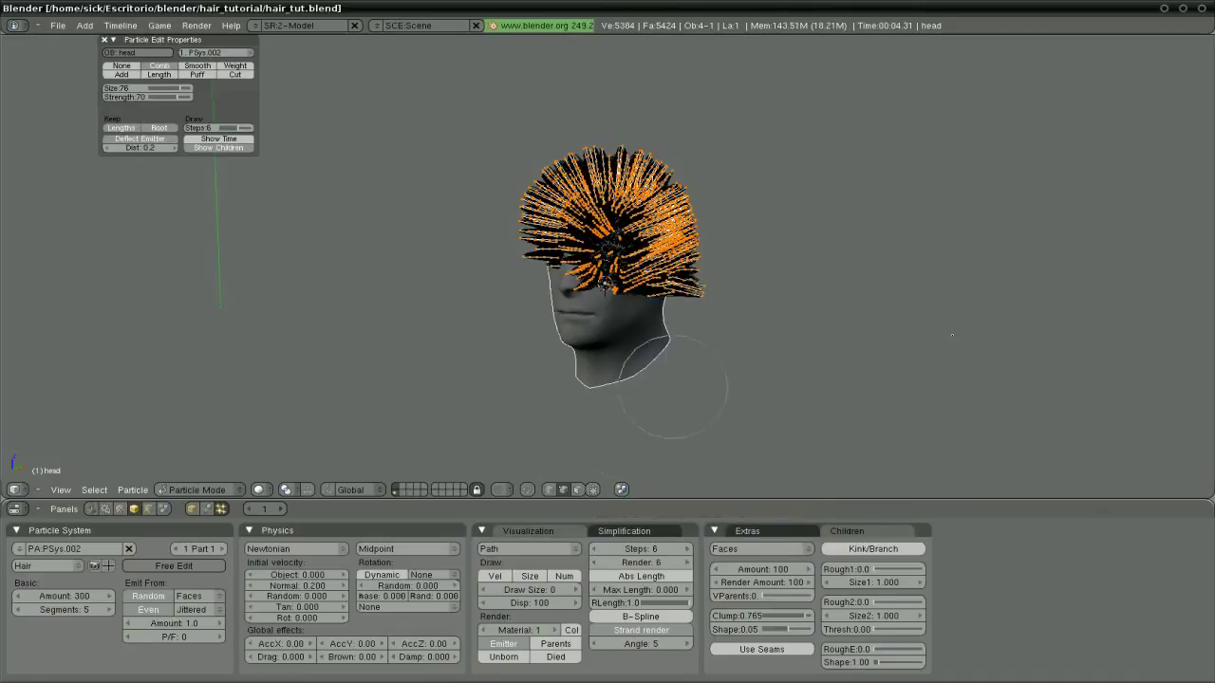
In an orthographic side view, comb the hair on the forehead, top, side and nape backward, then down along the back.
{"action": "middle_click_drag", "start_coordinate": [672, 387], "coordinate": [631, 355]}
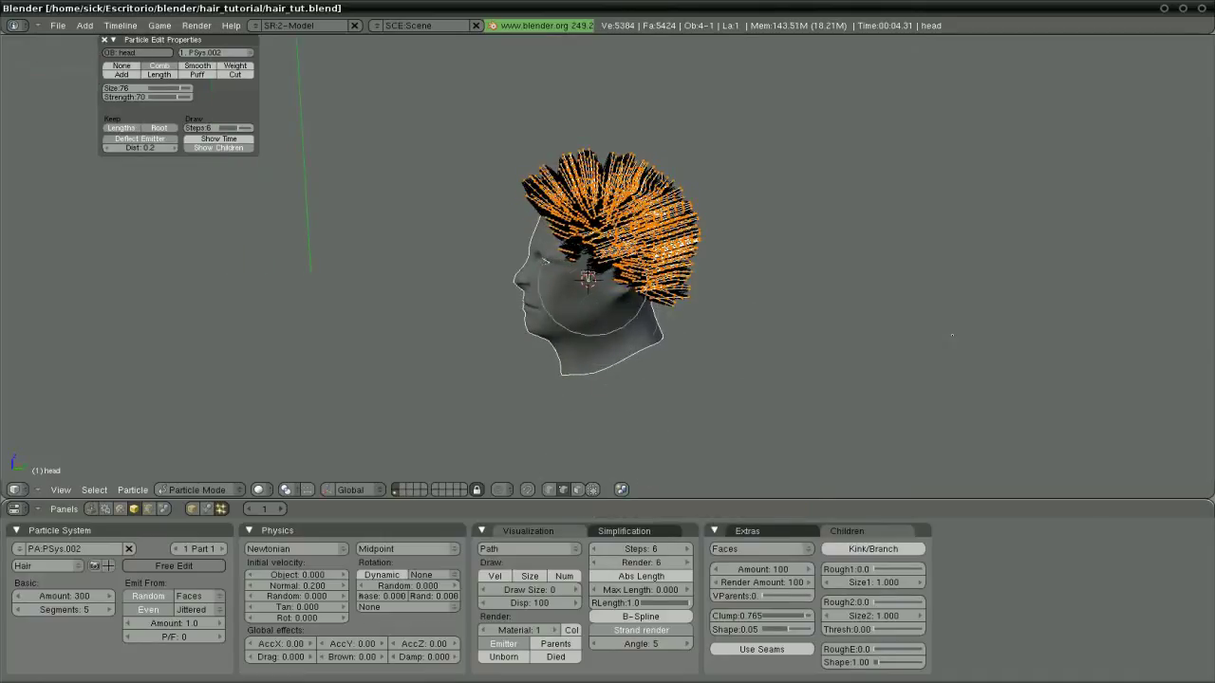
{"action": "key", "text": "KP_3"}
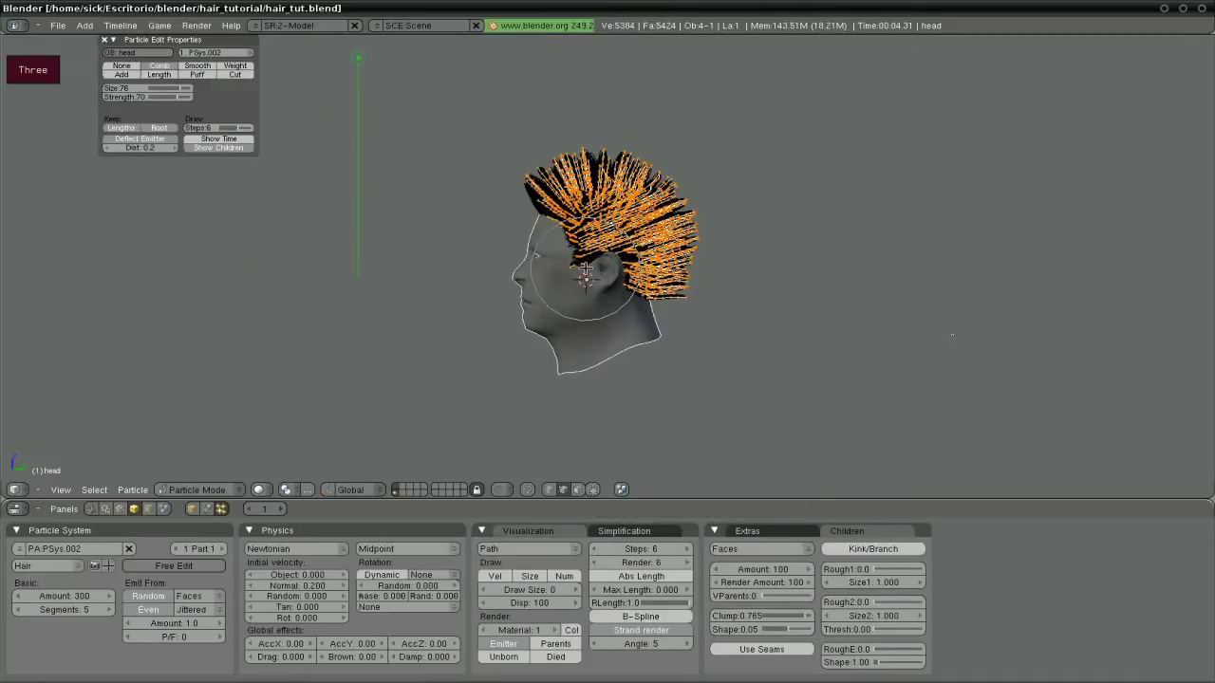
{"action": "key", "text": "KP_5"}
{"action": "scroll", "coordinate": [585, 276], "scroll_direction": "up", "scroll_amount": 2}
{"action": "mouse_move", "coordinate": [586, 280]}
{"action": "left_mouse_down"}
{"action": "mouse_move", "coordinate": [579, 266]}
{"action": "mouse_move", "coordinate": [726, 171]}
{"action": "mouse_move", "coordinate": [721, 181]}
{"action": "left_mouse_up"}
{"action": "left_click_drag", "start_coordinate": [484, 183], "coordinate": [679, 156]}
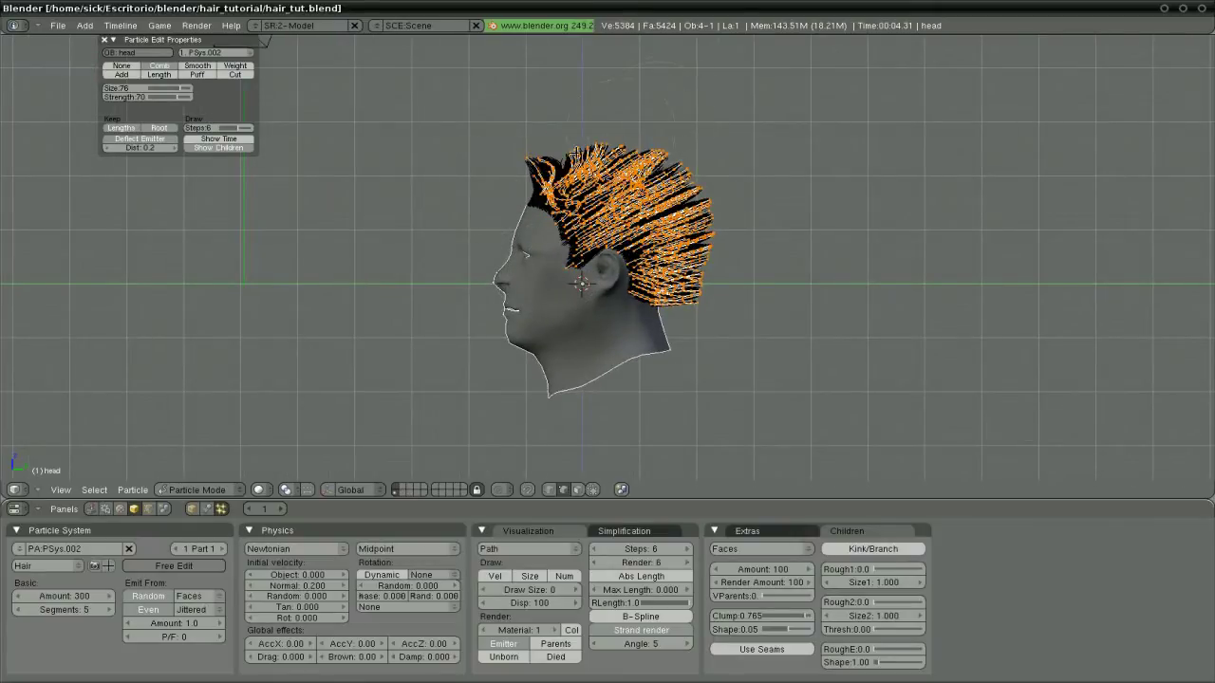
{"action": "left_click_drag", "start_coordinate": [513, 166], "coordinate": [665, 166]}
{"action": "left_click_drag", "start_coordinate": [617, 303], "coordinate": [696, 228]}
{"action": "mouse_move", "coordinate": [622, 328]}
{"action": "left_mouse_down"}
{"action": "mouse_move", "coordinate": [655, 157]}
{"action": "mouse_move", "coordinate": [674, 294]}
{"action": "left_mouse_up"}
{"action": "mouse_move", "coordinate": [631, 143]}
{"action": "left_mouse_down"}
{"action": "mouse_move", "coordinate": [676, 309]}
{"action": "mouse_move", "coordinate": [598, 130]}
{"action": "mouse_move", "coordinate": [623, 339]}
{"action": "mouse_move", "coordinate": [685, 301]}
{"action": "left_mouse_up"}
{"action": "key", "text": "KP_1"}
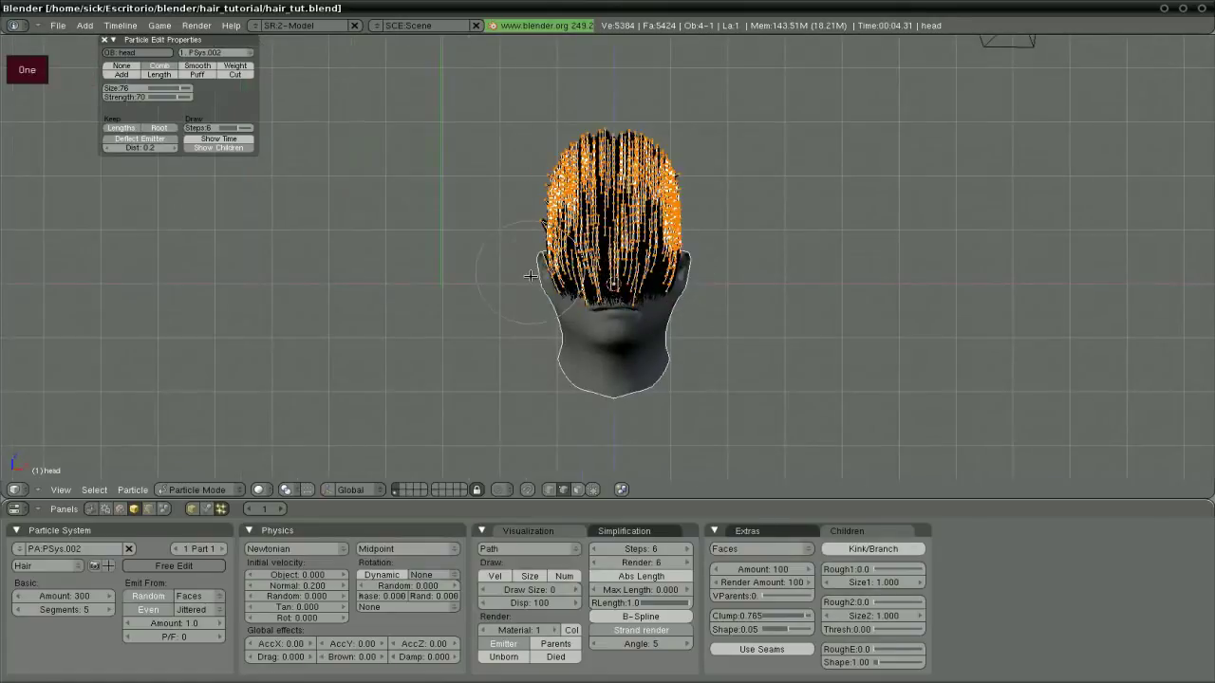
In the front view, comb the hair on both sides and in the middle up toward the crown.
{"action": "left_click_drag", "start_coordinate": [529, 276], "coordinate": [578, 115]}
{"action": "left_click", "coordinate": [727, 280]}
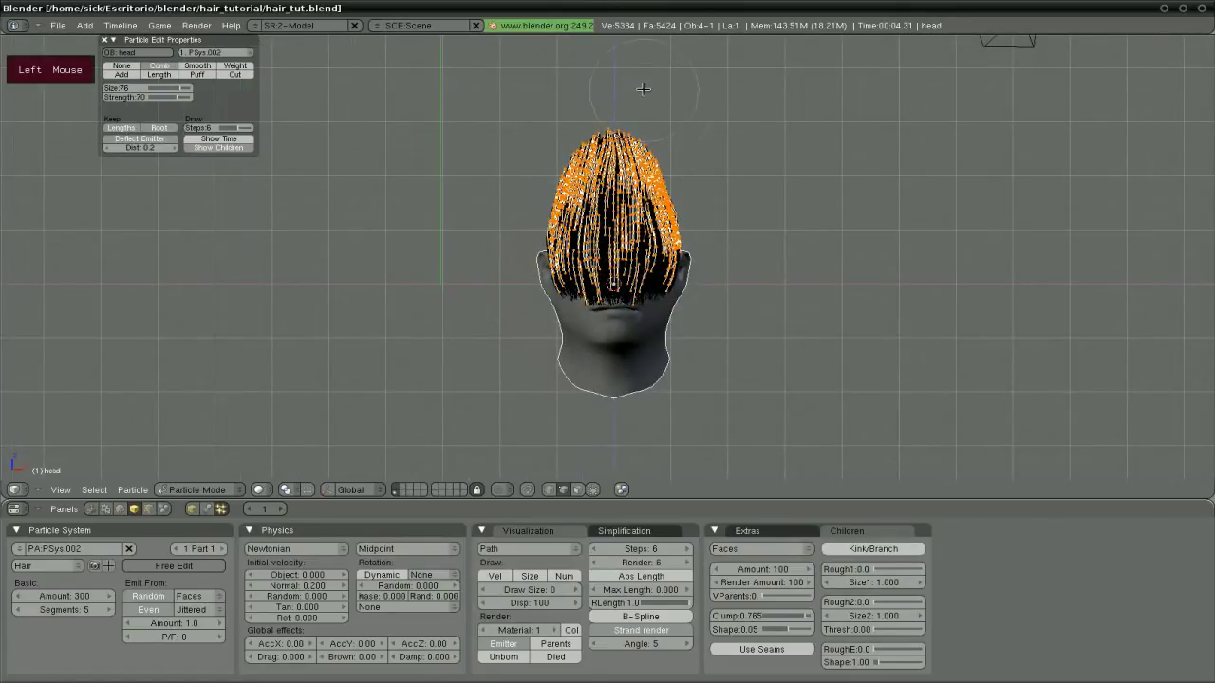
{"action": "mouse_move", "coordinate": [627, 318]}
{"action": "left_mouse_down"}
{"action": "mouse_move", "coordinate": [609, 104]}
{"action": "mouse_move", "coordinate": [602, 160]}
{"action": "left_mouse_up"}
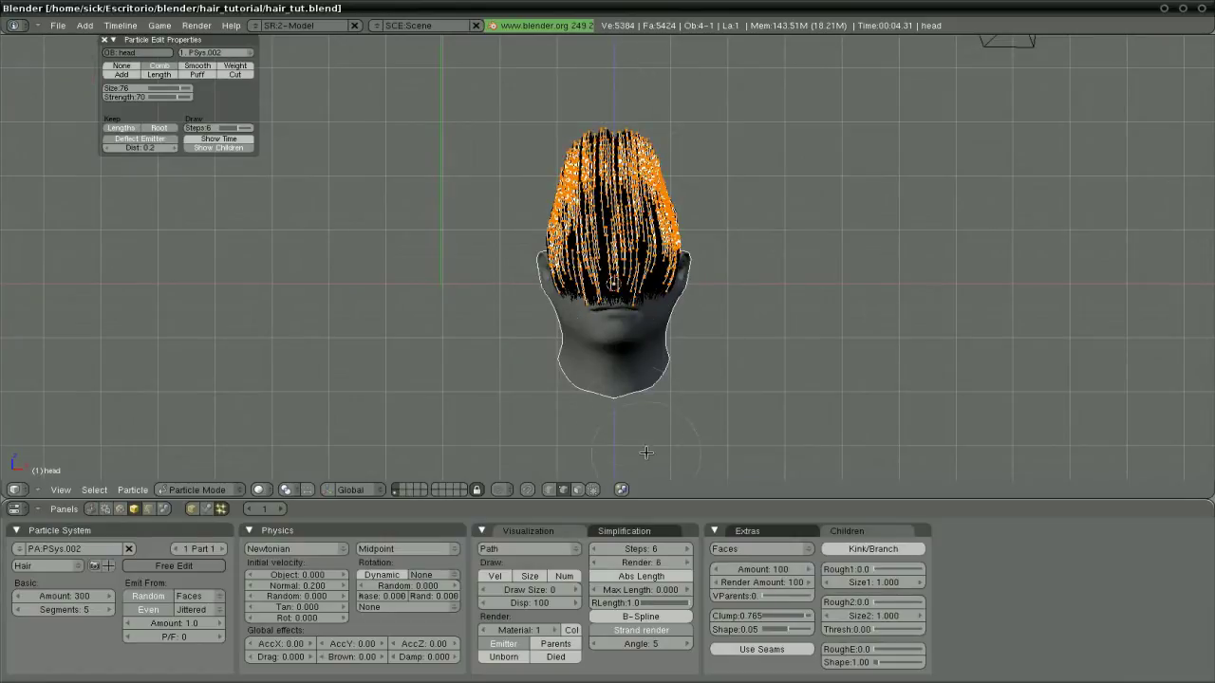
In the side view, comb the top, temple and side hair back toward the rear of the head.
{"action": "key", "text": "KP_3"}
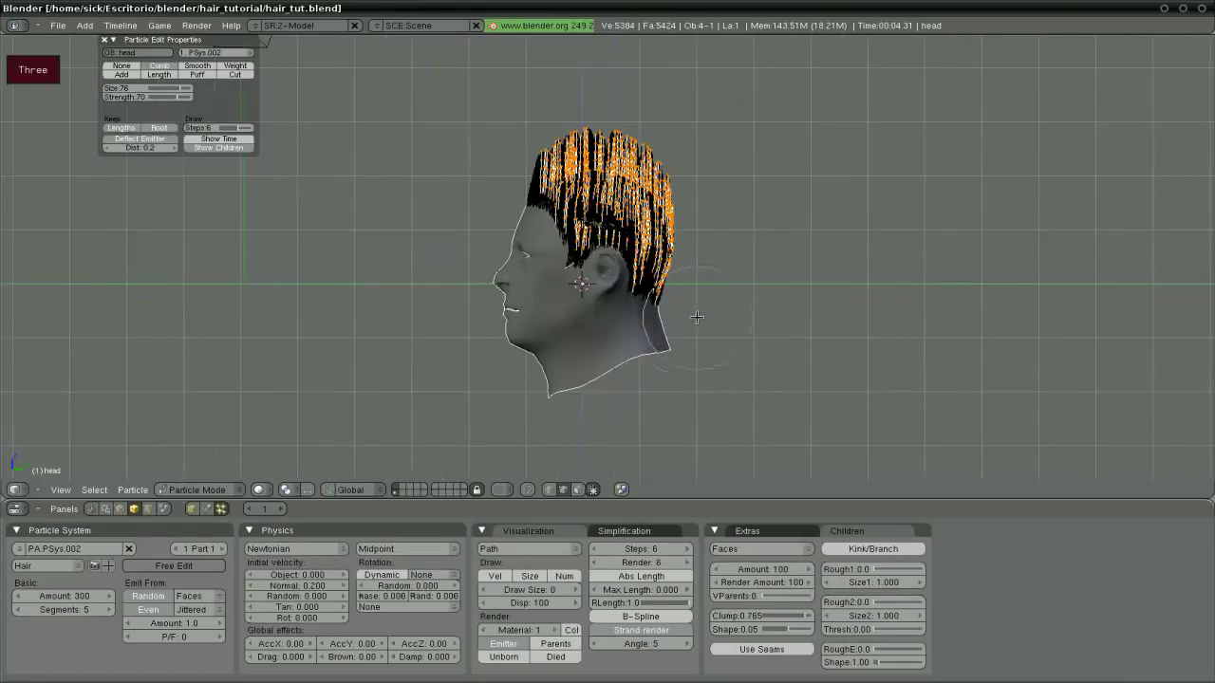
{"action": "left_click_drag", "start_coordinate": [544, 114], "coordinate": [555, 115]}
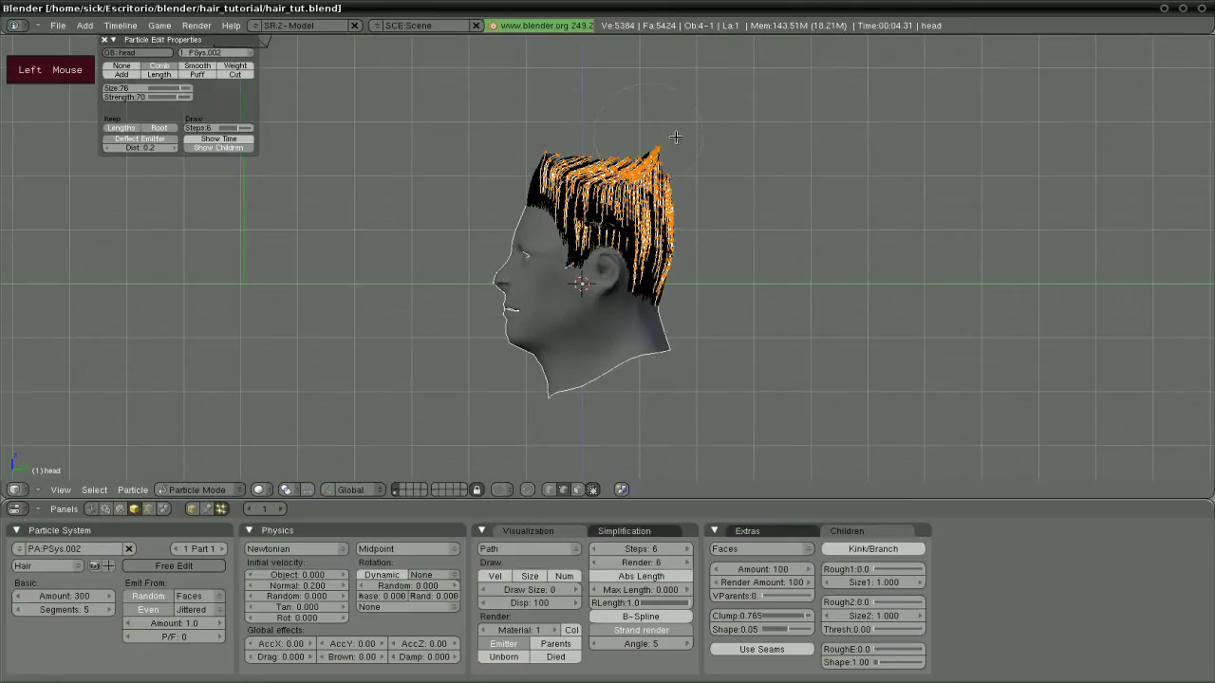
{"action": "left_click_drag", "start_coordinate": [675, 137], "coordinate": [736, 177]}
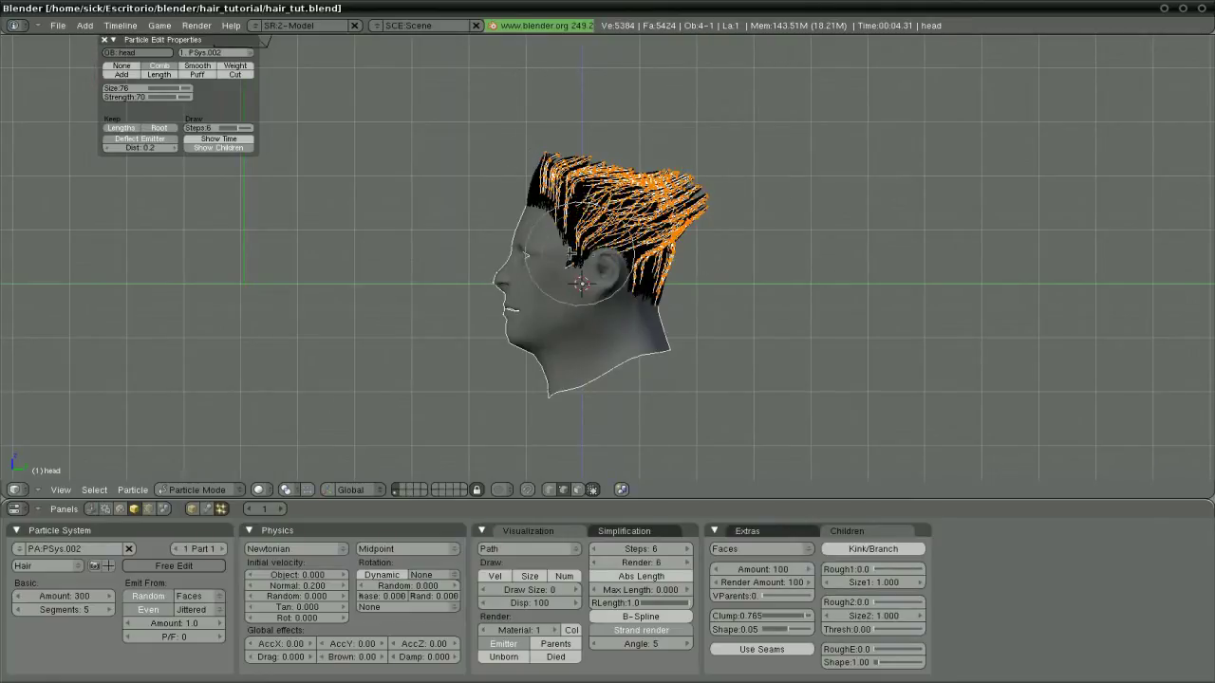
{"action": "left_click_drag", "start_coordinate": [569, 253], "coordinate": [631, 255]}
{"action": "left_click_drag", "start_coordinate": [541, 166], "coordinate": [570, 163]}
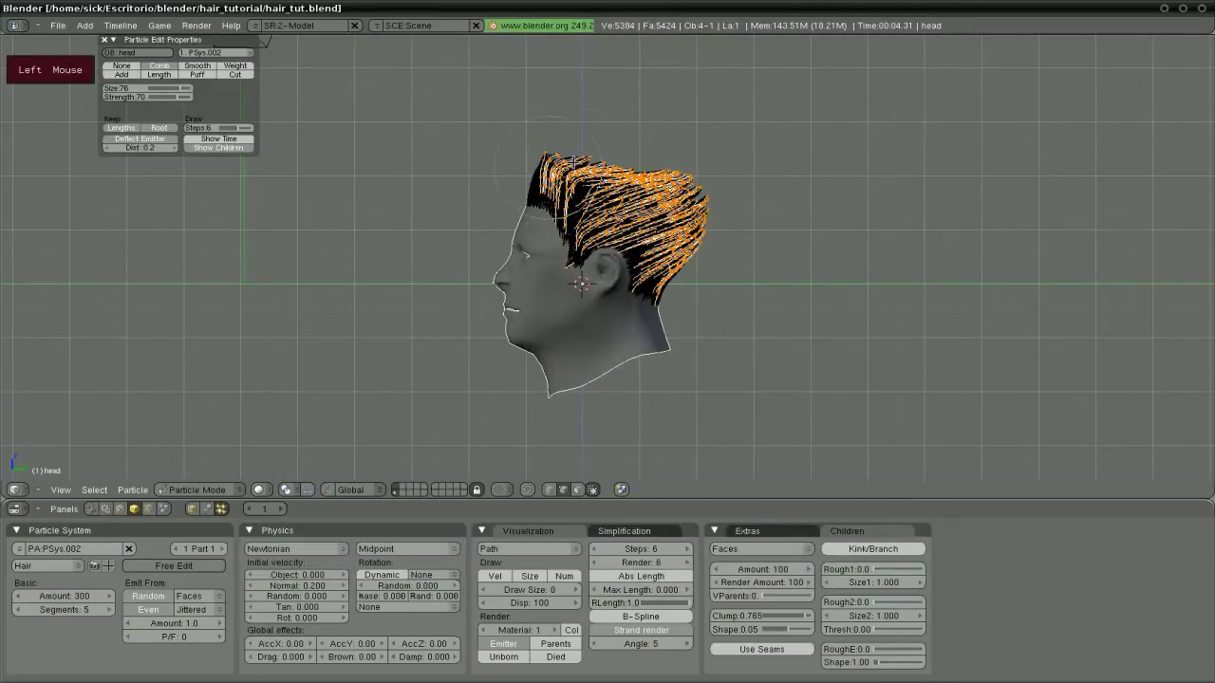
{"action": "left_click_drag", "start_coordinate": [644, 138], "coordinate": [607, 181]}
From the opposite side view, comb the hair above the ear and over the crown backward.
{"action": "mouse_move", "coordinate": [537, 277]}
{"action": "middle_mouse_down"}
{"action": "mouse_move", "coordinate": [797, 268]}
{"action": "mouse_move", "coordinate": [778, 263]}
{"action": "middle_mouse_up"}
{"action": "key", "text": "ctrl+KP_3"}
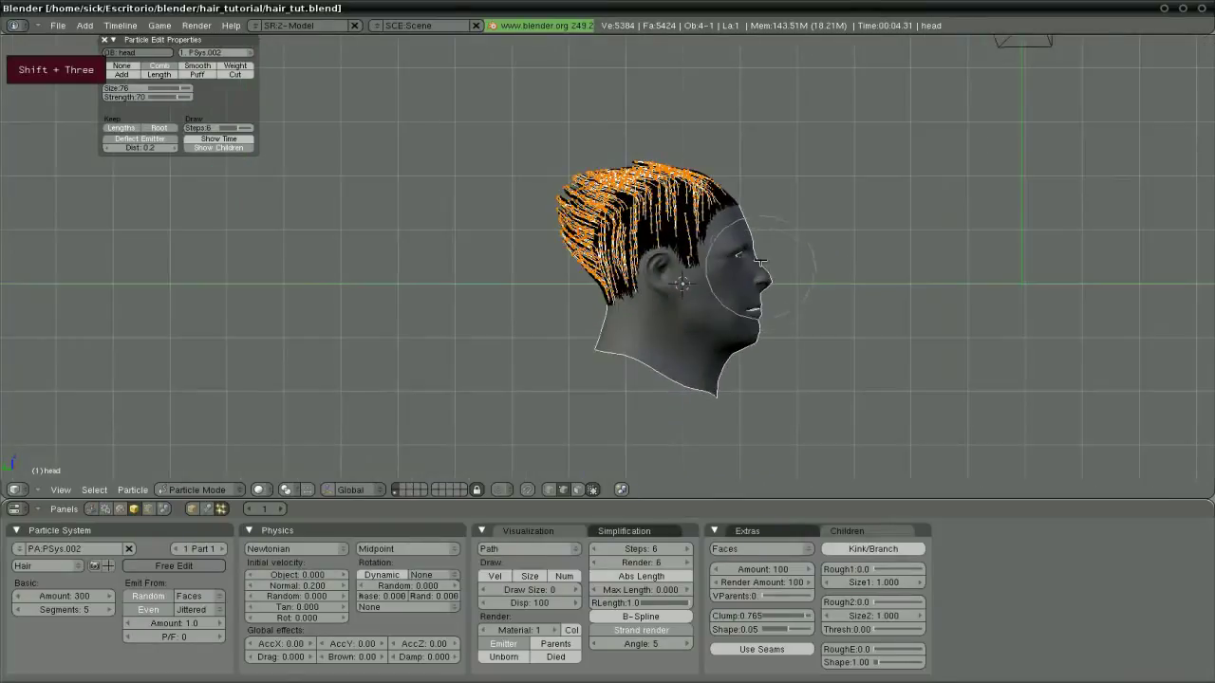
{"action": "left_click", "coordinate": [497, 176]}
{"action": "left_click_drag", "start_coordinate": [541, 190], "coordinate": [703, 216]}
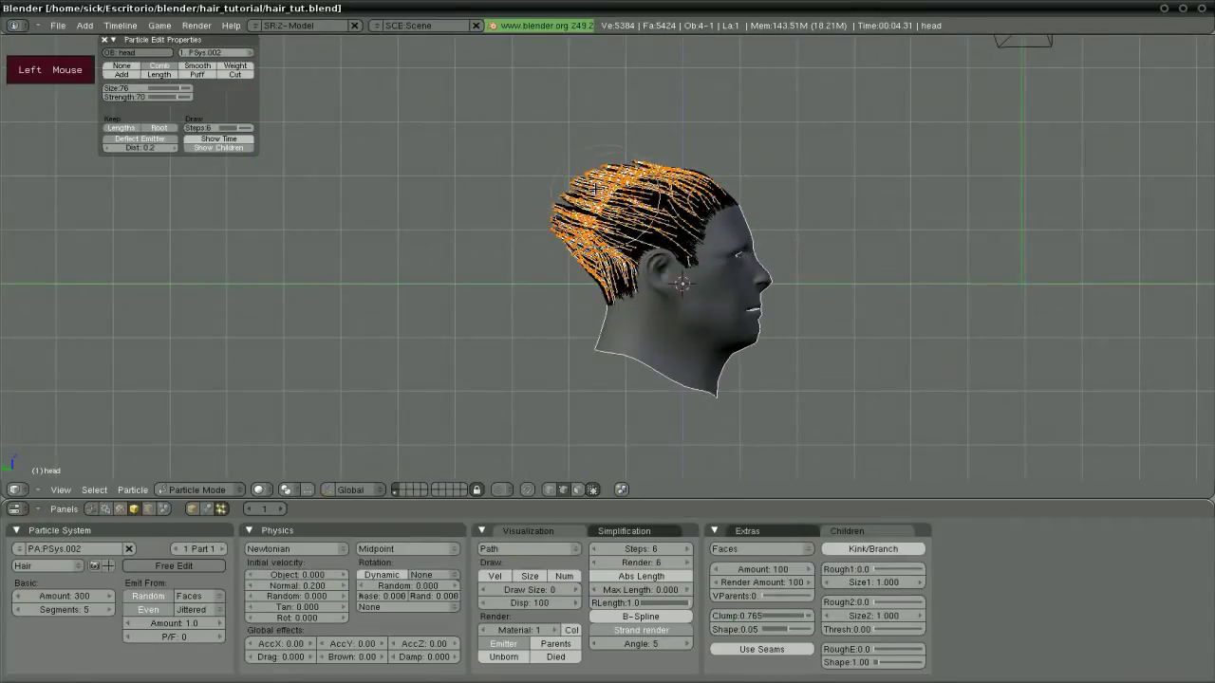
{"action": "mouse_move", "coordinate": [595, 188]}
{"action": "left_mouse_down"}
{"action": "mouse_move", "coordinate": [598, 245]}
{"action": "mouse_move", "coordinate": [691, 217]}
{"action": "mouse_move", "coordinate": [716, 190]}
{"action": "left_mouse_up"}
Return to the first side view and comb the hair above the forehead up and backward.
{"action": "key", "text": "ctrl+KP_3"}
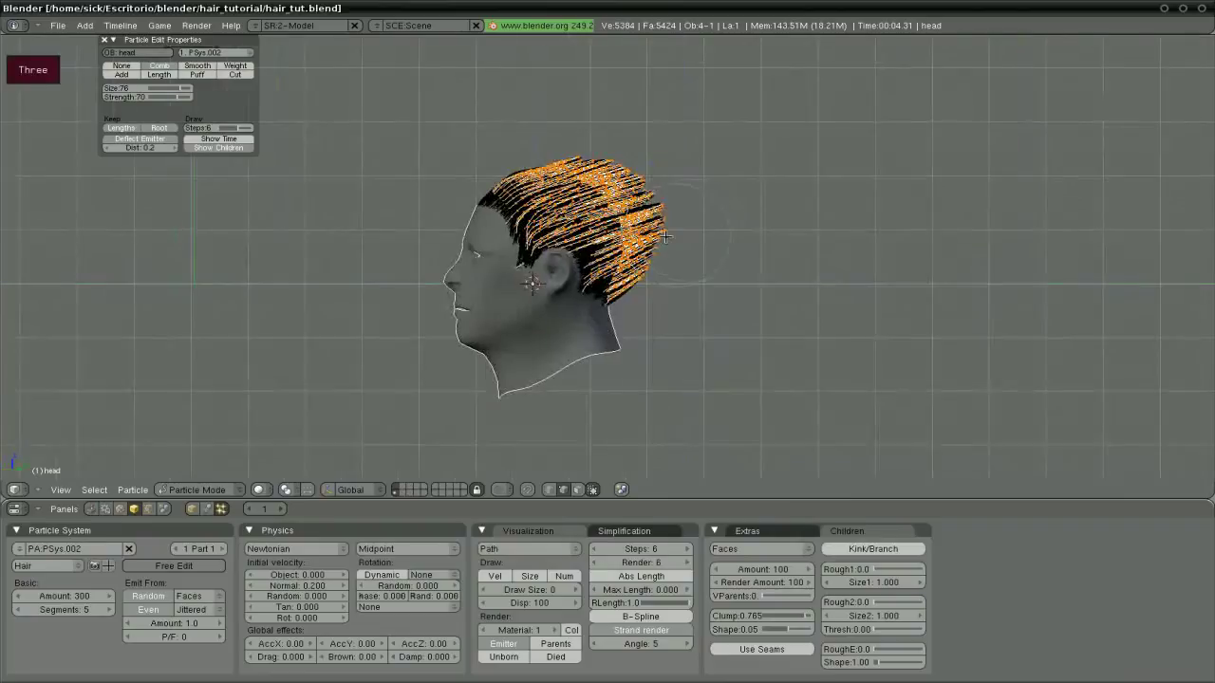
{"action": "left_click_drag", "start_coordinate": [503, 197], "coordinate": [572, 200]}
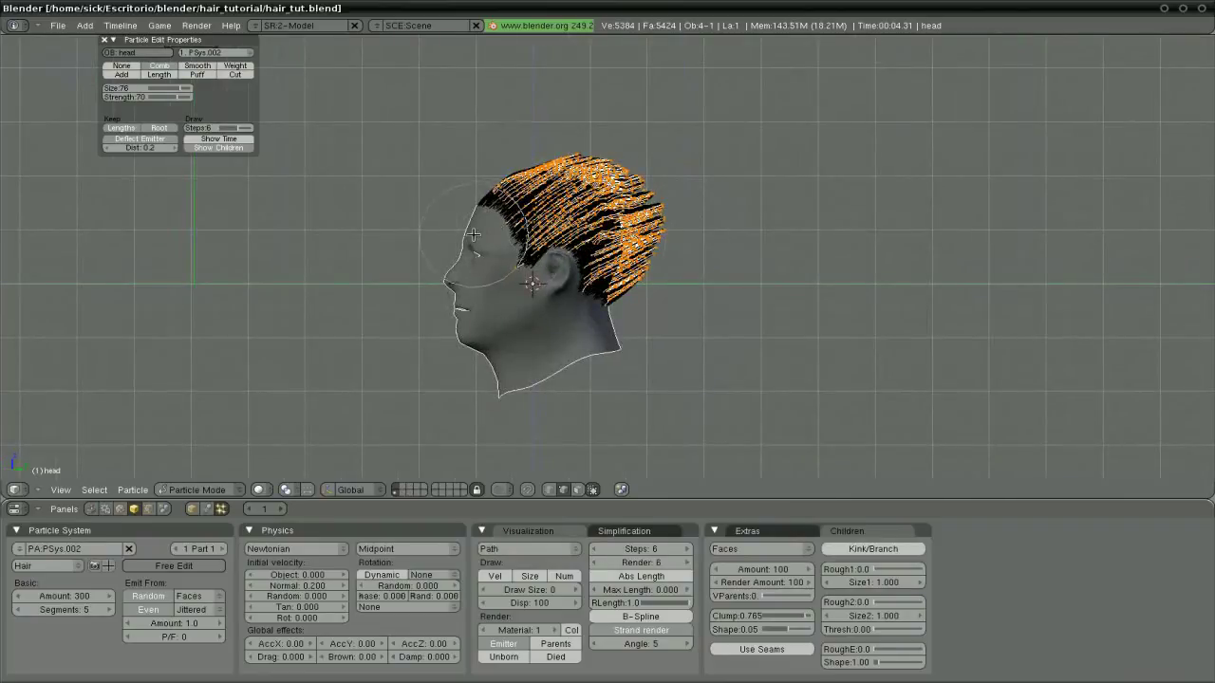
Switch to Object Mode and examine the combed hair on the head from several angles.
{"action": "middle_click_drag", "start_coordinate": [569, 218], "coordinate": [533, 274]}
{"action": "key", "text": "Tab"}
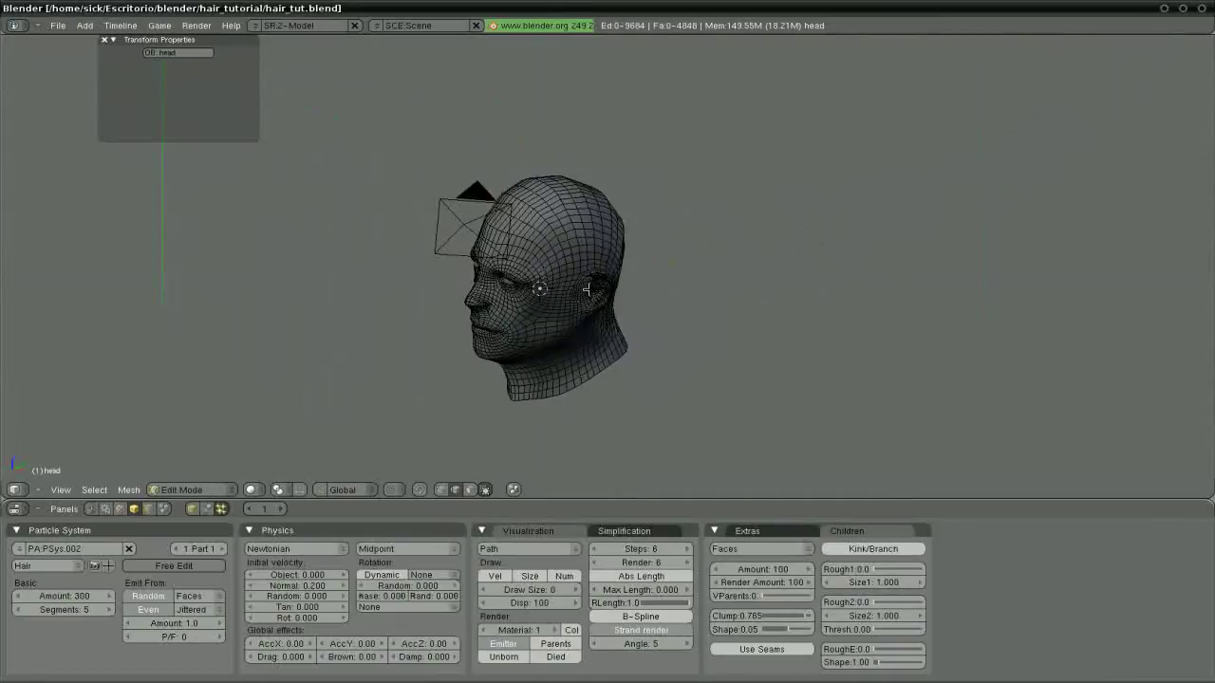
{"action": "key", "text": "Tab"}
{"action": "left_click", "coordinate": [235, 490]}
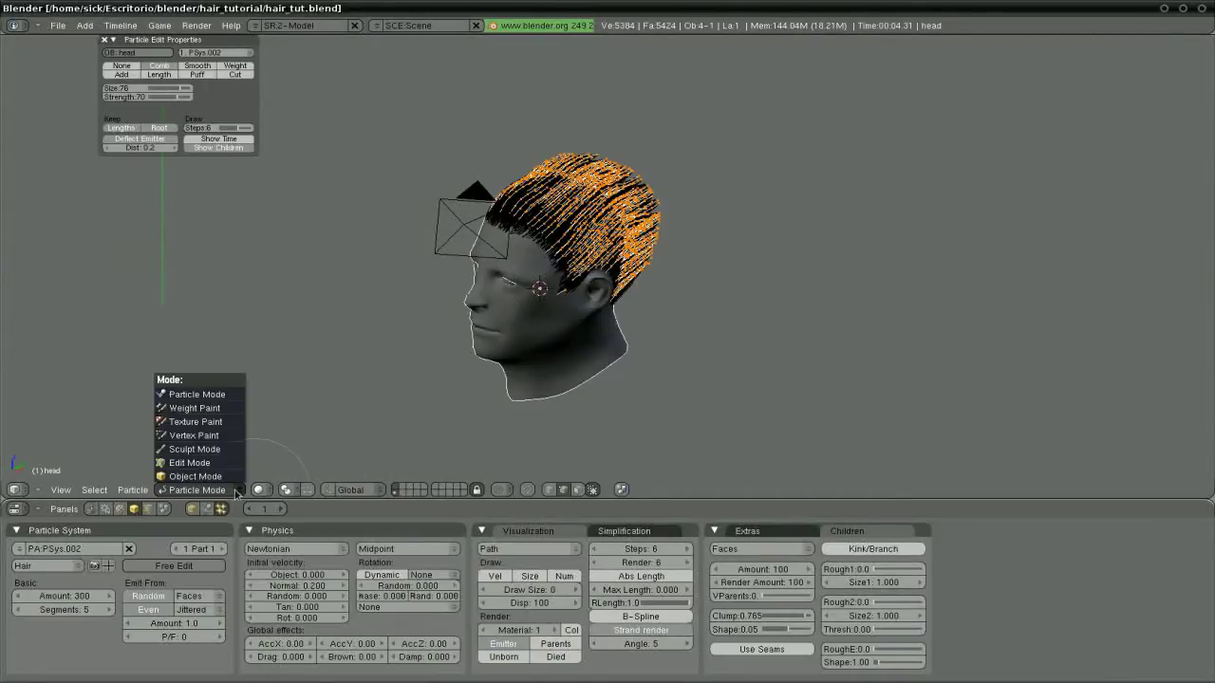
{"action": "left_click", "coordinate": [194, 476]}
{"action": "scroll", "coordinate": [669, 351], "scroll_direction": "up", "scroll_amount": 2}
{"action": "middle_click_drag", "start_coordinate": [669, 351], "coordinate": [802, 316]}
{"action": "middle_click_drag", "start_coordinate": [478, 269], "coordinate": [446, 296]}
{"action": "scroll", "coordinate": [397, 270], "scroll_direction": "down", "scroll_amount": 3}
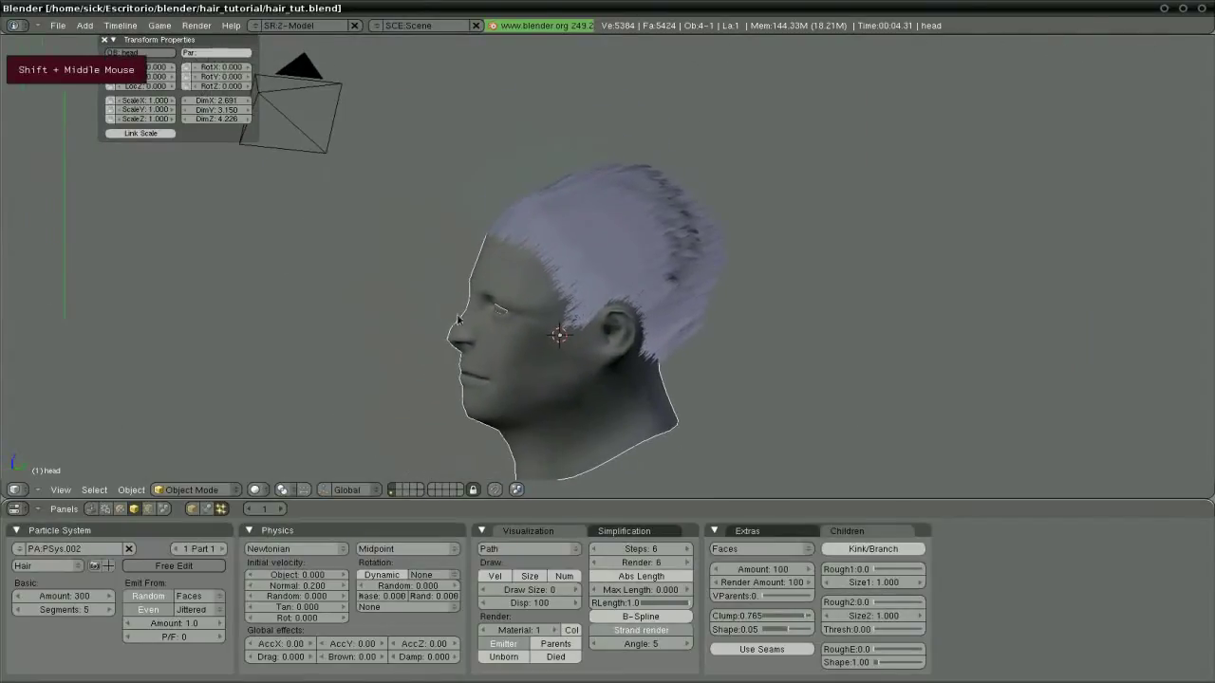
{"action": "scroll", "coordinate": [499, 326], "scroll_direction": "up", "scroll_amount": 3}
Return to Particle Mode and comb the hair above both sides of the forehead upward from the front.
{"action": "left_click", "coordinate": [225, 492]}
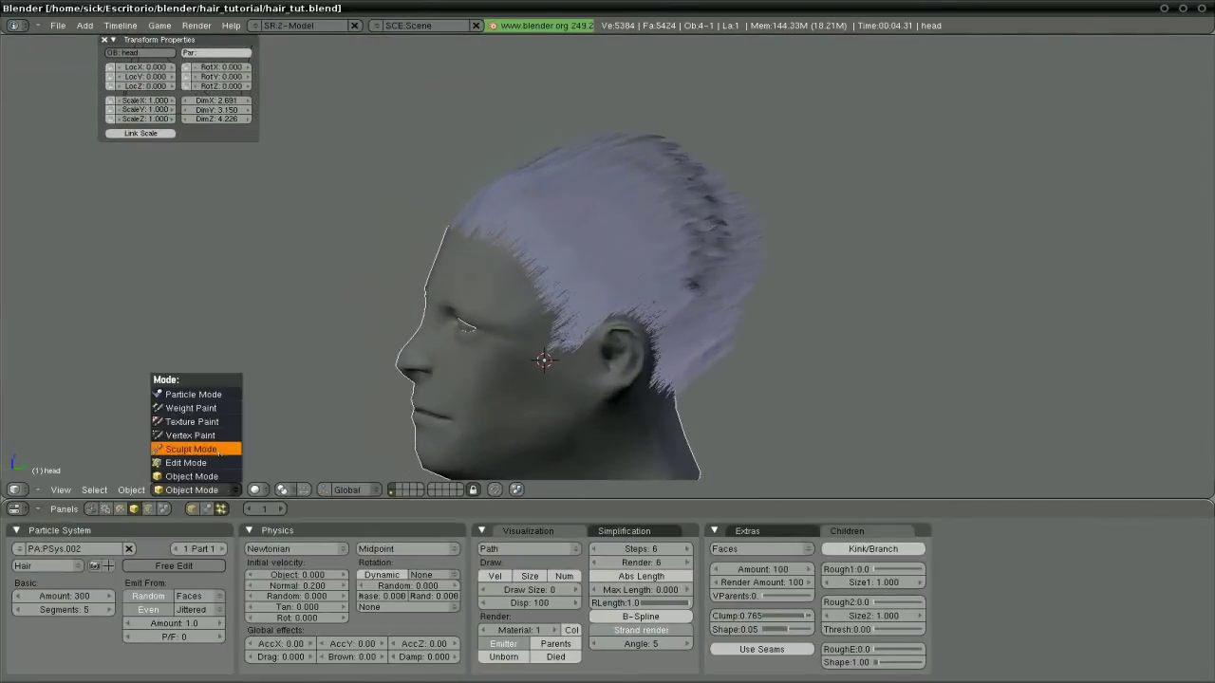
{"action": "left_click", "coordinate": [211, 393]}
{"action": "mouse_move", "coordinate": [337, 348]}
{"action": "left_mouse_down", "text": "alt"}
{"action": "mouse_move", "coordinate": [427, 303]}
{"action": "mouse_move", "coordinate": [512, 237]}
{"action": "mouse_move", "coordinate": [512, 206]}
{"action": "mouse_move", "coordinate": [486, 173]}
{"action": "left_mouse_up", "text": "alt"}
{"action": "middle_click_drag", "start_coordinate": [442, 254], "coordinate": [591, 243]}
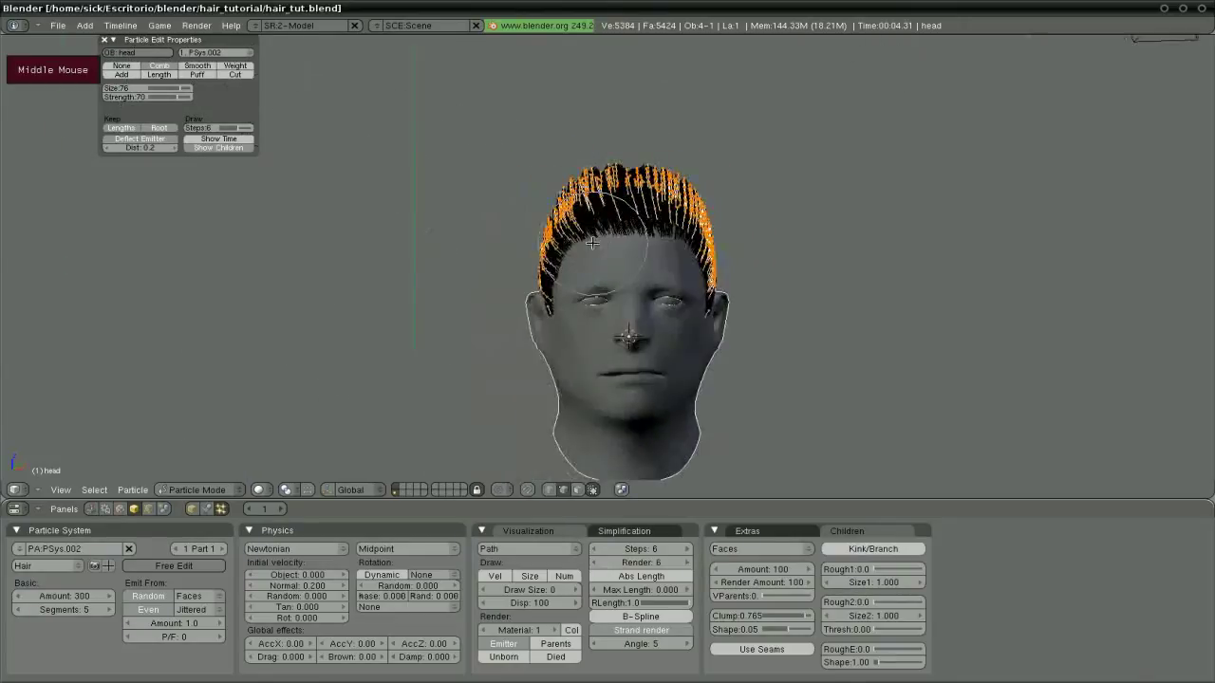
{"action": "left_click_drag", "start_coordinate": [678, 142], "coordinate": [681, 115]}
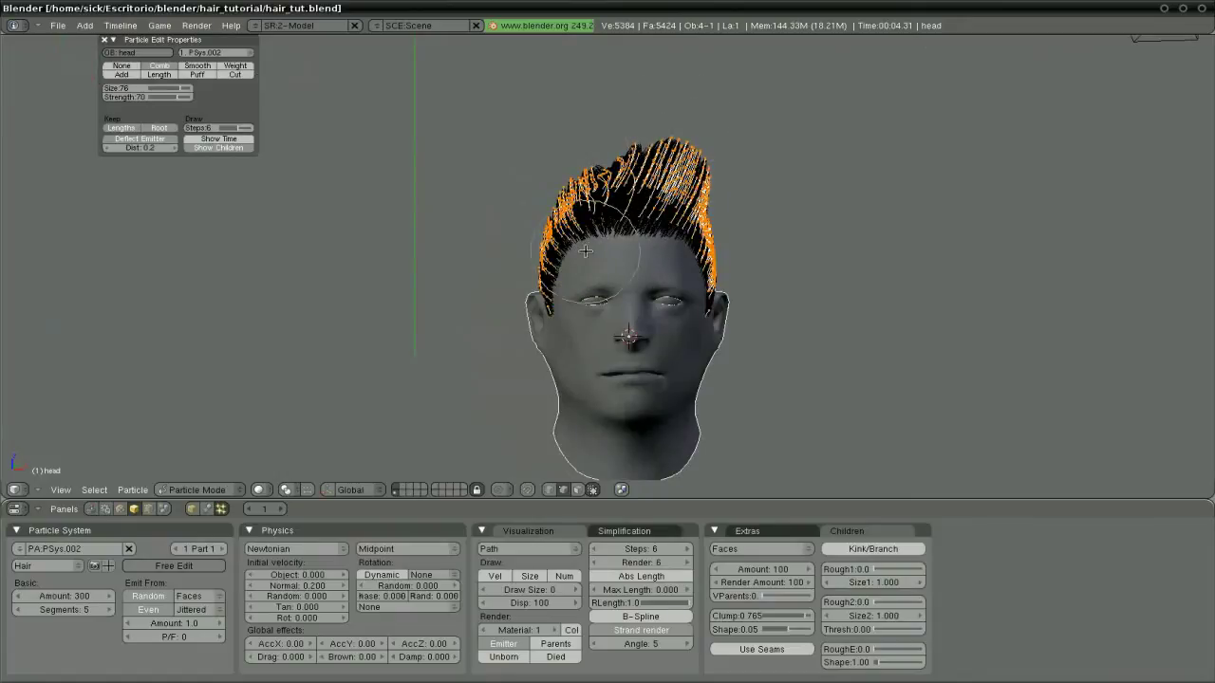
{"action": "left_click_drag", "start_coordinate": [573, 245], "coordinate": [566, 149]}
In the side view, comb the forehead hair up and backward, then reshape the hair around the crown and back.
{"action": "middle_click_drag", "start_coordinate": [745, 342], "coordinate": [655, 347]}
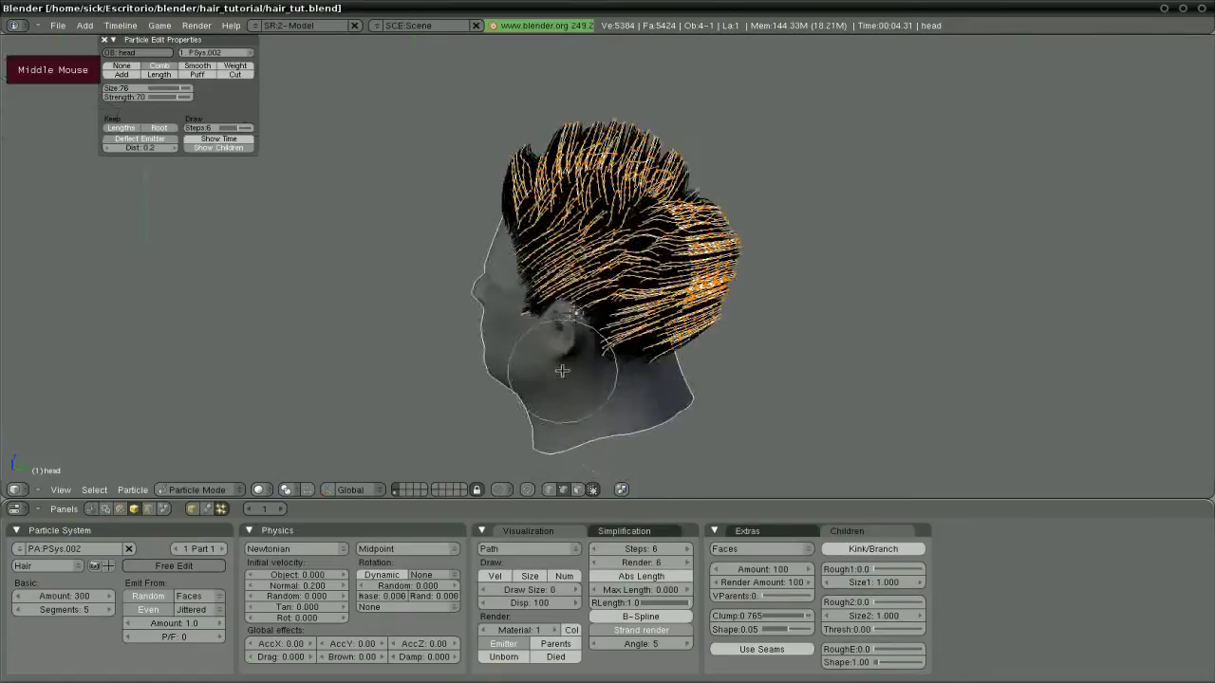
{"action": "key", "text": "KP_3"}
{"action": "left_click_drag", "start_coordinate": [504, 290], "coordinate": [532, 143]}
{"action": "left_click", "coordinate": [685, 163]}
{"action": "left_click_drag", "start_coordinate": [685, 163], "coordinate": [707, 285]}
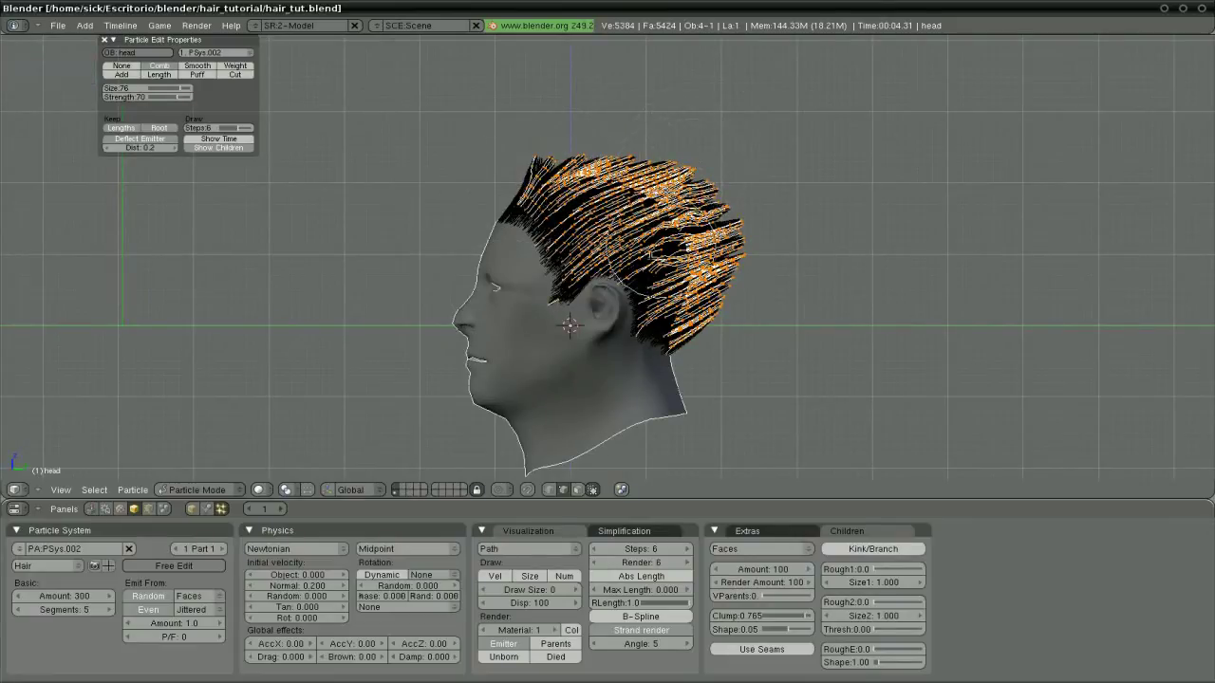
{"action": "mouse_move", "coordinate": [721, 218]}
{"action": "left_mouse_down"}
{"action": "mouse_move", "coordinate": [684, 323]}
{"action": "mouse_move", "coordinate": [648, 276]}
{"action": "left_mouse_up"}
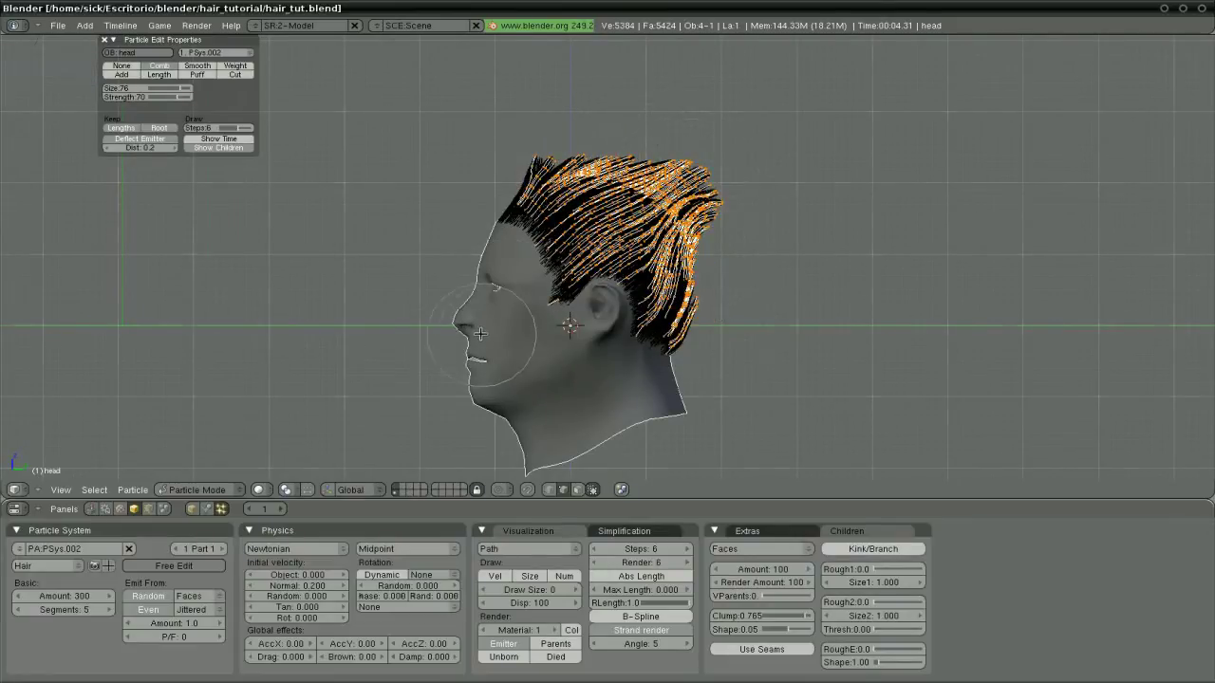
In the back view, comb the hair on the rear of the head upward and toward the middle of the crown.
{"action": "middle_click_drag", "start_coordinate": [479, 334], "coordinate": [370, 352]}
{"action": "key", "text": "ctrl+KP_1"}
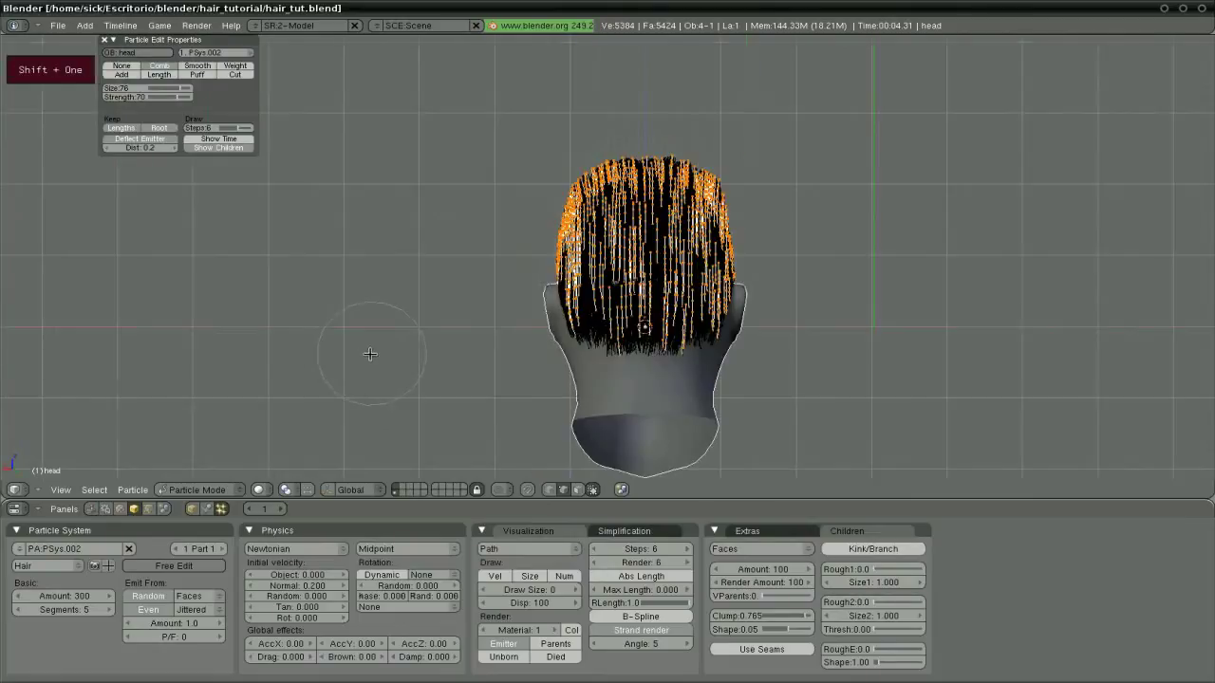
{"action": "left_click_drag", "start_coordinate": [684, 247], "coordinate": [644, 142]}
{"action": "left_click_drag", "start_coordinate": [726, 304], "coordinate": [748, 253]}
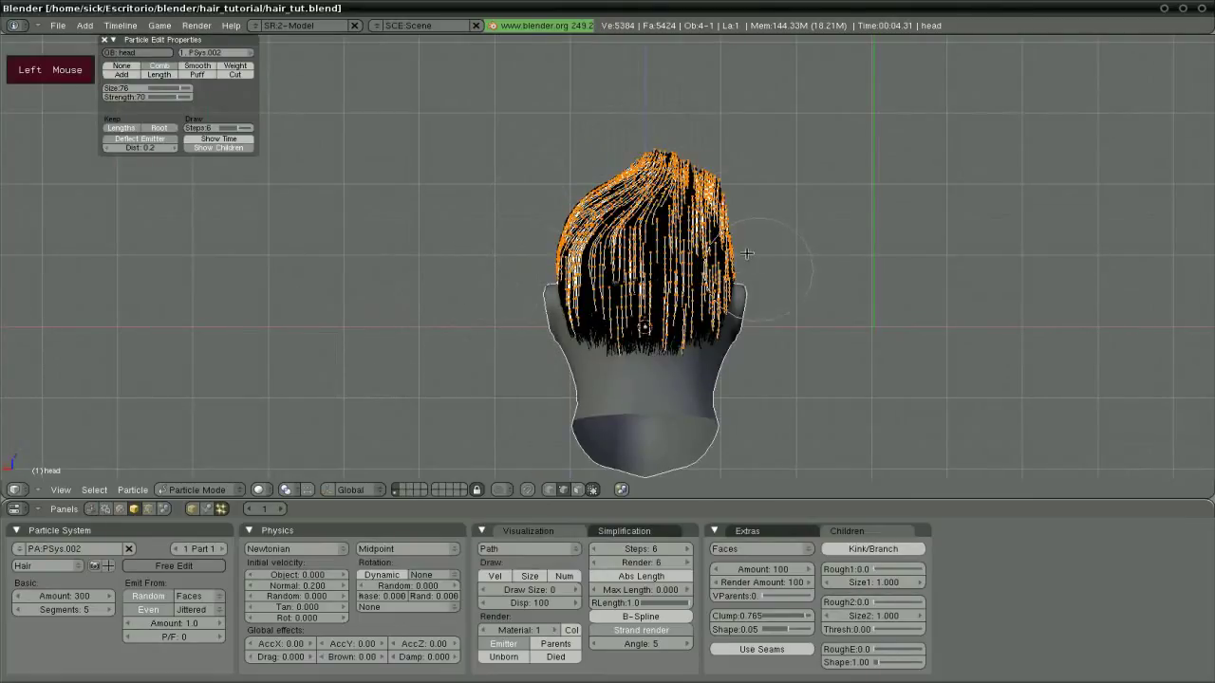
Choose the Smooth brush, set its size to 75 and smooth the strands on the side and top of the head.
{"action": "middle_click_drag", "start_coordinate": [458, 281], "coordinate": [623, 306]}
{"action": "key", "text": "KP_3"}
{"action": "key", "text": "KP_5"}
{"action": "scroll", "coordinate": [622, 306], "scroll_direction": "down", "scroll_amount": 1}
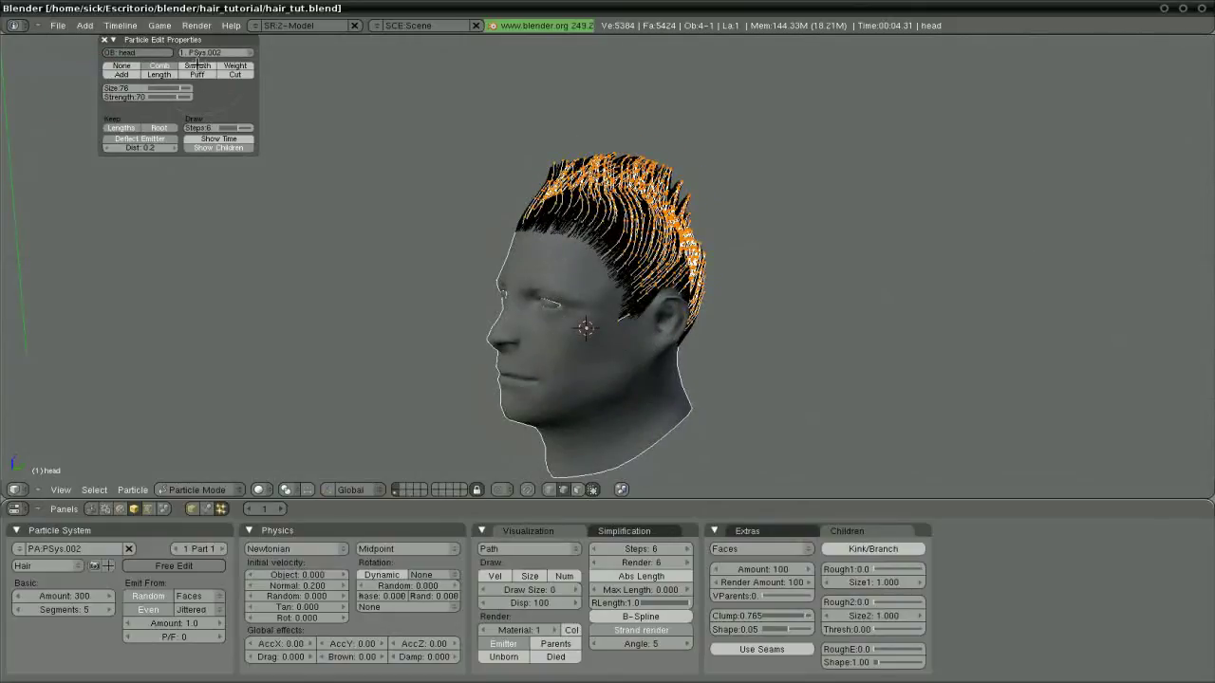
{"action": "middle_click_drag", "start_coordinate": [543, 217], "coordinate": [512, 238]}
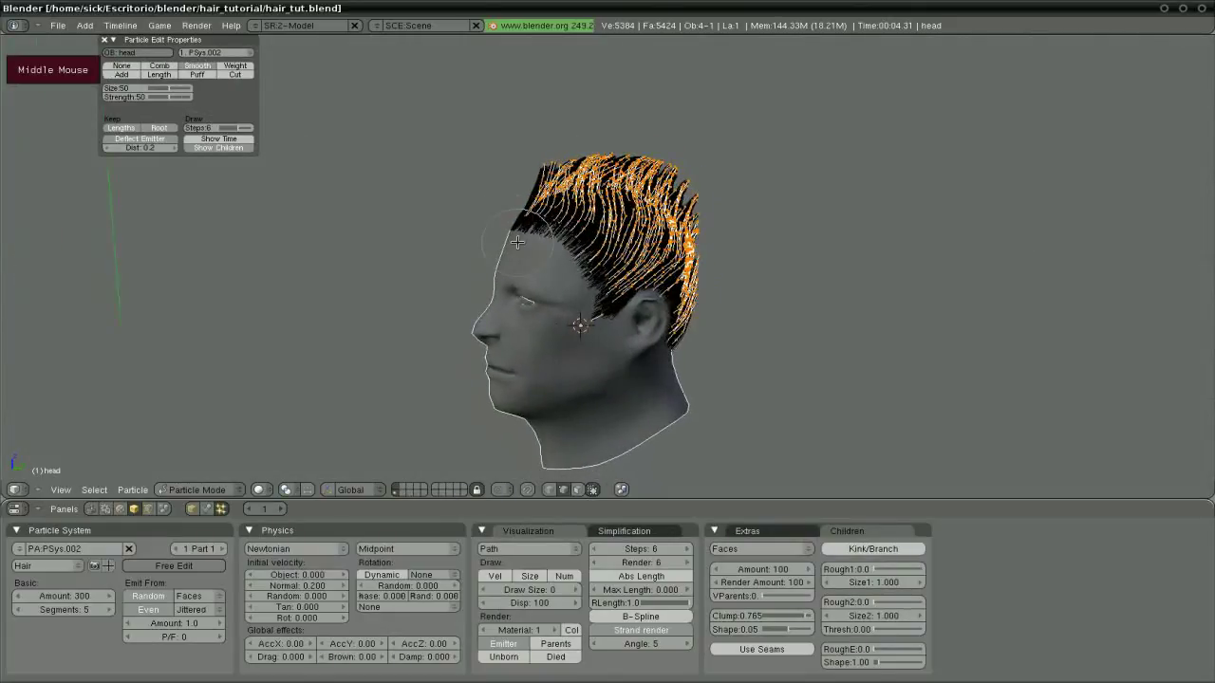
{"action": "key", "text": "f"}
{"action": "left_click", "coordinate": [506, 287]}
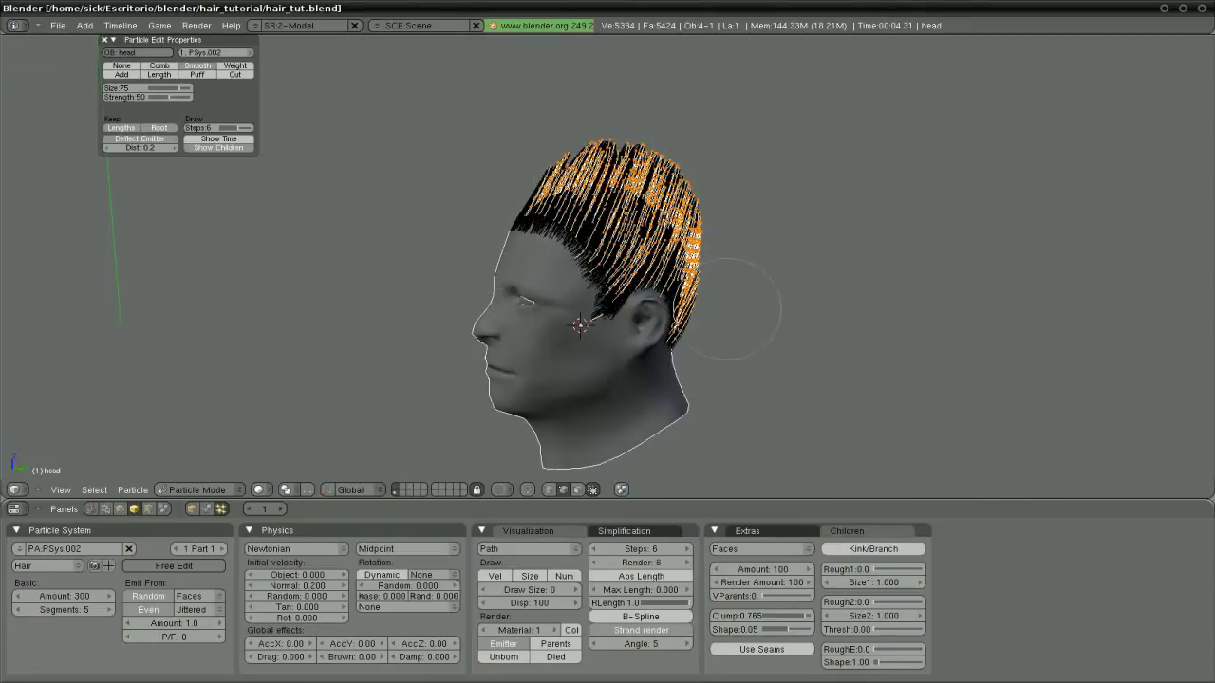
Smooth the strands on the back and the opposite side of the head until they run evenly.
{"action": "middle_click_drag", "start_coordinate": [659, 275], "coordinate": [426, 290]}
{"action": "left_click_drag", "start_coordinate": [513, 292], "coordinate": [573, 294]}
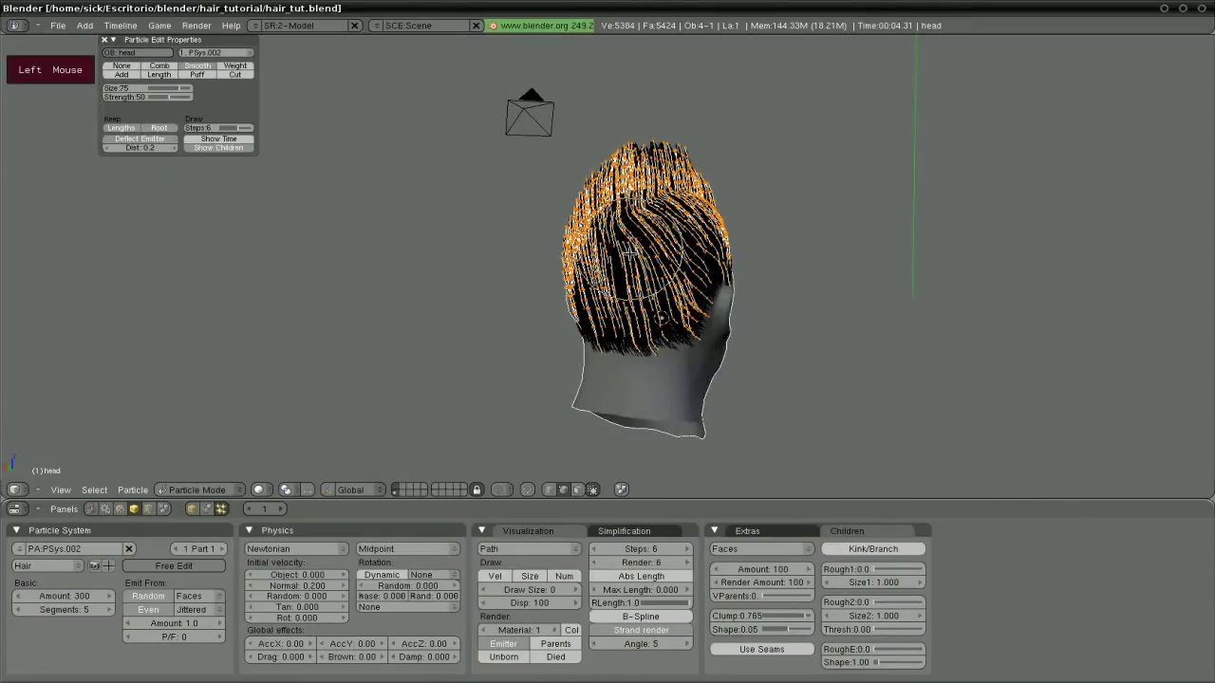
{"action": "middle_click_drag", "start_coordinate": [658, 317], "coordinate": [678, 329]}
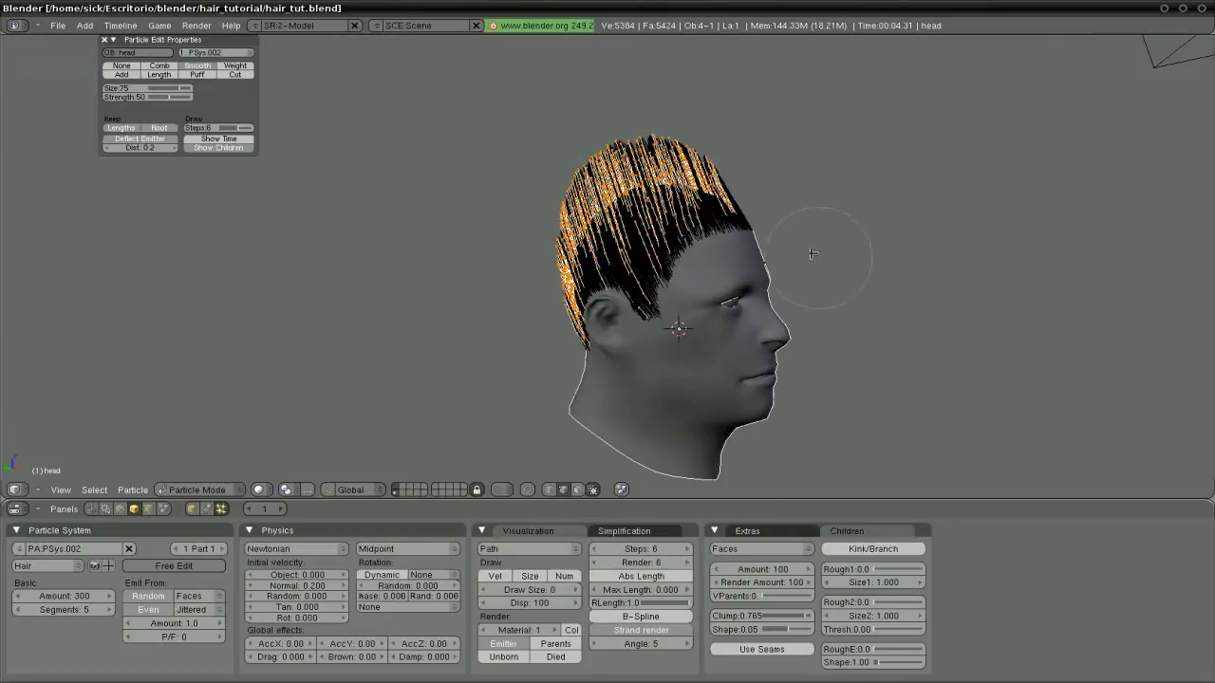
{"action": "left_click", "coordinate": [680, 218]}
{"action": "middle_click_drag", "start_coordinate": [680, 220], "coordinate": [674, 298]}
{"action": "mouse_move", "coordinate": [681, 292]}
{"action": "left_mouse_down"}
{"action": "mouse_move", "coordinate": [624, 273]}
{"action": "mouse_move", "coordinate": [626, 237]}
{"action": "left_mouse_up"}
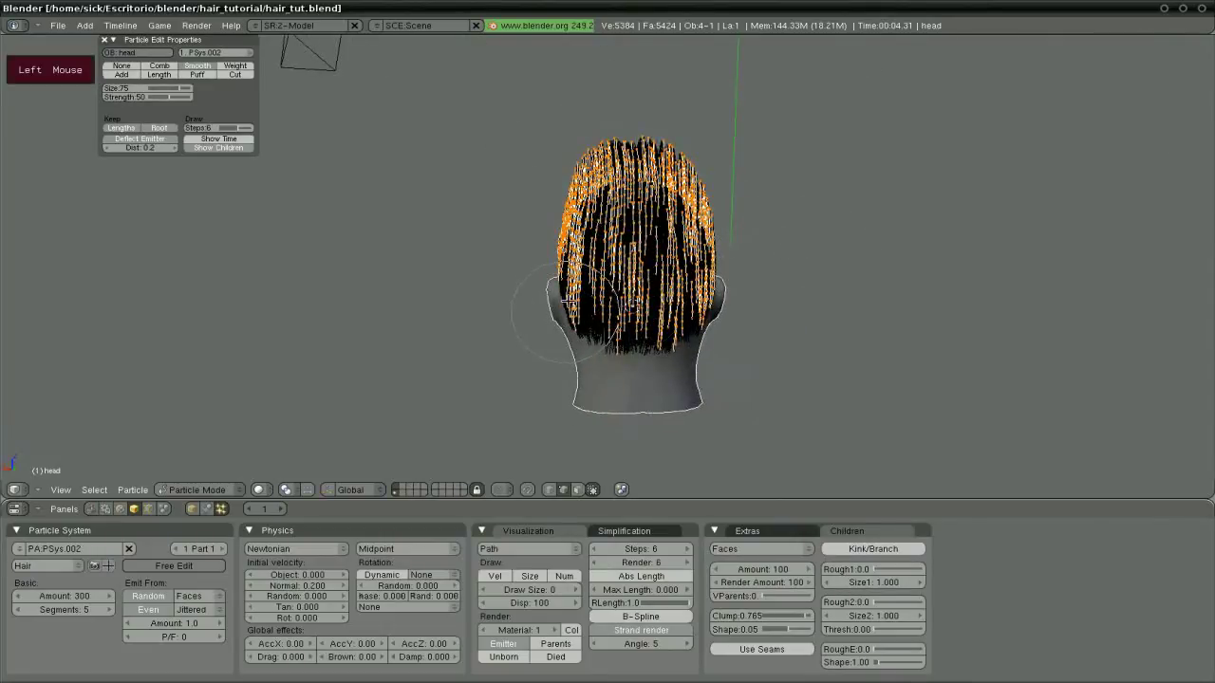
Choose the Puff brush in Add mode, set its size to 68 and puff the hair at the forehead and side.
{"action": "mouse_move", "coordinate": [626, 237]}
{"action": "middle_mouse_down"}
{"action": "mouse_move", "coordinate": [664, 275]}
{"action": "mouse_move", "coordinate": [763, 300]}
{"action": "mouse_move", "coordinate": [324, 201]}
{"action": "middle_mouse_up"}
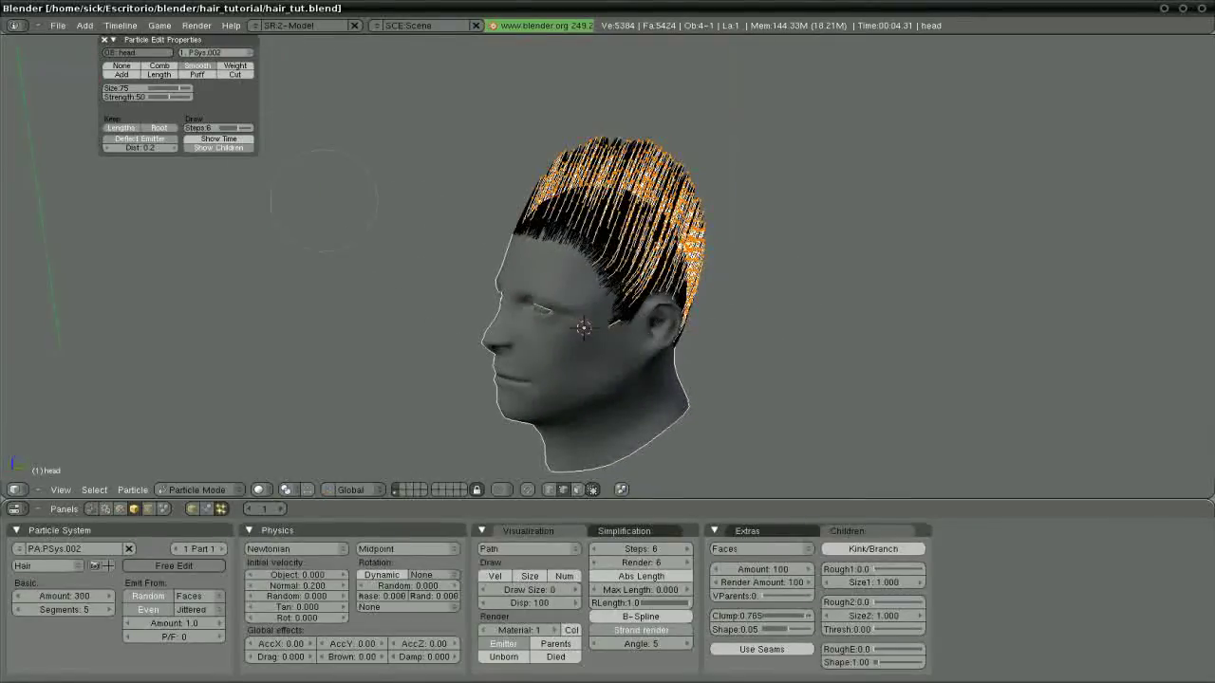
{"action": "left_click", "coordinate": [196, 74]}
{"action": "key", "text": "f"}
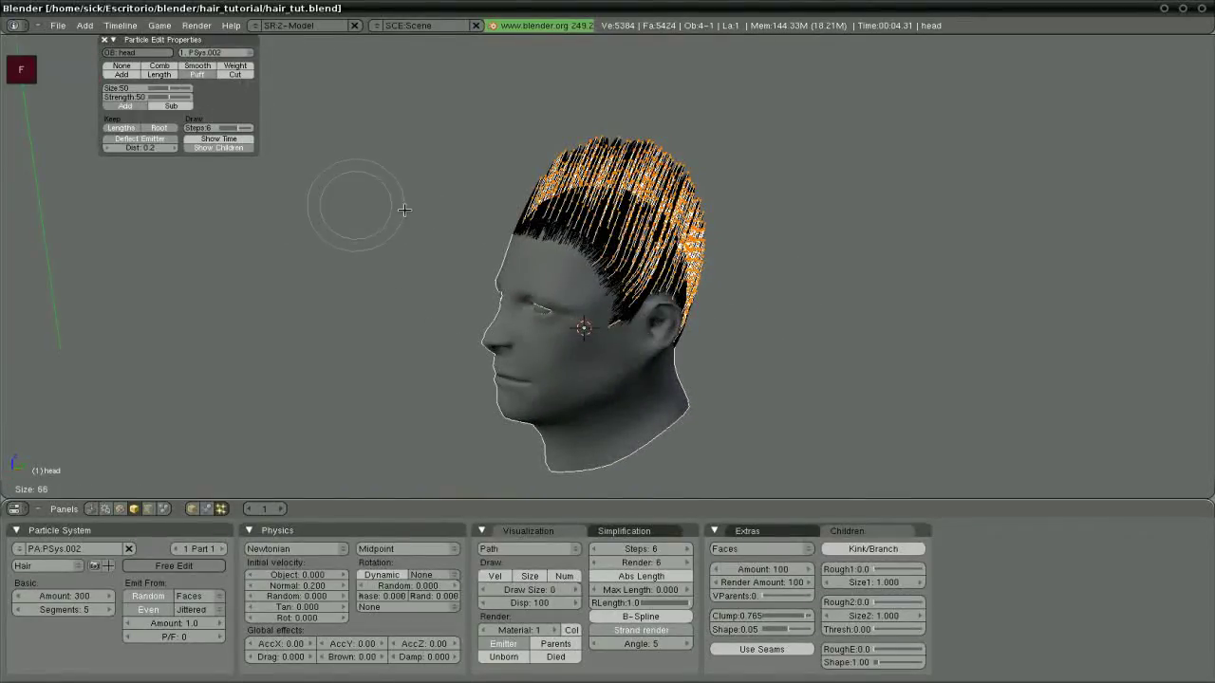
{"action": "left_click", "coordinate": [394, 203]}
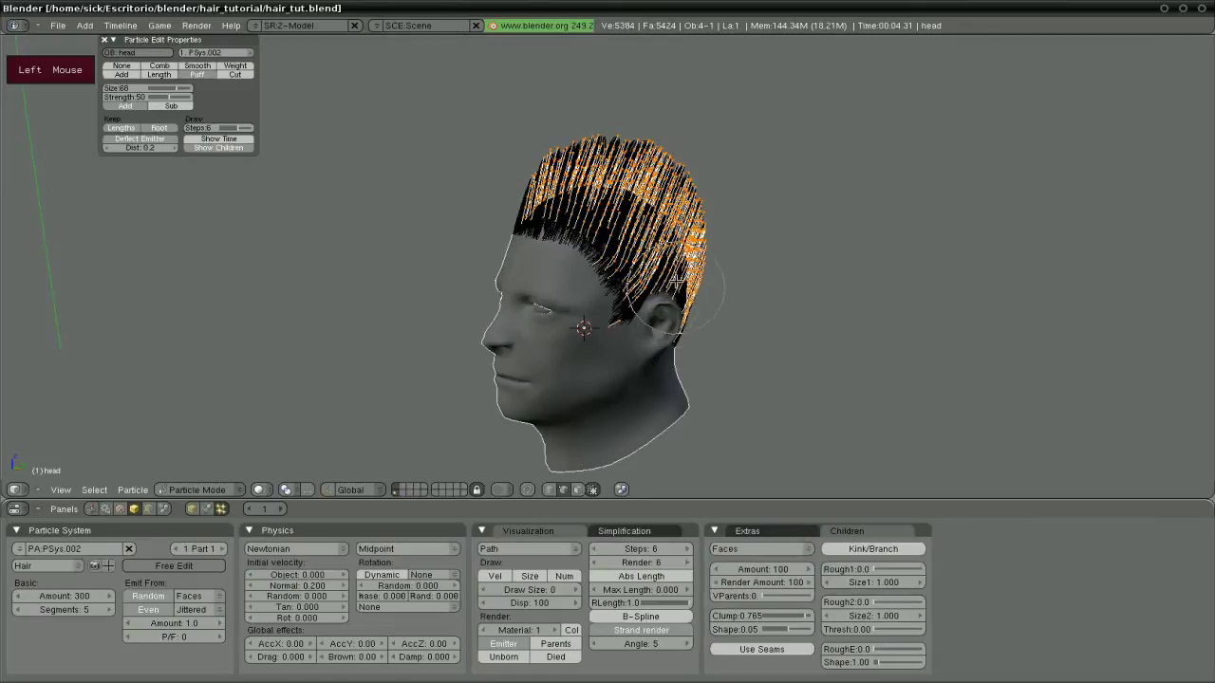
Puff up the hair on the back of the head, around the temple and on the opposite side.
{"action": "middle_click_drag", "start_coordinate": [772, 298], "coordinate": [172, 111]}
{"action": "left_click_drag", "start_coordinate": [617, 280], "coordinate": [642, 274]}
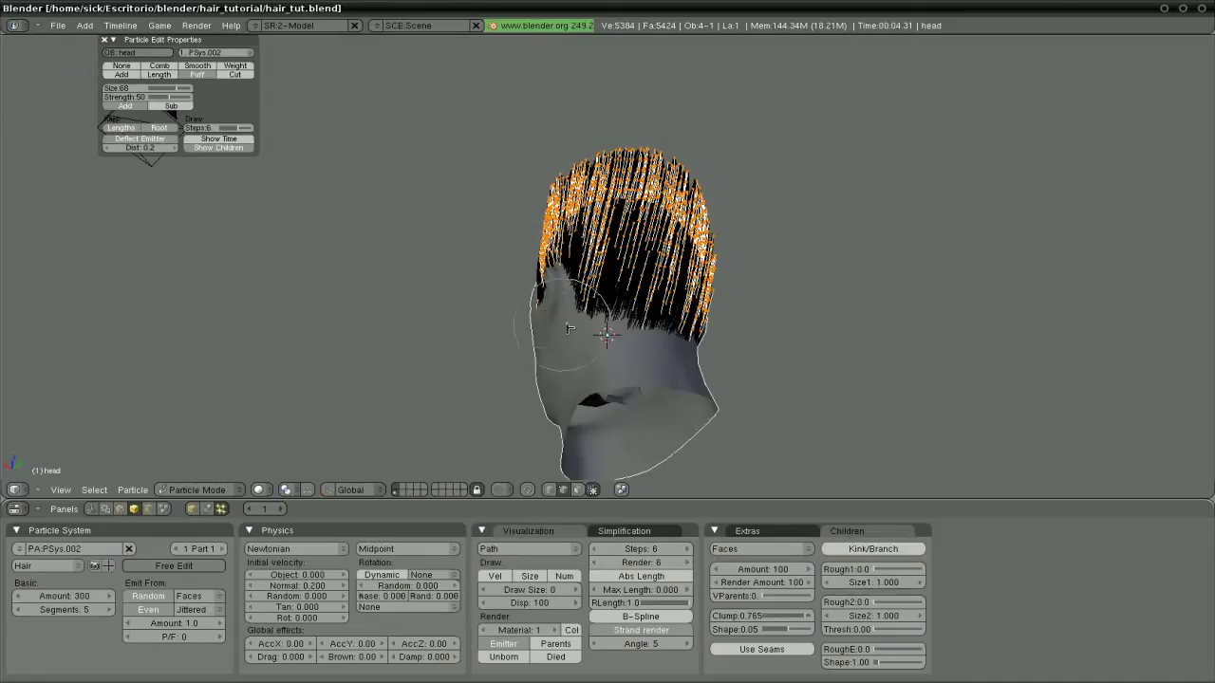
{"action": "middle_click_drag", "start_coordinate": [560, 368], "coordinate": [848, 414]}
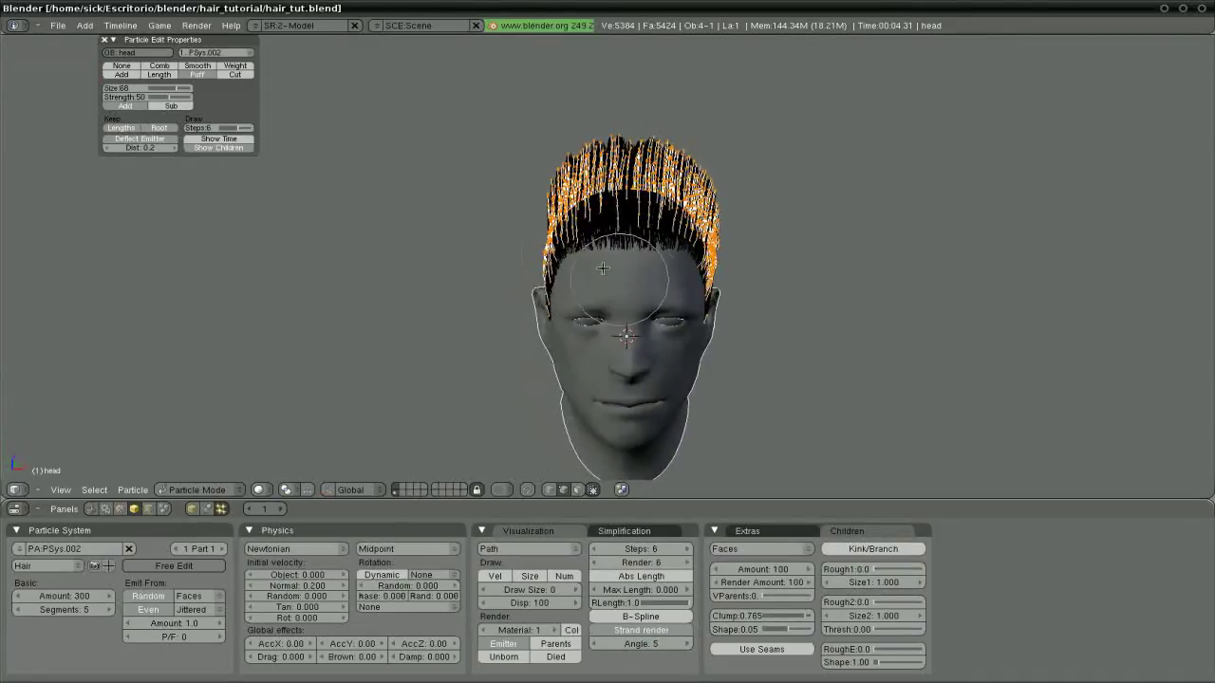
{"action": "left_click", "coordinate": [551, 238]}
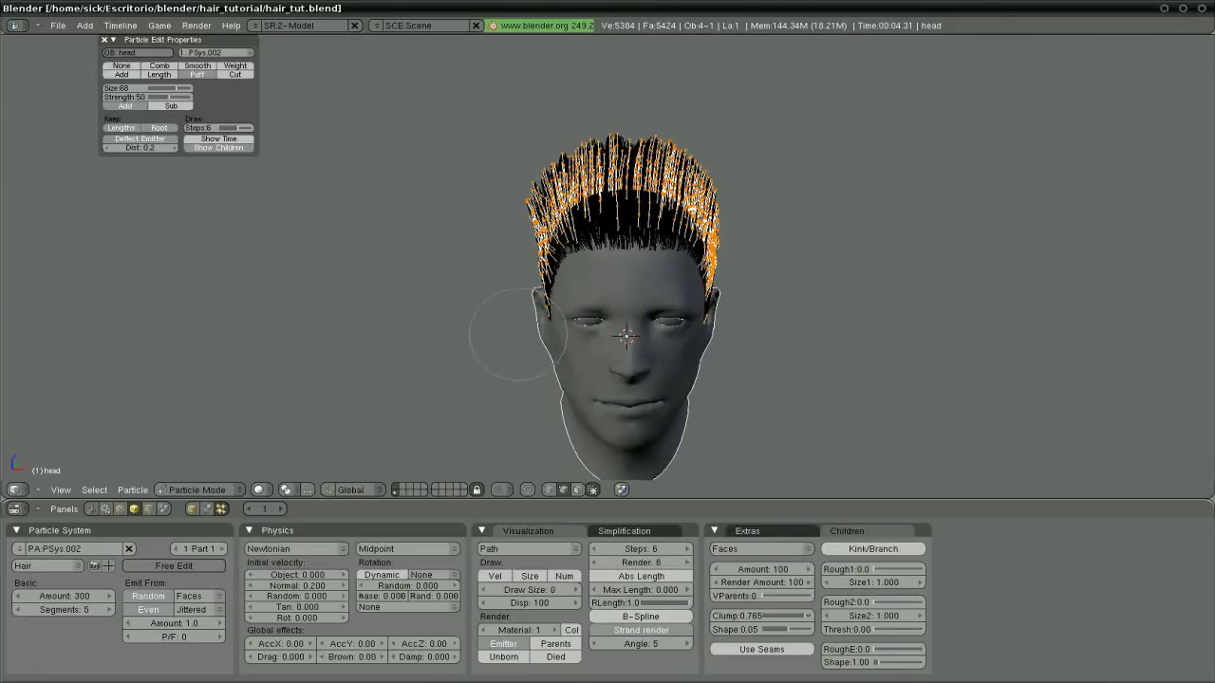
{"action": "middle_click_drag", "start_coordinate": [478, 342], "coordinate": [721, 341]}
{"action": "left_click", "coordinate": [653, 275]}
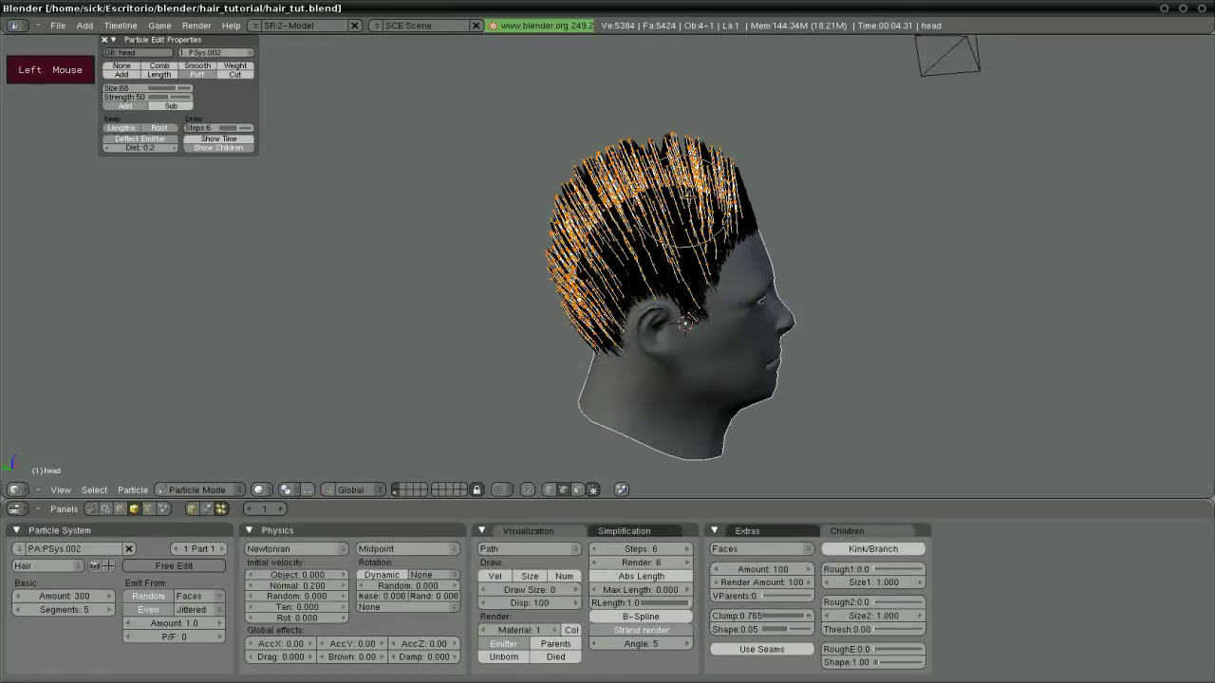
{"action": "mouse_move", "coordinate": [655, 323]}
{"action": "middle_mouse_down"}
{"action": "mouse_move", "coordinate": [480, 315]}
{"action": "mouse_move", "coordinate": [512, 285]}
{"action": "mouse_move", "coordinate": [623, 313]}
{"action": "middle_mouse_up"}
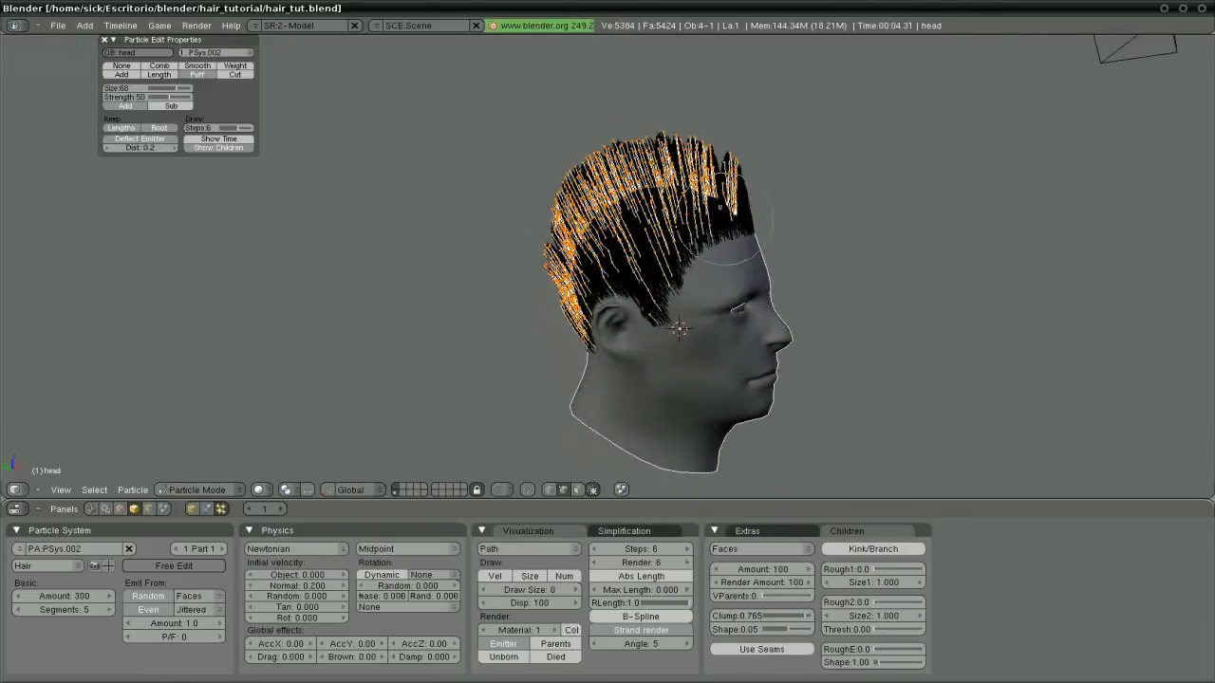
Puff up the remaining hair on the top, side and back of the head.
{"action": "left_click", "coordinate": [622, 180]}
{"action": "middle_click_drag", "start_coordinate": [512, 276], "coordinate": [590, 309]}
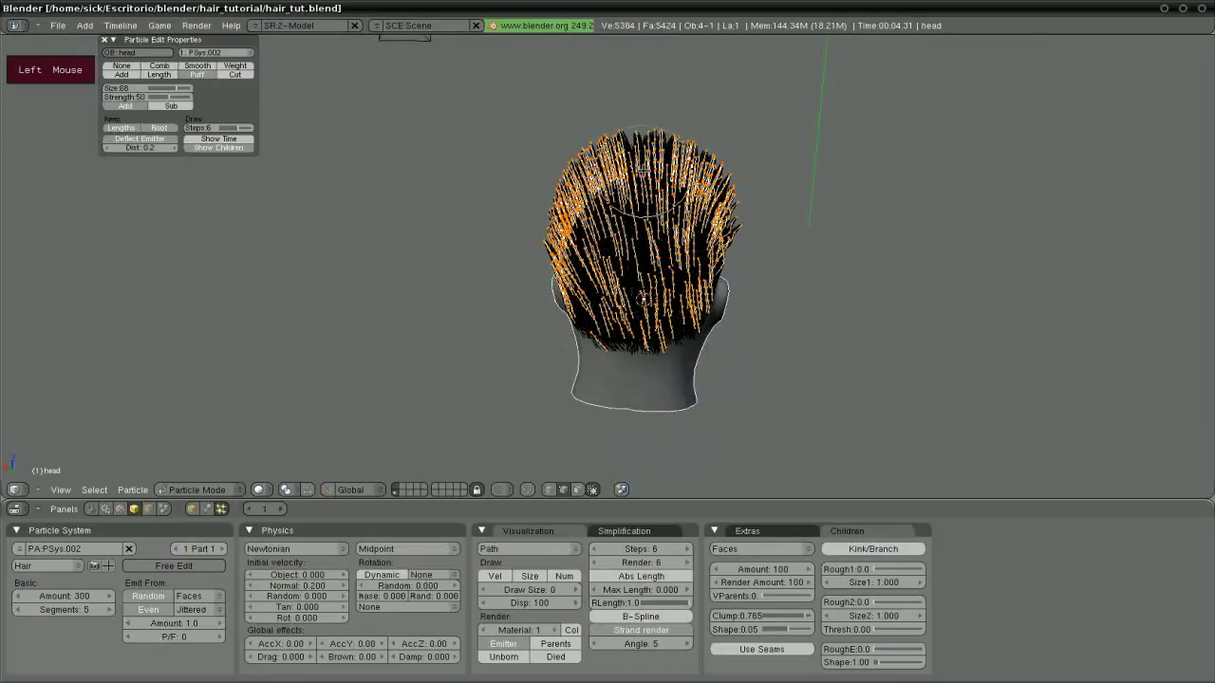
{"action": "middle_click_drag", "start_coordinate": [766, 245], "coordinate": [655, 256]}
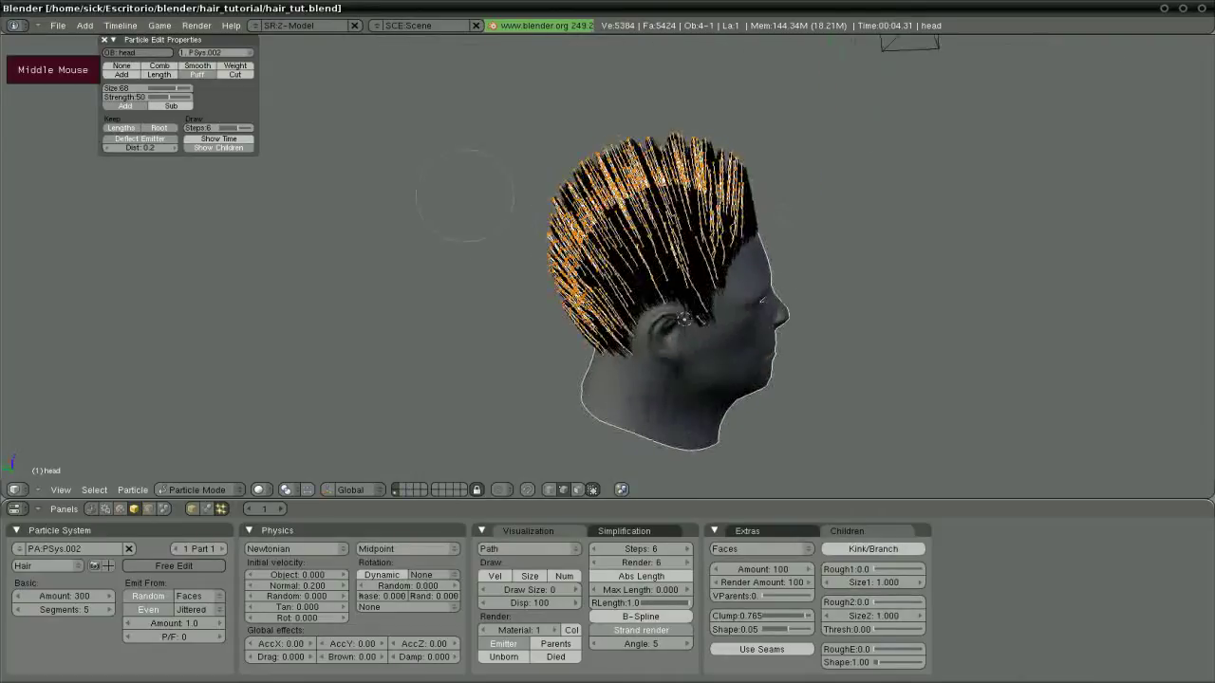
Switch the Puff brush to Sub mode and flatten the hair on the side and back of the head.
{"action": "left_click_drag", "start_coordinate": [525, 208], "coordinate": [586, 244]}
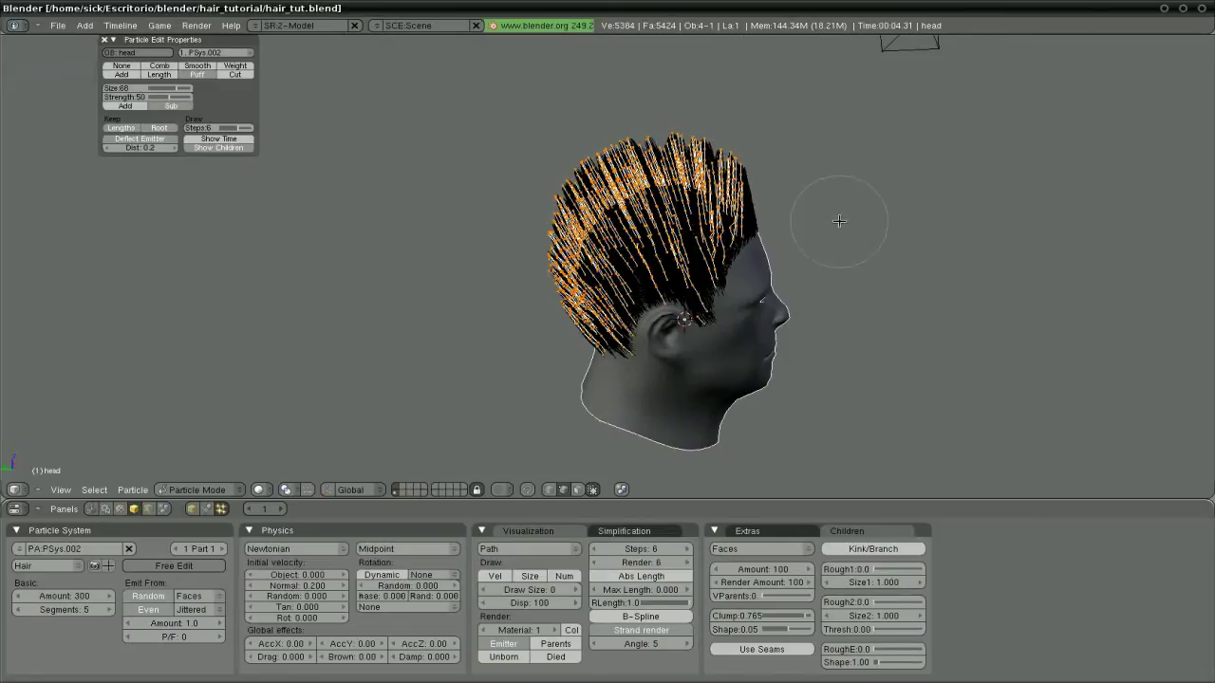
{"action": "middle_click_drag", "start_coordinate": [841, 217], "coordinate": [731, 223]}
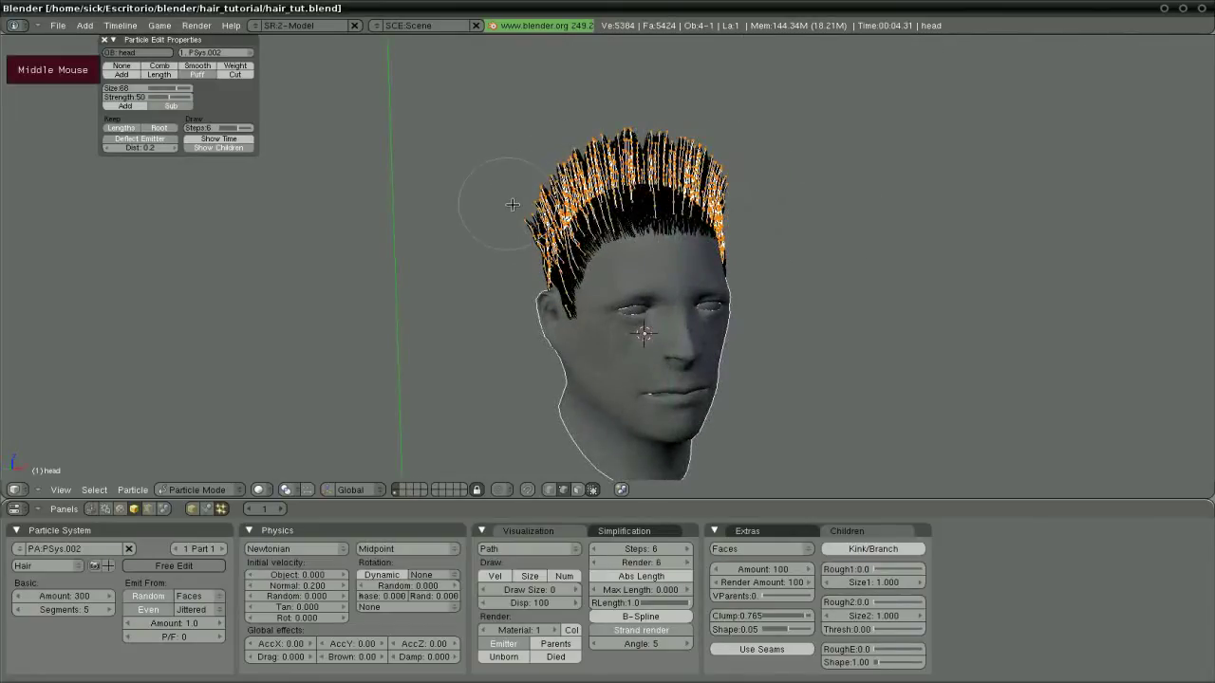
{"action": "mouse_move", "coordinate": [512, 204]}
{"action": "middle_mouse_down"}
{"action": "mouse_move", "coordinate": [560, 246]}
{"action": "mouse_move", "coordinate": [588, 304]}
{"action": "middle_mouse_up"}
{"action": "left_click_drag", "start_coordinate": [589, 304], "coordinate": [595, 317]}
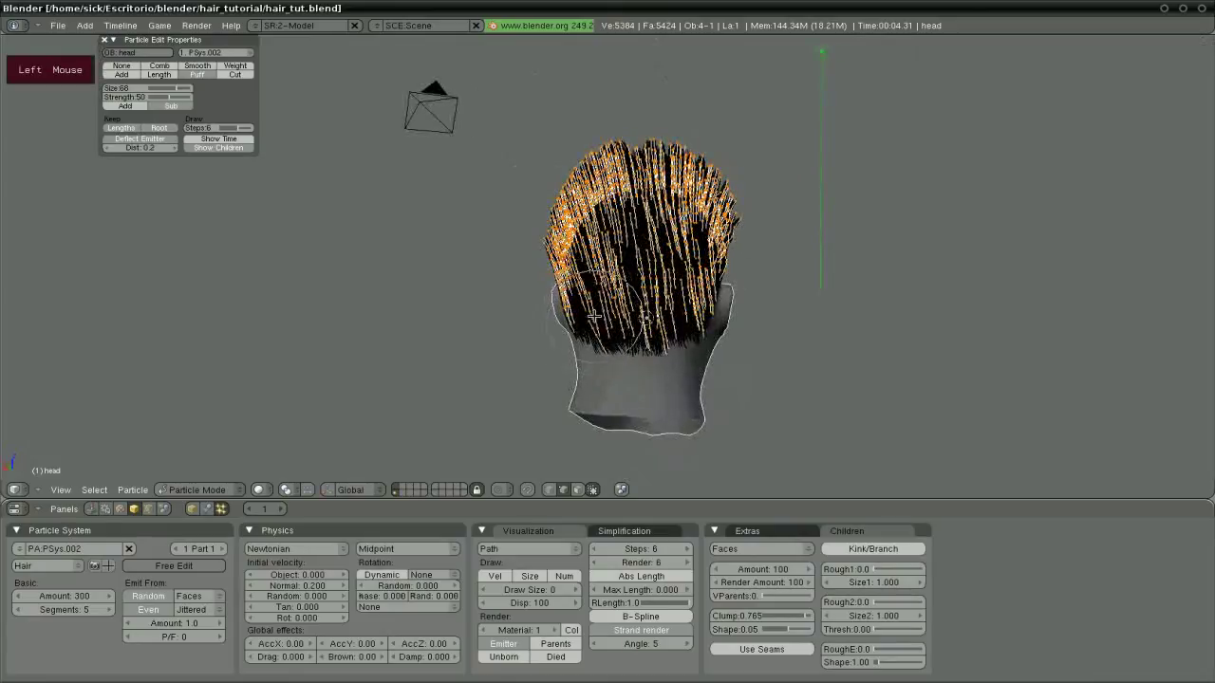
{"action": "mouse_move", "coordinate": [250, 178]}
{"action": "middle_mouse_down"}
{"action": "mouse_move", "coordinate": [457, 224]}
{"action": "mouse_move", "coordinate": [480, 183]}
{"action": "middle_mouse_up"}
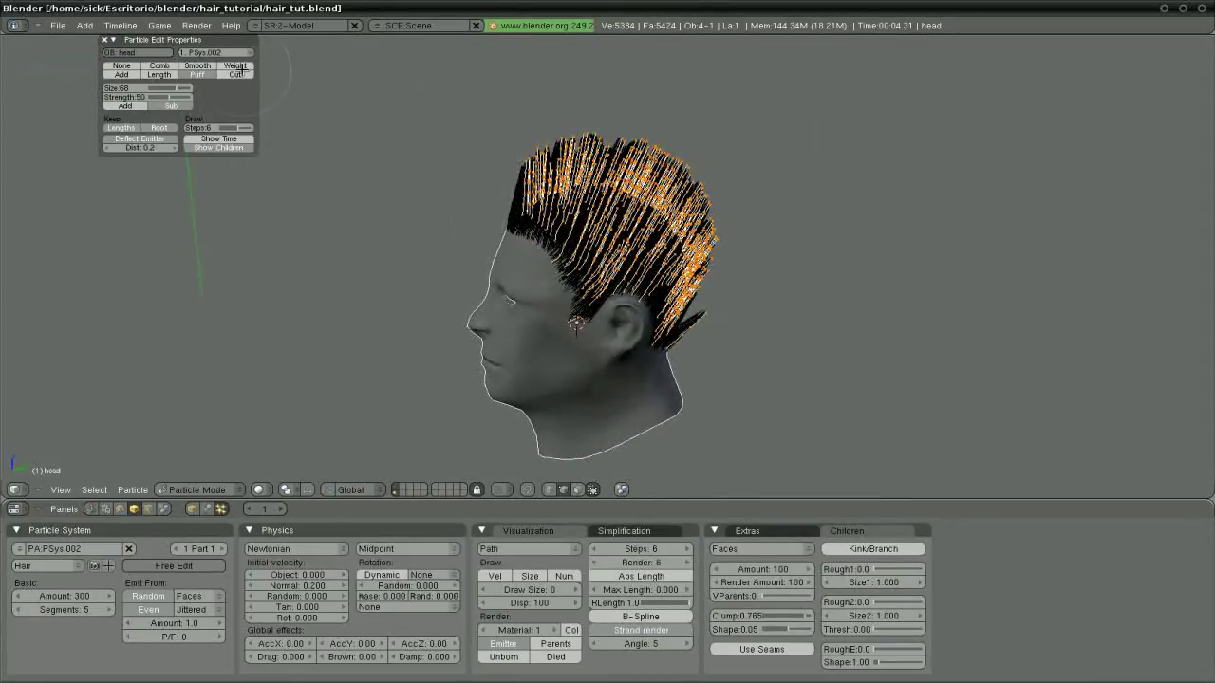
Choose the Smooth brush and even out the strands on the side and back of the head.
{"action": "left_click", "coordinate": [210, 67]}
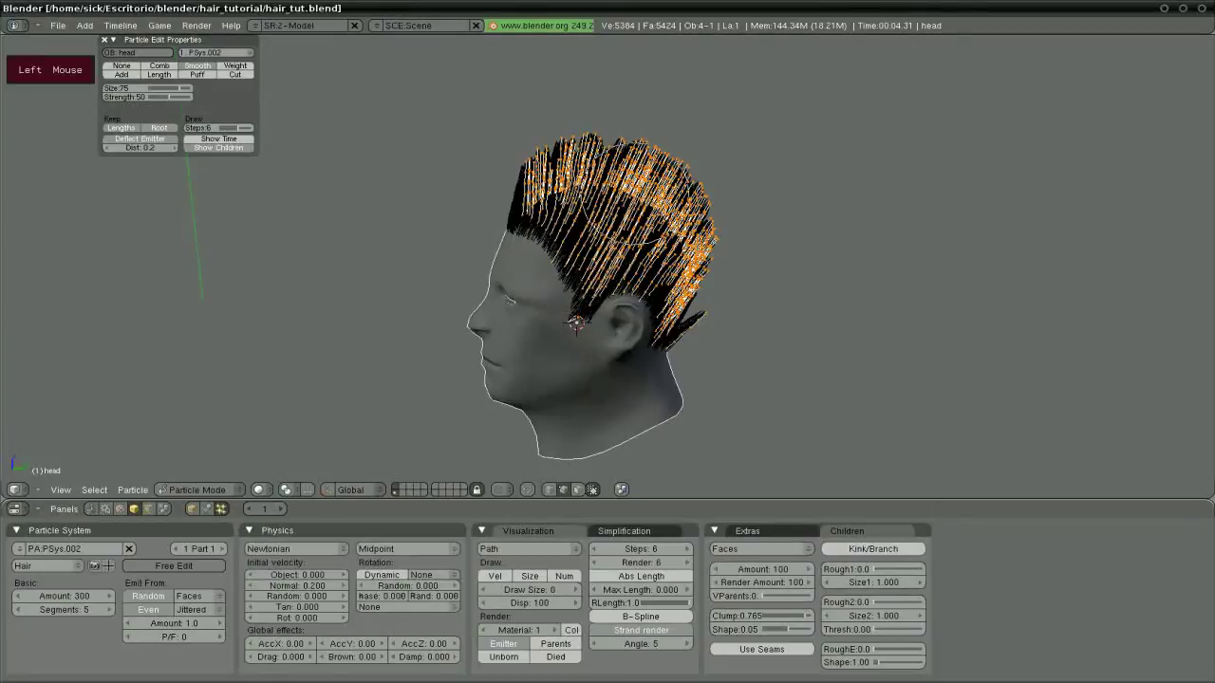
{"action": "middle_click_drag", "start_coordinate": [484, 190], "coordinate": [719, 197]}
{"action": "left_click", "coordinate": [563, 243]}
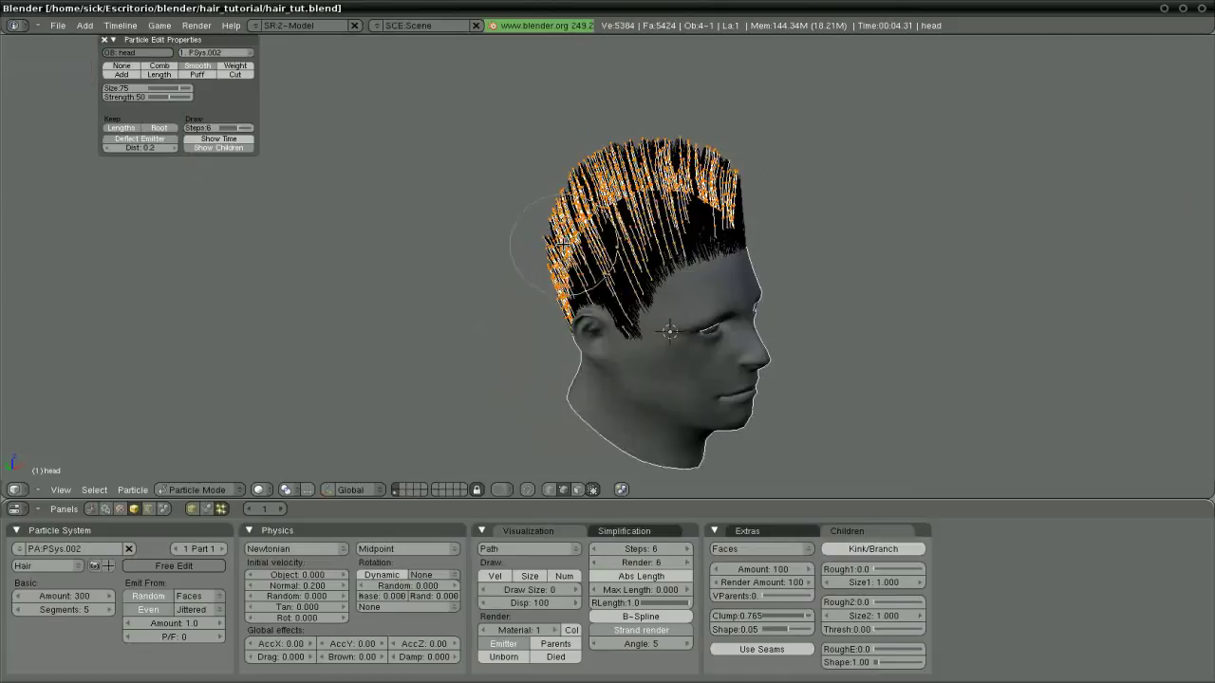
{"action": "left_click", "coordinate": [563, 243]}
{"action": "middle_click_drag", "start_coordinate": [443, 271], "coordinate": [607, 332]}
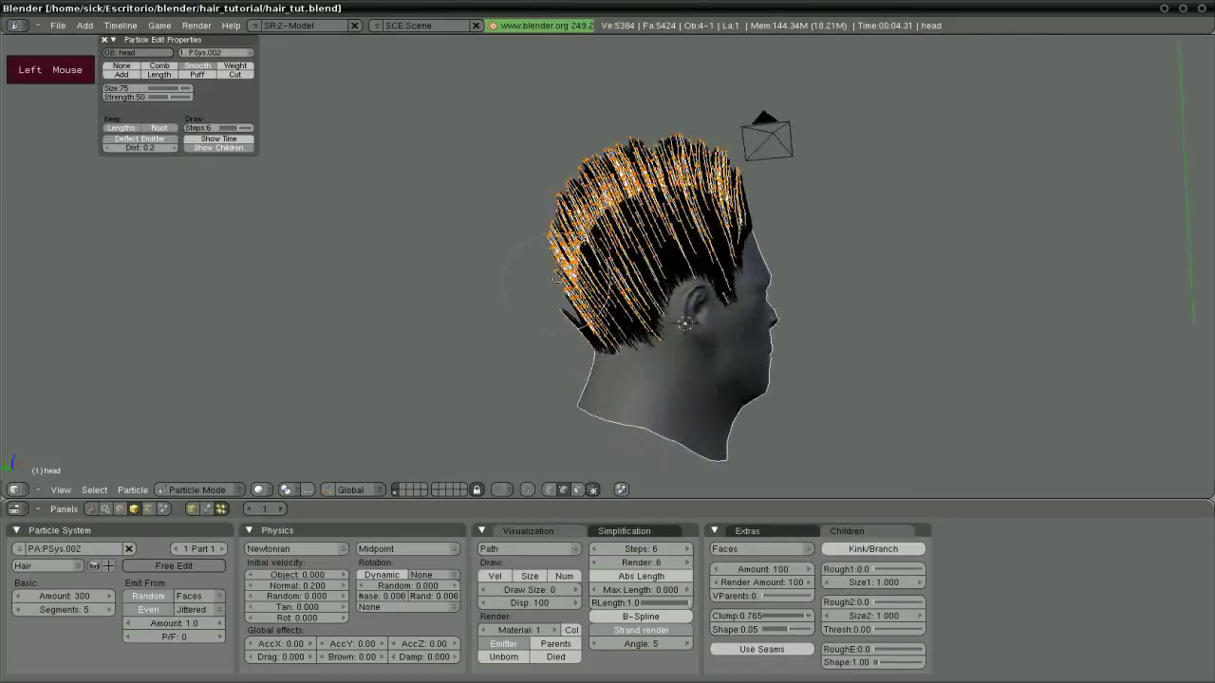
{"action": "middle_click_drag", "start_coordinate": [557, 278], "coordinate": [754, 344]}
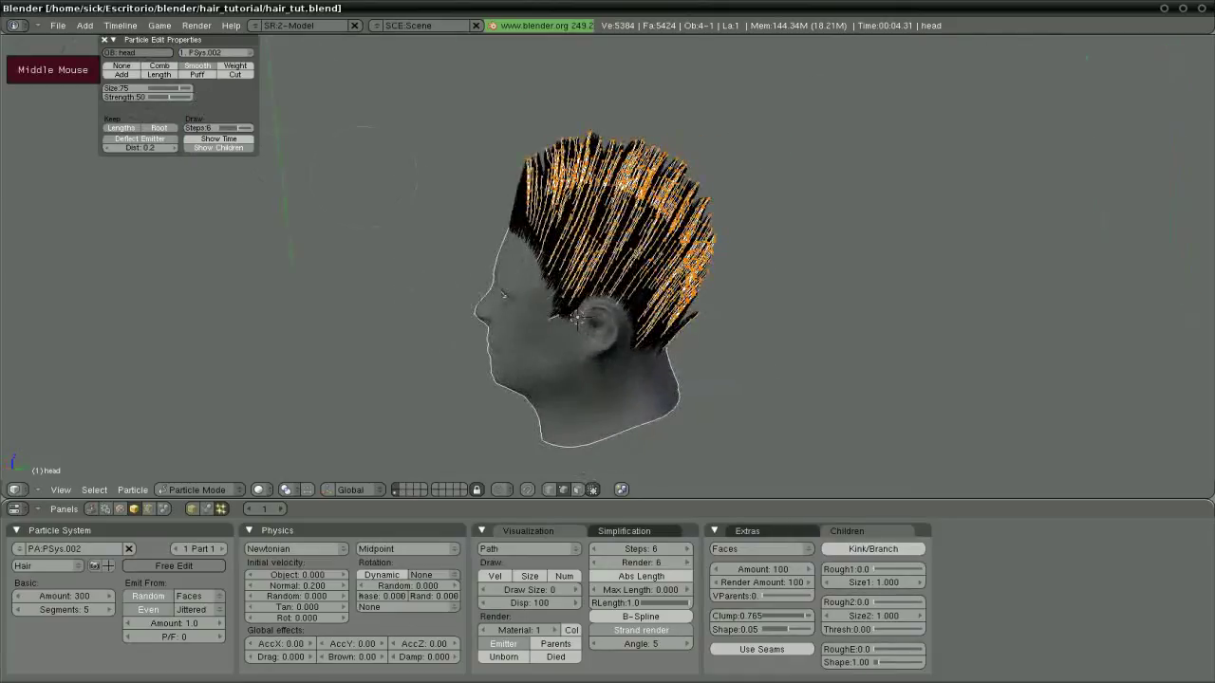
Choose the Weight brush, set its strength to 15 and switch the hair selection to path mode.
{"action": "middle_click_drag", "start_coordinate": [346, 211], "coordinate": [451, 237]}
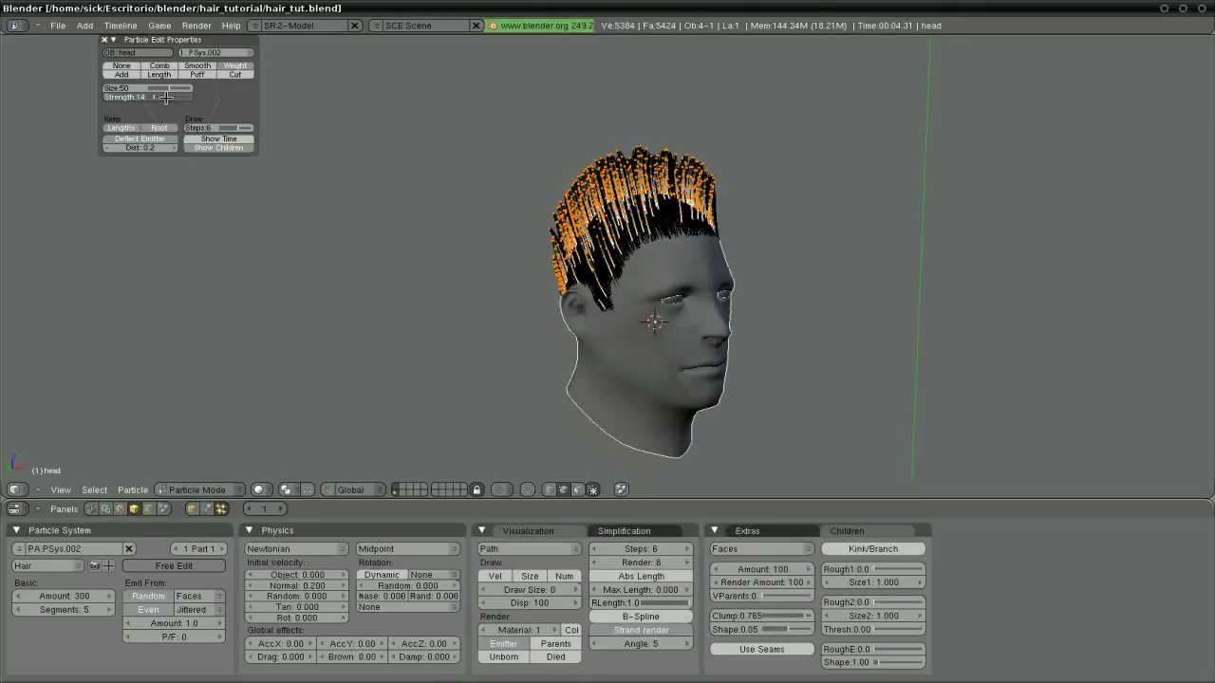
{"action": "left_click", "coordinate": [166, 97]}
{"action": "middle_click_drag", "start_coordinate": [166, 97], "coordinate": [583, 181]}
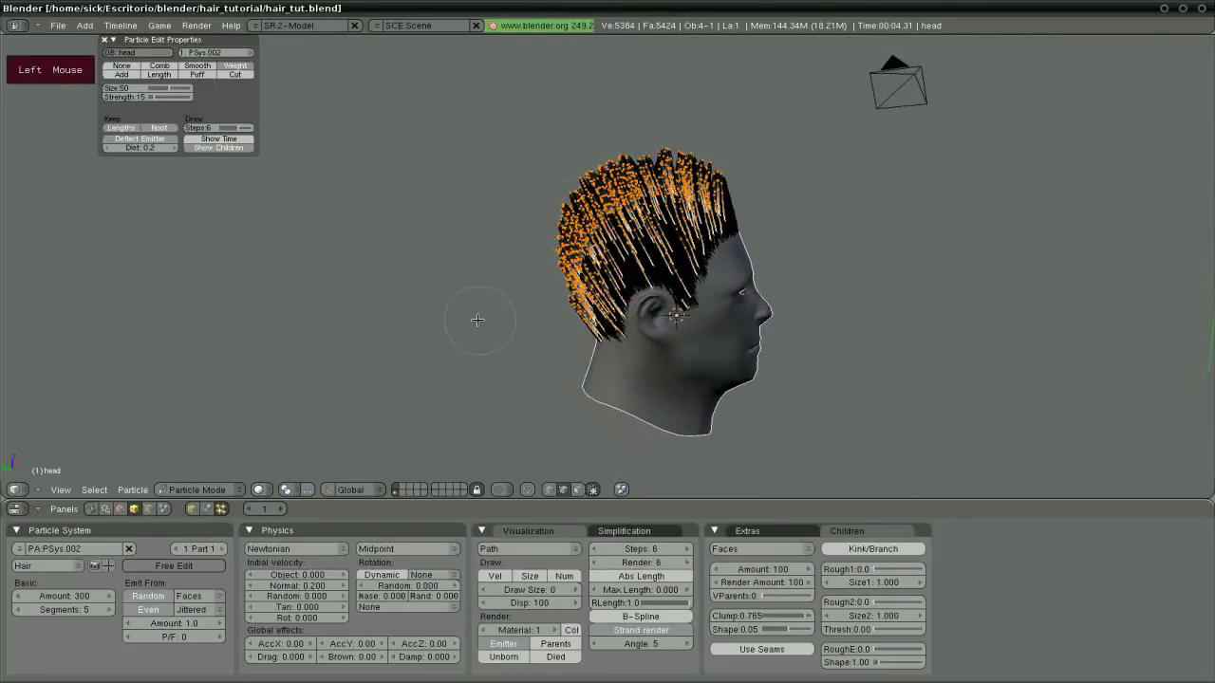
{"action": "middle_click_drag", "start_coordinate": [478, 320], "coordinate": [477, 278]}
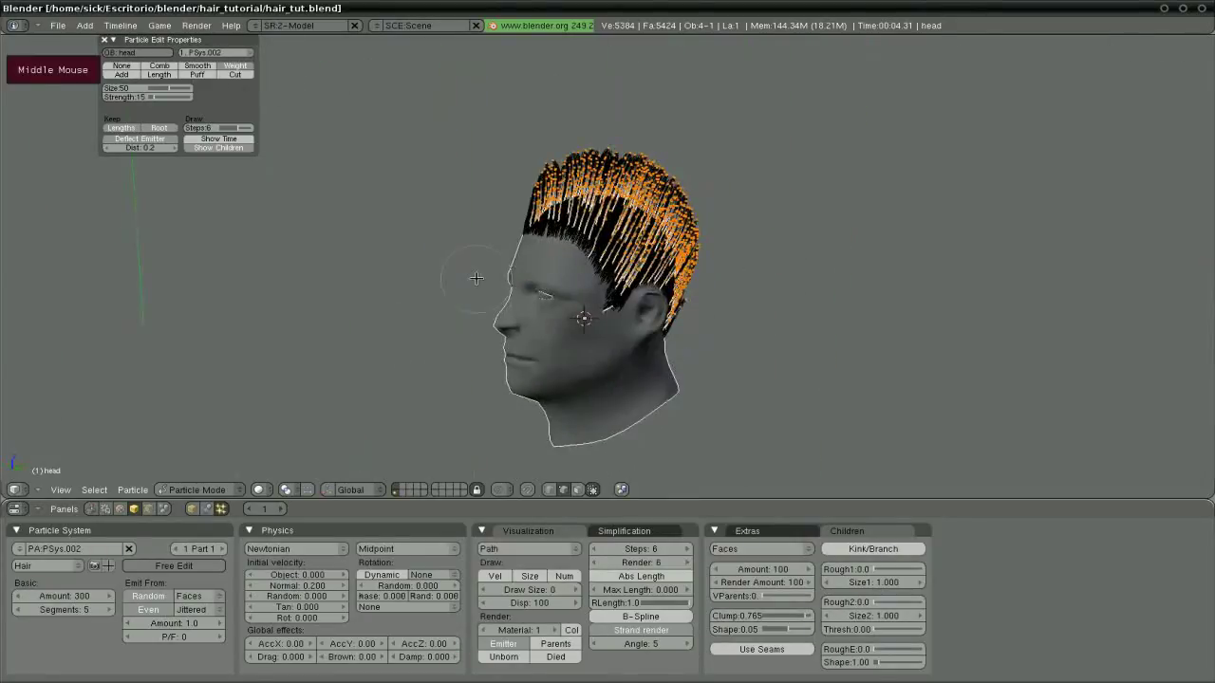
{"action": "left_click", "coordinate": [549, 488]}
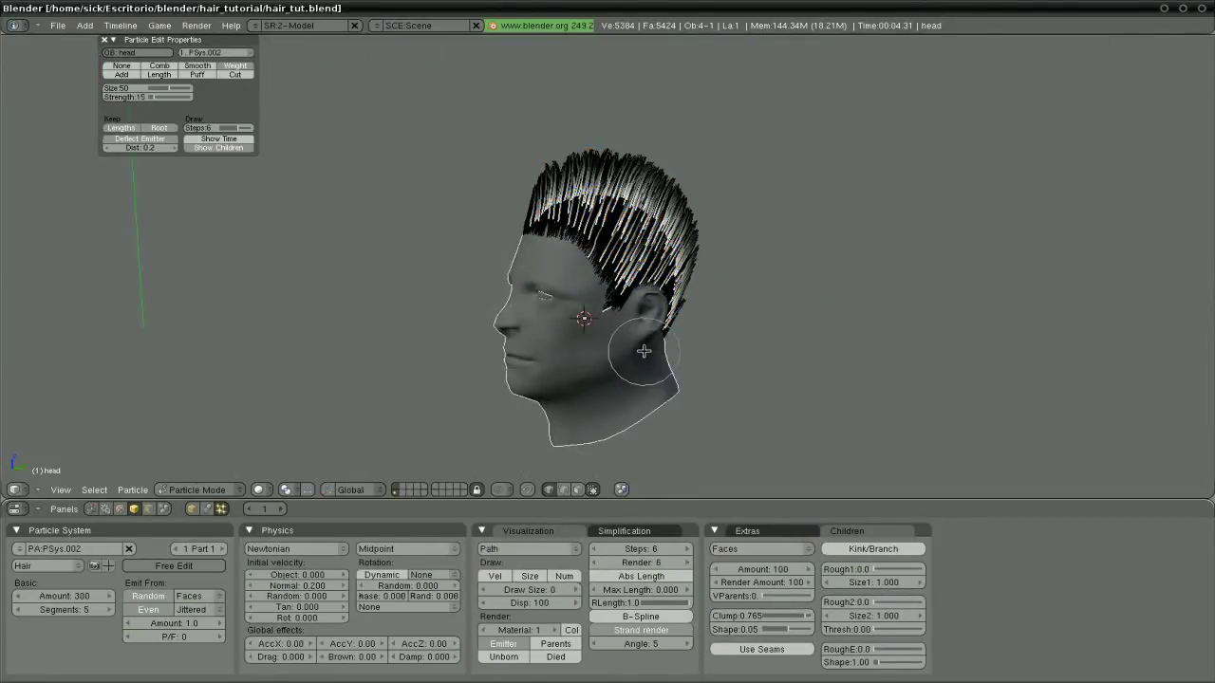
Paint weight at strength 15 on the hair tips along the top and the back of the head.
{"action": "scroll", "coordinate": [633, 366], "scroll_direction": "up", "scroll_amount": 2}
{"action": "key", "text": "KP_3"}
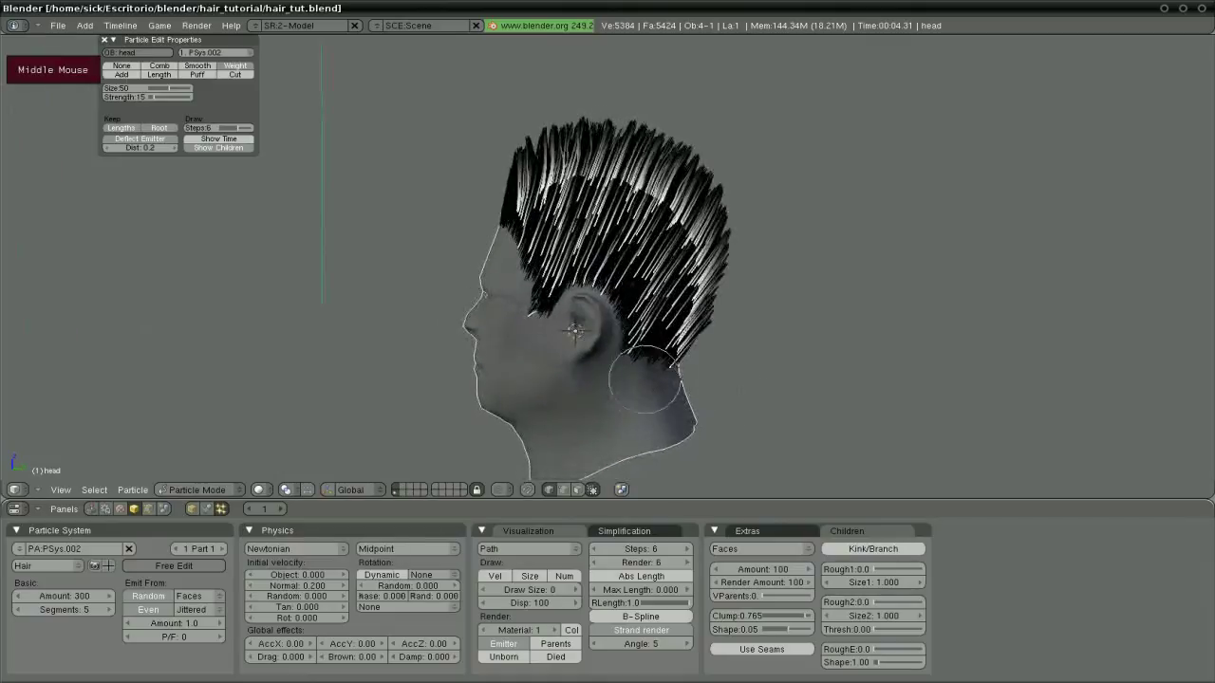
{"action": "left_click_drag", "start_coordinate": [664, 129], "coordinate": [646, 133]}
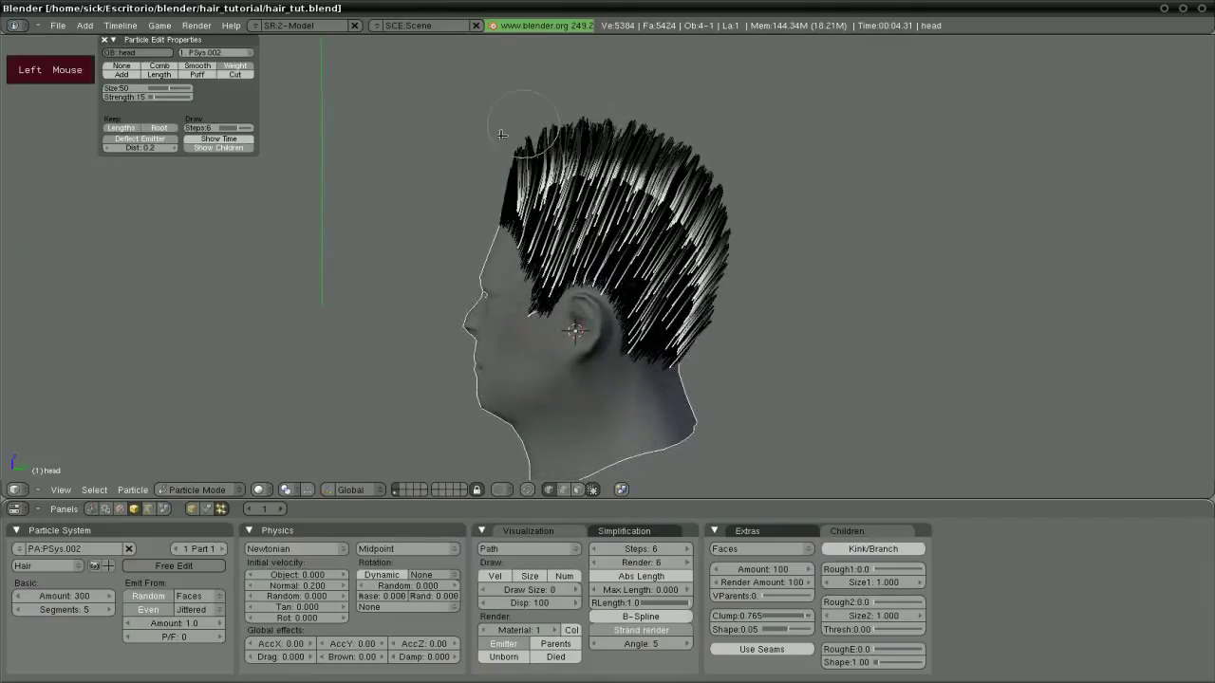
{"action": "middle_click_drag", "start_coordinate": [842, 192], "coordinate": [587, 118]}
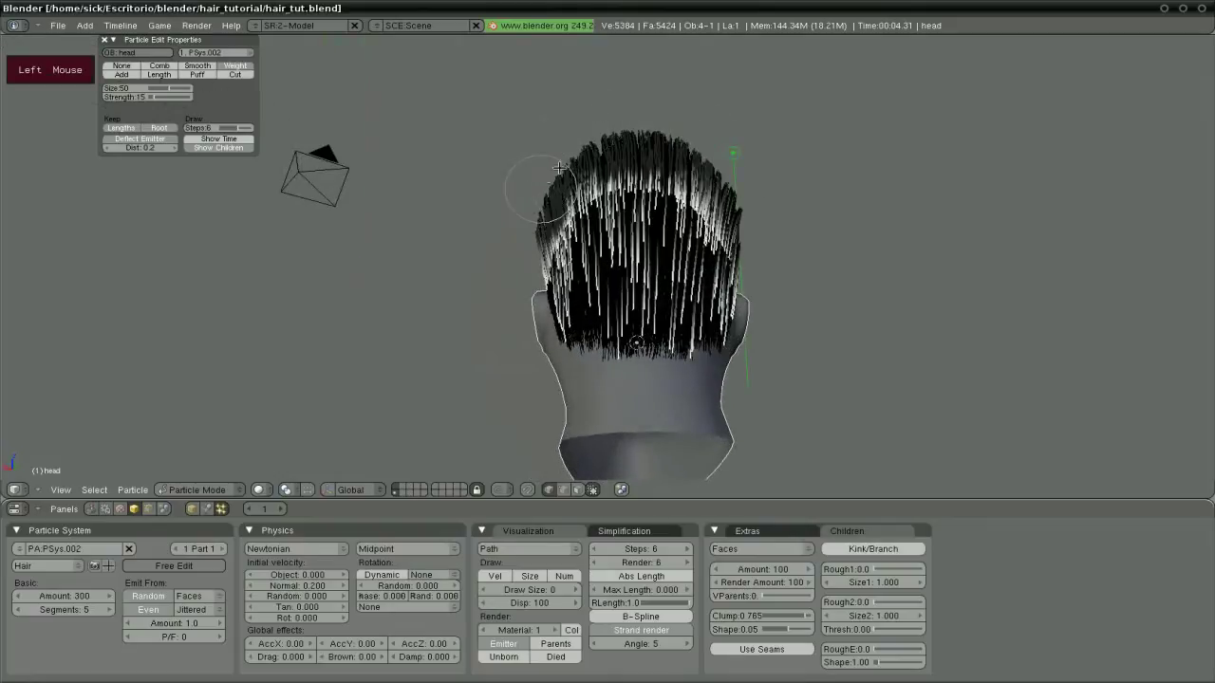
{"action": "left_click_drag", "start_coordinate": [761, 193], "coordinate": [710, 180]}
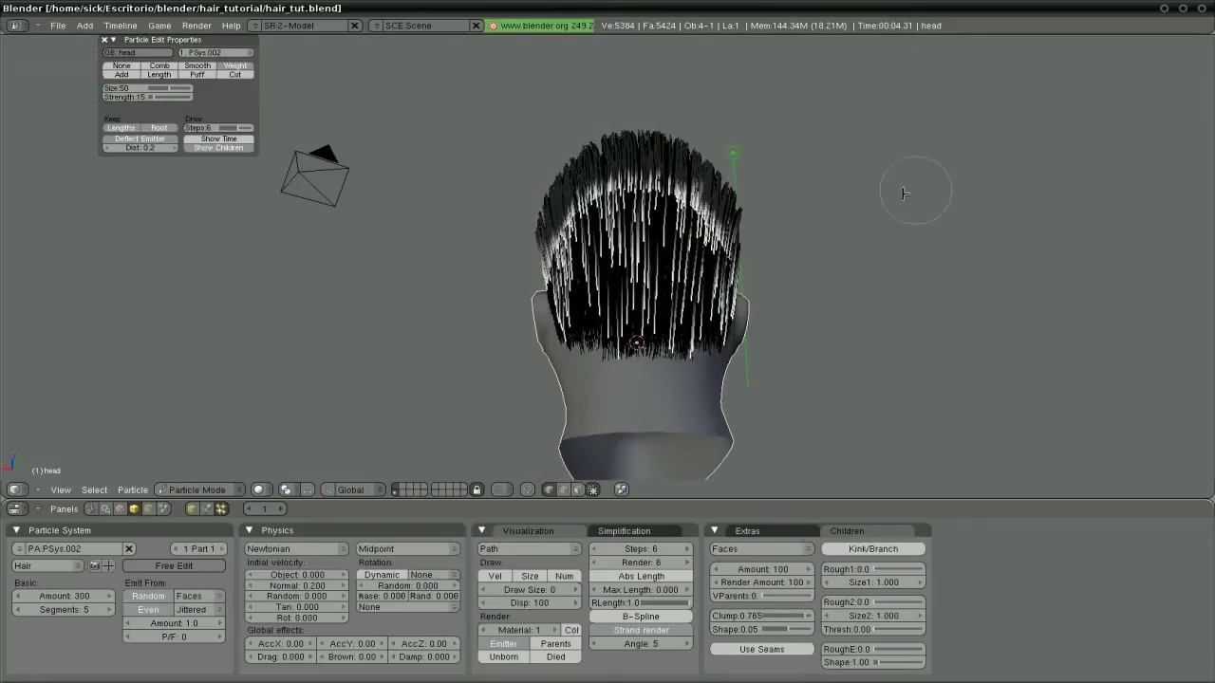
Paint the same weight on the tips at the opposite side, the crown and around the forehead.
{"action": "middle_click_drag", "start_coordinate": [911, 190], "coordinate": [608, 226]}
{"action": "left_click_drag", "start_coordinate": [555, 229], "coordinate": [524, 235]}
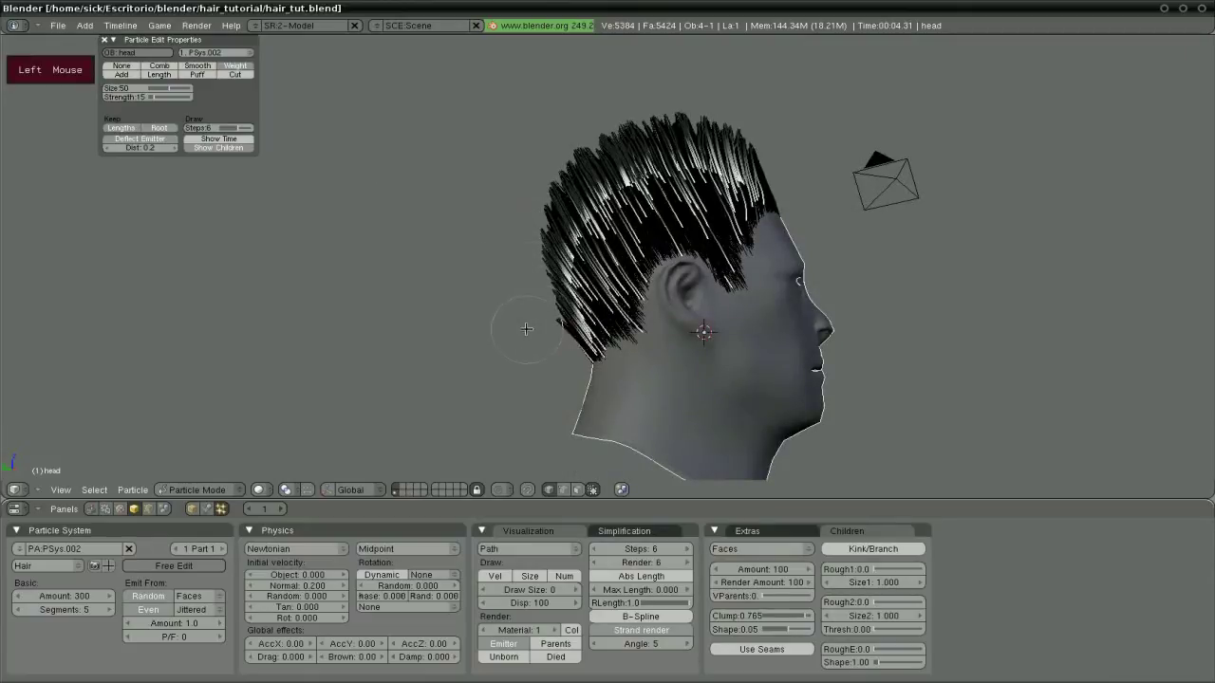
{"action": "mouse_move", "coordinate": [745, 123]}
{"action": "left_mouse_down"}
{"action": "mouse_move", "coordinate": [716, 133]}
{"action": "mouse_move", "coordinate": [645, 122]}
{"action": "left_mouse_up"}
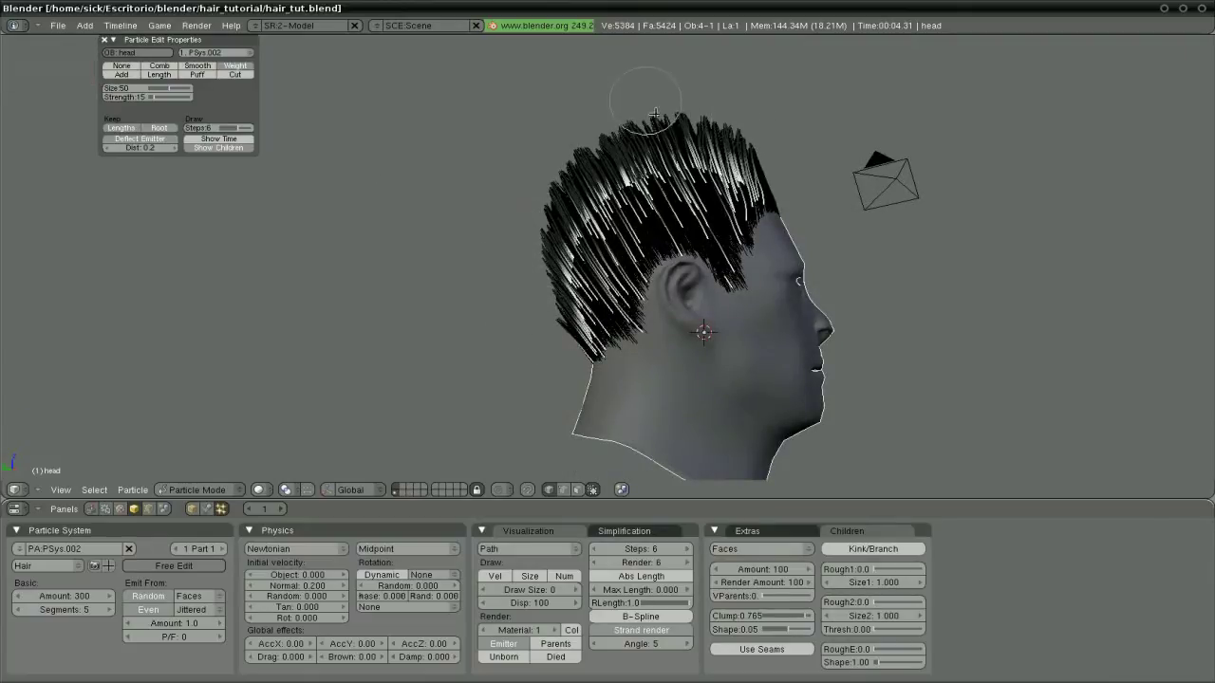
{"action": "mouse_move", "coordinate": [645, 121]}
{"action": "middle_mouse_down"}
{"action": "mouse_move", "coordinate": [524, 190]}
{"action": "mouse_move", "coordinate": [556, 122]}
{"action": "mouse_move", "coordinate": [684, 171]}
{"action": "middle_mouse_up"}
{"action": "left_click_drag", "start_coordinate": [742, 231], "coordinate": [758, 235]}
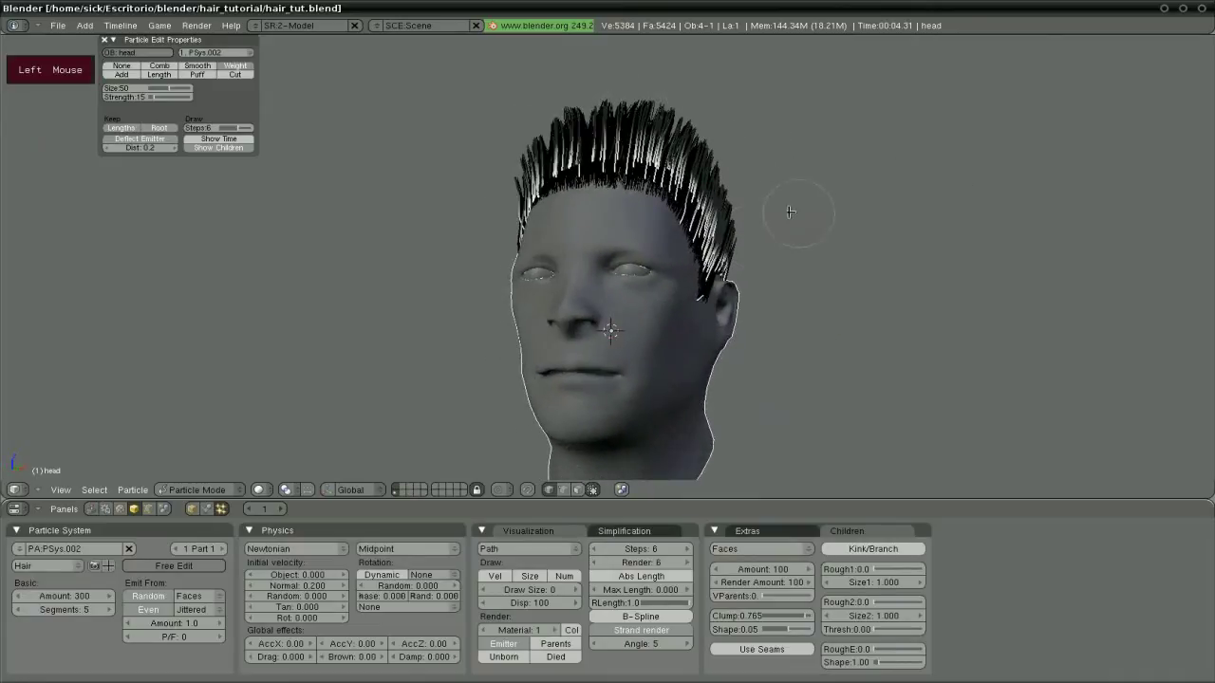
Go around the head and paint the remaining hair tips with the Weight brush at strength 15.
{"action": "mouse_move", "coordinate": [598, 169]}
{"action": "middle_mouse_down"}
{"action": "mouse_move", "coordinate": [657, 180]}
{"action": "mouse_move", "coordinate": [564, 163]}
{"action": "middle_mouse_up"}
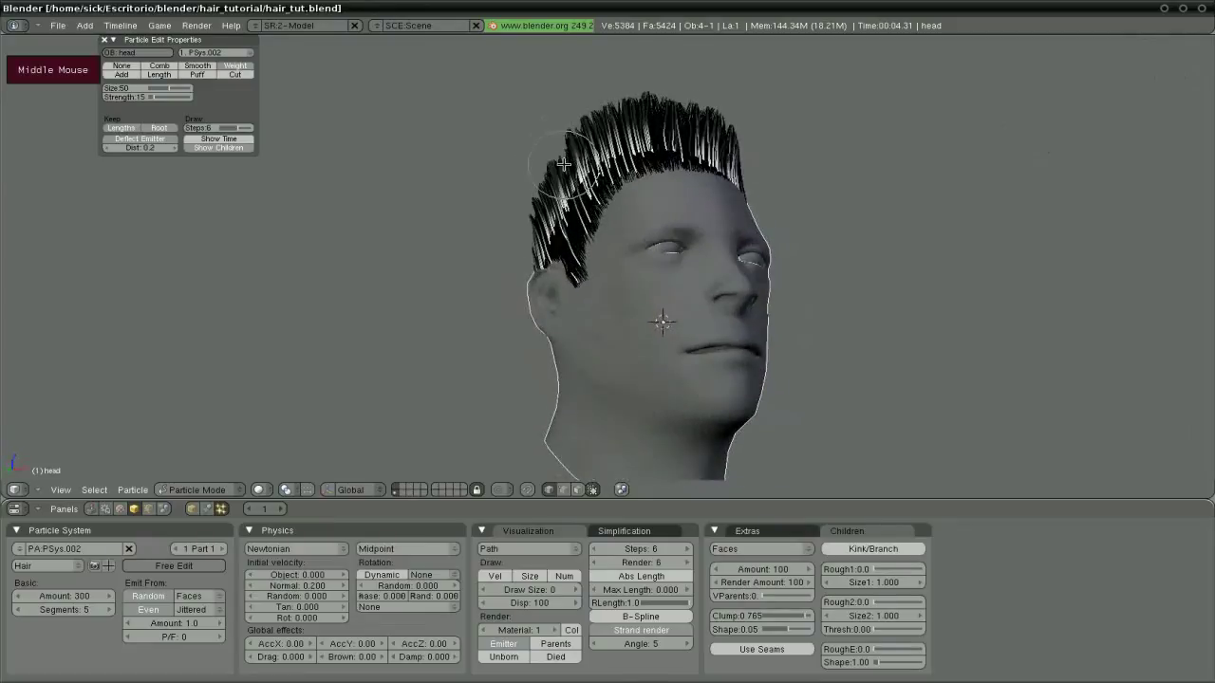
{"action": "middle_click_drag", "start_coordinate": [483, 228], "coordinate": [743, 141]}
{"action": "left_click_drag", "start_coordinate": [743, 140], "coordinate": [758, 140]}
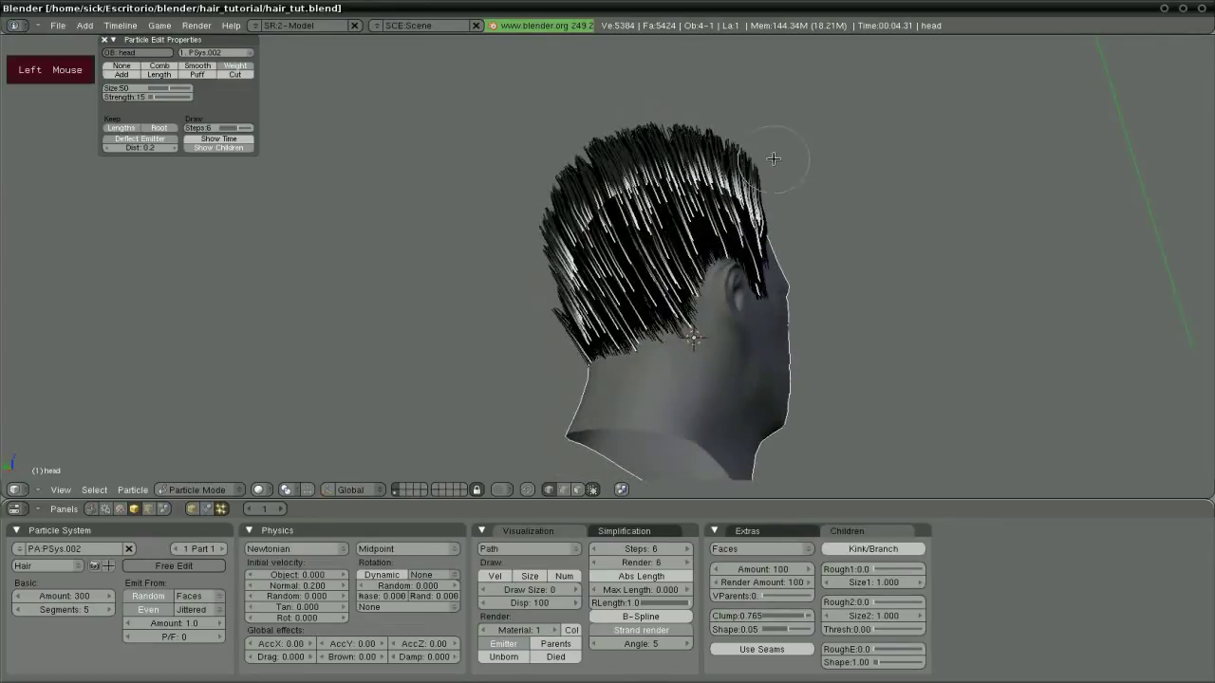
{"action": "middle_click_drag", "start_coordinate": [774, 159], "coordinate": [756, 281]}
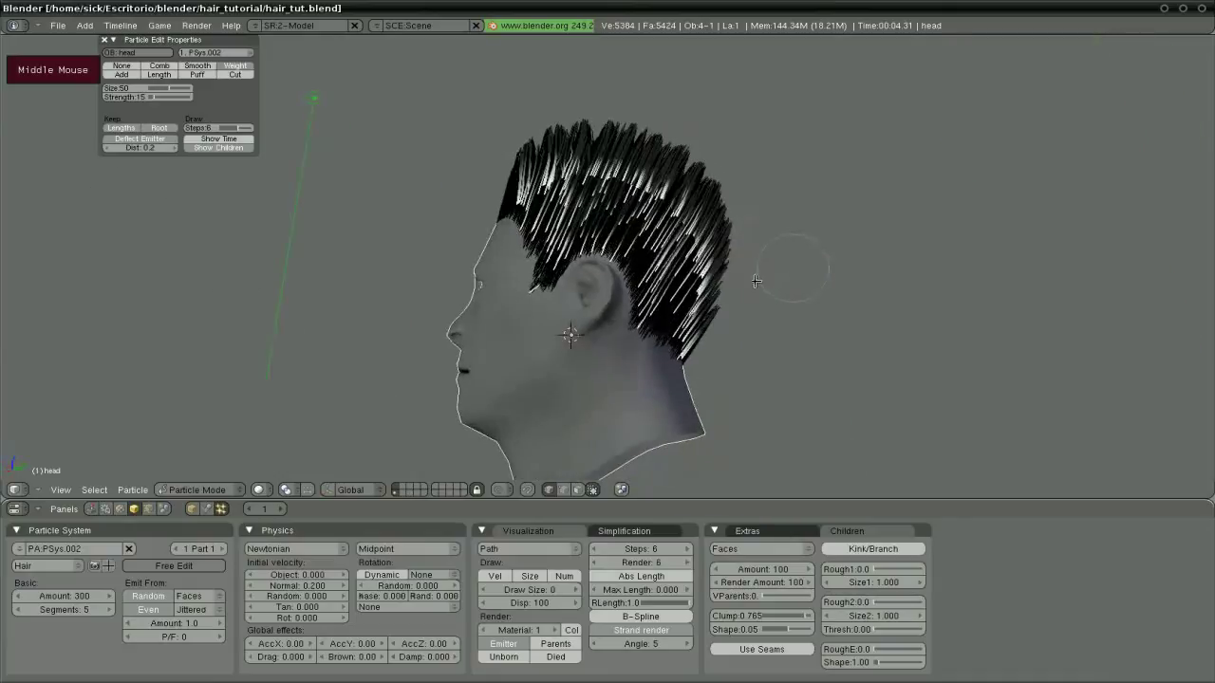
{"action": "left_click_drag", "start_coordinate": [734, 262], "coordinate": [738, 236]}
{"action": "mouse_move", "coordinate": [756, 314]}
{"action": "middle_mouse_down"}
{"action": "mouse_move", "coordinate": [589, 301]}
{"action": "mouse_move", "coordinate": [800, 250]}
{"action": "mouse_move", "coordinate": [664, 313]}
{"action": "mouse_move", "coordinate": [534, 338]}
{"action": "mouse_move", "coordinate": [434, 290]}
{"action": "mouse_move", "coordinate": [487, 203]}
{"action": "middle_mouse_up"}
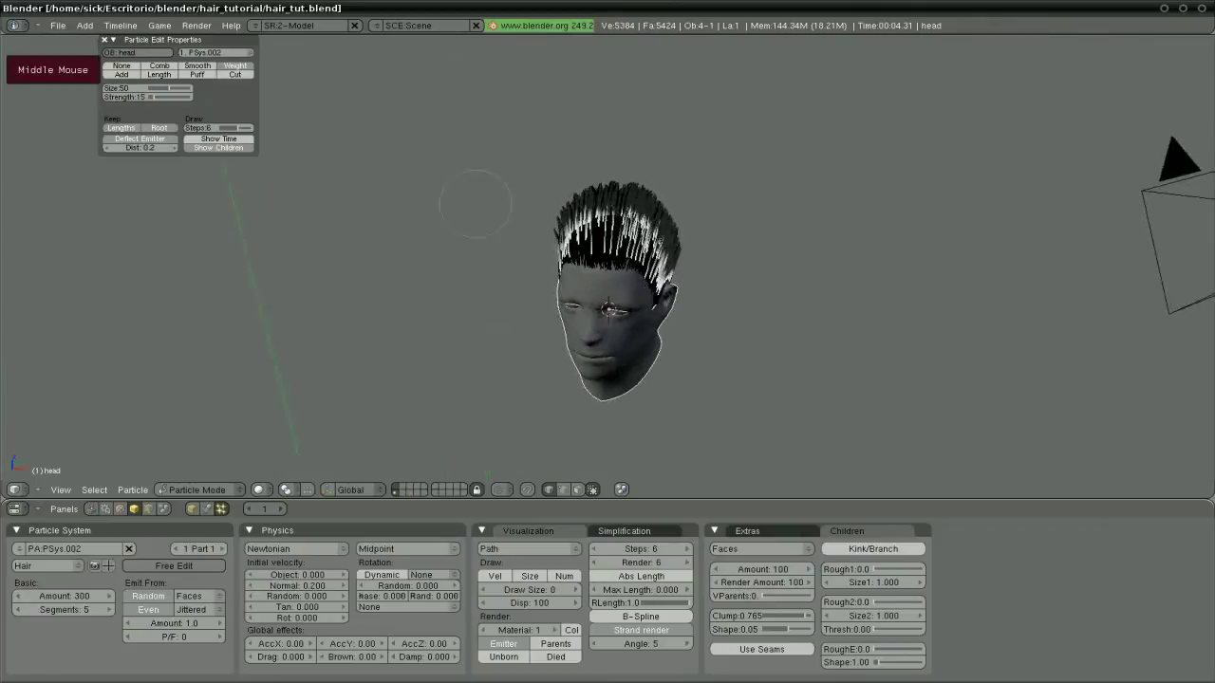
Set the Weight brush strength to 54 and paint the middle of the strands above the forehead and temple.
{"action": "scroll", "coordinate": [319, 137], "scroll_direction": "up", "scroll_amount": 1}
{"action": "scroll", "coordinate": [291, 131], "scroll_direction": "up", "scroll_amount": 1}
{"action": "scroll", "coordinate": [292, 134], "scroll_direction": "down", "scroll_amount": 1}
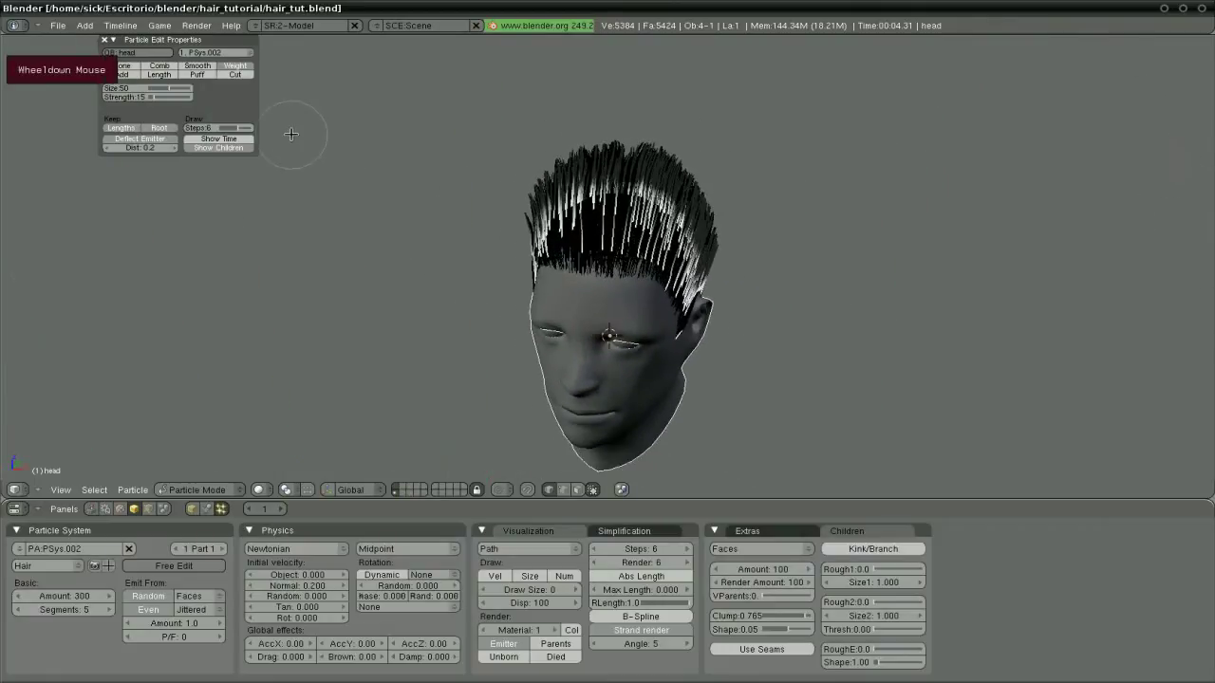
{"action": "middle_click_drag", "start_coordinate": [608, 252], "coordinate": [504, 226]}
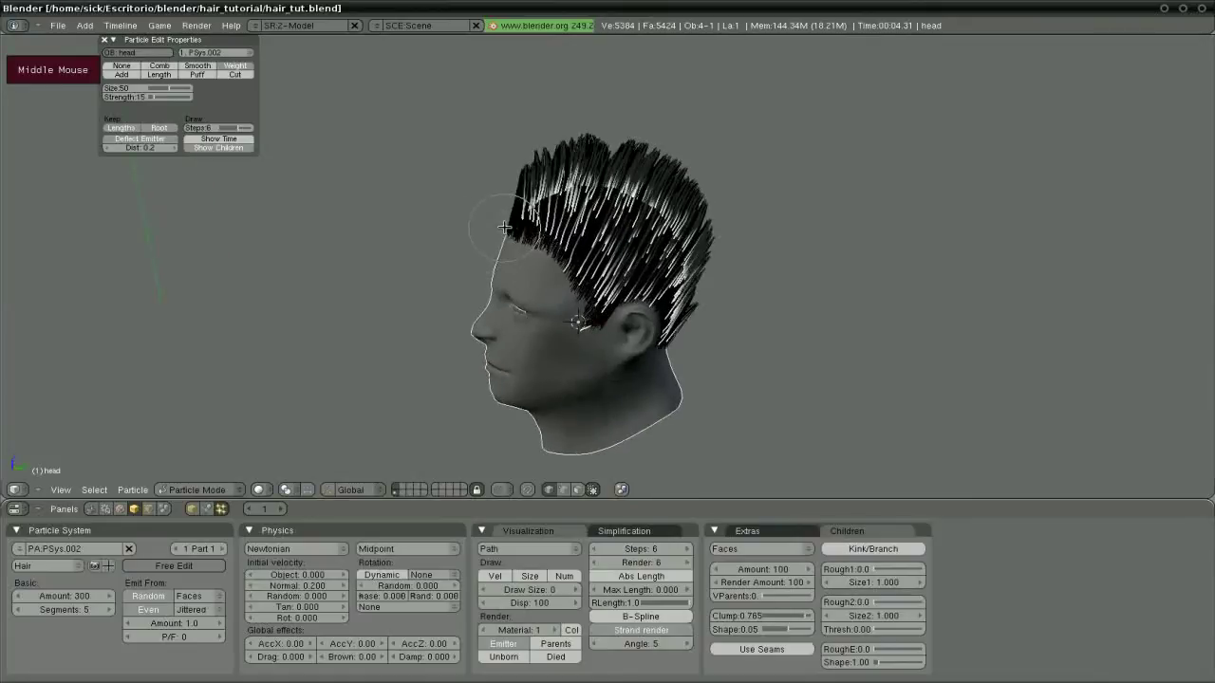
{"action": "left_click_drag", "start_coordinate": [175, 97], "coordinate": [194, 97]}
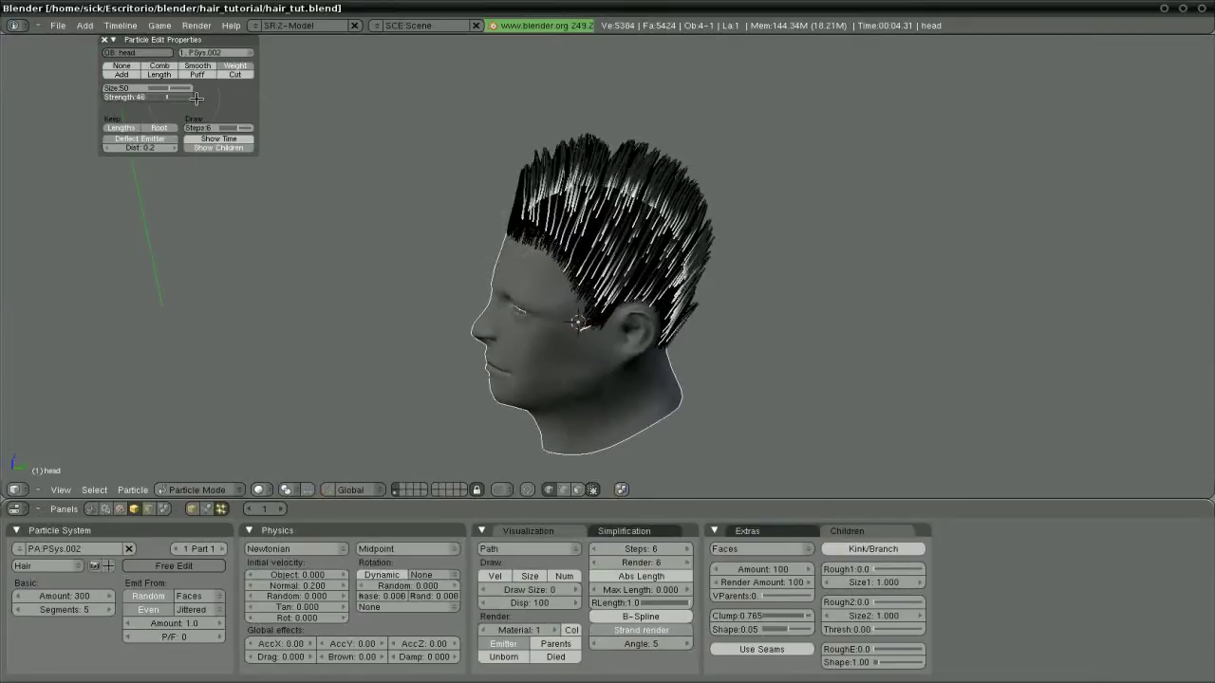
{"action": "middle_click_drag", "start_coordinate": [517, 220], "coordinate": [552, 197]}
{"action": "scroll", "coordinate": [553, 197], "scroll_direction": "up", "scroll_amount": 2}
{"action": "left_click_drag", "start_coordinate": [646, 105], "coordinate": [664, 148]}
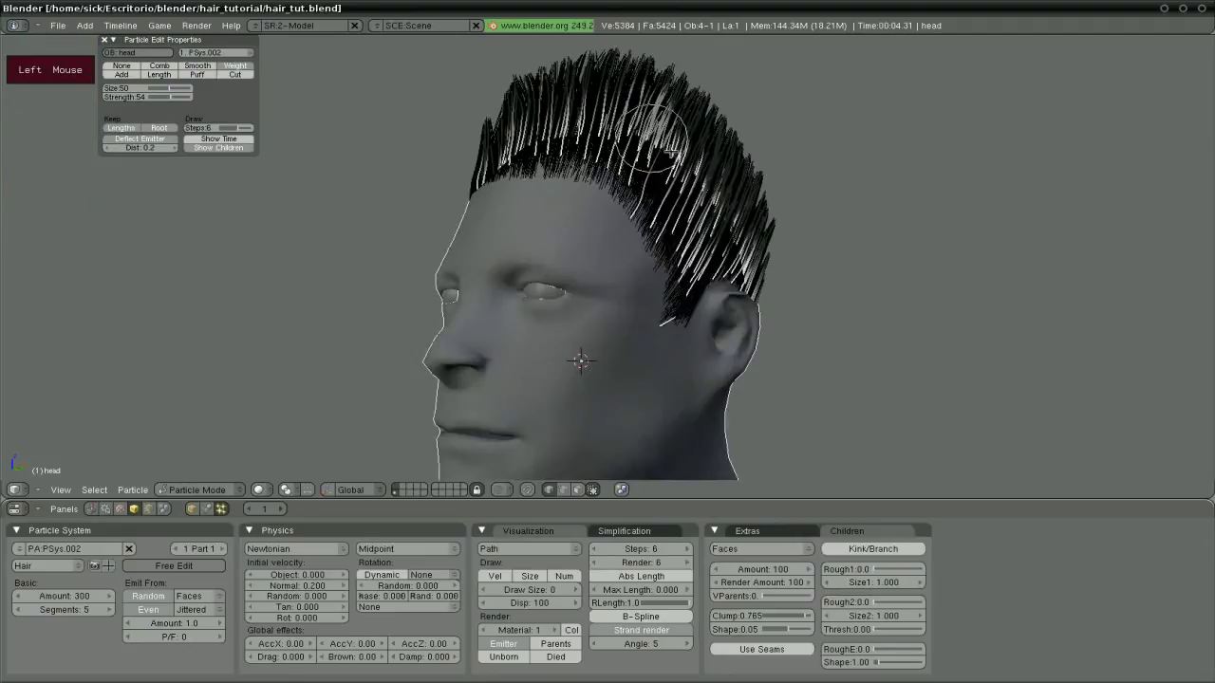
Paint weight at strength 54 along the middle of the strands on the side and back of the head.
{"action": "middle_click_drag", "start_coordinate": [738, 208], "coordinate": [602, 183]}
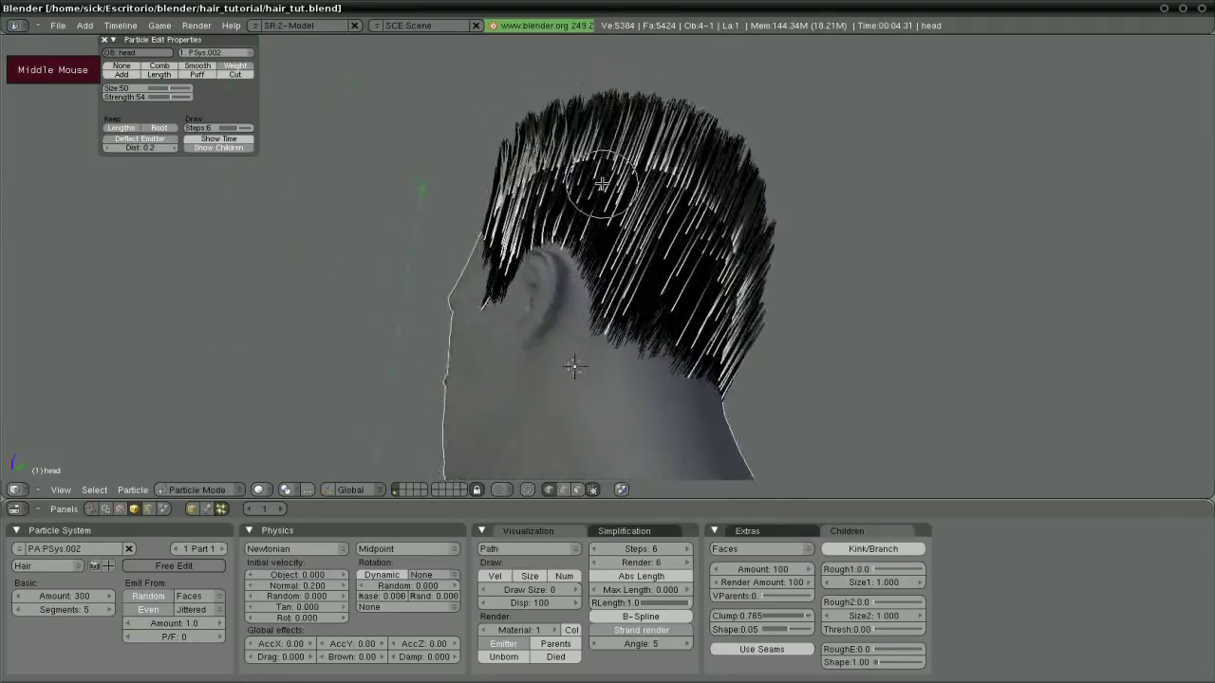
{"action": "left_click_drag", "start_coordinate": [562, 202], "coordinate": [731, 219]}
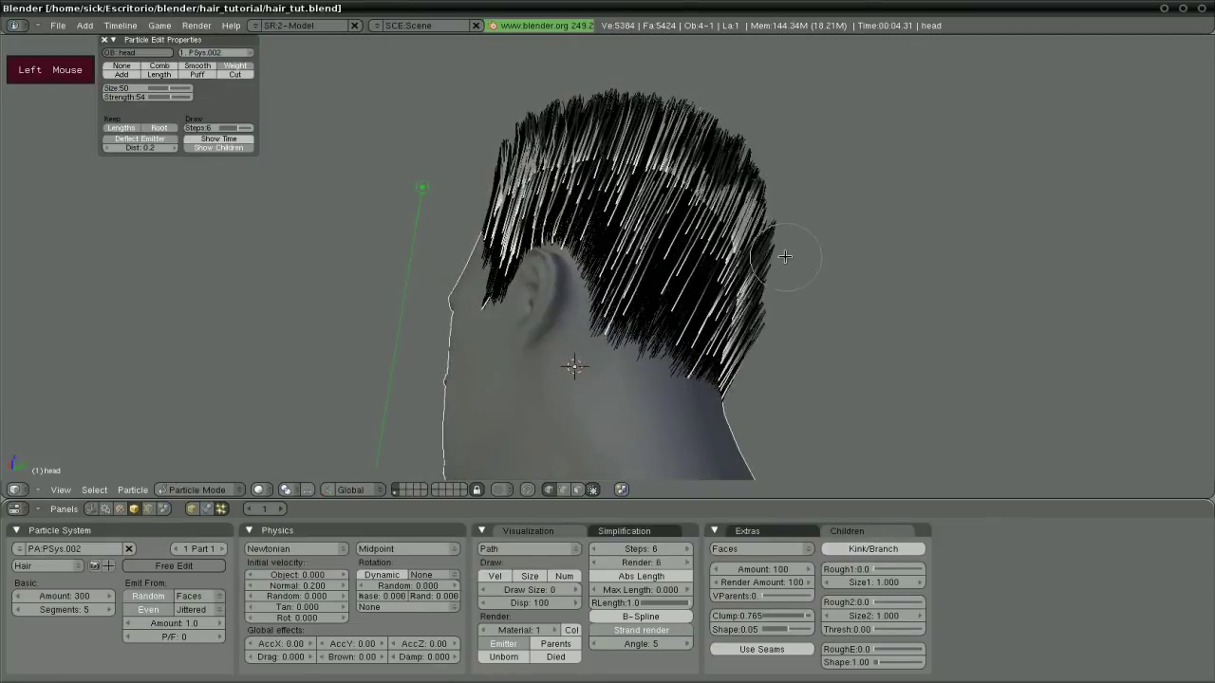
{"action": "mouse_move", "coordinate": [784, 256]}
{"action": "middle_mouse_down"}
{"action": "mouse_move", "coordinate": [651, 242]}
{"action": "mouse_move", "coordinate": [762, 252]}
{"action": "middle_mouse_up"}
{"action": "scroll", "coordinate": [649, 239], "scroll_direction": "down", "scroll_amount": 2}
{"action": "left_click", "coordinate": [648, 239]}
{"action": "left_click", "coordinate": [669, 258]}
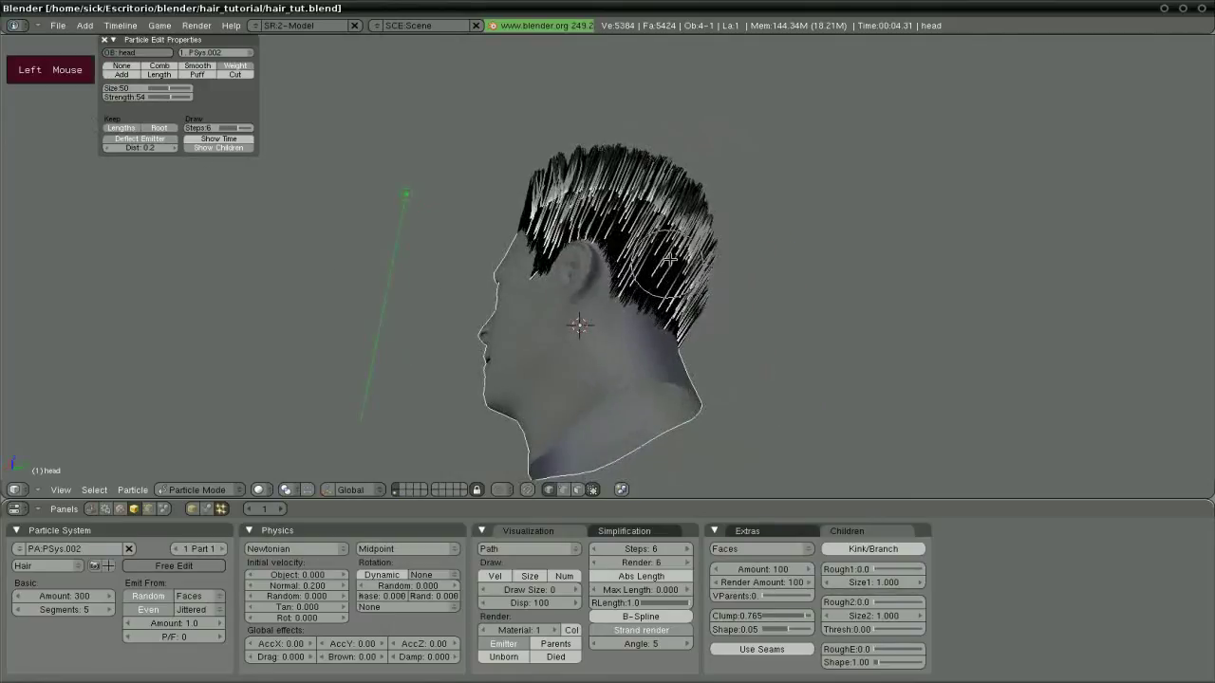
Lengthen the hair on the sides and back of the head using the Length brush in Grow mode at strength 50.
{"action": "middle_click_drag", "start_coordinate": [548, 249], "coordinate": [829, 335]}
{"action": "scroll", "coordinate": [829, 335], "scroll_direction": "down", "scroll_amount": 1}
{"action": "scroll", "coordinate": [368, 210], "scroll_direction": "up", "scroll_amount": 3}
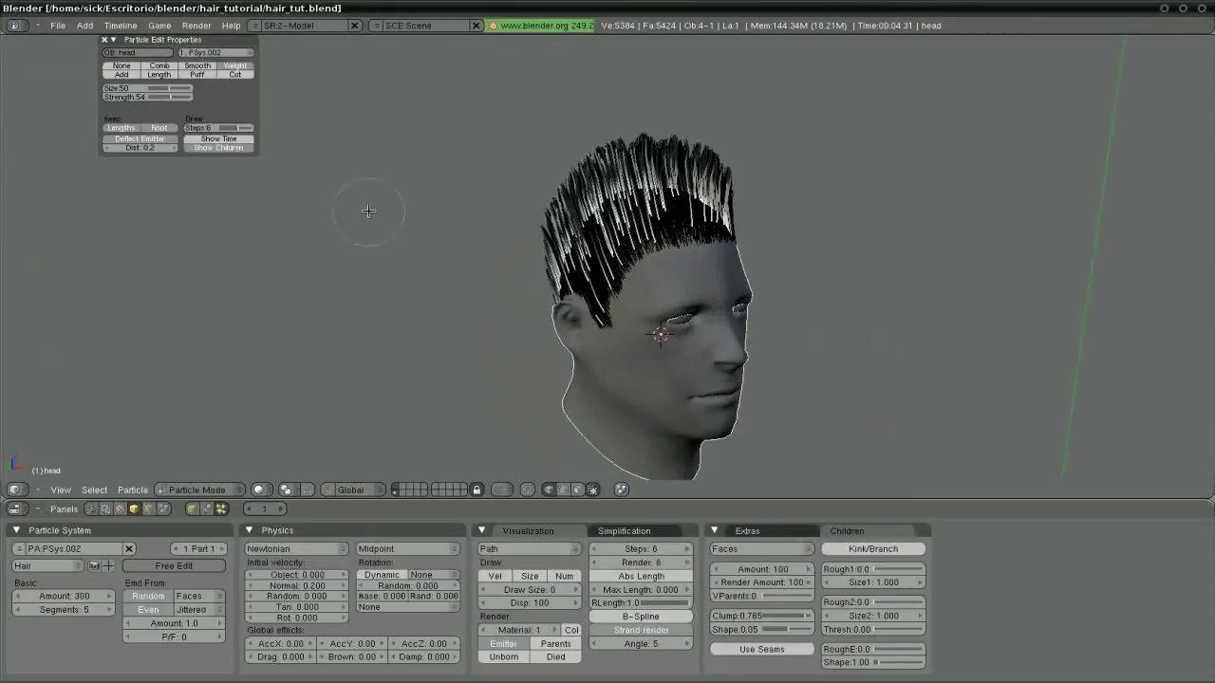
{"action": "left_click", "coordinate": [160, 74]}
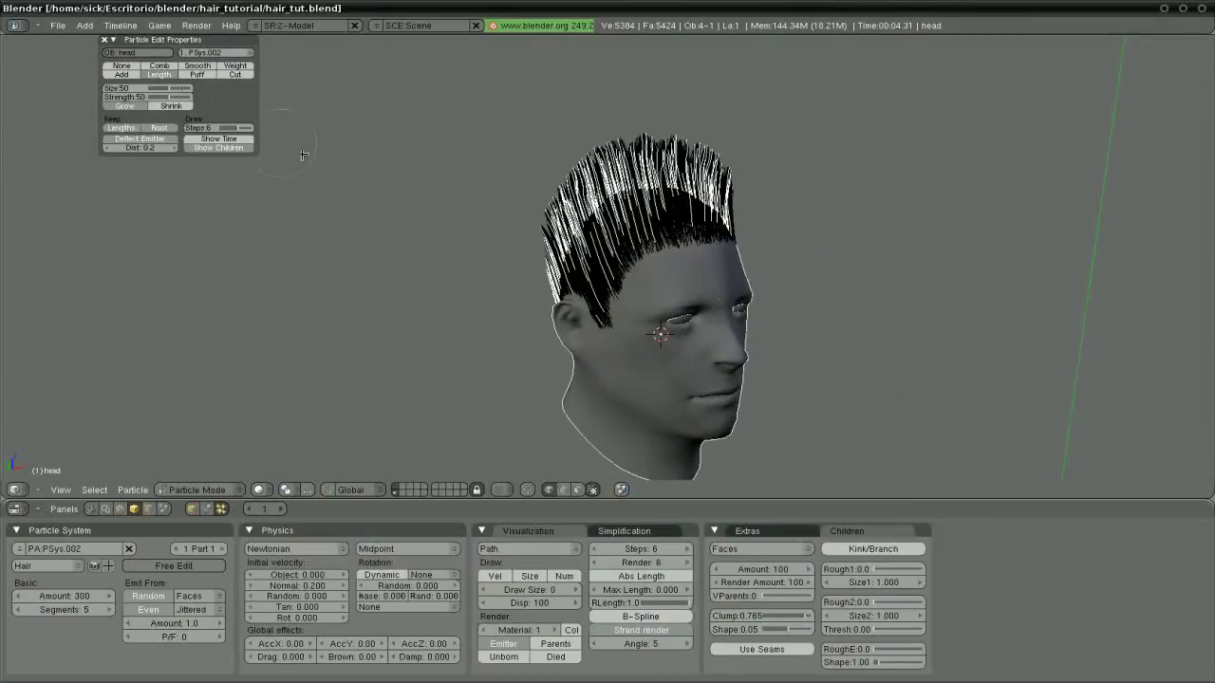
{"action": "scroll", "coordinate": [461, 244], "scroll_direction": "down", "scroll_amount": 1}
{"action": "middle_click_drag", "start_coordinate": [461, 244], "coordinate": [606, 185]}
{"action": "left_click_drag", "start_coordinate": [600, 182], "coordinate": [589, 190]}
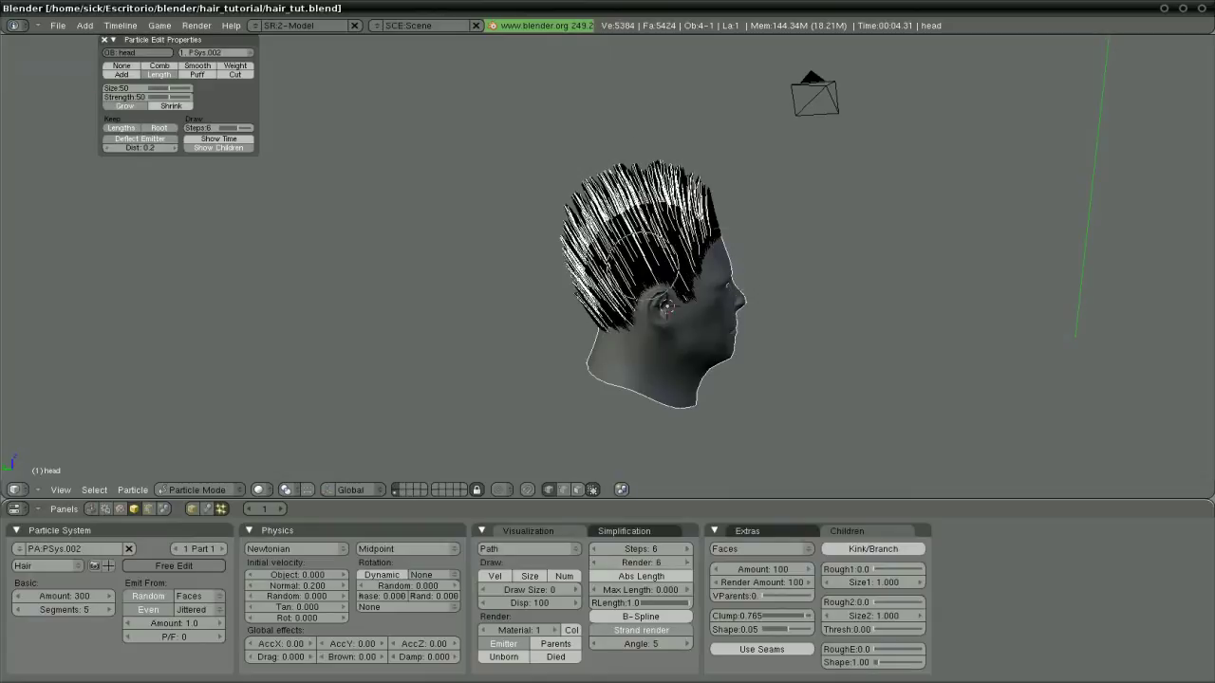
{"action": "mouse_move", "coordinate": [452, 257]}
{"action": "middle_mouse_down"}
{"action": "mouse_move", "coordinate": [627, 261]}
{"action": "mouse_move", "coordinate": [634, 248]}
{"action": "middle_mouse_up"}
{"action": "left_click_drag", "start_coordinate": [634, 249], "coordinate": [642, 226]}
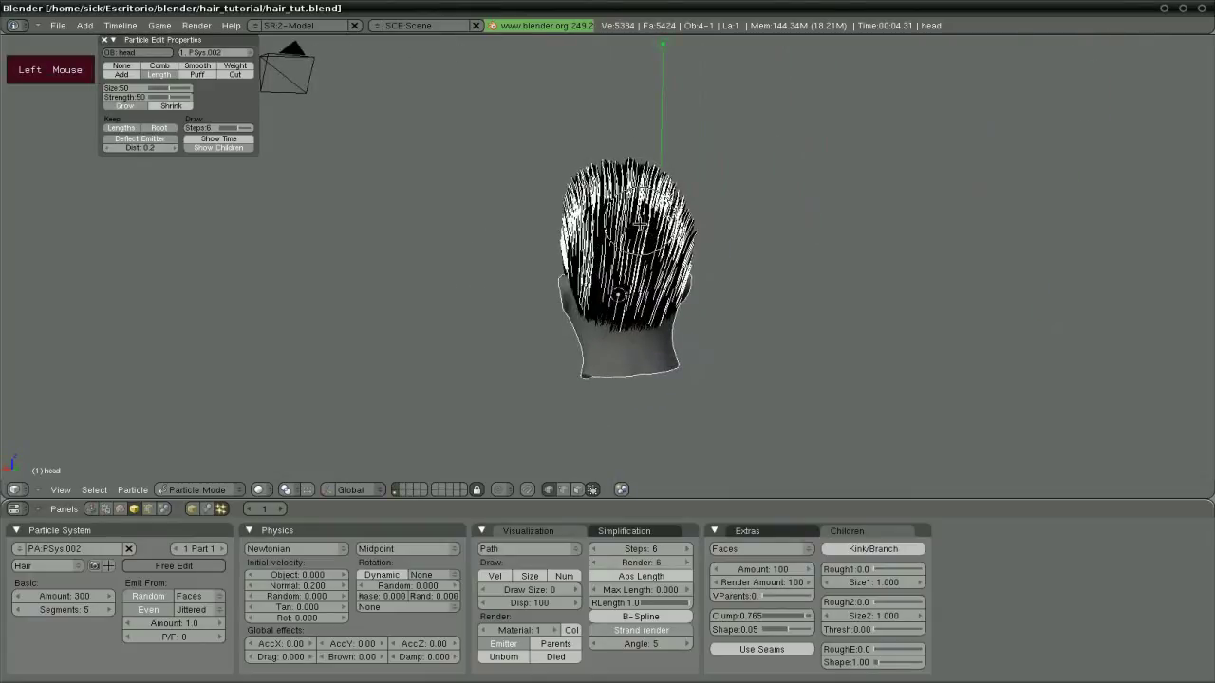
{"action": "middle_click_drag", "start_coordinate": [637, 220], "coordinate": [681, 194]}
{"action": "left_click_drag", "start_coordinate": [681, 195], "coordinate": [682, 213]}
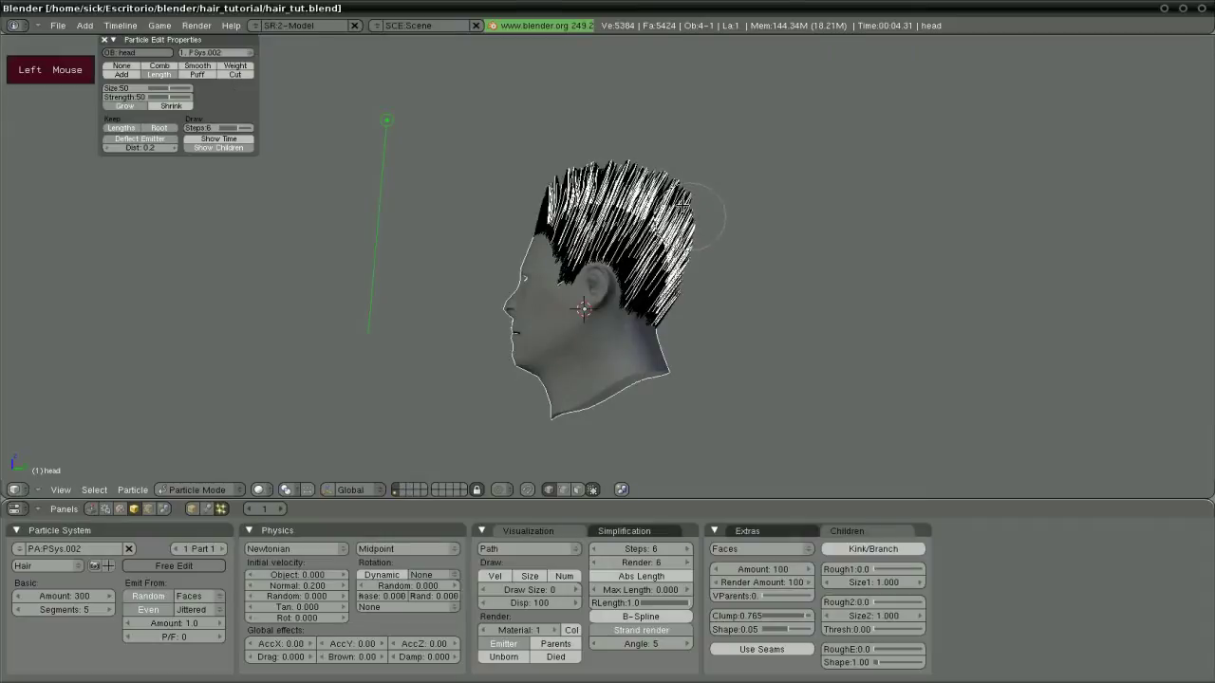
Switch the Length brush to Shrink and shorten the hair above the forehead and around the back of the crown.
{"action": "left_click", "coordinate": [163, 106]}
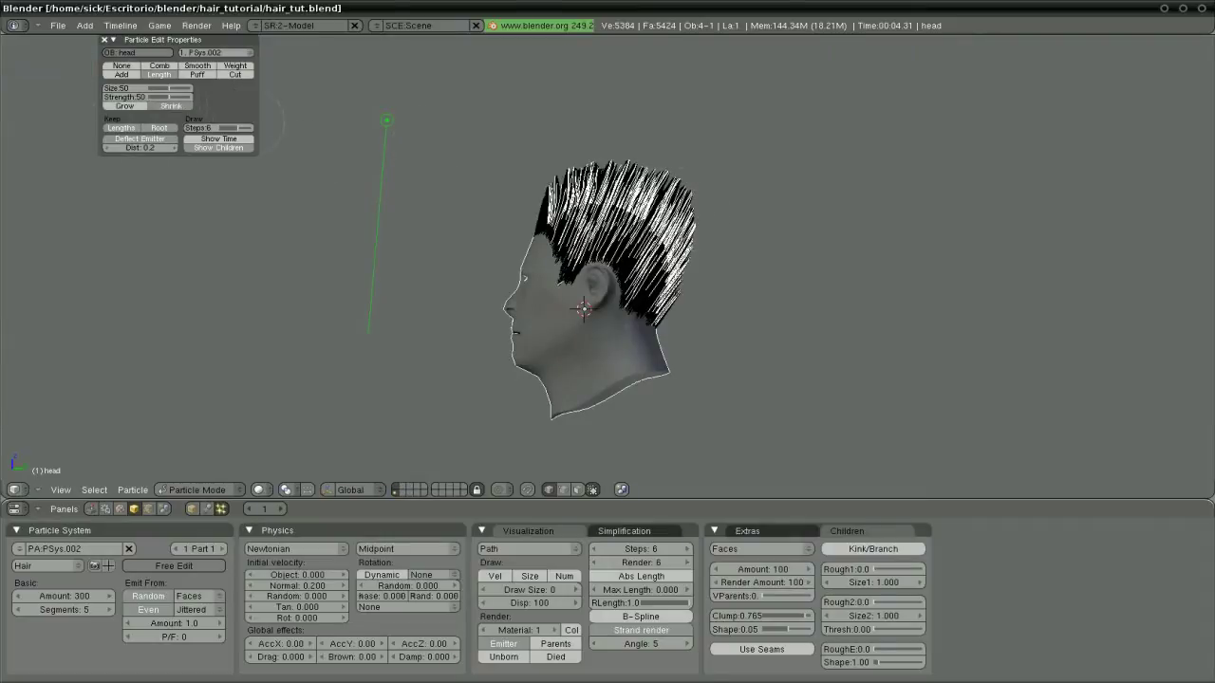
{"action": "left_click_drag", "start_coordinate": [576, 167], "coordinate": [604, 155]}
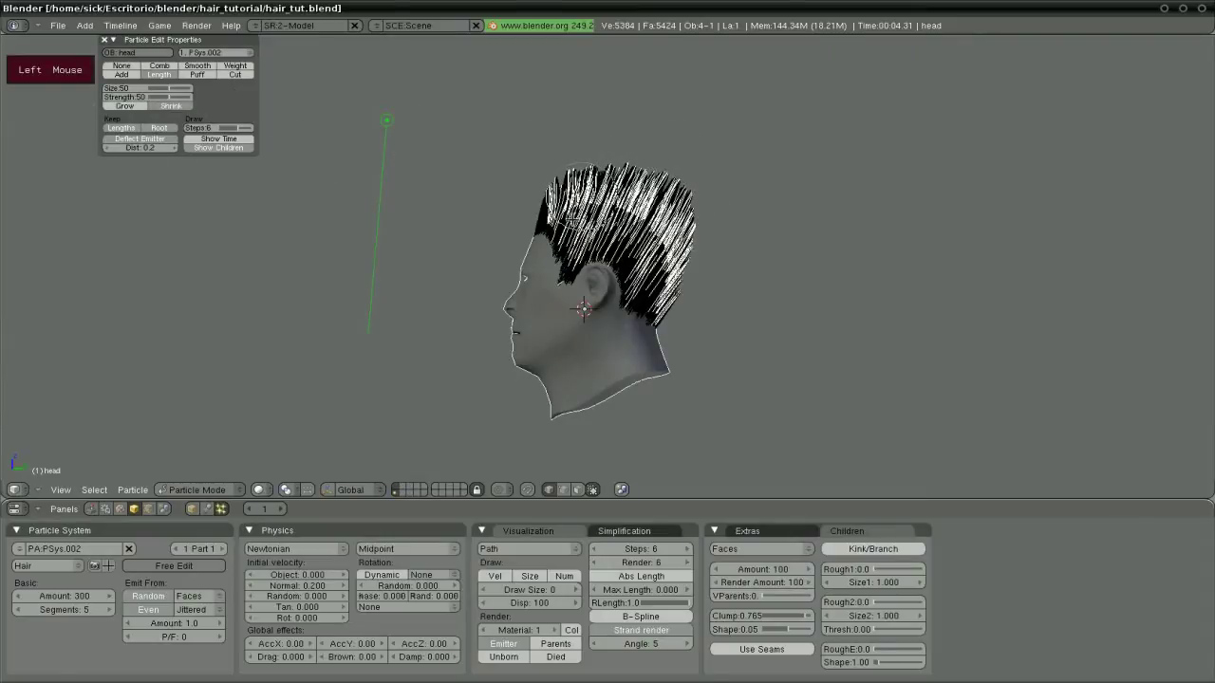
{"action": "middle_click_drag", "start_coordinate": [565, 261], "coordinate": [707, 192]}
{"action": "left_click_drag", "start_coordinate": [707, 193], "coordinate": [700, 203]}
{"action": "middle_click_drag", "start_coordinate": [700, 247], "coordinate": [348, 161]}
{"action": "left_click", "coordinate": [533, 285]}
Try trimming the hair tips across the top and back of the head with the Cut brush from both sides.
{"action": "left_click", "coordinate": [236, 74]}
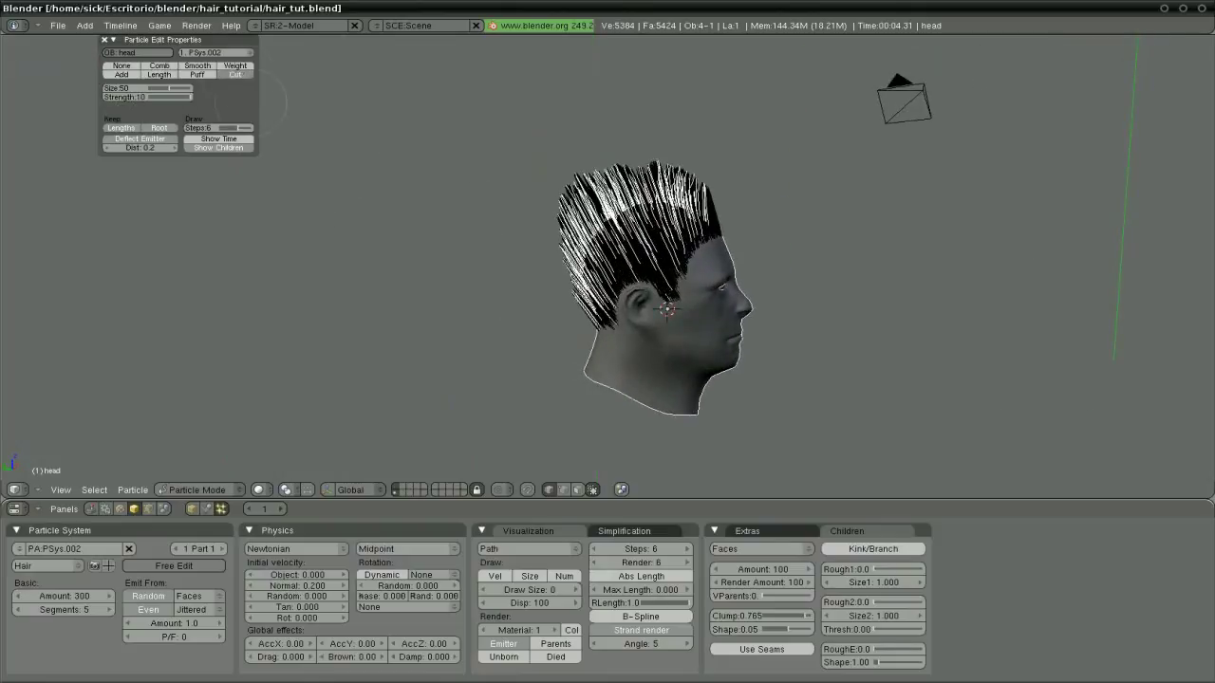
{"action": "middle_click_drag", "start_coordinate": [399, 296], "coordinate": [400, 265]}
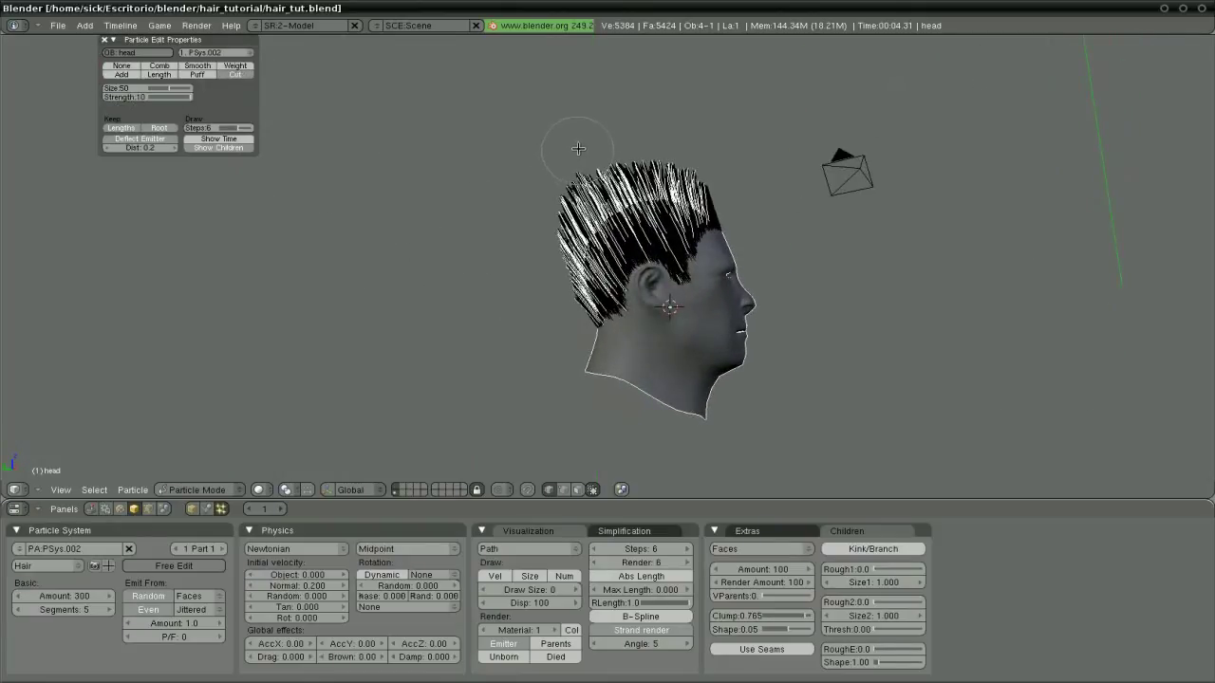
{"action": "left_click", "coordinate": [588, 148]}
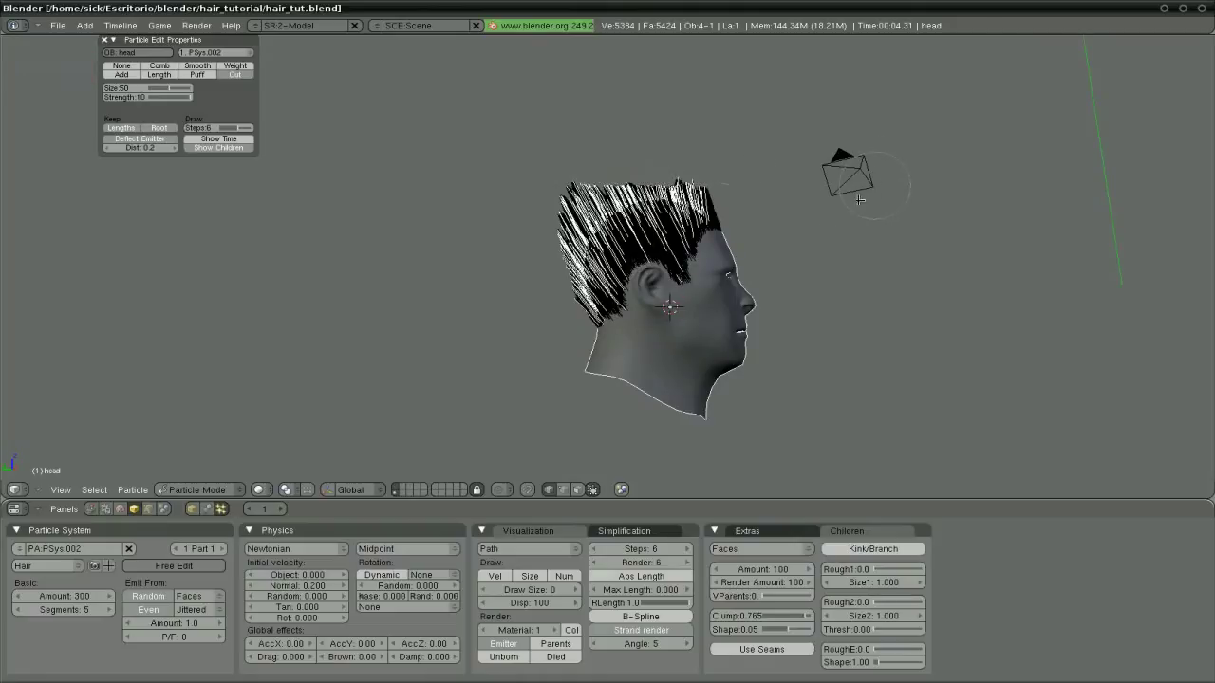
{"action": "mouse_move", "coordinate": [726, 151]}
{"action": "middle_mouse_down"}
{"action": "mouse_move", "coordinate": [485, 253]}
{"action": "mouse_move", "coordinate": [509, 201]}
{"action": "middle_mouse_up"}
{"action": "left_click", "coordinate": [593, 147]}
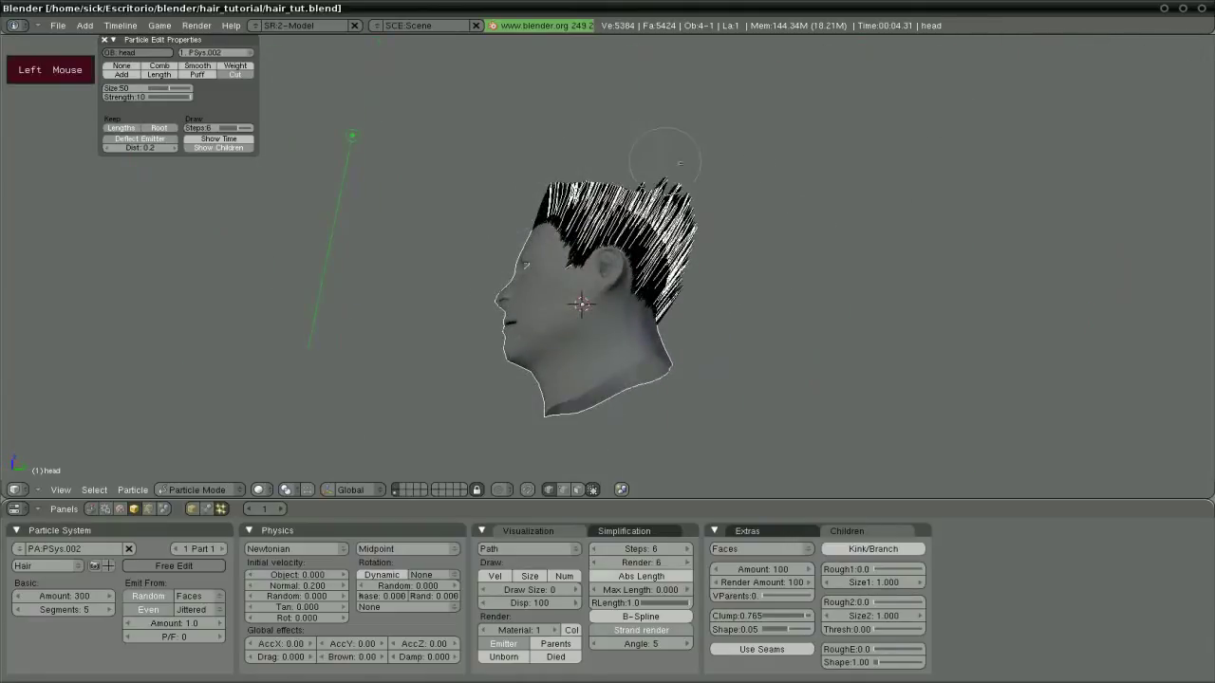
{"action": "middle_click_drag", "start_coordinate": [873, 199], "coordinate": [721, 213]}
{"action": "left_click_drag", "start_coordinate": [569, 164], "coordinate": [555, 172]}
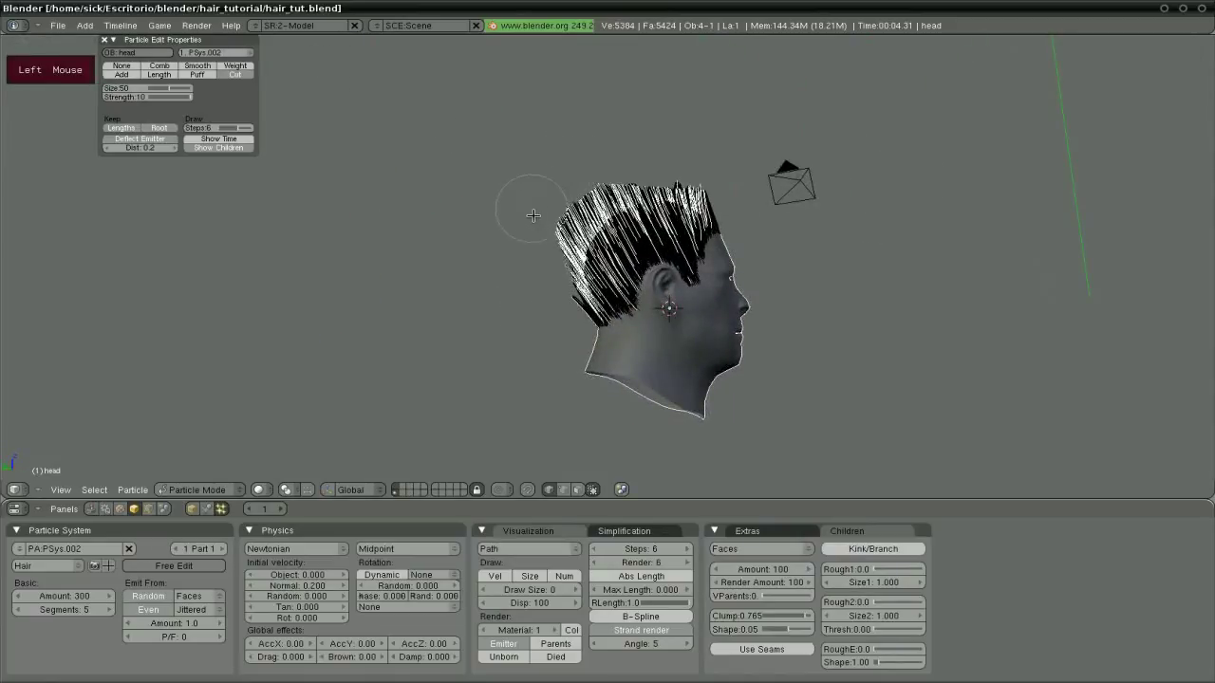
{"action": "middle_click_drag", "start_coordinate": [467, 299], "coordinate": [642, 337]}
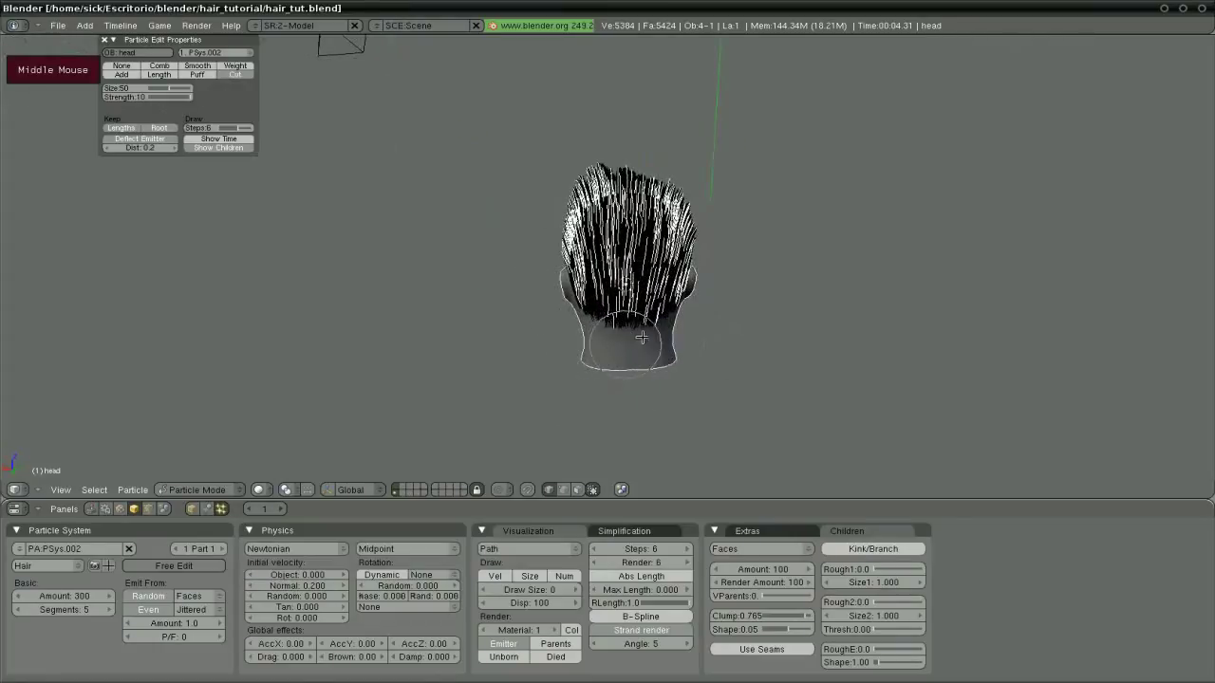
{"action": "middle_click_drag", "start_coordinate": [778, 317], "coordinate": [474, 287]}
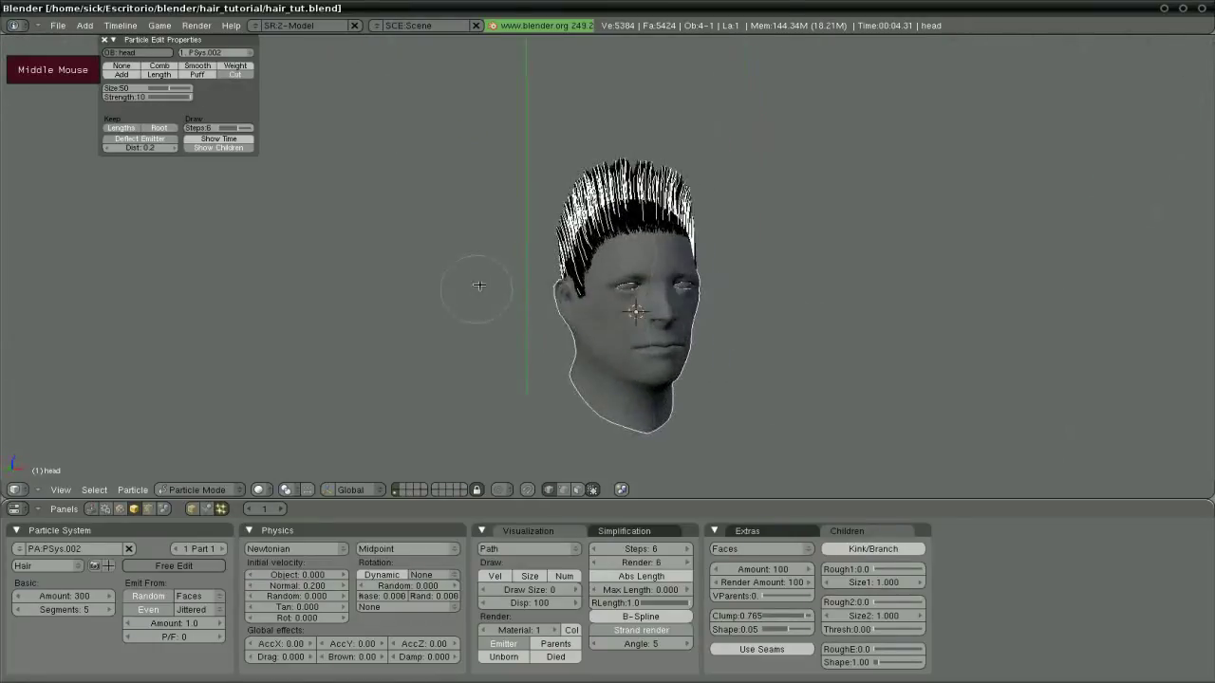
Try adding new hairs above the forehead with the Add brush at size 50 and strength 50.
{"action": "left_click", "coordinate": [123, 74]}
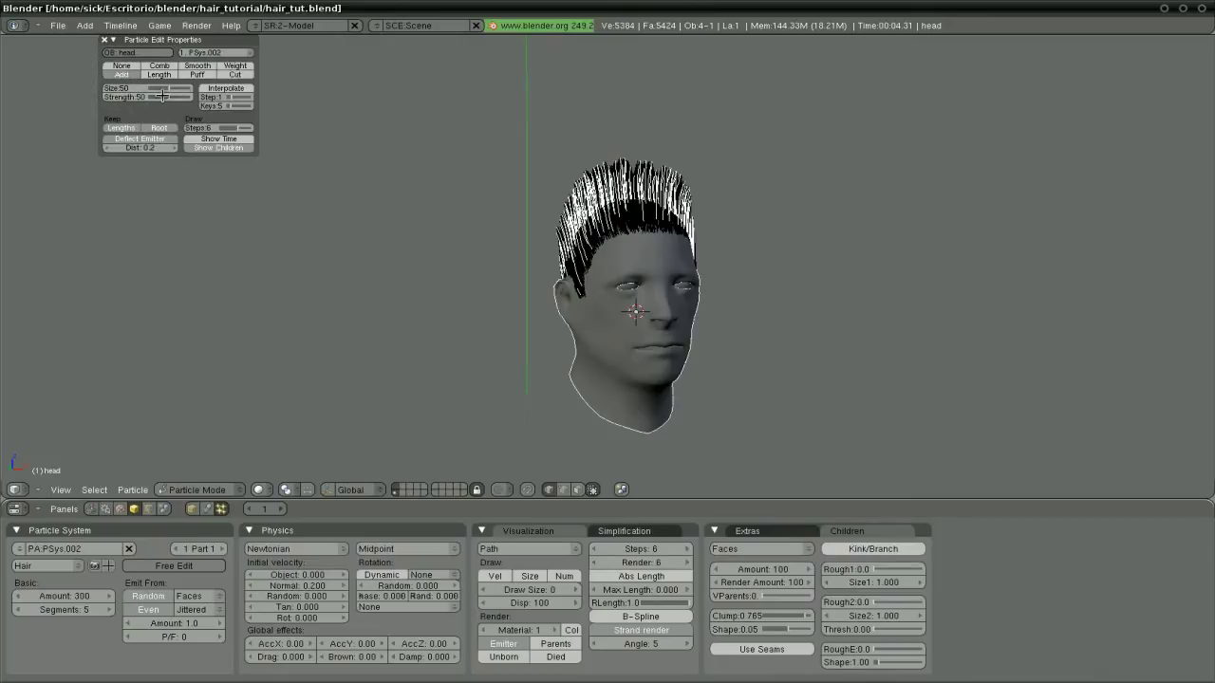
{"action": "middle_click_drag", "start_coordinate": [854, 252], "coordinate": [542, 260]}
{"action": "scroll", "coordinate": [513, 248], "scroll_direction": "up", "scroll_amount": 3}
{"action": "scroll", "coordinate": [514, 254], "scroll_direction": "down", "scroll_amount": 1}
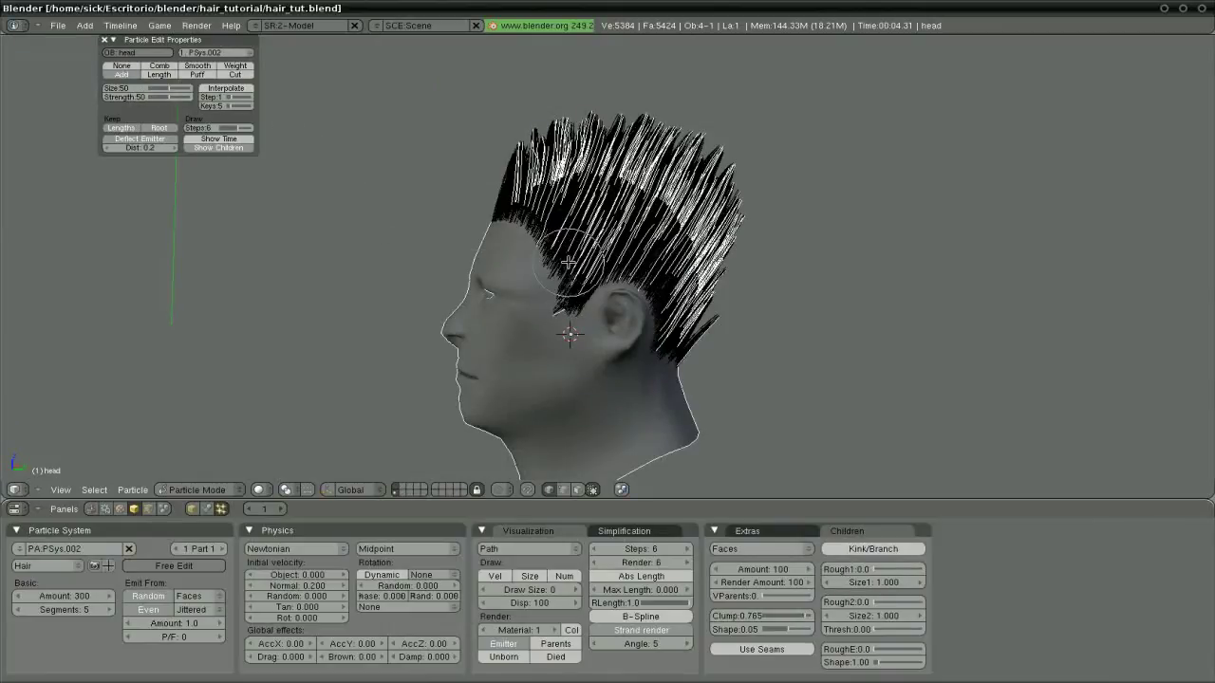
{"action": "middle_click_drag", "start_coordinate": [558, 269], "coordinate": [620, 313]}
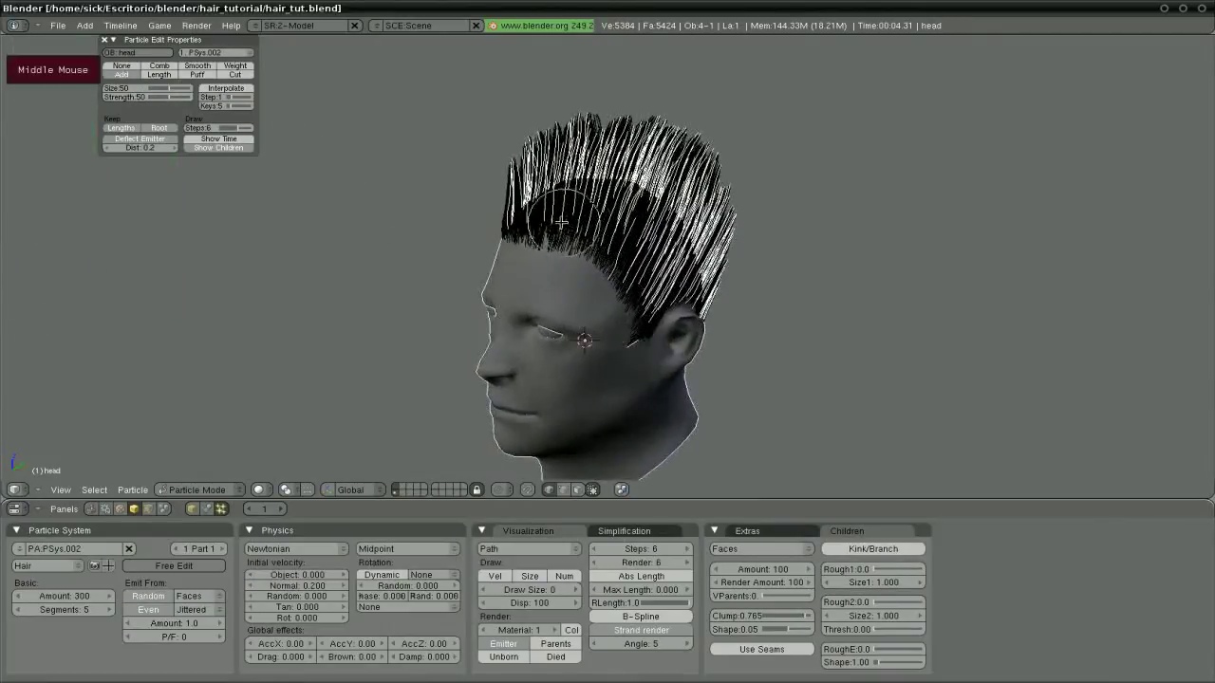
{"action": "left_click_drag", "start_coordinate": [560, 223], "coordinate": [560, 228]}
{"action": "middle_click_drag", "start_coordinate": [560, 228], "coordinate": [693, 324]}
{"action": "middle_click_drag", "start_coordinate": [624, 166], "coordinate": [476, 155]}
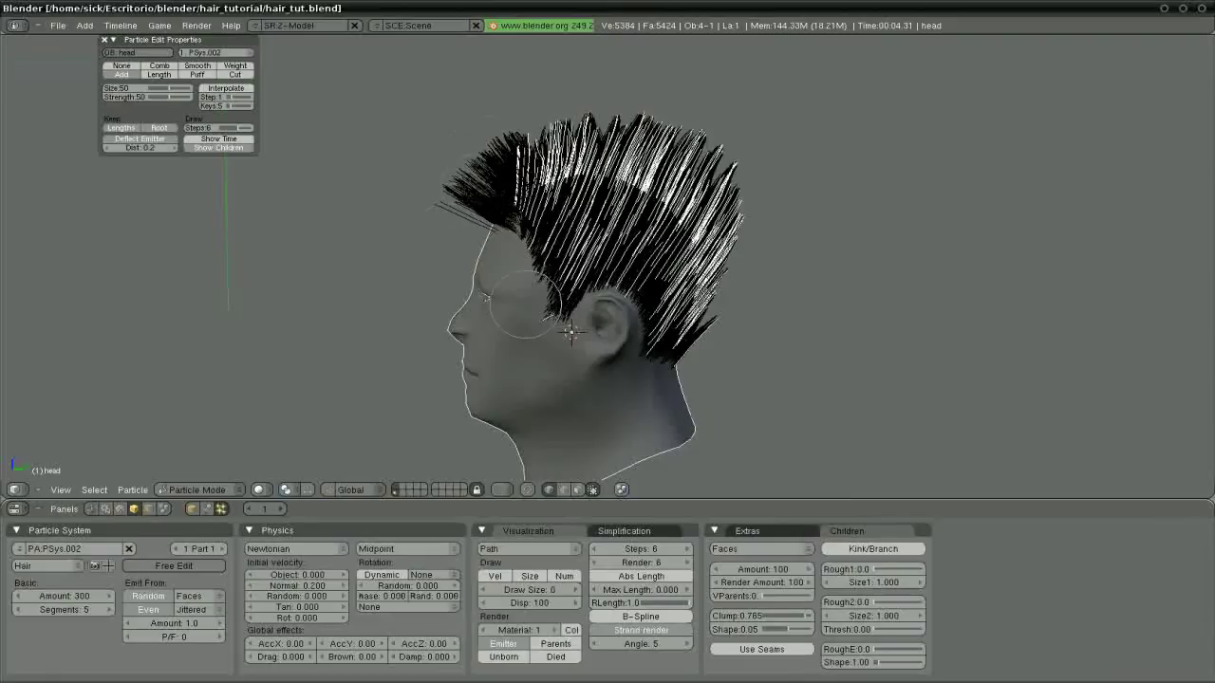
Switch the particle selection mode to points and inspect the added hairs from around the head.
{"action": "left_click", "coordinate": [564, 490]}
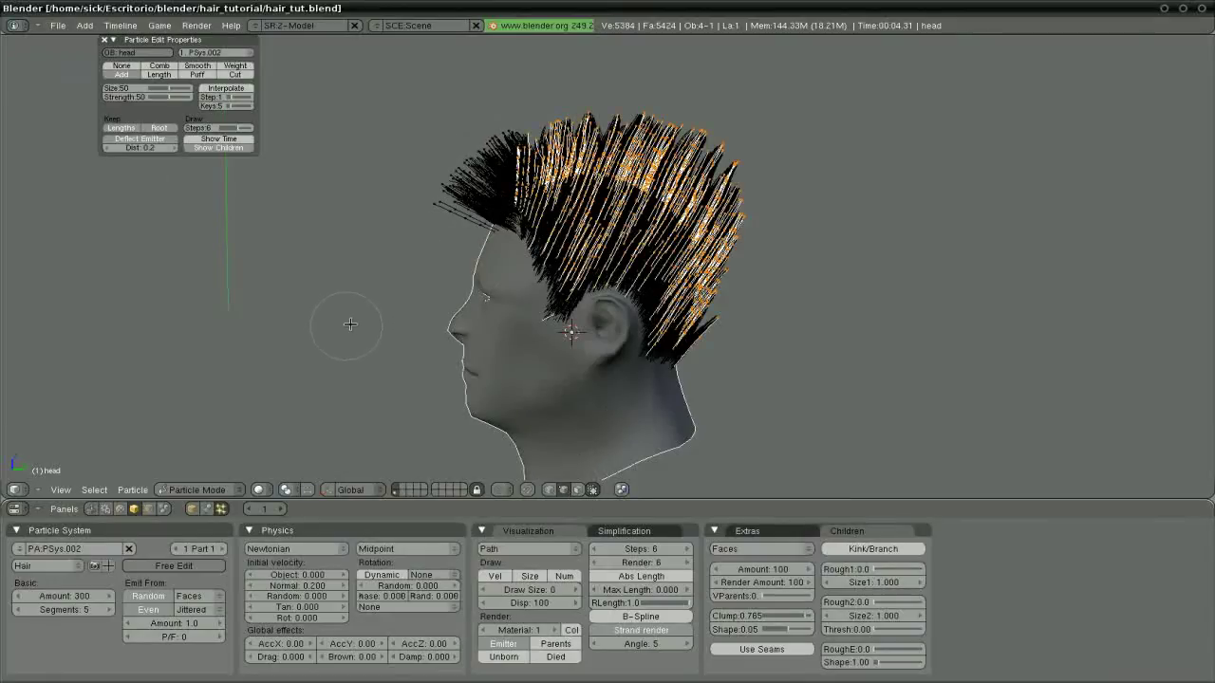
{"action": "middle_click_drag", "start_coordinate": [351, 324], "coordinate": [627, 331]}
{"action": "middle_click_drag", "start_coordinate": [921, 325], "coordinate": [677, 318]}
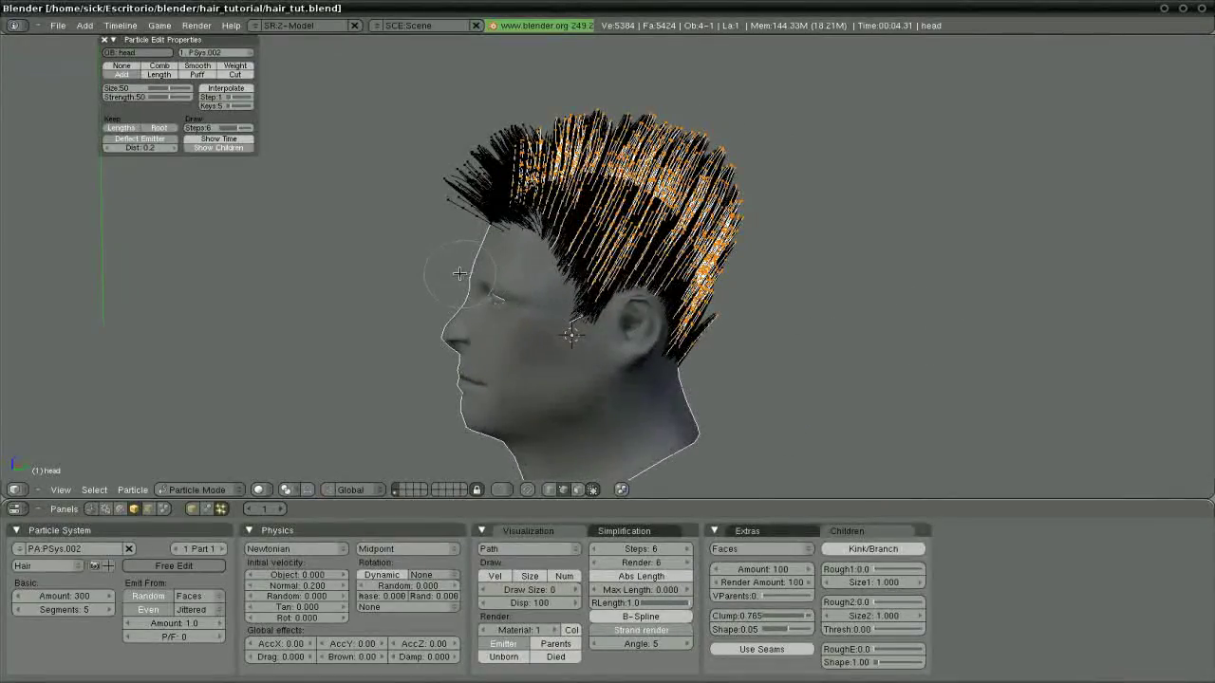
Set the Add brush strength to 1 and add a few hairs at the hairline above the forehead.
{"action": "middle_click_drag", "start_coordinate": [449, 274], "coordinate": [489, 280]}
{"action": "left_click_drag", "start_coordinate": [168, 96], "coordinate": [132, 104]}
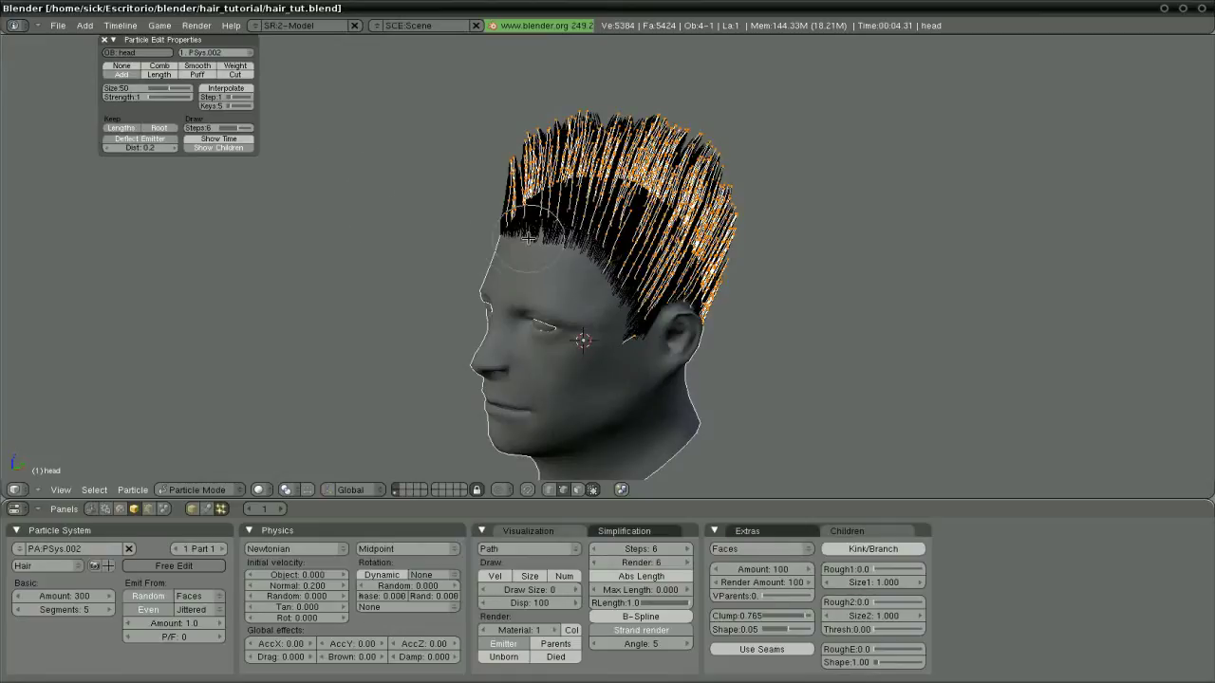
{"action": "middle_click_drag", "start_coordinate": [538, 236], "coordinate": [365, 220]}
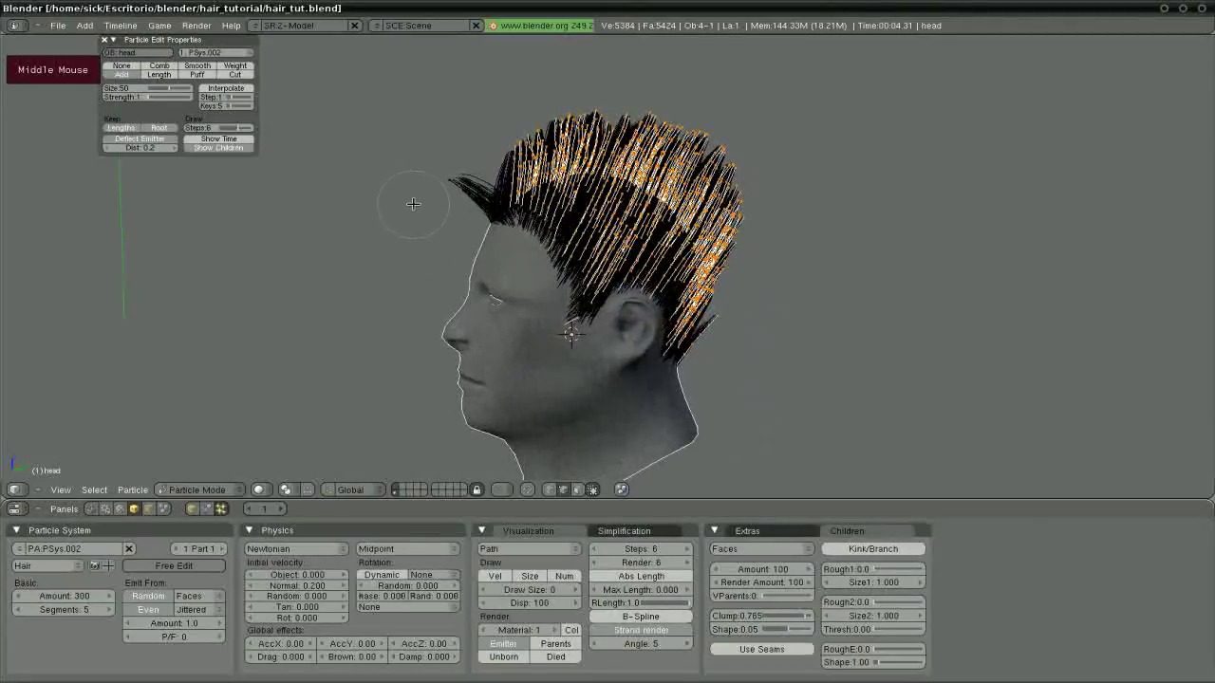
Deselect all hair, select one linked strand among the new forehead hairs, and lengthen it with the Length brush in Grow mode.
{"action": "key", "text": "a"}
{"action": "key", "text": "l"}
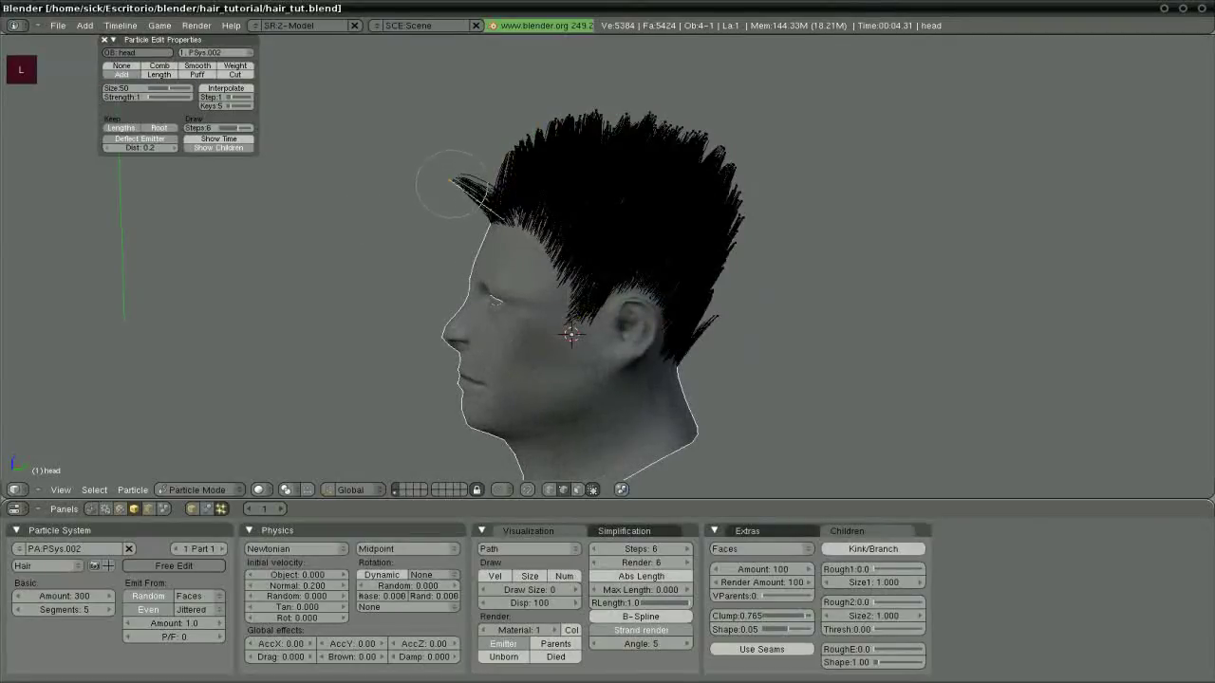
{"action": "middle_click_drag", "start_coordinate": [451, 182], "coordinate": [285, 200]}
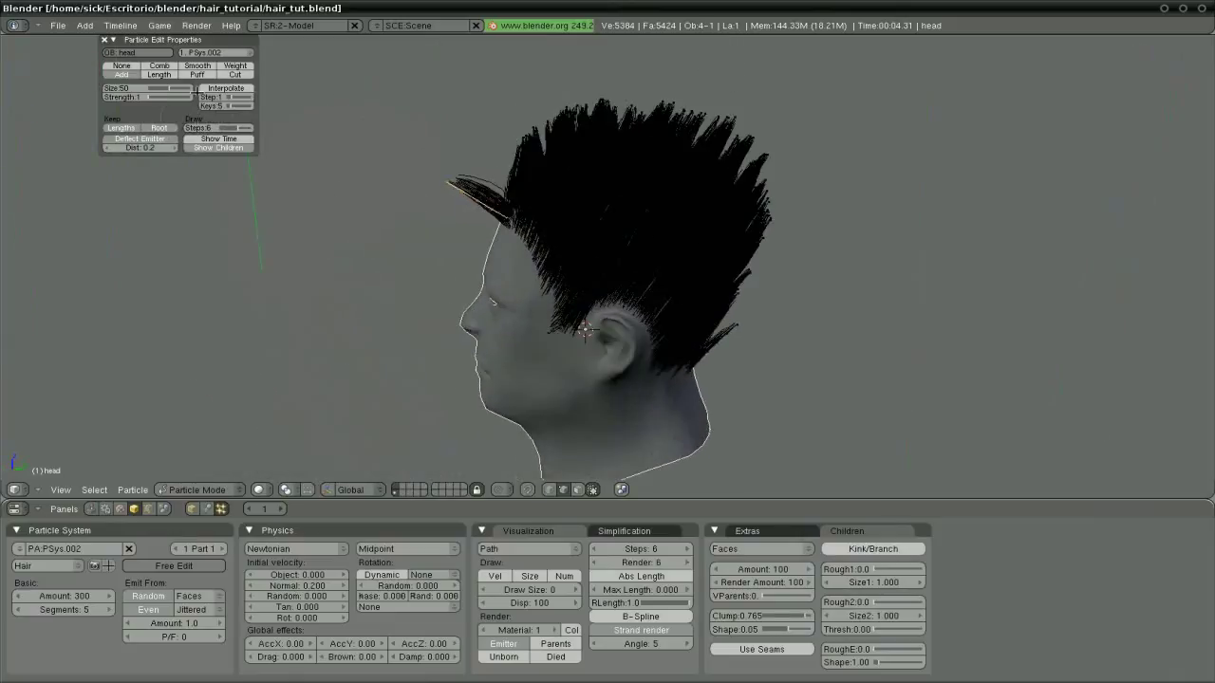
{"action": "left_click", "coordinate": [159, 74]}
{"action": "left_click_drag", "start_coordinate": [446, 189], "coordinate": [429, 175]}
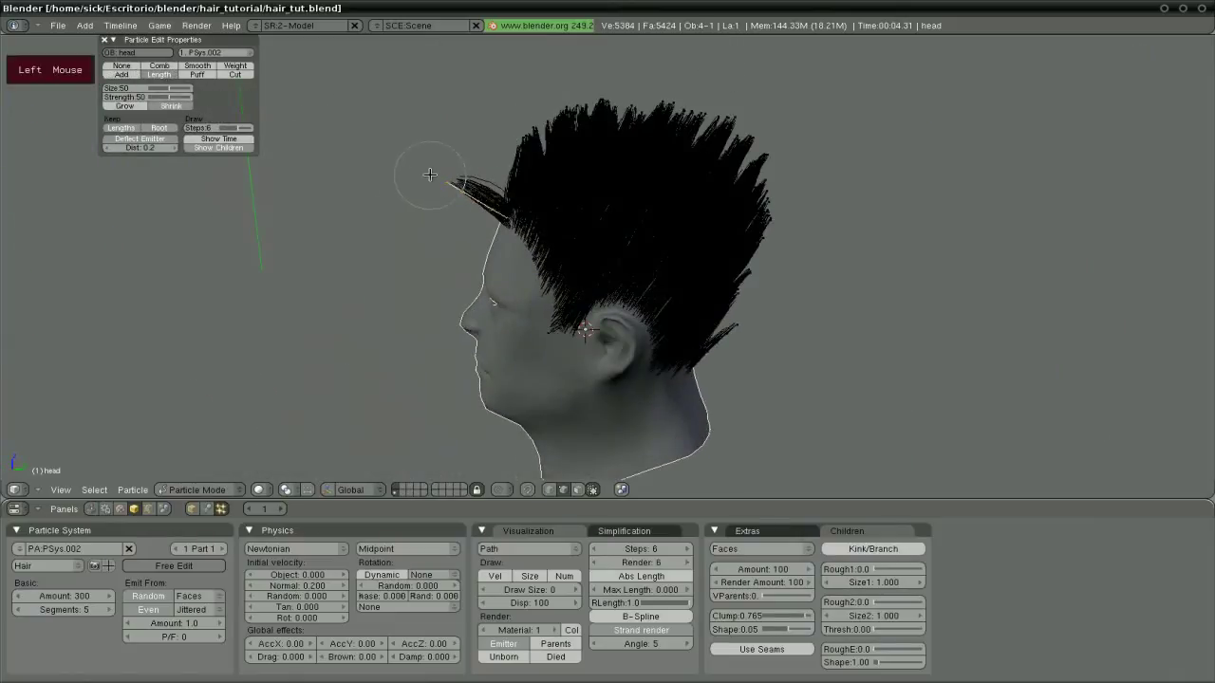
{"action": "left_click", "coordinate": [138, 106]}
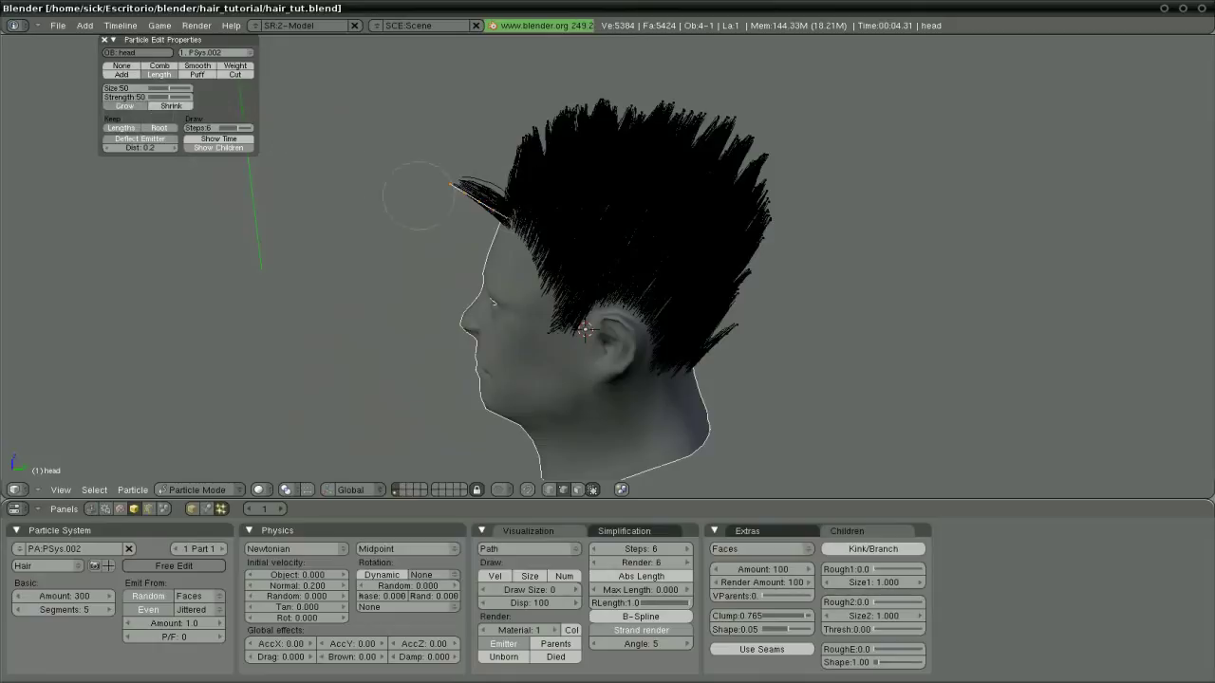
{"action": "left_click_drag", "start_coordinate": [462, 191], "coordinate": [439, 189]}
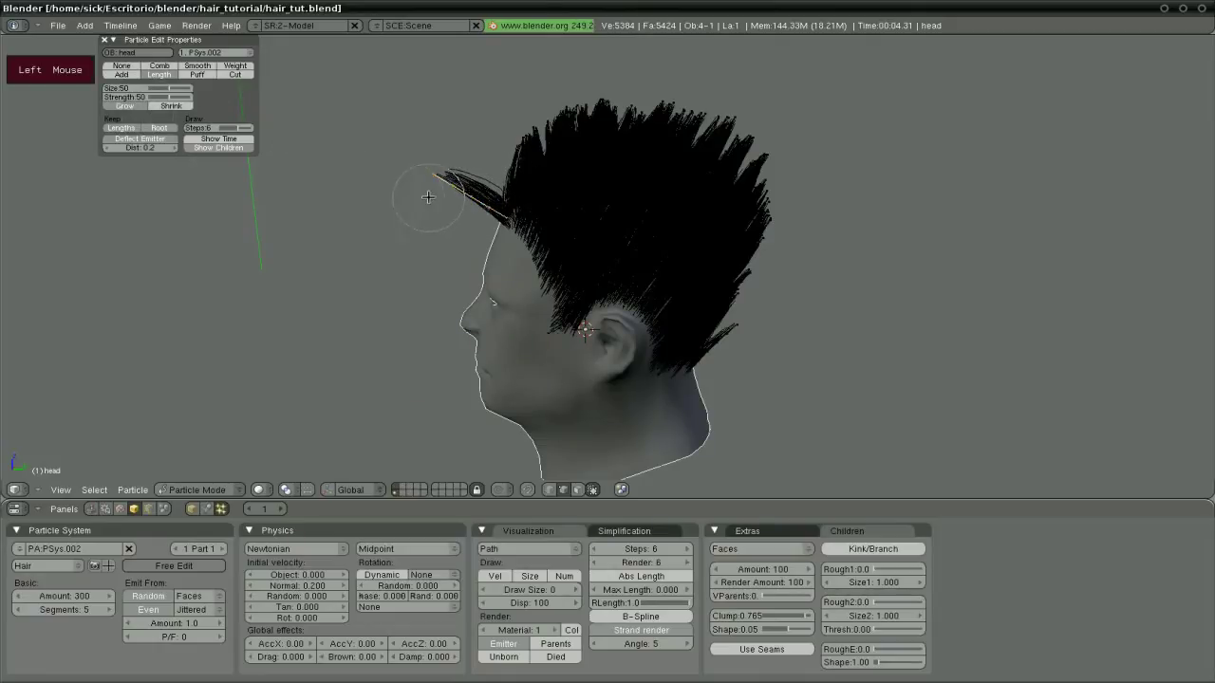
{"action": "middle_click_drag", "start_coordinate": [384, 245], "coordinate": [433, 171]}
{"action": "left_click_drag", "start_coordinate": [433, 171], "coordinate": [360, 163]}
Grab the selected strand's tip, and comb the strand down over the forehead with brush size 76 and strength 70.
{"action": "key", "text": "g"}
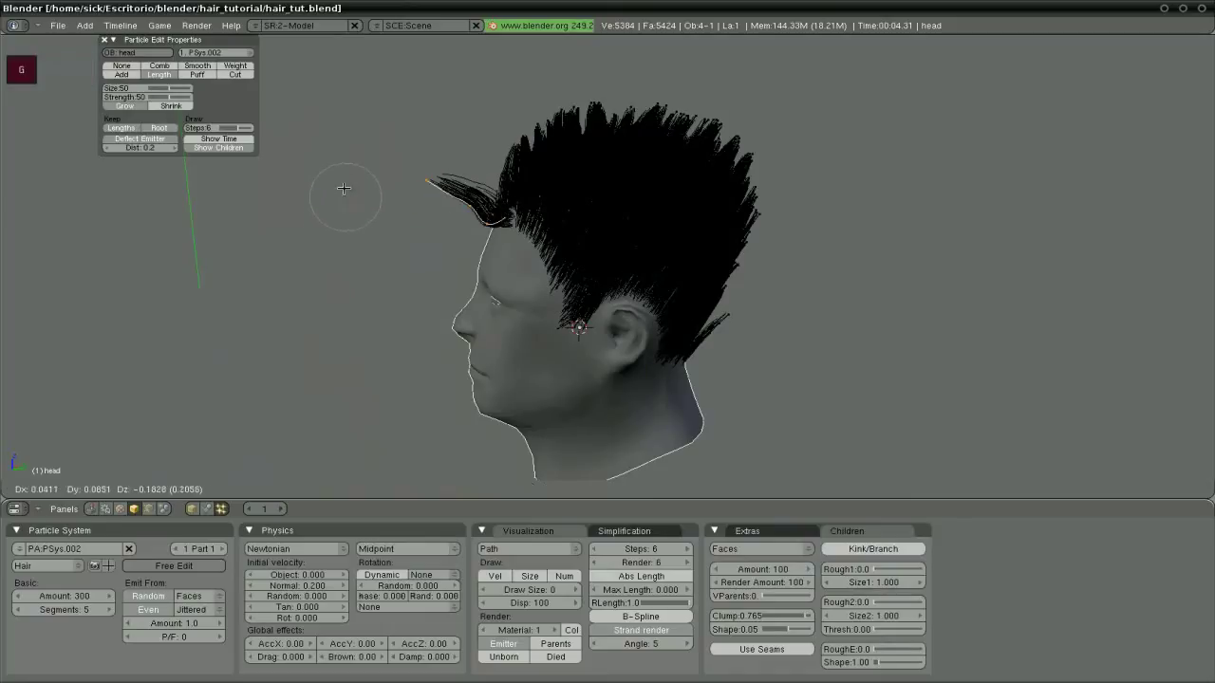
{"action": "left_click", "coordinate": [343, 188]}
{"action": "left_click", "coordinate": [150, 65]}
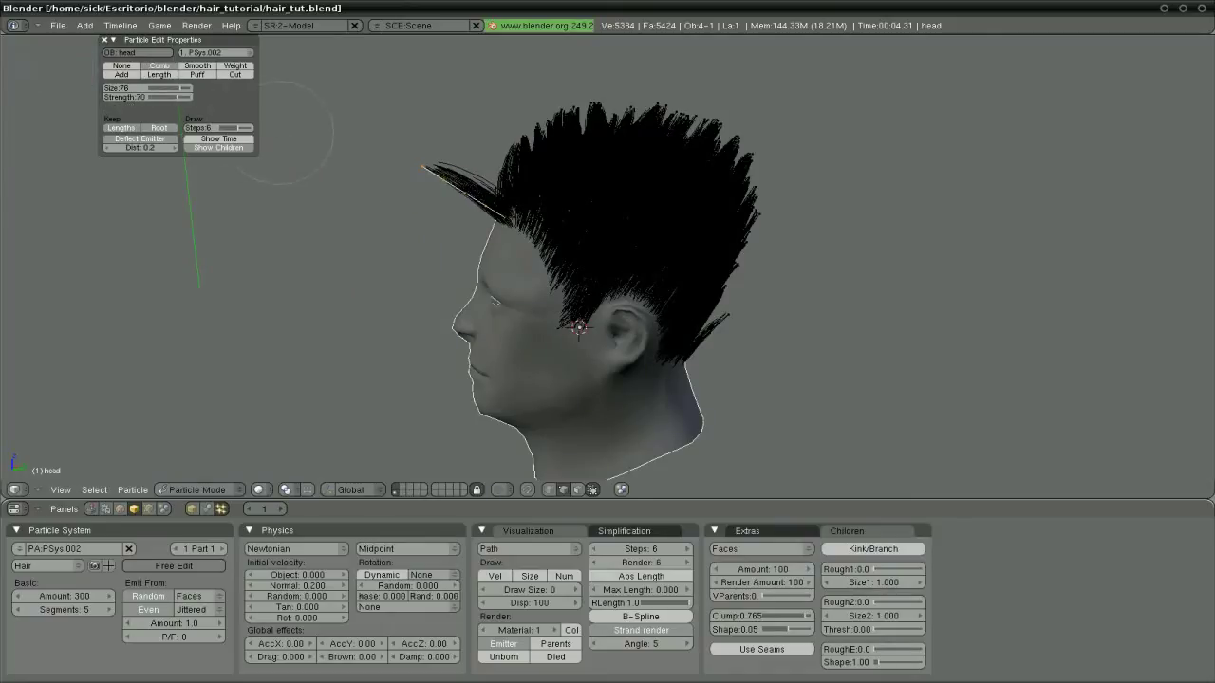
{"action": "left_click", "coordinate": [403, 165]}
{"action": "left_click_drag", "start_coordinate": [378, 272], "coordinate": [425, 220]}
{"action": "middle_click_drag", "start_coordinate": [422, 255], "coordinate": [476, 244]}
{"action": "mouse_move", "coordinate": [476, 244]}
{"action": "left_mouse_down"}
{"action": "mouse_move", "coordinate": [482, 337]}
{"action": "mouse_move", "coordinate": [488, 239]}
{"action": "mouse_move", "coordinate": [485, 308]}
{"action": "left_mouse_up"}
{"action": "middle_click_drag", "start_coordinate": [485, 309], "coordinate": [410, 264]}
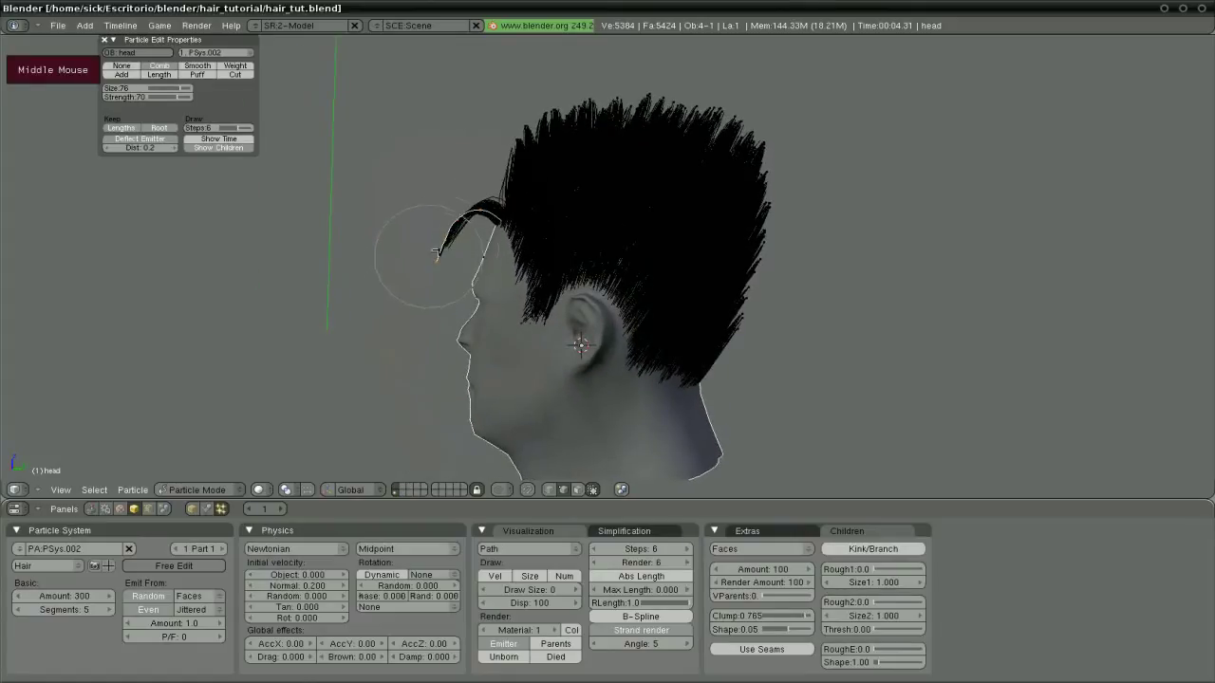
{"action": "left_click", "coordinate": [441, 273]}
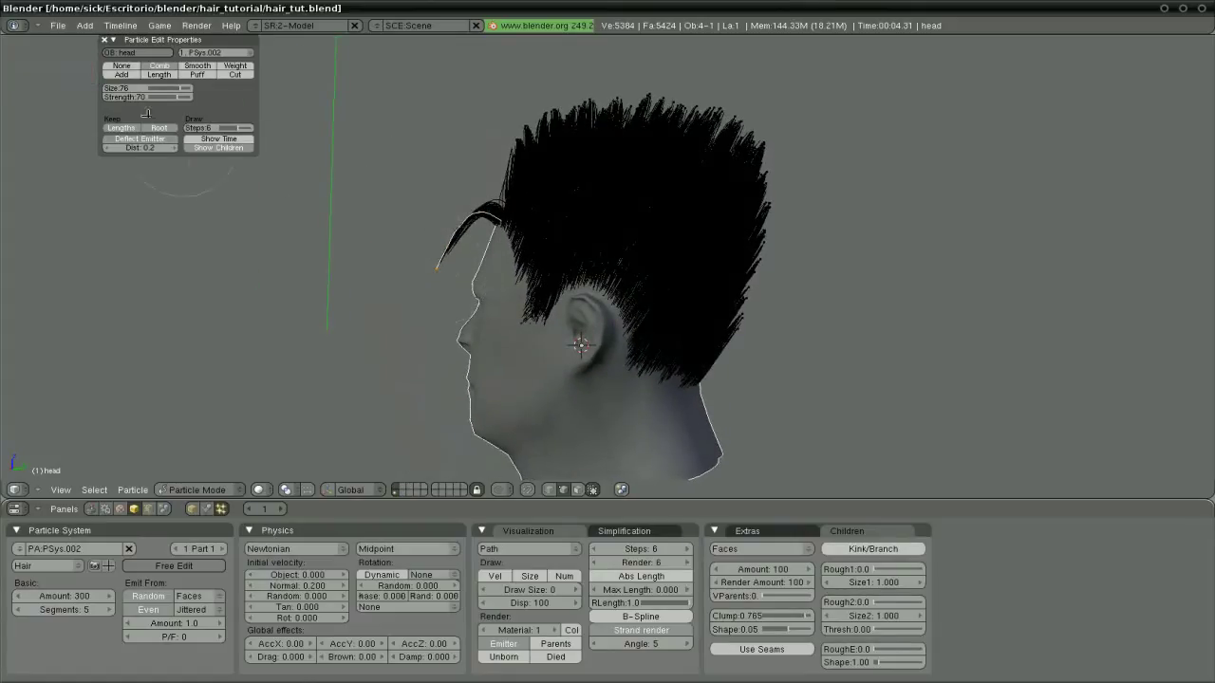
Grow the tip of the combed forehead strand with the Length brush at strength 50.
{"action": "left_click", "coordinate": [152, 74]}
{"action": "left_click_drag", "start_coordinate": [439, 262], "coordinate": [447, 243]}
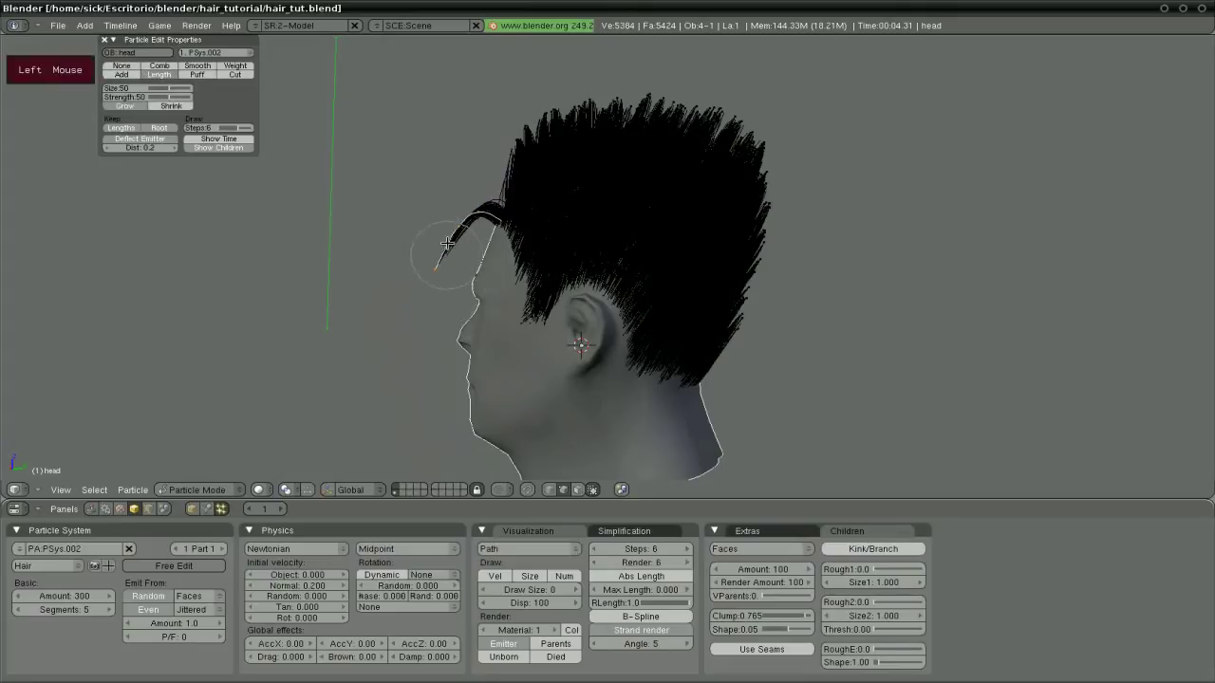
{"action": "middle_click_drag", "start_coordinate": [379, 272], "coordinate": [574, 314]}
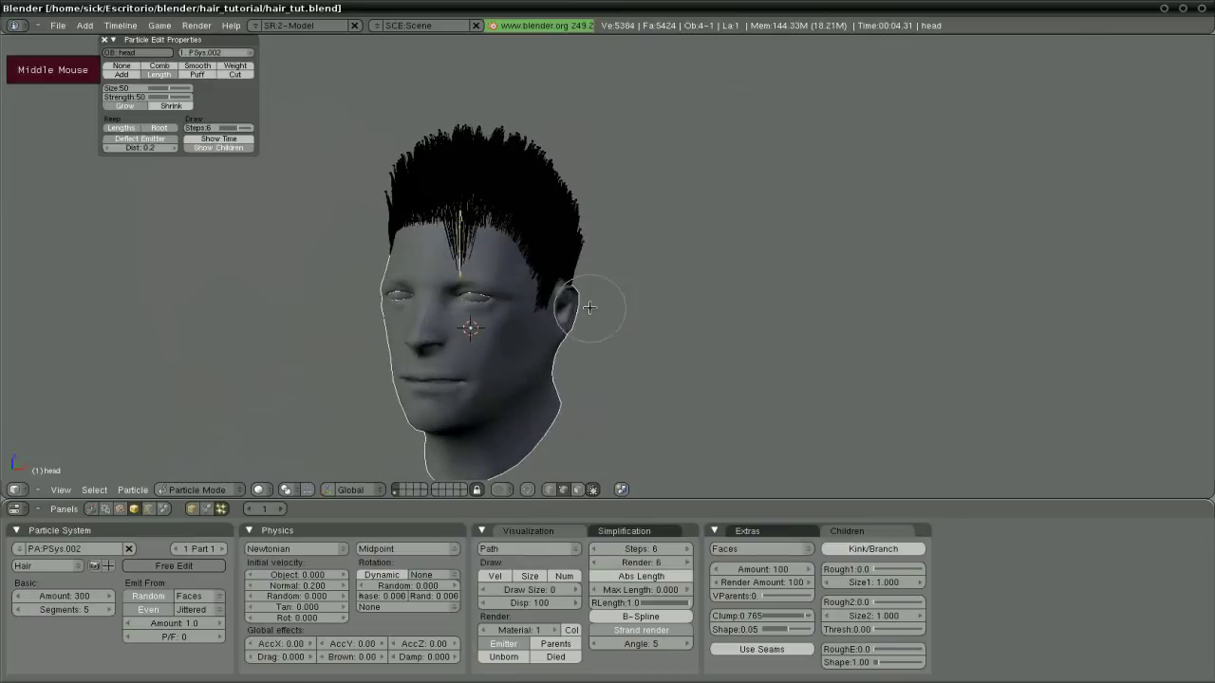
Add a hair at the hairline beside the combed forelock with the Add brush at strength 1, and select only that new strand.
{"action": "left_click", "coordinate": [124, 74]}
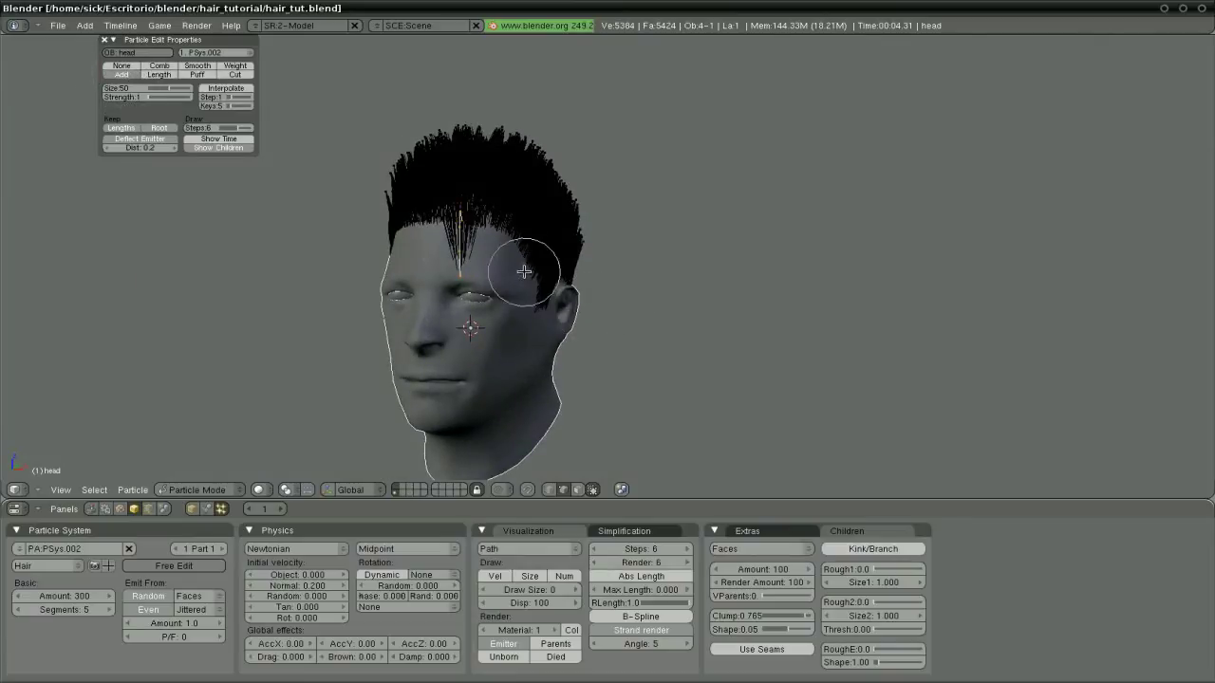
{"action": "mouse_move", "coordinate": [515, 271]}
{"action": "middle_mouse_down"}
{"action": "mouse_move", "coordinate": [469, 238]}
{"action": "mouse_move", "coordinate": [471, 255]}
{"action": "middle_mouse_up"}
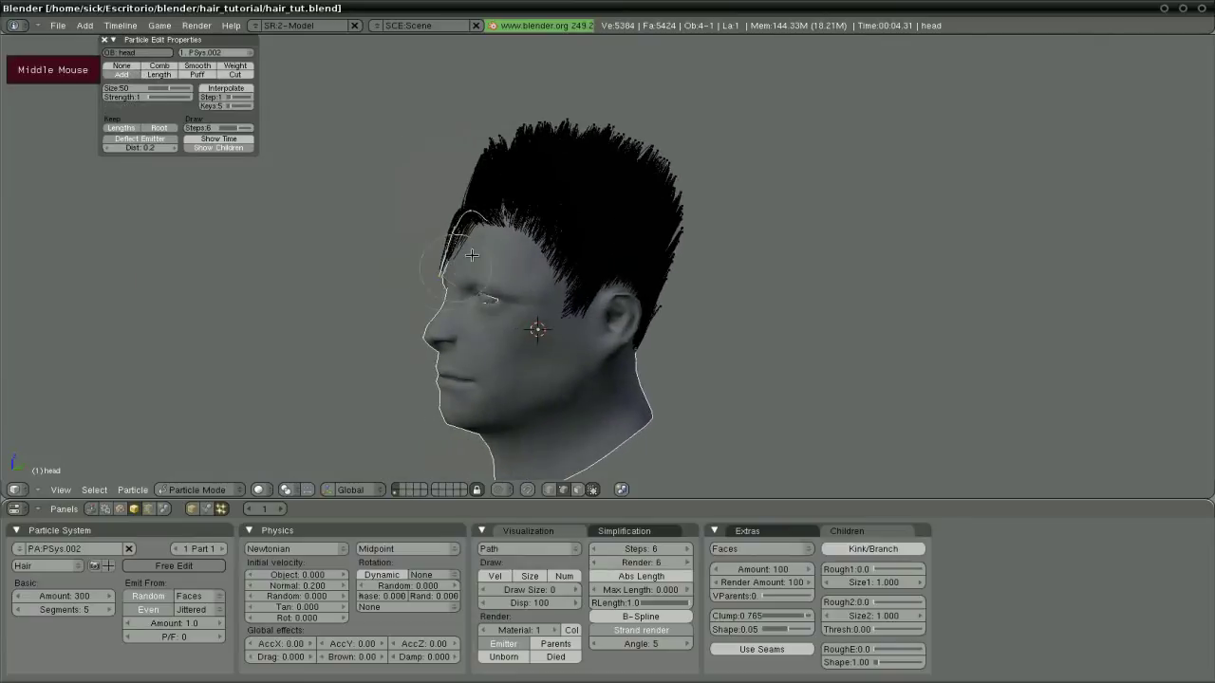
{"action": "left_click", "coordinate": [522, 240]}
{"action": "middle_click_drag", "start_coordinate": [592, 260], "coordinate": [762, 290]}
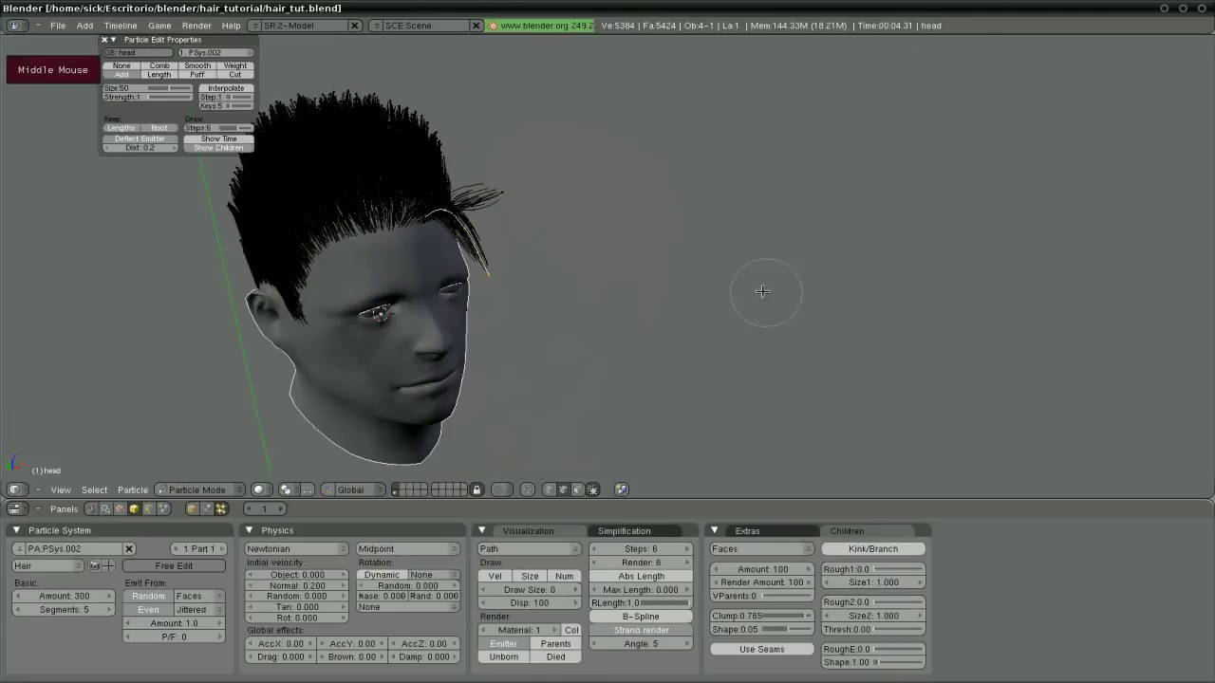
{"action": "left_click", "coordinate": [473, 196]}
{"action": "key", "text": "a"}
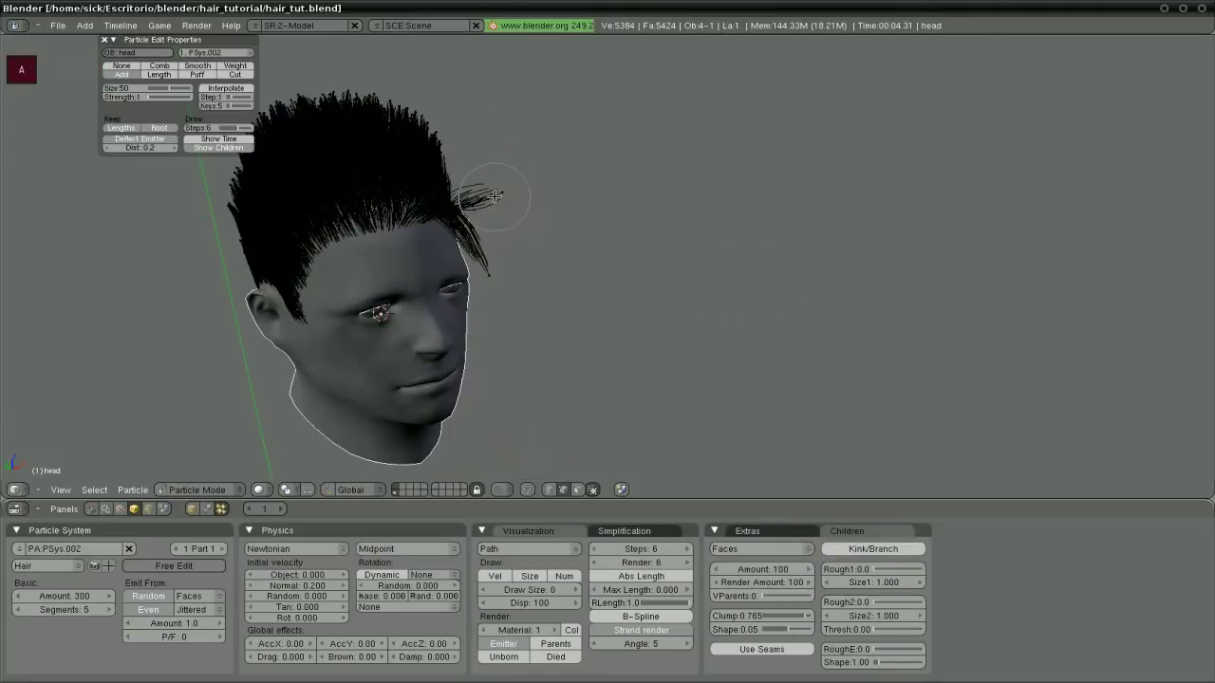
Lengthen the new strand with the Length brush in Grow mode at size 50 and strength 50.
{"action": "middle_click_drag", "start_coordinate": [548, 215], "coordinate": [279, 178]}
{"action": "left_click", "coordinate": [160, 74]}
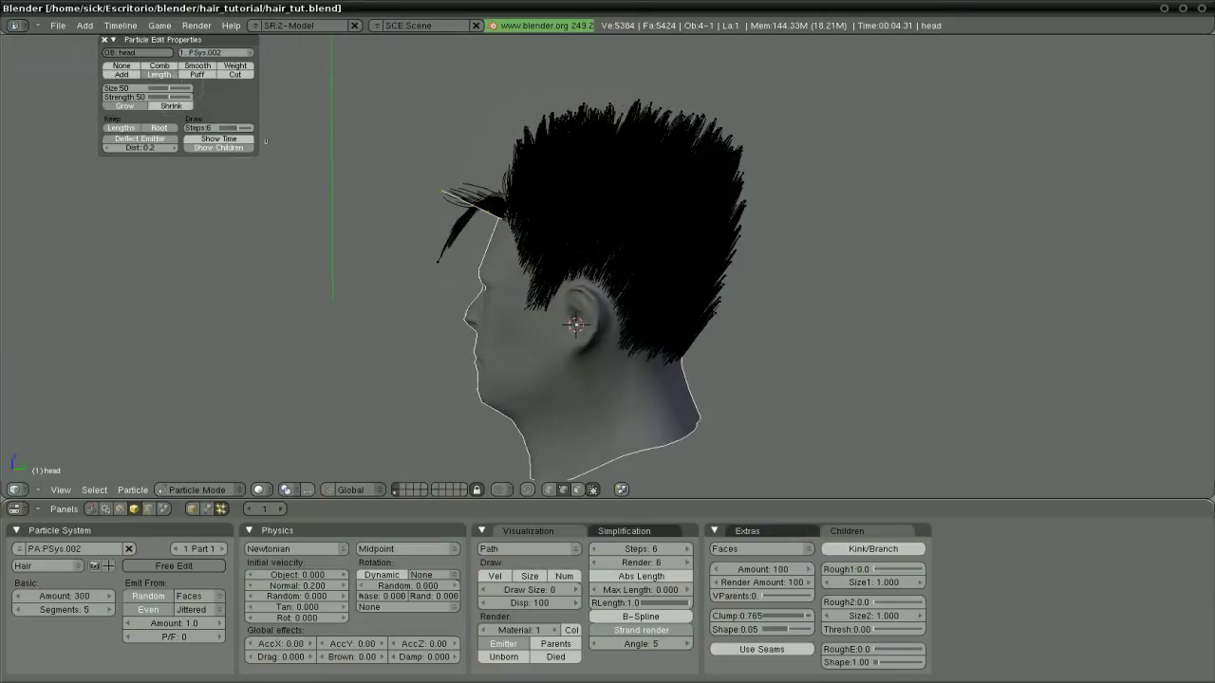
{"action": "left_click_drag", "start_coordinate": [455, 186], "coordinate": [450, 193]}
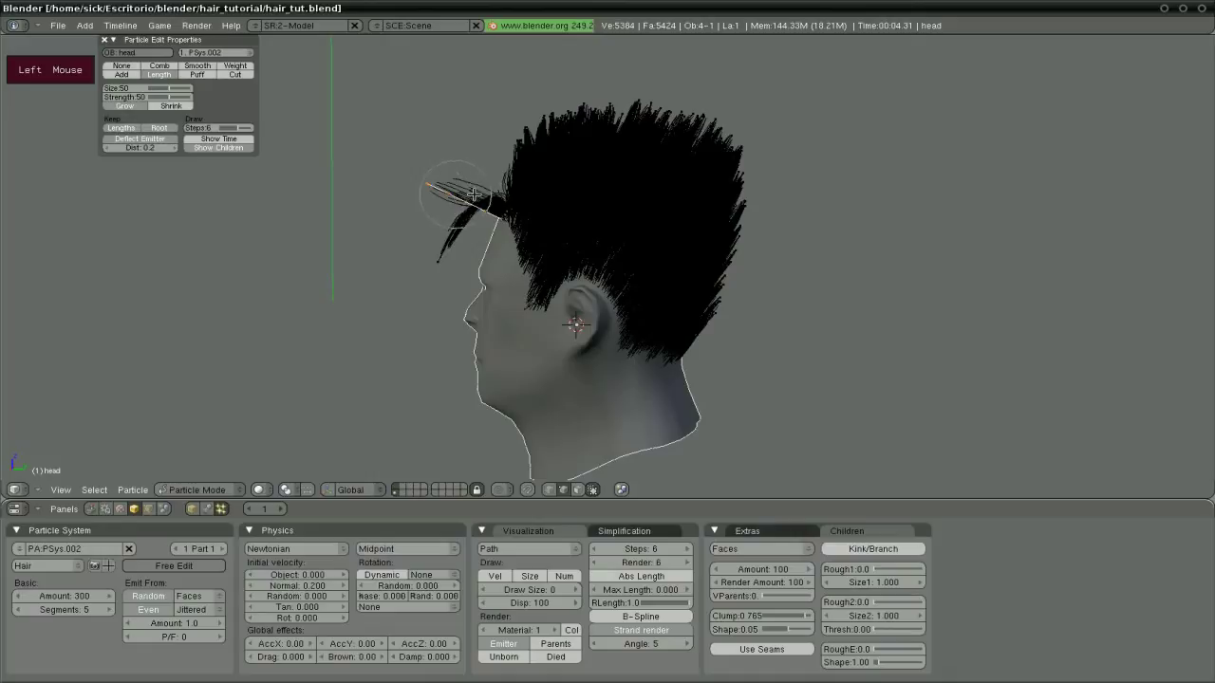
{"action": "left_click_drag", "start_coordinate": [445, 194], "coordinate": [431, 186]}
{"action": "middle_click_drag", "start_coordinate": [214, 97], "coordinate": [280, 187]}
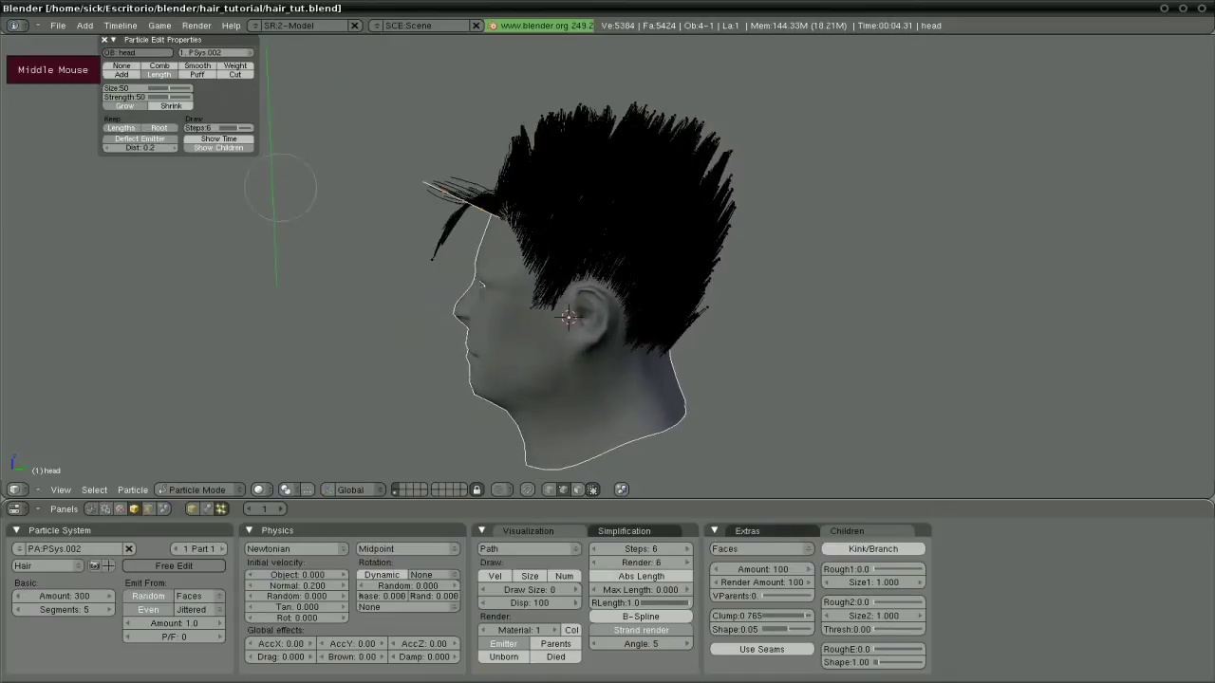
Comb the lengthened strand down against the forehead with the Comb brush at size 76 and strength 70.
{"action": "left_click", "coordinate": [160, 65]}
{"action": "left_click_drag", "start_coordinate": [434, 177], "coordinate": [427, 262]}
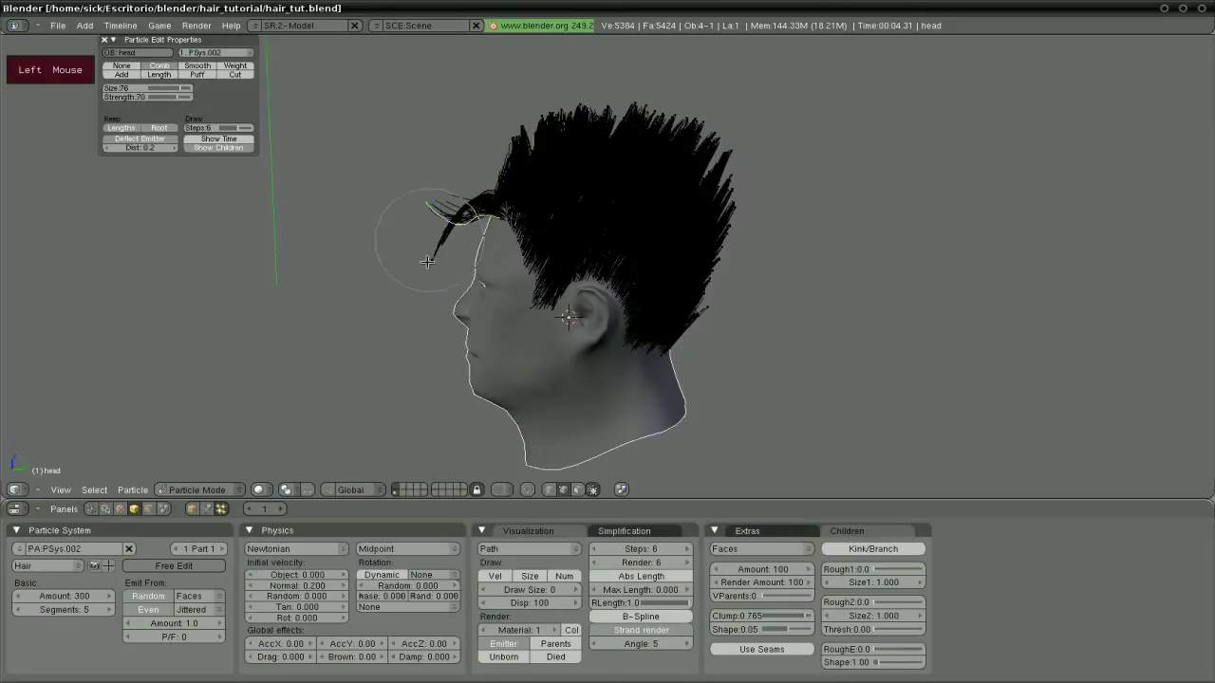
{"action": "mouse_move", "coordinate": [425, 210]}
{"action": "left_mouse_down"}
{"action": "mouse_move", "coordinate": [386, 274]}
{"action": "mouse_move", "coordinate": [436, 268]}
{"action": "left_mouse_up"}
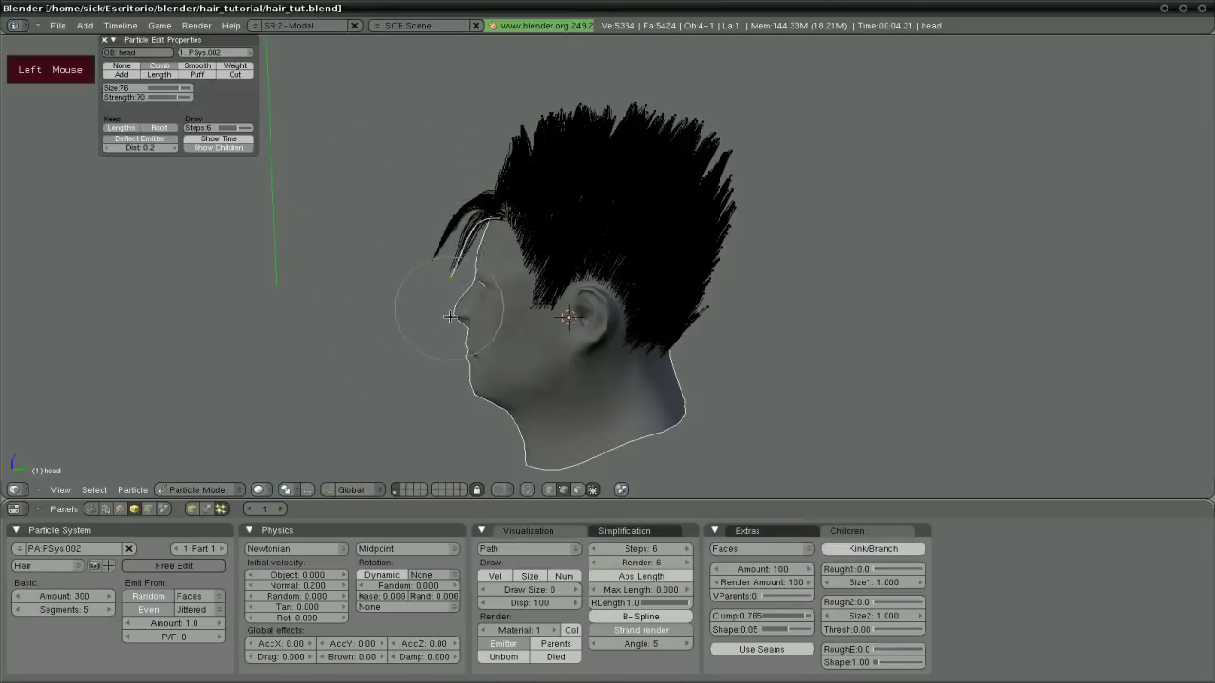
{"action": "mouse_move", "coordinate": [450, 316]}
{"action": "left_mouse_down"}
{"action": "mouse_move", "coordinate": [446, 337]}
{"action": "mouse_move", "coordinate": [429, 302]}
{"action": "left_mouse_up"}
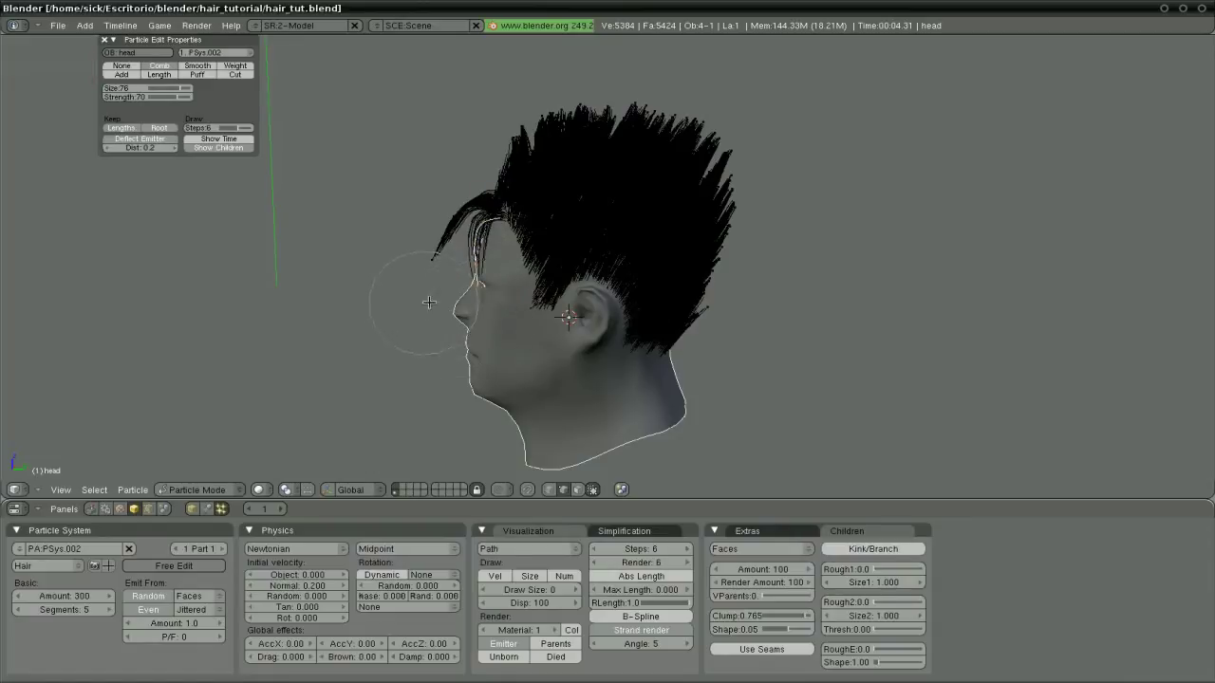
{"action": "mouse_move", "coordinate": [429, 302]}
{"action": "middle_mouse_down"}
{"action": "mouse_move", "coordinate": [592, 304]}
{"action": "mouse_move", "coordinate": [529, 272]}
{"action": "middle_mouse_up"}
{"action": "mouse_move", "coordinate": [529, 271]}
{"action": "left_mouse_down"}
{"action": "mouse_move", "coordinate": [488, 257]}
{"action": "mouse_move", "coordinate": [479, 286]}
{"action": "mouse_move", "coordinate": [532, 266]}
{"action": "left_mouse_up"}
{"action": "mouse_move", "coordinate": [531, 265]}
{"action": "middle_mouse_down"}
{"action": "mouse_move", "coordinate": [418, 294]}
{"action": "mouse_move", "coordinate": [602, 342]}
{"action": "mouse_move", "coordinate": [367, 301]}
{"action": "mouse_move", "coordinate": [306, 303]}
{"action": "middle_mouse_up"}
{"action": "left_click", "coordinate": [473, 233]}
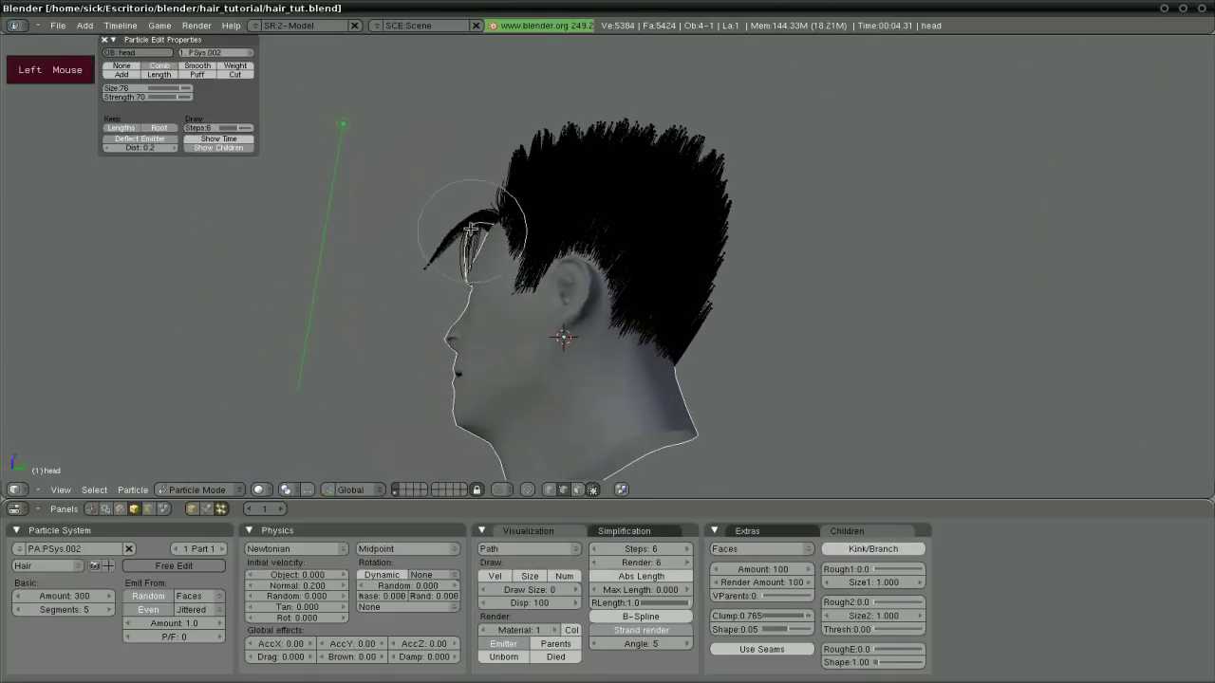
{"action": "middle_click_drag", "start_coordinate": [471, 229], "coordinate": [483, 339]}
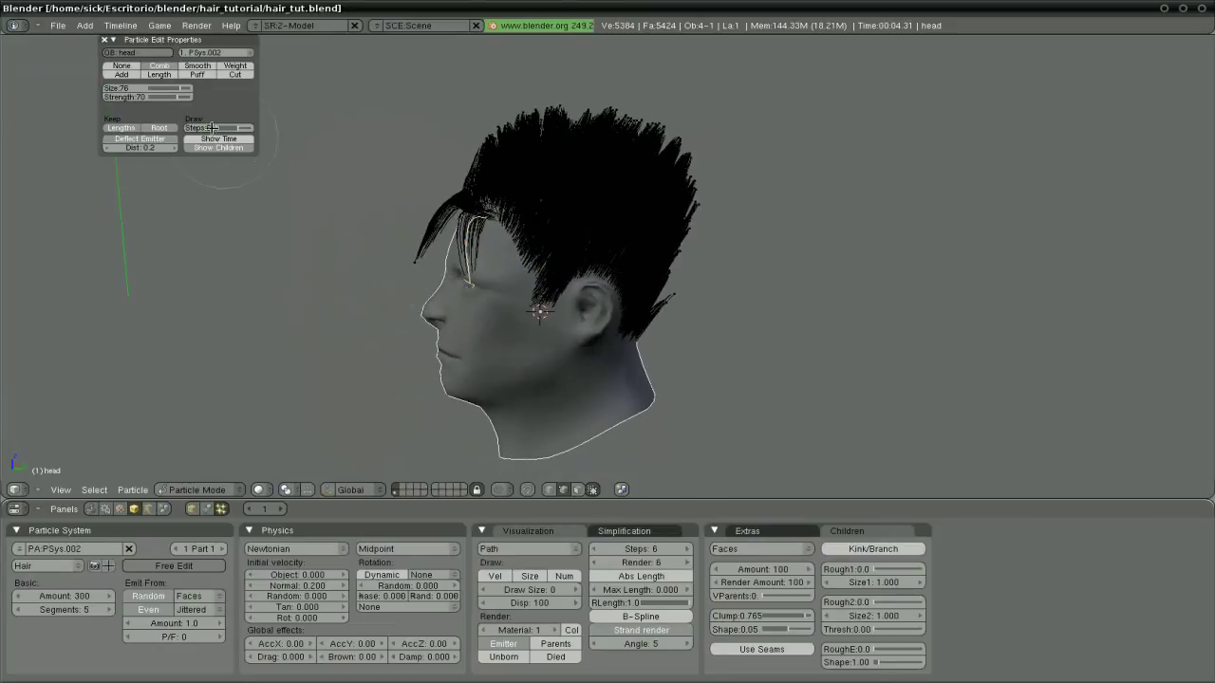
Add another hair farther along the hairline toward the head's left temple, and select only that strand.
{"action": "left_click", "coordinate": [135, 74]}
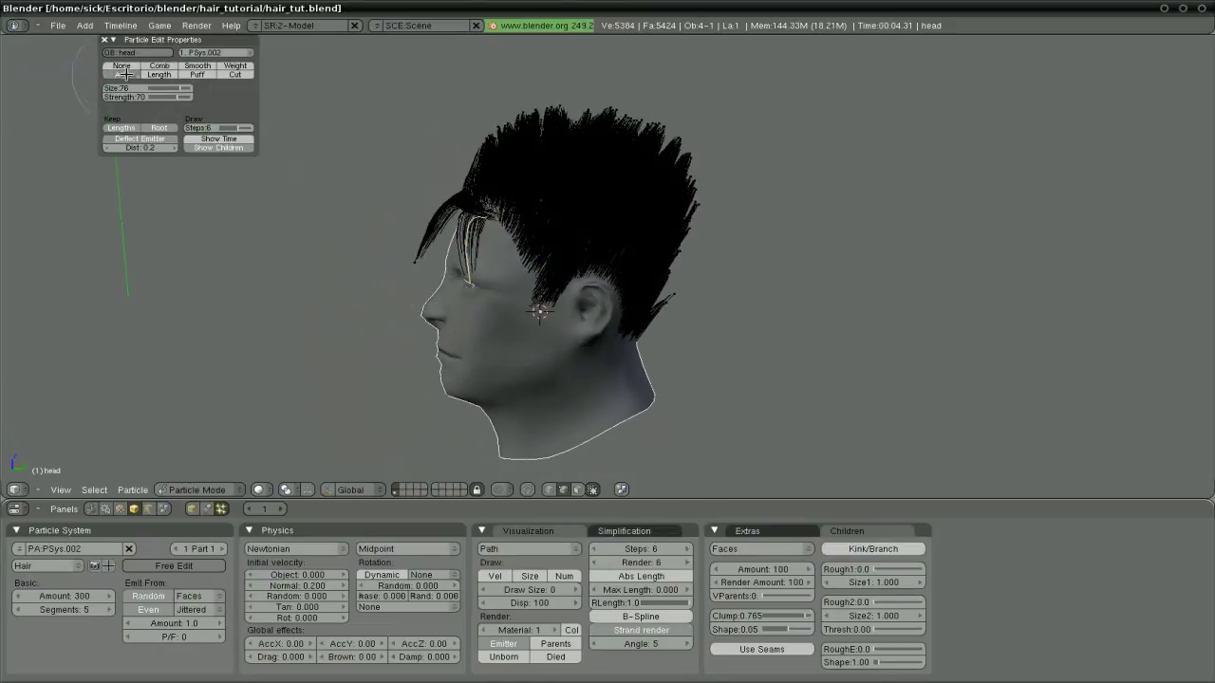
{"action": "left_click", "coordinate": [502, 224]}
{"action": "mouse_move", "coordinate": [502, 224]}
{"action": "middle_mouse_down"}
{"action": "mouse_move", "coordinate": [592, 271]}
{"action": "mouse_move", "coordinate": [616, 300]}
{"action": "middle_mouse_up"}
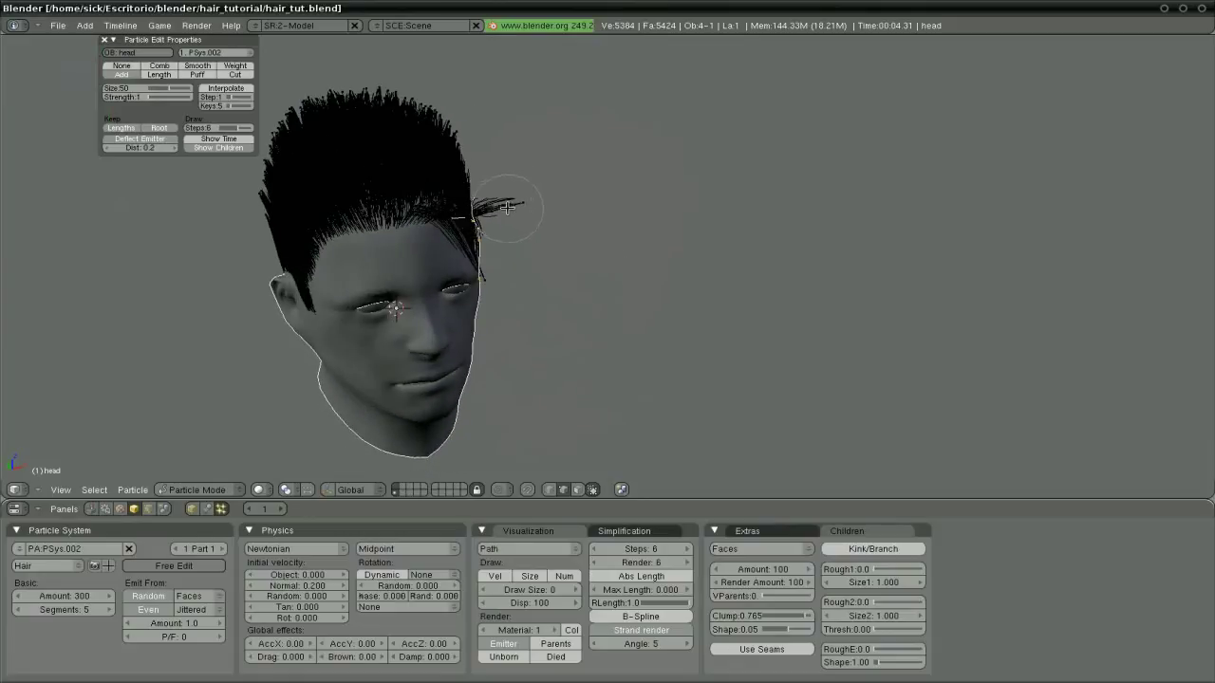
{"action": "key", "text": "a"}
Grow the temple-side strand with the Length brush at strength 50.
{"action": "middle_click_drag", "start_coordinate": [543, 223], "coordinate": [298, 206]}
{"action": "scroll", "coordinate": [340, 213], "scroll_direction": "down", "scroll_amount": 1}
{"action": "scroll", "coordinate": [403, 241], "scroll_direction": "up", "scroll_amount": 1}
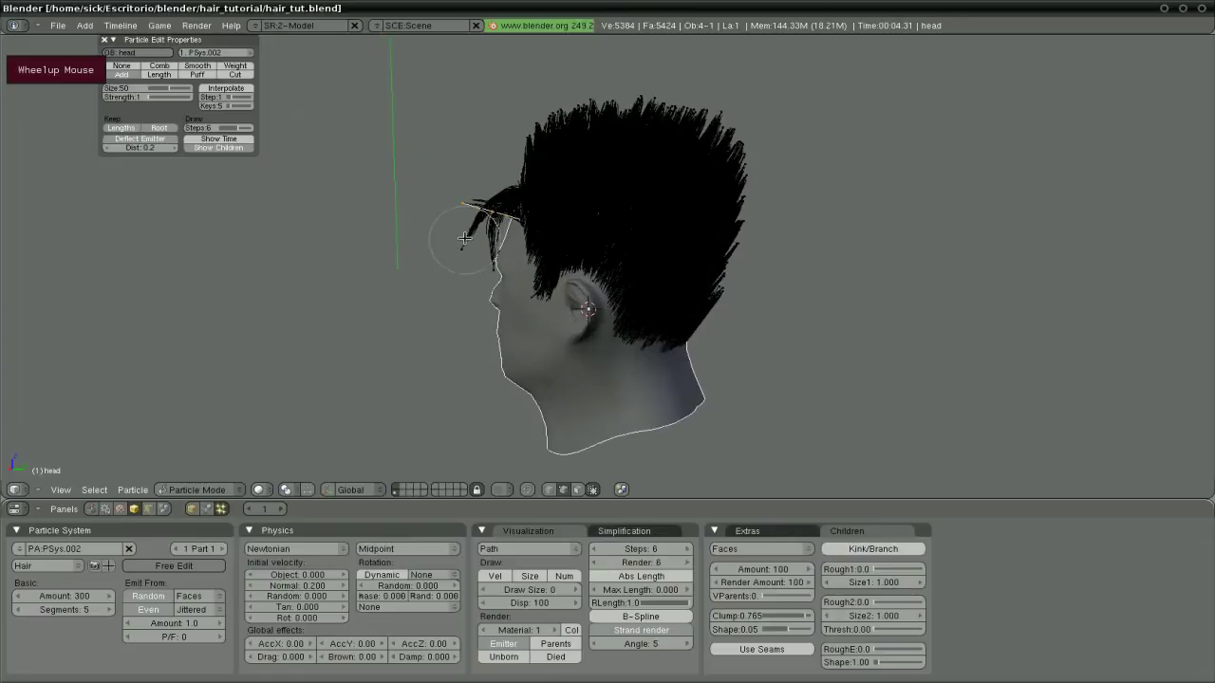
{"action": "left_click", "coordinate": [166, 74]}
{"action": "left_click", "coordinate": [464, 206]}
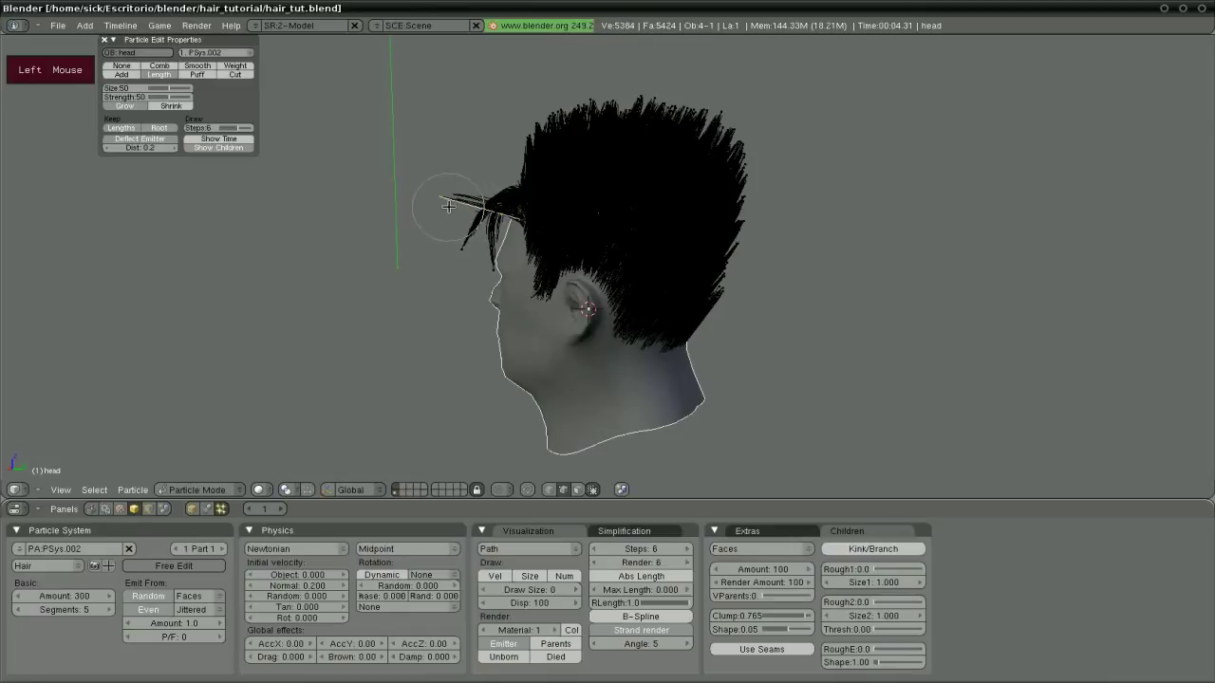
Comb the temple-side strand down and in toward the face from several angles, with brush size 76 and strength 70.
{"action": "left_click", "coordinate": [155, 66]}
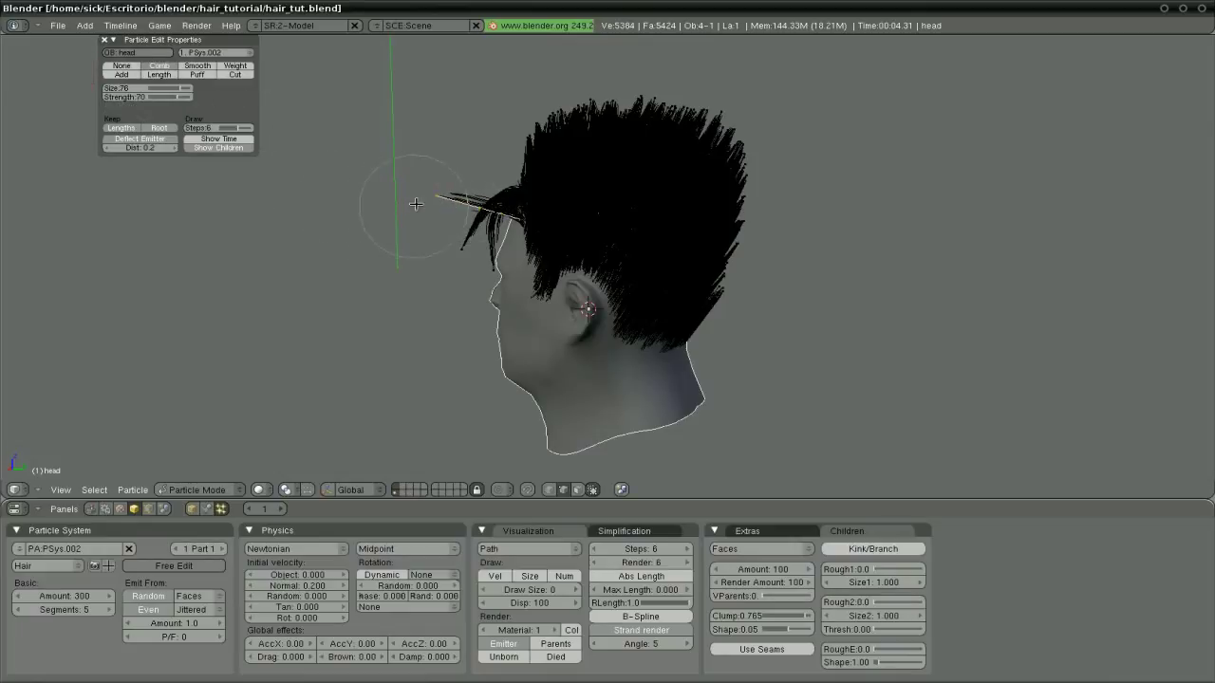
{"action": "mouse_move", "coordinate": [439, 195]}
{"action": "left_mouse_down"}
{"action": "mouse_move", "coordinate": [440, 250]}
{"action": "mouse_move", "coordinate": [447, 242]}
{"action": "mouse_move", "coordinate": [465, 283]}
{"action": "left_mouse_up"}
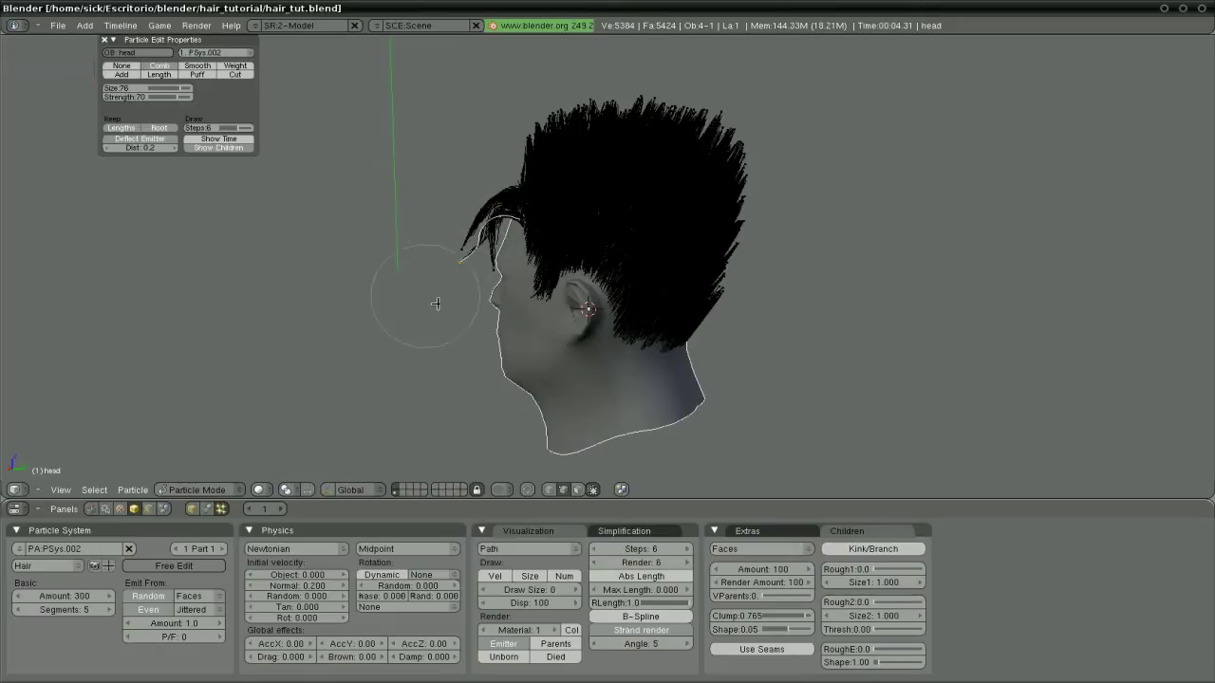
{"action": "middle_click_drag", "start_coordinate": [436, 304], "coordinate": [607, 293]}
{"action": "left_click_drag", "start_coordinate": [505, 257], "coordinate": [493, 350]}
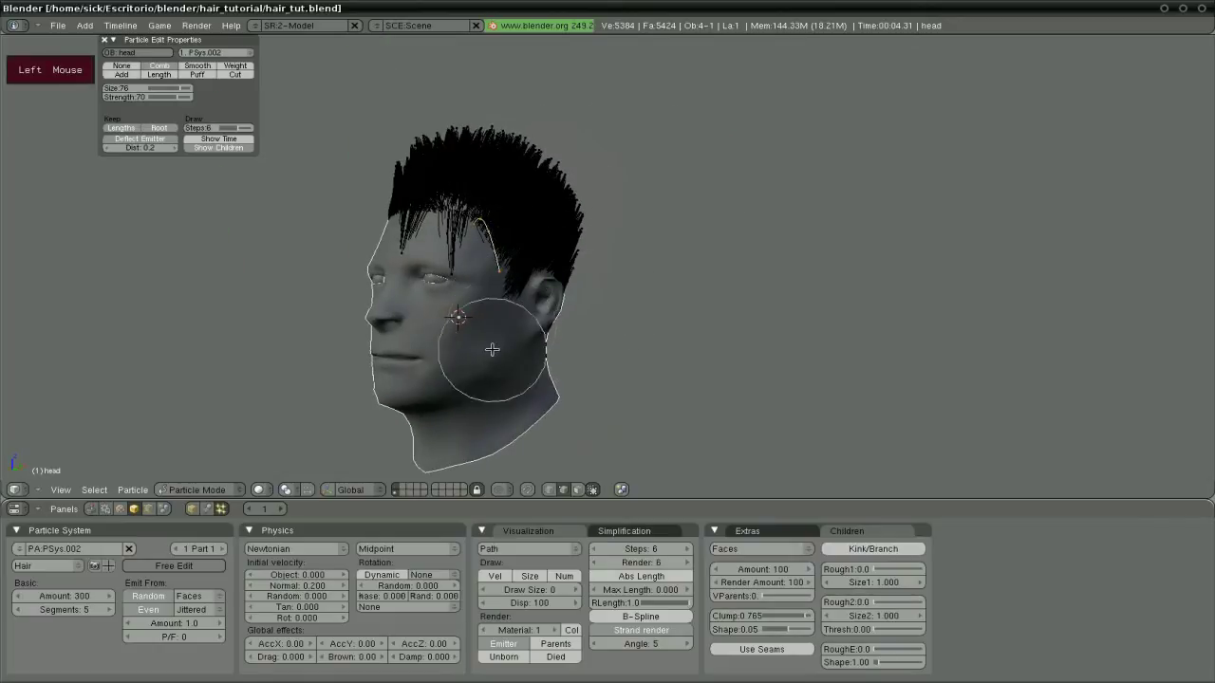
{"action": "left_click_drag", "start_coordinate": [497, 254], "coordinate": [466, 298]}
{"action": "scroll", "coordinate": [550, 307], "scroll_direction": "up", "scroll_amount": 1}
{"action": "left_click_drag", "start_coordinate": [0, 0], "coordinate": [0, 0]}
{"action": "mouse_move", "coordinate": [524, 301]}
{"action": "middle_mouse_down"}
{"action": "mouse_move", "coordinate": [410, 300]}
{"action": "mouse_move", "coordinate": [388, 252]}
{"action": "mouse_move", "coordinate": [522, 203]}
{"action": "mouse_move", "coordinate": [588, 279]}
{"action": "mouse_move", "coordinate": [641, 314]}
{"action": "middle_mouse_up"}
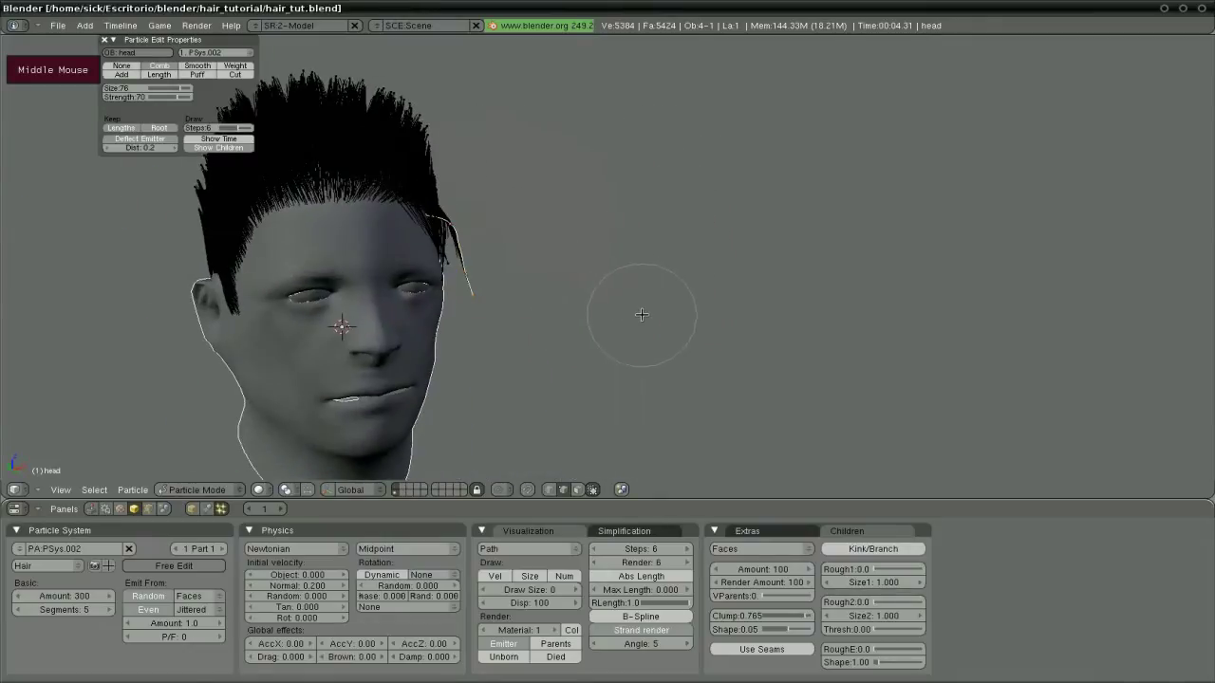
{"action": "scroll", "coordinate": [626, 312], "scroll_direction": "down", "scroll_amount": 1}
{"action": "left_click_drag", "start_coordinate": [501, 282], "coordinate": [487, 285]}
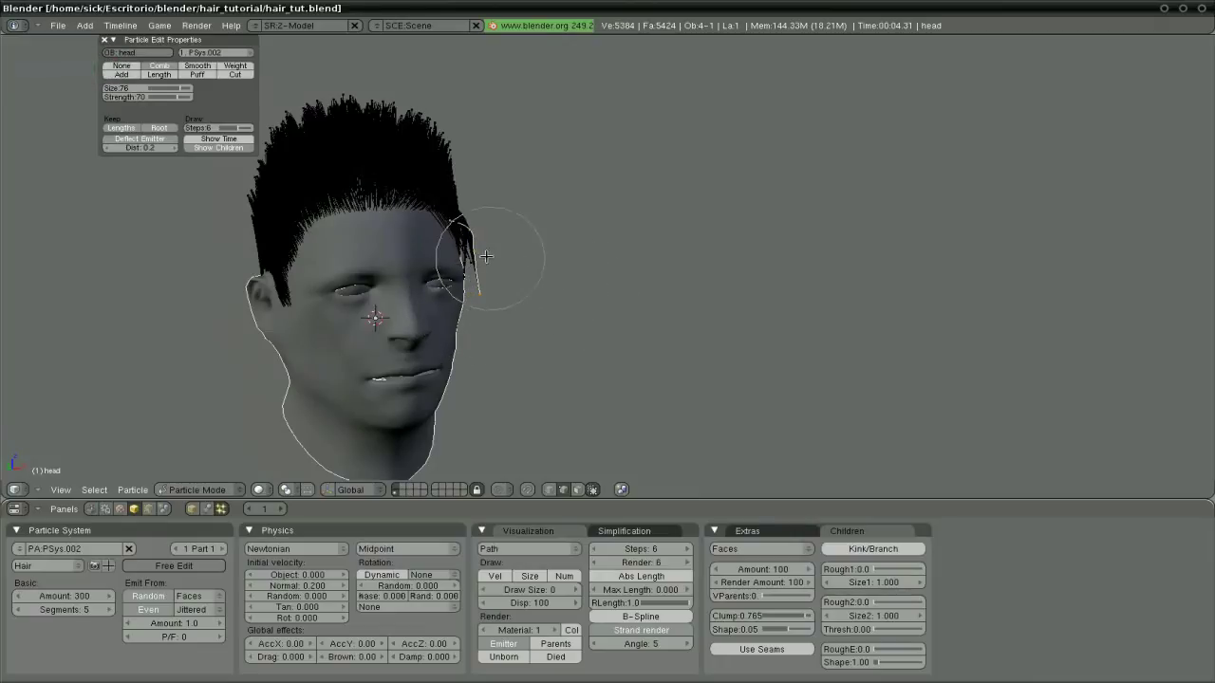
{"action": "left_click_drag", "start_coordinate": [486, 256], "coordinate": [472, 253]}
{"action": "mouse_move", "coordinate": [484, 248]}
{"action": "middle_mouse_down"}
{"action": "mouse_move", "coordinate": [502, 272]}
{"action": "mouse_move", "coordinate": [371, 257]}
{"action": "mouse_move", "coordinate": [447, 149]}
{"action": "mouse_move", "coordinate": [588, 240]}
{"action": "mouse_move", "coordinate": [483, 263]}
{"action": "middle_mouse_up"}
Deselect all hair, select the middle forehead strand with its linked points, and comb its shape slightly.
{"action": "key", "text": "a"}
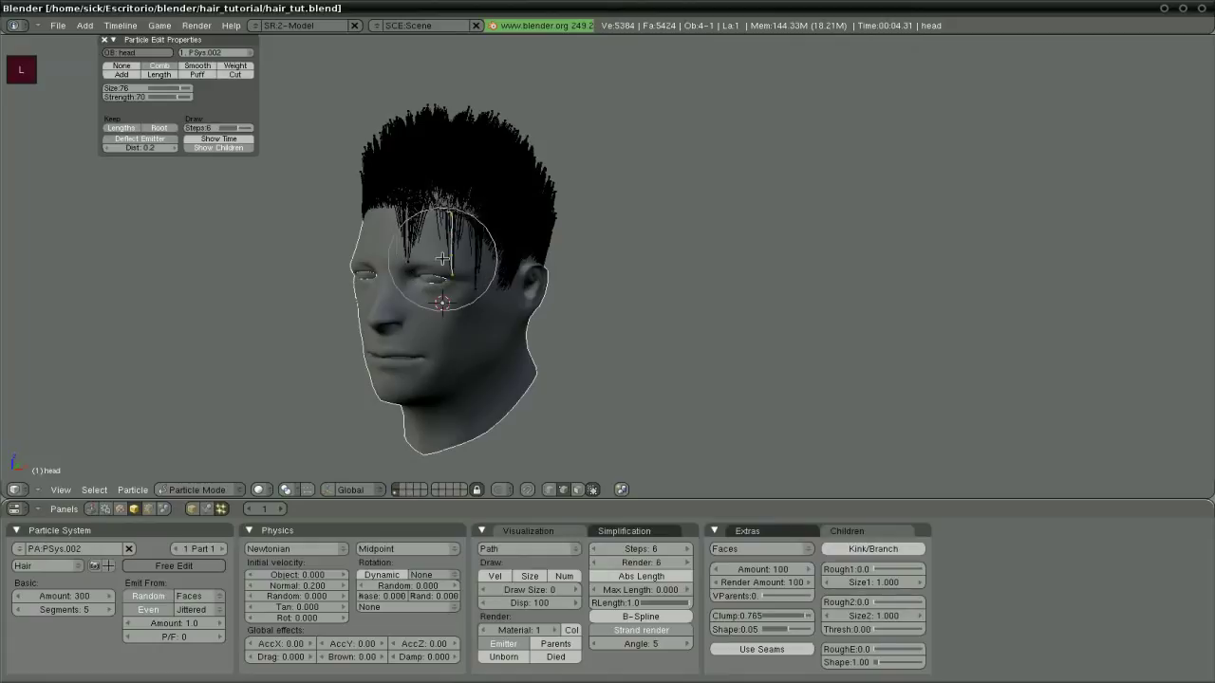
{"action": "mouse_move", "coordinate": [443, 258]}
{"action": "middle_mouse_down"}
{"action": "mouse_move", "coordinate": [546, 261]}
{"action": "mouse_move", "coordinate": [570, 247]}
{"action": "middle_mouse_up"}
{"action": "left_click_drag", "start_coordinate": [577, 242], "coordinate": [586, 239]}
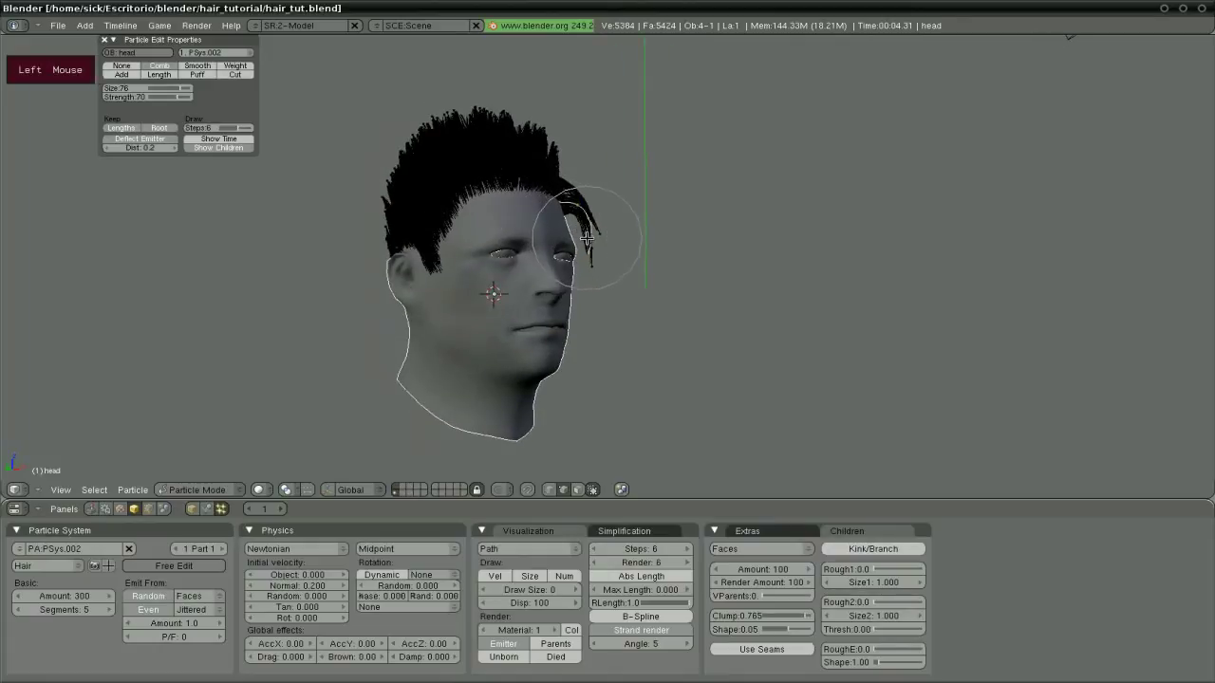
{"action": "middle_click_drag", "start_coordinate": [639, 244], "coordinate": [438, 266]}
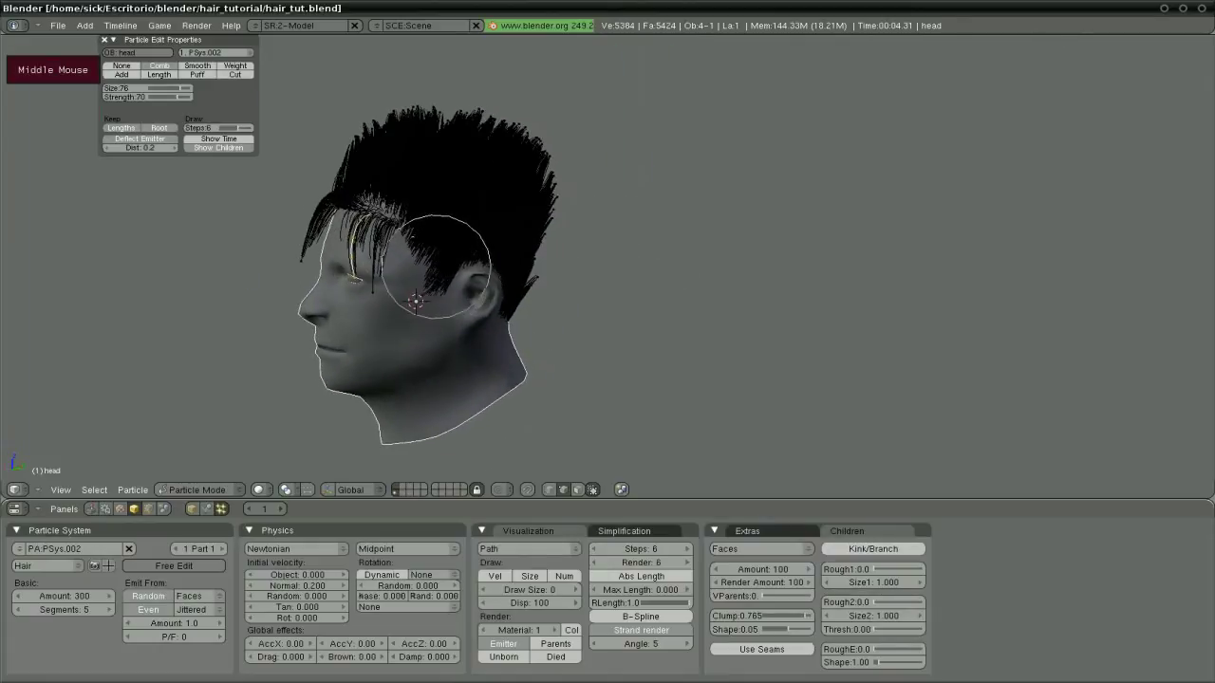
Switch to the Weight brush, raise its strength to the maximum, and paint weight on the selected middle forehead strand.
{"action": "left_click", "coordinate": [233, 64]}
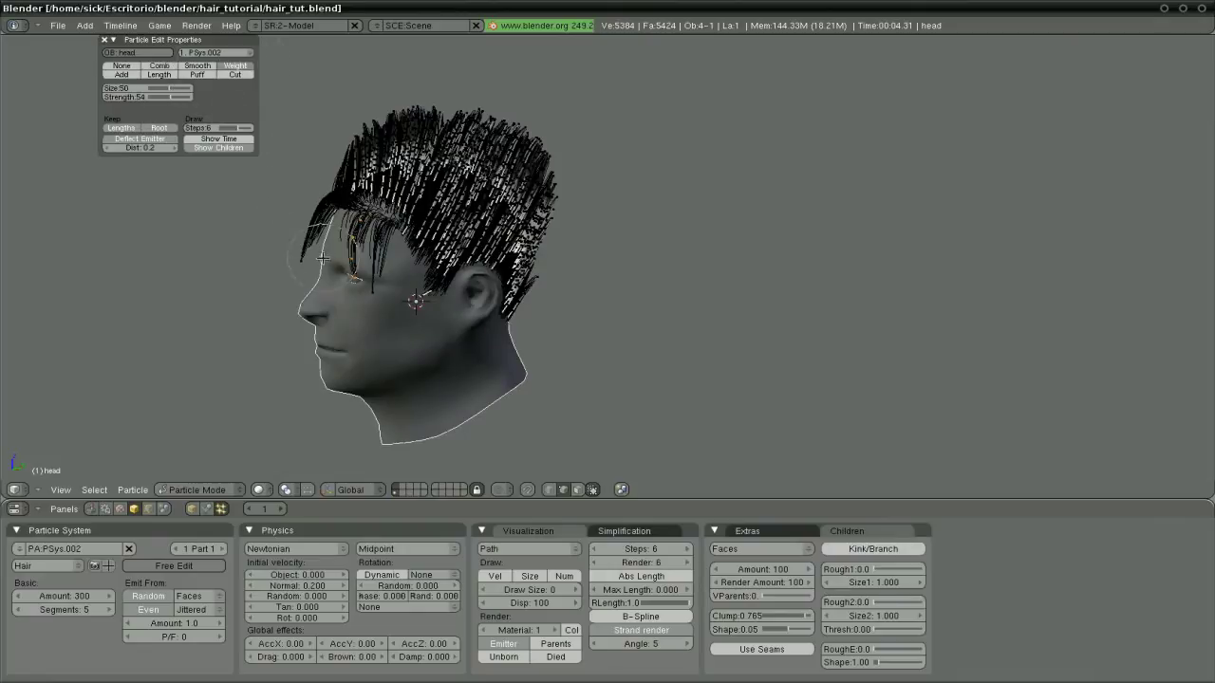
{"action": "middle_click_drag", "start_coordinate": [341, 269], "coordinate": [465, 233]}
{"action": "scroll", "coordinate": [377, 274], "scroll_direction": "up", "scroll_amount": 1}
{"action": "scroll", "coordinate": [387, 306], "scroll_direction": "up", "scroll_amount": 1}
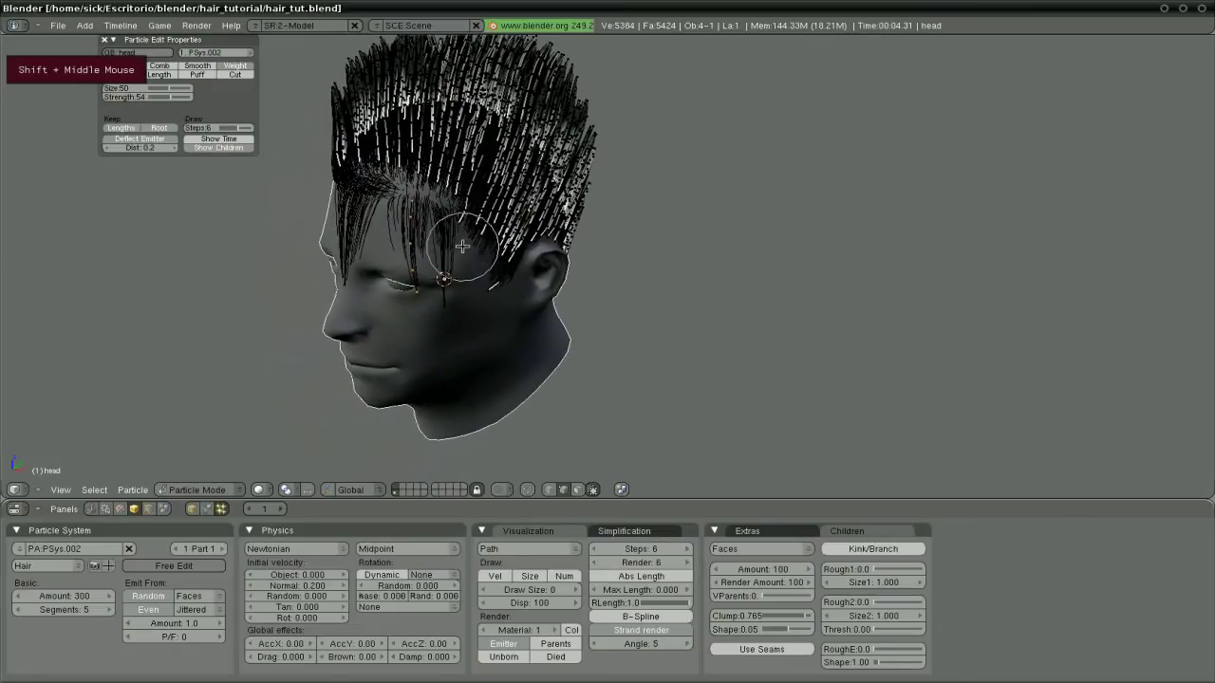
{"action": "scroll", "coordinate": [278, 174], "scroll_direction": "down", "scroll_amount": 2}
{"action": "left_click_drag", "start_coordinate": [179, 98], "coordinate": [197, 97]}
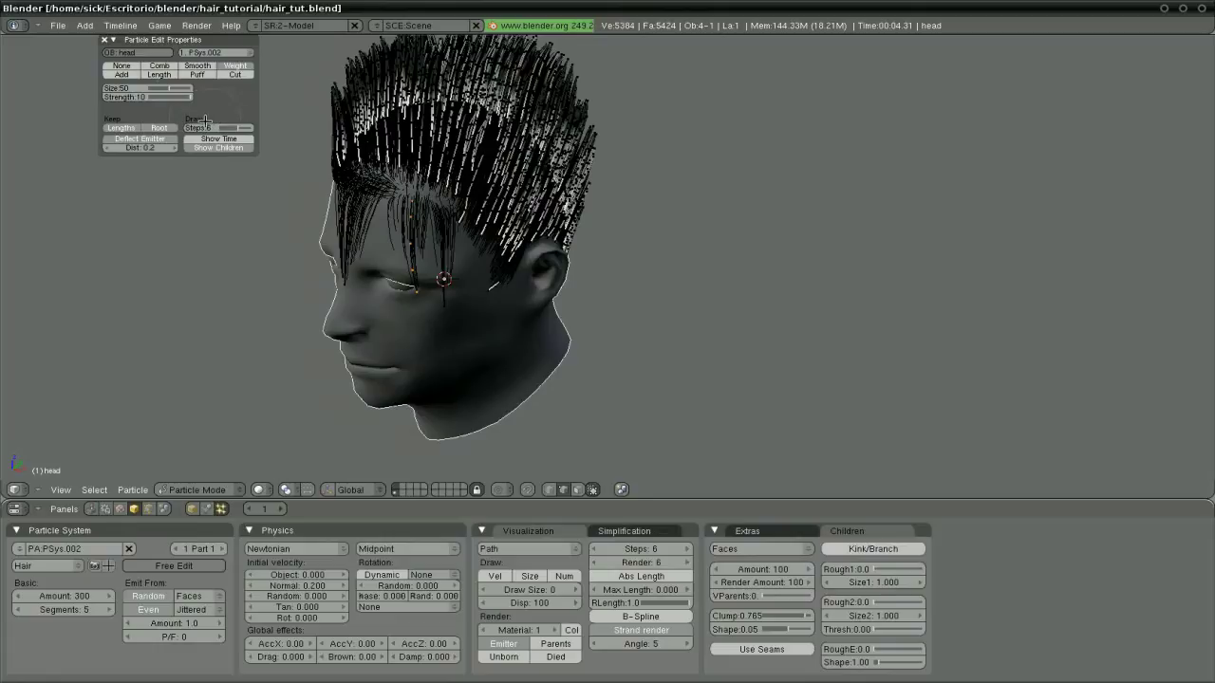
{"action": "left_click", "coordinate": [412, 204]}
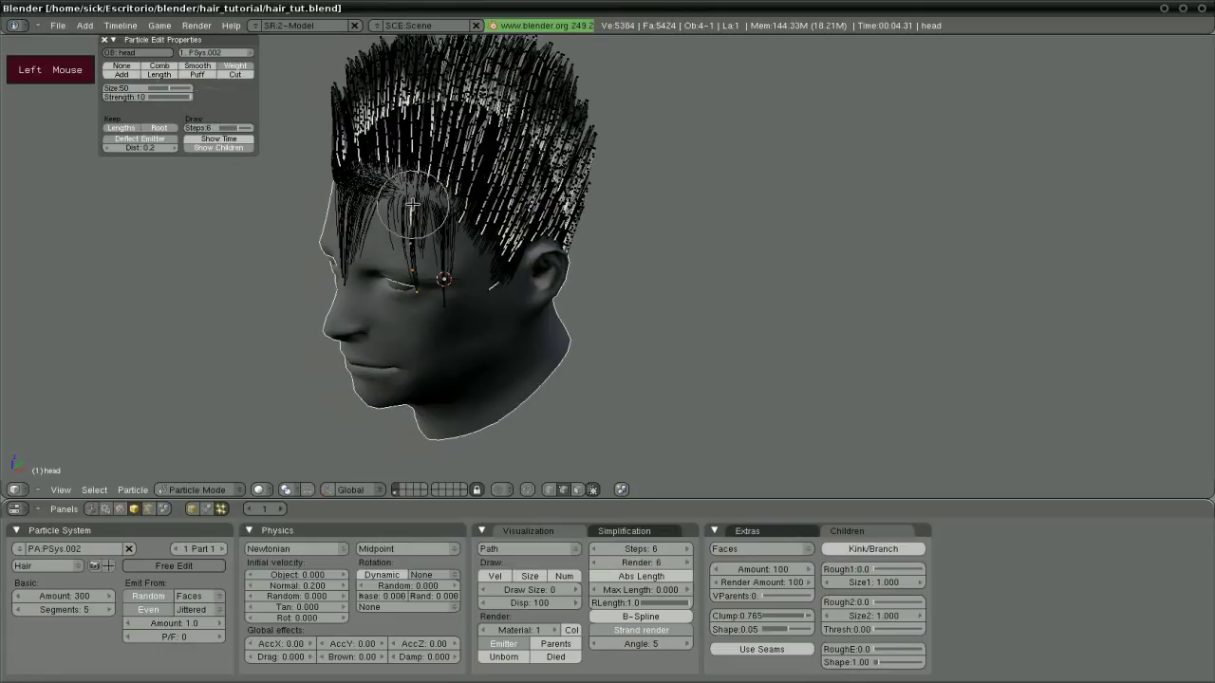
{"action": "left_click_drag", "start_coordinate": [412, 204], "coordinate": [443, 238]}
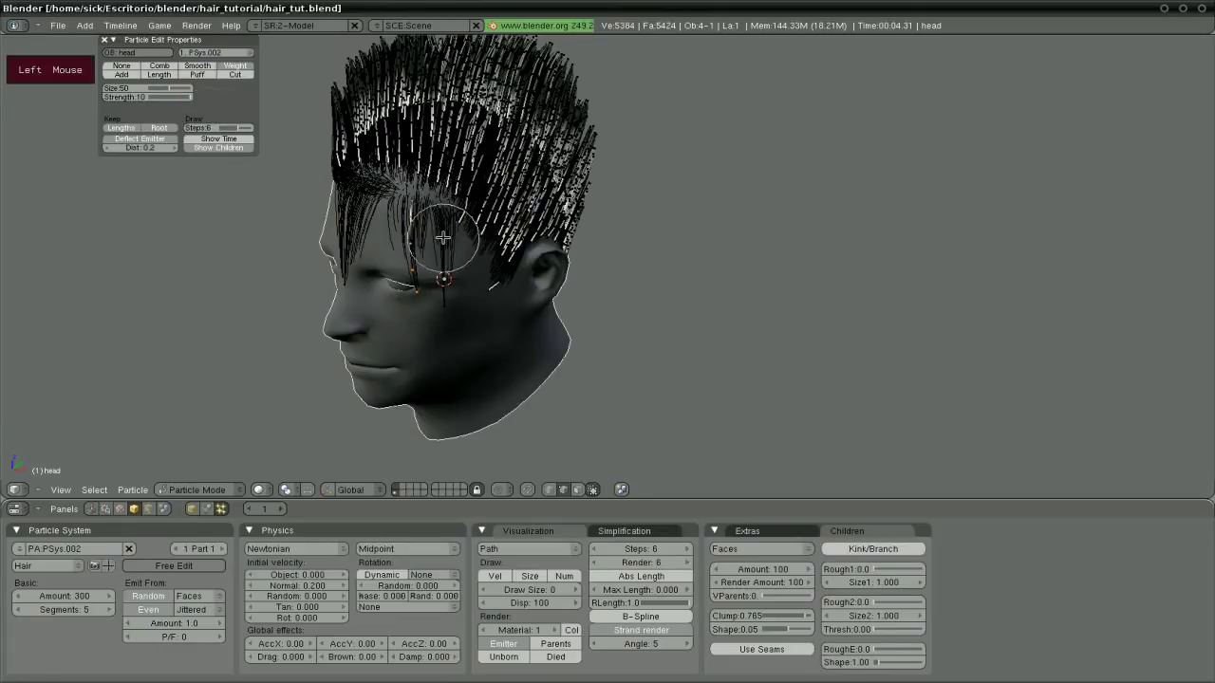
Add the two neighbouring forelock strands to the selection by linked points, and paint weight across the forelock.
{"action": "key", "text": "l"}
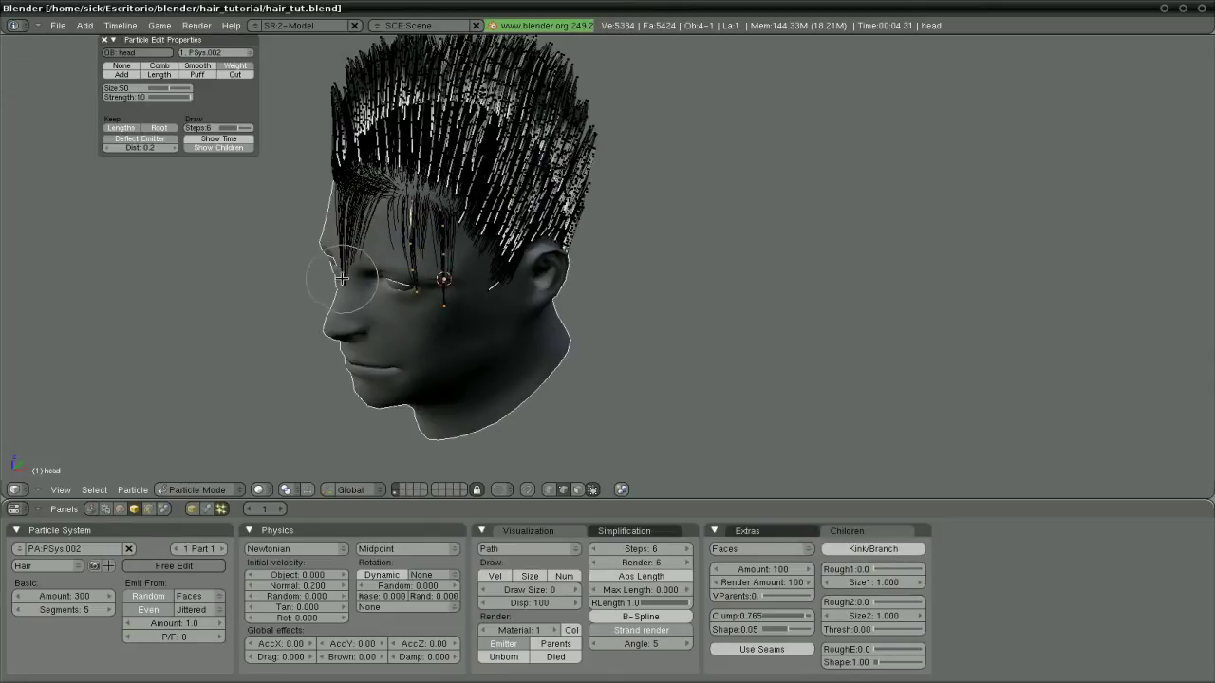
{"action": "key", "text": "l"}
{"action": "left_click_drag", "start_coordinate": [378, 195], "coordinate": [441, 217]}
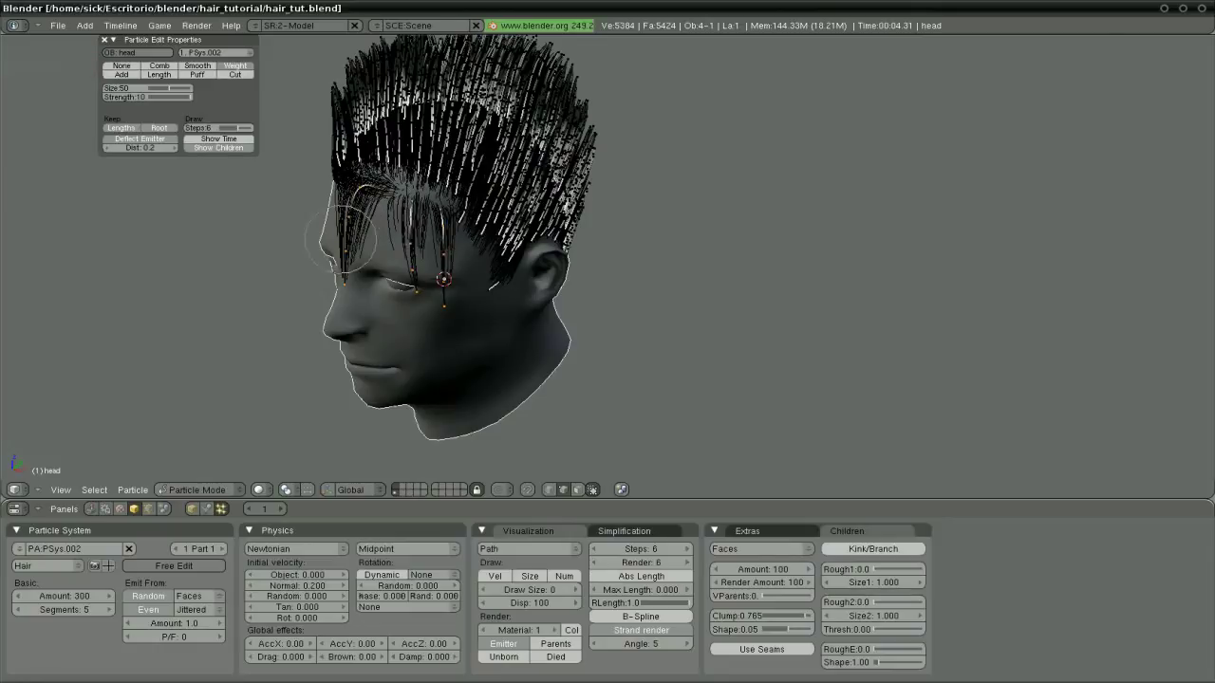
Lower the Weight brush strength and paint over the forelock strands again.
{"action": "left_click_drag", "start_coordinate": [174, 96], "coordinate": [163, 97]}
{"action": "mouse_move", "coordinate": [348, 225]}
{"action": "left_mouse_down"}
{"action": "mouse_move", "coordinate": [447, 271]}
{"action": "mouse_move", "coordinate": [456, 258]}
{"action": "mouse_move", "coordinate": [441, 274]}
{"action": "mouse_move", "coordinate": [417, 270]}
{"action": "left_mouse_up"}
{"action": "left_click_drag", "start_coordinate": [167, 97], "coordinate": [163, 99]}
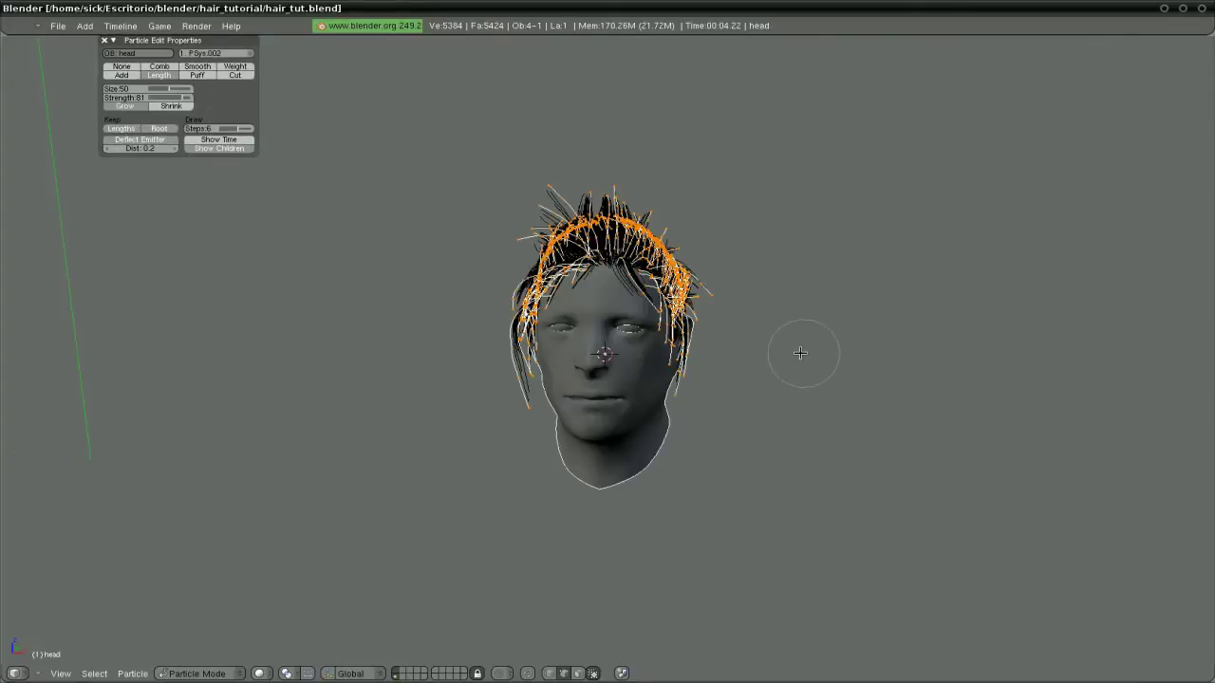
Set the Add brush strength to 1 and add a hair at the front hairline on the head's right side.
{"action": "middle_click_drag", "start_coordinate": [789, 355], "coordinate": [822, 382]}
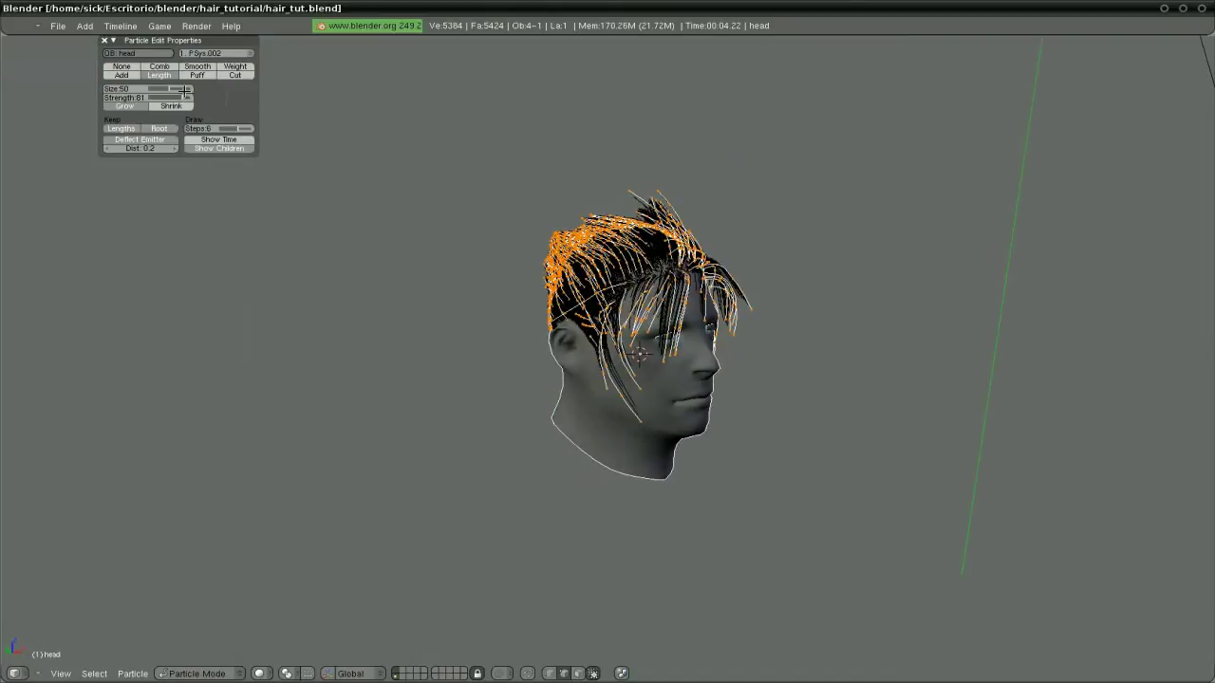
{"action": "left_click", "coordinate": [127, 75]}
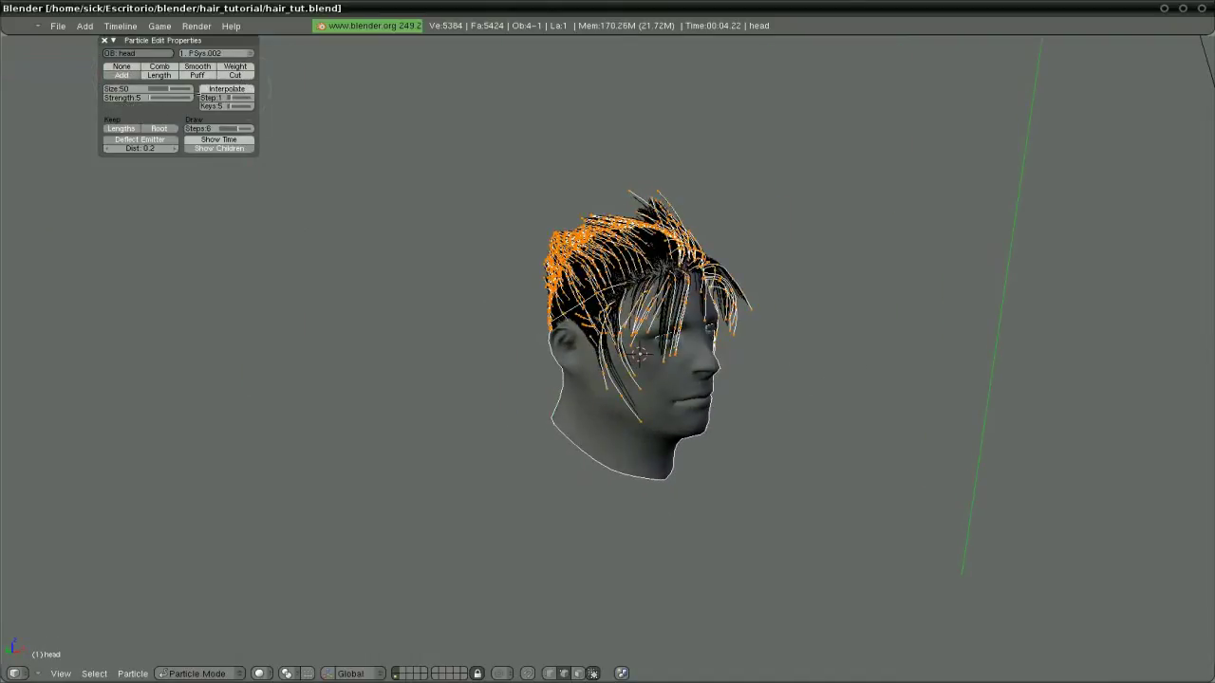
{"action": "left_click_drag", "start_coordinate": [158, 97], "coordinate": [165, 111]}
{"action": "left_click", "coordinate": [657, 263]}
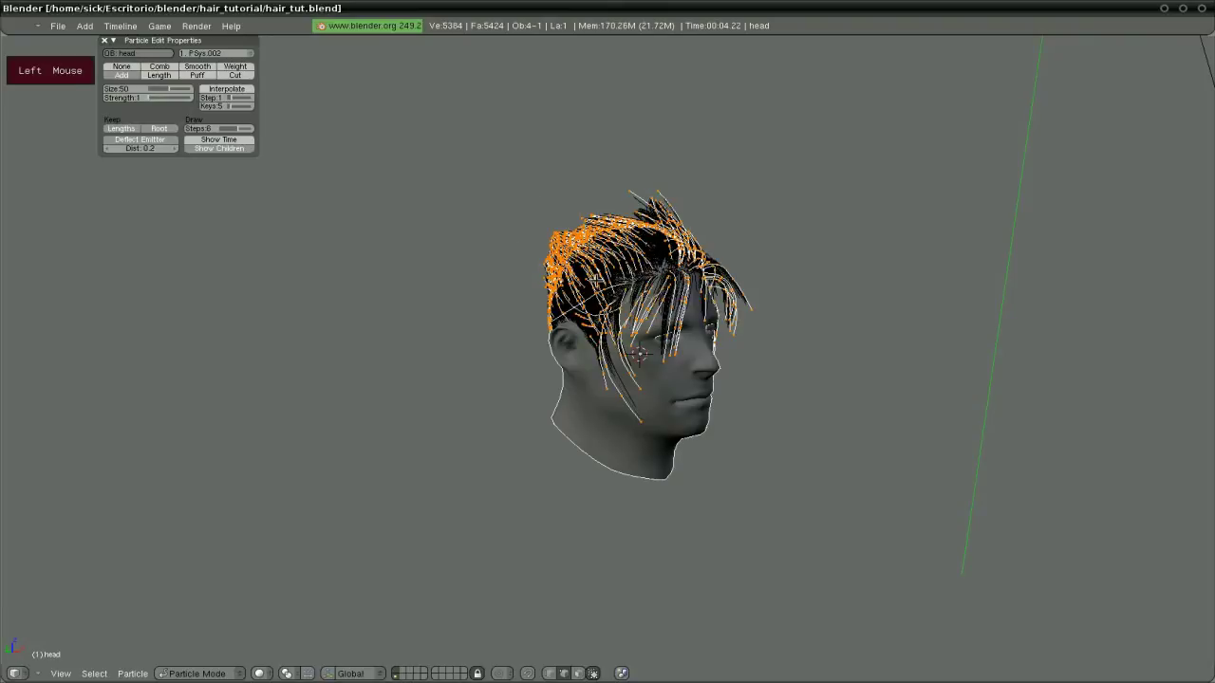
Select only the newly added front-hairline hair and lengthen it with the Length brush.
{"action": "middle_click_drag", "start_coordinate": [657, 264], "coordinate": [523, 251]}
{"action": "scroll", "coordinate": [543, 244], "scroll_direction": "up", "scroll_amount": 3}
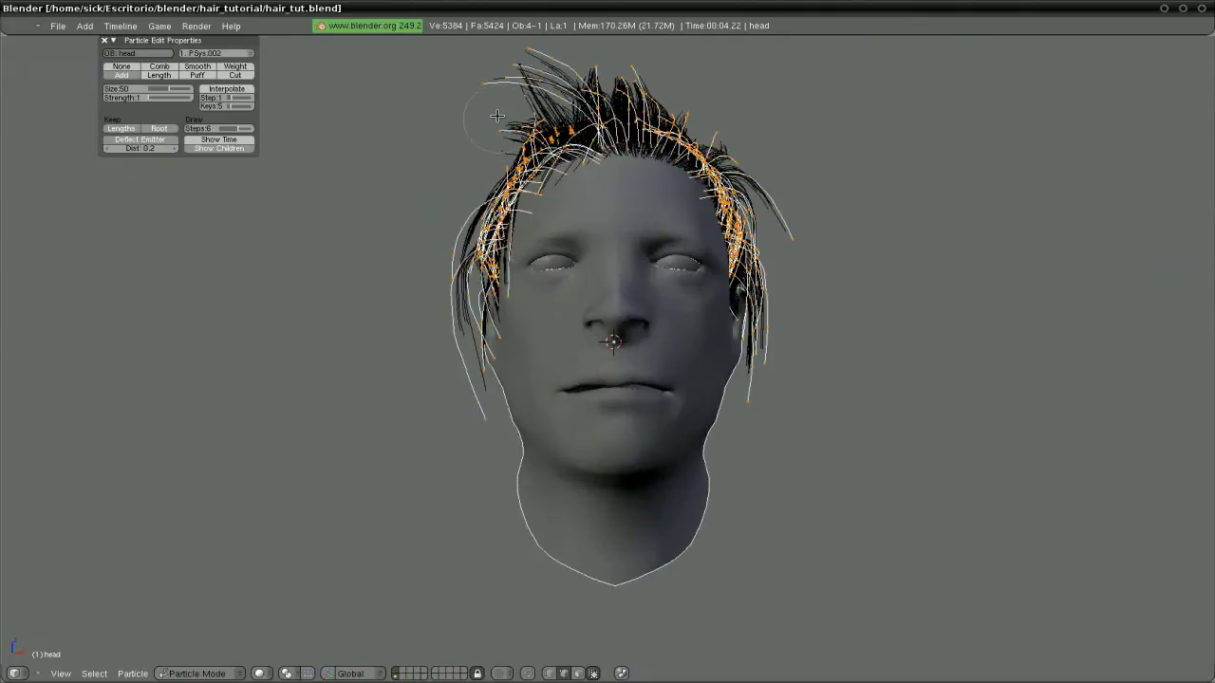
{"action": "key", "text": "a"}
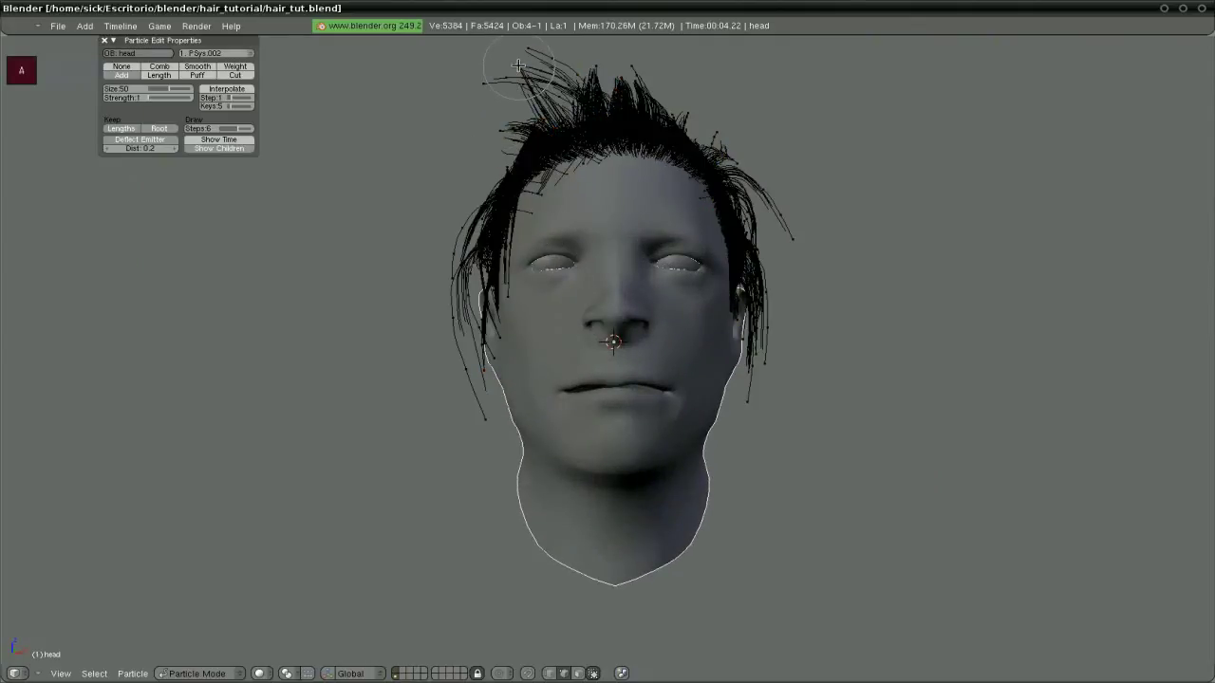
{"action": "scroll", "coordinate": [474, 114], "scroll_direction": "down", "scroll_amount": 3}
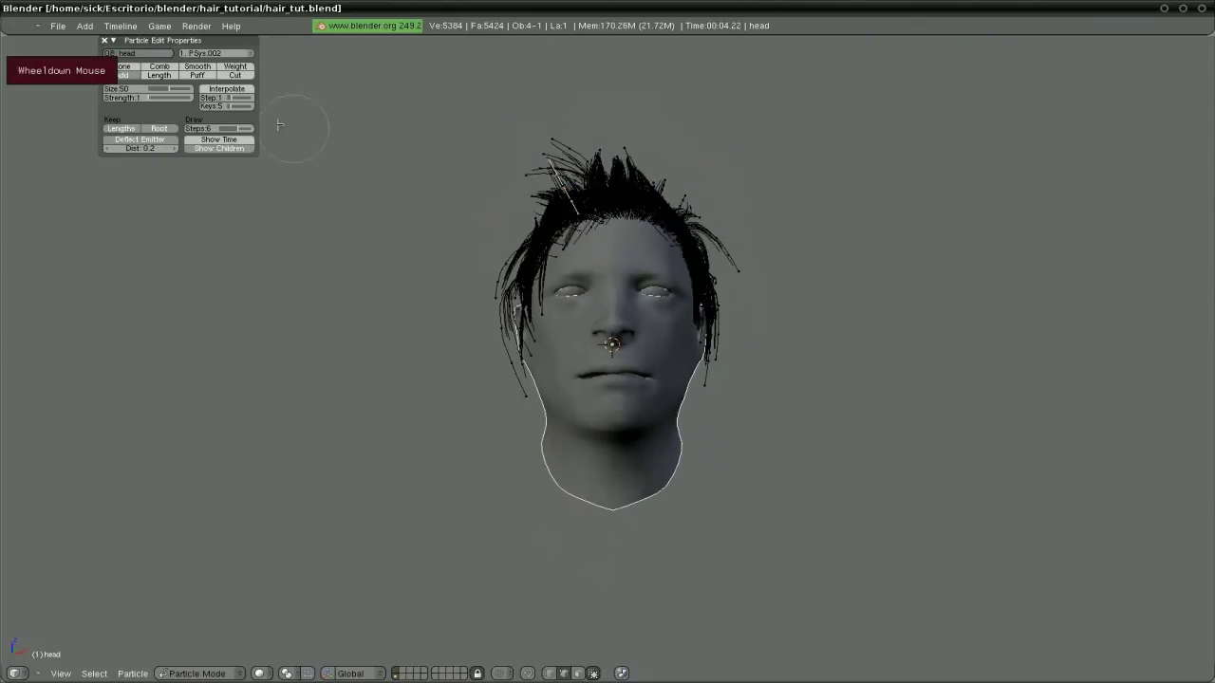
{"action": "left_click", "coordinate": [161, 75]}
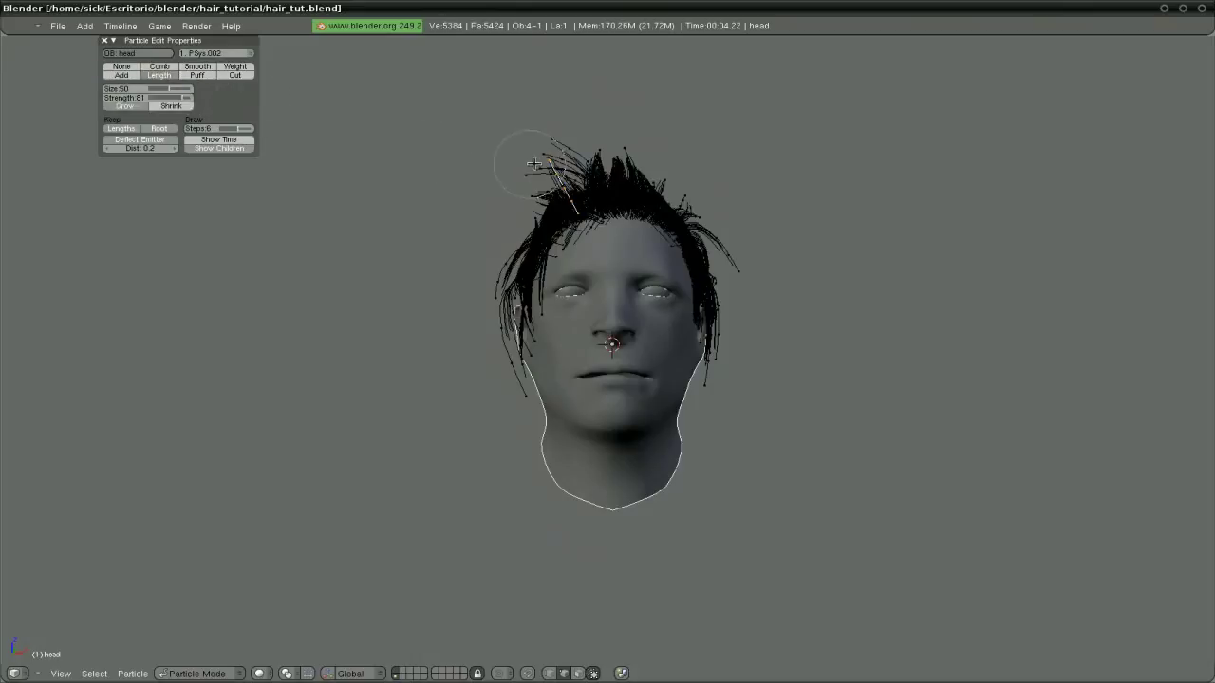
{"action": "mouse_move", "coordinate": [536, 161]}
{"action": "left_mouse_down"}
{"action": "mouse_move", "coordinate": [526, 146]}
{"action": "mouse_move", "coordinate": [464, 174]}
{"action": "left_mouse_up"}
{"action": "mouse_move", "coordinate": [464, 174]}
{"action": "middle_mouse_down"}
{"action": "mouse_move", "coordinate": [527, 133]}
{"action": "mouse_move", "coordinate": [597, 180]}
{"action": "middle_mouse_up"}
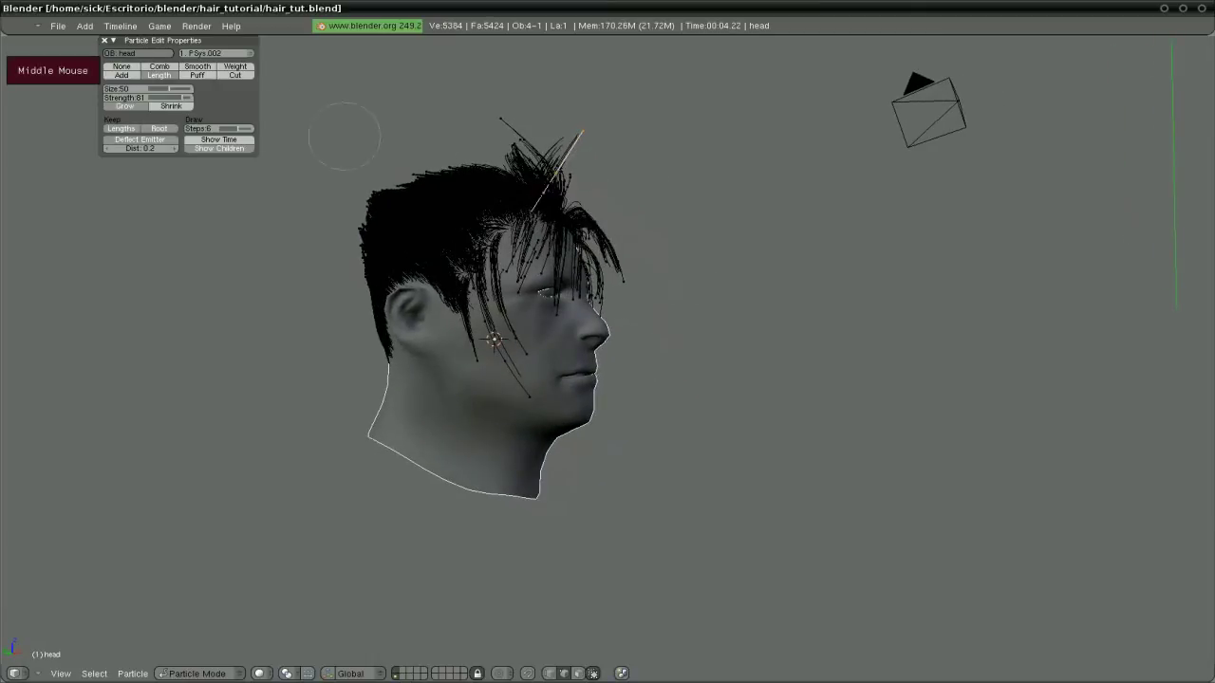
Paint weight on the lengthened strand with the Weight brush, raise the brush strength to 99, and paint its root section again.
{"action": "left_click", "coordinate": [246, 60]}
{"action": "middle_click_drag", "start_coordinate": [322, 132], "coordinate": [454, 157]}
{"action": "left_click_drag", "start_coordinate": [548, 171], "coordinate": [555, 169]}
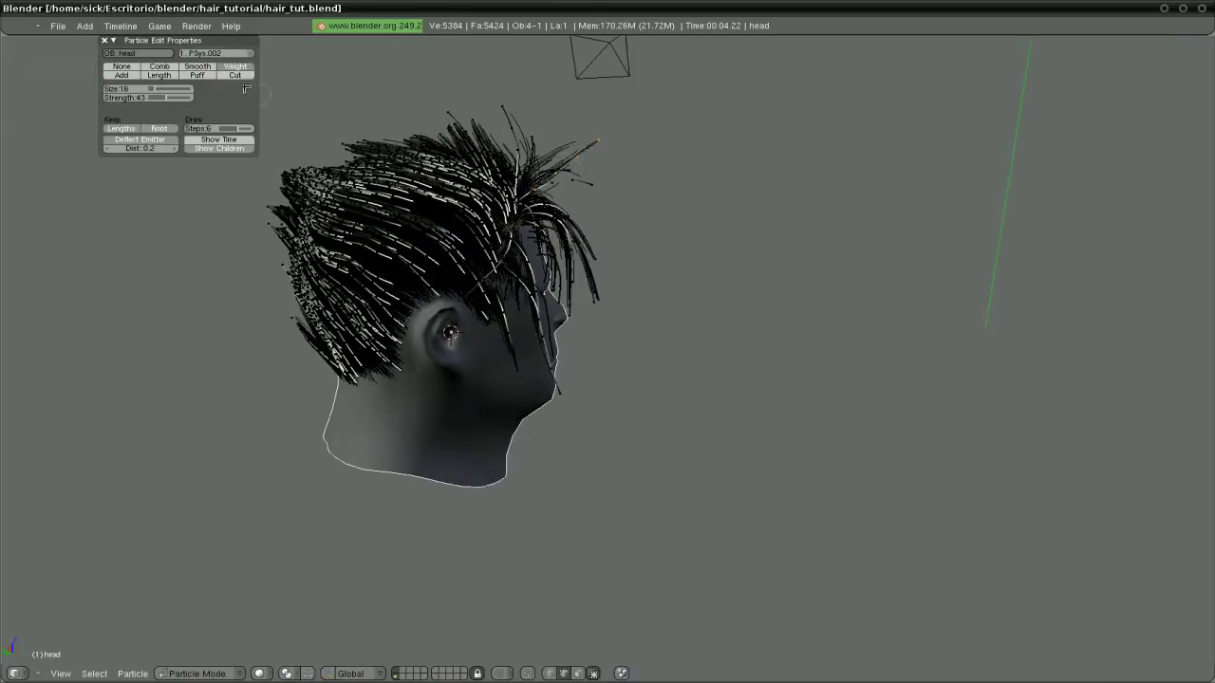
{"action": "left_click_drag", "start_coordinate": [170, 98], "coordinate": [206, 103]}
{"action": "left_click_drag", "start_coordinate": [536, 188], "coordinate": [512, 207]}
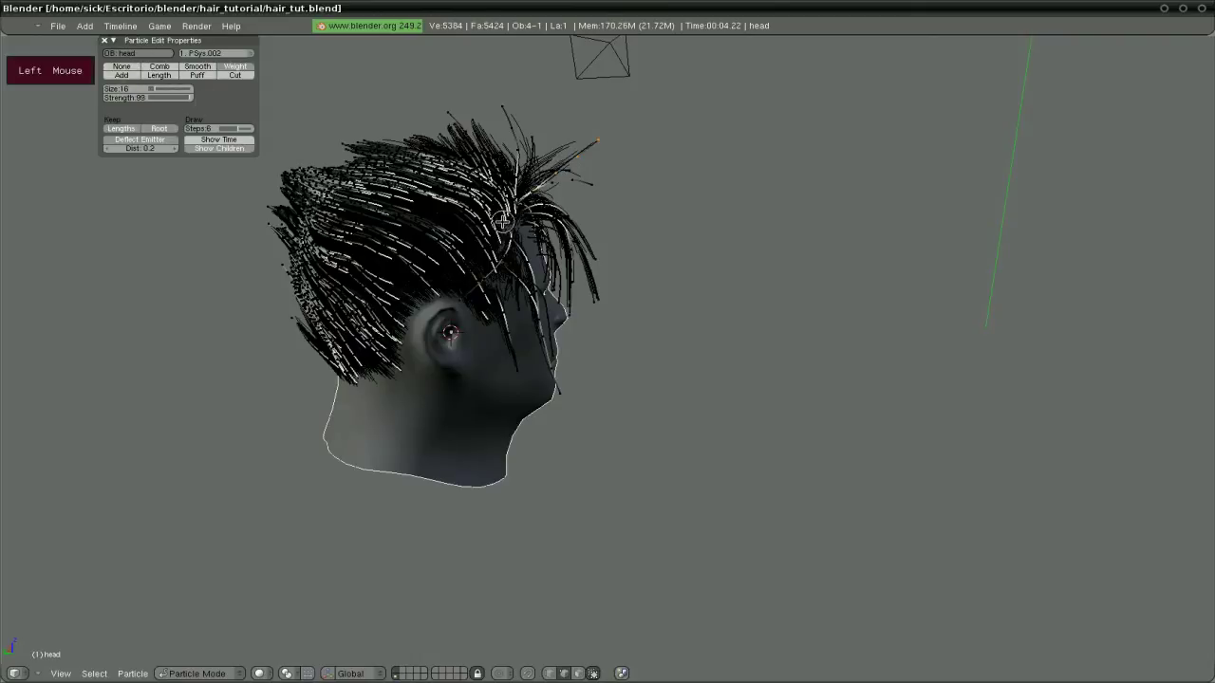
Comb the selected strand backward and down with repeated strokes until it curves along the right side of the head.
{"action": "left_click", "coordinate": [160, 66]}
{"action": "mouse_move", "coordinate": [578, 203]}
{"action": "middle_mouse_down"}
{"action": "mouse_move", "coordinate": [455, 156]}
{"action": "mouse_move", "coordinate": [440, 136]}
{"action": "middle_mouse_up"}
{"action": "left_click_drag", "start_coordinate": [569, 128], "coordinate": [407, 177]}
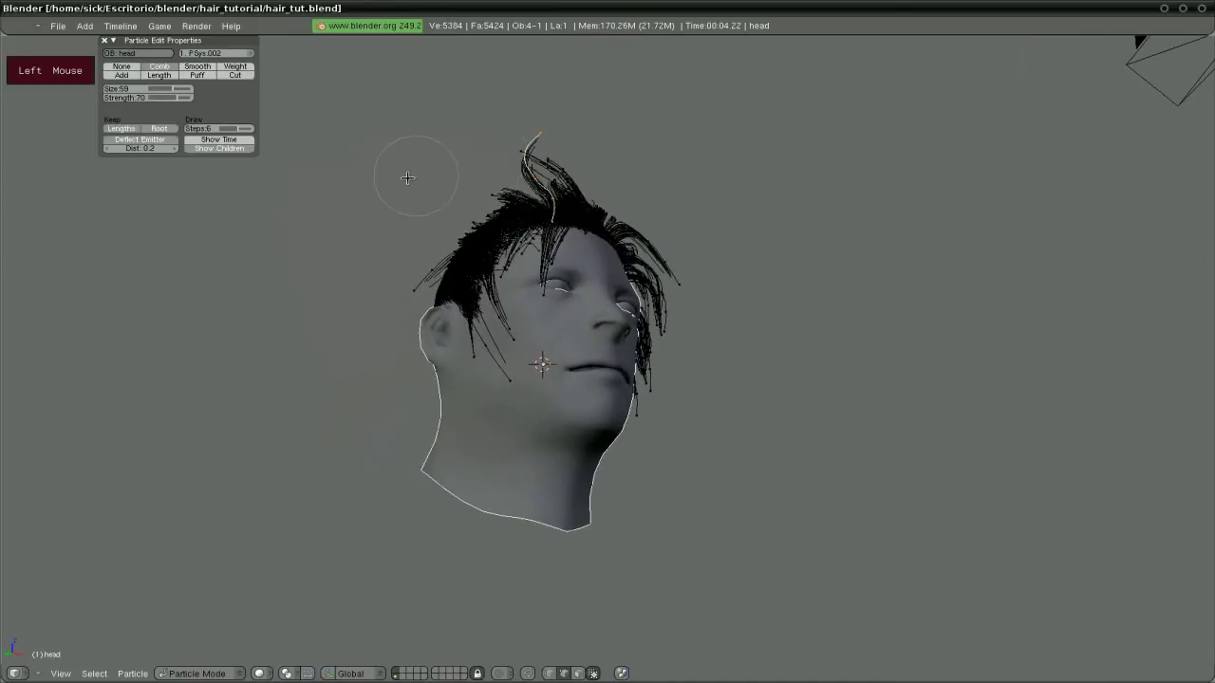
{"action": "mouse_move", "coordinate": [488, 127]}
{"action": "left_mouse_down"}
{"action": "mouse_move", "coordinate": [498, 129]}
{"action": "mouse_move", "coordinate": [382, 169]}
{"action": "left_mouse_up"}
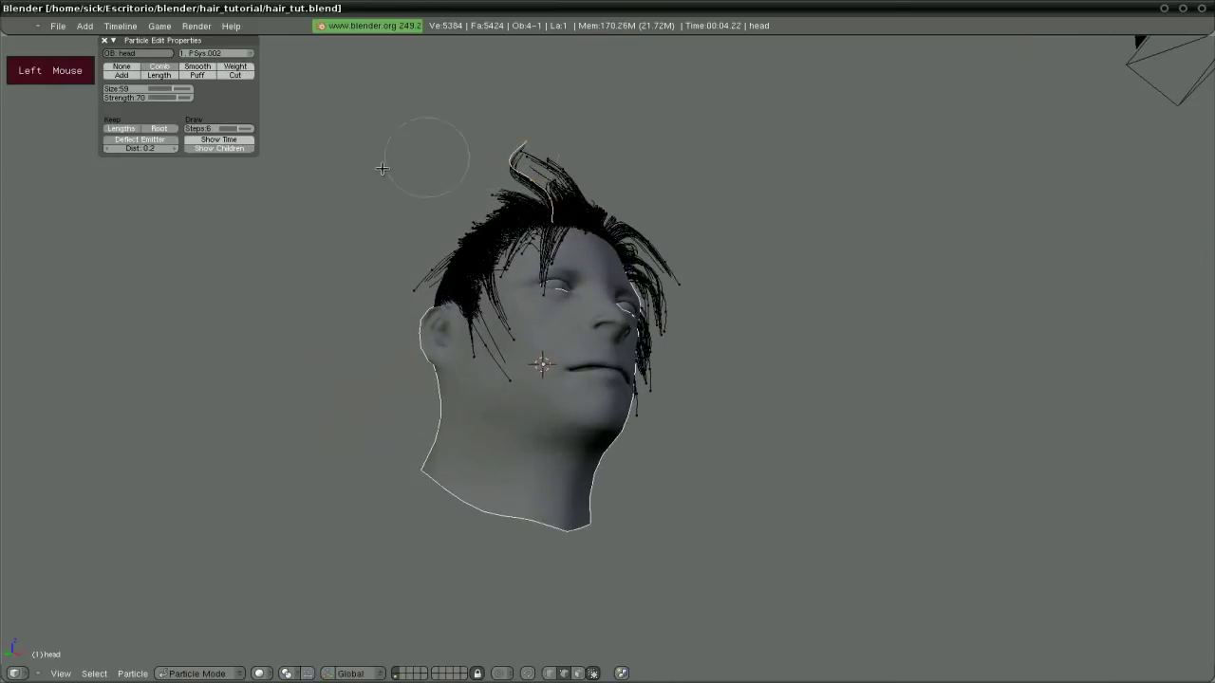
{"action": "left_click_drag", "start_coordinate": [517, 137], "coordinate": [520, 141]}
{"action": "mouse_move", "coordinate": [360, 150]}
{"action": "left_mouse_down"}
{"action": "mouse_move", "coordinate": [502, 128]}
{"action": "mouse_move", "coordinate": [468, 156]}
{"action": "left_mouse_up"}
{"action": "left_click_drag", "start_coordinate": [365, 182], "coordinate": [372, 177]}
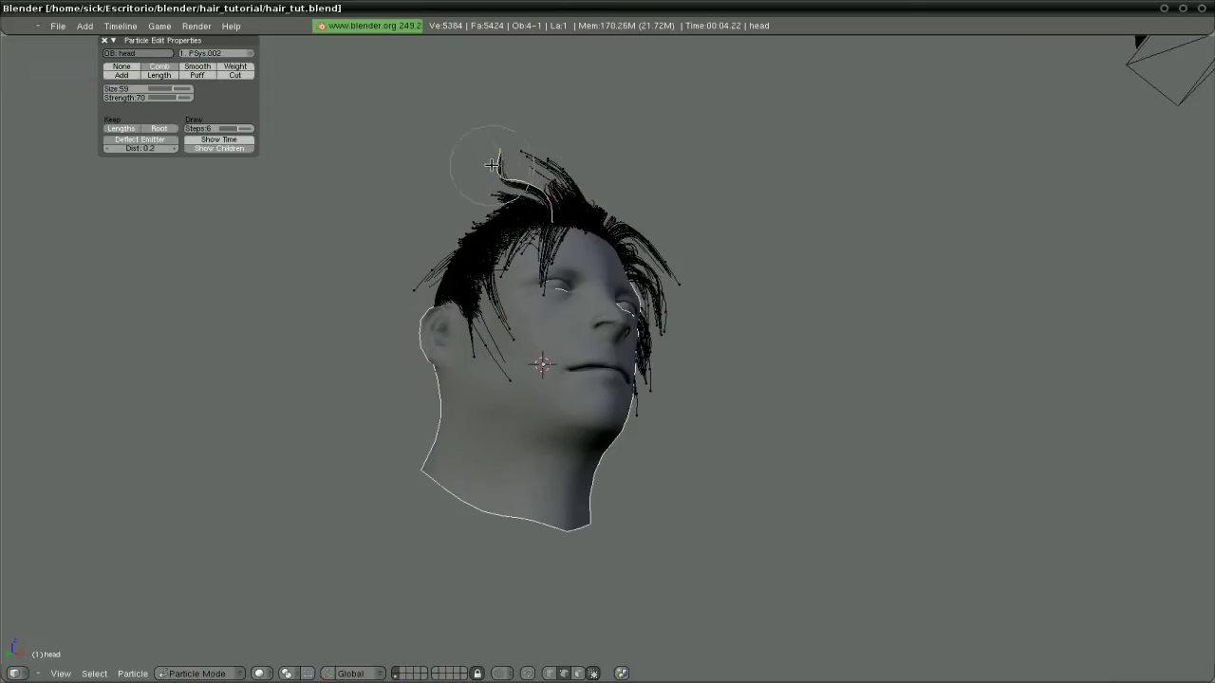
{"action": "left_click_drag", "start_coordinate": [453, 164], "coordinate": [501, 168]}
{"action": "left_click_drag", "start_coordinate": [397, 180], "coordinate": [398, 179]}
{"action": "left_click_drag", "start_coordinate": [493, 152], "coordinate": [491, 152]}
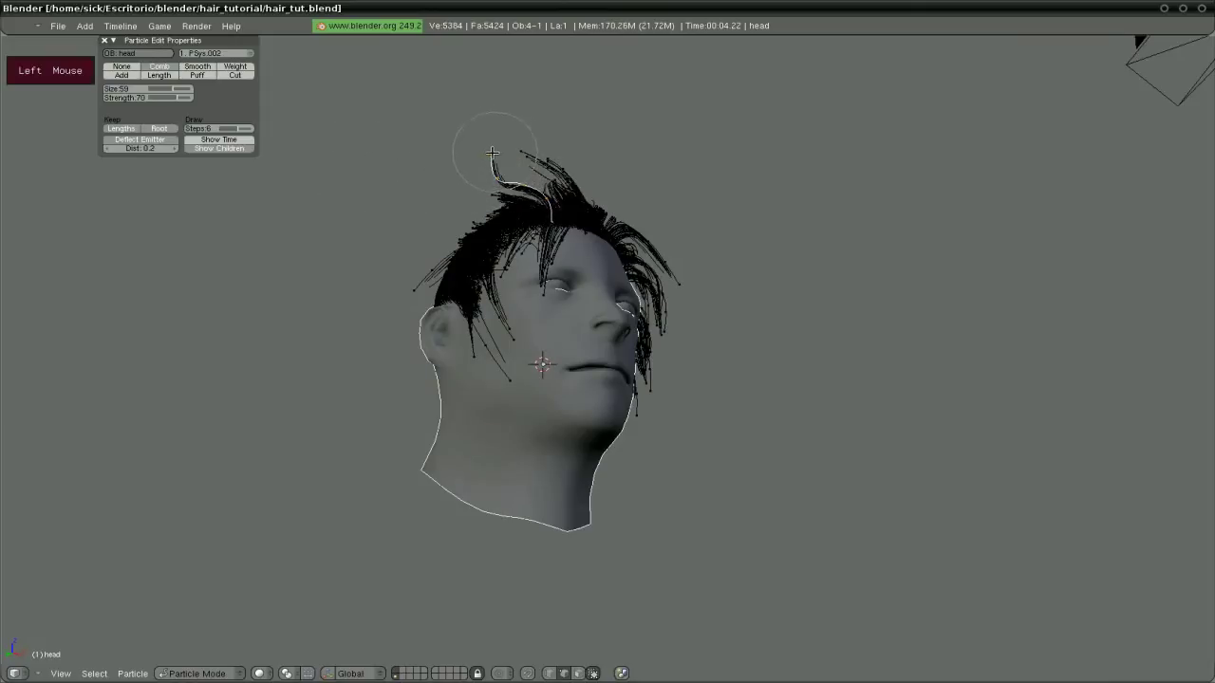
{"action": "left_click_drag", "start_coordinate": [356, 213], "coordinate": [361, 209]}
{"action": "left_click_drag", "start_coordinate": [467, 167], "coordinate": [472, 165]}
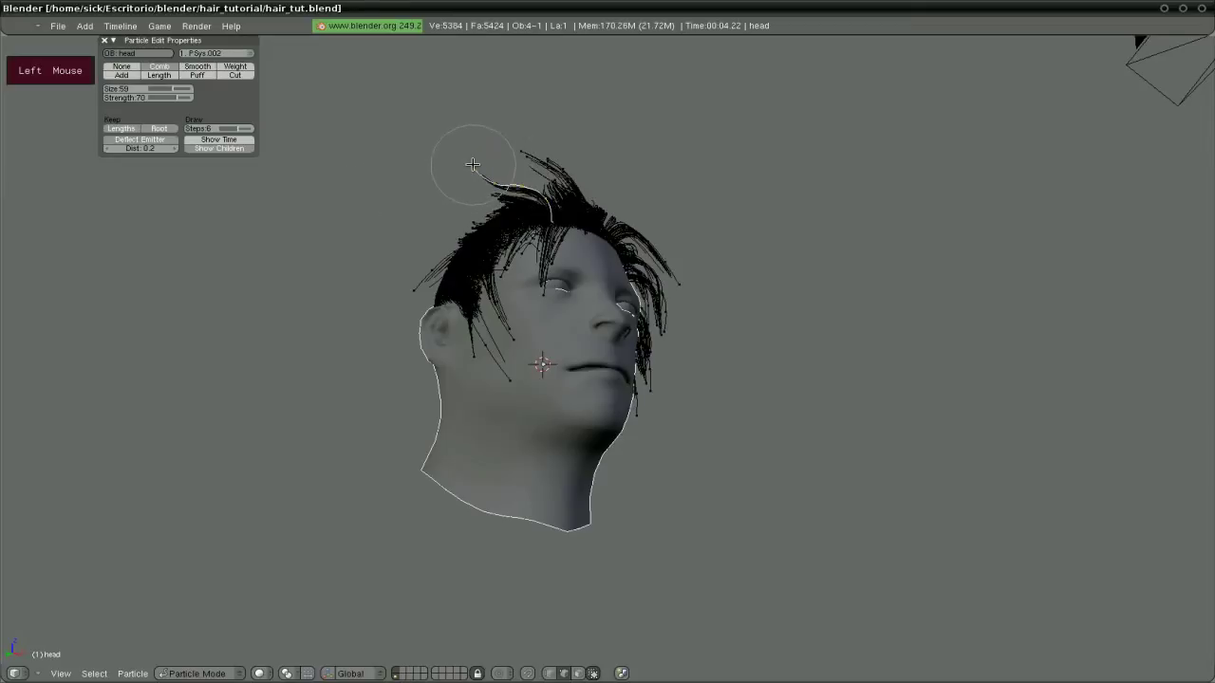
{"action": "left_click_drag", "start_coordinate": [405, 267], "coordinate": [406, 264]}
{"action": "left_click_drag", "start_coordinate": [444, 225], "coordinate": [432, 228]}
{"action": "left_click_drag", "start_coordinate": [525, 199], "coordinate": [532, 195]}
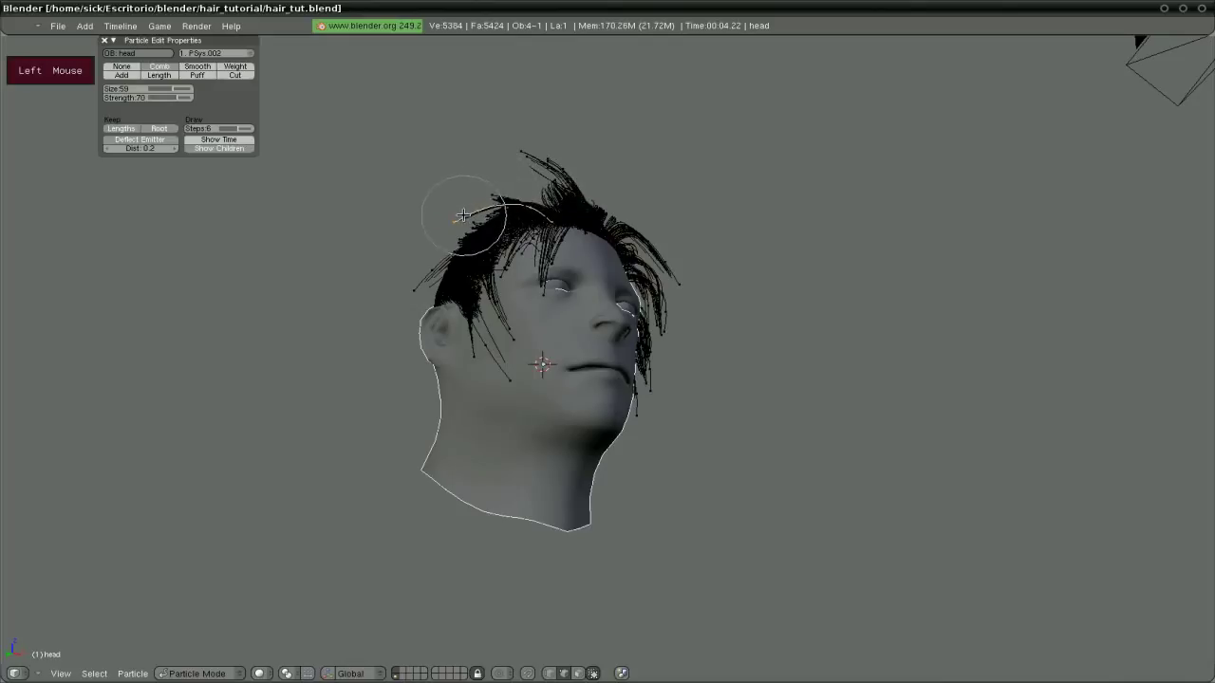
{"action": "middle_click_drag", "start_coordinate": [463, 215], "coordinate": [413, 295]}
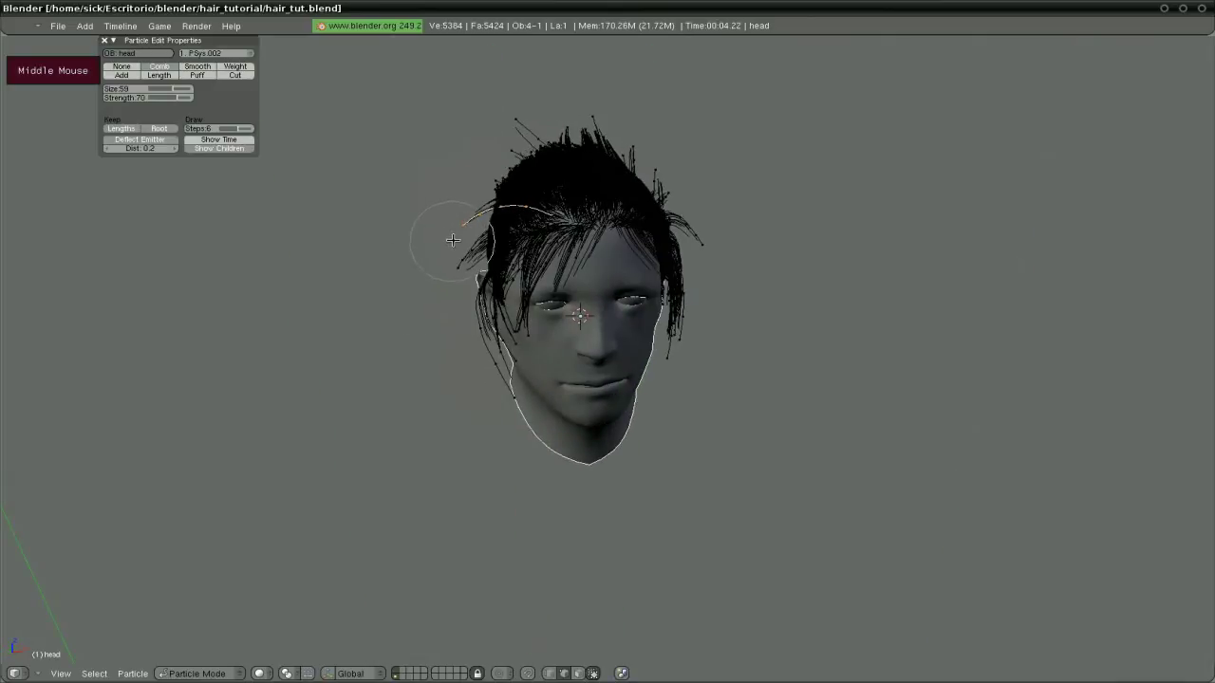
Add another hair at the front hairline on the head's right side, select only that strand, and lengthen it.
{"action": "middle_click_drag", "start_coordinate": [687, 252], "coordinate": [664, 232]}
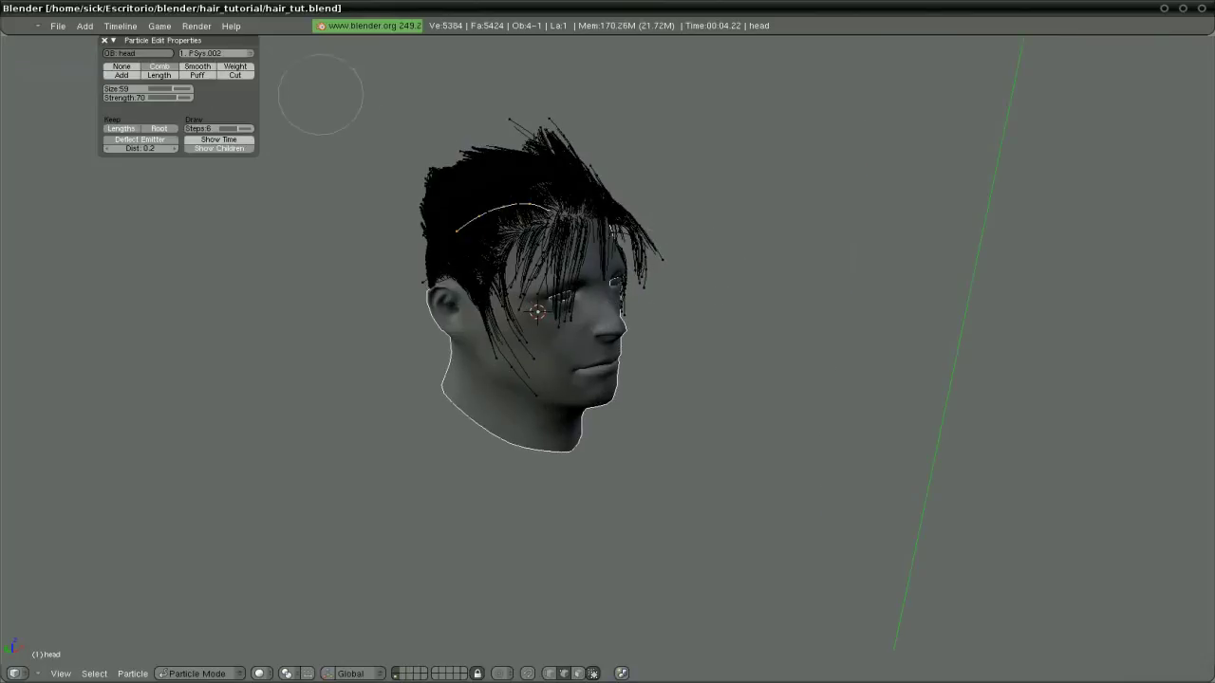
{"action": "left_click", "coordinate": [121, 75]}
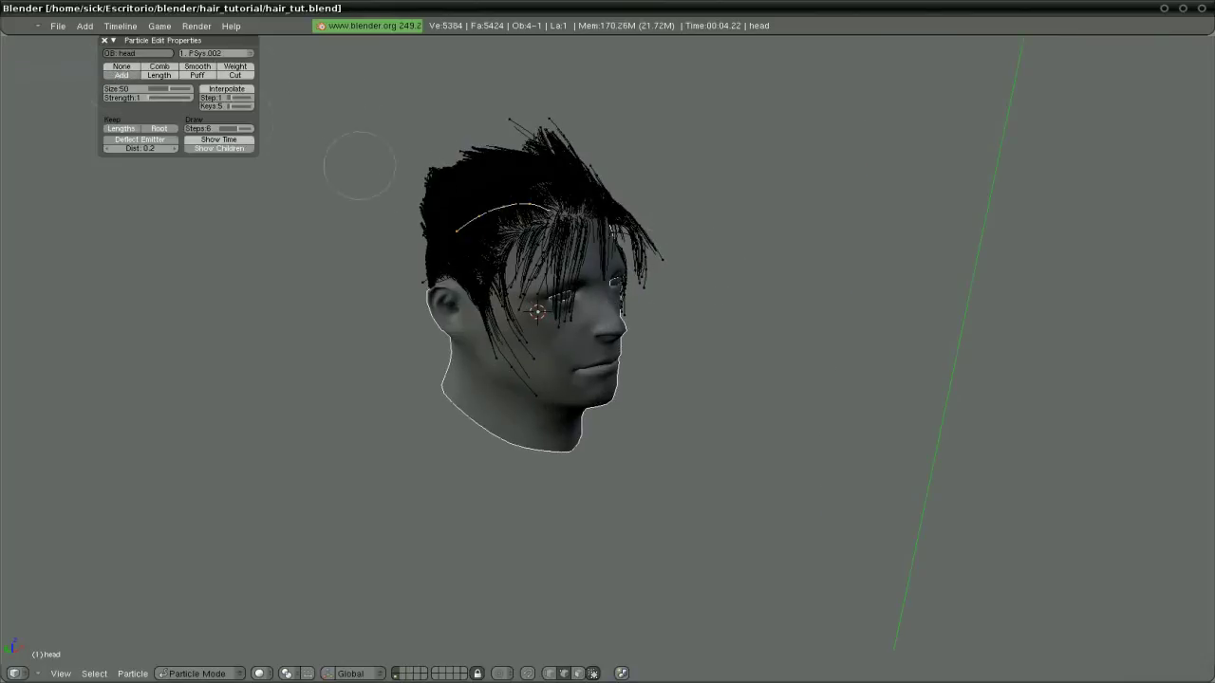
{"action": "left_click", "coordinate": [561, 196]}
{"action": "mouse_move", "coordinate": [542, 199]}
{"action": "middle_mouse_down"}
{"action": "mouse_move", "coordinate": [531, 211]}
{"action": "mouse_move", "coordinate": [634, 184]}
{"action": "mouse_move", "coordinate": [551, 178]}
{"action": "mouse_move", "coordinate": [596, 155]}
{"action": "middle_mouse_up"}
{"action": "key", "text": "a"}
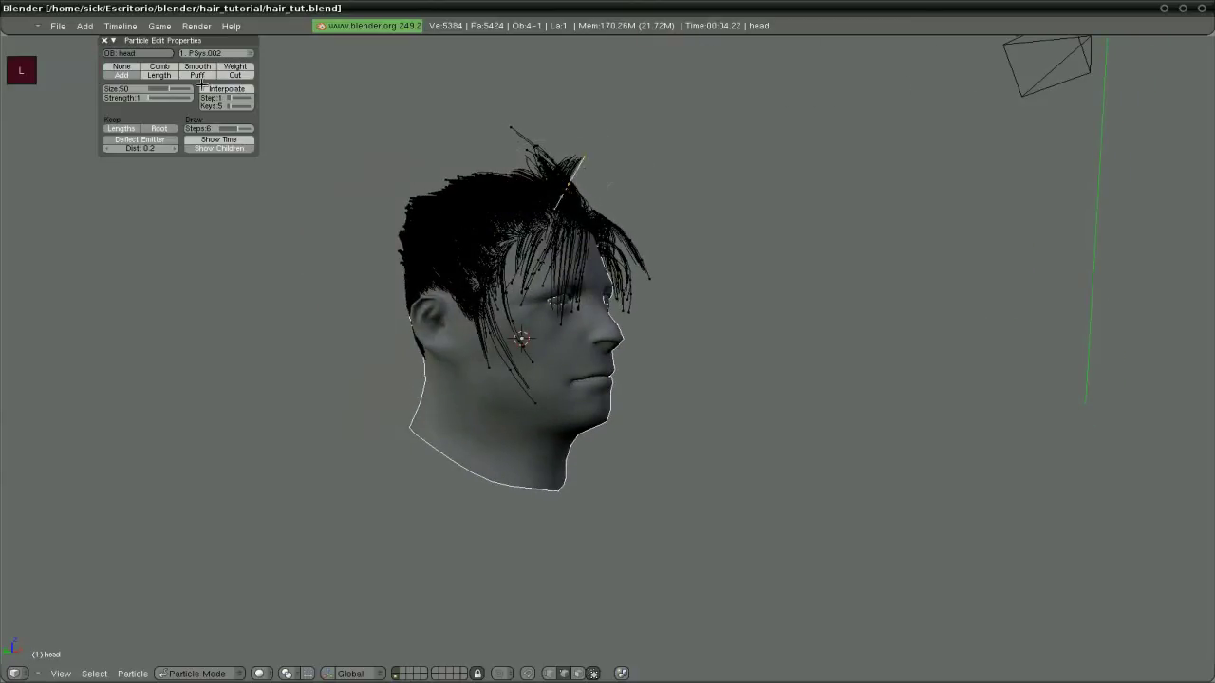
{"action": "left_click", "coordinate": [160, 75]}
{"action": "left_click", "coordinate": [579, 162]}
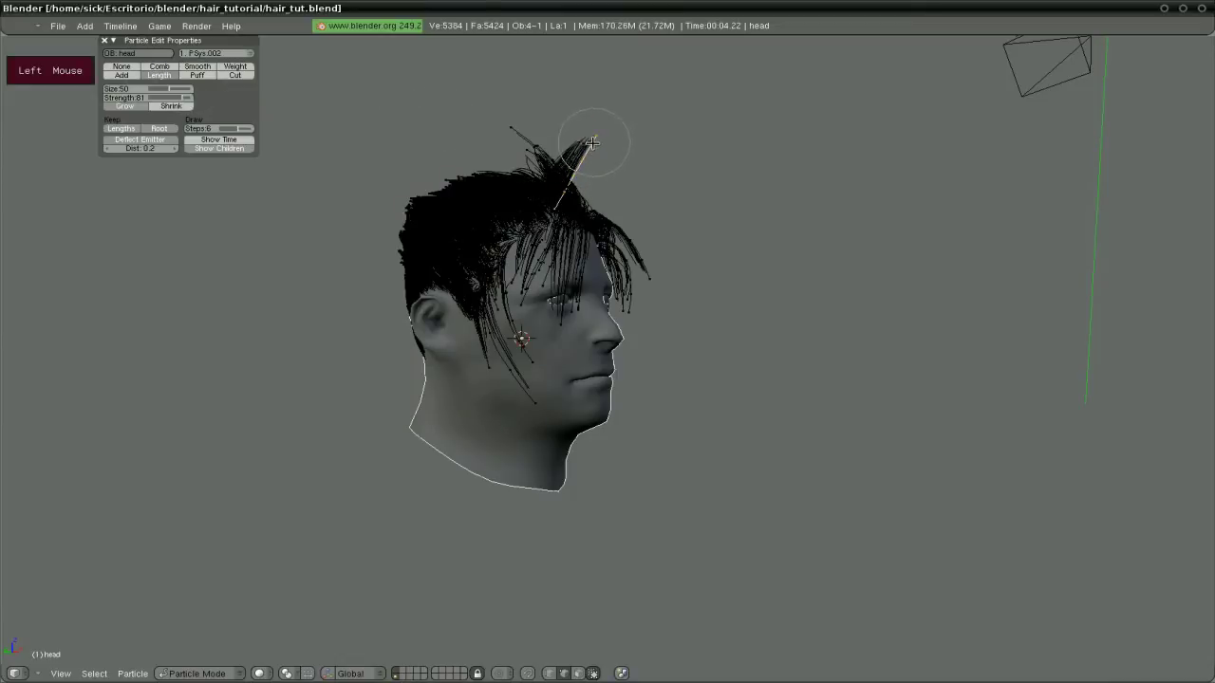
{"action": "left_click_drag", "start_coordinate": [591, 143], "coordinate": [594, 139]}
Paint weight on the second strand's root, lower the Weight brush strength to 48, and paint further along the strand.
{"action": "left_click", "coordinate": [234, 66]}
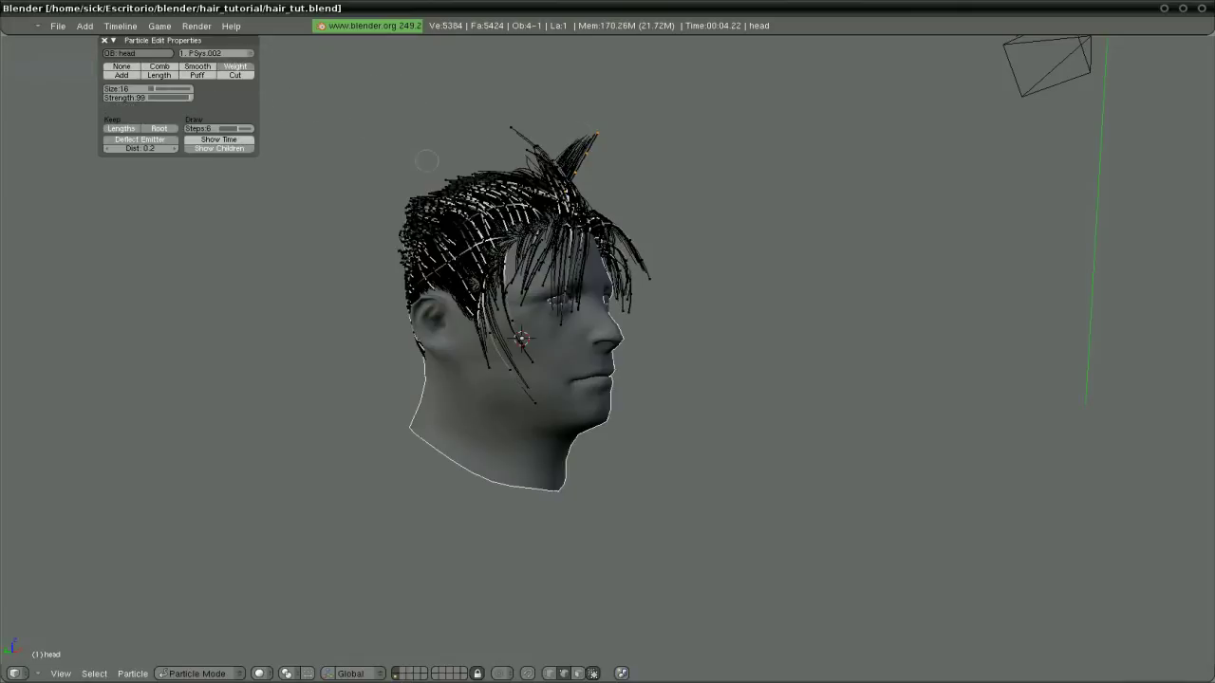
{"action": "mouse_move", "coordinate": [556, 210]}
{"action": "left_mouse_down"}
{"action": "mouse_move", "coordinate": [565, 194]}
{"action": "mouse_move", "coordinate": [544, 195]}
{"action": "left_mouse_up"}
{"action": "left_click_drag", "start_coordinate": [195, 98], "coordinate": [165, 96]}
{"action": "mouse_move", "coordinate": [576, 170]}
{"action": "left_mouse_down"}
{"action": "mouse_move", "coordinate": [582, 161]}
{"action": "mouse_move", "coordinate": [572, 174]}
{"action": "mouse_move", "coordinate": [512, 151]}
{"action": "mouse_move", "coordinate": [446, 150]}
{"action": "mouse_move", "coordinate": [541, 152]}
{"action": "mouse_move", "coordinate": [461, 136]}
{"action": "mouse_move", "coordinate": [423, 144]}
{"action": "mouse_move", "coordinate": [456, 155]}
{"action": "mouse_move", "coordinate": [423, 171]}
{"action": "left_mouse_up"}
Comb the second strand back over the top of the head, adjusting it from the front and the side.
{"action": "left_click", "coordinate": [159, 67]}
{"action": "mouse_move", "coordinate": [427, 175]}
{"action": "middle_mouse_down"}
{"action": "mouse_move", "coordinate": [446, 218]}
{"action": "mouse_move", "coordinate": [380, 211]}
{"action": "mouse_move", "coordinate": [437, 212]}
{"action": "mouse_move", "coordinate": [453, 236]}
{"action": "mouse_move", "coordinate": [490, 209]}
{"action": "middle_mouse_up"}
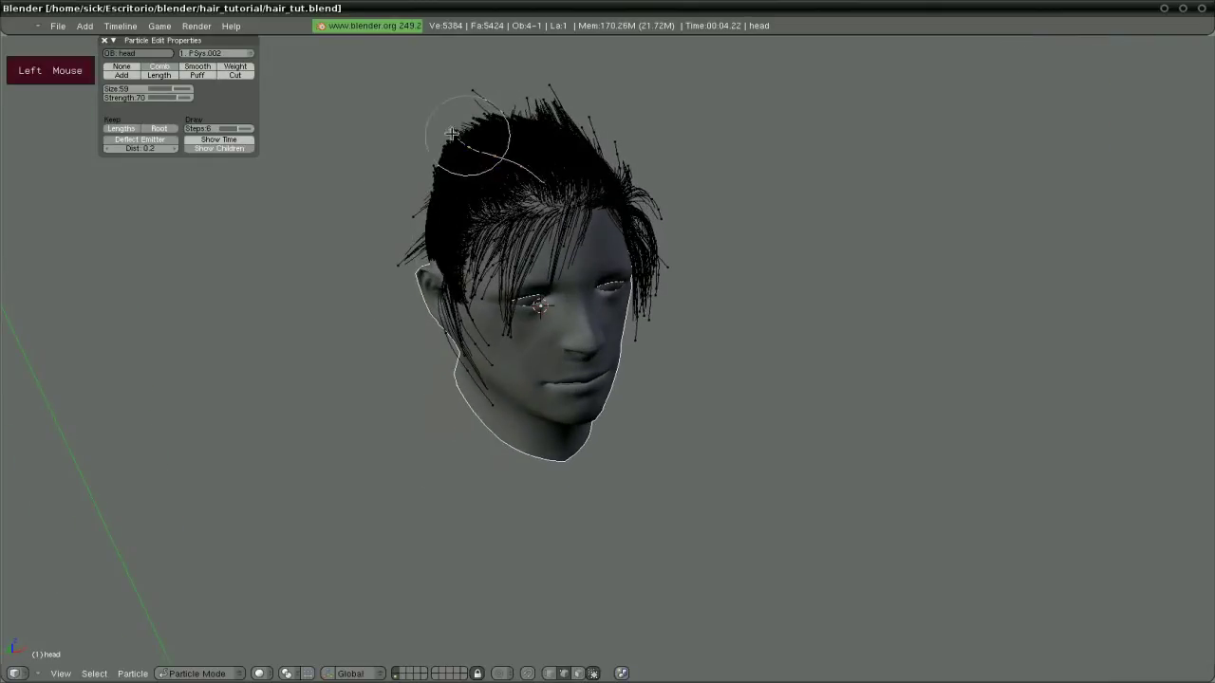
{"action": "left_click_drag", "start_coordinate": [427, 130], "coordinate": [418, 130]}
{"action": "mouse_move", "coordinate": [418, 130]}
{"action": "middle_mouse_down"}
{"action": "mouse_move", "coordinate": [618, 136]}
{"action": "mouse_move", "coordinate": [497, 175]}
{"action": "middle_mouse_up"}
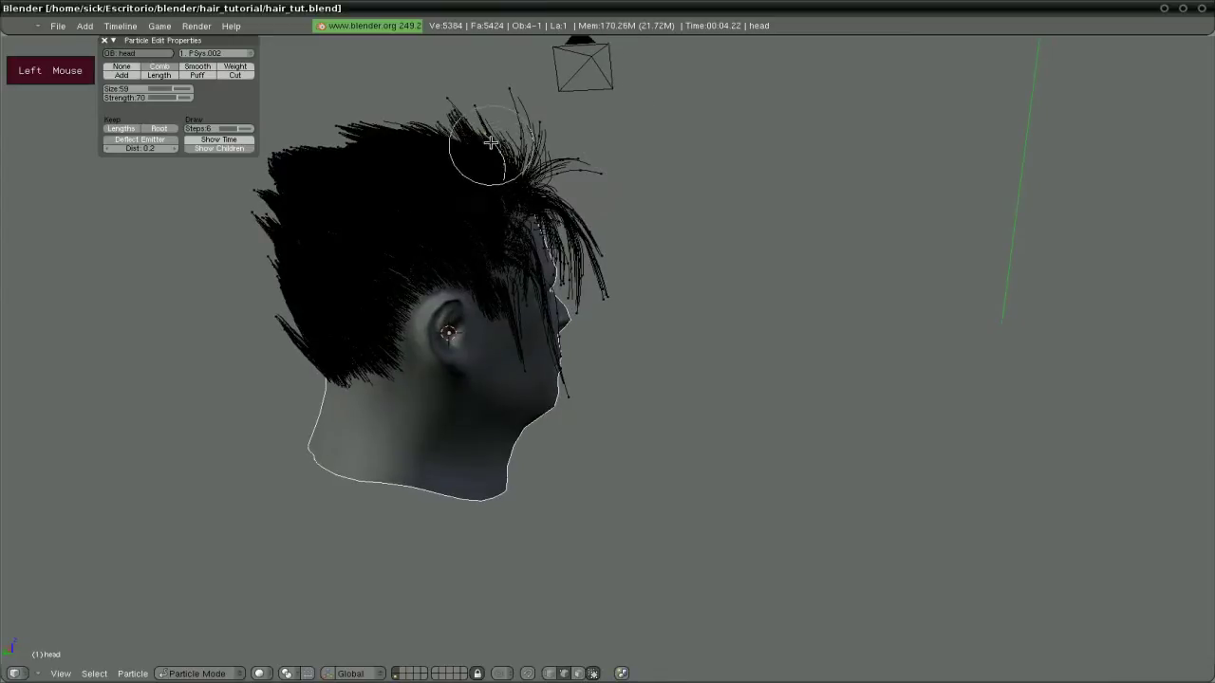
{"action": "left_click_drag", "start_coordinate": [558, 166], "coordinate": [551, 167]}
Add a hair at the temple in front of the head's left ear and select only that strand by linked points.
{"action": "mouse_move", "coordinate": [550, 167]}
{"action": "middle_mouse_down"}
{"action": "mouse_move", "coordinate": [355, 179]}
{"action": "mouse_move", "coordinate": [336, 143]}
{"action": "mouse_move", "coordinate": [402, 122]}
{"action": "mouse_move", "coordinate": [503, 210]}
{"action": "mouse_move", "coordinate": [715, 205]}
{"action": "mouse_move", "coordinate": [651, 231]}
{"action": "mouse_move", "coordinate": [487, 257]}
{"action": "mouse_move", "coordinate": [418, 242]}
{"action": "mouse_move", "coordinate": [403, 224]}
{"action": "mouse_move", "coordinate": [327, 229]}
{"action": "middle_mouse_up"}
{"action": "scroll", "coordinate": [401, 122], "scroll_direction": "down", "scroll_amount": 2}
{"action": "middle_click_drag", "start_coordinate": [530, 249], "coordinate": [514, 231]}
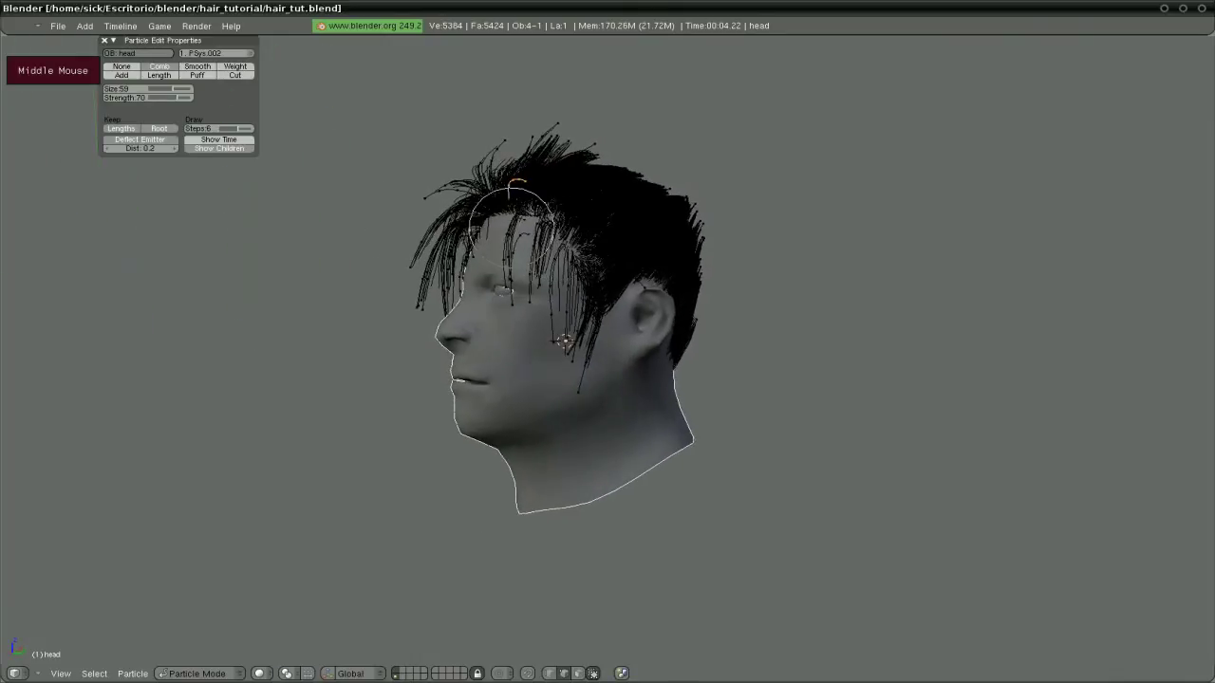
{"action": "left_click", "coordinate": [134, 75]}
{"action": "middle_click_drag", "start_coordinate": [586, 257], "coordinate": [579, 315]}
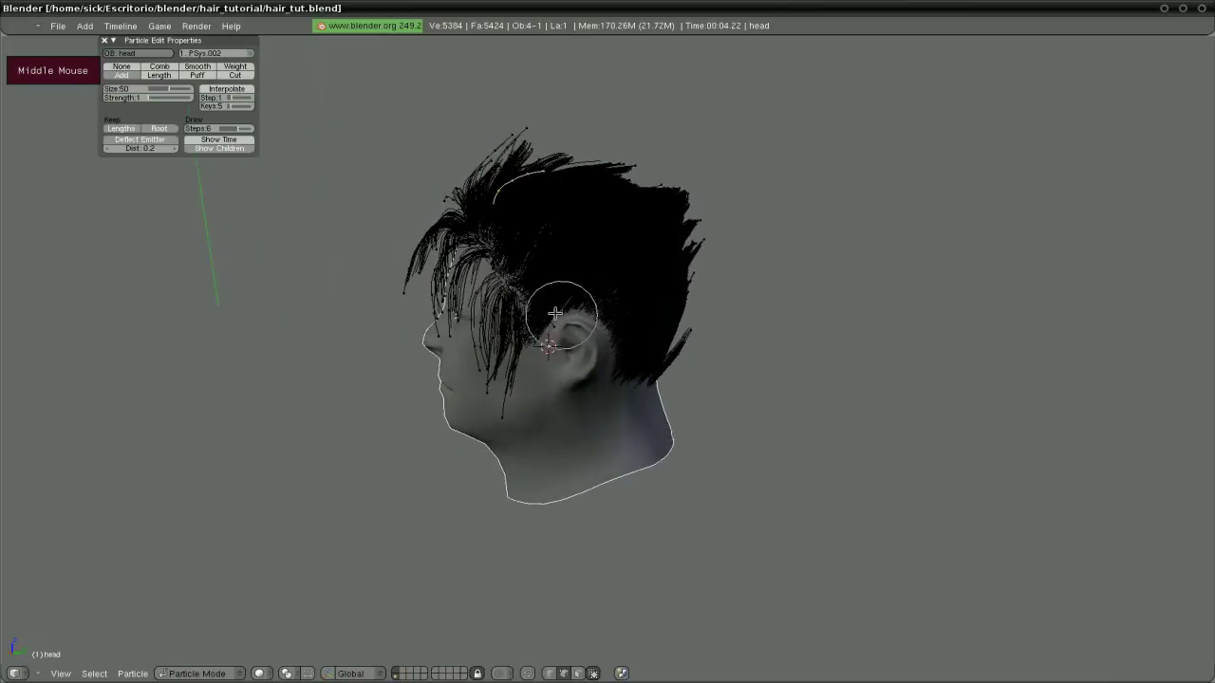
{"action": "left_click", "coordinate": [525, 303]}
{"action": "middle_click_drag", "start_coordinate": [517, 326], "coordinate": [684, 339]}
{"action": "key", "text": "a"}
{"action": "right_click", "coordinate": [699, 283]}
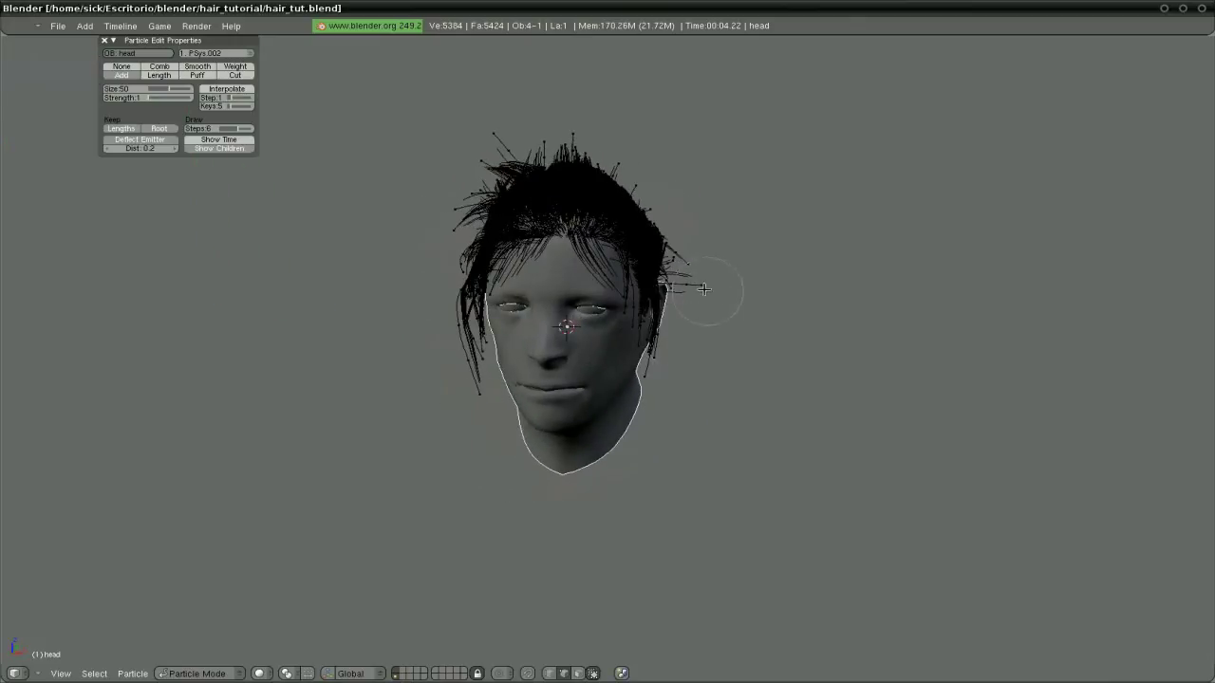
{"action": "key", "text": "l"}
Paint weight on the left temple strand, raise the Weight brush strength to the maximum, and paint its root.
{"action": "left_click", "coordinate": [234, 67]}
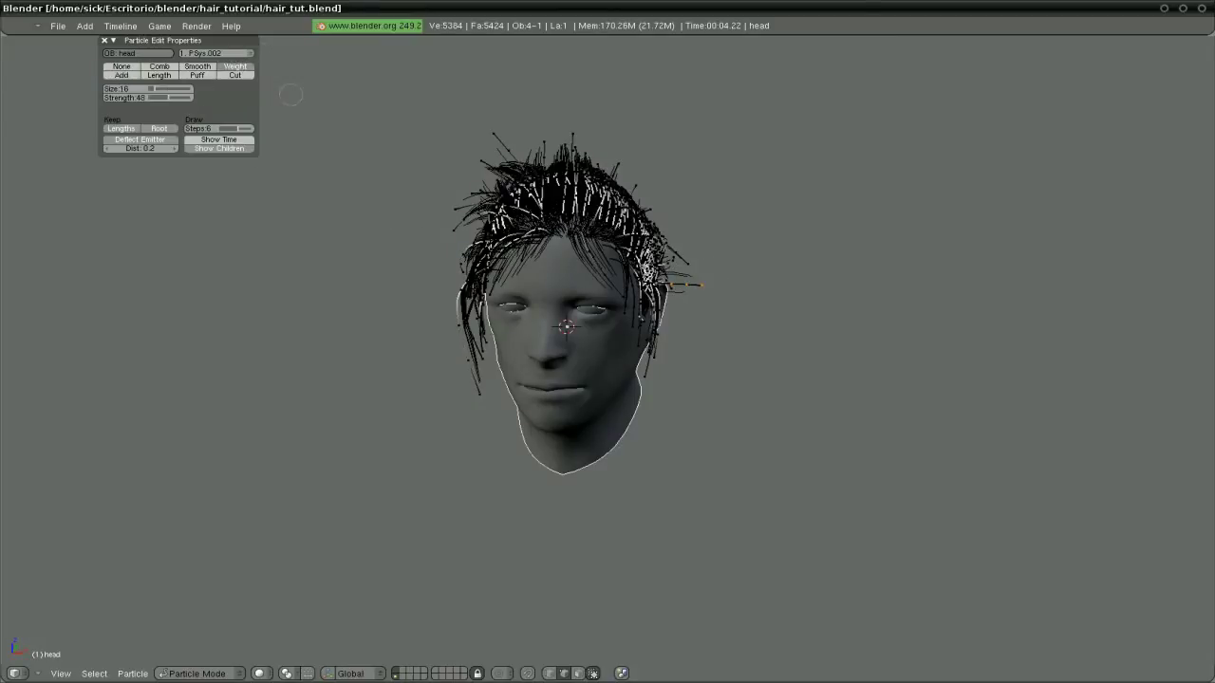
{"action": "left_click", "coordinate": [679, 286]}
{"action": "left_click_drag", "start_coordinate": [167, 91], "coordinate": [152, 96]}
{"action": "scroll", "coordinate": [616, 257], "scroll_direction": "up", "scroll_amount": 2}
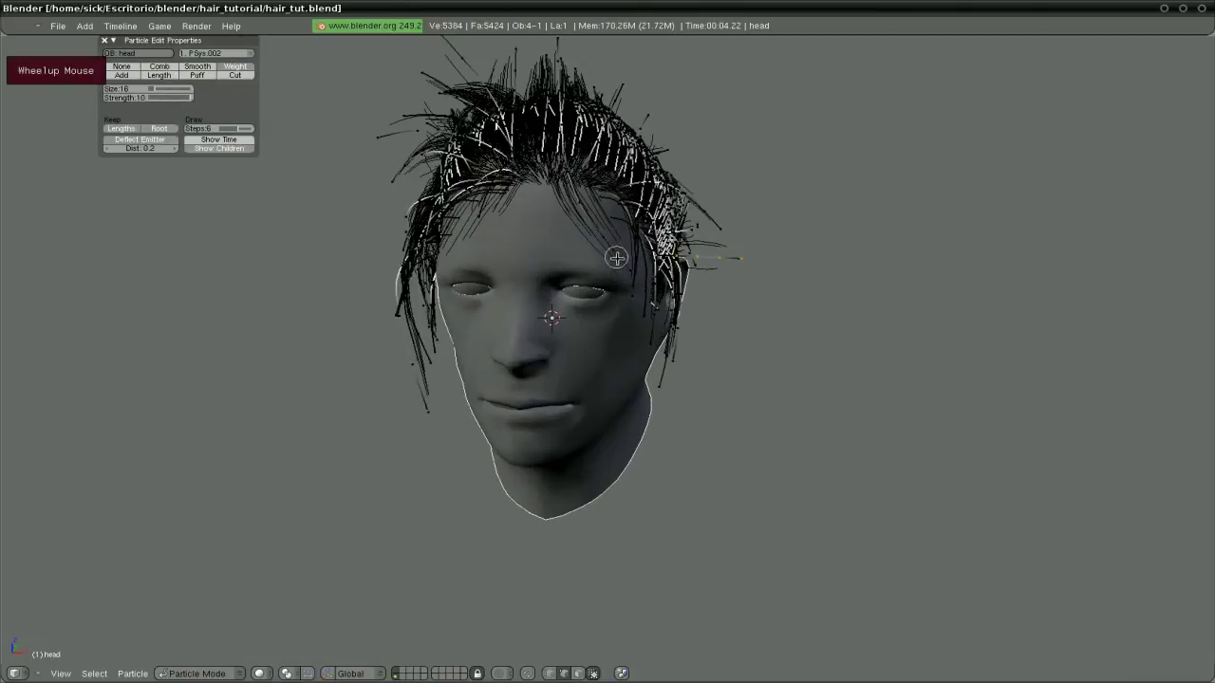
{"action": "left_click", "coordinate": [674, 256]}
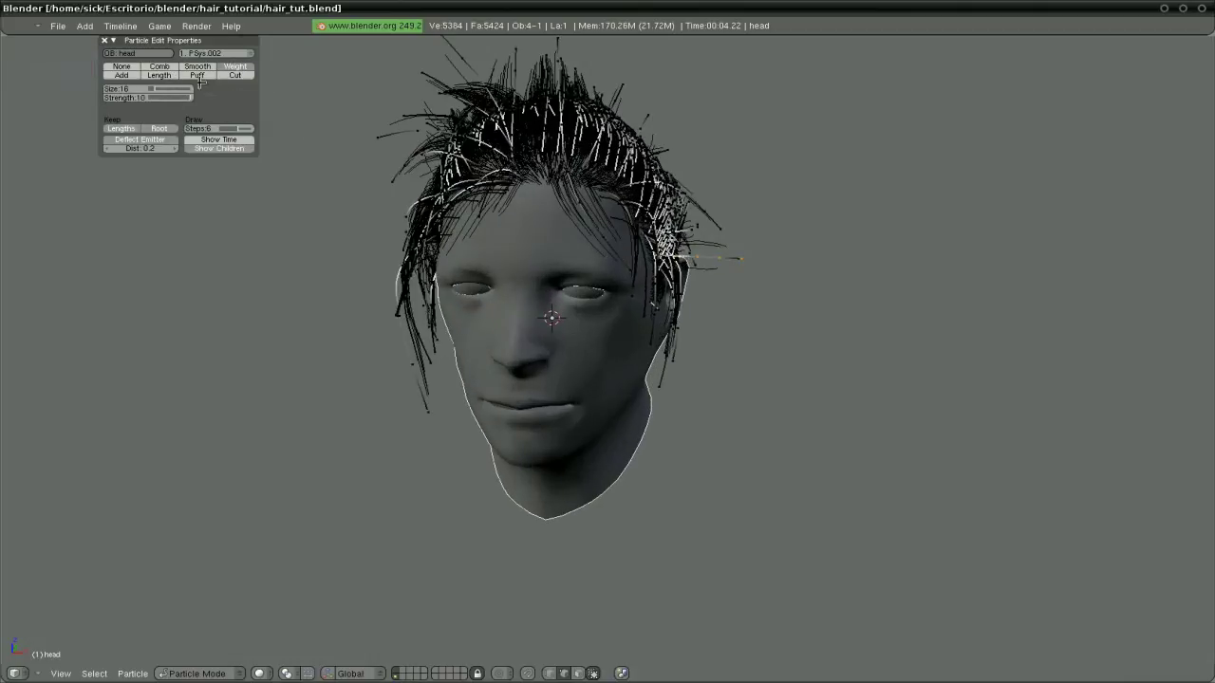
Comb the left temple strand backward and down toward the top of the ear.
{"action": "left_click", "coordinate": [160, 67]}
{"action": "middle_click_drag", "start_coordinate": [800, 263], "coordinate": [714, 204]}
{"action": "mouse_move", "coordinate": [707, 242]}
{"action": "left_mouse_down"}
{"action": "mouse_move", "coordinate": [787, 272]}
{"action": "mouse_move", "coordinate": [811, 302]}
{"action": "mouse_move", "coordinate": [727, 238]}
{"action": "mouse_move", "coordinate": [797, 309]}
{"action": "left_mouse_up"}
{"action": "mouse_move", "coordinate": [736, 259]}
{"action": "left_mouse_down"}
{"action": "mouse_move", "coordinate": [822, 333]}
{"action": "mouse_move", "coordinate": [723, 285]}
{"action": "mouse_move", "coordinate": [800, 332]}
{"action": "left_mouse_up"}
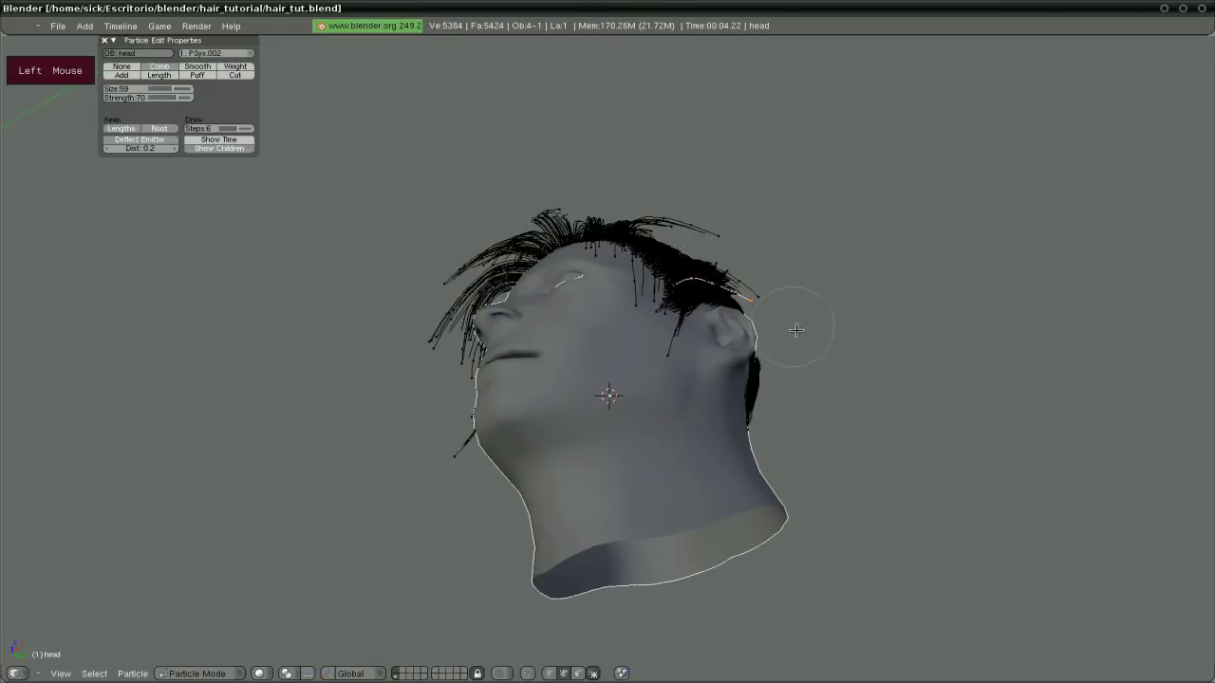
{"action": "mouse_move", "coordinate": [822, 275]}
{"action": "middle_mouse_down"}
{"action": "mouse_move", "coordinate": [740, 351]}
{"action": "mouse_move", "coordinate": [575, 355]}
{"action": "mouse_move", "coordinate": [685, 375]}
{"action": "mouse_move", "coordinate": [863, 355]}
{"action": "mouse_move", "coordinate": [829, 355]}
{"action": "middle_mouse_up"}
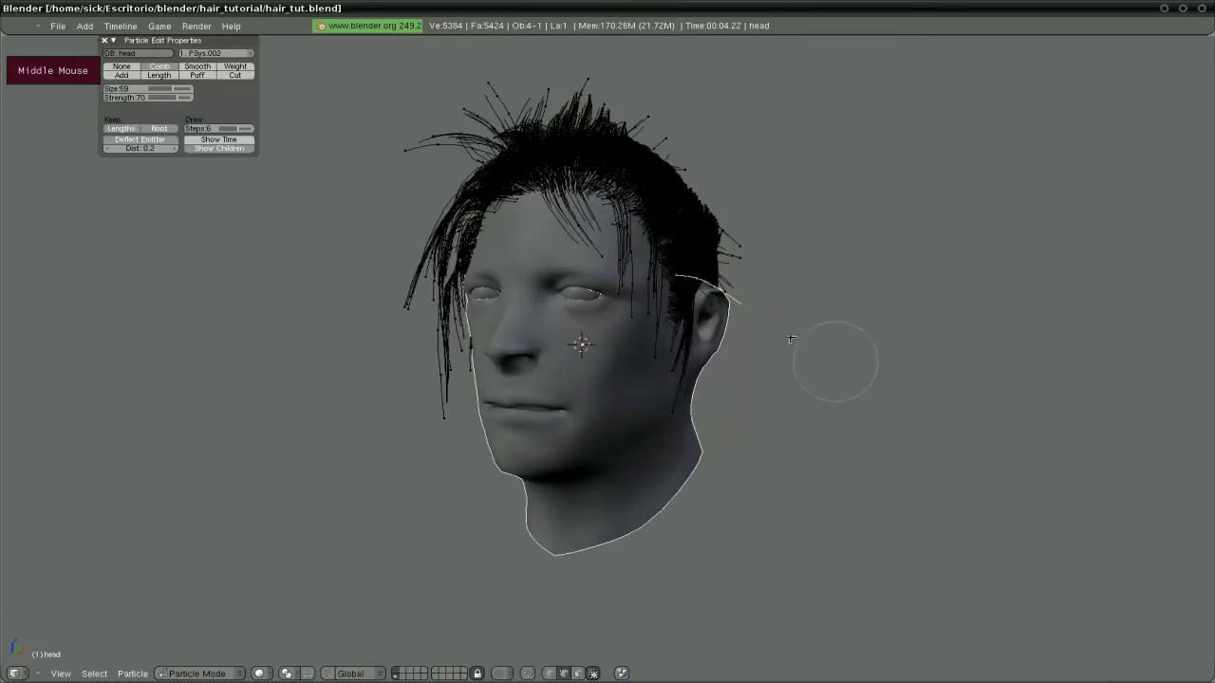
Enable Interpolate for the Add brush and set its strength to 5.
{"action": "scroll", "coordinate": [746, 320], "scroll_direction": "down", "scroll_amount": 2}
{"action": "middle_click_drag", "start_coordinate": [570, 279], "coordinate": [513, 266]}
{"action": "scroll", "coordinate": [686, 276], "scroll_direction": "down", "scroll_amount": 1}
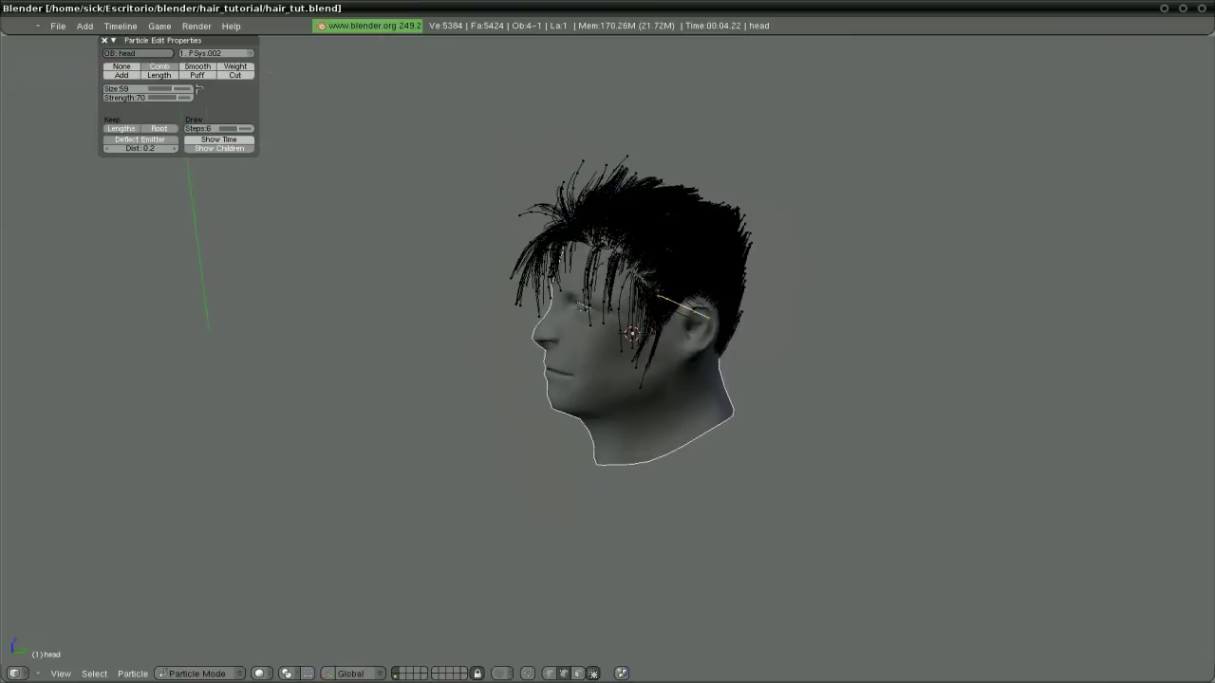
{"action": "left_click", "coordinate": [124, 76]}
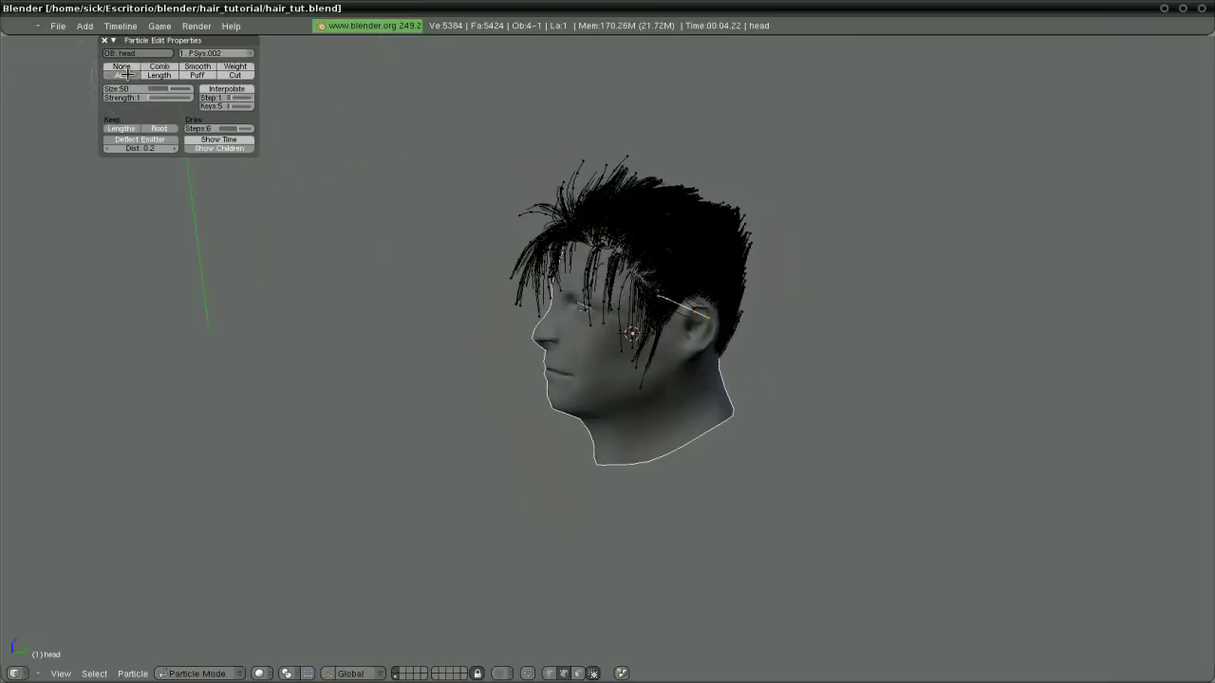
{"action": "left_click", "coordinate": [203, 89]}
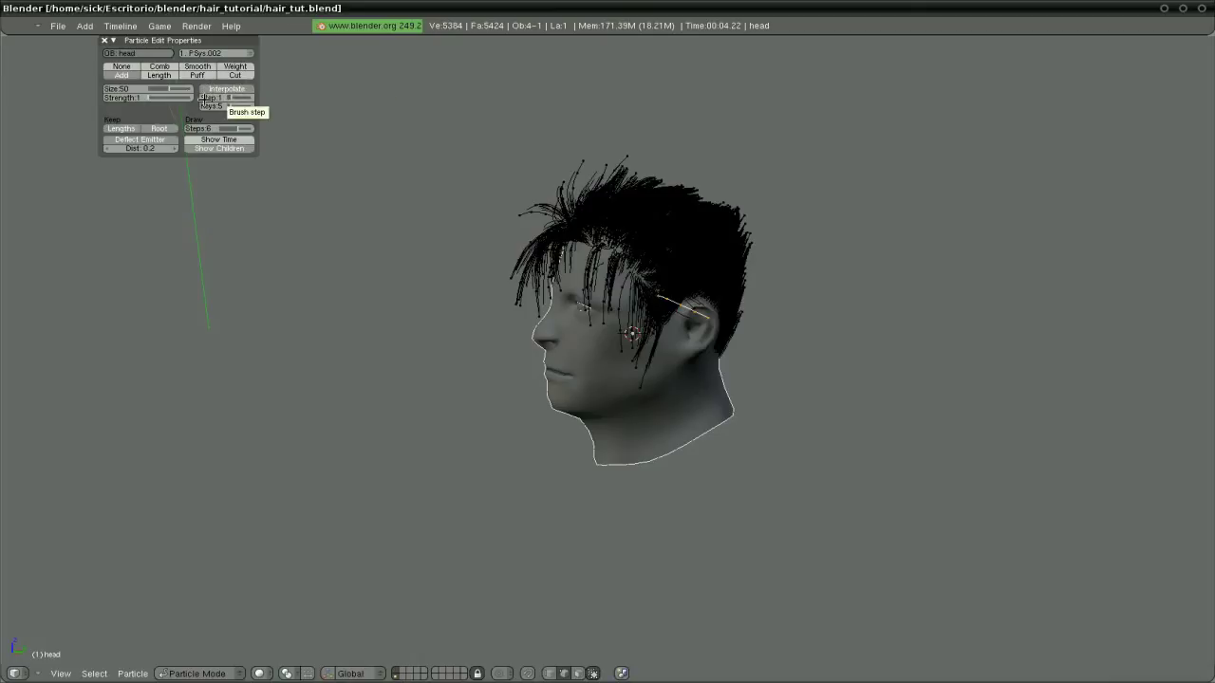
{"action": "left_click", "coordinate": [170, 97]}
Brush interpolated hairs onto the front hairline above the forehead with the Add brush.
{"action": "middle_click_drag", "start_coordinate": [596, 264], "coordinate": [632, 258]}
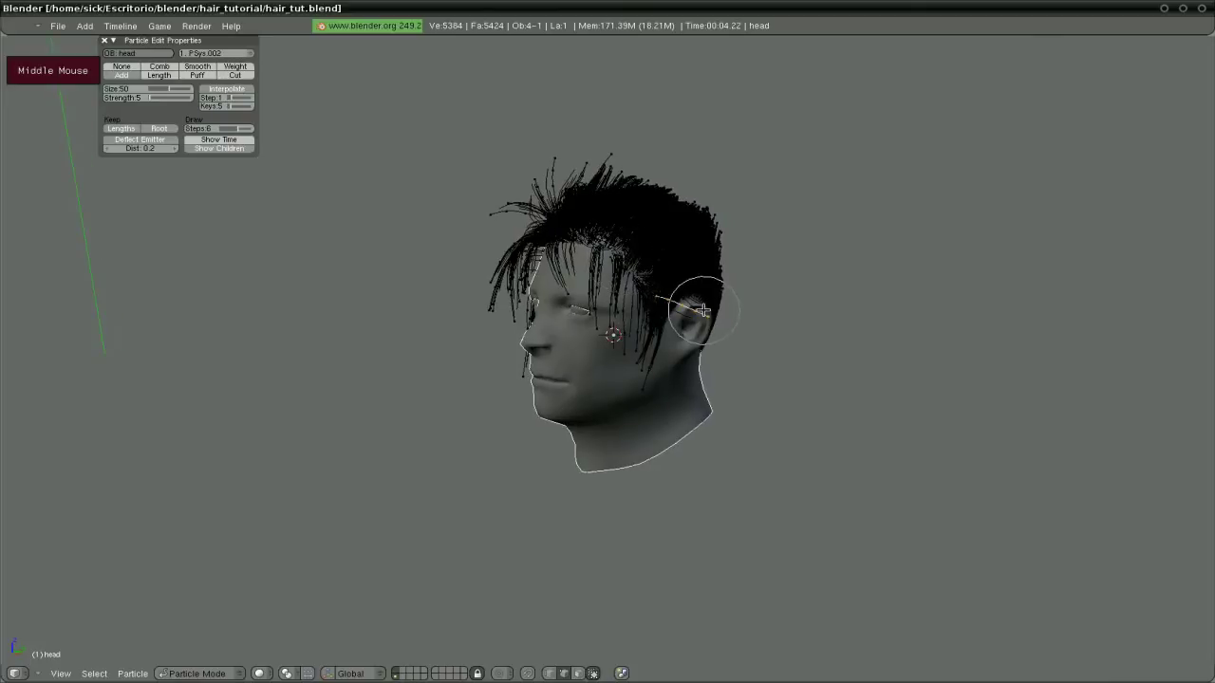
{"action": "middle_click_drag", "start_coordinate": [707, 309], "coordinate": [699, 312]}
{"action": "middle_click_drag", "start_coordinate": [617, 291], "coordinate": [583, 217]}
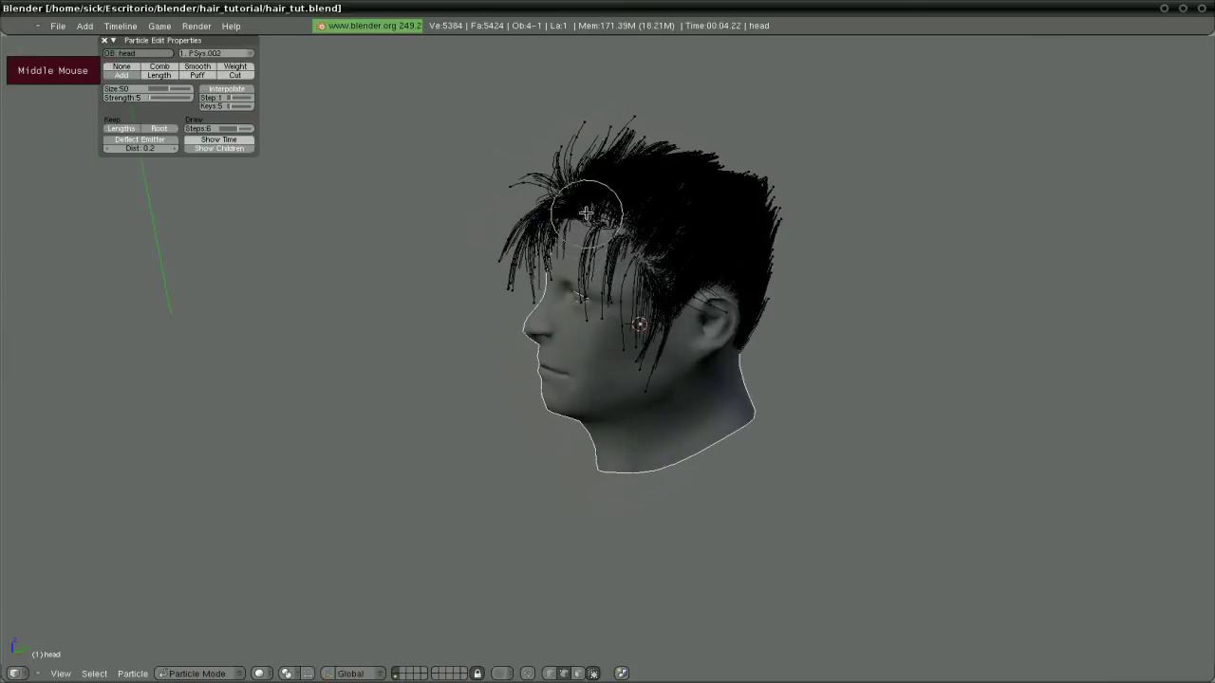
{"action": "left_click_drag", "start_coordinate": [587, 213], "coordinate": [570, 196]}
{"action": "middle_click_drag", "start_coordinate": [569, 196], "coordinate": [610, 204]}
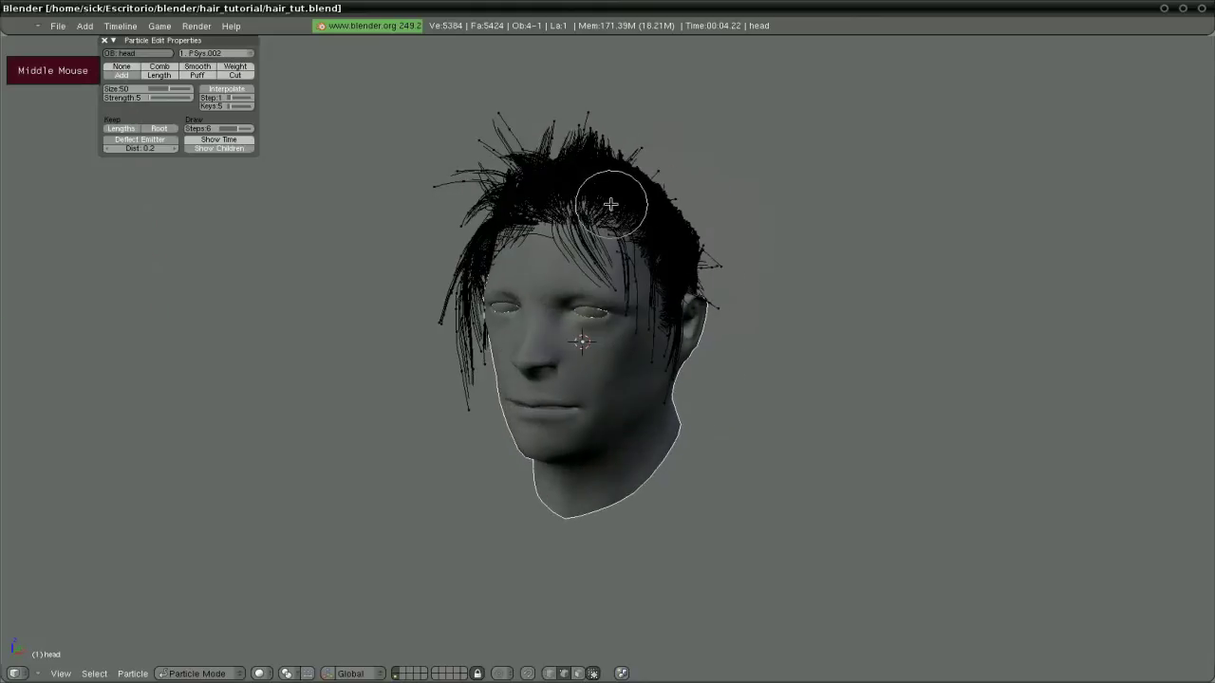
Brush interpolated hairs onto the front hairline and the character's right temple with the Add brush.
{"action": "middle_click_drag", "start_coordinate": [529, 179], "coordinate": [627, 235]}
{"action": "mouse_move", "coordinate": [642, 231]}
{"action": "left_mouse_down"}
{"action": "mouse_move", "coordinate": [688, 176]}
{"action": "mouse_move", "coordinate": [641, 242]}
{"action": "left_mouse_up"}
{"action": "scroll", "coordinate": [639, 248], "scroll_direction": "down", "scroll_amount": 2}
{"action": "scroll", "coordinate": [639, 248], "scroll_direction": "down", "scroll_amount": 2}
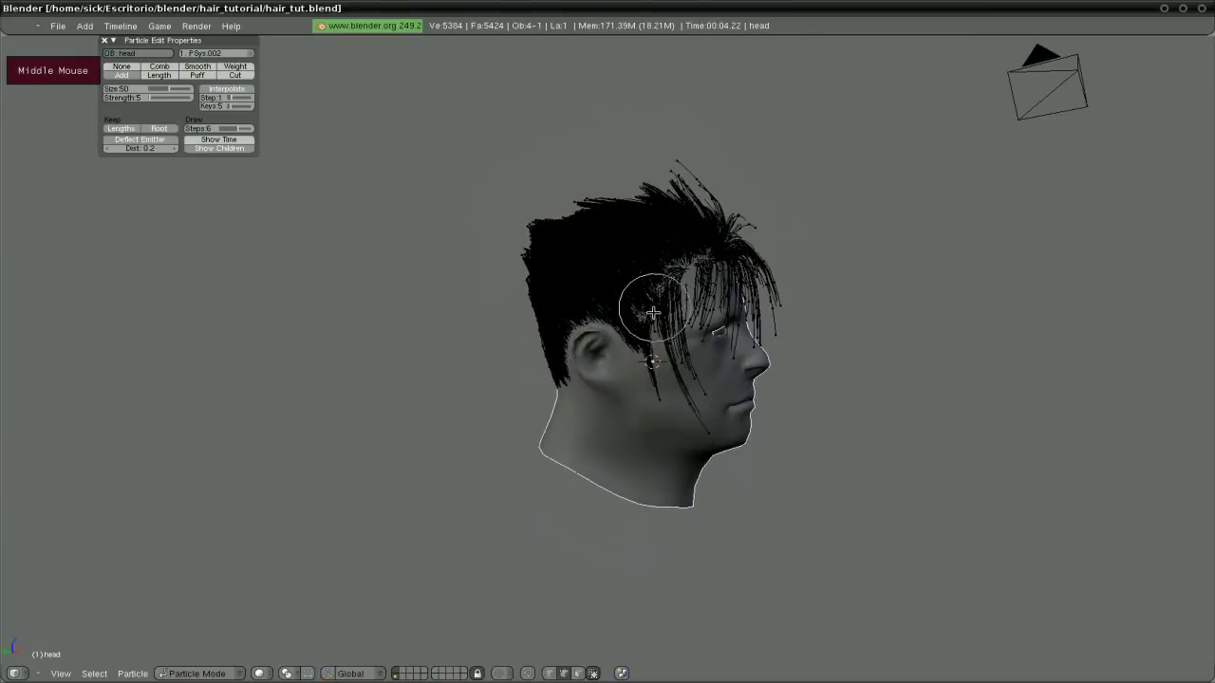
{"action": "left_click_drag", "start_coordinate": [651, 298], "coordinate": [640, 312]}
{"action": "mouse_move", "coordinate": [640, 312]}
{"action": "middle_mouse_down"}
{"action": "mouse_move", "coordinate": [712, 310]}
{"action": "mouse_move", "coordinate": [746, 331]}
{"action": "mouse_move", "coordinate": [903, 355]}
{"action": "mouse_move", "coordinate": [774, 323]}
{"action": "middle_mouse_up"}
Dab more interpolated hairs at several spots around the upper hairline, working from the right temple around to the left.
{"action": "left_click", "coordinate": [652, 246]}
{"action": "middle_click_drag", "start_coordinate": [626, 261], "coordinate": [711, 249]}
{"action": "left_click", "coordinate": [592, 213]}
{"action": "mouse_move", "coordinate": [593, 201]}
{"action": "middle_mouse_down"}
{"action": "mouse_move", "coordinate": [664, 204]}
{"action": "mouse_move", "coordinate": [609, 244]}
{"action": "mouse_move", "coordinate": [667, 227]}
{"action": "middle_mouse_up"}
{"action": "scroll", "coordinate": [666, 211], "scroll_direction": "down", "scroll_amount": 1}
{"action": "left_click", "coordinate": [605, 244]}
{"action": "middle_click_drag", "start_coordinate": [694, 272], "coordinate": [620, 321]}
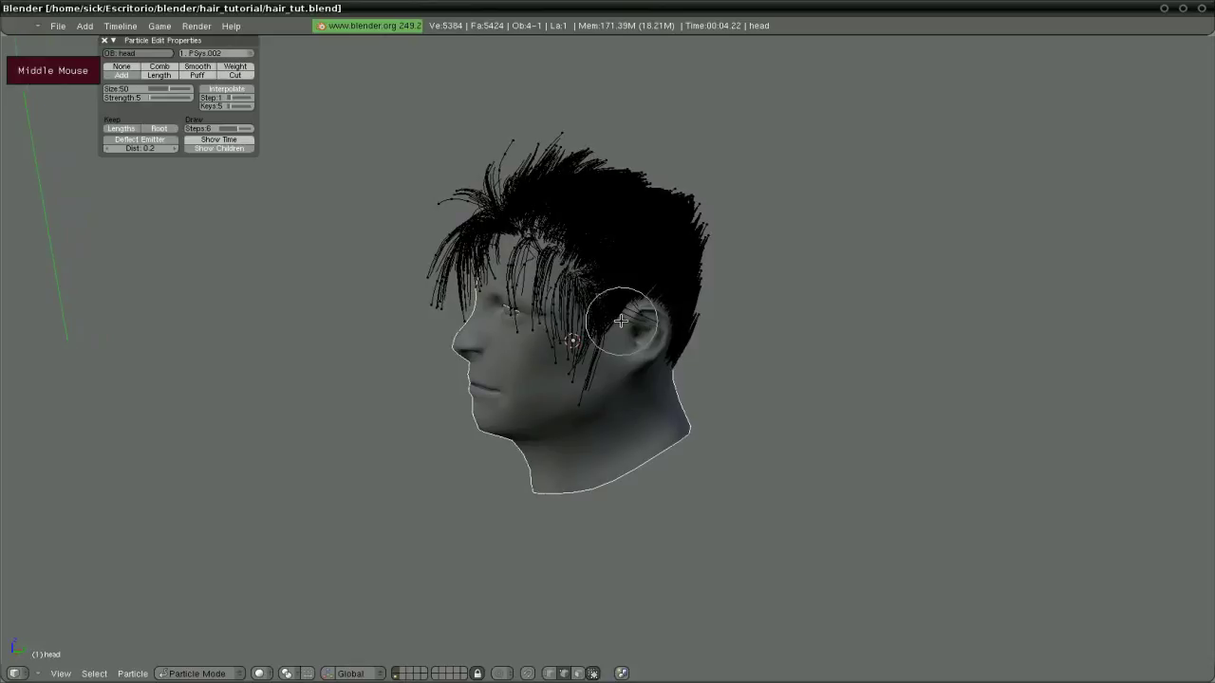
Look through the camera, switch to Object Mode, and shift the camera slightly to reframe the head.
{"action": "key", "text": "KP_0"}
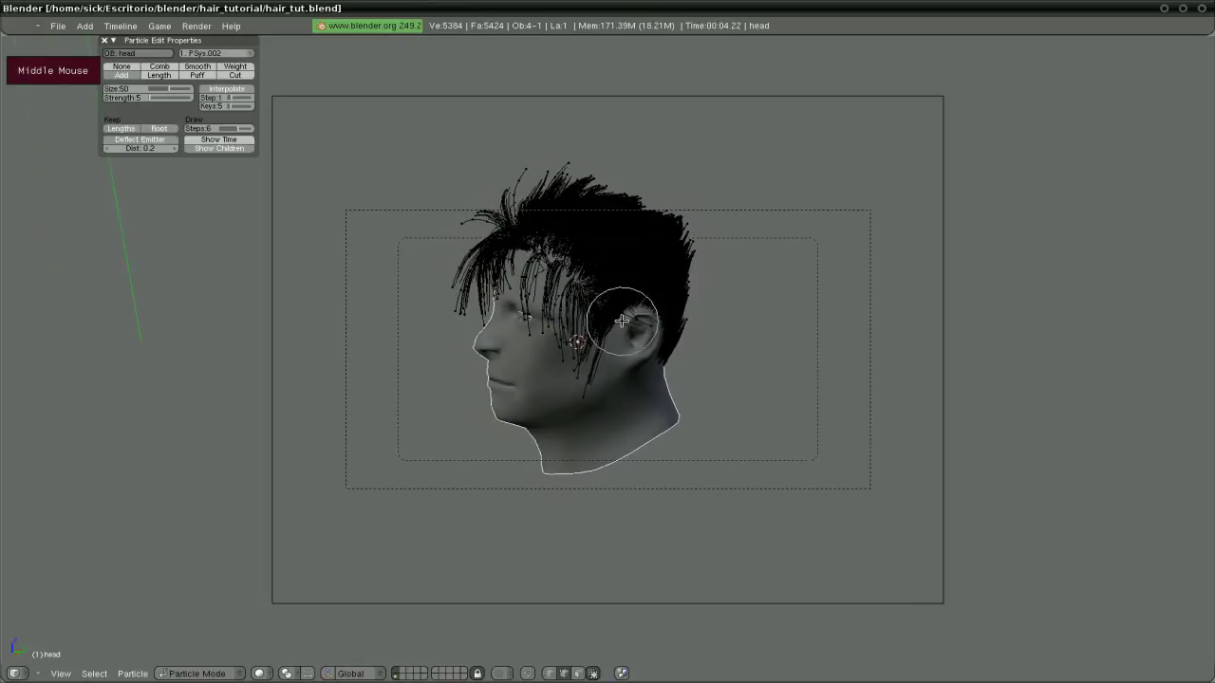
{"action": "left_click", "coordinate": [176, 674]}
{"action": "left_click", "coordinate": [180, 657]}
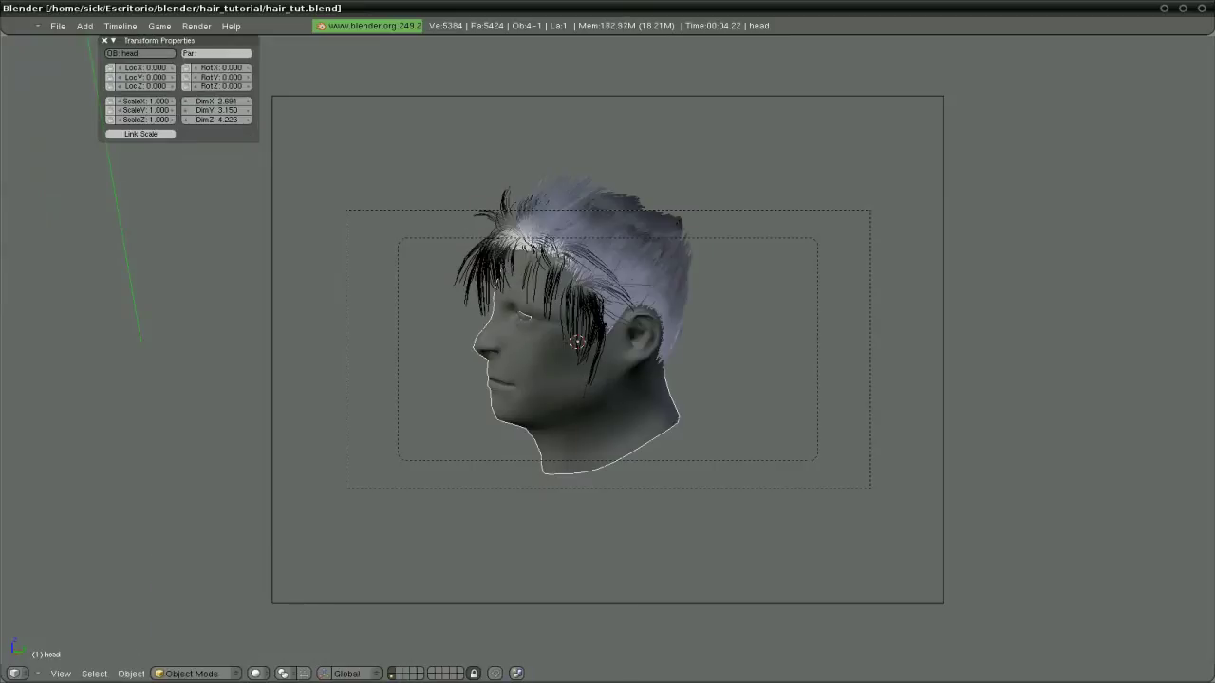
{"action": "right_click", "coordinate": [944, 550]}
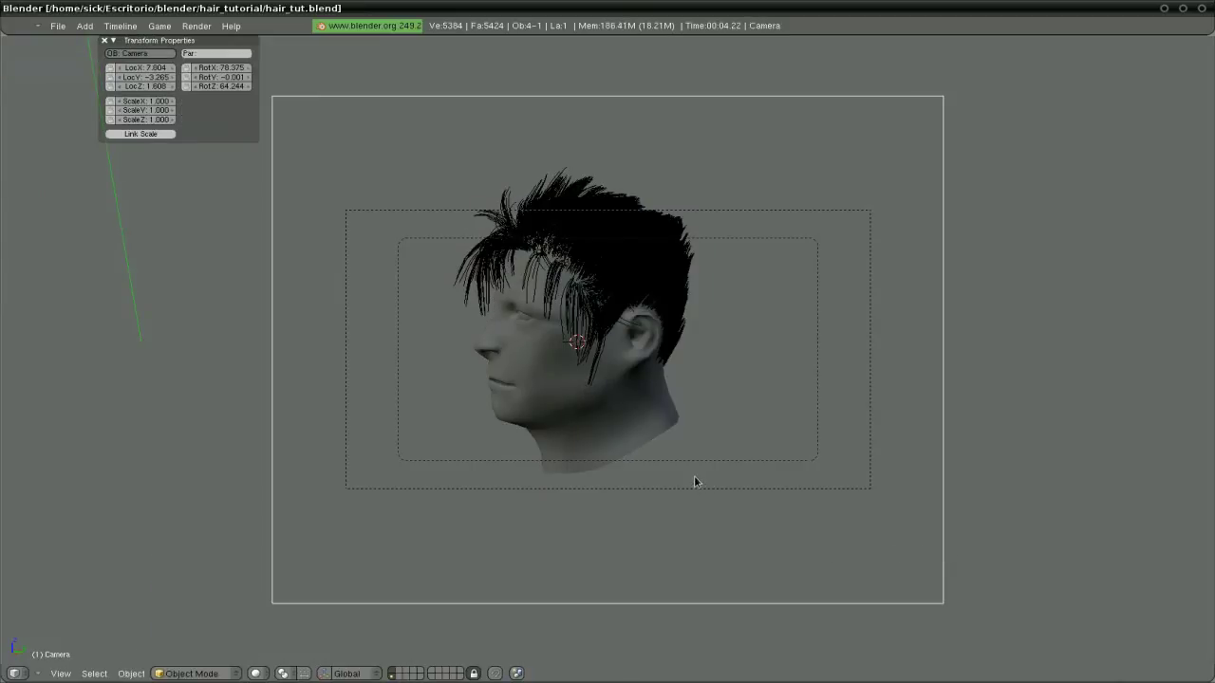
{"action": "key", "text": "g"}
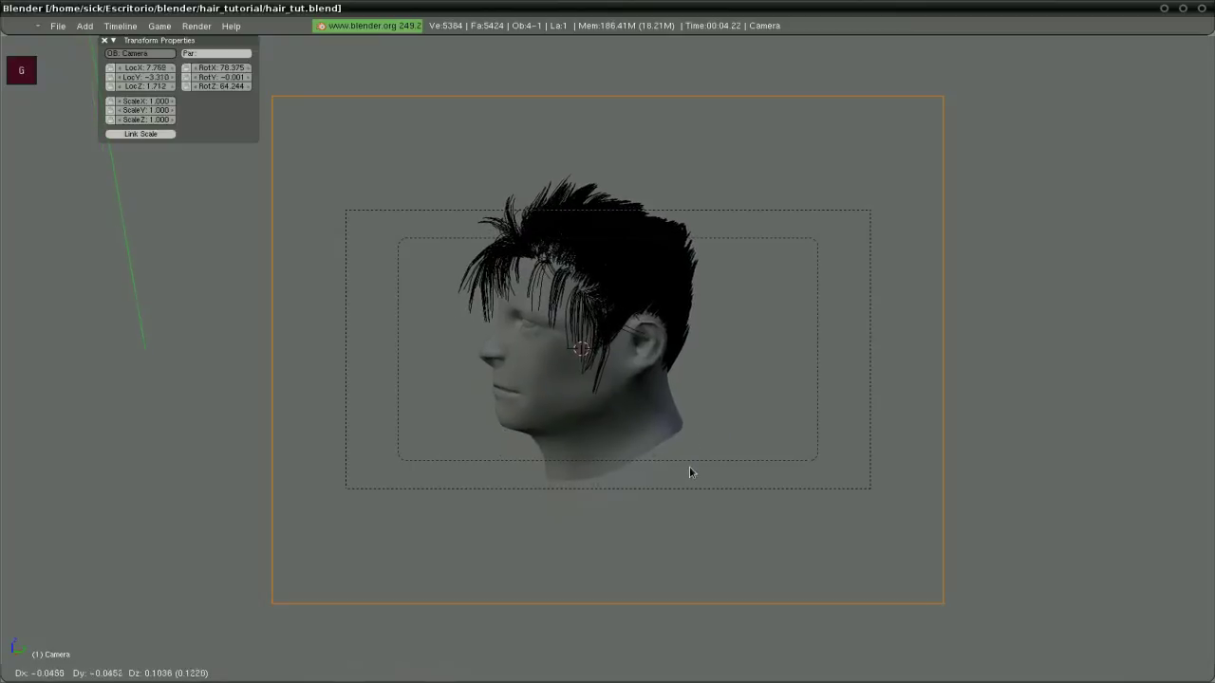
{"action": "left_click", "coordinate": [683, 462]}
Tilt the camera upward and fly it closer to the head.
{"action": "key", "text": "shift+f"}
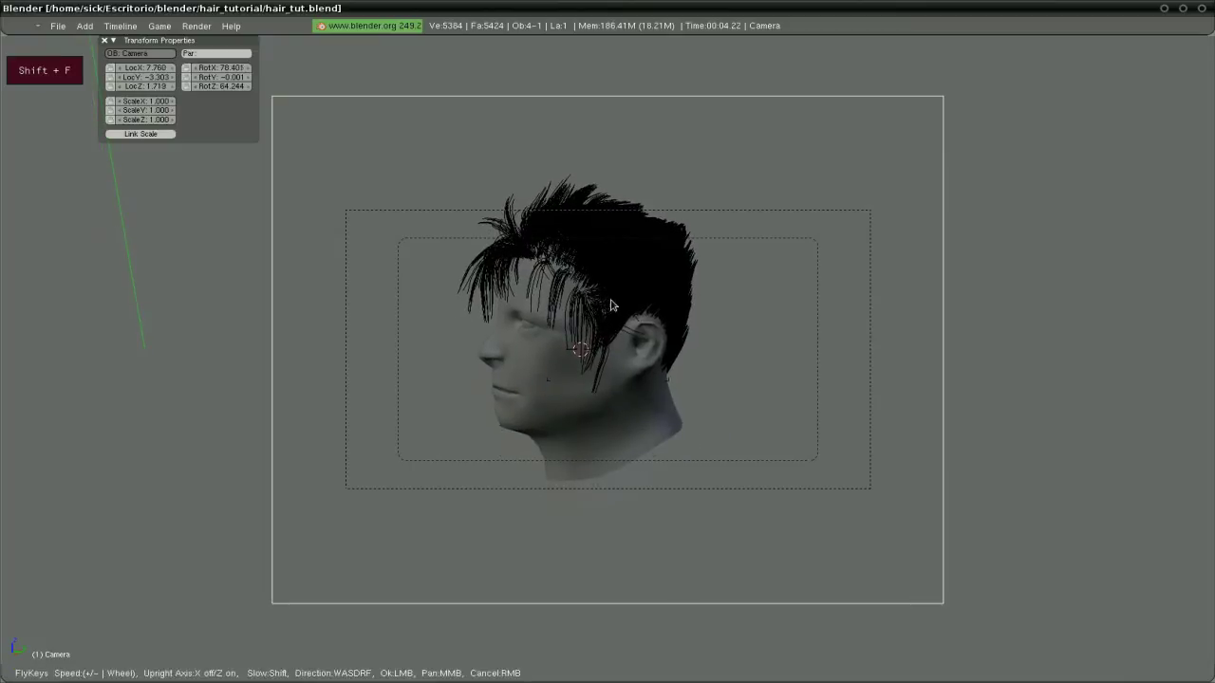
{"action": "left_click", "coordinate": [610, 306]}
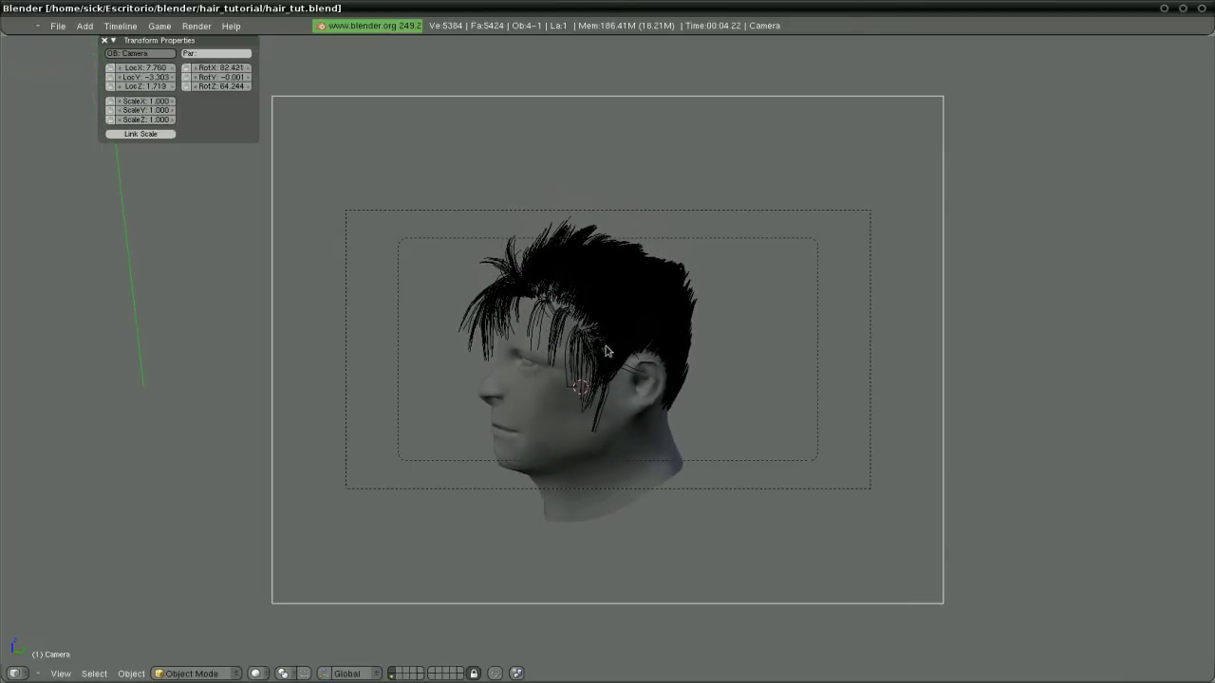
{"action": "key", "text": "shift+f"}
{"action": "scroll", "coordinate": [608, 372], "scroll_direction": "up", "scroll_amount": 2}
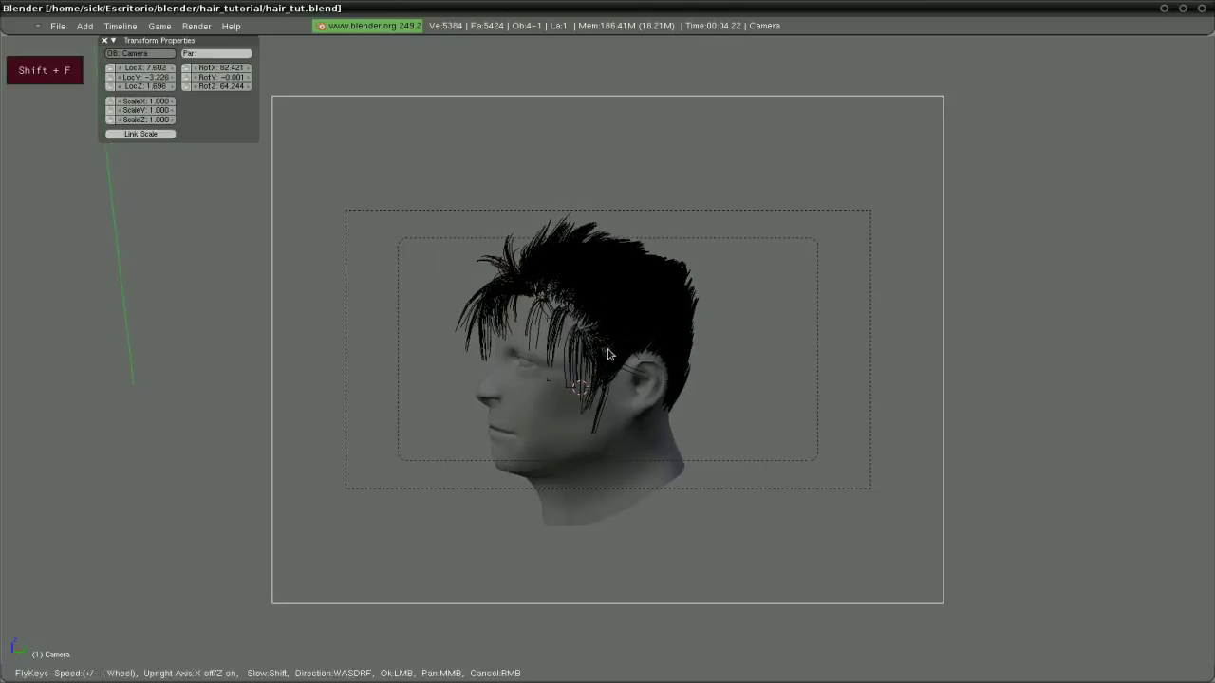
{"action": "left_click", "coordinate": [609, 365]}
Move the camera to reposition the head in the frame and render a test image of the hair.
{"action": "key", "text": "g"}
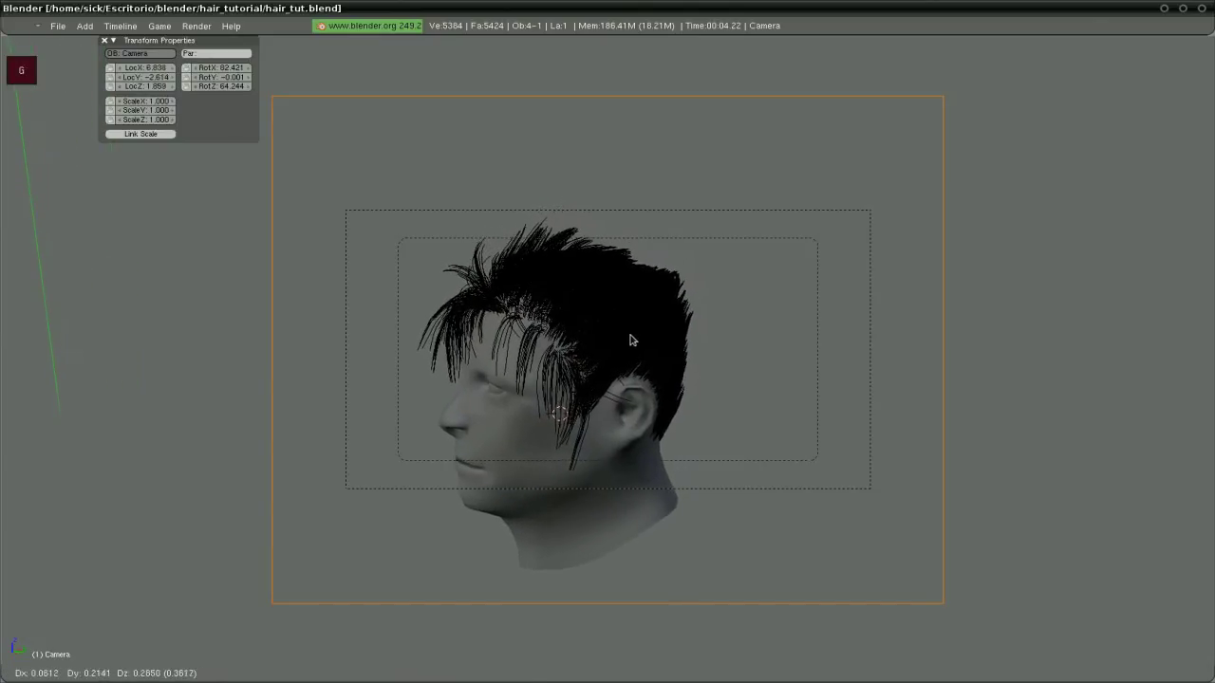
{"action": "left_click", "coordinate": [624, 344]}
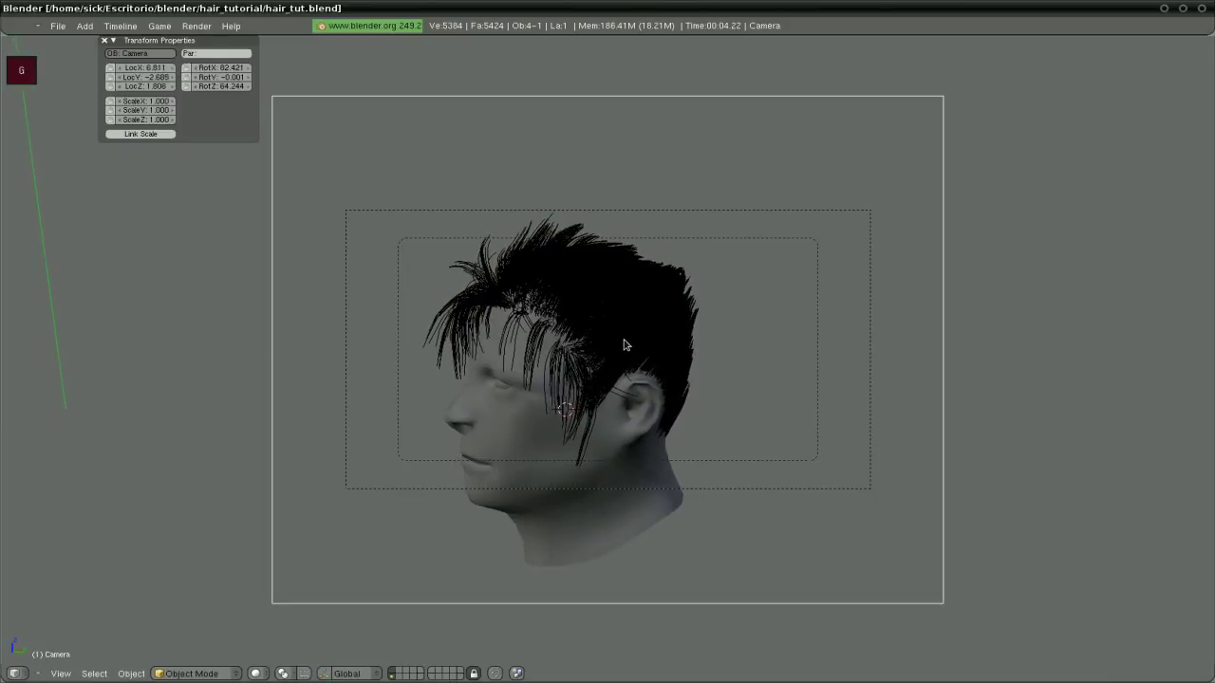
{"action": "key", "text": "F12"}
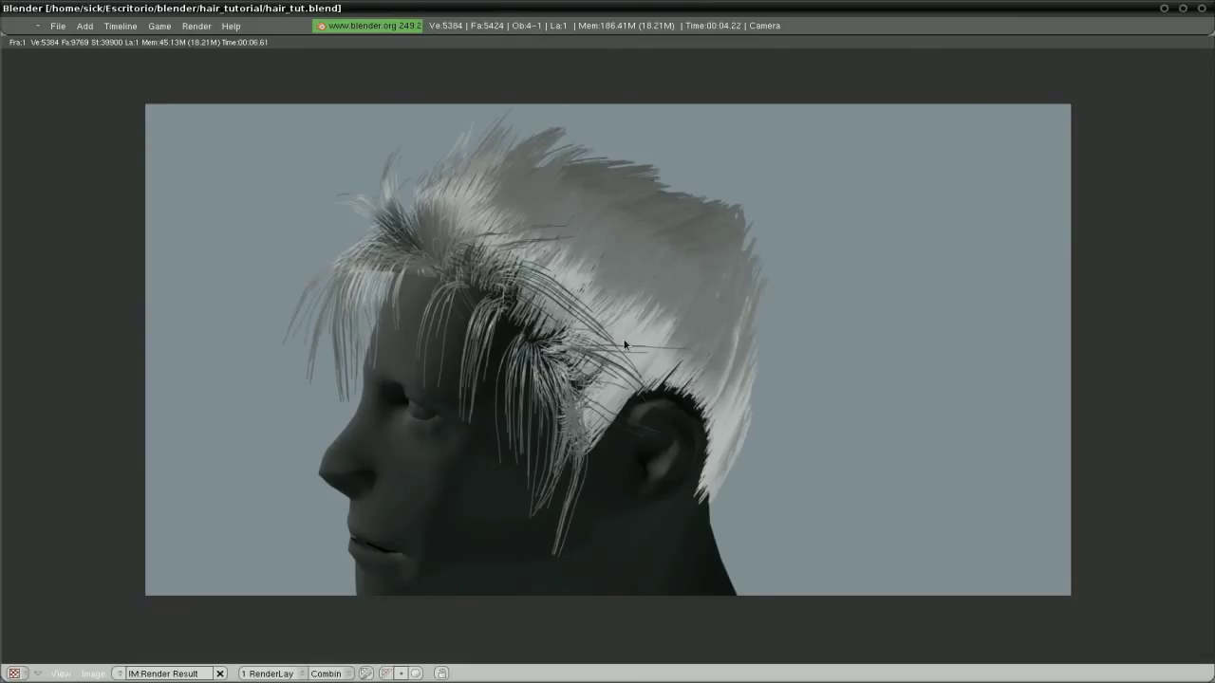
{"action": "key", "text": "Escape"}
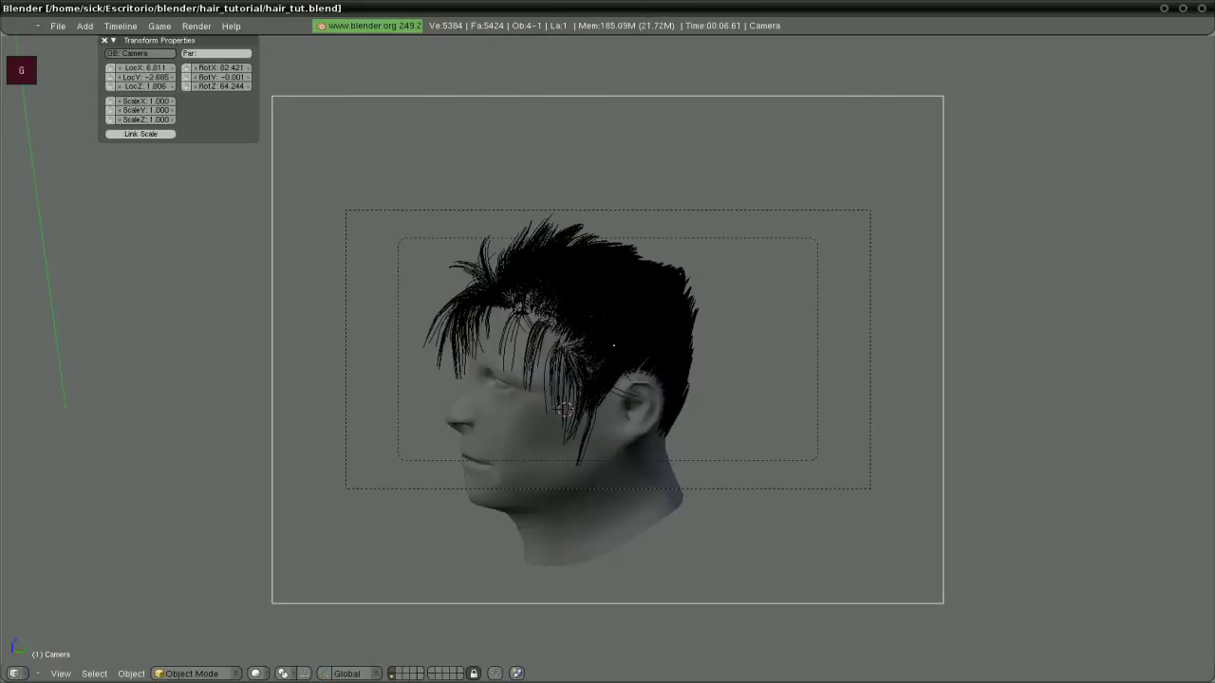
Select the head, frame it in the viewport, and return it to Particle Mode.
{"action": "right_click", "coordinate": [499, 438]}
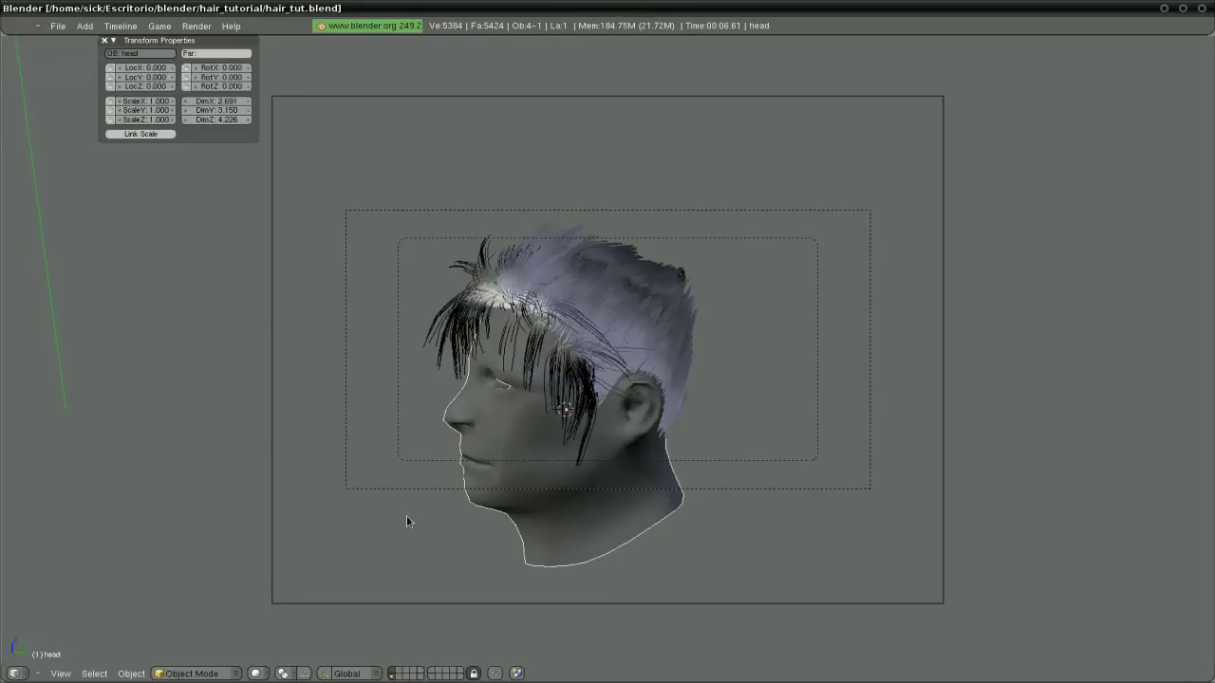
{"action": "key", "text": "KP_Decimal"}
{"action": "middle_click_drag", "start_coordinate": [596, 382], "coordinate": [568, 401], "text": "shift"}
{"action": "left_click", "coordinate": [195, 673]}
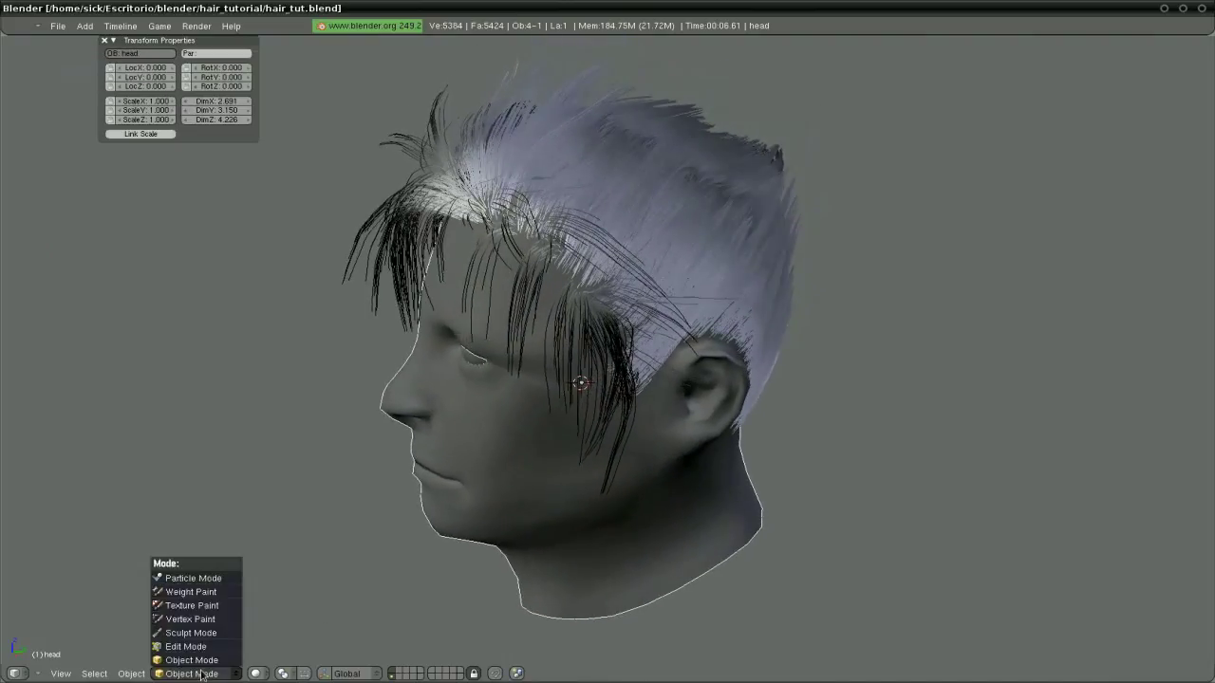
{"action": "left_click", "coordinate": [194, 577]}
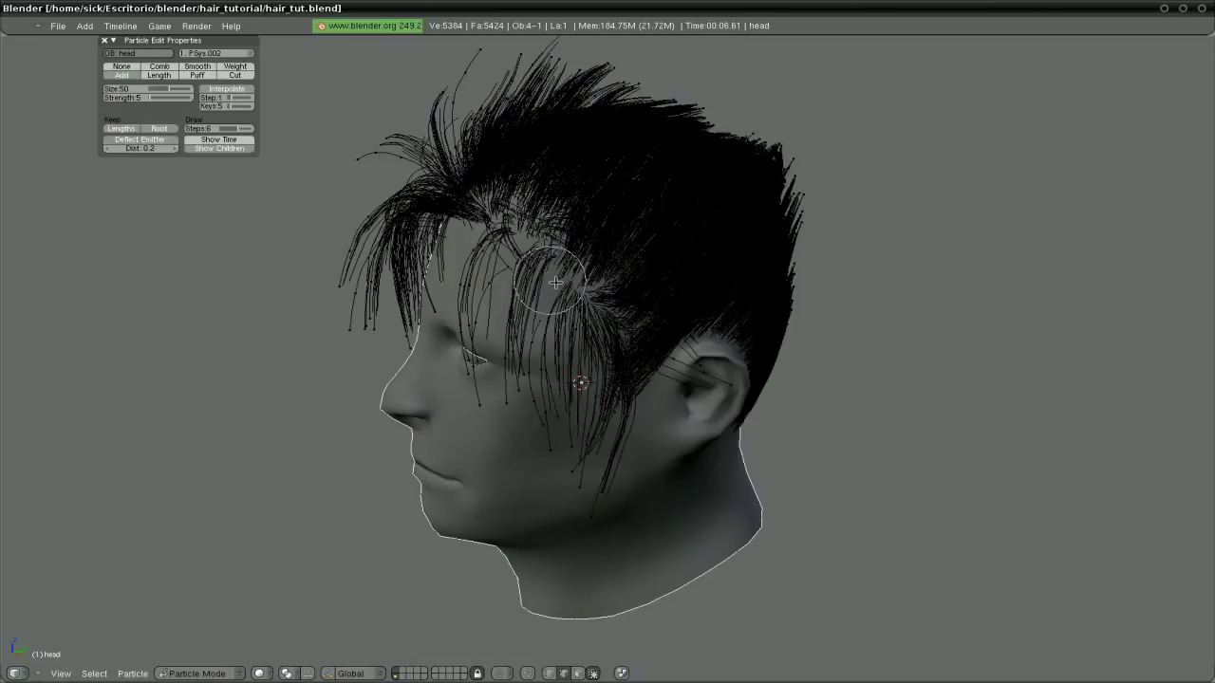
Brush interpolated hairs onto the left temple and the left side of the front hairline with the Add brush.
{"action": "mouse_move", "coordinate": [569, 282]}
{"action": "left_mouse_down"}
{"action": "mouse_move", "coordinate": [583, 272]}
{"action": "mouse_move", "coordinate": [570, 271]}
{"action": "left_mouse_up"}
{"action": "mouse_move", "coordinate": [569, 272]}
{"action": "middle_mouse_down"}
{"action": "mouse_move", "coordinate": [617, 285]}
{"action": "mouse_move", "coordinate": [667, 254]}
{"action": "mouse_move", "coordinate": [560, 271]}
{"action": "middle_mouse_up"}
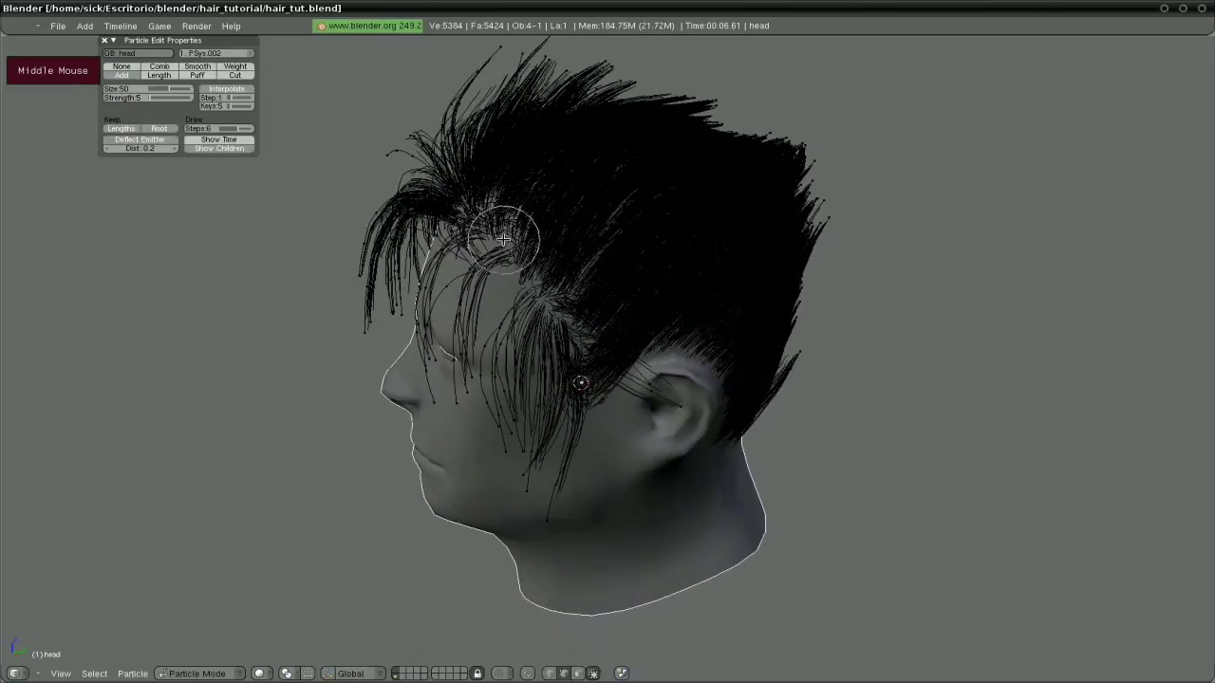
{"action": "left_click_drag", "start_coordinate": [581, 228], "coordinate": [500, 246]}
{"action": "mouse_move", "coordinate": [500, 246]}
{"action": "middle_mouse_down"}
{"action": "mouse_move", "coordinate": [484, 216]}
{"action": "mouse_move", "coordinate": [422, 194]}
{"action": "mouse_move", "coordinate": [402, 204]}
{"action": "mouse_move", "coordinate": [433, 177]}
{"action": "mouse_move", "coordinate": [494, 252]}
{"action": "middle_mouse_up"}
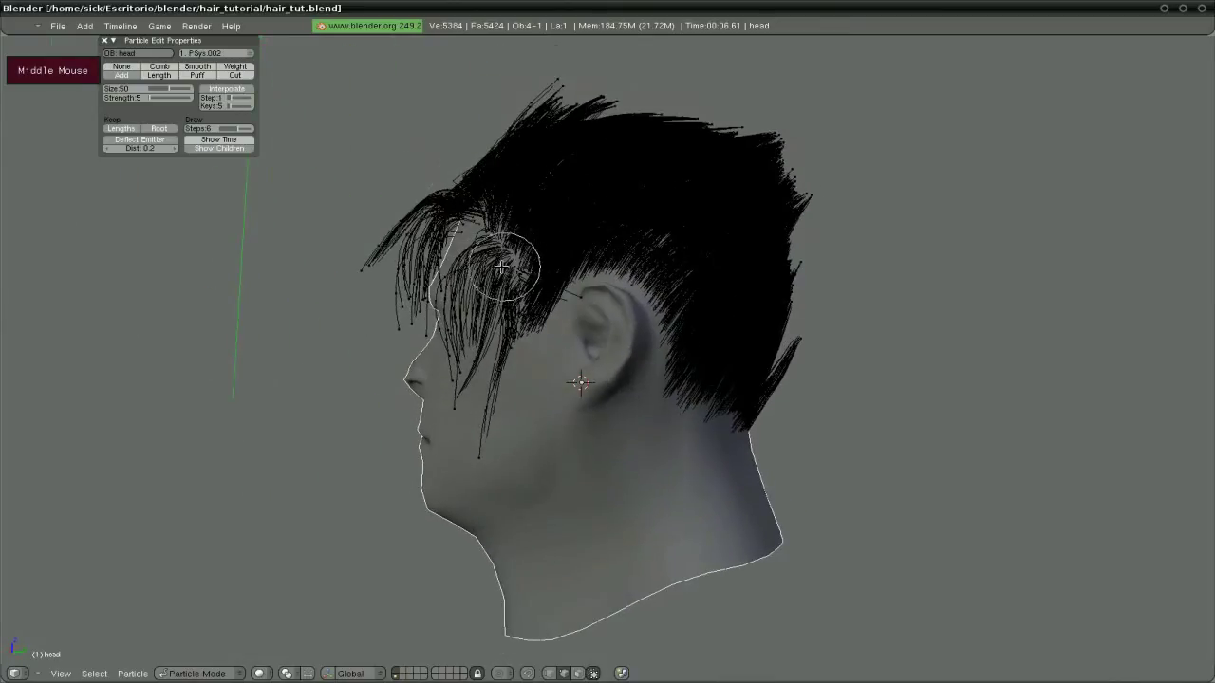
{"action": "mouse_move", "coordinate": [502, 269]}
{"action": "left_mouse_down"}
{"action": "mouse_move", "coordinate": [502, 257]}
{"action": "mouse_move", "coordinate": [512, 271]}
{"action": "left_mouse_up"}
{"action": "mouse_move", "coordinate": [512, 270]}
{"action": "middle_mouse_down"}
{"action": "mouse_move", "coordinate": [580, 317]}
{"action": "mouse_move", "coordinate": [557, 283]}
{"action": "mouse_move", "coordinate": [558, 245]}
{"action": "mouse_move", "coordinate": [599, 225]}
{"action": "middle_mouse_up"}
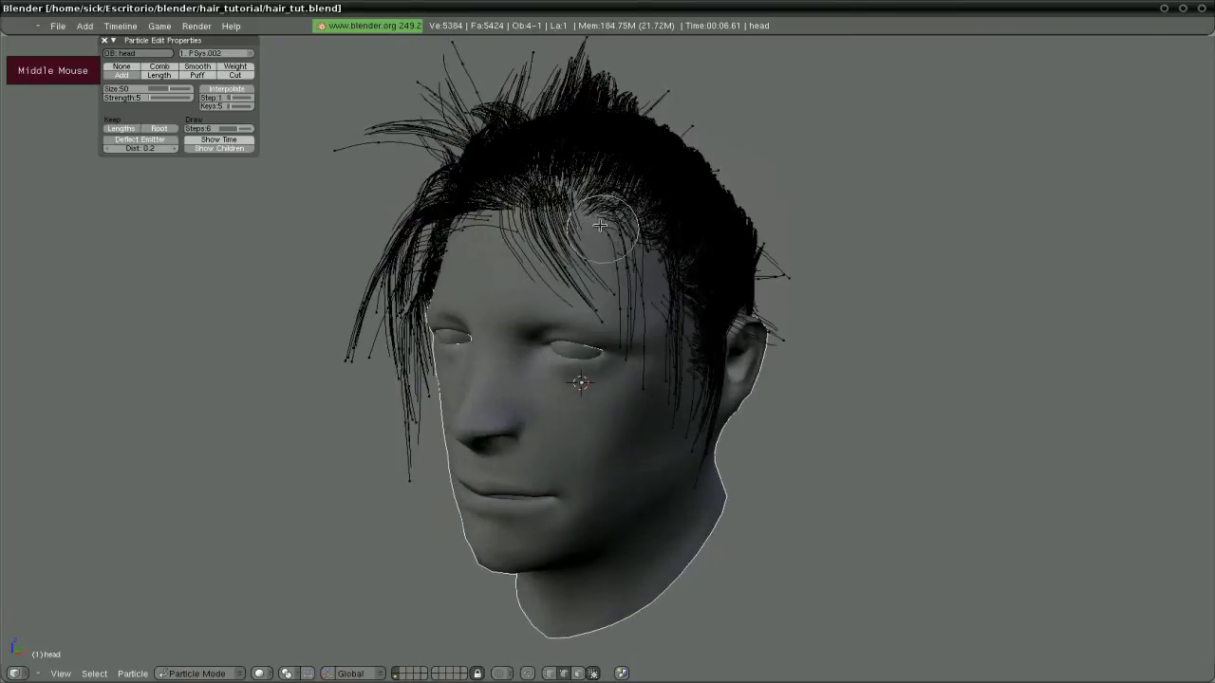
Fill the hairline above the forehead with more interpolated hairs.
{"action": "left_click_drag", "start_coordinate": [580, 210], "coordinate": [581, 181]}
{"action": "scroll", "coordinate": [569, 203], "scroll_direction": "down", "scroll_amount": 2}
{"action": "mouse_move", "coordinate": [570, 203]}
{"action": "middle_mouse_down"}
{"action": "mouse_move", "coordinate": [582, 245]}
{"action": "mouse_move", "coordinate": [598, 252]}
{"action": "middle_mouse_up"}
{"action": "left_click_drag", "start_coordinate": [603, 259], "coordinate": [626, 254]}
{"action": "mouse_move", "coordinate": [627, 254]}
{"action": "middle_mouse_down"}
{"action": "mouse_move", "coordinate": [748, 244]}
{"action": "mouse_move", "coordinate": [410, 298]}
{"action": "mouse_move", "coordinate": [417, 290]}
{"action": "middle_mouse_up"}
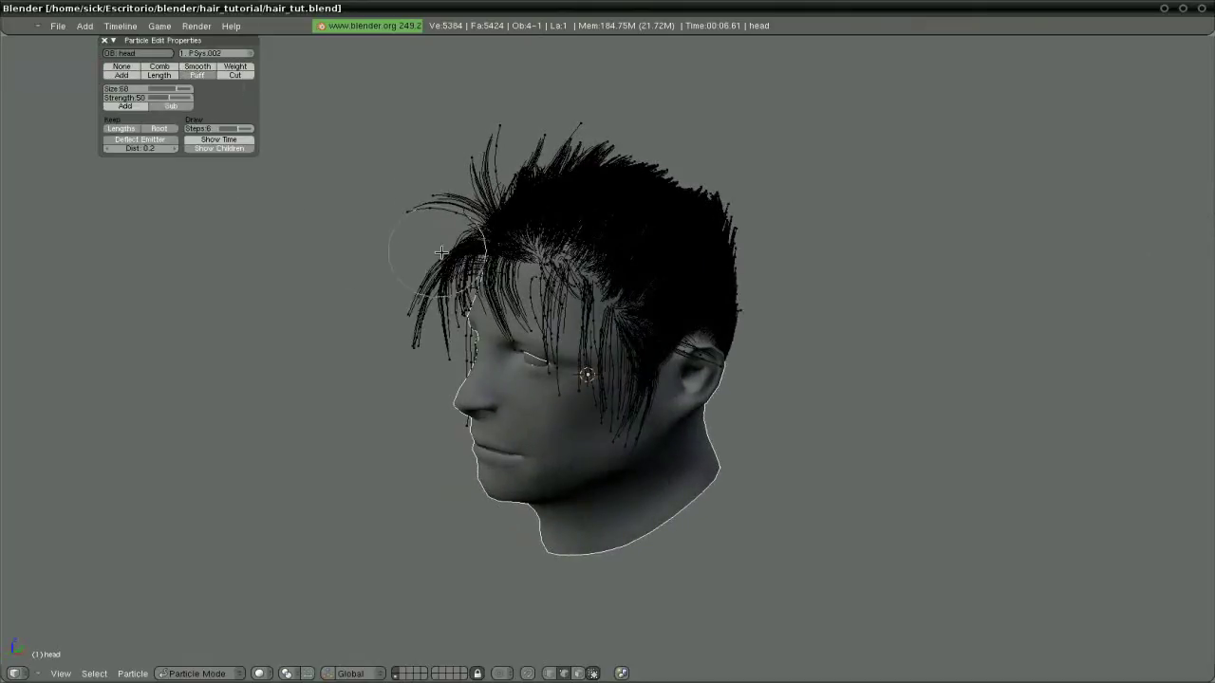
Select all hair keys and apply the Puff brush to the hair near the left temple.
{"action": "key", "text": "a"}
{"action": "left_click", "coordinate": [576, 273]}
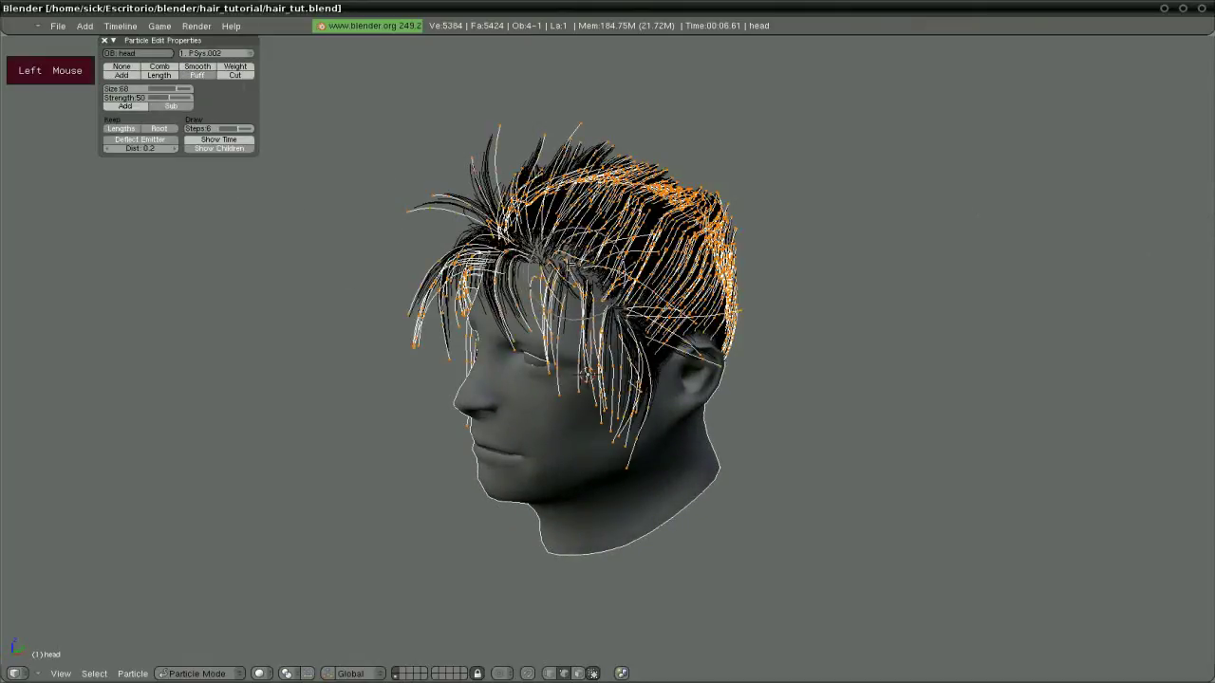
{"action": "left_click", "coordinate": [576, 273]}
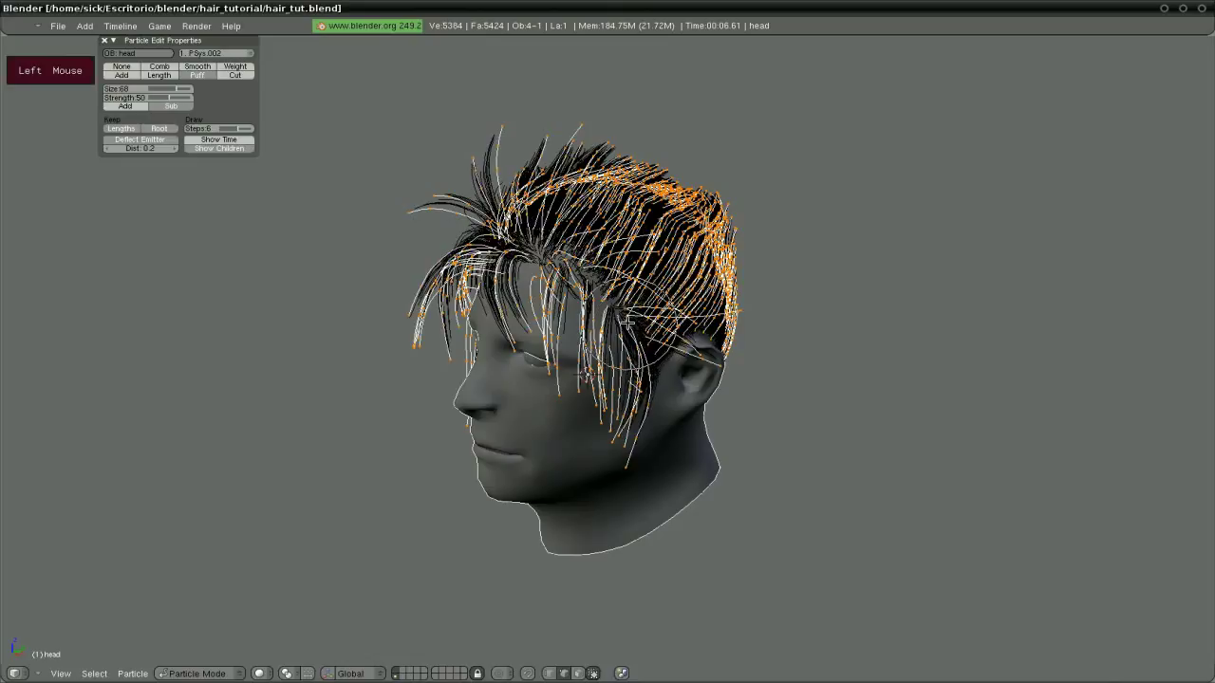
Smooth the selected hair along the front hairline with the Smooth brush.
{"action": "left_click", "coordinate": [207, 67]}
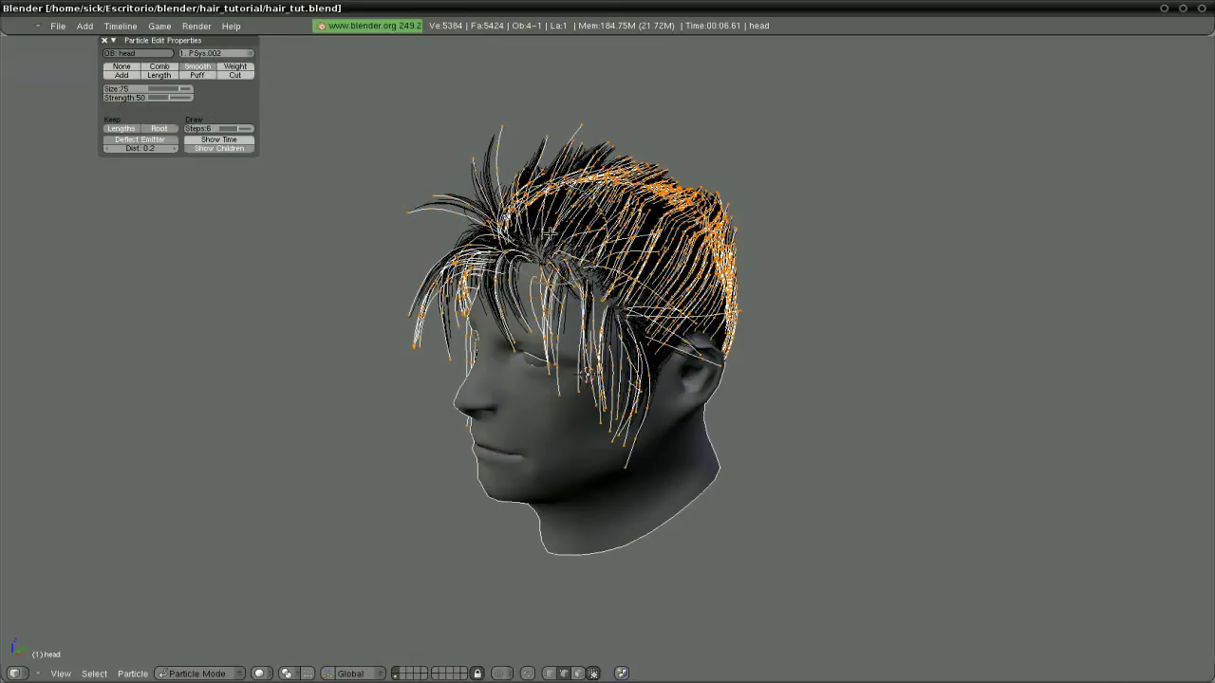
{"action": "left_click_drag", "start_coordinate": [550, 231], "coordinate": [525, 236]}
{"action": "middle_click", "coordinate": [555, 314]}
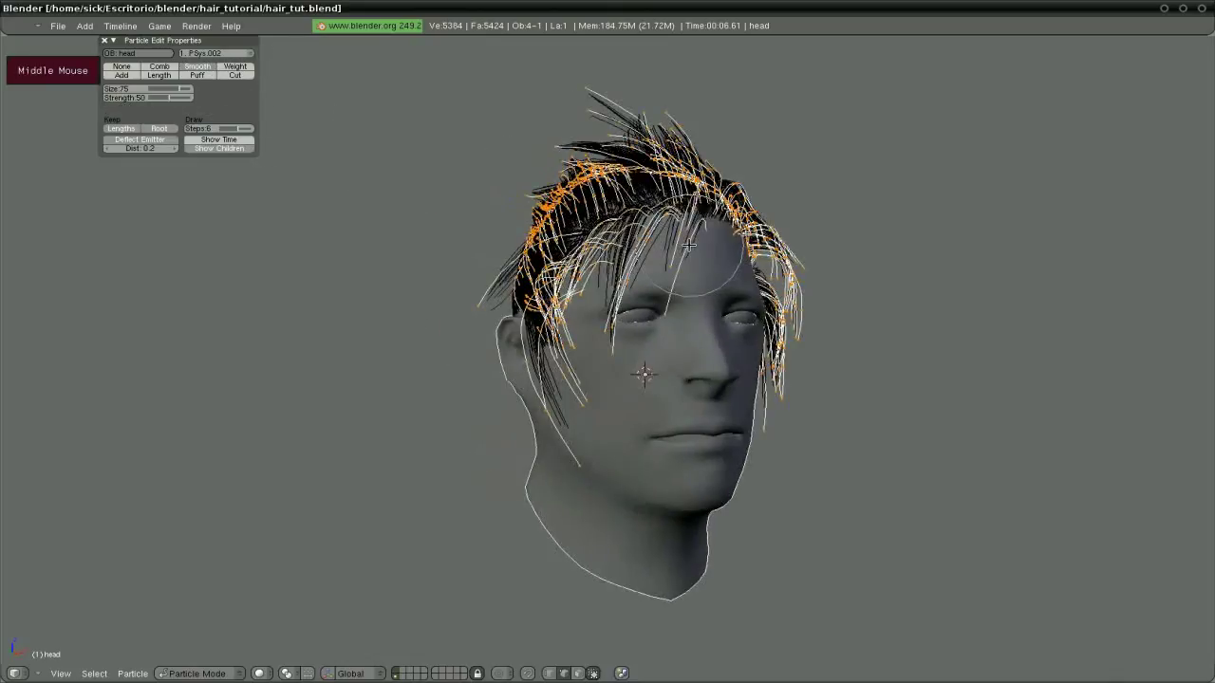